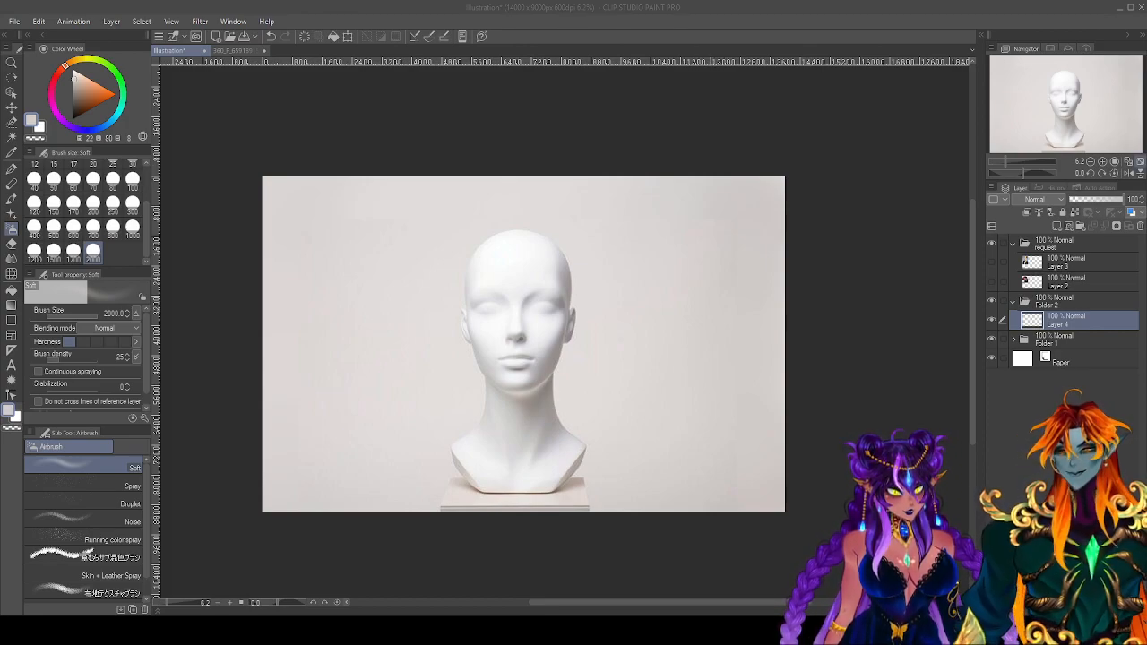
Set up the Mapping pen at size 120 with a dark red drawing colour.
key(ctrl+plus)
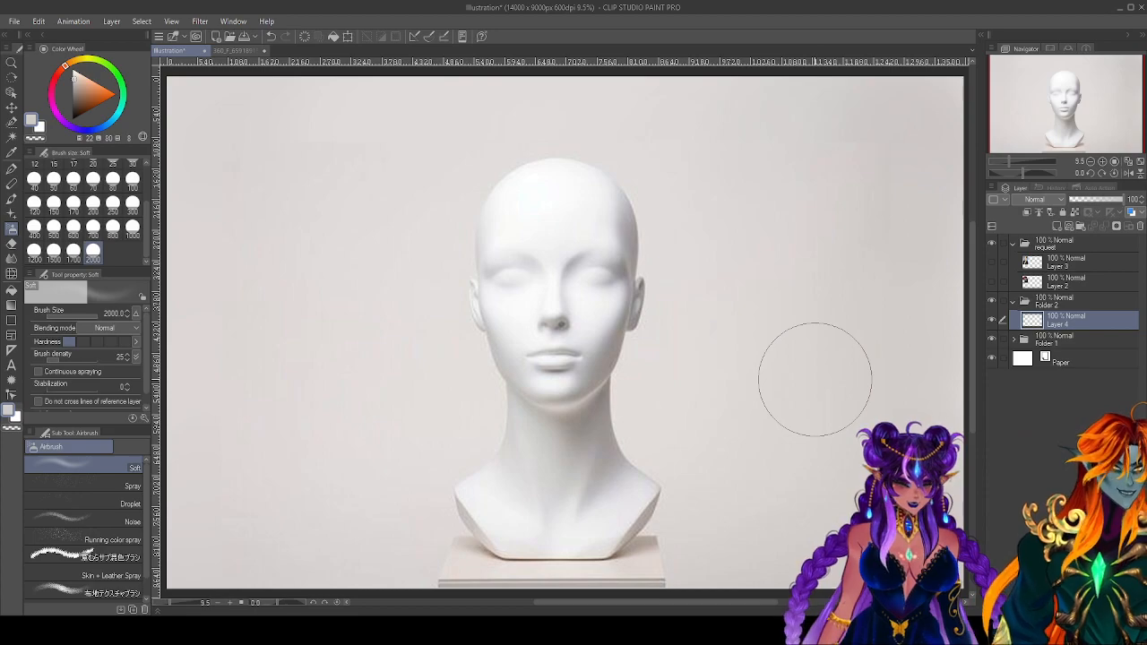
click(11, 168)
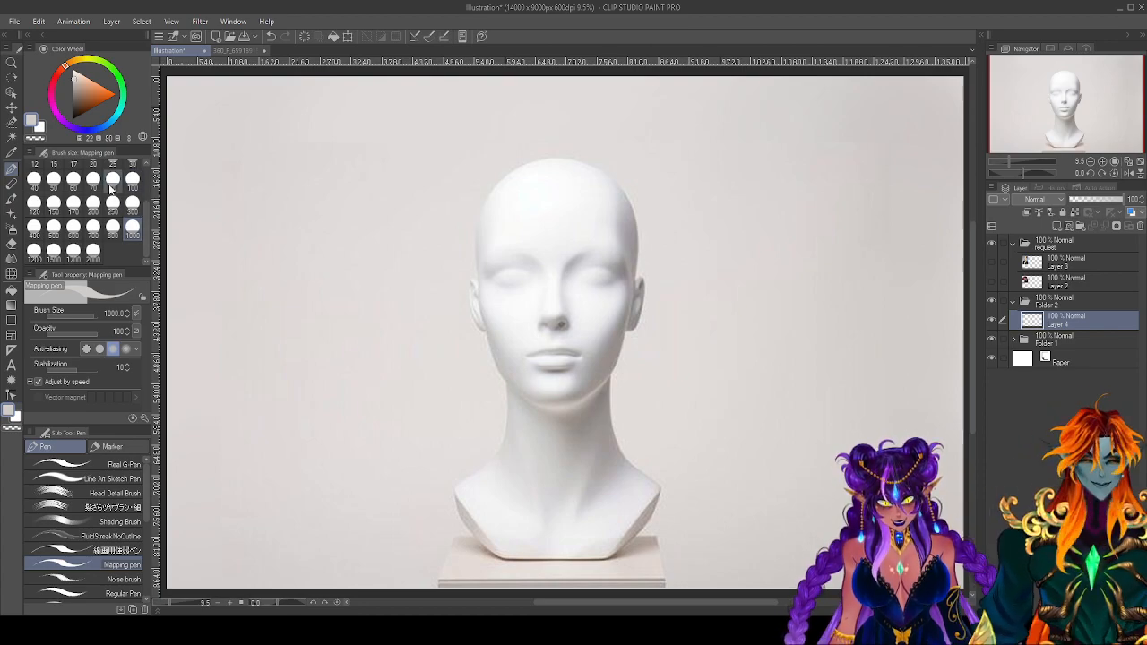
click(35, 206)
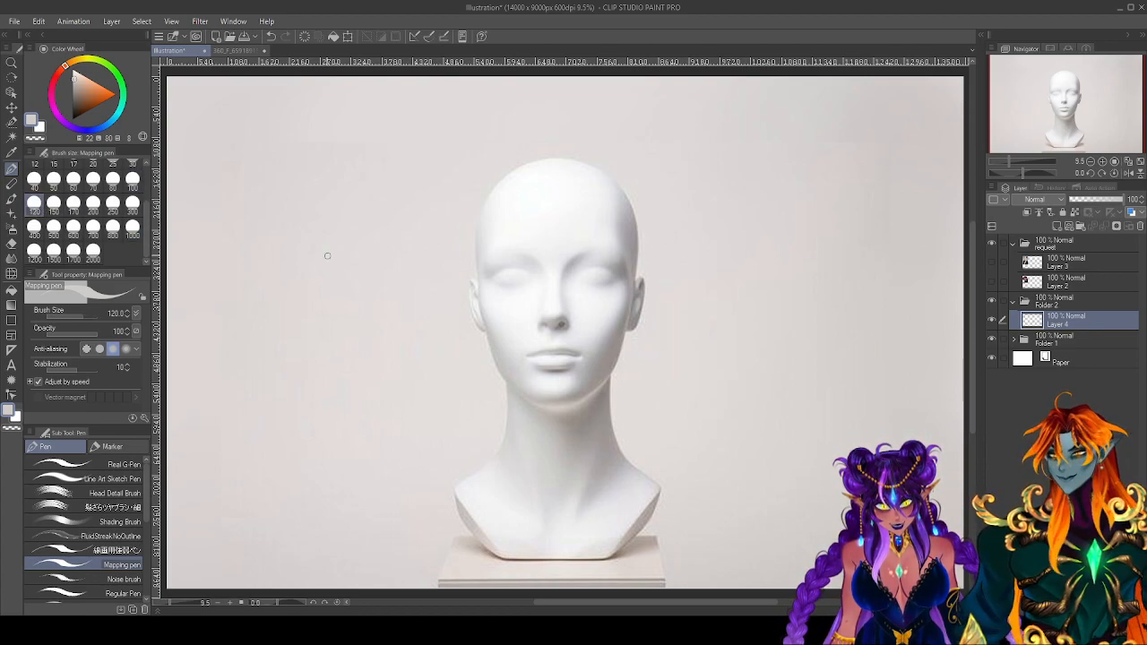
click(72, 118)
click(110, 95)
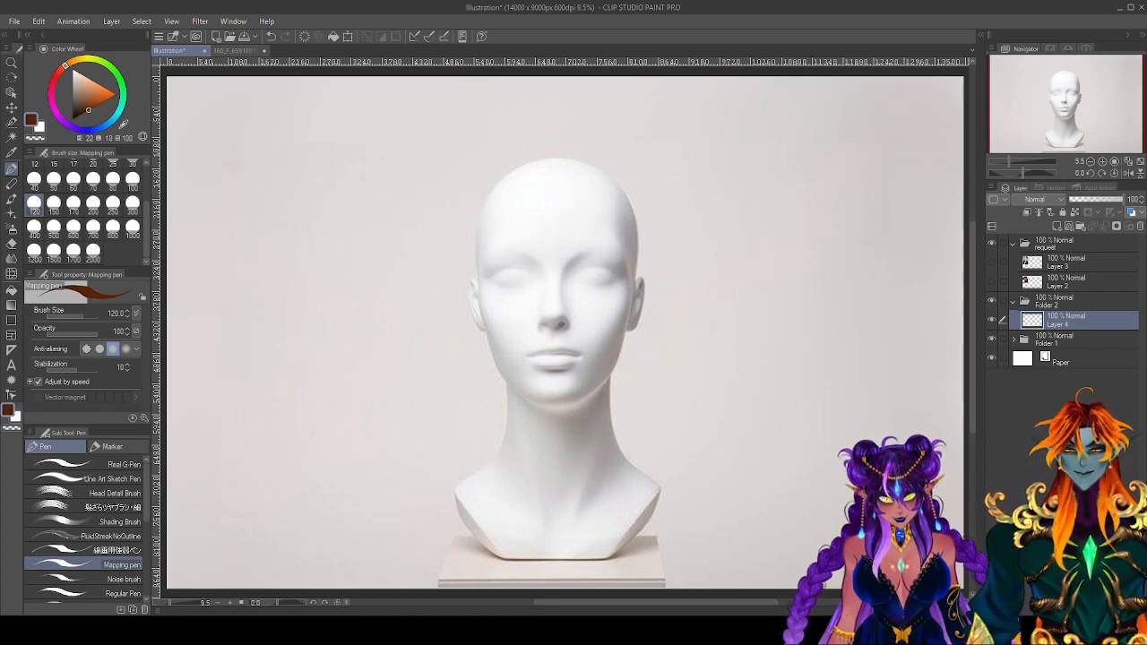
click(56, 81)
drag(107, 99, 94, 106)
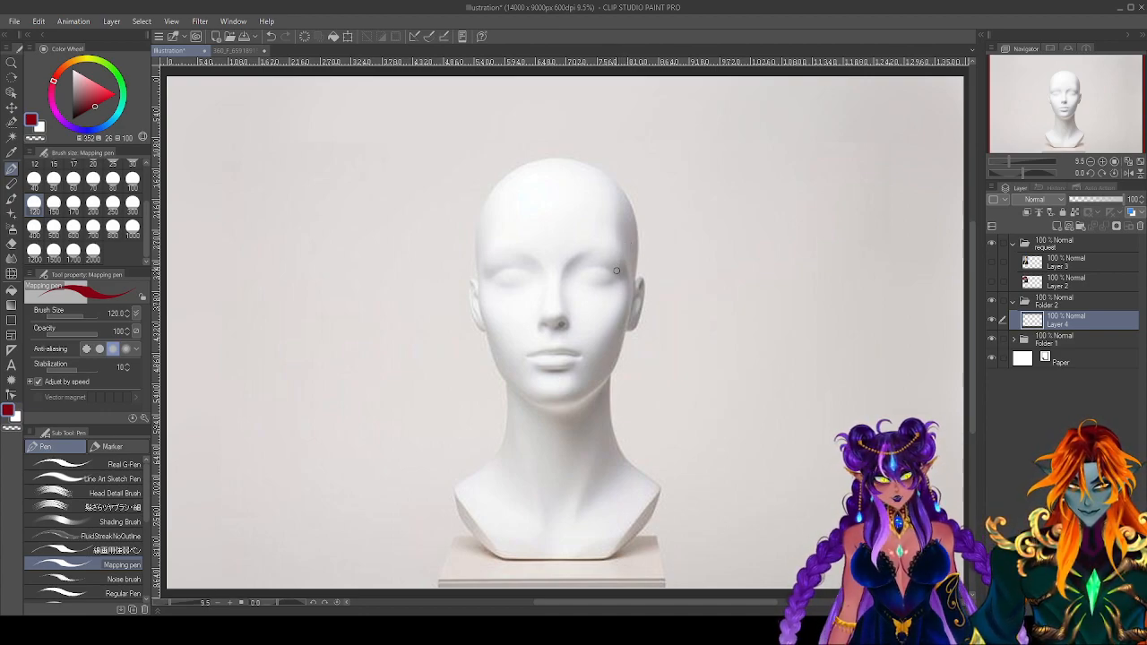
Mark the crown point on the mannequin head and outline the fringe section from it down to the brows.
click(561, 155)
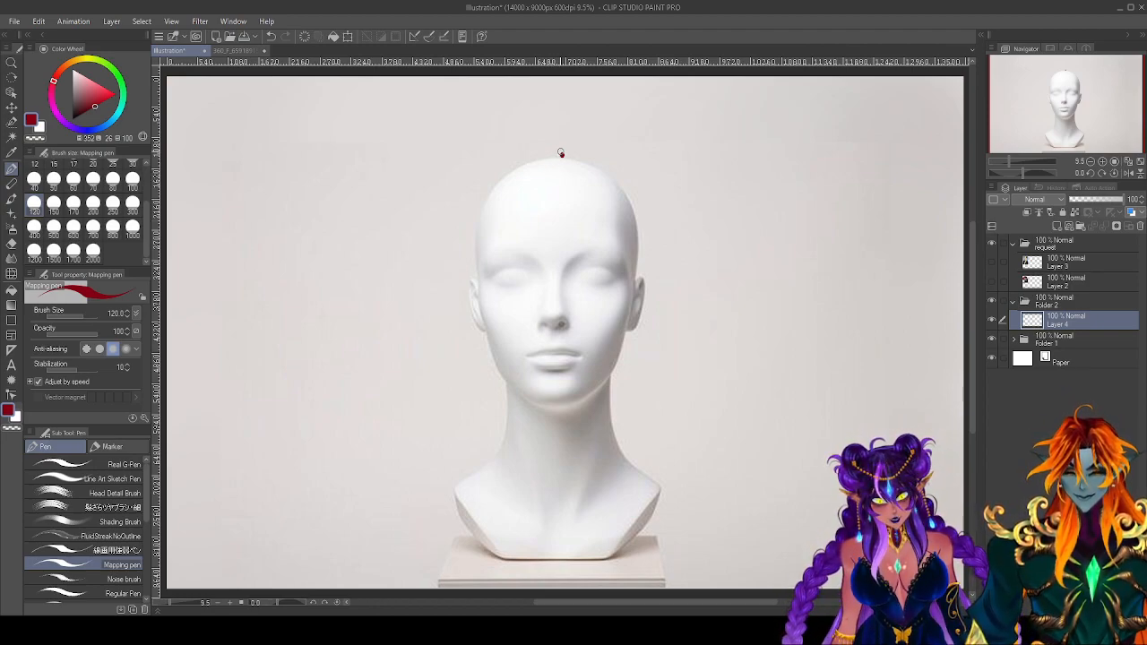
mouse_move(562, 154)
mouse_down()
mouse_move(519, 185)
mouse_move(514, 242)
mouse_up()
drag(526, 189, 507, 258)
mouse_move(563, 153)
mouse_down()
mouse_move(609, 209)
mouse_move(608, 244)
mouse_move(590, 257)
mouse_move(516, 260)
mouse_up()
mouse_move(532, 160)
mouse_down()
mouse_move(510, 197)
mouse_move(517, 254)
mouse_up()
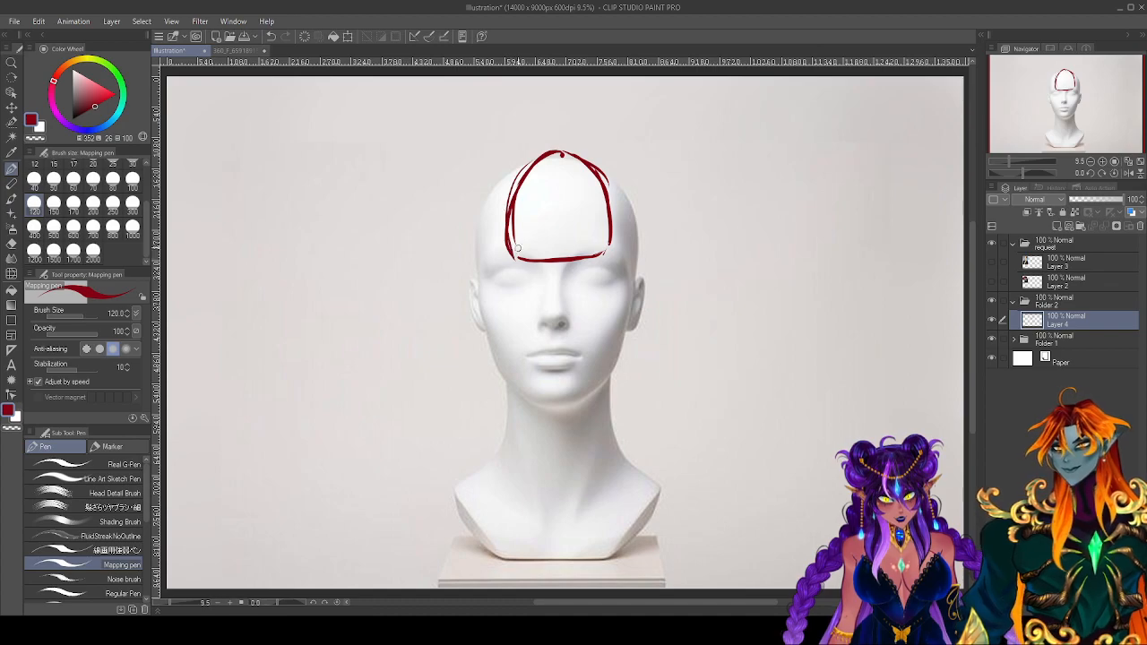
mouse_move(606, 197)
mouse_down()
mouse_move(582, 260)
mouse_move(523, 252)
mouse_up()
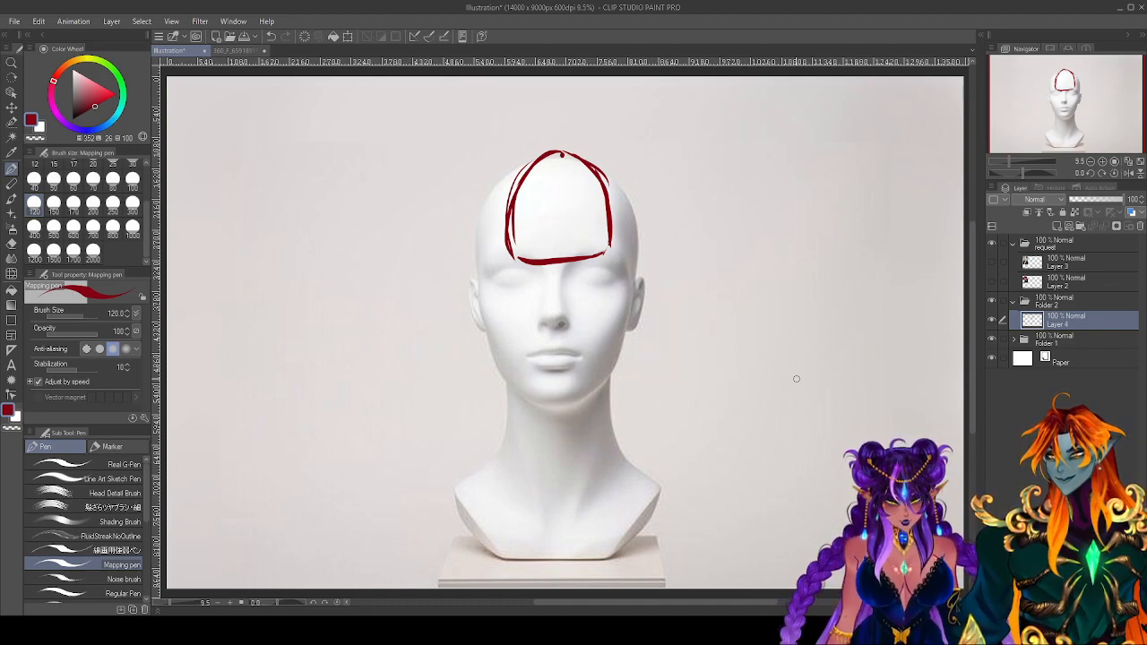
Sketch the side hair sections from the crown down both sides of the face, ending around mouth level.
mouse_move(519, 172)
mouse_down()
mouse_move(494, 305)
mouse_move(495, 287)
mouse_move(500, 327)
mouse_move(521, 346)
mouse_move(468, 302)
mouse_move(466, 257)
mouse_move(482, 204)
mouse_move(525, 154)
mouse_up()
drag(479, 219, 467, 279)
drag(541, 152, 494, 190)
mouse_move(590, 156)
mouse_down()
mouse_move(629, 208)
mouse_move(635, 285)
mouse_move(637, 270)
mouse_move(621, 329)
mouse_move(591, 342)
mouse_up()
mouse_move(612, 208)
mouse_down()
mouse_move(611, 310)
mouse_move(613, 283)
mouse_move(611, 327)
mouse_up()
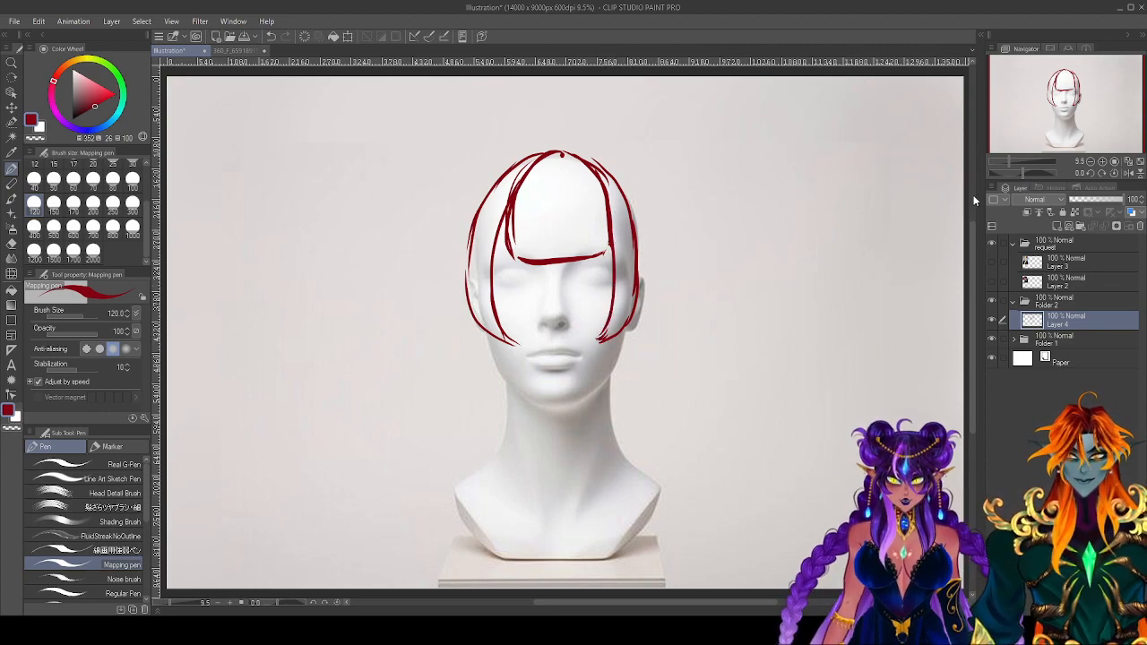
Sketch longer locks curving in below the chin on both sides and draw a small arrow pointing down at the crown.
mouse_move(466, 244)
mouse_down()
mouse_move(463, 348)
mouse_move(518, 401)
mouse_up()
mouse_move(491, 331)
mouse_down()
mouse_move(537, 425)
mouse_move(510, 418)
mouse_up()
mouse_move(464, 299)
mouse_down()
mouse_move(476, 390)
mouse_move(511, 410)
mouse_up()
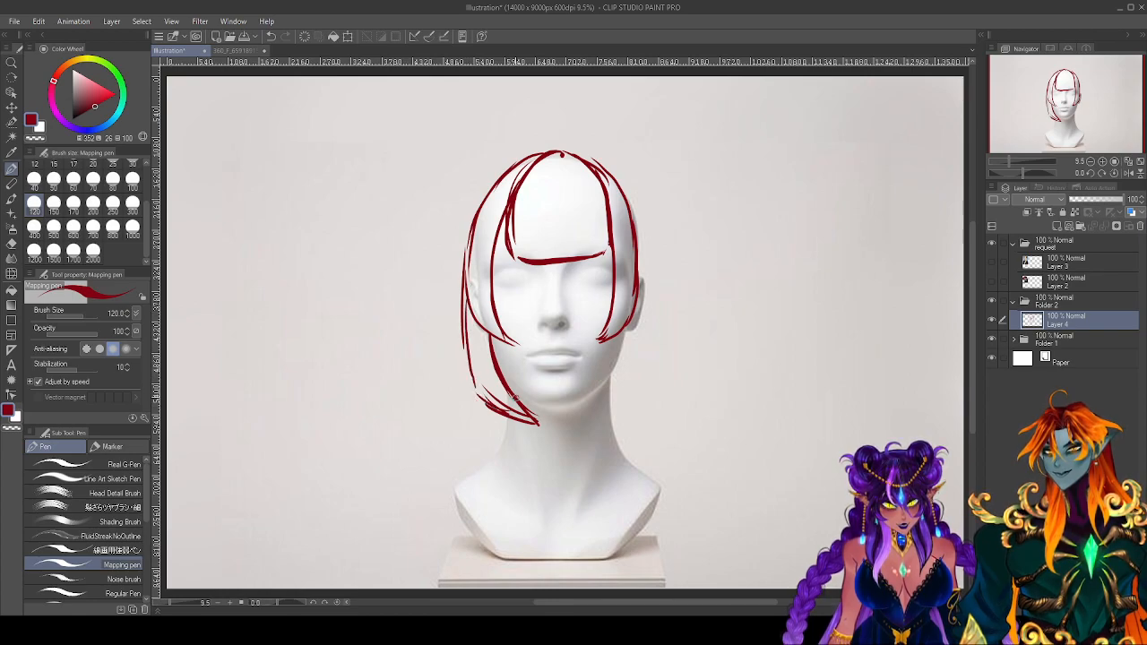
drag(630, 209, 645, 344)
mouse_move(638, 269)
mouse_down()
mouse_move(644, 375)
mouse_move(626, 402)
mouse_move(590, 417)
mouse_up()
drag(622, 319, 610, 390)
drag(618, 341, 588, 414)
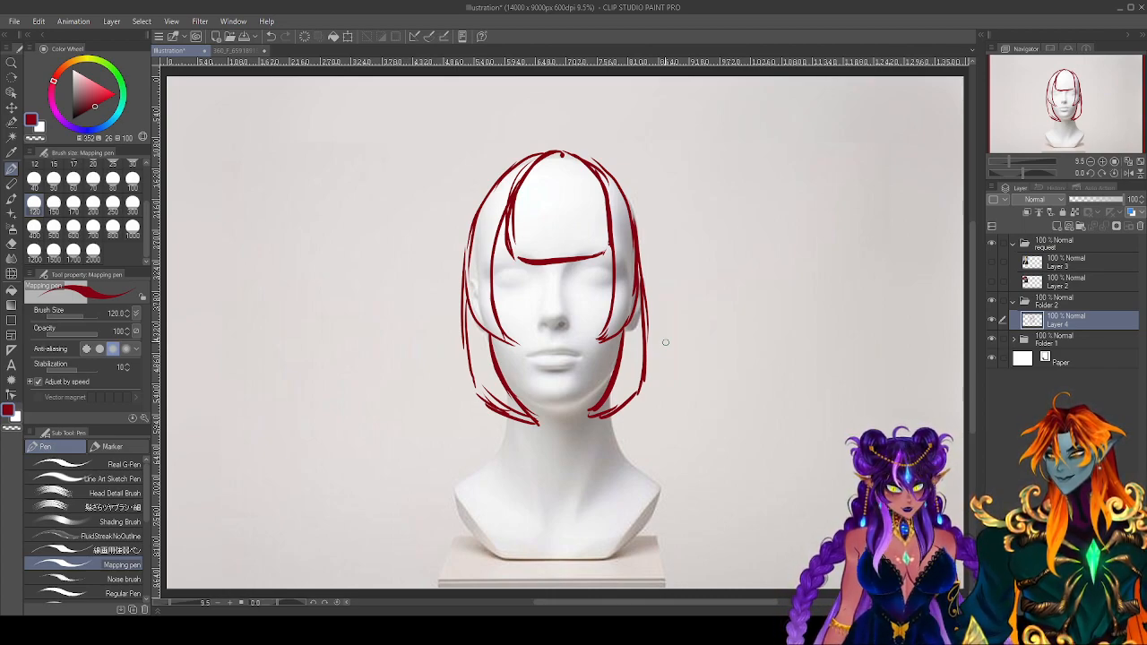
drag(560, 125, 573, 128)
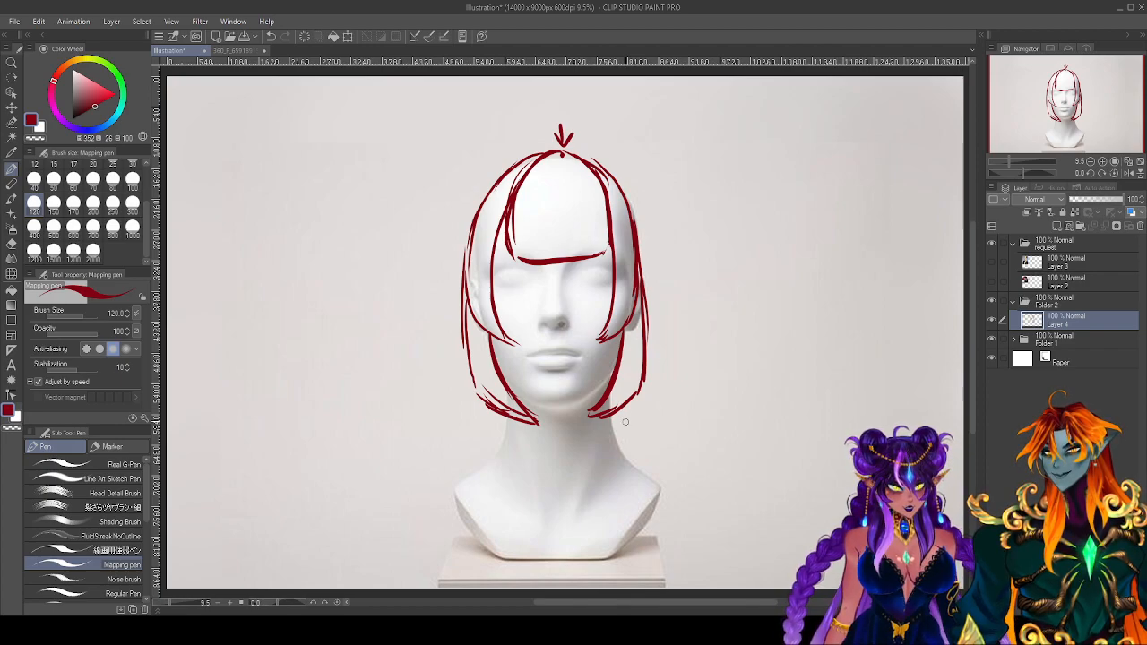
mouse_move(696, 208)
mouse_down()
mouse_move(659, 235)
mouse_move(674, 238)
mouse_up()
drag(642, 112, 640, 167)
drag(626, 149, 658, 155)
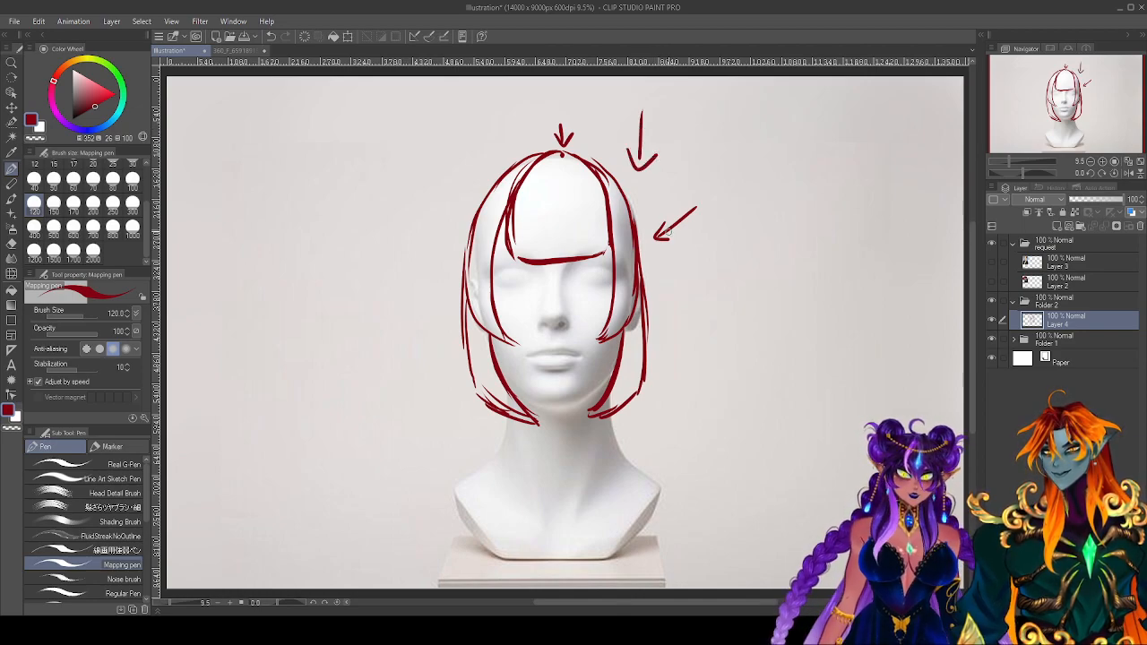
key(e)
mouse_move(640, 102)
mouse_down()
mouse_move(644, 144)
mouse_move(680, 207)
mouse_move(678, 236)
mouse_up()
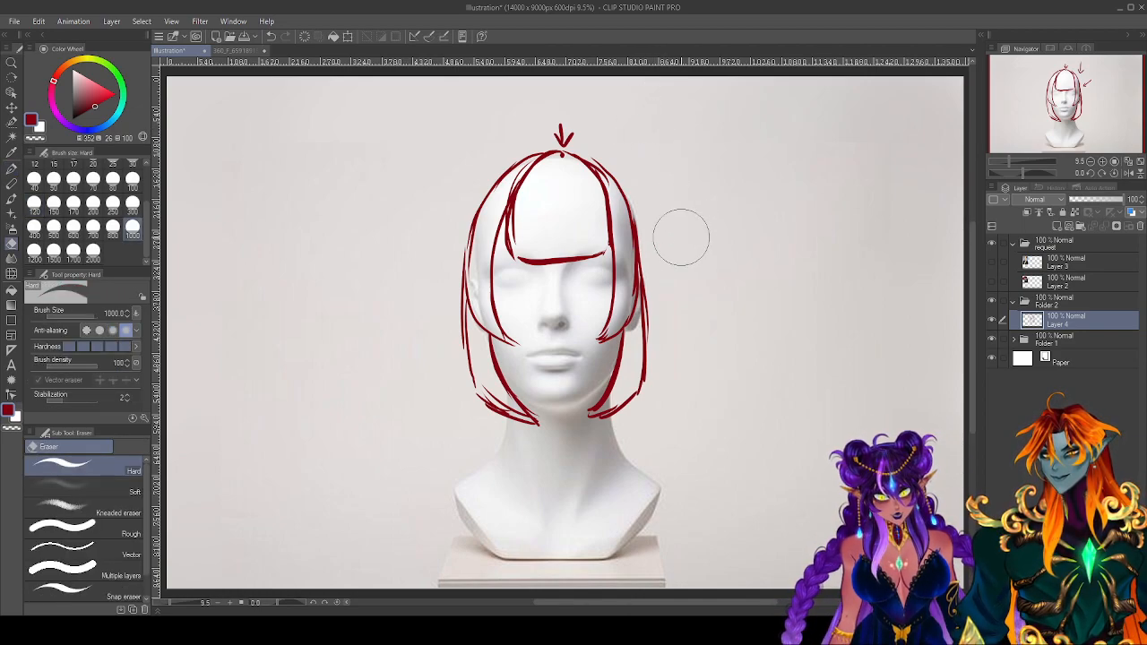
Sketch a round hair bun on each upper side of the head with the red Mapping pen.
key(p)
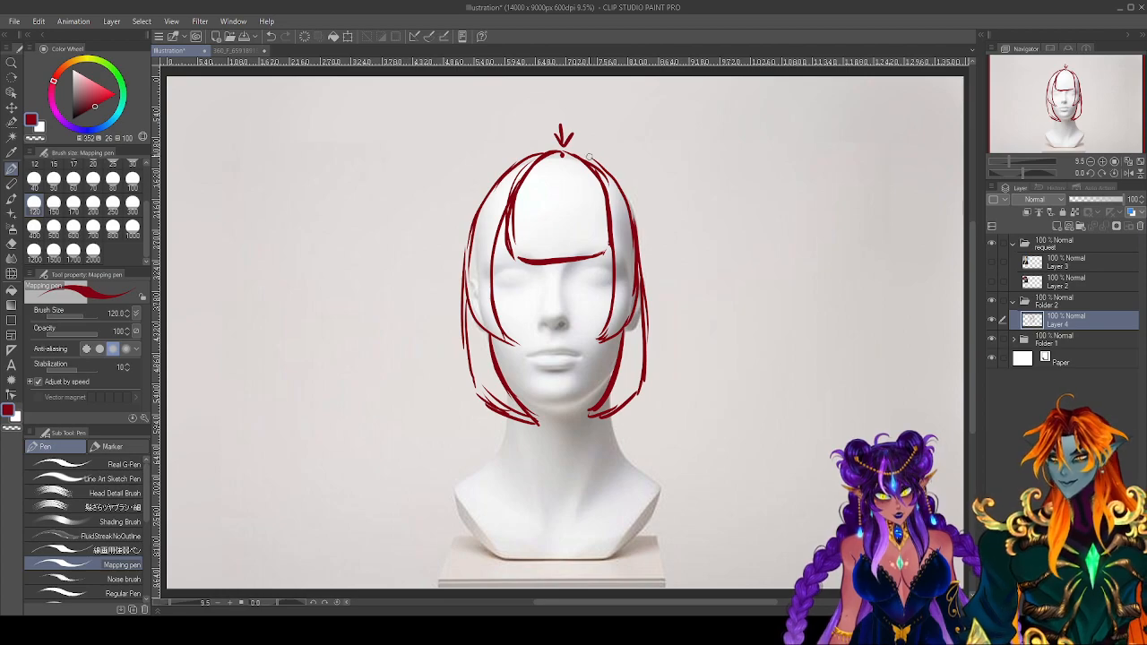
mouse_move(592, 147)
mouse_down()
mouse_move(627, 139)
mouse_move(654, 186)
mouse_move(638, 192)
mouse_up()
mouse_move(600, 169)
mouse_down()
mouse_move(615, 133)
mouse_move(628, 190)
mouse_up()
mouse_move(504, 159)
mouse_down()
mouse_move(468, 141)
mouse_move(498, 189)
mouse_up()
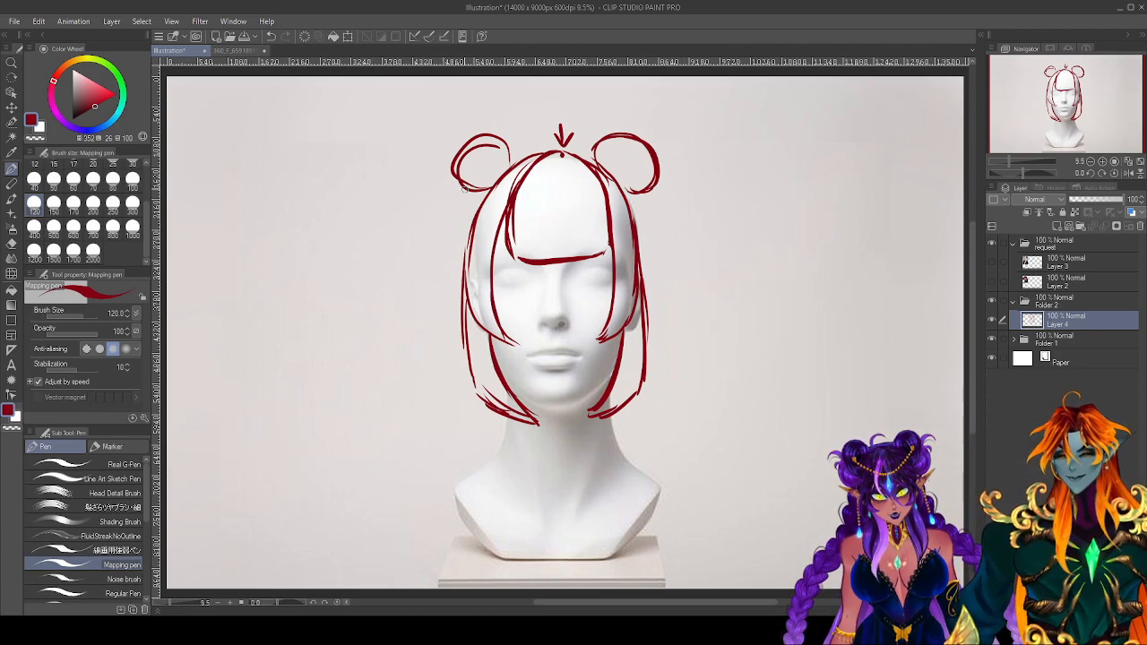
Sketch the outer back-hair outline from both buns down to chin level and the curve over the crown between the buns.
mouse_move(463, 186)
mouse_down()
mouse_move(438, 339)
mouse_move(441, 325)
mouse_up()
mouse_move(447, 226)
mouse_down()
mouse_move(436, 306)
mouse_move(457, 399)
mouse_up()
drag(442, 258, 465, 415)
mouse_move(452, 220)
mouse_down()
mouse_move(459, 390)
mouse_move(515, 419)
mouse_move(461, 392)
mouse_up()
drag(654, 184, 675, 347)
mouse_move(663, 231)
mouse_down()
mouse_move(669, 361)
mouse_move(638, 395)
mouse_up()
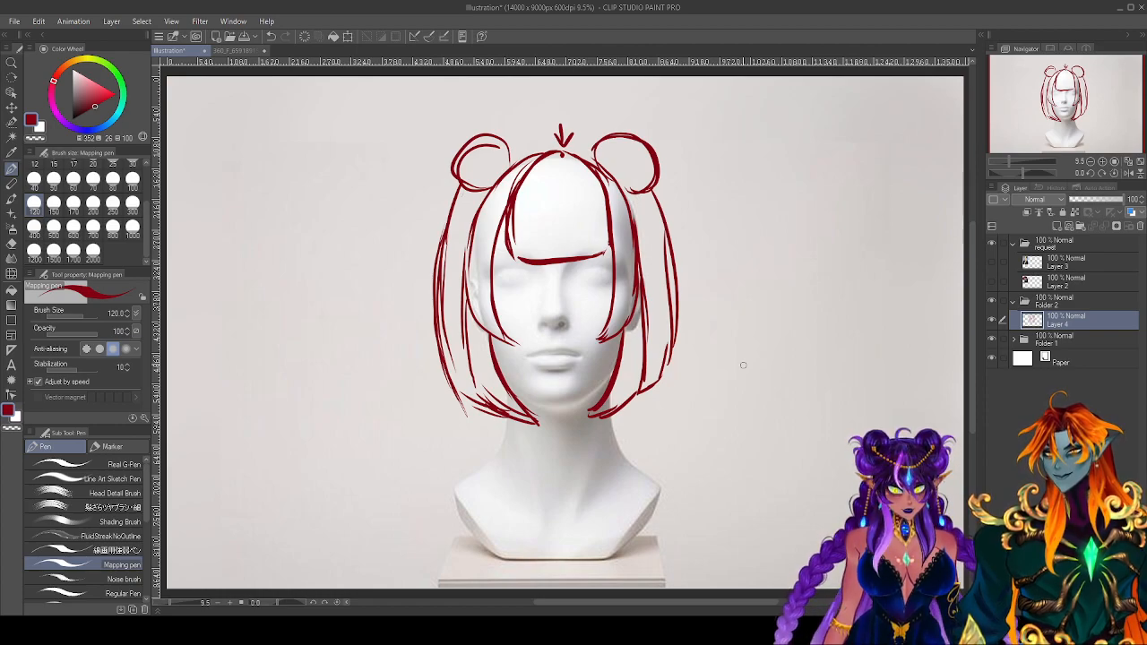
drag(543, 144, 501, 148)
mouse_move(602, 140)
mouse_down()
mouse_move(523, 136)
mouse_move(574, 138)
mouse_up()
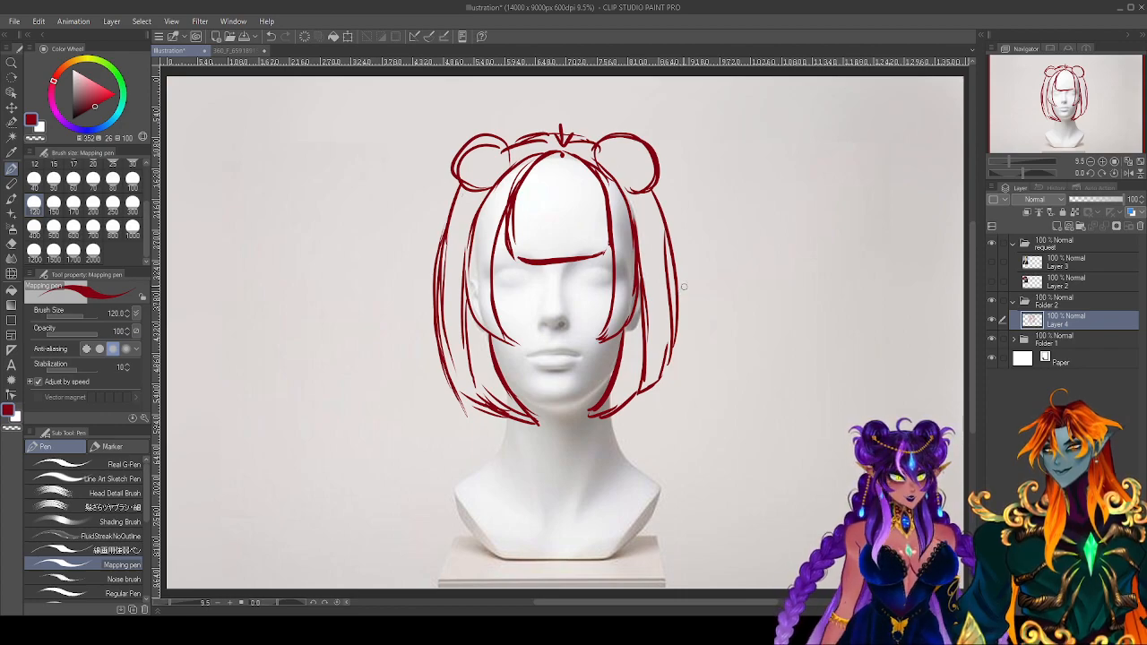
Add pointed, outward-flicking strands to the outer hair on both sides at eye and mouth level.
mouse_move(455, 184)
mouse_down()
mouse_move(420, 267)
mouse_move(433, 246)
mouse_move(388, 279)
mouse_move(439, 288)
mouse_move(418, 362)
mouse_up()
drag(661, 184, 678, 282)
drag(668, 224, 708, 287)
mouse_move(680, 247)
mouse_down()
mouse_move(712, 284)
mouse_move(693, 347)
mouse_move(710, 366)
mouse_move(668, 365)
mouse_up()
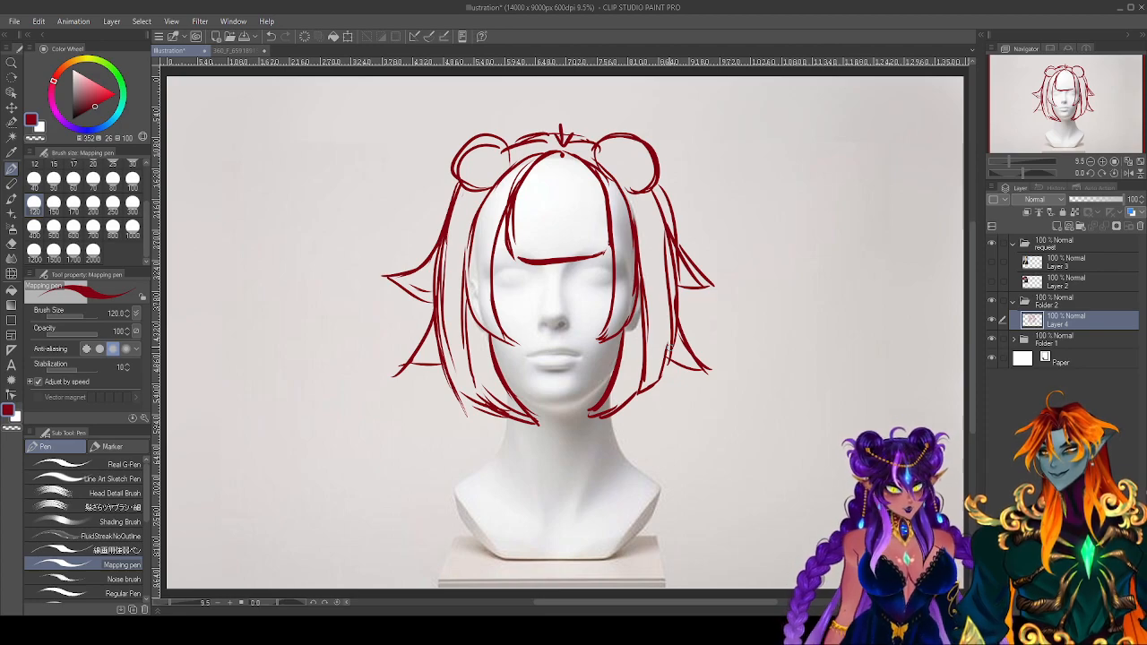
Lower the red sketch layer's opacity to 25% and add a new layer above it for drawing in black.
click(1092, 198)
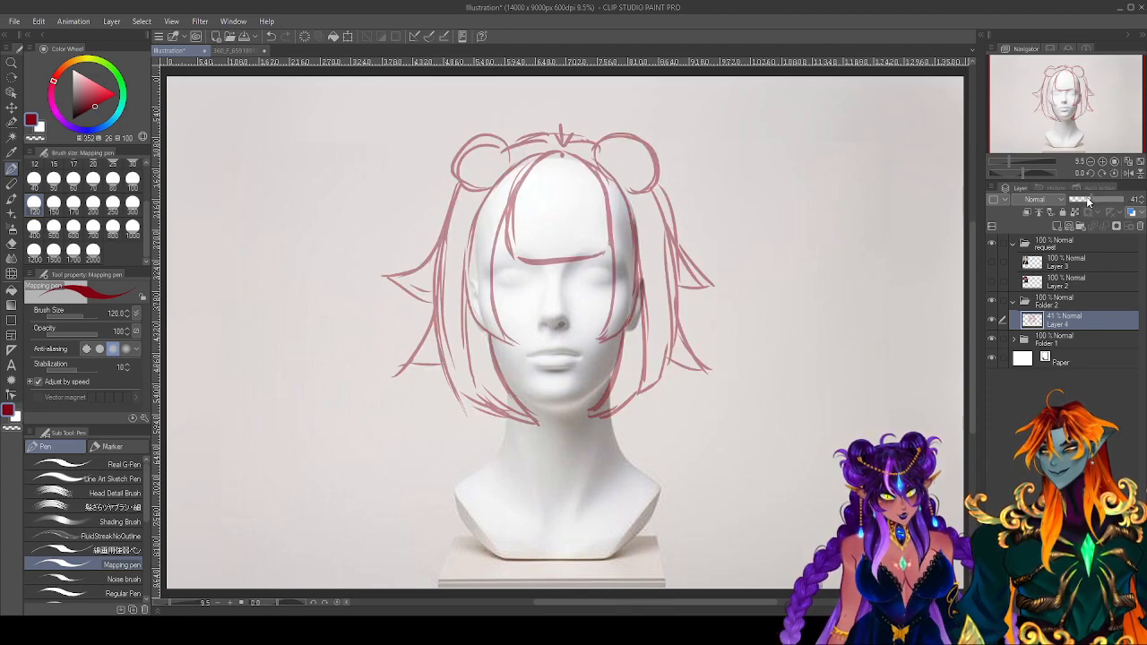
drag(1086, 196, 1082, 197)
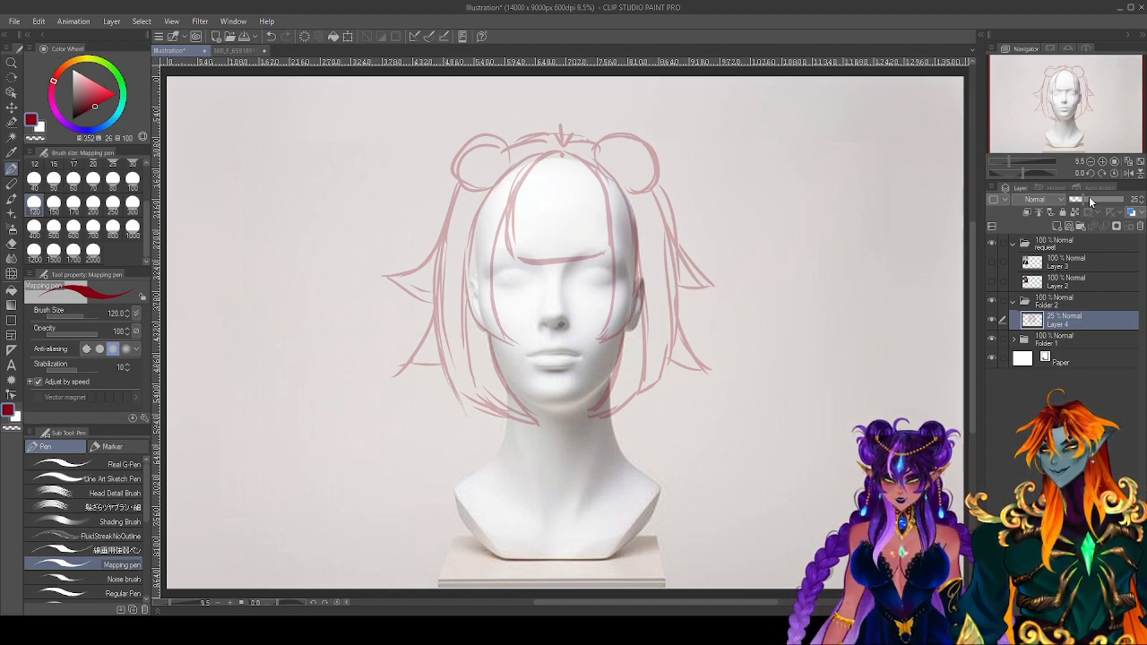
click(1059, 225)
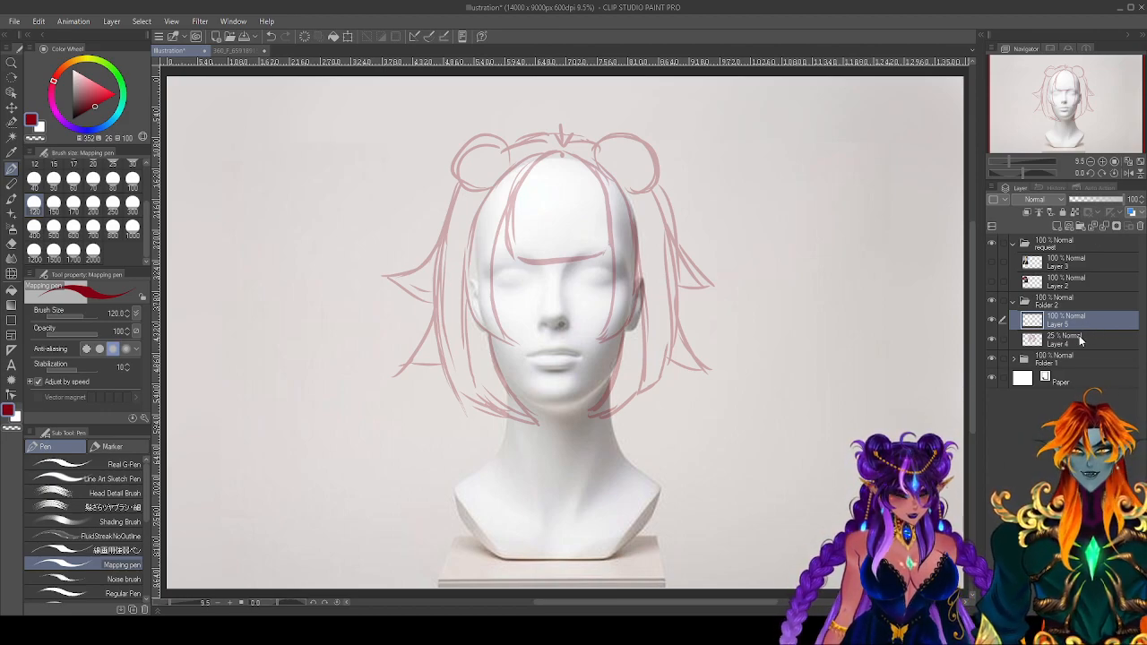
drag(89, 111, 71, 119)
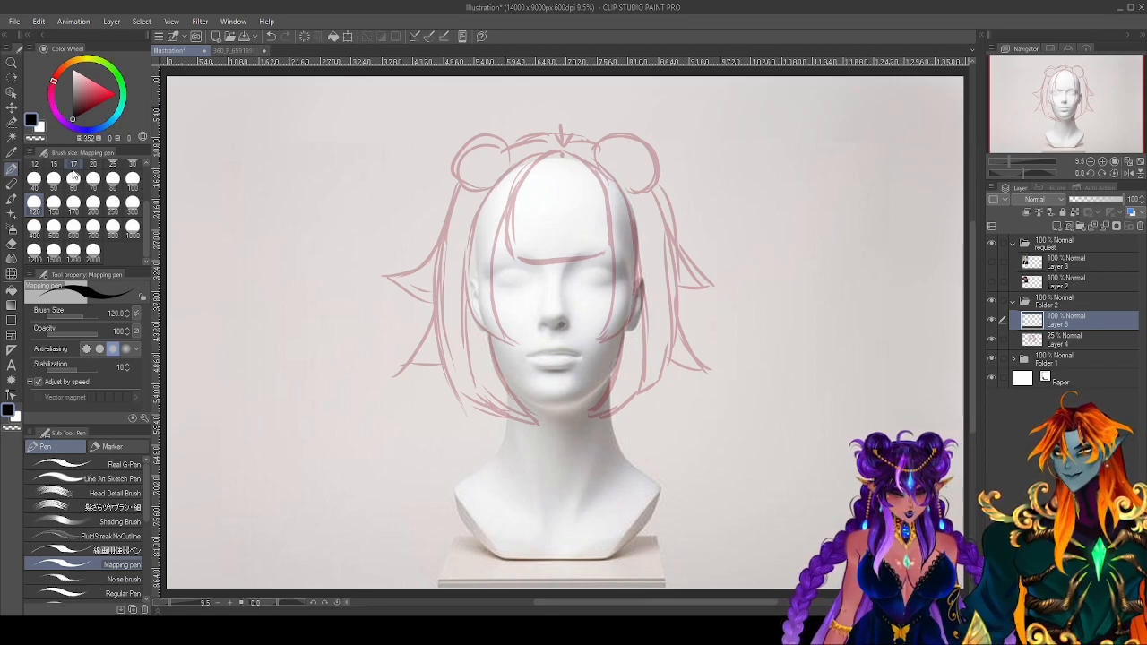
key(ctrl+s)
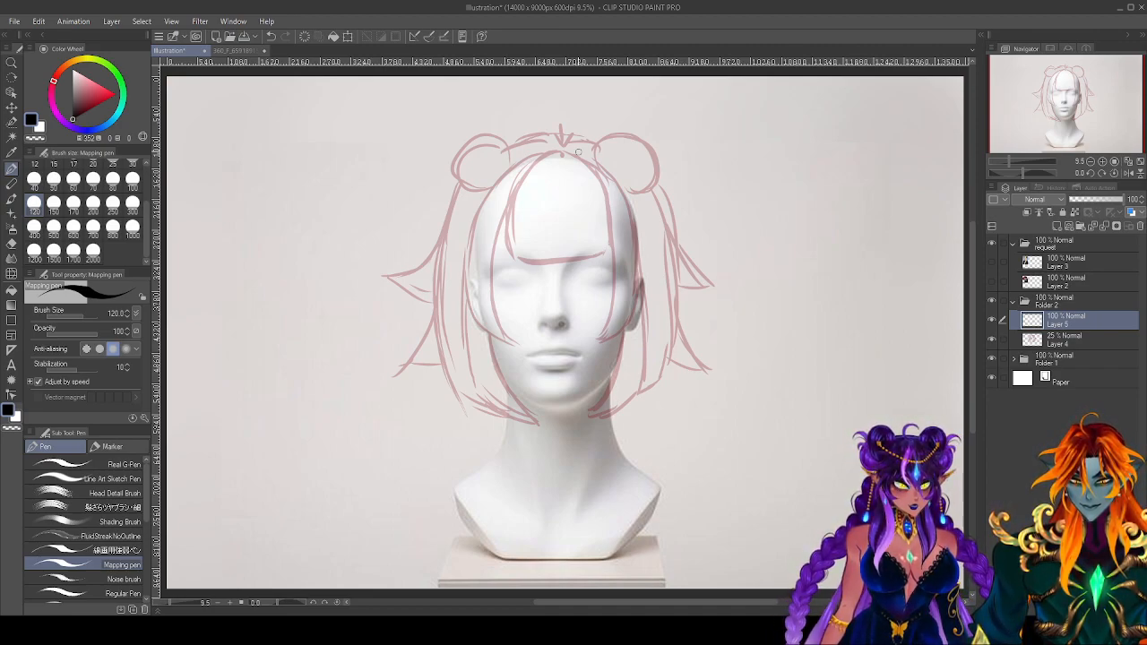
mouse_move(562, 154)
mouse_down()
mouse_move(552, 206)
mouse_move(520, 220)
mouse_move(538, 265)
mouse_move(557, 264)
mouse_up()
mouse_move(563, 150)
mouse_down()
mouse_move(581, 193)
mouse_move(605, 216)
mouse_move(592, 258)
mouse_up()
drag(609, 209, 601, 260)
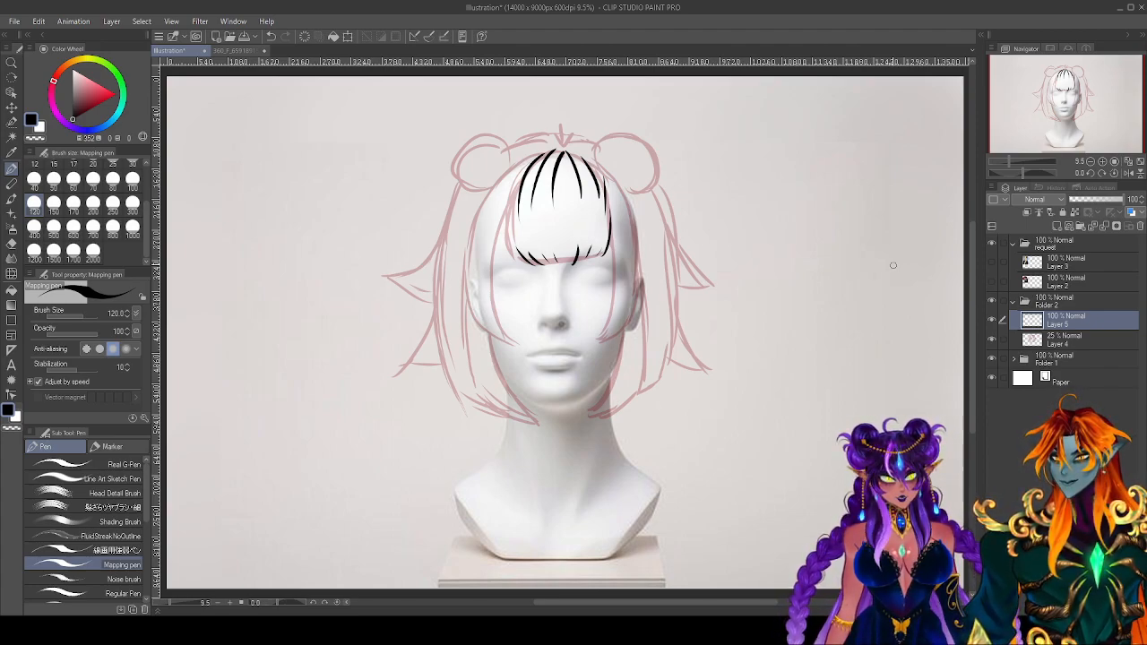
key(e)
mouse_move(551, 148)
mouse_down()
mouse_move(555, 205)
mouse_move(525, 340)
mouse_up()
key(p)
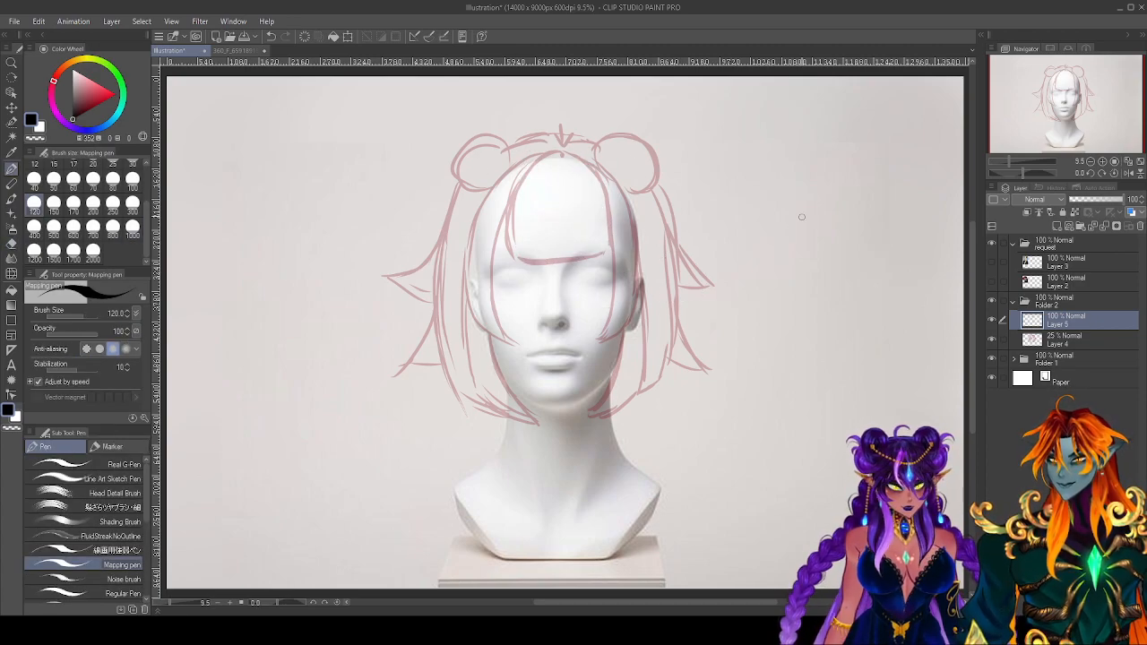
drag(634, 222, 560, 304)
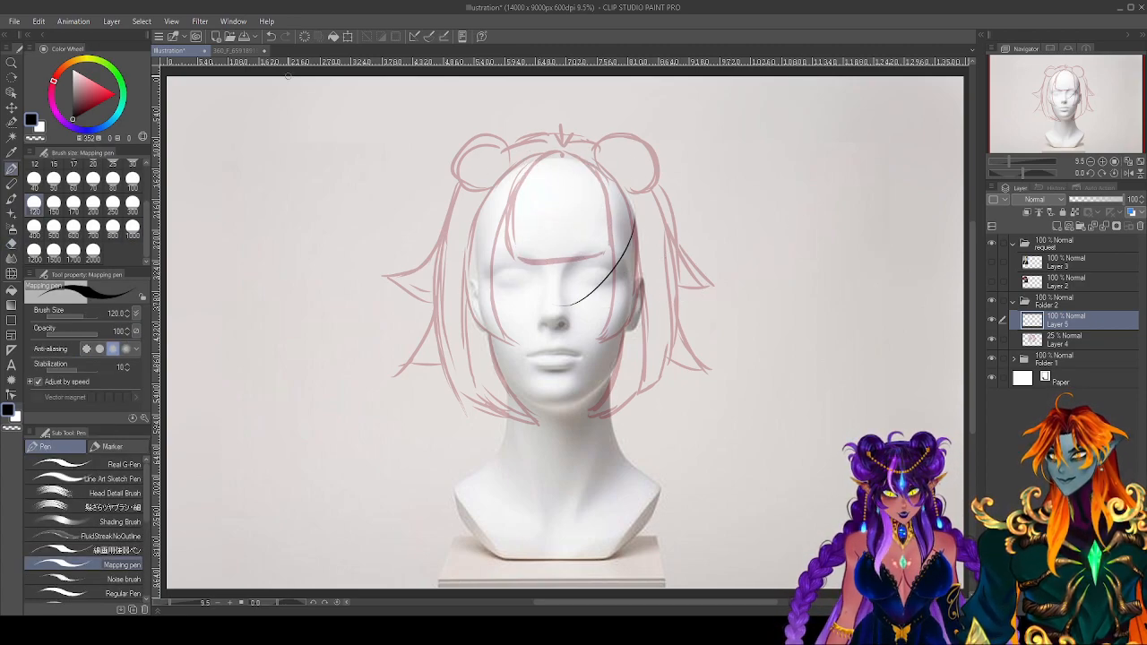
click(272, 35)
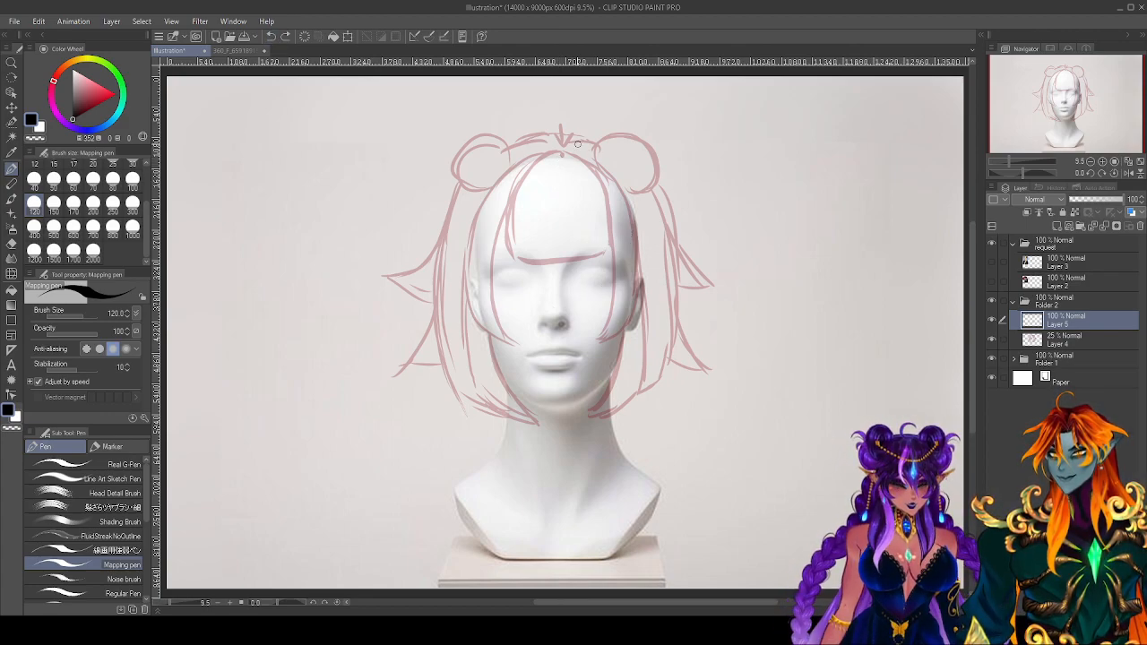
Draw the fringe in black as tapered strands fanning out from the crown point down to the brow line.
drag(562, 156, 562, 152)
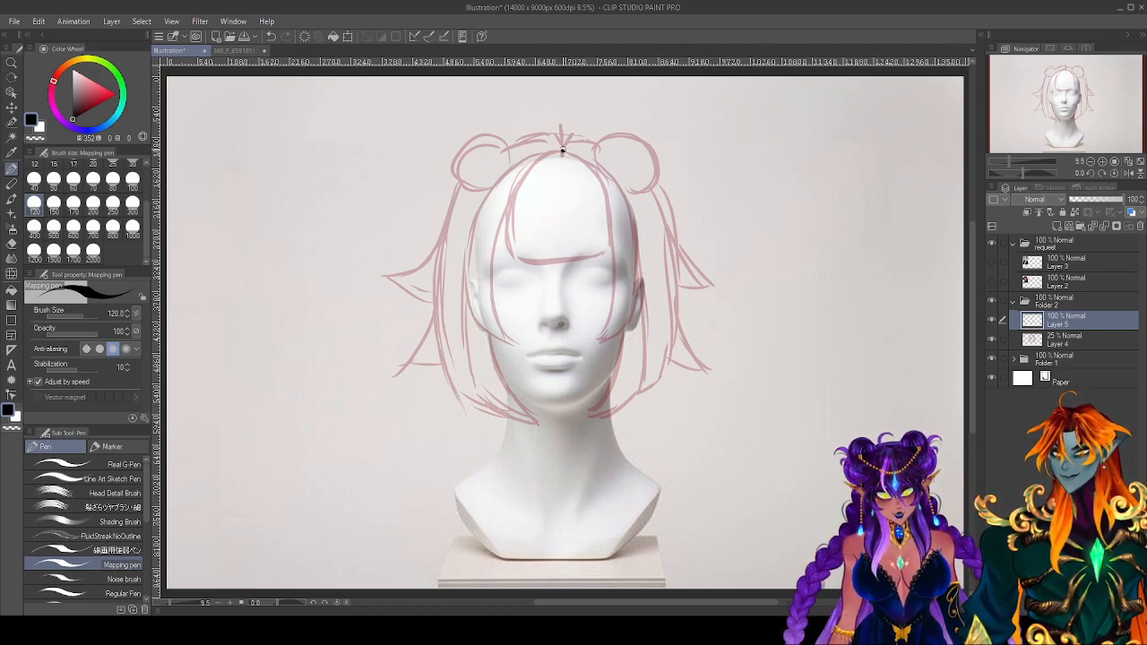
drag(562, 150, 563, 262)
drag(563, 149, 564, 264)
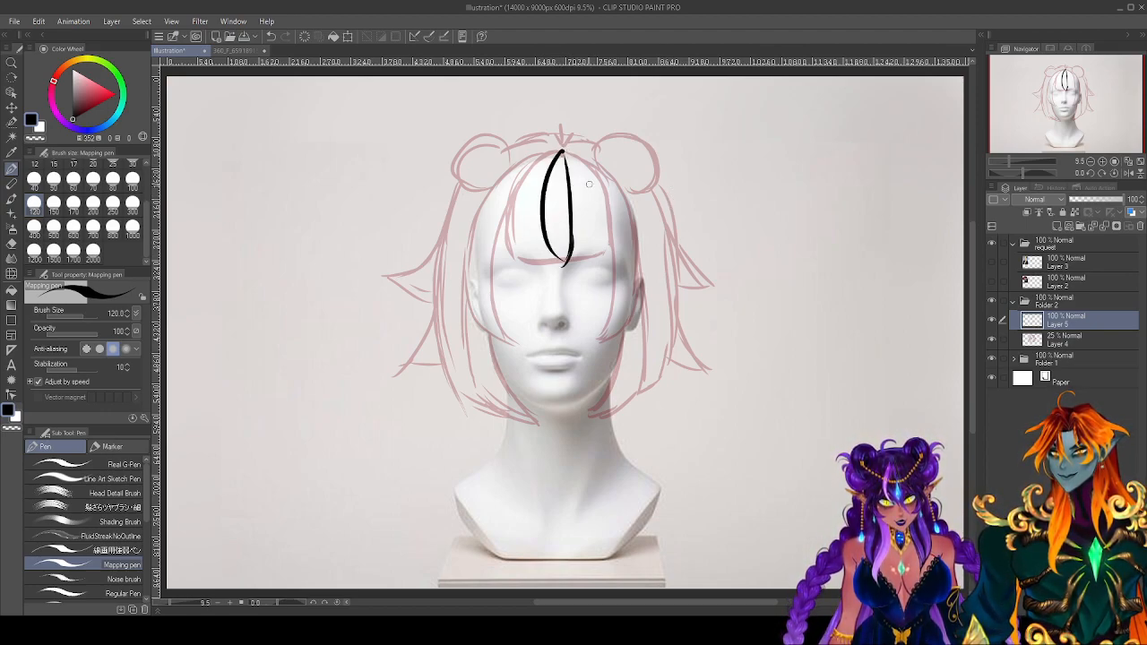
mouse_move(565, 150)
mouse_down()
mouse_move(588, 238)
mouse_move(570, 265)
mouse_up()
mouse_move(560, 149)
mouse_down()
mouse_move(537, 178)
mouse_move(540, 261)
mouse_move(556, 253)
mouse_up()
mouse_move(558, 150)
mouse_down()
mouse_move(519, 255)
mouse_move(541, 262)
mouse_up()
mouse_move(566, 151)
mouse_down()
mouse_move(605, 224)
mouse_move(590, 258)
mouse_up()
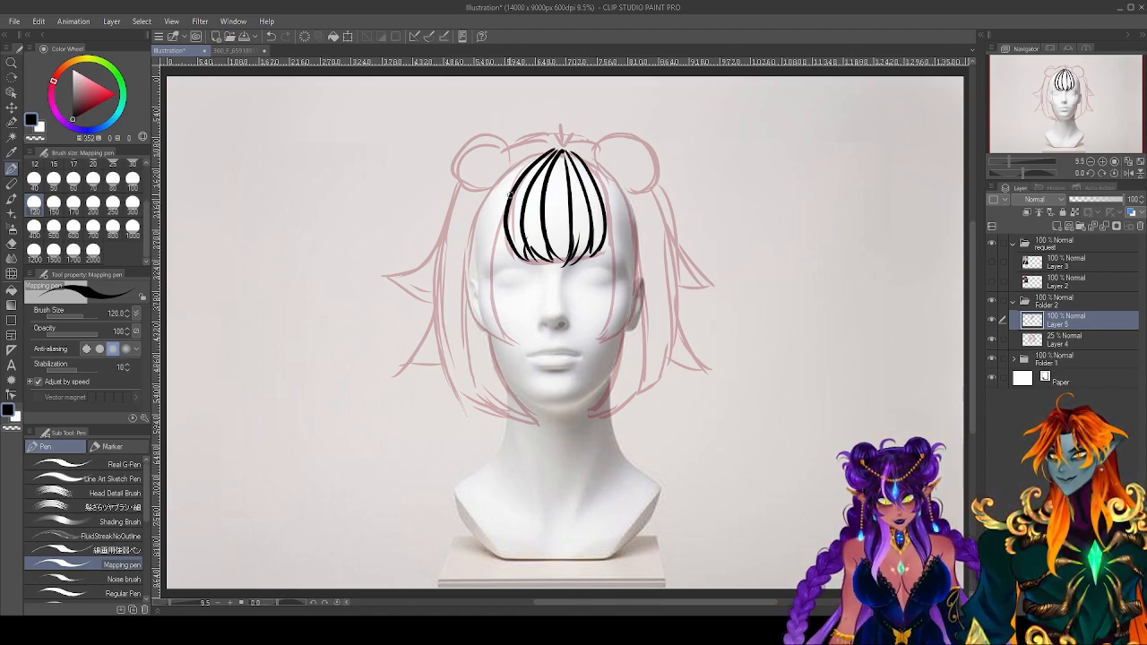
drag(509, 201, 504, 261)
drag(607, 220, 611, 258)
Draw black side strands along the right of the face, curving inward at mouth level.
mouse_move(588, 166)
mouse_down()
mouse_move(620, 267)
mouse_move(595, 319)
mouse_move(625, 258)
mouse_move(581, 145)
mouse_up()
drag(630, 259, 599, 349)
drag(636, 307, 621, 330)
drag(638, 285, 629, 319)
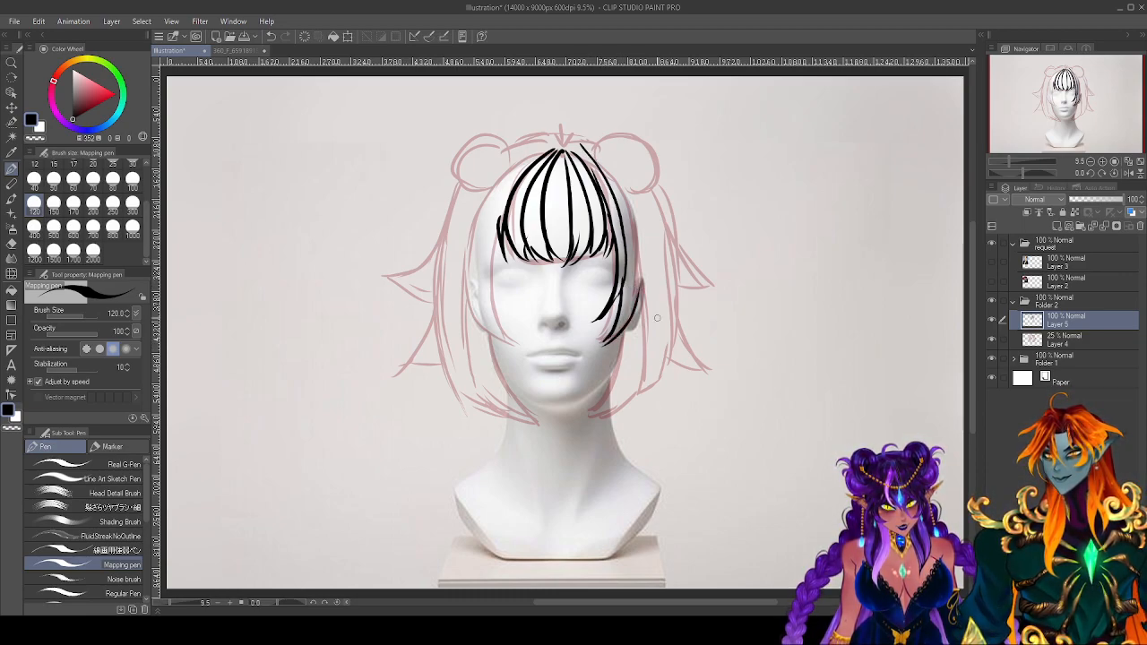
Draw black side strands from the crown down the left of the face, curving inward at mouth level.
mouse_move(498, 231)
mouse_down()
mouse_move(494, 283)
mouse_move(518, 337)
mouse_up()
drag(491, 292, 511, 345)
drag(544, 150, 477, 306)
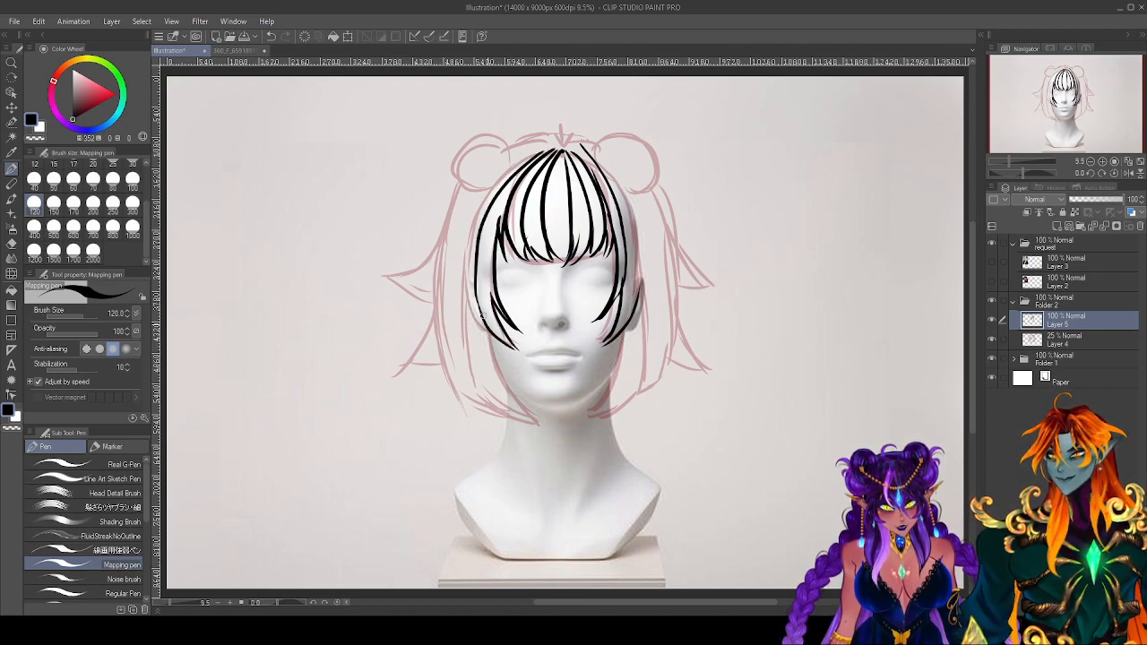
mouse_move(513, 173)
mouse_down()
mouse_move(468, 280)
mouse_move(480, 345)
mouse_up()
drag(479, 298, 492, 357)
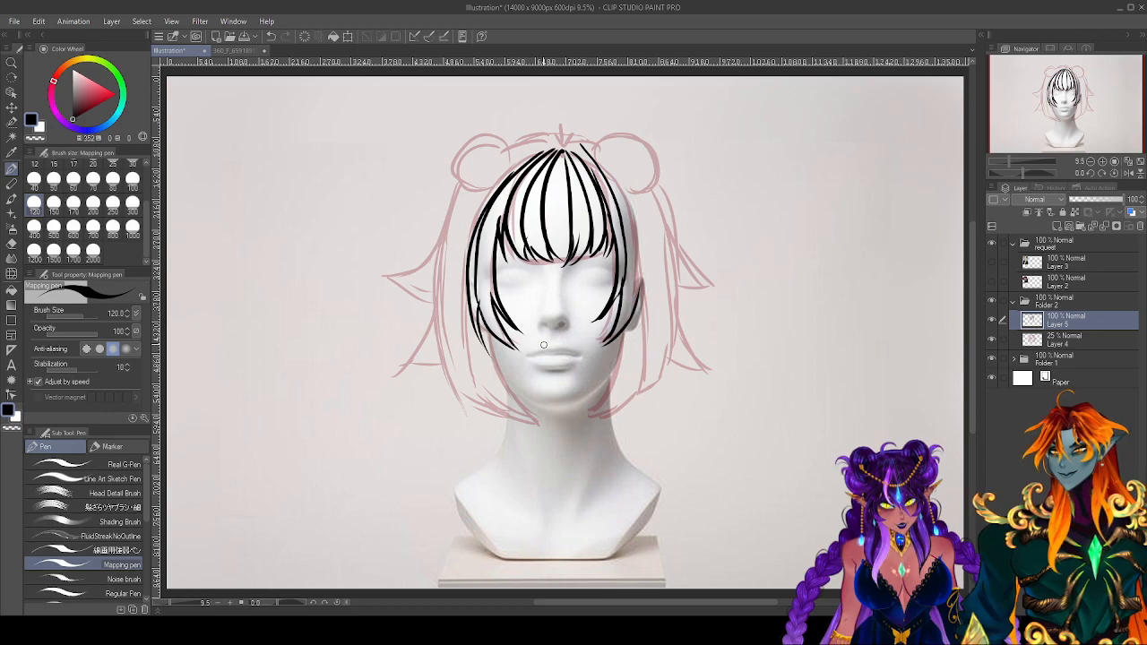
key(e)
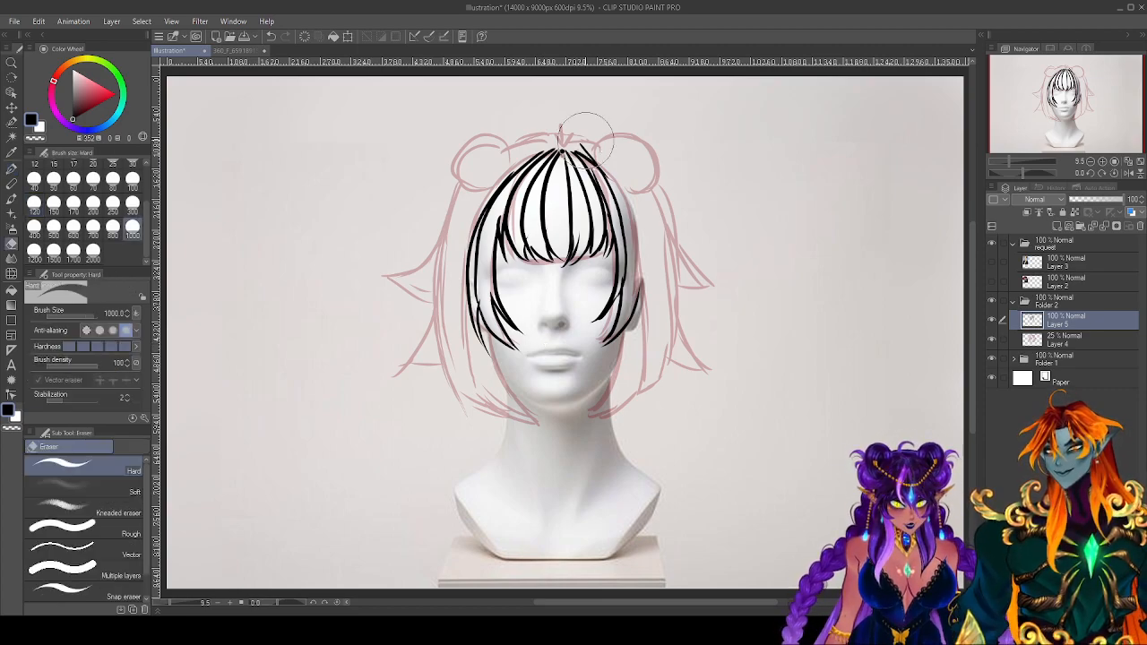
Redraw the short black strands running from the crown point down the upper right edge of the fringe.
key(p)
mouse_move(562, 148)
mouse_down()
mouse_move(599, 171)
mouse_move(571, 151)
mouse_move(620, 190)
mouse_up()
click(275, 36)
drag(567, 149, 611, 183)
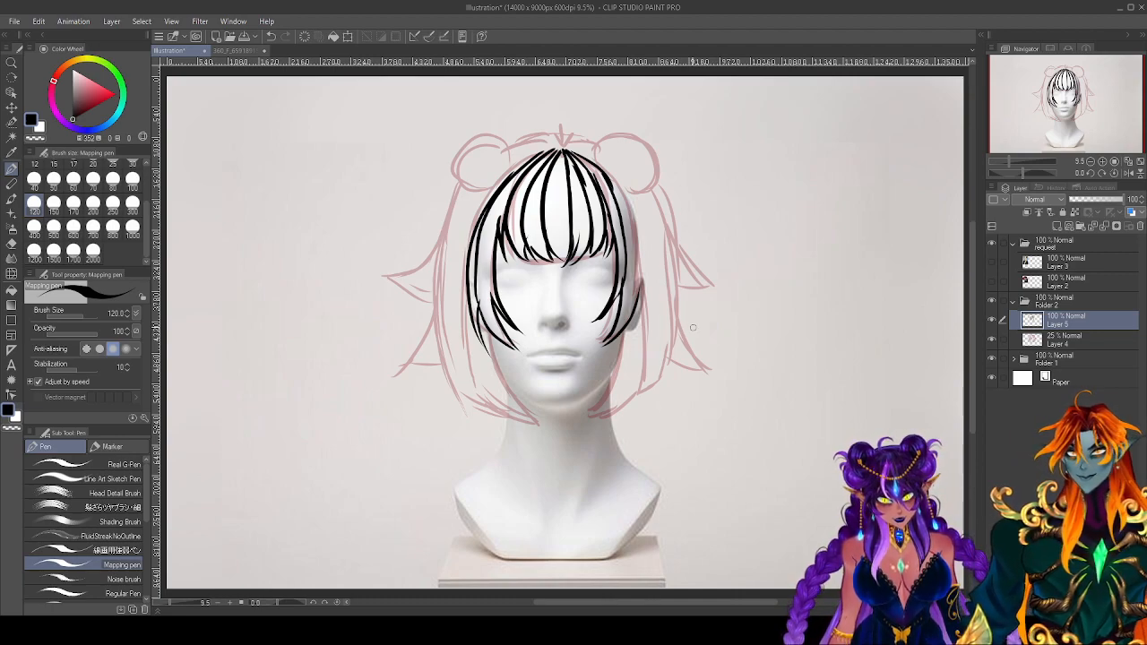
Draw jaw-length black strands below the face-framing pieces on both sides, curving inward under the chin line.
mouse_move(493, 336)
mouse_down()
mouse_move(530, 399)
mouse_move(554, 418)
mouse_up()
mouse_move(498, 378)
mouse_down()
mouse_move(549, 421)
mouse_move(531, 421)
mouse_up()
drag(473, 358, 518, 416)
drag(467, 315, 482, 375)
drag(619, 336, 580, 412)
mouse_move(617, 376)
mouse_down()
mouse_move(588, 411)
mouse_move(593, 422)
mouse_up()
drag(642, 318, 631, 400)
drag(640, 296, 642, 348)
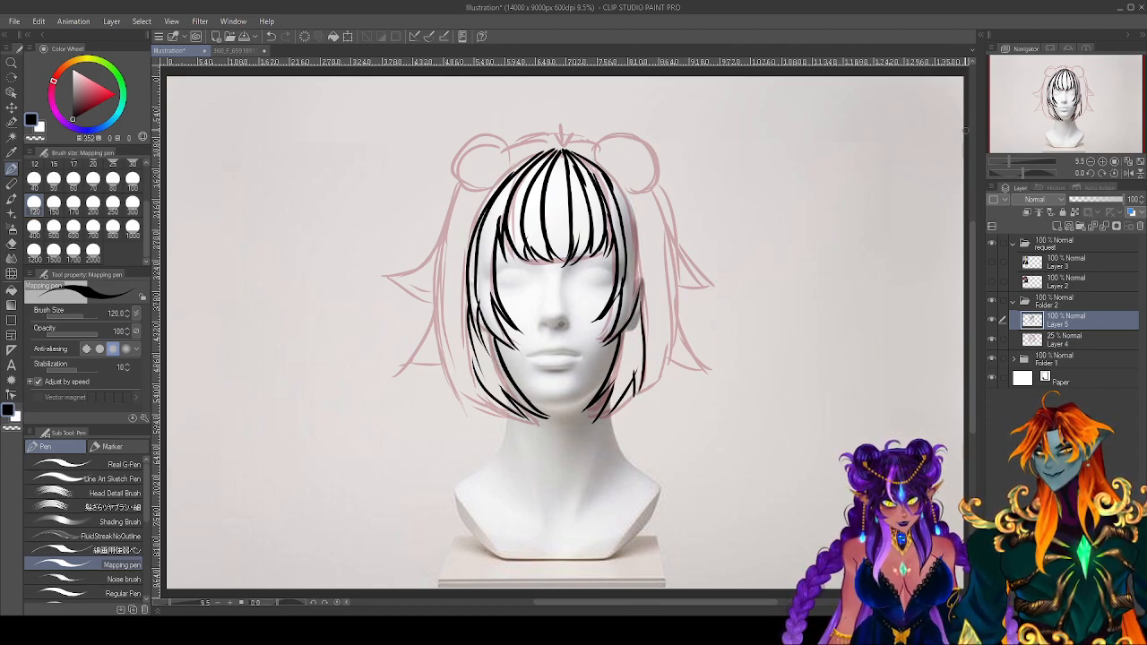
Draw outward-flicked black strands at both temples and a long flicked strand group down to the lower left of the bob.
mouse_move(602, 160)
mouse_down()
mouse_move(676, 229)
mouse_move(627, 207)
mouse_move(670, 303)
mouse_up()
drag(634, 259, 676, 307)
drag(636, 220, 674, 303)
mouse_move(486, 184)
mouse_down()
mouse_move(481, 208)
mouse_move(416, 242)
mouse_up()
mouse_move(484, 213)
mouse_down()
mouse_move(425, 248)
mouse_move(433, 308)
mouse_move(482, 396)
mouse_up()
drag(456, 328, 494, 419)
mouse_move(475, 378)
mouse_down()
mouse_move(493, 415)
mouse_move(430, 408)
mouse_move(457, 388)
mouse_move(410, 393)
mouse_up()
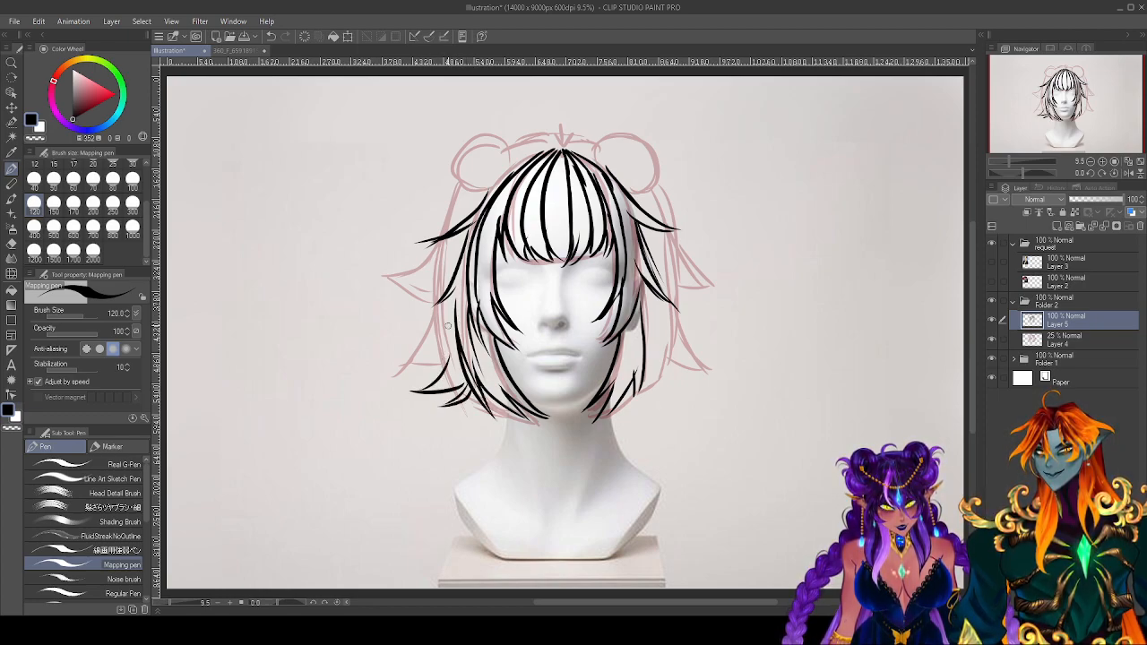
Draw outward-flicked black ends at the lower right of the bob and fill in the left outer strands.
mouse_move(641, 376)
mouse_down()
mouse_move(626, 405)
mouse_move(673, 403)
mouse_up()
mouse_move(650, 362)
mouse_down()
mouse_move(672, 400)
mouse_move(708, 385)
mouse_up()
drag(663, 339, 699, 381)
mouse_move(653, 303)
mouse_down()
mouse_move(682, 363)
mouse_move(653, 361)
mouse_move(675, 403)
mouse_up()
drag(453, 294, 448, 356)
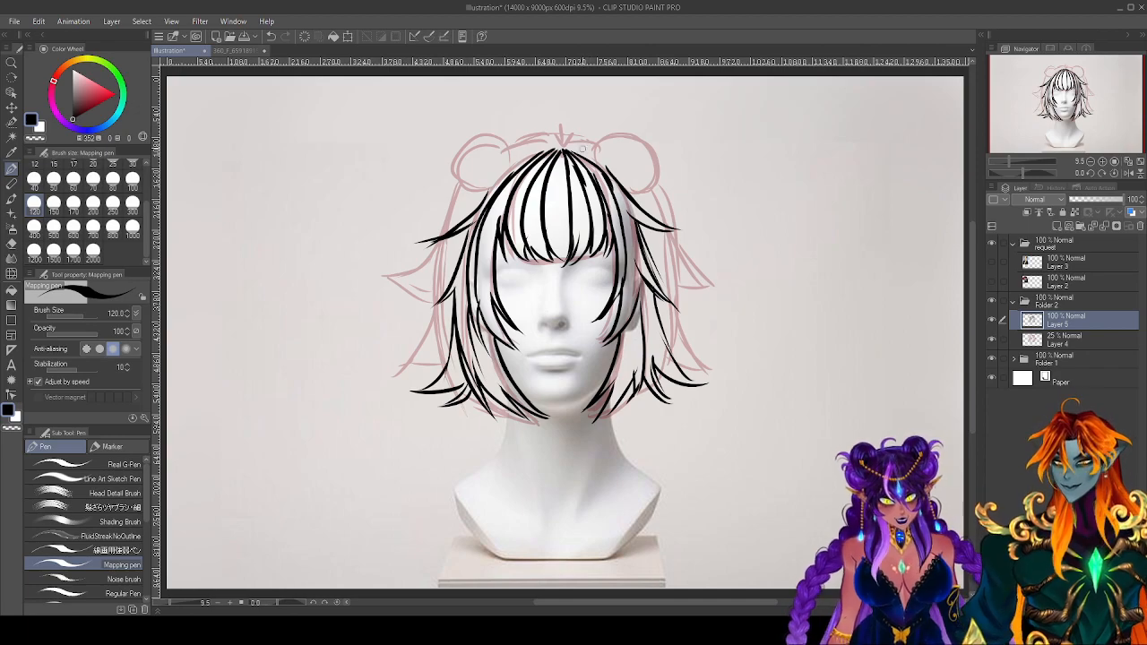
Draw short black strands across the crown and a spiralled bun on each side of it.
drag(542, 149, 482, 203)
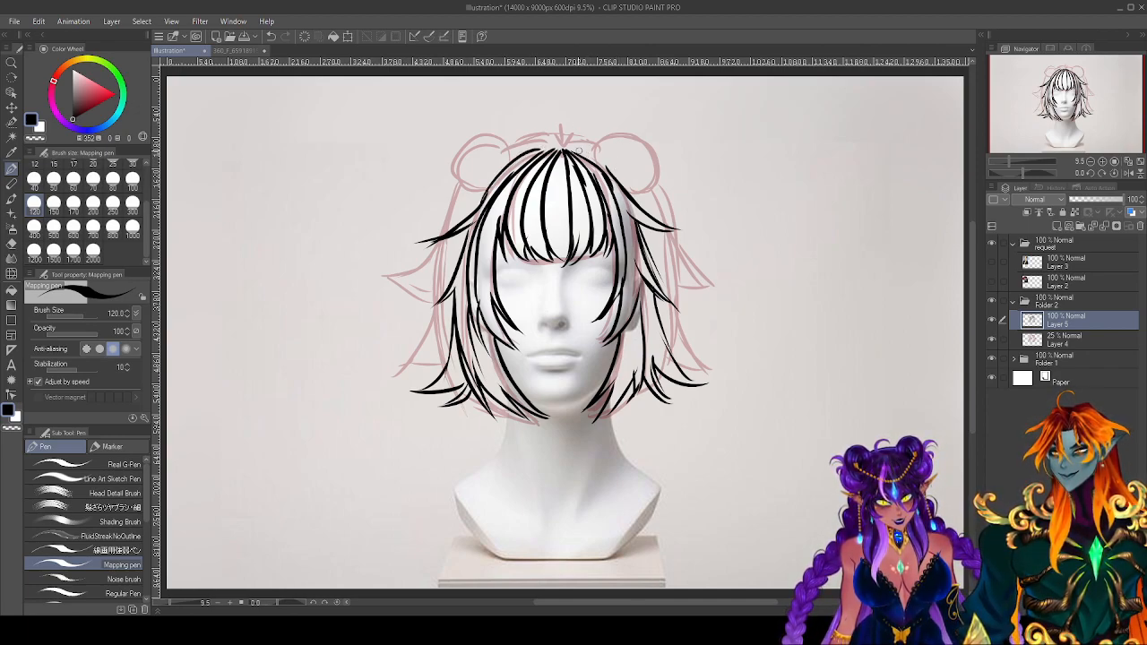
mouse_move(561, 149)
mouse_down()
mouse_move(518, 150)
mouse_move(557, 133)
mouse_move(582, 141)
mouse_move(525, 141)
mouse_up()
drag(602, 137, 539, 159)
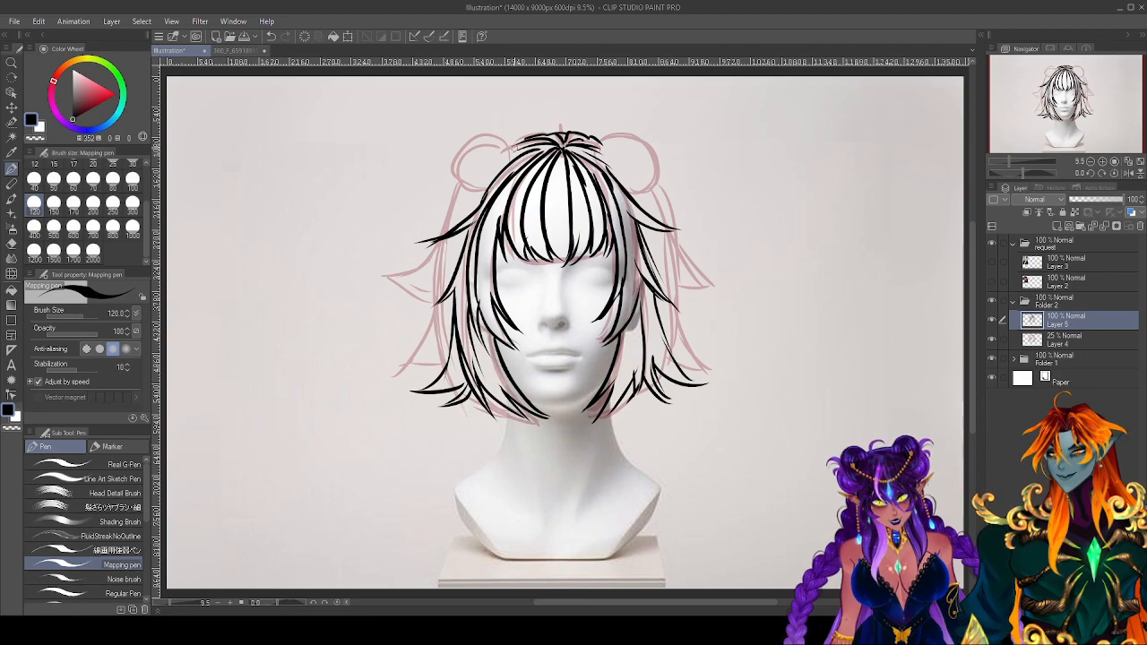
mouse_move(514, 142)
mouse_down()
mouse_move(455, 172)
mouse_move(493, 179)
mouse_move(475, 168)
mouse_move(492, 157)
mouse_move(466, 151)
mouse_move(513, 154)
mouse_move(462, 151)
mouse_move(461, 164)
mouse_move(490, 178)
mouse_up()
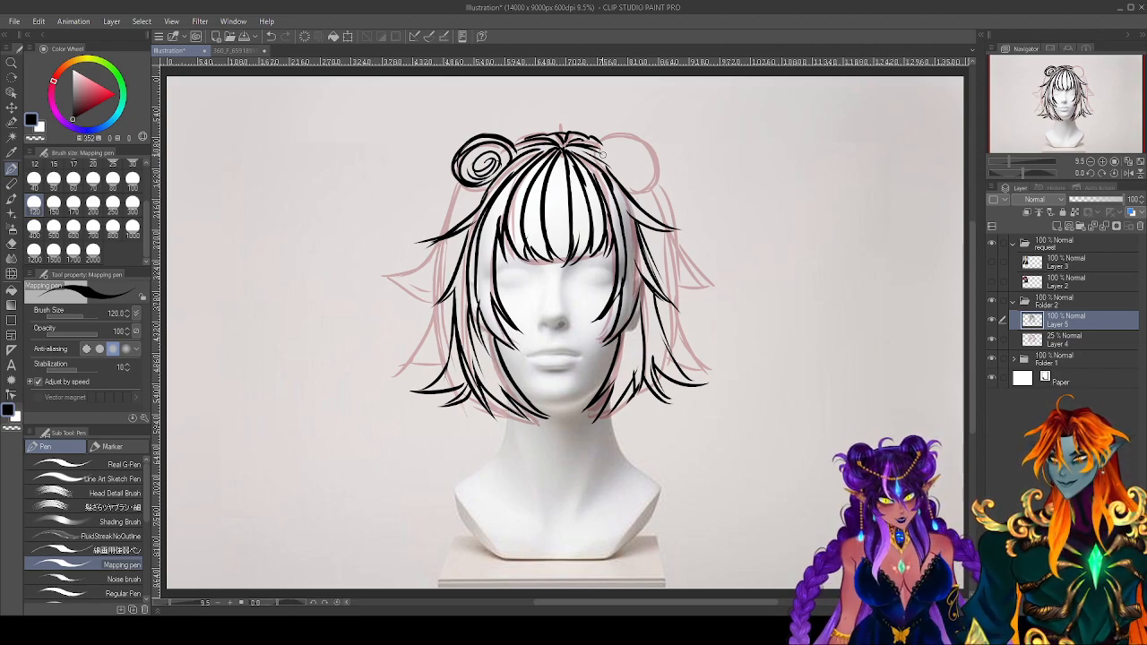
mouse_move(603, 160)
mouse_down()
mouse_move(654, 161)
mouse_move(625, 153)
mouse_move(646, 176)
mouse_move(643, 135)
mouse_move(642, 162)
mouse_move(626, 175)
mouse_up()
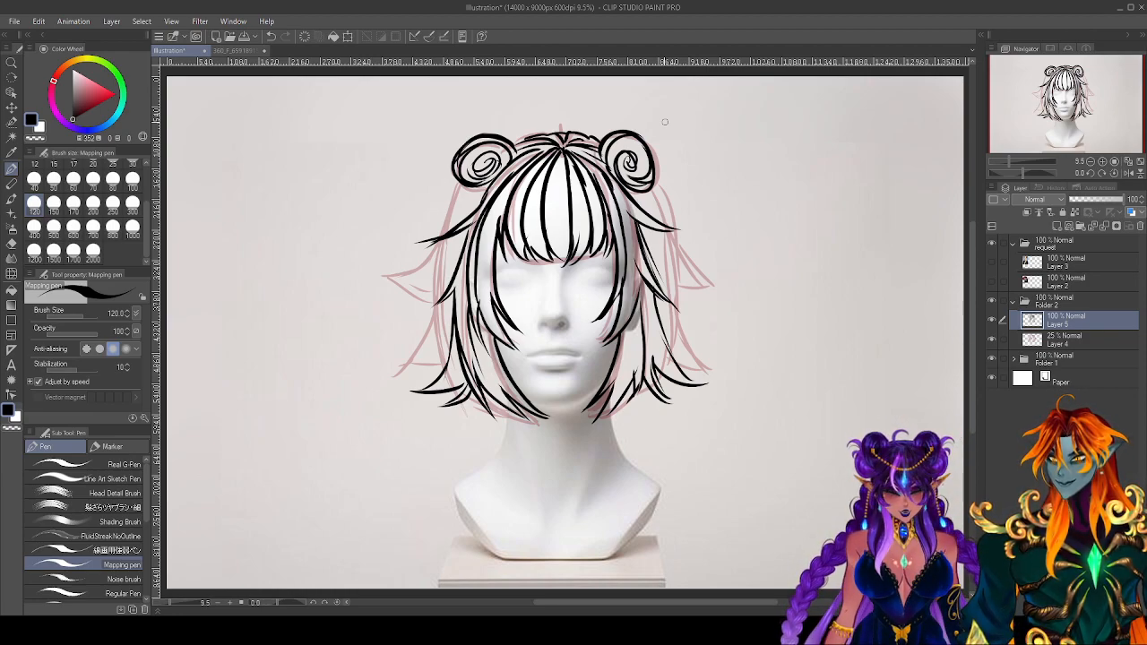
Sketch a sample bun swirl beside the head and erase it.
mouse_move(716, 159)
mouse_down()
mouse_move(782, 175)
mouse_move(739, 181)
mouse_move(771, 163)
mouse_move(772, 146)
mouse_move(722, 164)
mouse_up()
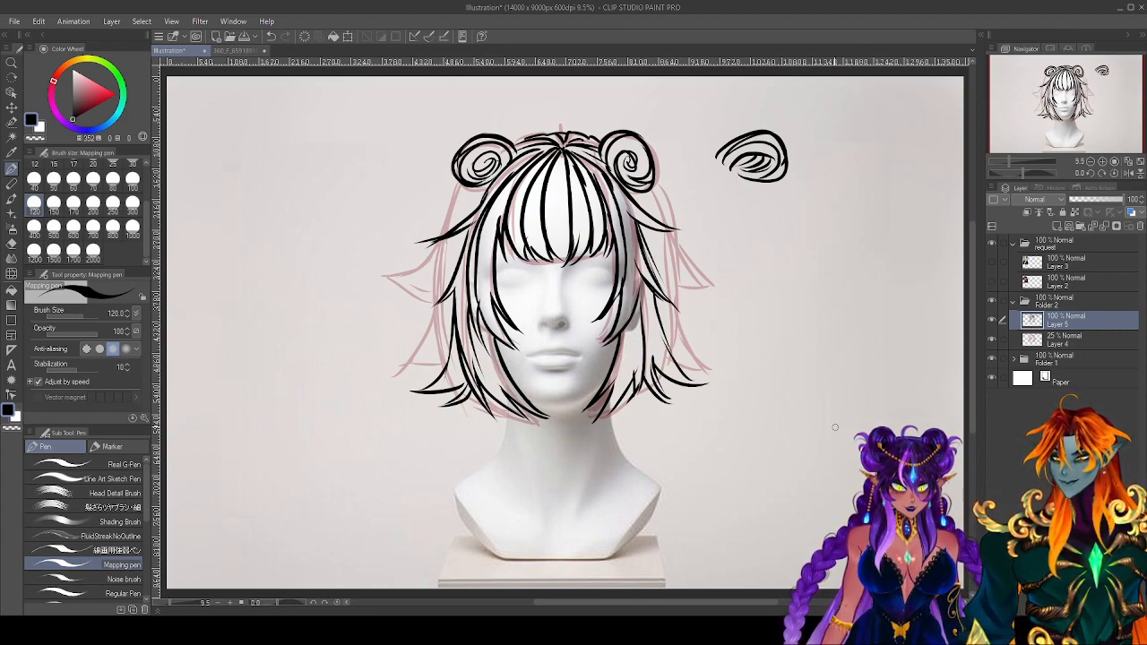
key(e)
mouse_move(779, 162)
mouse_down()
mouse_move(750, 141)
mouse_move(779, 123)
mouse_up()
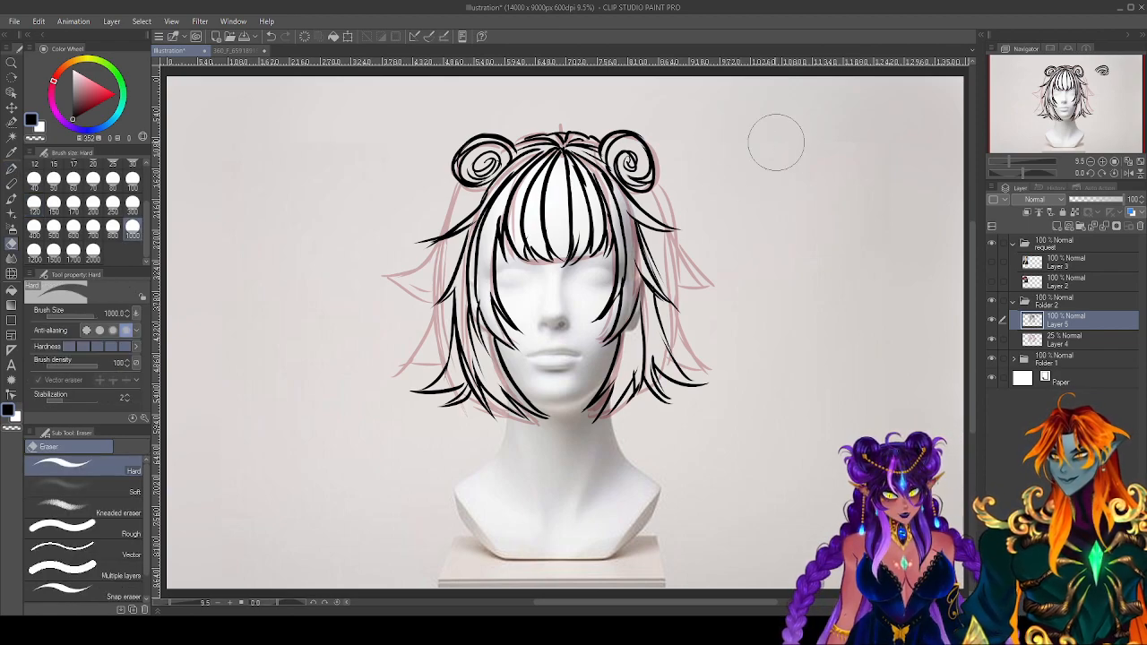
Add pointed black hair ends poking outward from both buns and just beneath the right bun.
key(p)
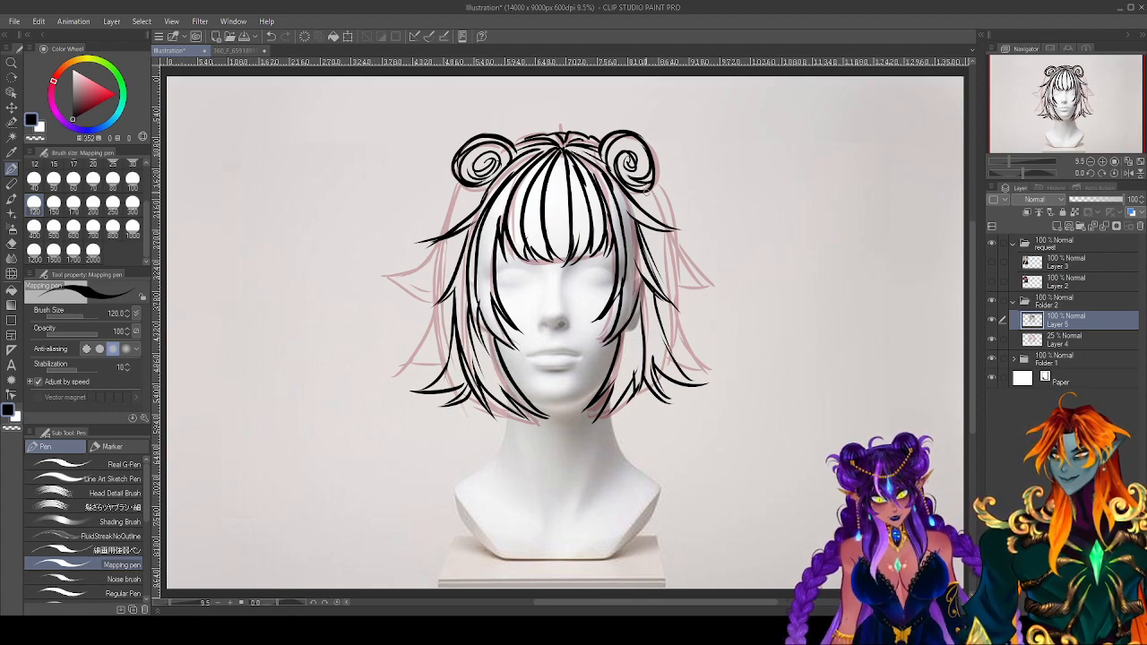
mouse_move(647, 188)
mouse_down()
mouse_move(688, 161)
mouse_move(675, 139)
mouse_move(656, 163)
mouse_up()
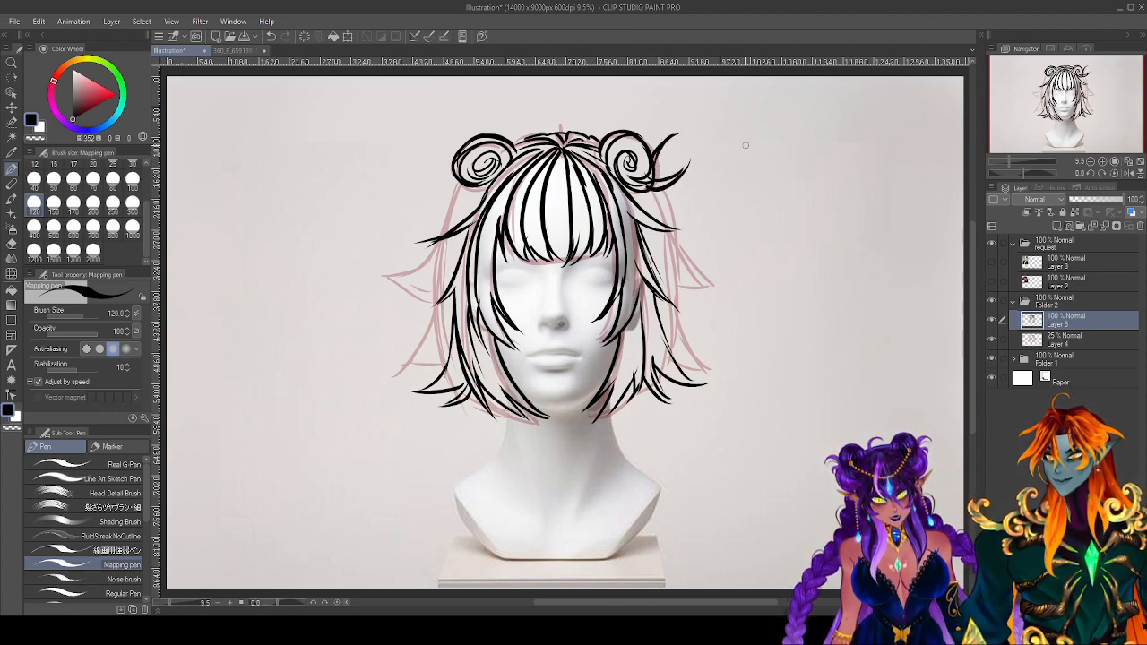
mouse_move(461, 168)
mouse_down()
mouse_move(428, 176)
mouse_move(464, 167)
mouse_move(435, 149)
mouse_move(455, 174)
mouse_move(421, 192)
mouse_move(432, 195)
mouse_up()
drag(631, 190, 674, 201)
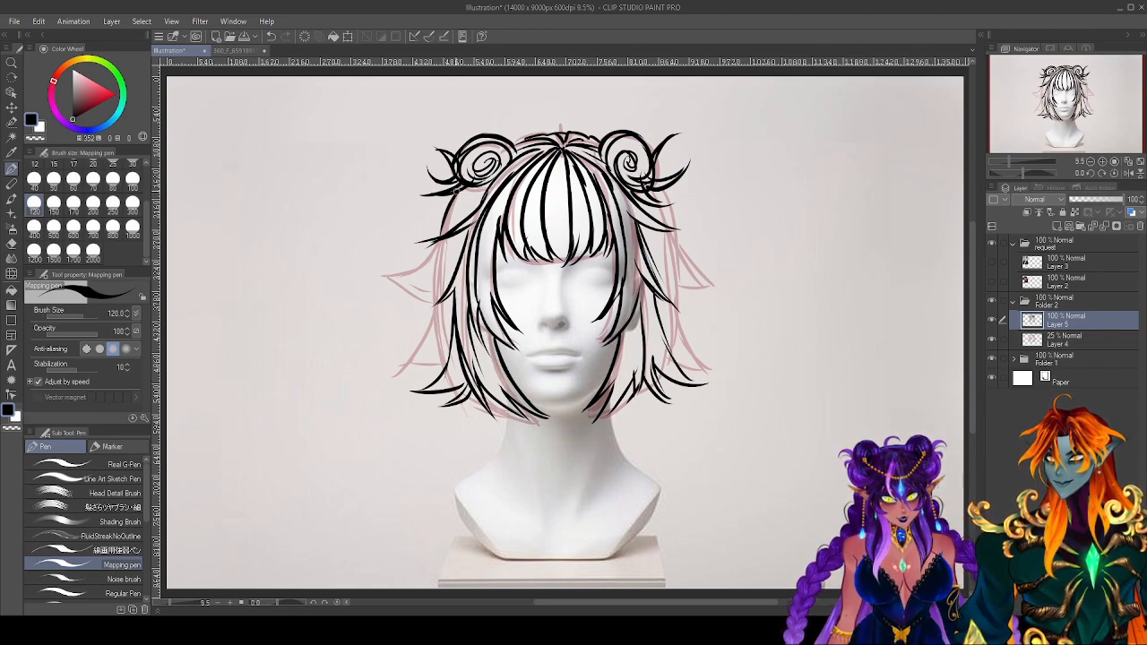
Draw the left outer hair layer in black with flicked ends at cheek and jaw level.
drag(440, 243, 384, 300)
mouse_move(432, 271)
mouse_down()
mouse_move(384, 302)
mouse_move(410, 332)
mouse_move(417, 321)
mouse_up()
mouse_move(435, 282)
mouse_down()
mouse_move(429, 344)
mouse_move(392, 371)
mouse_up()
drag(451, 349, 427, 377)
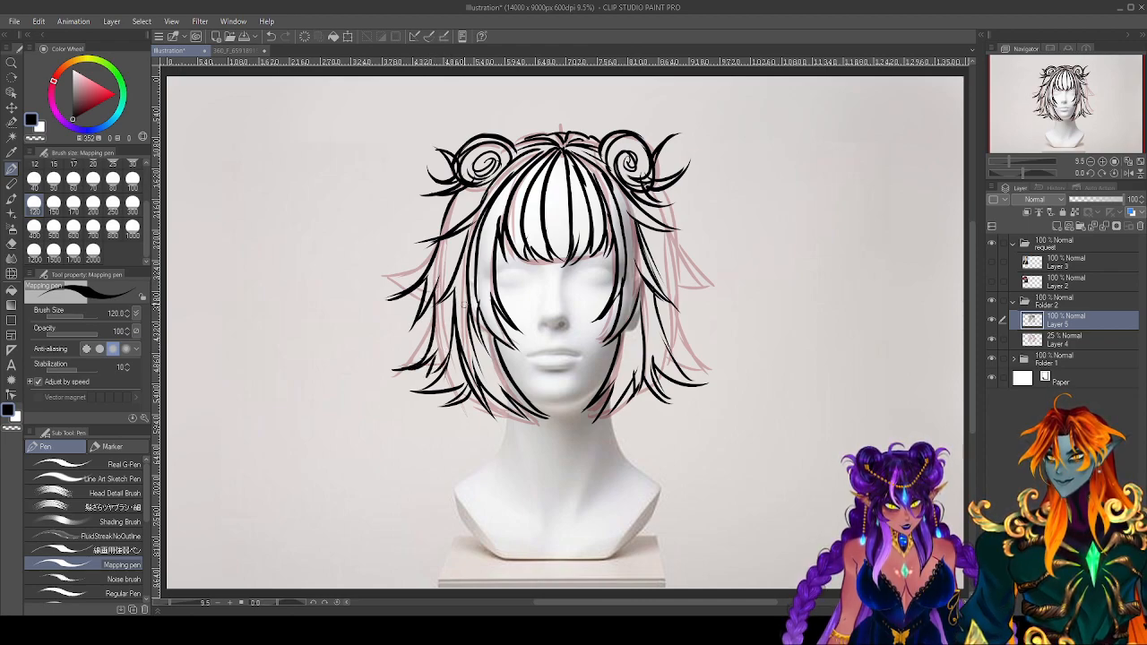
drag(466, 229, 443, 294)
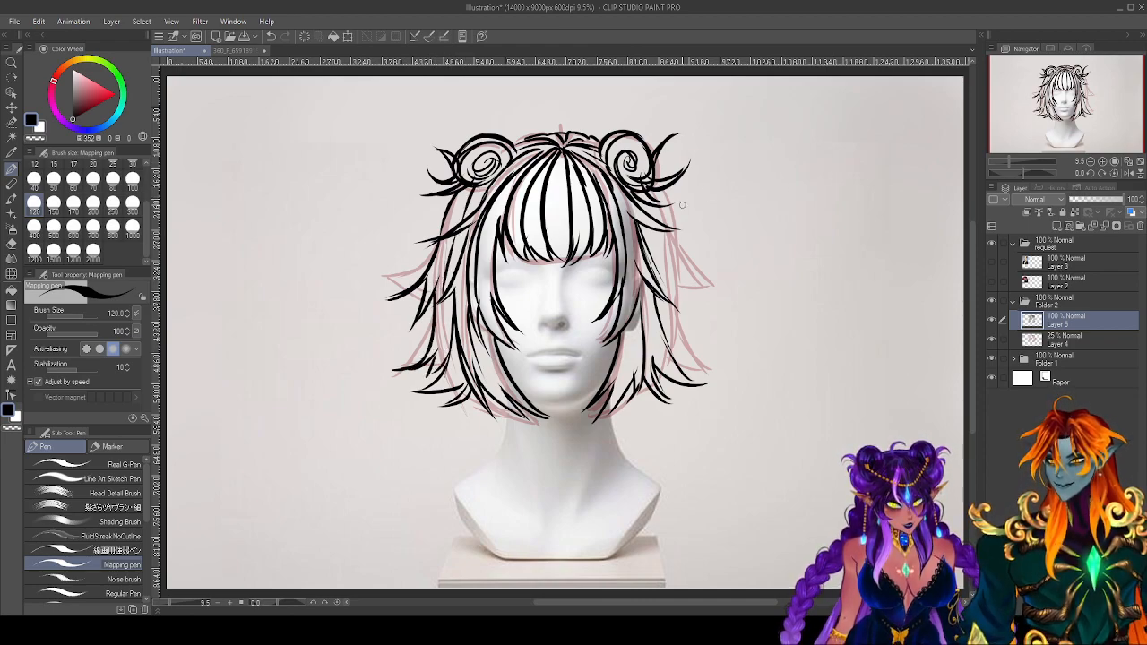
Draw the right outer hair layer in black with flicked ends, and hide the red sketch layer.
mouse_move(665, 192)
mouse_down()
mouse_move(722, 284)
mouse_move(668, 262)
mouse_move(663, 241)
mouse_move(691, 337)
mouse_move(722, 371)
mouse_move(717, 383)
mouse_up()
drag(660, 296, 683, 345)
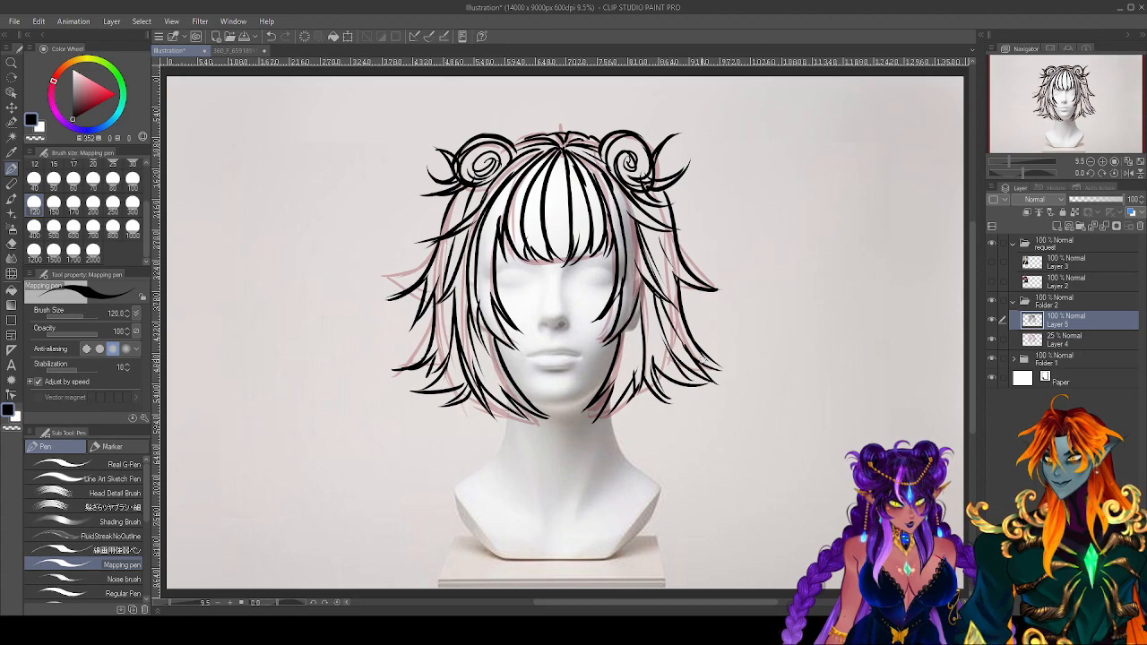
drag(652, 241, 663, 280)
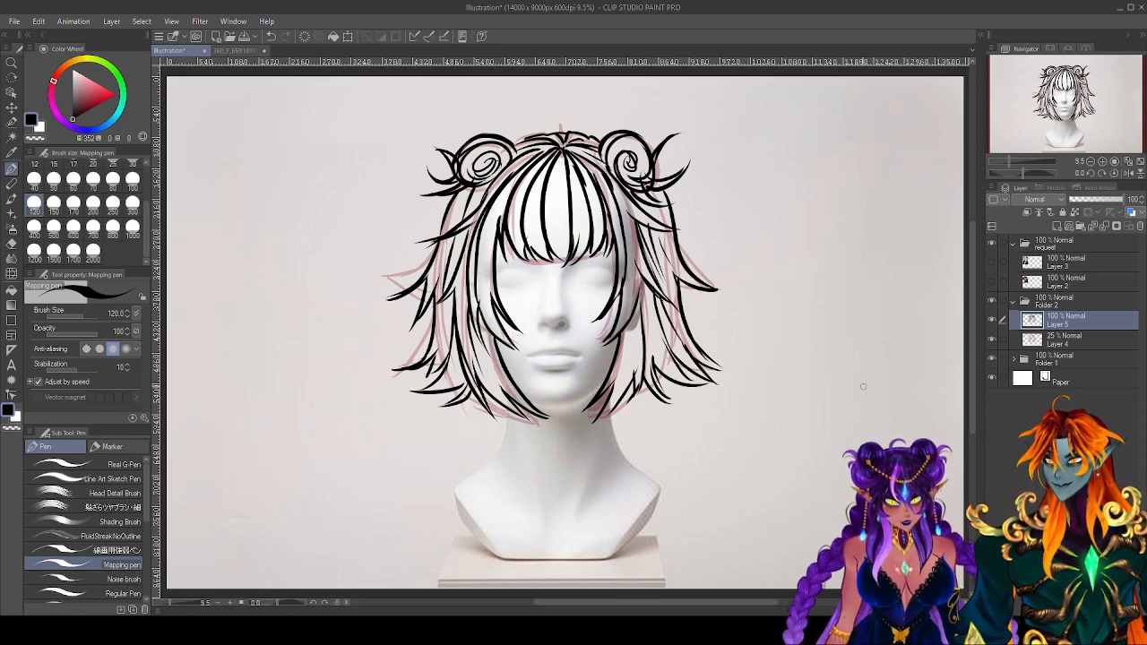
drag(498, 333, 476, 374)
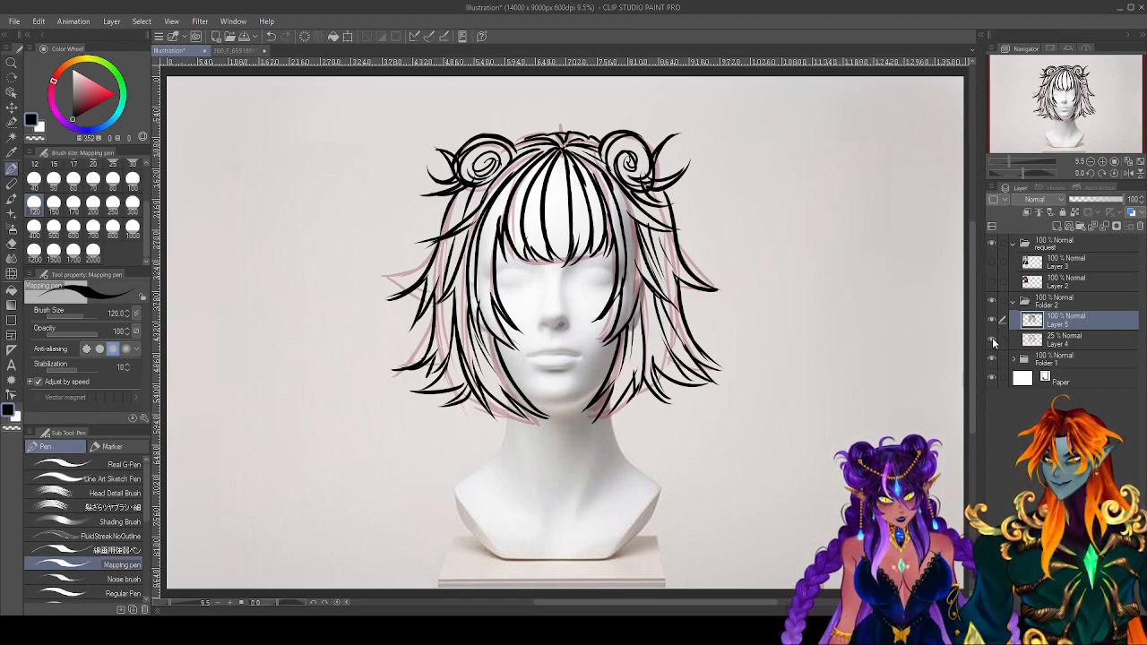
click(991, 339)
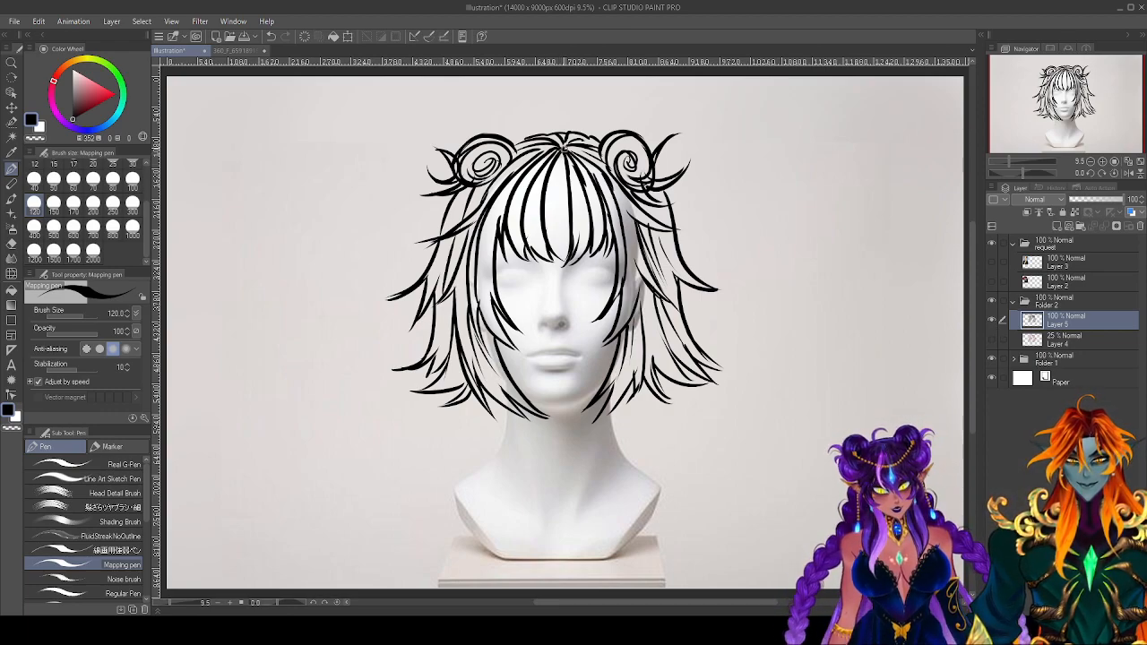
Fill the fringe with extra fine black strands between the existing ones, from the crown to the brow line.
drag(564, 238, 564, 261)
drag(556, 151, 542, 219)
drag(534, 179, 534, 262)
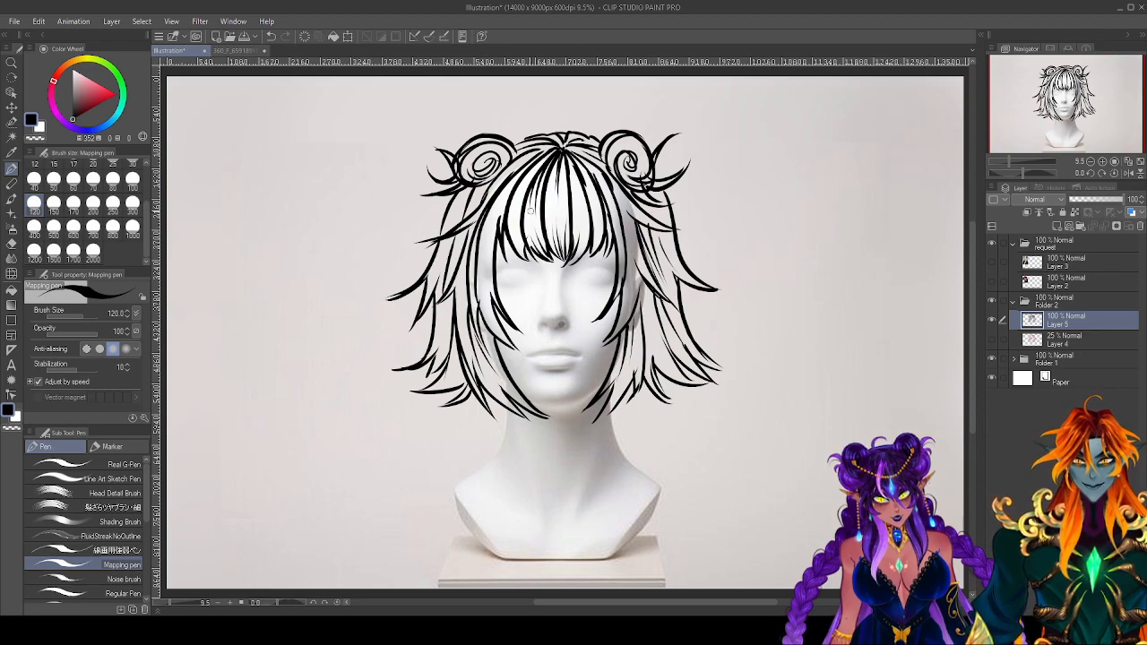
drag(570, 158, 573, 263)
drag(583, 224, 582, 254)
drag(577, 159, 600, 253)
drag(525, 217, 511, 258)
mouse_move(548, 151)
mouse_down()
mouse_move(521, 202)
mouse_move(537, 171)
mouse_up()
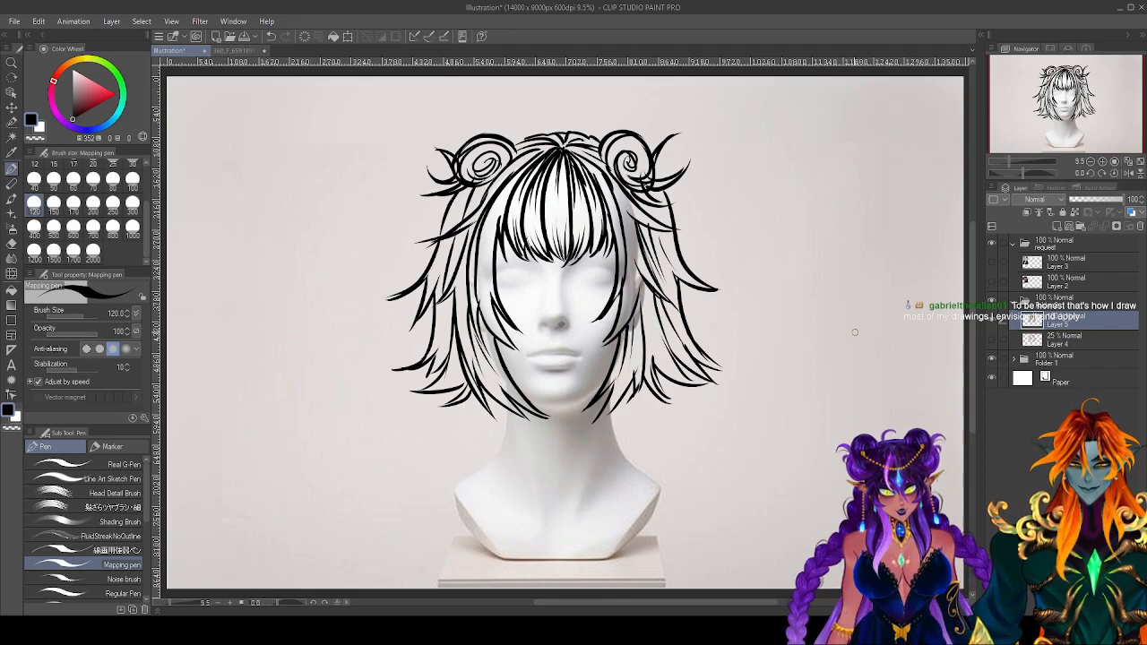
Add extra black strands to the face-framing sections on both sides and a stray flick on each outer edge.
drag(503, 190, 480, 263)
drag(518, 171, 487, 289)
drag(496, 206, 480, 305)
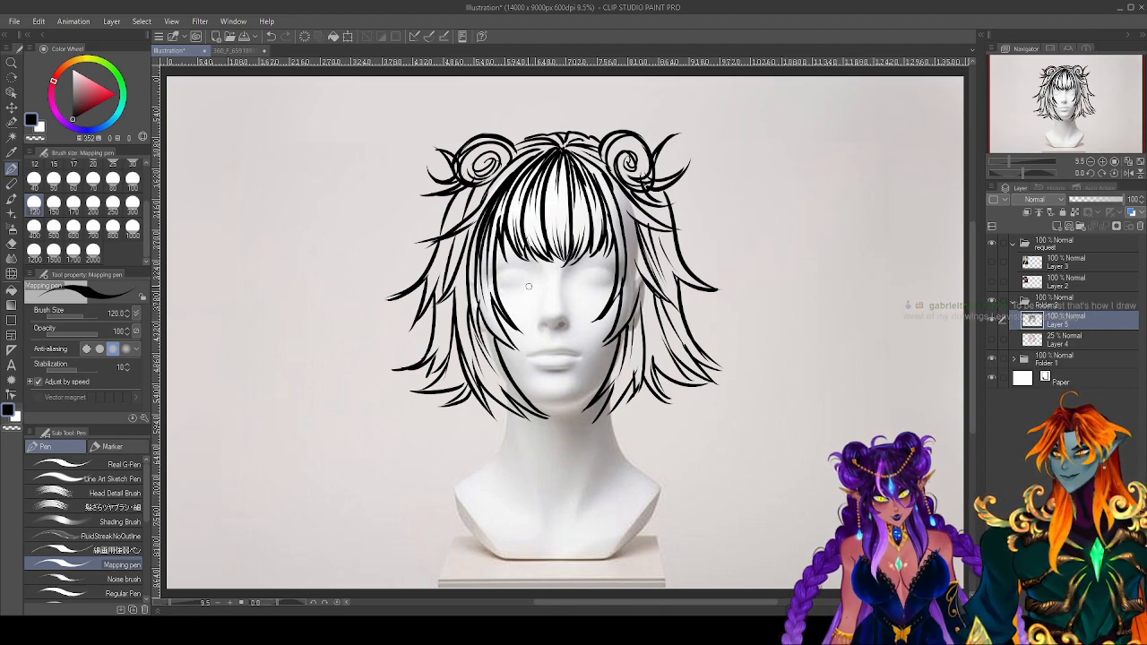
drag(585, 157, 609, 242)
drag(616, 181, 636, 277)
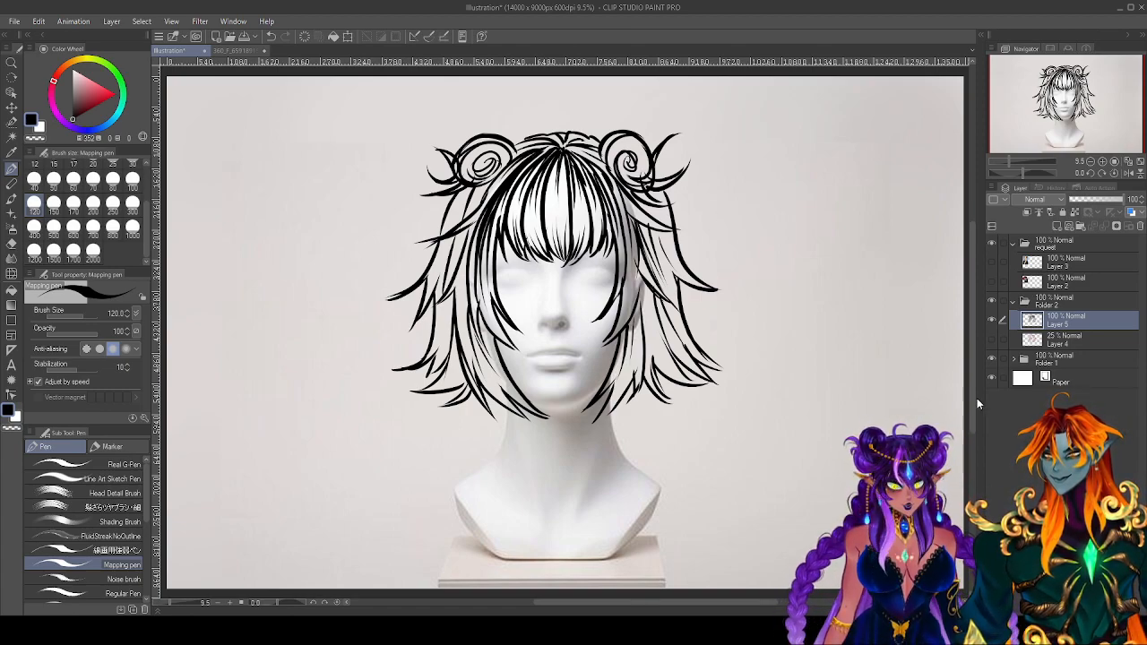
drag(448, 207, 391, 221)
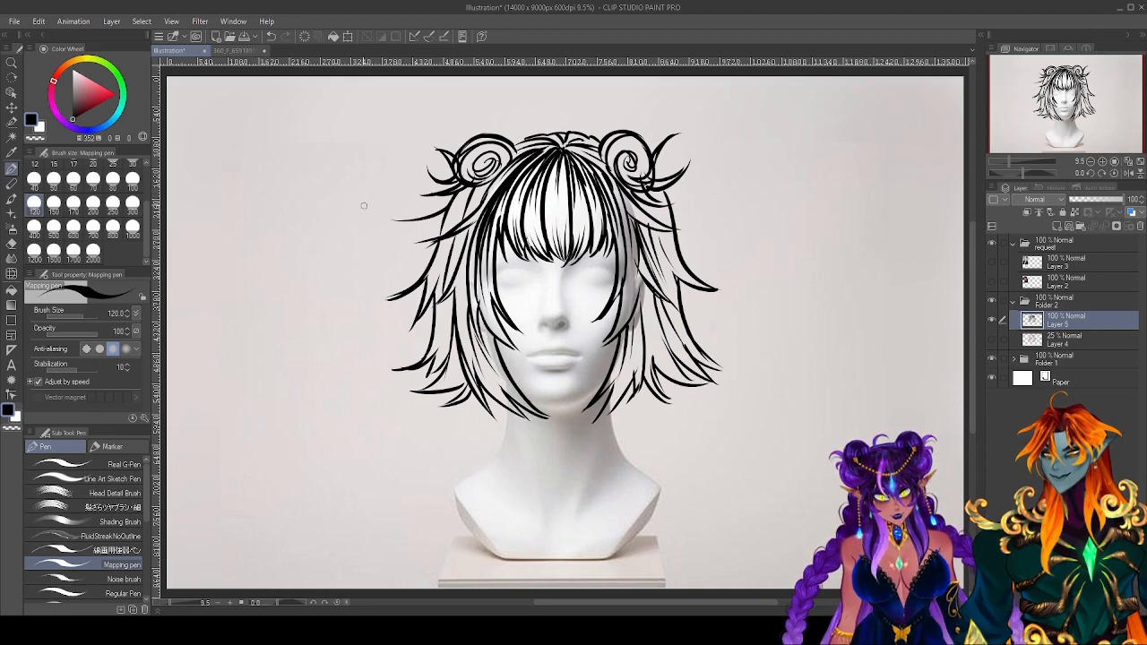
drag(678, 292, 728, 328)
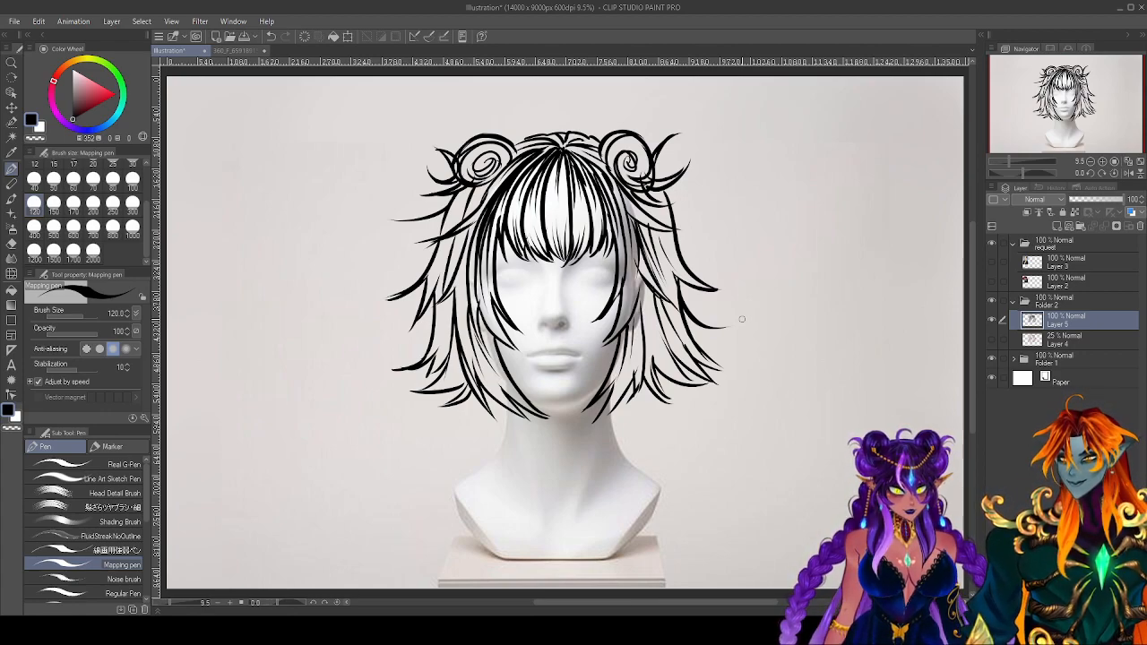
Collapse and hide Folder 2, then add a new folder above it containing a new empty layer.
click(1013, 301)
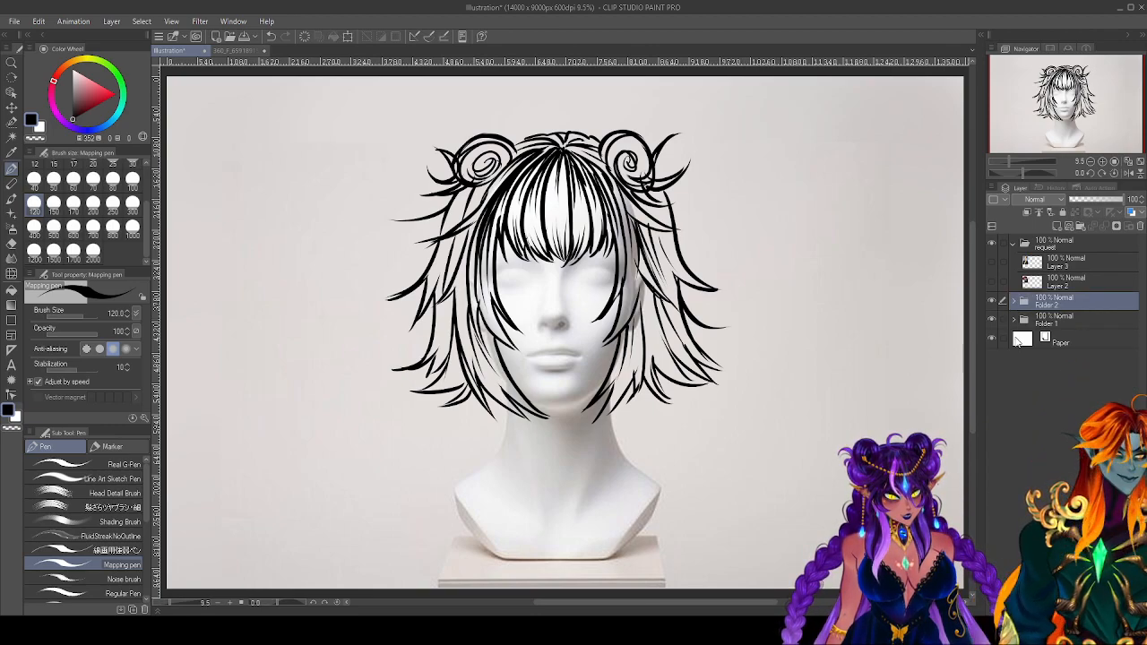
click(991, 301)
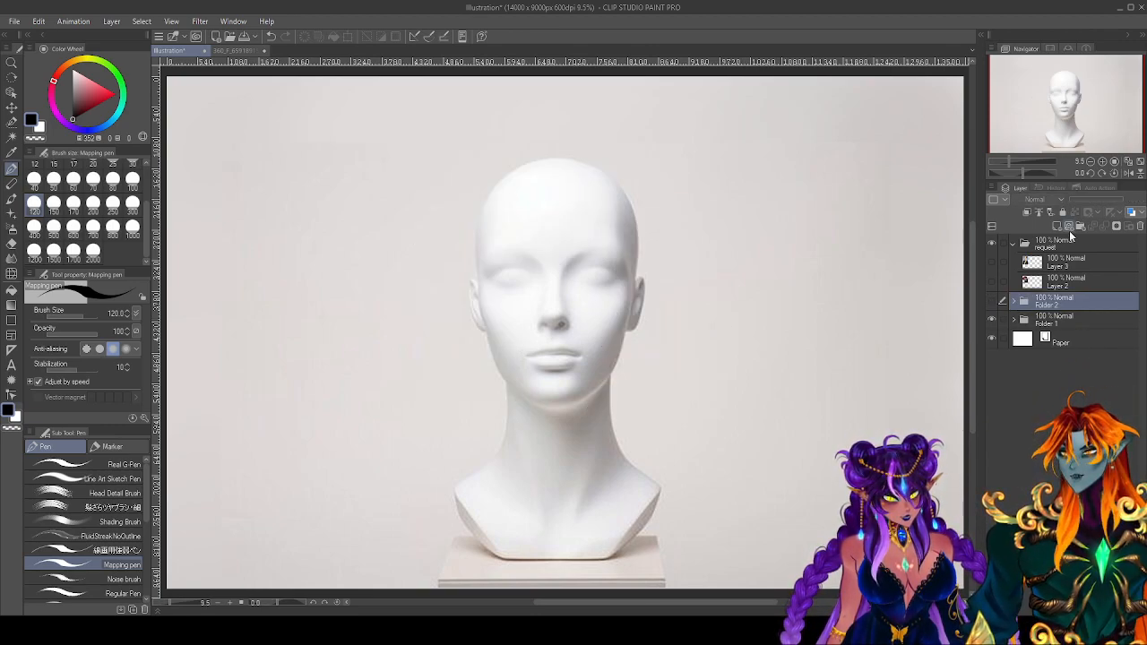
click(1081, 226)
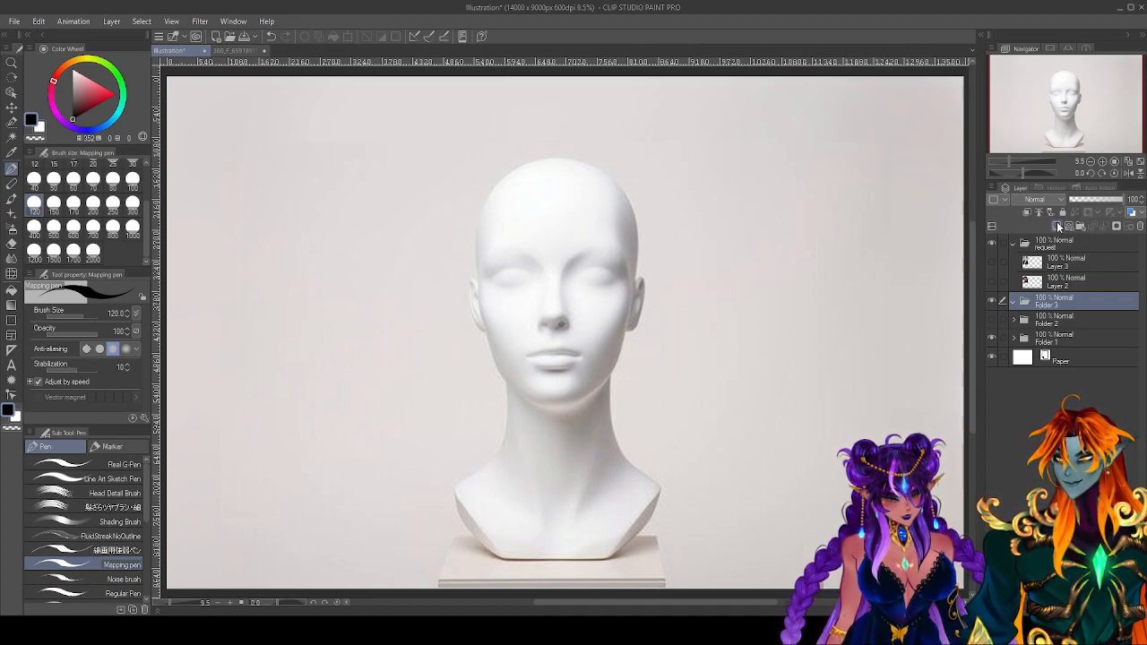
click(1057, 226)
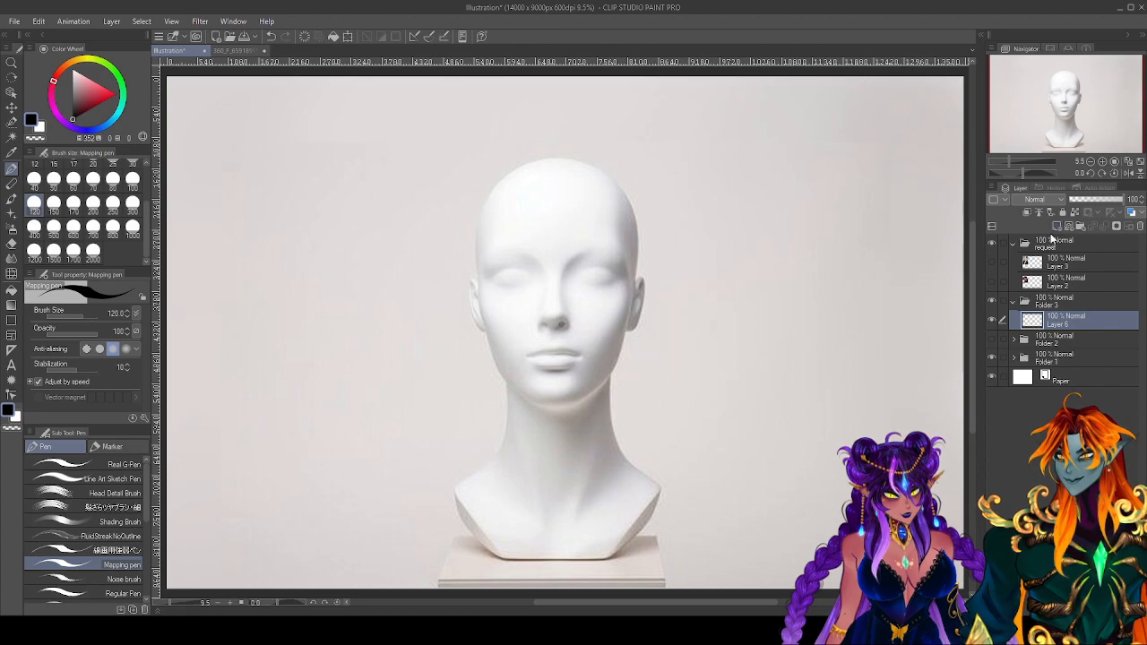
Sketch the hairline across the forehead and down both temples in dark red.
click(97, 105)
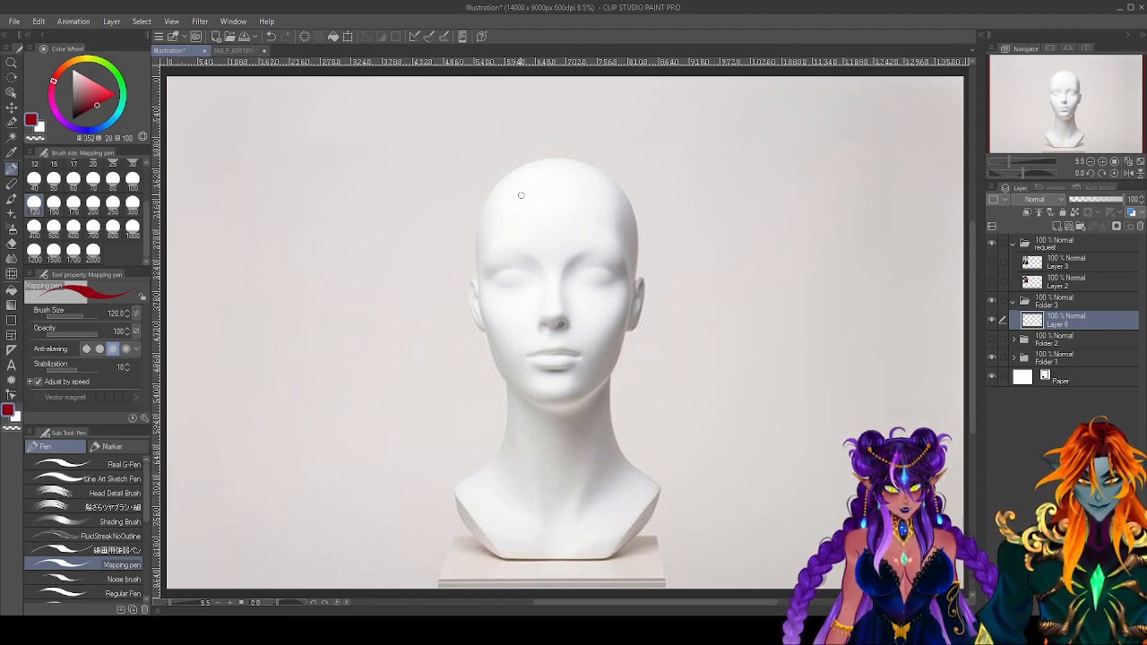
drag(496, 201, 617, 189)
mouse_move(629, 258)
mouse_down()
mouse_move(614, 192)
mouse_move(508, 194)
mouse_move(481, 280)
mouse_up()
drag(495, 203, 485, 269)
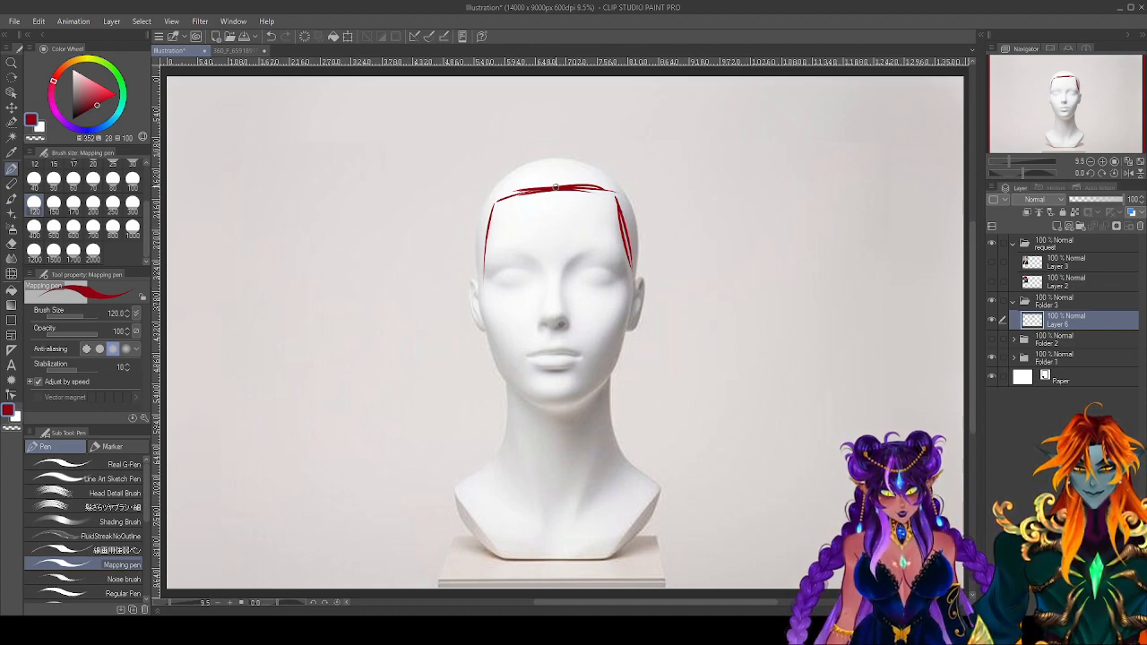
Sketch a V-shaped centre parting at the hairline in dark red, with two curved face-framing strands on each side.
mouse_move(559, 188)
mouse_down()
mouse_move(532, 169)
mouse_move(569, 182)
mouse_move(597, 163)
mouse_up()
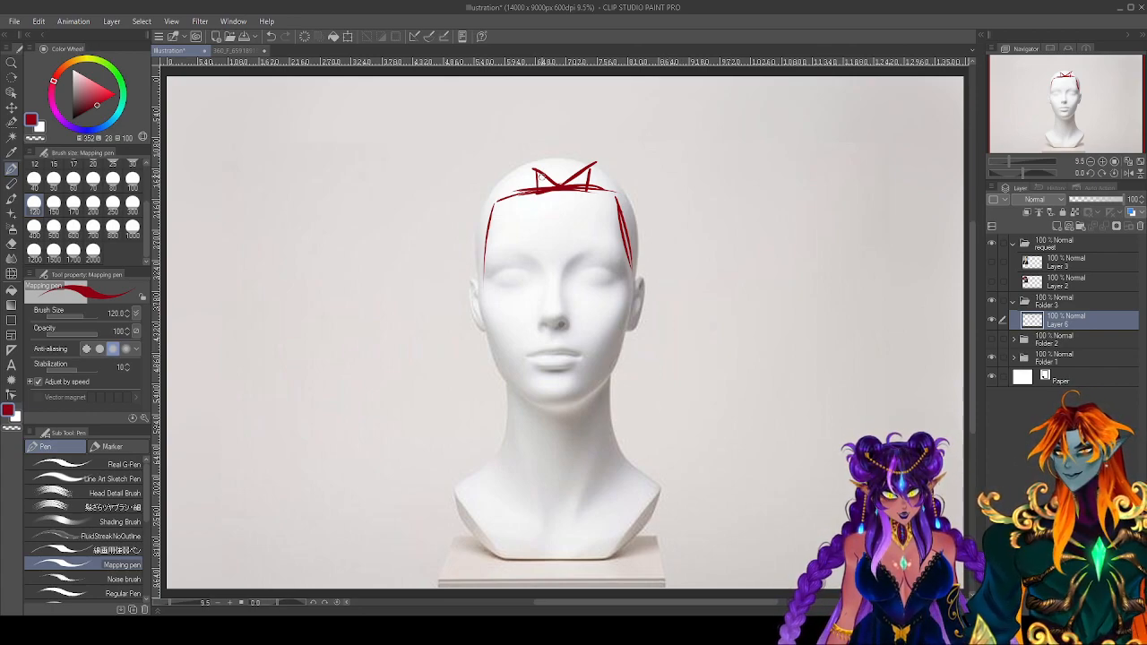
drag(600, 151, 607, 139)
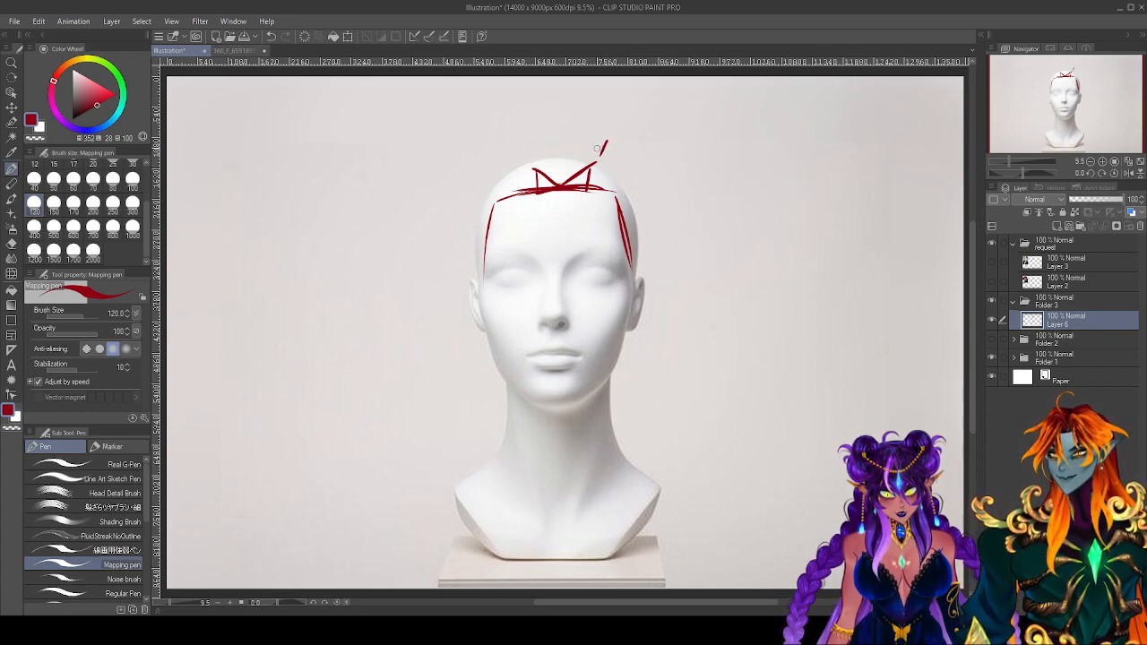
mouse_move(520, 147)
mouse_down()
mouse_move(527, 160)
mouse_move(532, 150)
mouse_move(506, 275)
mouse_up()
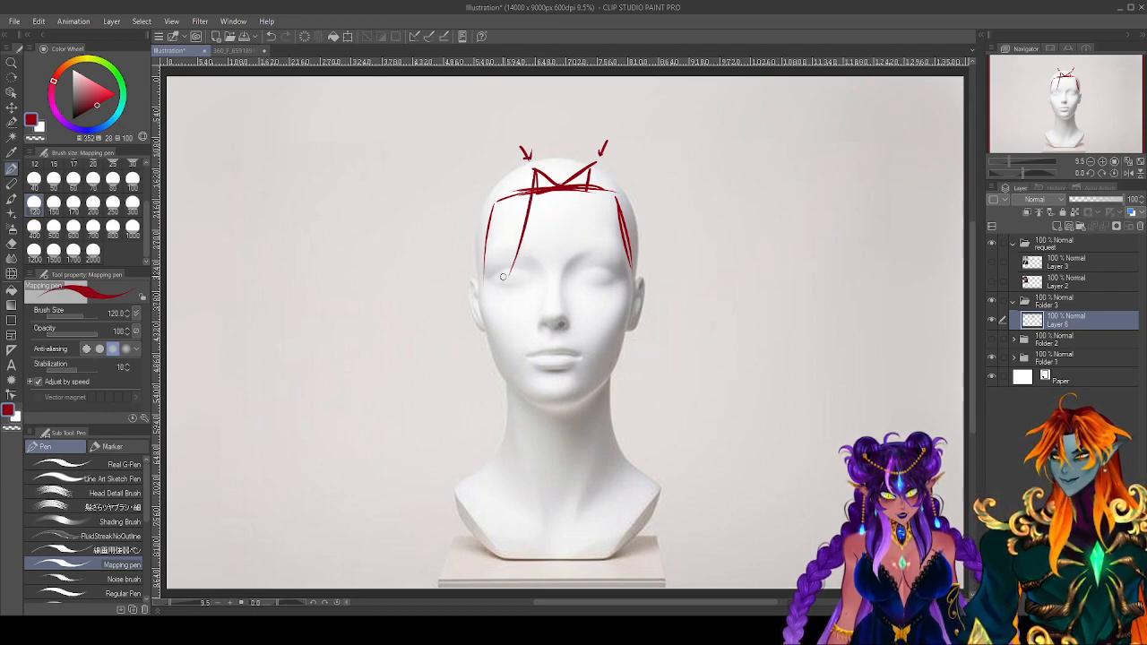
mouse_move(532, 199)
mouse_down()
mouse_move(478, 315)
mouse_move(489, 334)
mouse_move(479, 320)
mouse_move(466, 351)
mouse_move(468, 395)
mouse_up()
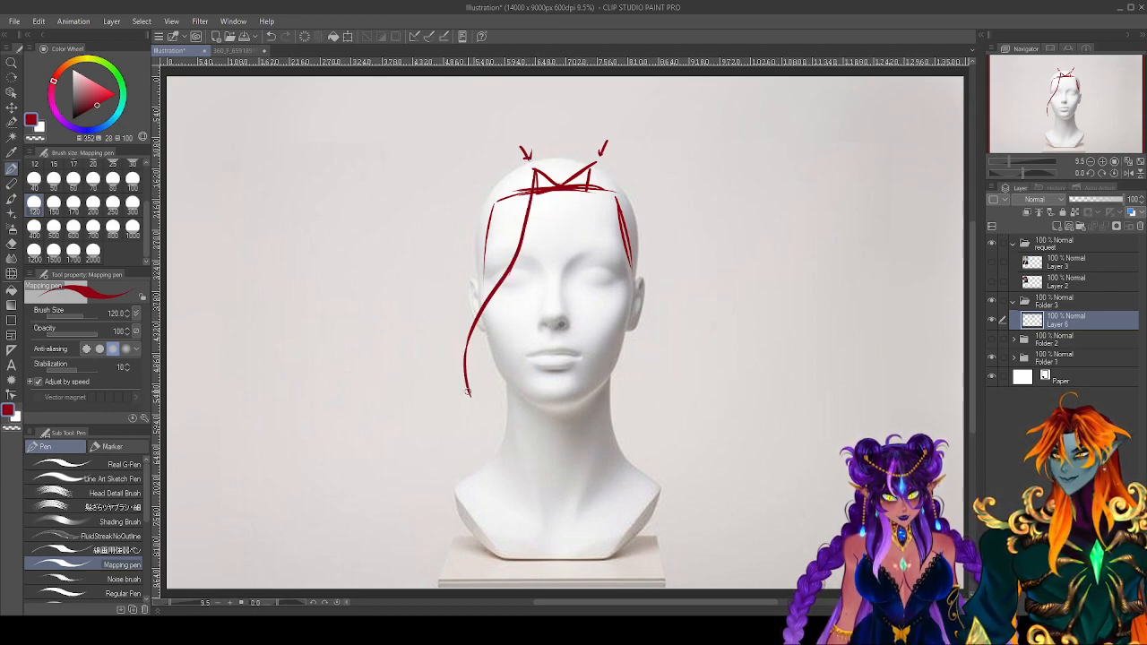
mouse_move(557, 178)
mouse_down()
mouse_move(519, 155)
mouse_move(457, 358)
mouse_move(467, 388)
mouse_up()
mouse_move(561, 181)
mouse_down()
mouse_move(606, 141)
mouse_move(605, 176)
mouse_move(652, 336)
mouse_up()
drag(592, 167, 632, 310)
drag(602, 260, 657, 339)
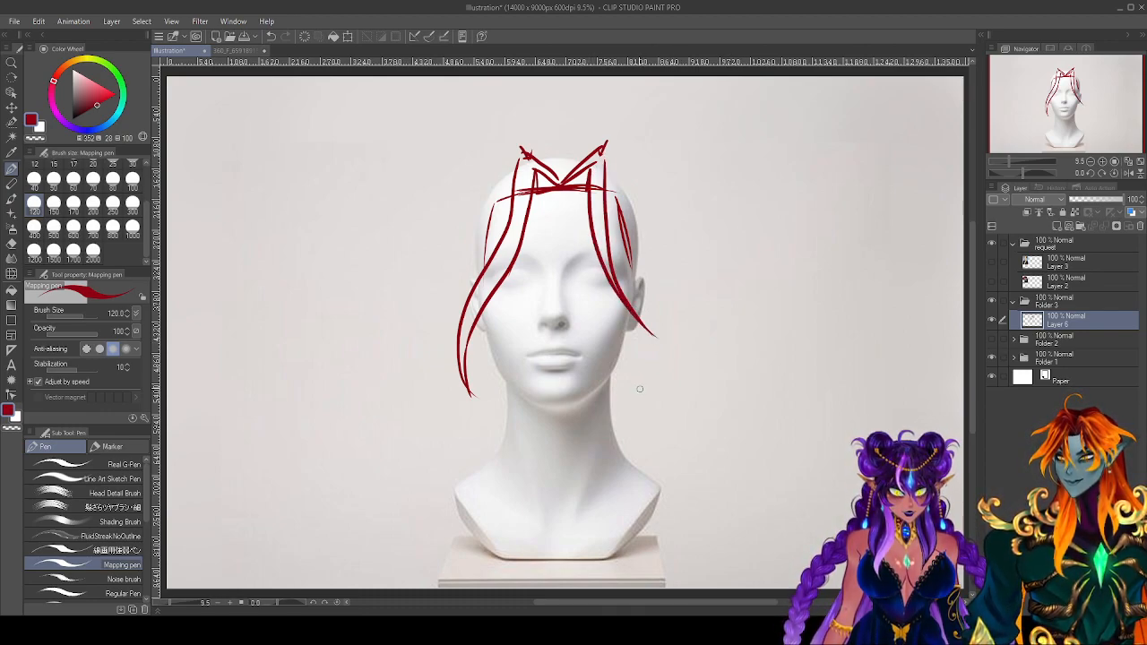
Build up the red crown around the parting and add outer face-framing strands on both sides, making the right side fuller.
drag(538, 189, 587, 184)
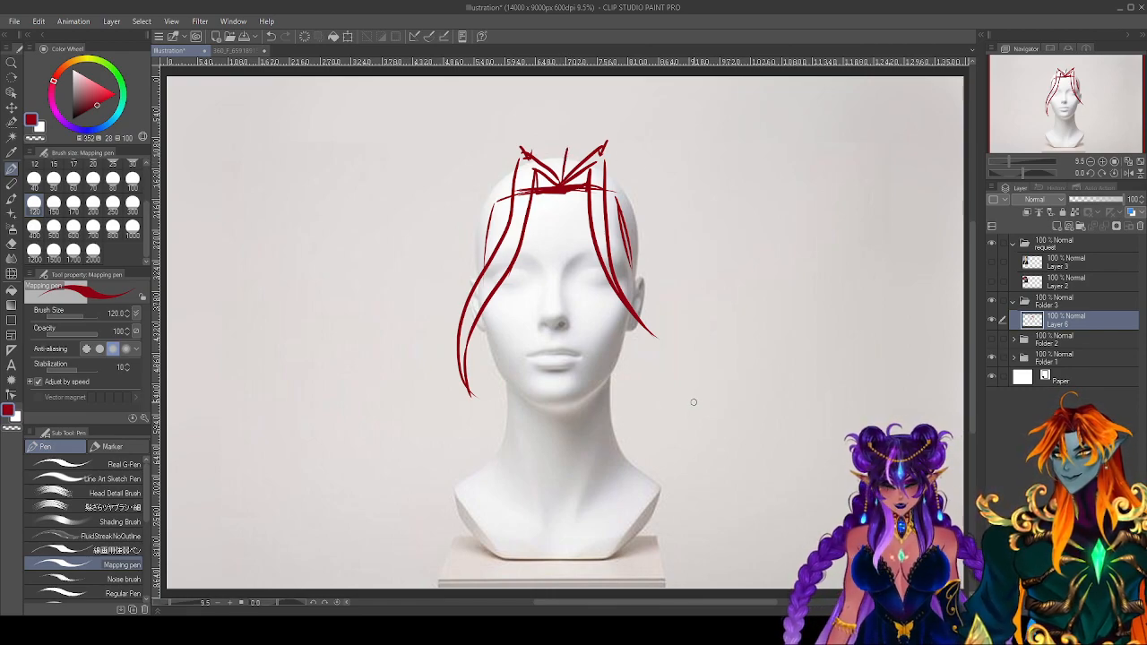
drag(518, 147, 445, 355)
mouse_move(566, 168)
mouse_down()
mouse_move(609, 131)
mouse_move(628, 260)
mouse_move(685, 361)
mouse_up()
mouse_move(597, 136)
mouse_down()
mouse_move(618, 131)
mouse_move(626, 215)
mouse_move(667, 331)
mouse_move(654, 438)
mouse_up()
drag(652, 330, 631, 436)
drag(536, 162, 607, 139)
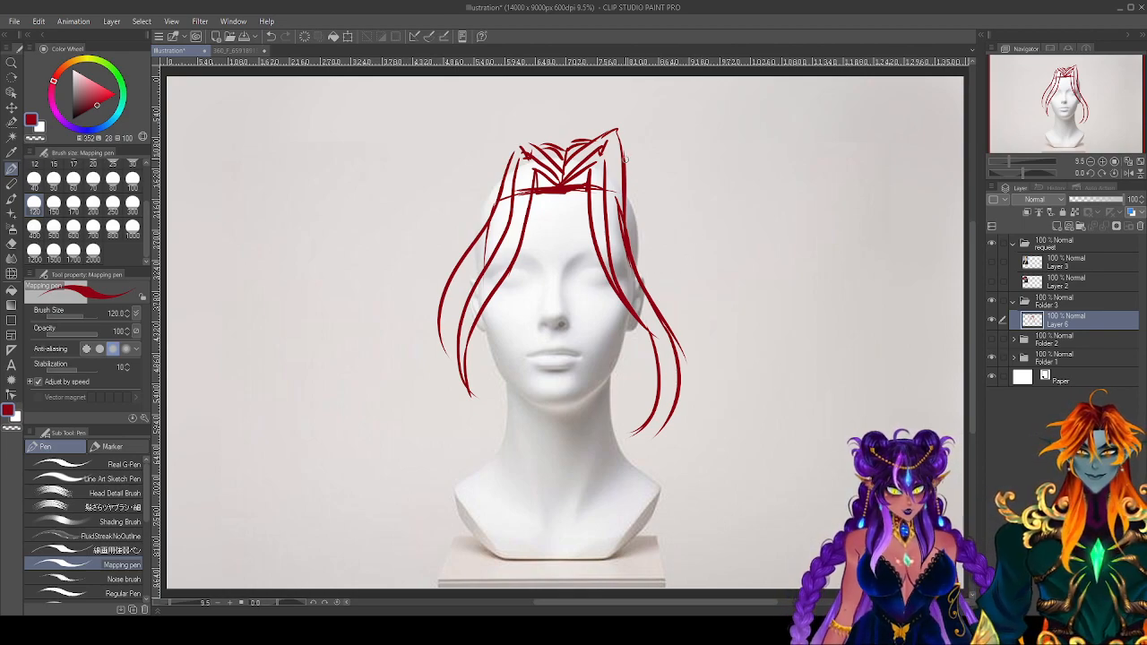
drag(624, 160, 652, 250)
drag(630, 176, 688, 384)
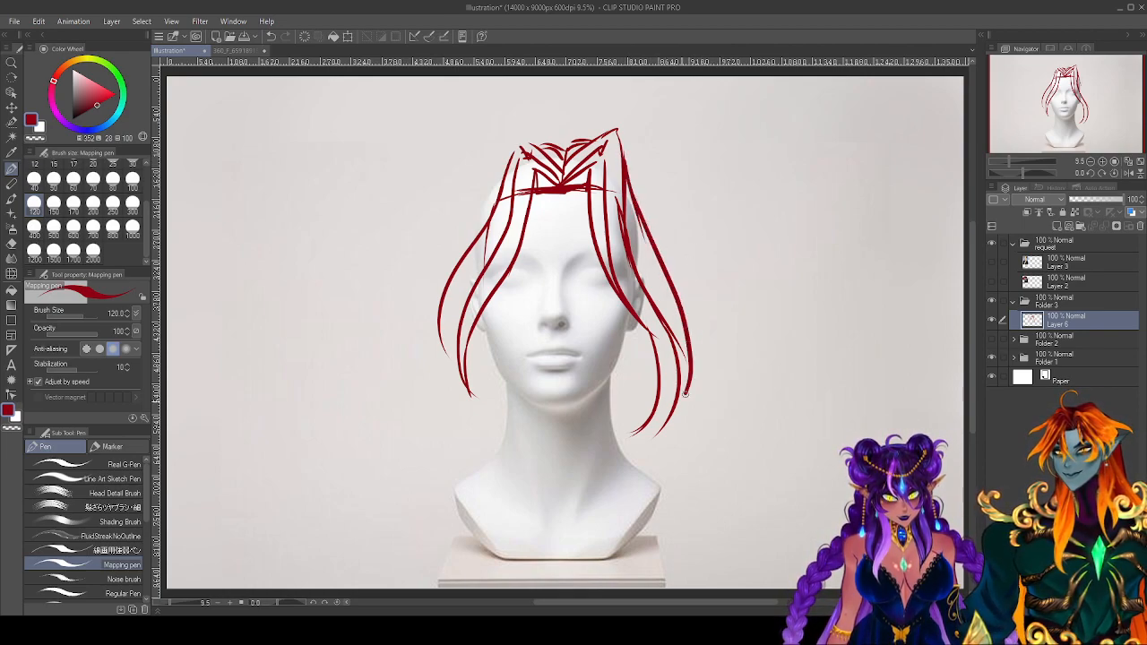
Sketch a short outer strand by the left temple and long red strands from the left cheek past the neck.
mouse_move(514, 152)
mouse_down()
mouse_move(466, 199)
mouse_move(457, 242)
mouse_up()
mouse_move(501, 384)
mouse_down()
mouse_move(513, 564)
mouse_move(491, 585)
mouse_up()
drag(475, 421, 432, 588)
drag(472, 492, 424, 580)
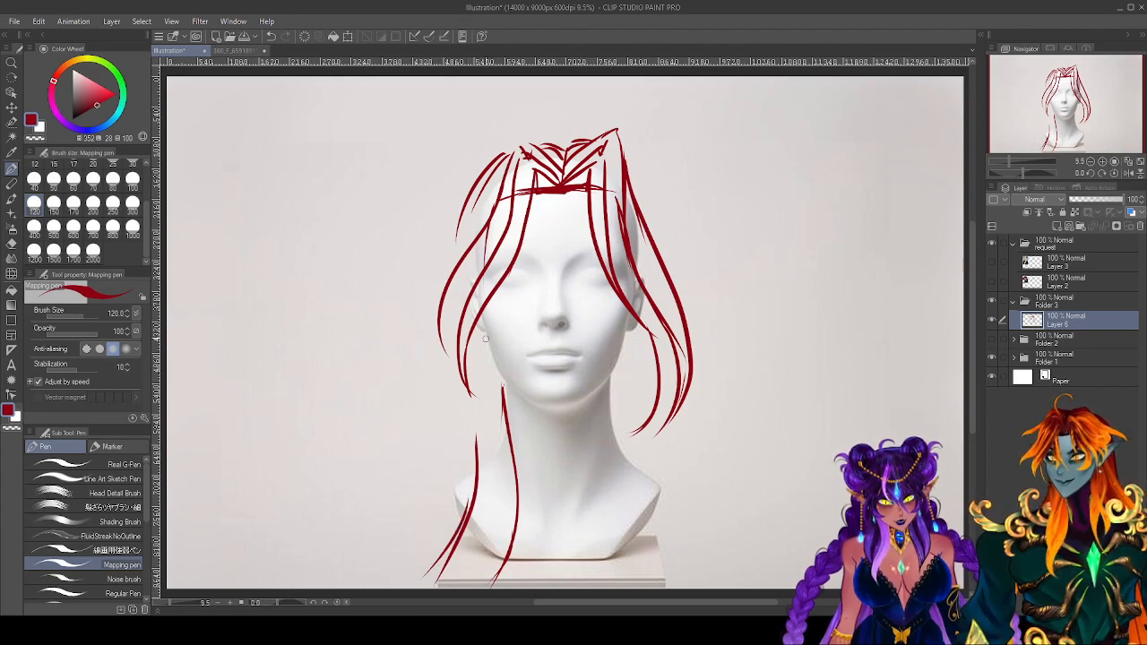
drag(477, 365, 477, 448)
drag(483, 322, 511, 444)
Sketch the full left outer contour of the hair in red, from the crown down to a long strand beyond the shoulder.
mouse_move(491, 152)
mouse_down()
mouse_move(475, 167)
mouse_move(434, 289)
mouse_up()
drag(466, 175, 421, 315)
mouse_move(441, 212)
mouse_down()
mouse_move(447, 357)
mouse_move(421, 401)
mouse_up()
drag(430, 286, 446, 437)
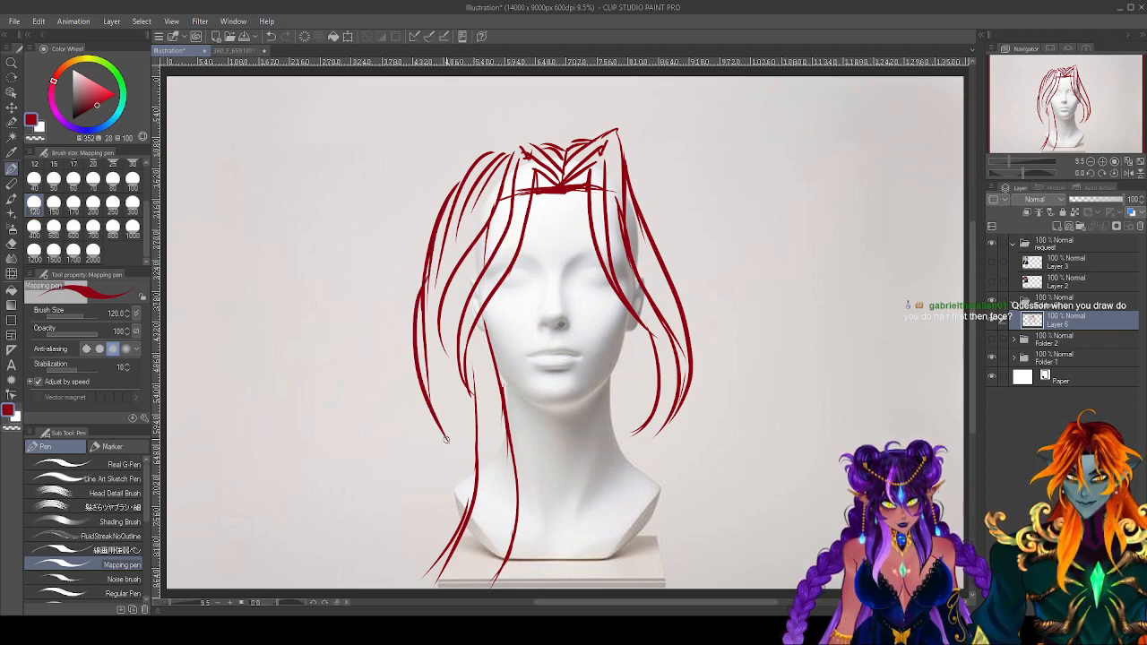
drag(448, 355, 370, 587)
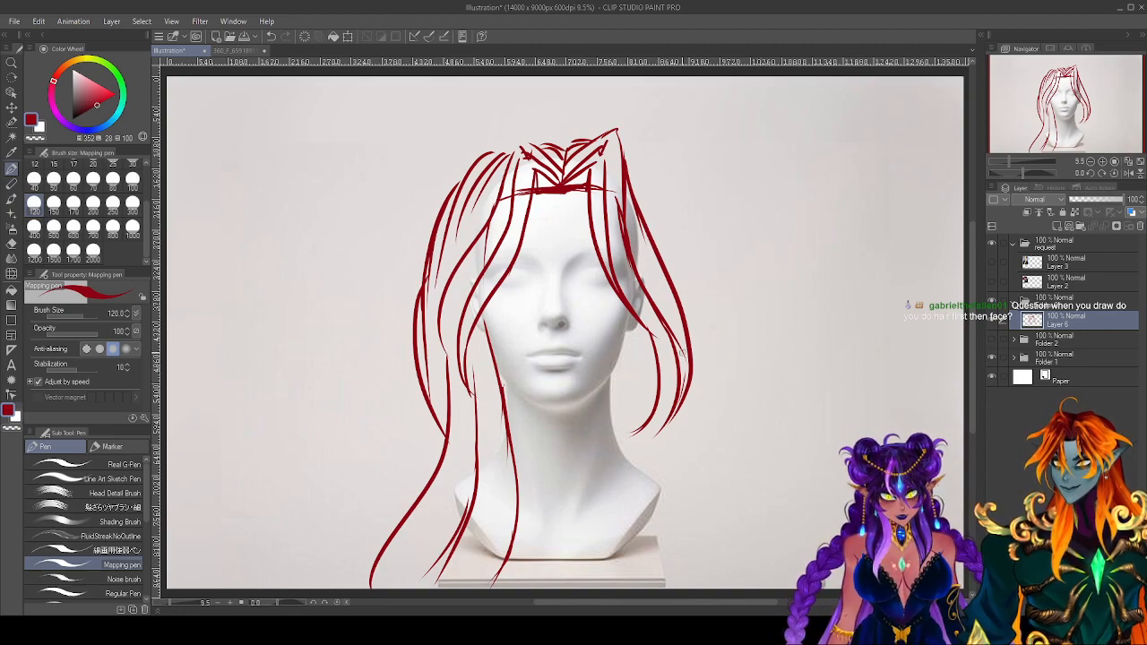
drag(562, 143, 465, 186)
drag(518, 134, 459, 193)
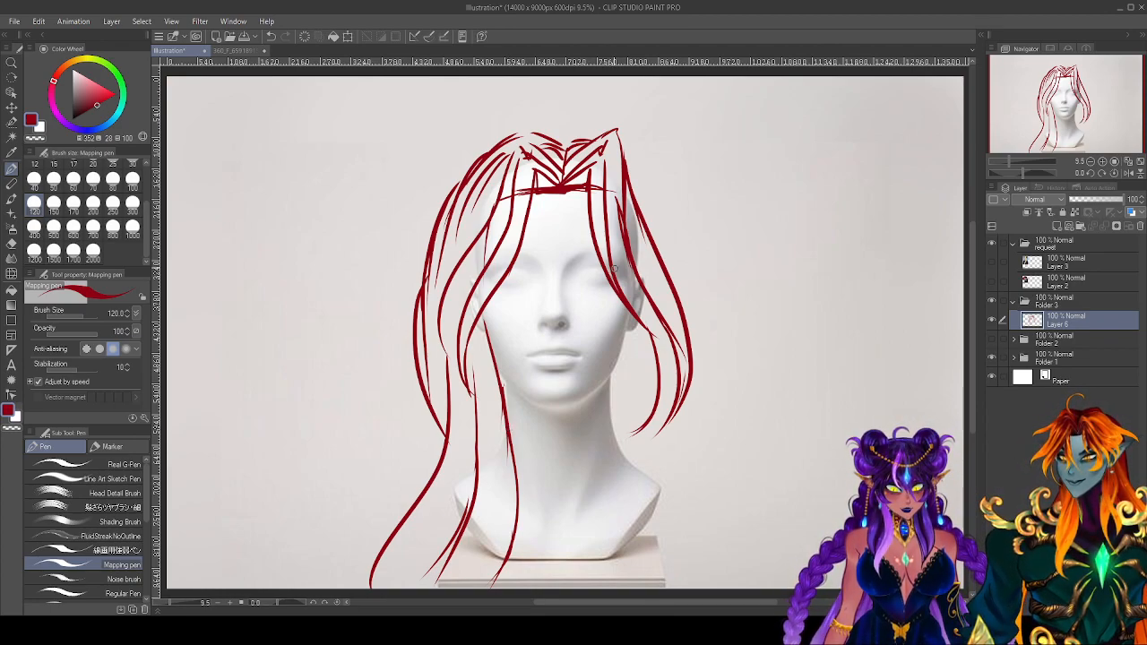
Sketch rough eyes on the mannequin's face in dark red and erase them again.
drag(568, 272, 605, 269)
mouse_move(532, 268)
mouse_down()
mouse_move(502, 272)
mouse_move(522, 283)
mouse_up()
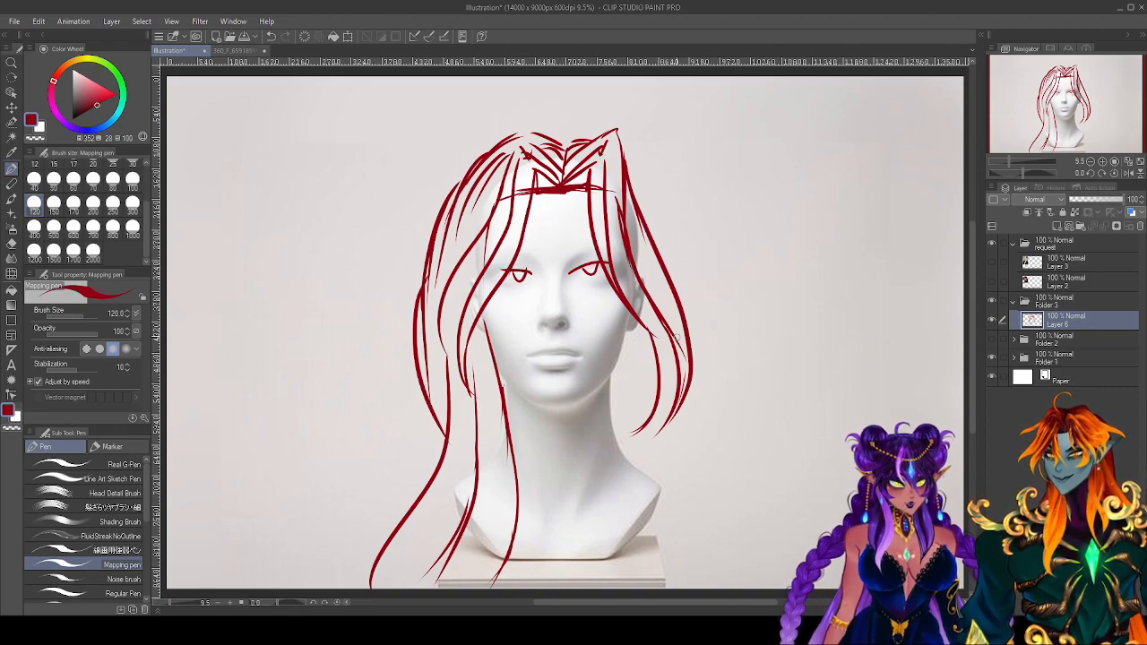
key(e)
click(530, 278)
key(p)
key(e)
click(577, 276)
key(p)
Touch up the left face-framing strand and sketch the right outer contour with long red strands falling past the shoulder.
drag(524, 240, 480, 307)
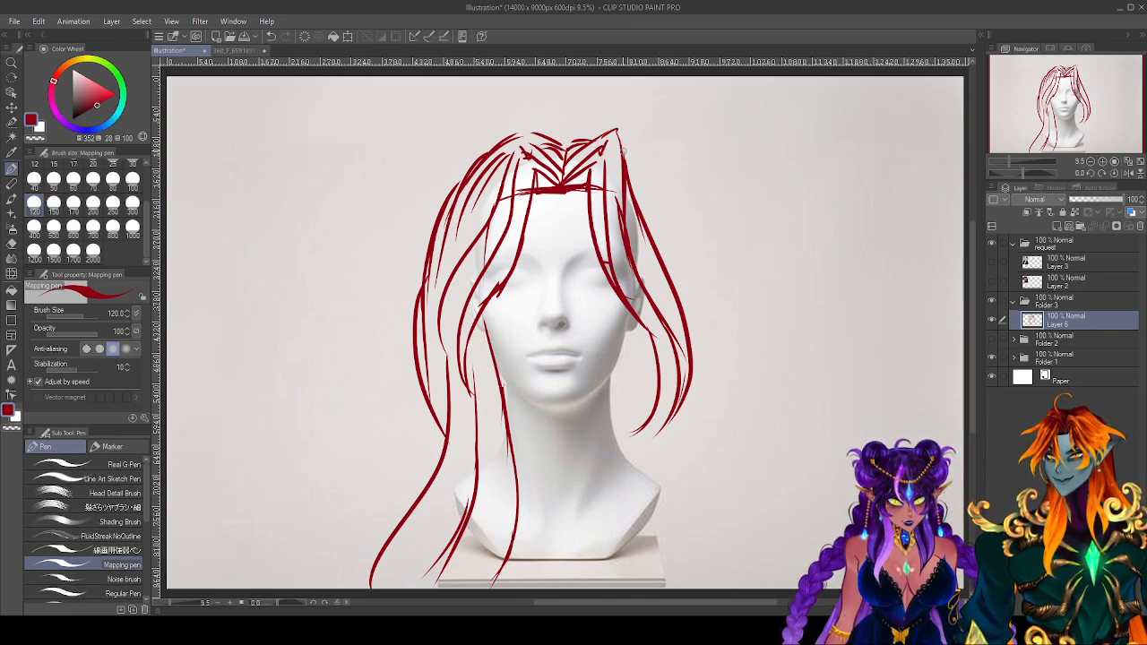
drag(625, 159, 674, 295)
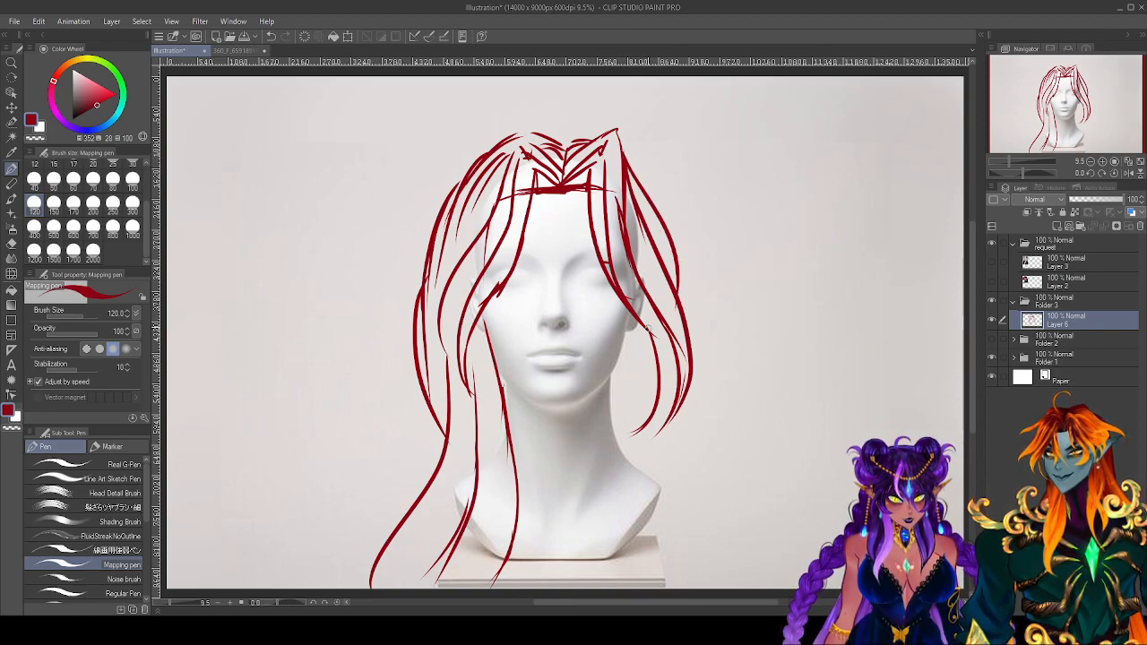
drag(654, 338, 663, 468)
drag(651, 409, 722, 570)
drag(665, 439, 735, 586)
mouse_move(618, 338)
mouse_down()
mouse_move(620, 407)
mouse_move(629, 452)
mouse_up()
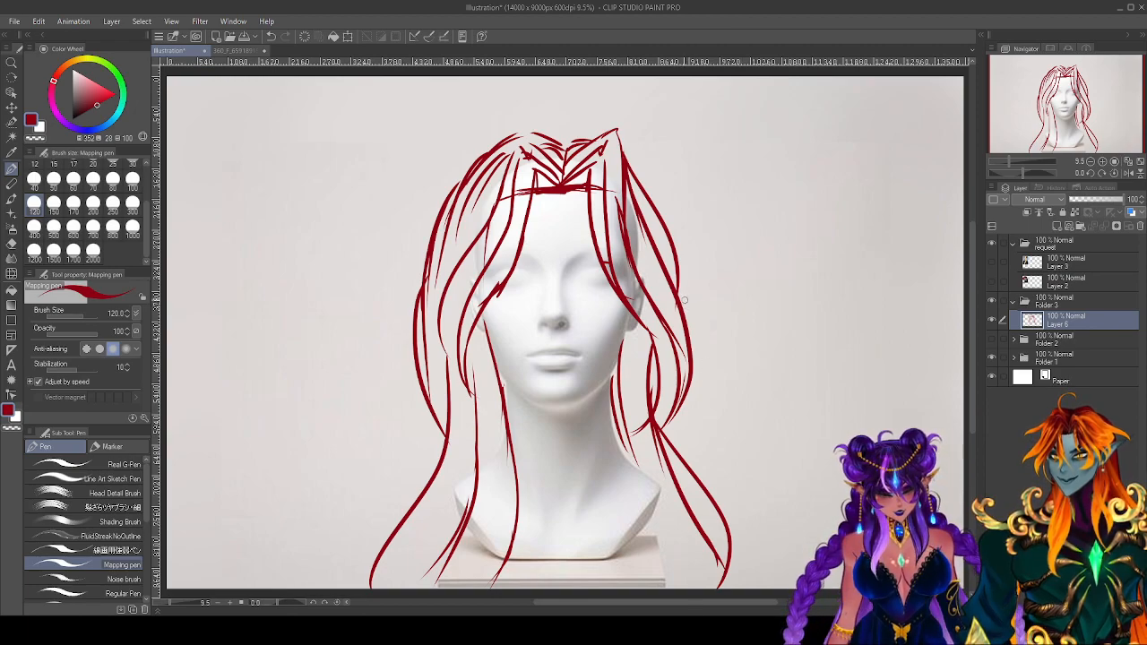
Thicken the left outer hair contour in red and mark a short guide line across the hair at each temple.
drag(469, 168, 431, 236)
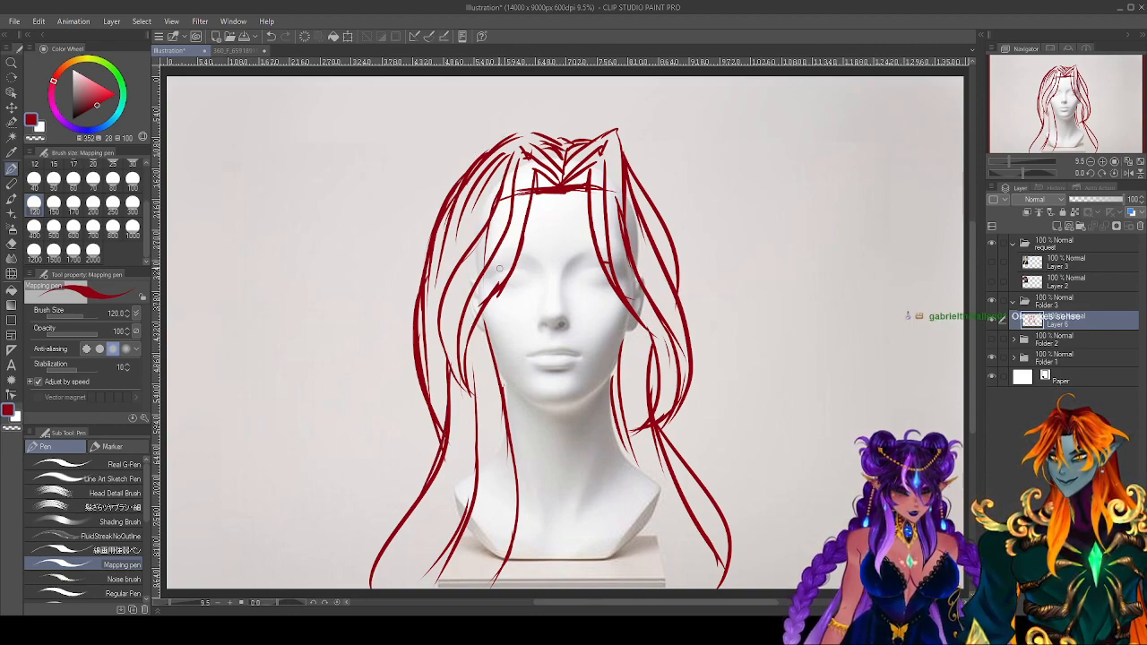
drag(484, 217, 454, 226)
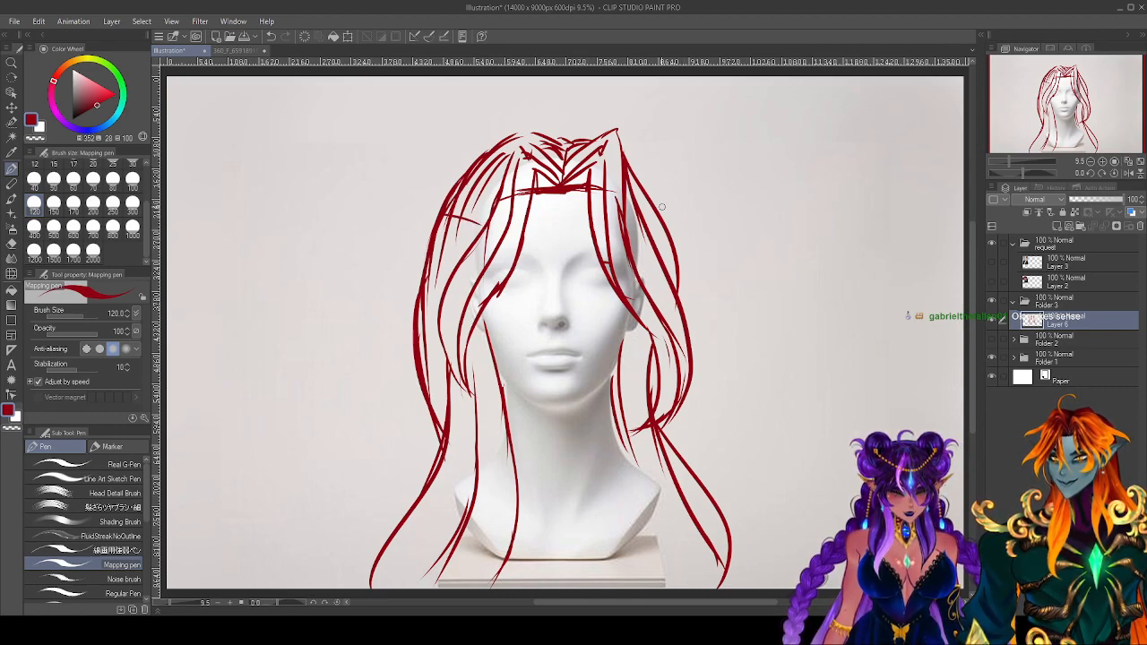
mouse_move(638, 218)
mouse_down()
mouse_move(624, 235)
mouse_move(640, 235)
mouse_move(638, 275)
mouse_up()
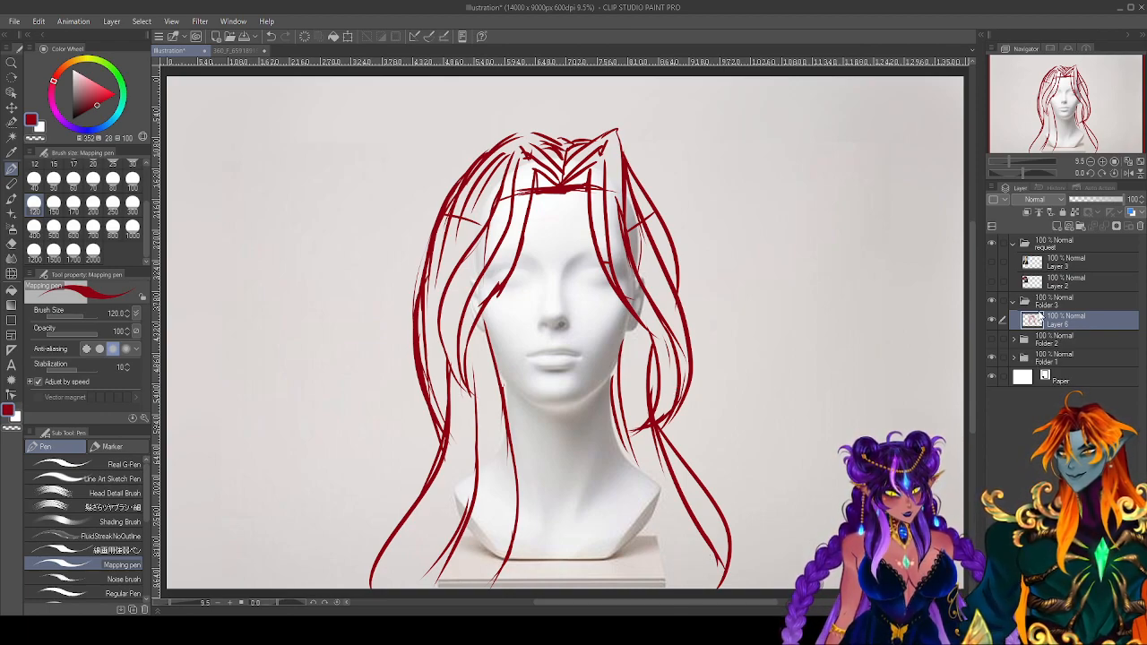
Lower the red sketch layer's opacity to 44%, add a new layer above it and choose black as the drawing colour.
click(1094, 197)
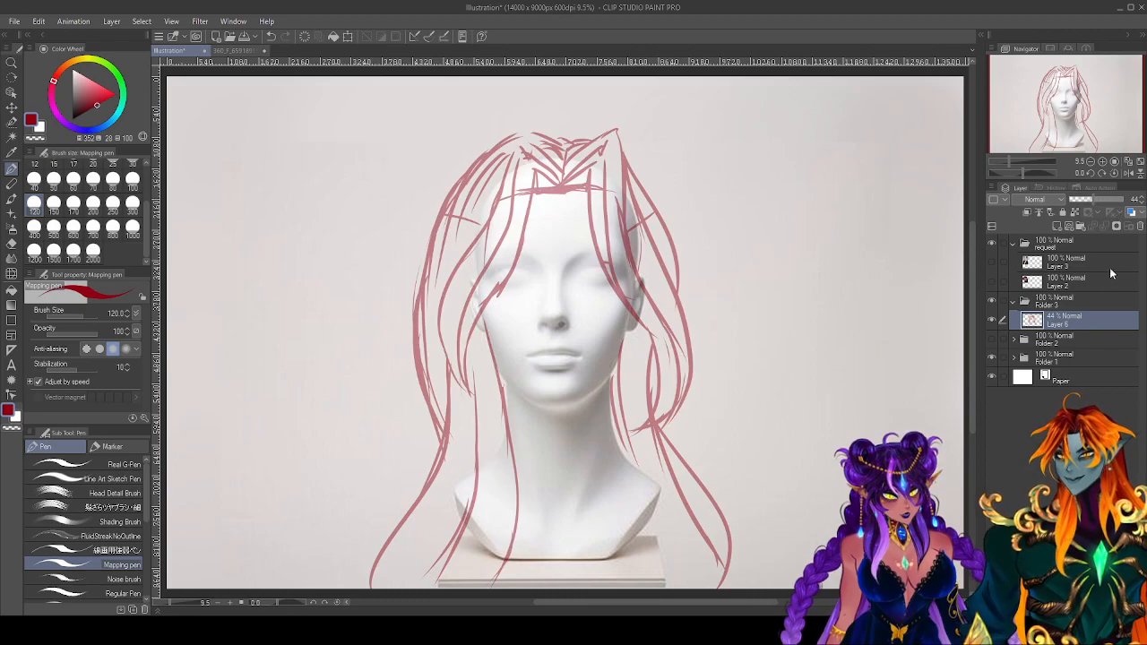
click(1063, 227)
click(71, 118)
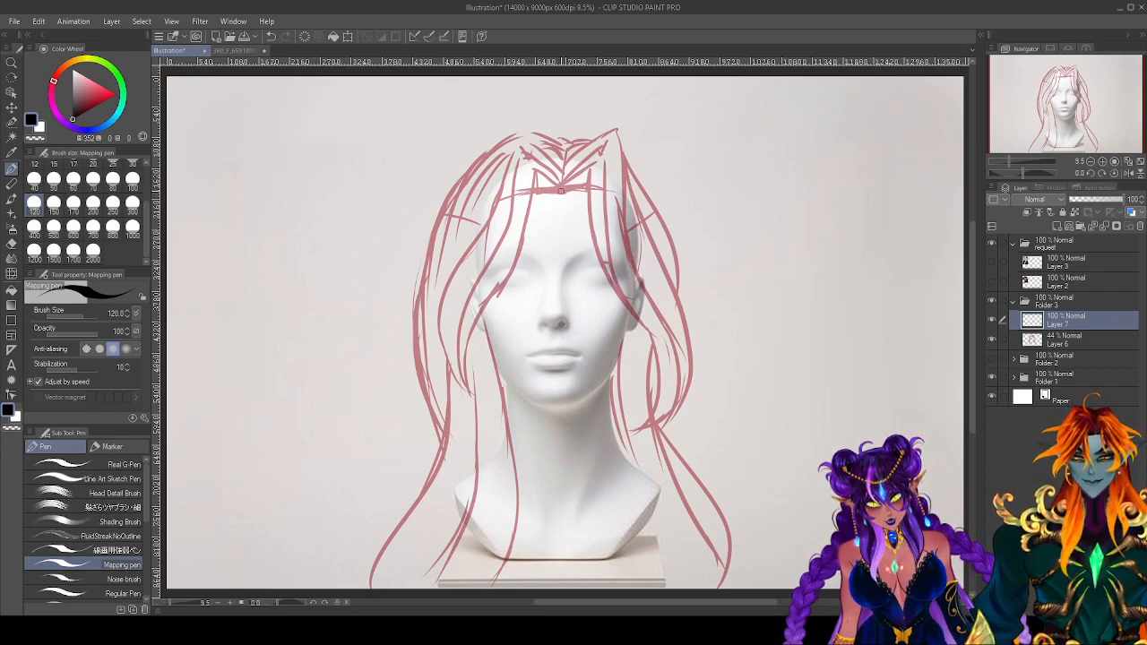
Ink the V-shaped parting and two face-framing strands per side in black, with short fine hairs at the hairline's centre.
mouse_move(565, 188)
mouse_down()
mouse_move(536, 165)
mouse_move(469, 388)
mouse_up()
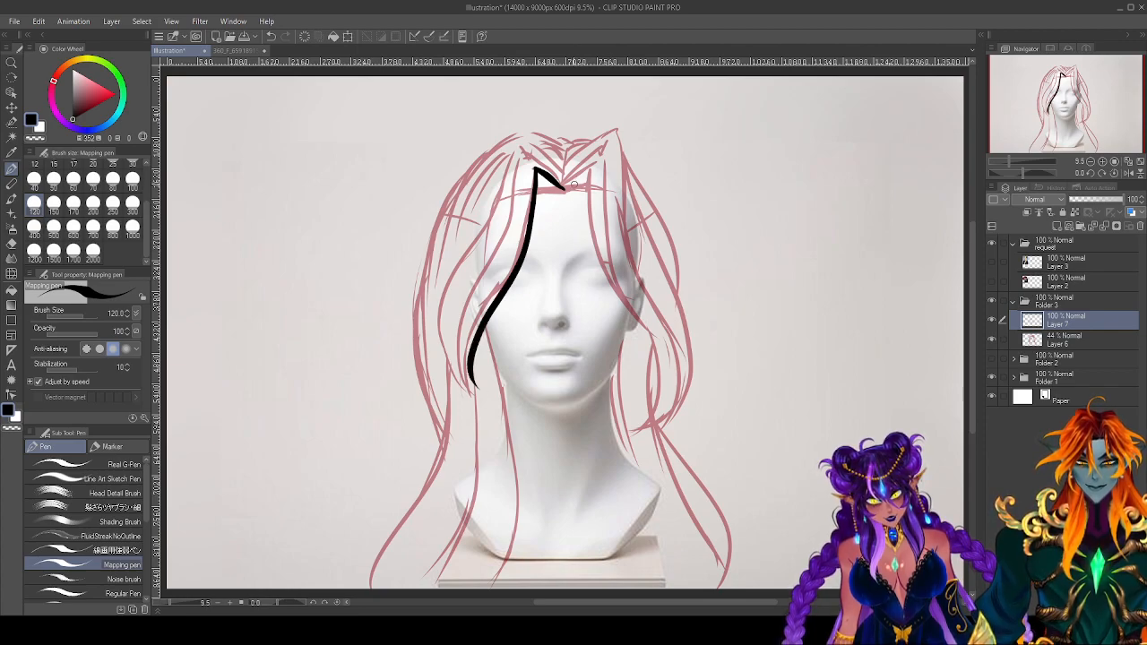
drag(566, 184, 643, 367)
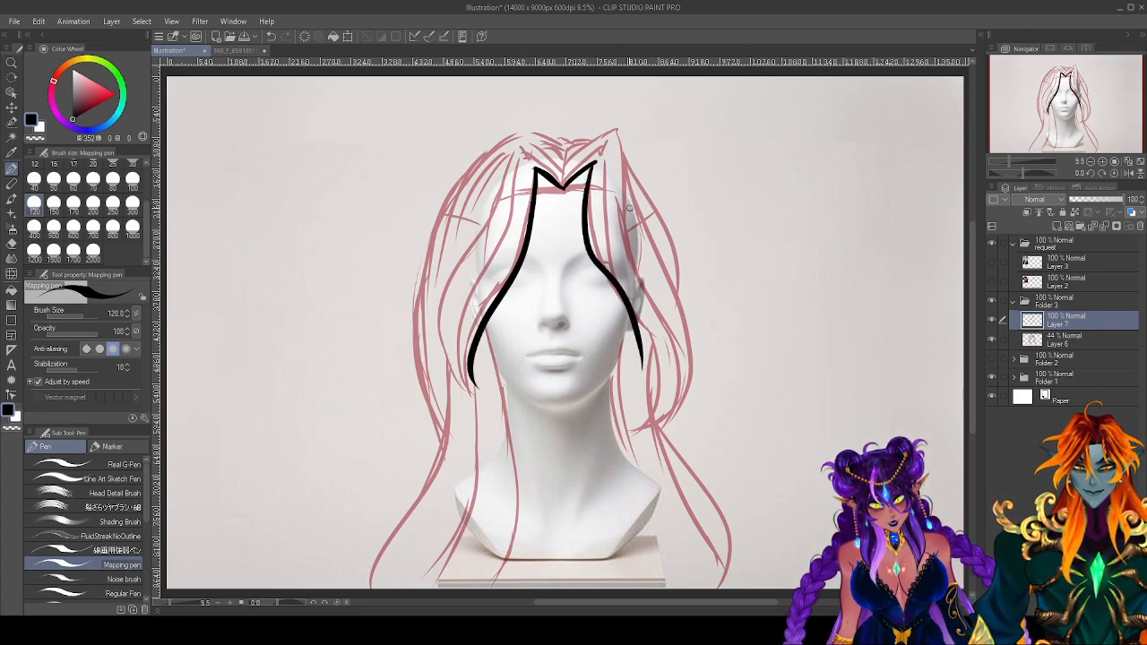
click(270, 35)
mouse_move(567, 186)
mouse_down()
mouse_move(594, 164)
mouse_move(592, 237)
mouse_move(658, 363)
mouse_up()
mouse_move(566, 182)
mouse_down()
mouse_move(601, 145)
mouse_move(665, 360)
mouse_up()
mouse_move(566, 182)
mouse_down()
mouse_move(522, 154)
mouse_move(517, 203)
mouse_move(459, 372)
mouse_move(488, 388)
mouse_up()
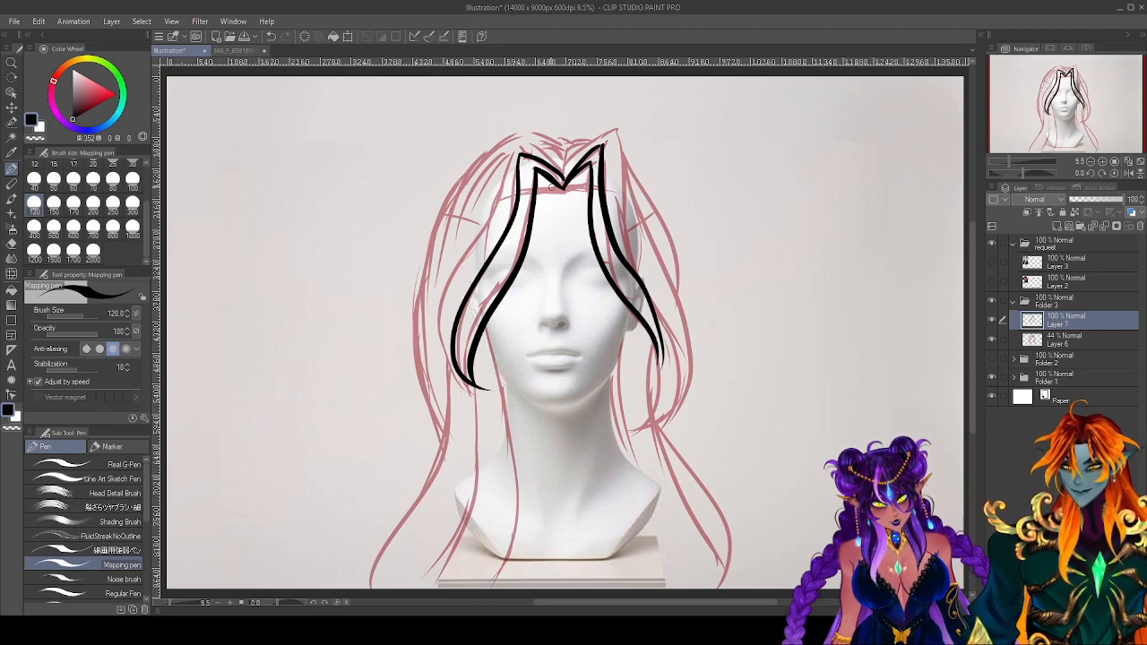
mouse_move(536, 197)
mouse_down()
mouse_move(570, 180)
mouse_move(564, 192)
mouse_move(581, 191)
mouse_move(546, 204)
mouse_up()
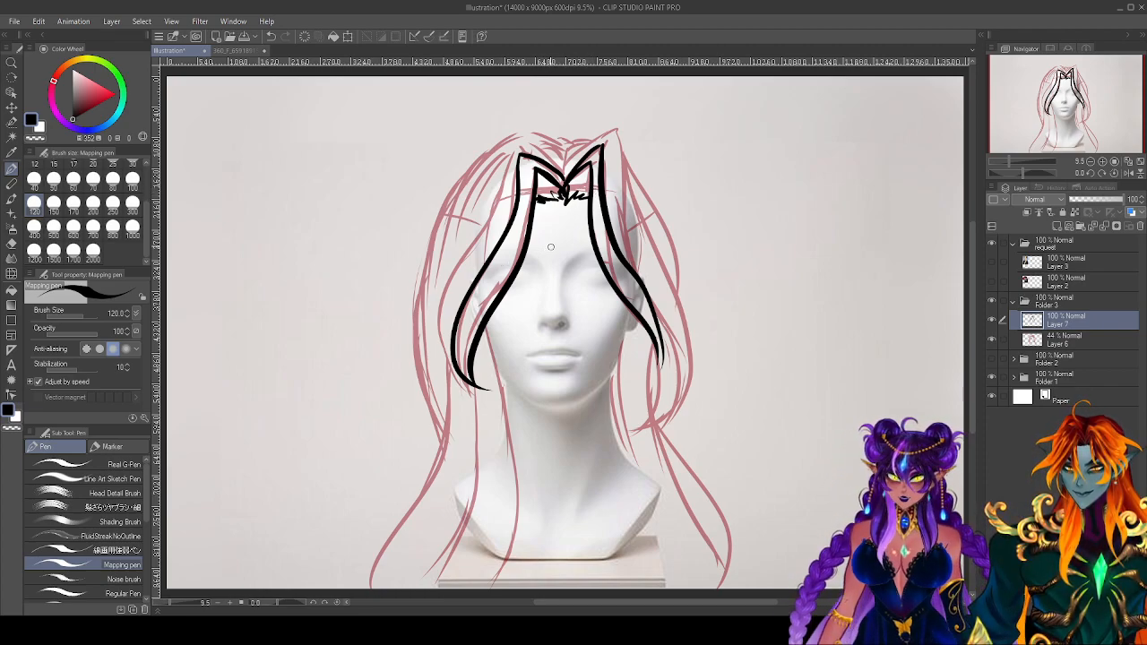
mouse_move(591, 162)
mouse_down()
mouse_move(572, 190)
mouse_move(584, 191)
mouse_move(548, 184)
mouse_move(538, 192)
mouse_move(547, 197)
mouse_up()
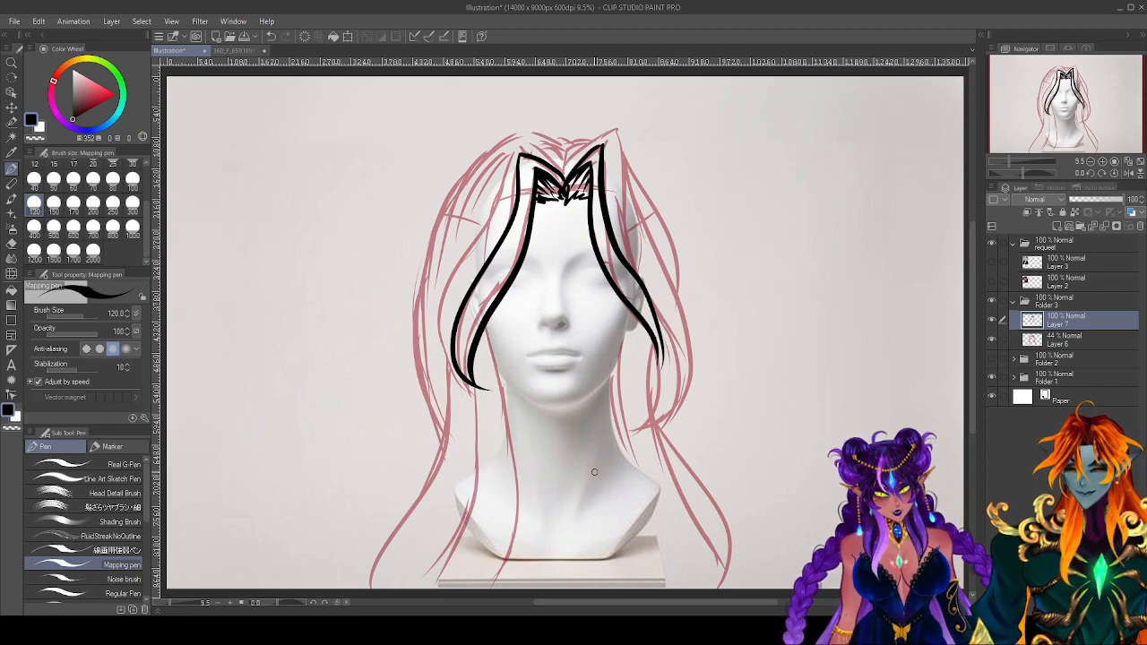
Ink the next black strand outward on each side of the parting, curling the right one inward below the jaw.
mouse_move(565, 172)
mouse_down()
mouse_move(527, 141)
mouse_move(510, 154)
mouse_up()
mouse_move(516, 151)
mouse_down()
mouse_move(439, 296)
mouse_move(453, 375)
mouse_up()
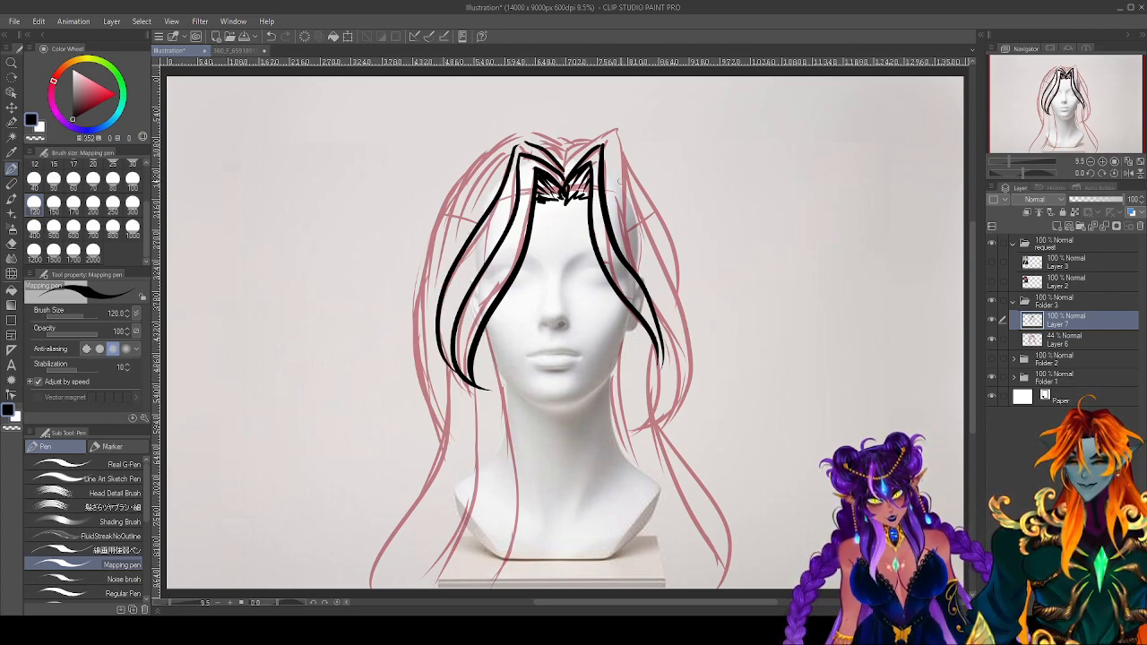
mouse_move(564, 179)
mouse_down()
mouse_move(618, 127)
mouse_move(650, 279)
mouse_up()
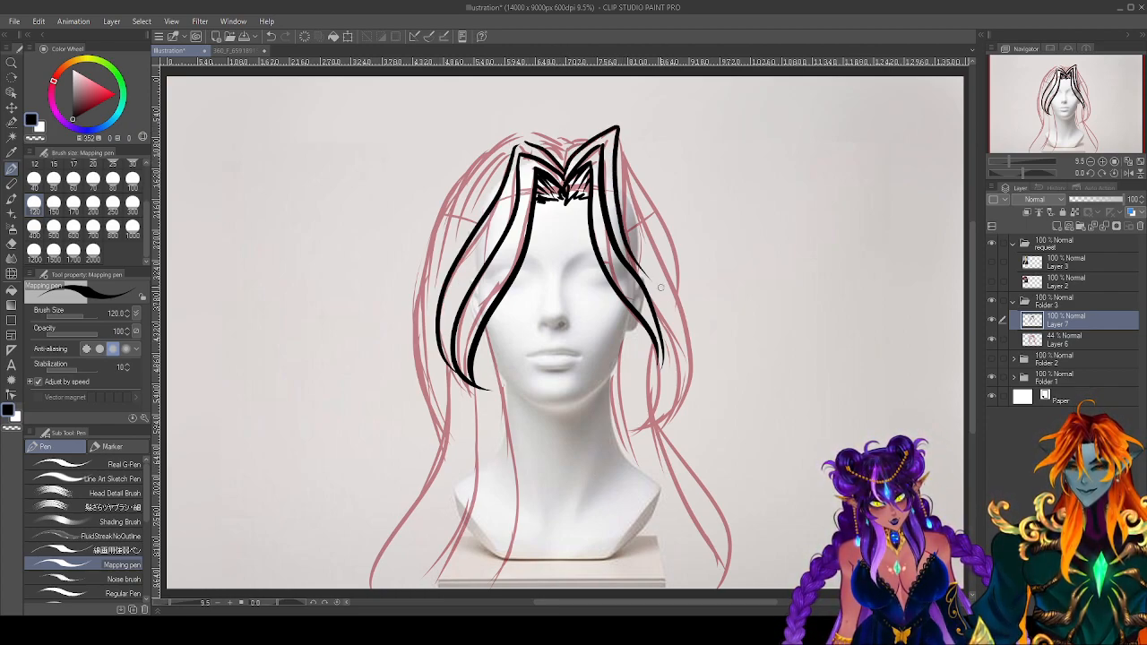
mouse_move(617, 161)
mouse_down()
mouse_move(648, 242)
mouse_move(665, 411)
mouse_up()
drag(667, 342, 618, 423)
drag(671, 393, 630, 417)
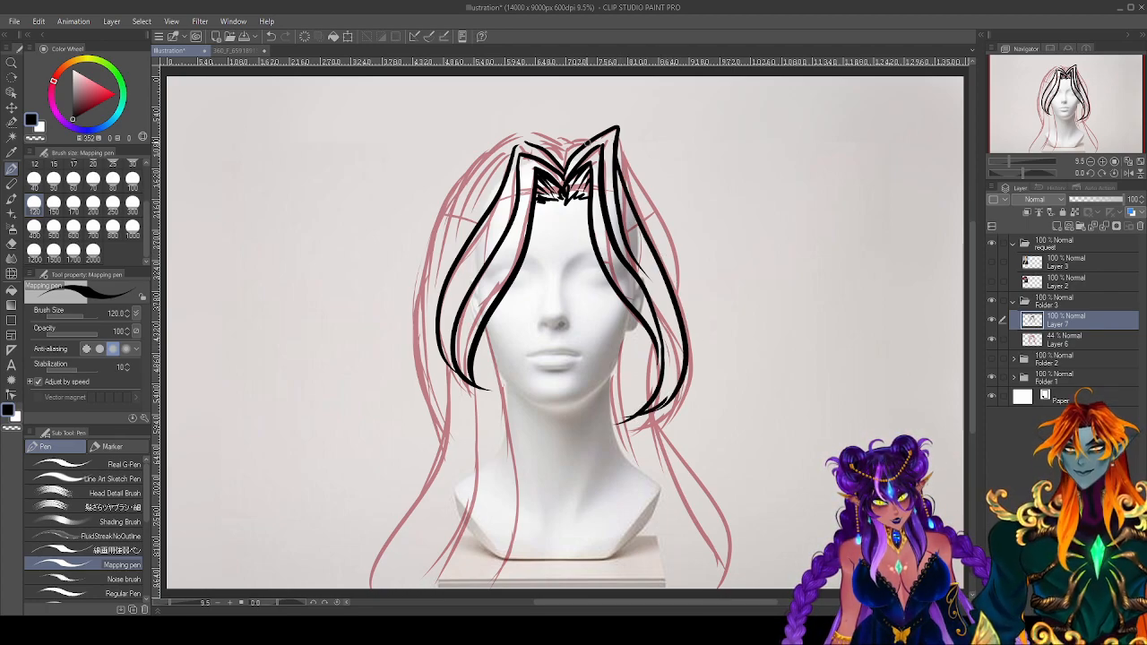
Ink the left outer strands and crown curves in black, plus three long strands falling past the left shoulder.
mouse_move(563, 159)
mouse_down()
mouse_move(509, 140)
mouse_move(461, 224)
mouse_move(441, 391)
mouse_up()
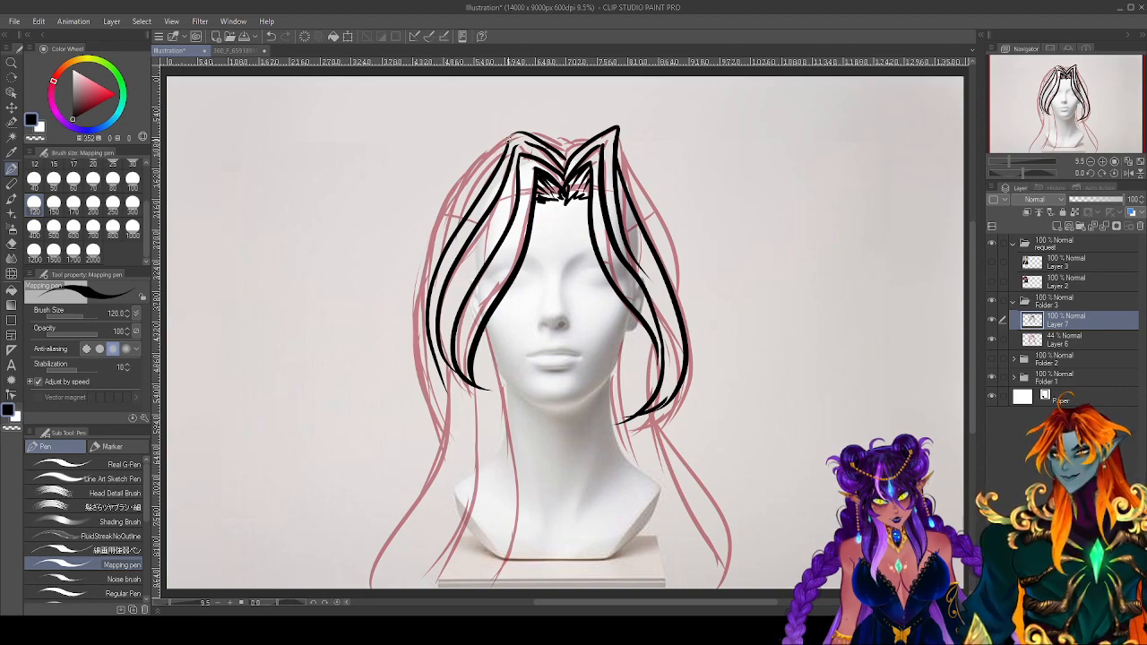
mouse_move(566, 150)
mouse_down()
mouse_move(538, 138)
mouse_move(587, 154)
mouse_up()
mouse_move(507, 140)
mouse_down()
mouse_move(464, 195)
mouse_move(421, 363)
mouse_move(452, 439)
mouse_up()
mouse_move(489, 327)
mouse_down()
mouse_move(498, 380)
mouse_move(490, 592)
mouse_up()
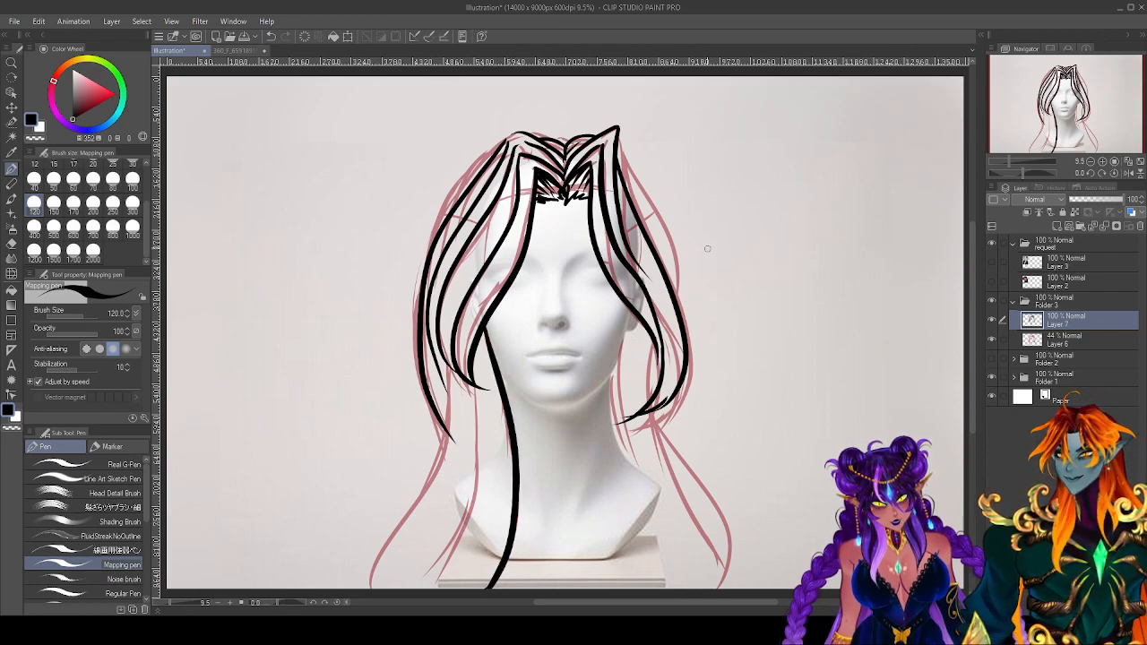
drag(474, 383, 418, 590)
mouse_move(453, 363)
mouse_down()
mouse_move(428, 489)
mouse_move(376, 590)
mouse_up()
Ink the right outer contour, the inner line of the curled strand and one long strand past the right shoulder.
drag(618, 137, 675, 292)
drag(620, 148, 684, 302)
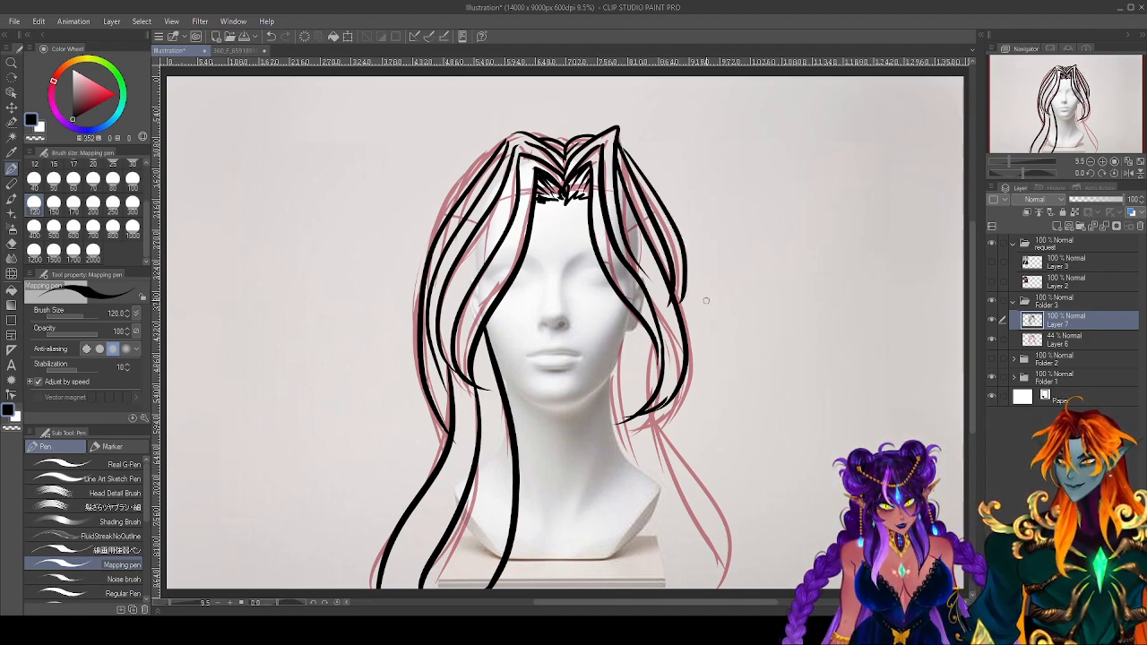
drag(650, 342, 656, 400)
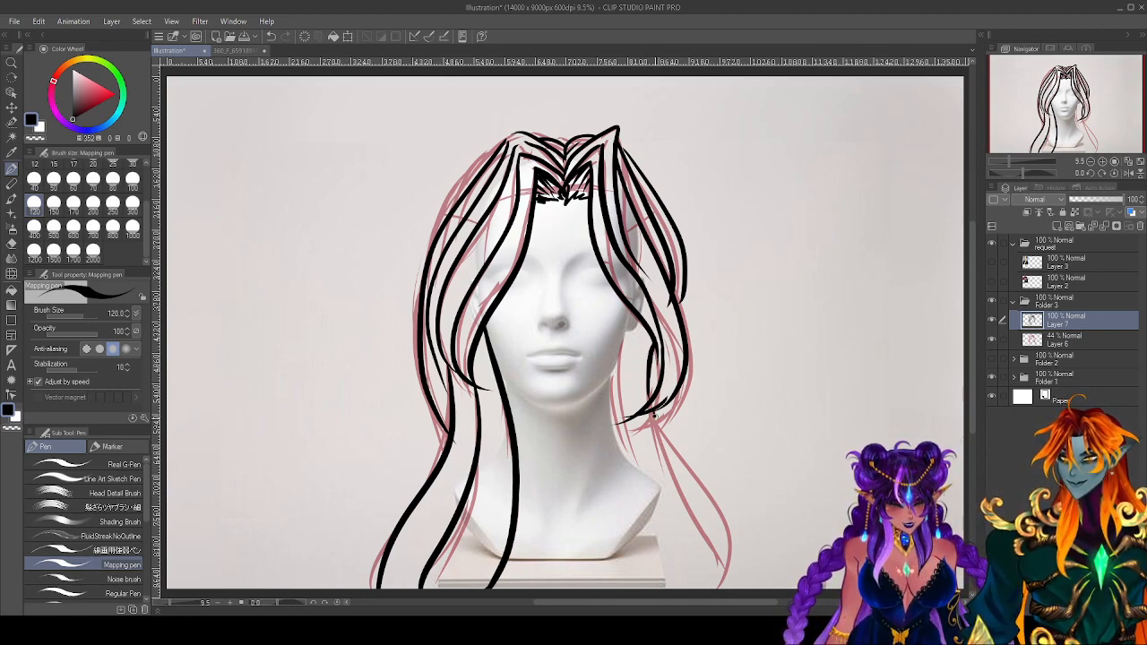
drag(654, 412, 740, 588)
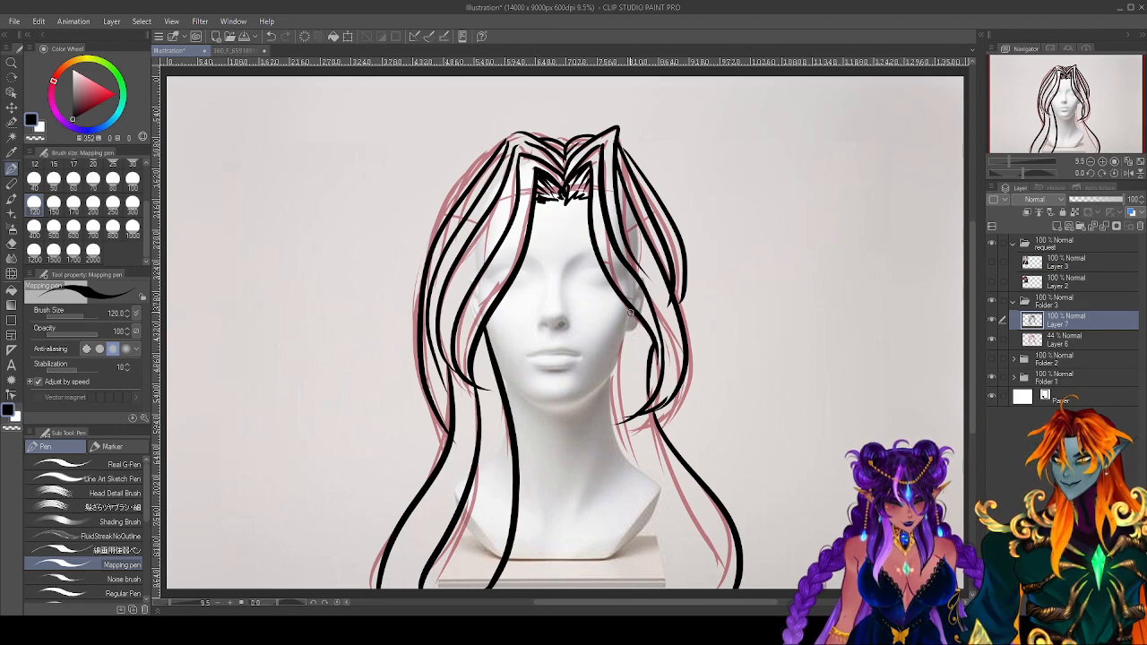
Add black strands behind the right side of the neck and short strokes inside the long right section.
drag(626, 334, 638, 461)
mouse_move(613, 362)
mouse_down()
mouse_move(647, 473)
mouse_move(632, 464)
mouse_up()
drag(639, 321, 663, 489)
drag(632, 383, 681, 484)
mouse_move(675, 479)
mouse_down()
mouse_move(699, 588)
mouse_move(681, 550)
mouse_up()
drag(668, 507, 672, 557)
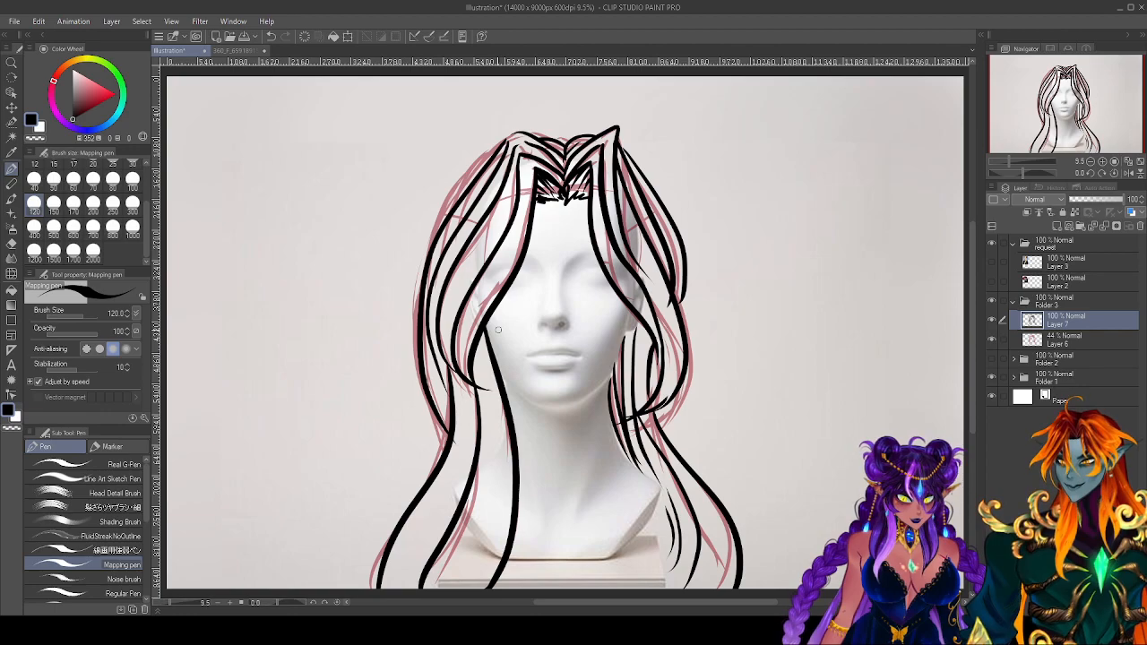
Hide the red sketch layer and ink thin black strands inside the long left section beside the neck.
click(991, 340)
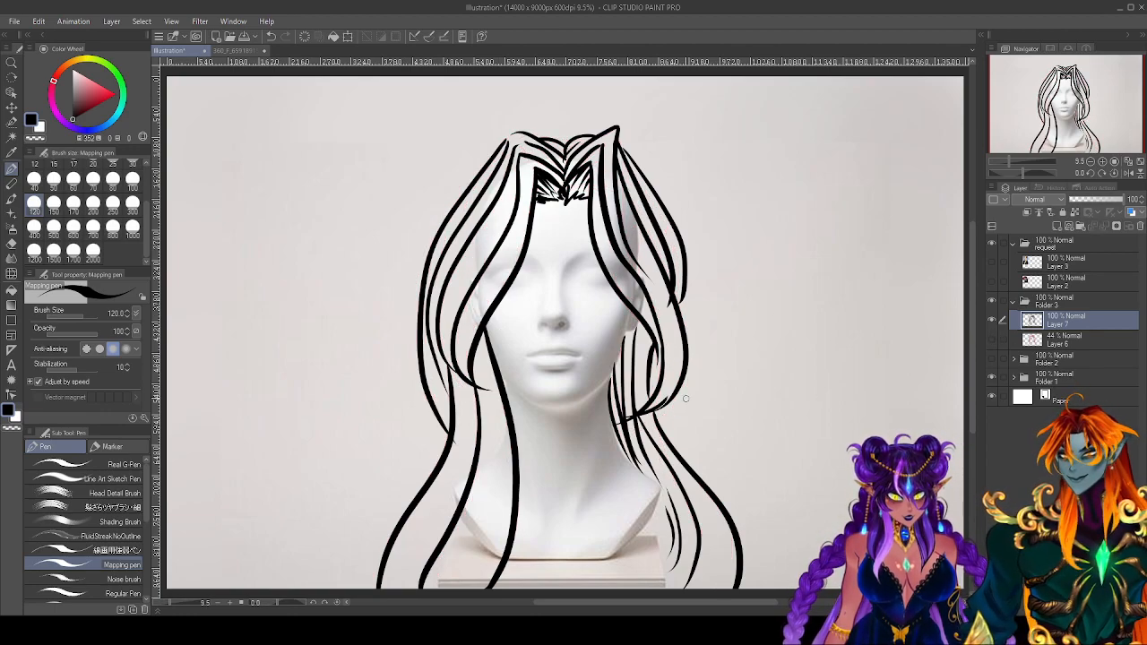
mouse_move(476, 351)
mouse_down()
mouse_move(484, 470)
mouse_move(500, 446)
mouse_move(507, 524)
mouse_up()
mouse_move(468, 383)
mouse_down()
mouse_move(442, 538)
mouse_move(459, 408)
mouse_move(419, 572)
mouse_up()
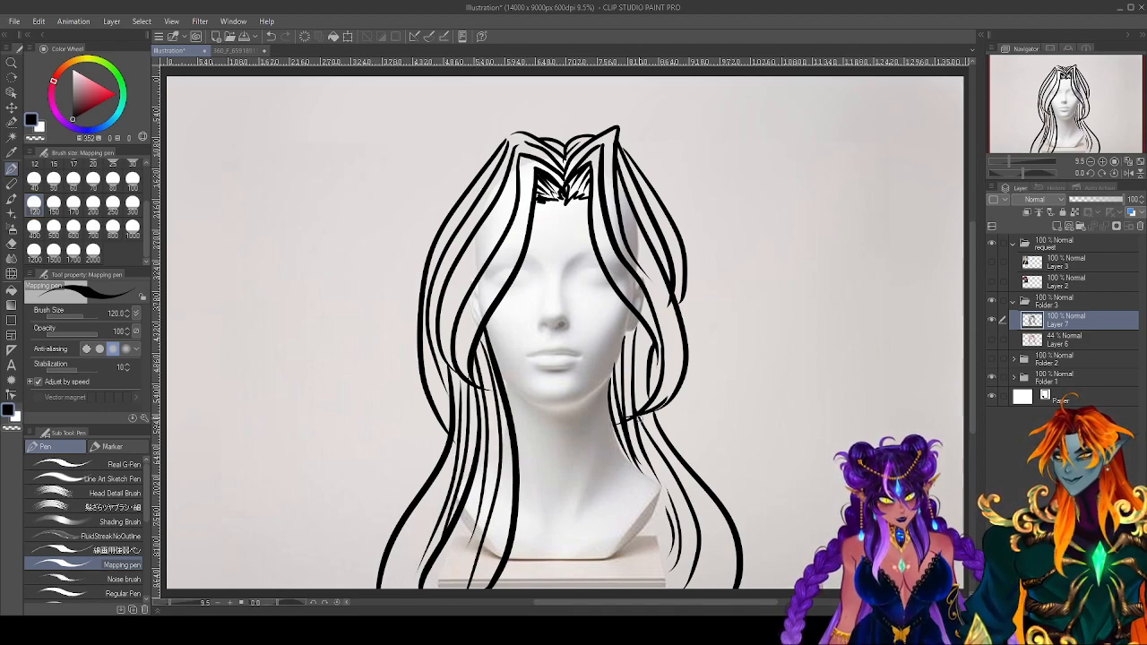
mouse_move(470, 381)
mouse_down()
mouse_move(470, 455)
mouse_move(472, 491)
mouse_up()
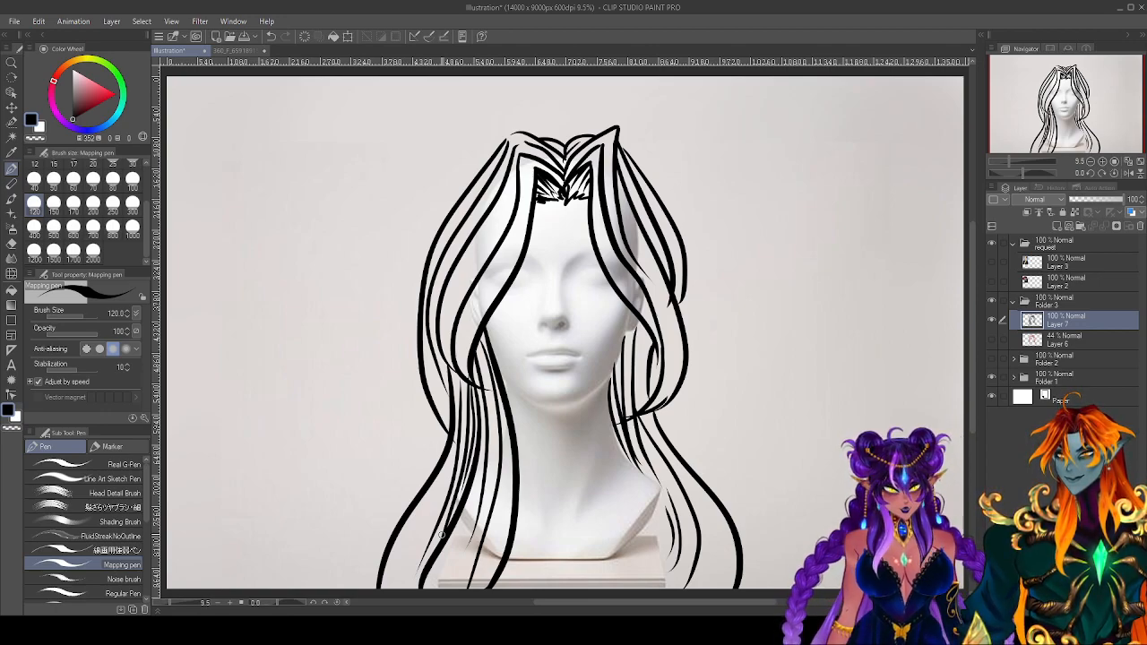
drag(461, 371, 463, 400)
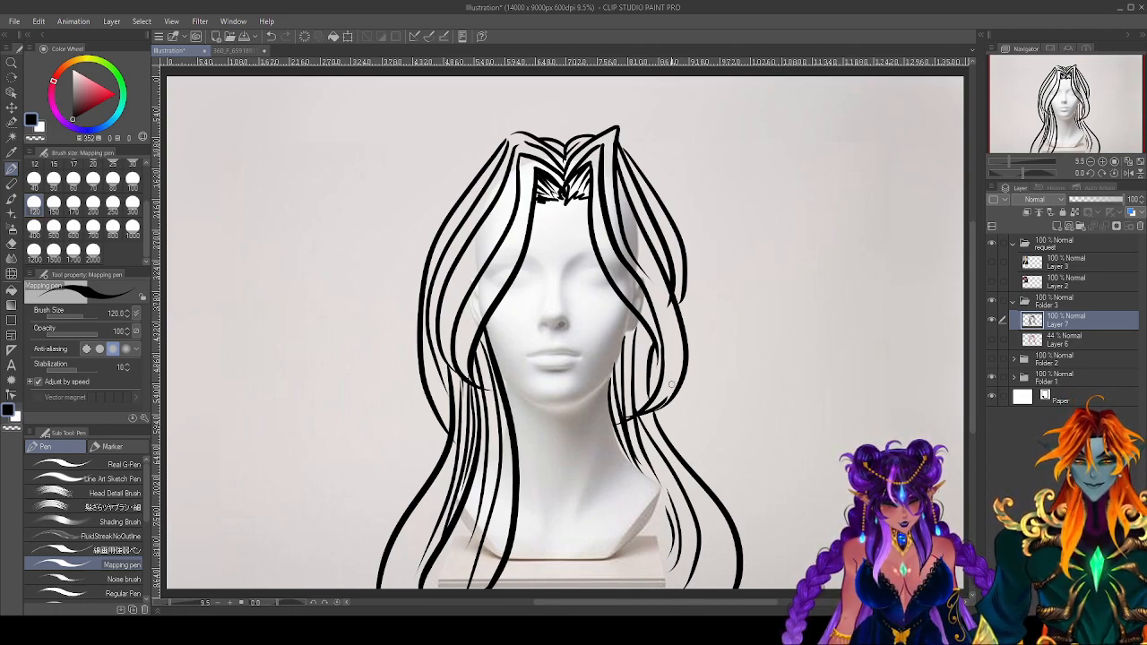
Add dense black strands behind the right side of the neck and one along the left outer curve at jaw level.
mouse_move(629, 326)
mouse_down()
mouse_move(637, 424)
mouse_move(627, 384)
mouse_up()
drag(628, 376, 639, 430)
drag(616, 355, 627, 442)
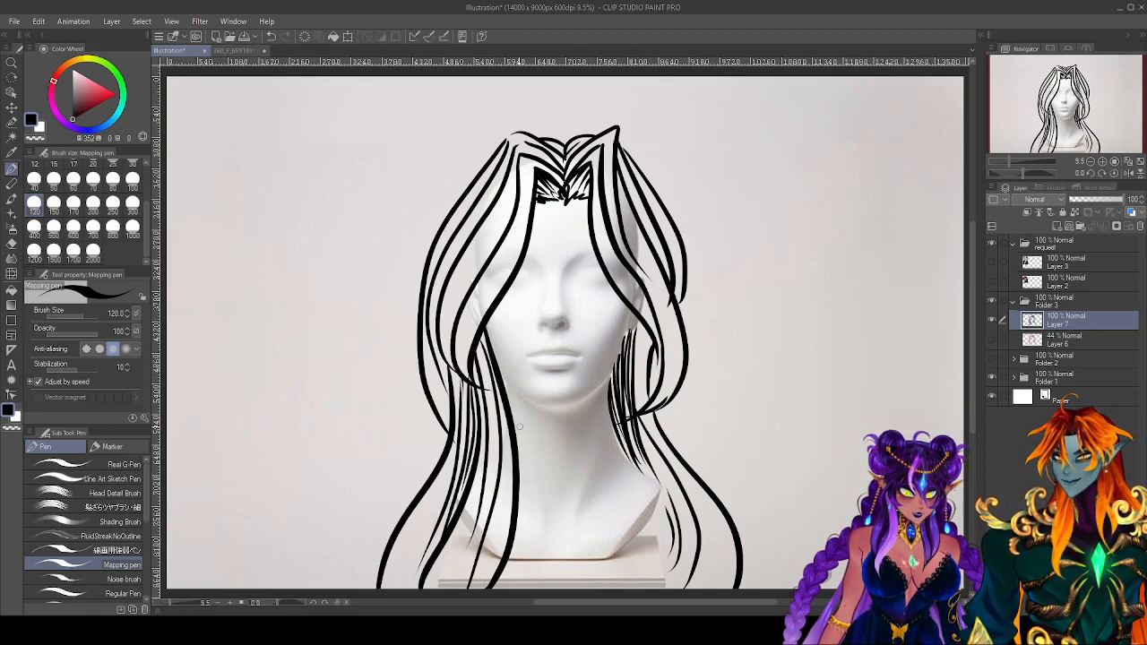
drag(426, 326, 451, 428)
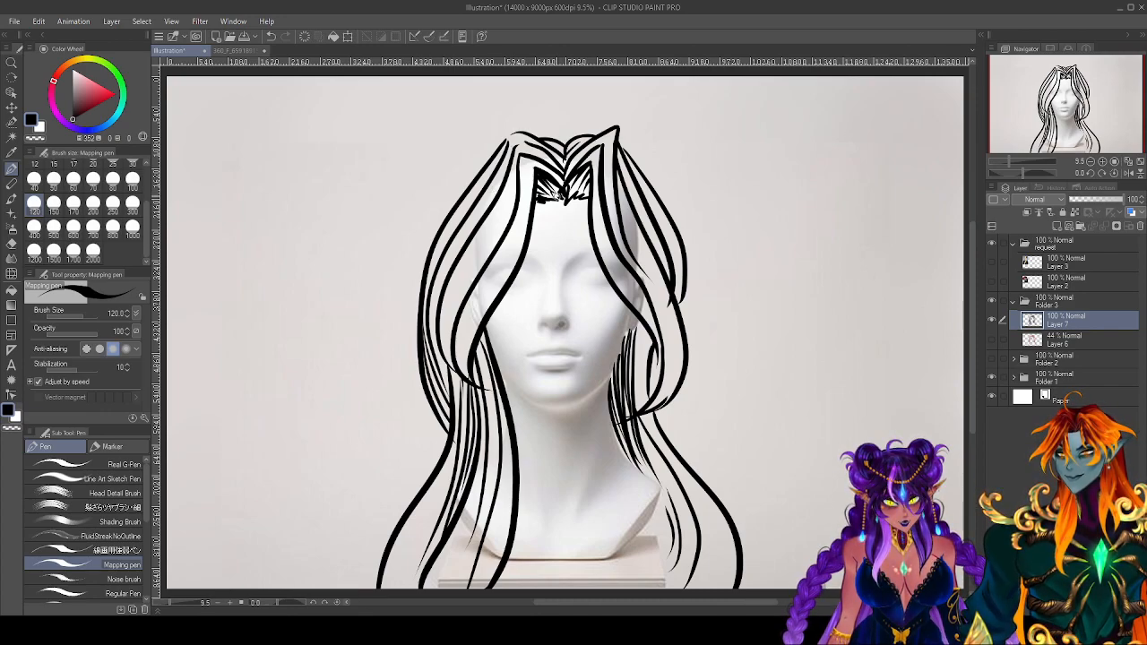
Ink extra black lines within the left front section and fill the hair beneath it with thin strands beside the neck.
drag(525, 193, 460, 374)
mouse_move(498, 224)
mouse_down()
mouse_move(447, 353)
mouse_move(498, 475)
mouse_up()
drag(482, 329, 497, 461)
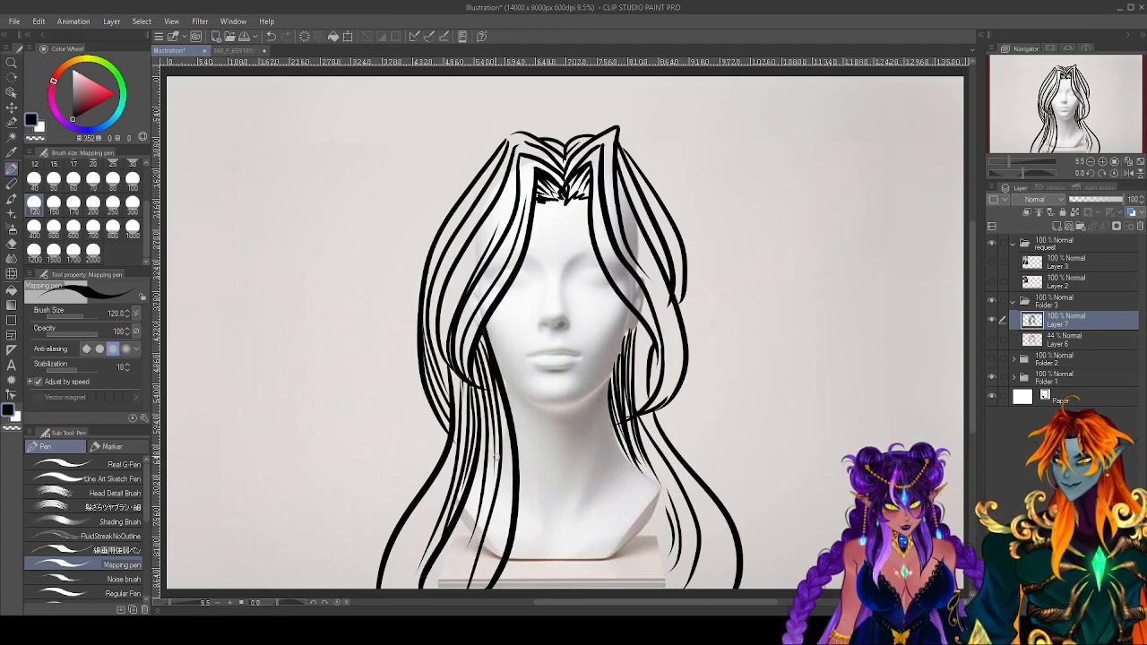
mouse_move(470, 363)
mouse_down()
mouse_move(487, 473)
mouse_move(441, 478)
mouse_up()
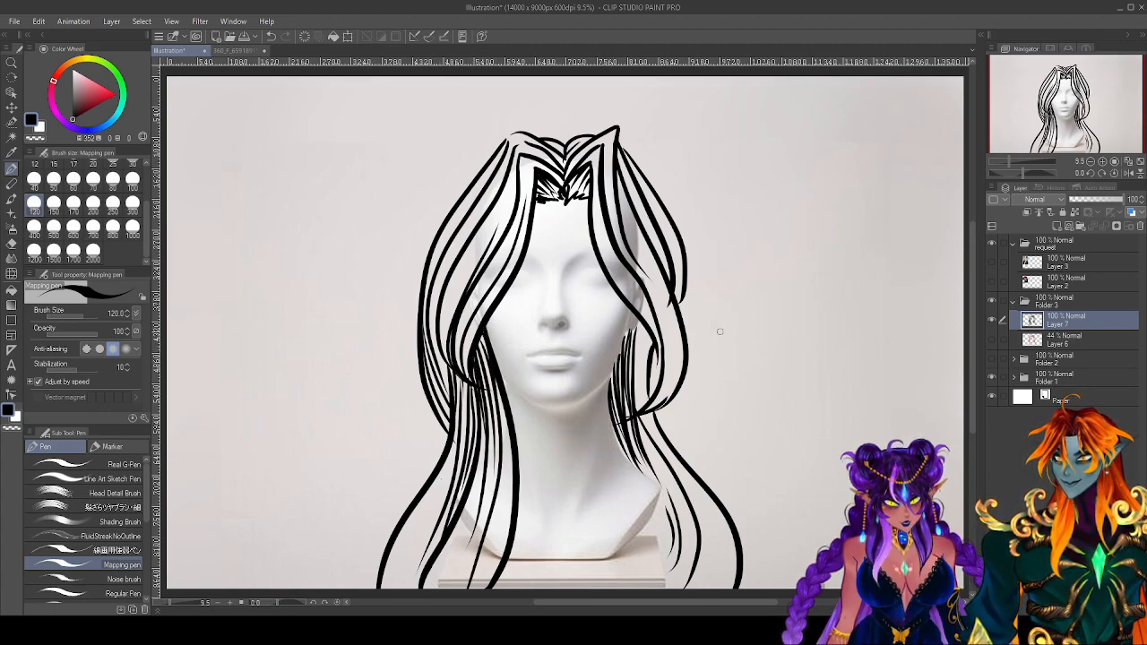
Add thin black strands inside the right hair behind the neck and through the lower ends of the left long section.
mouse_move(639, 319)
mouse_down()
mouse_move(653, 446)
mouse_move(659, 430)
mouse_move(687, 543)
mouse_up()
drag(507, 439, 483, 586)
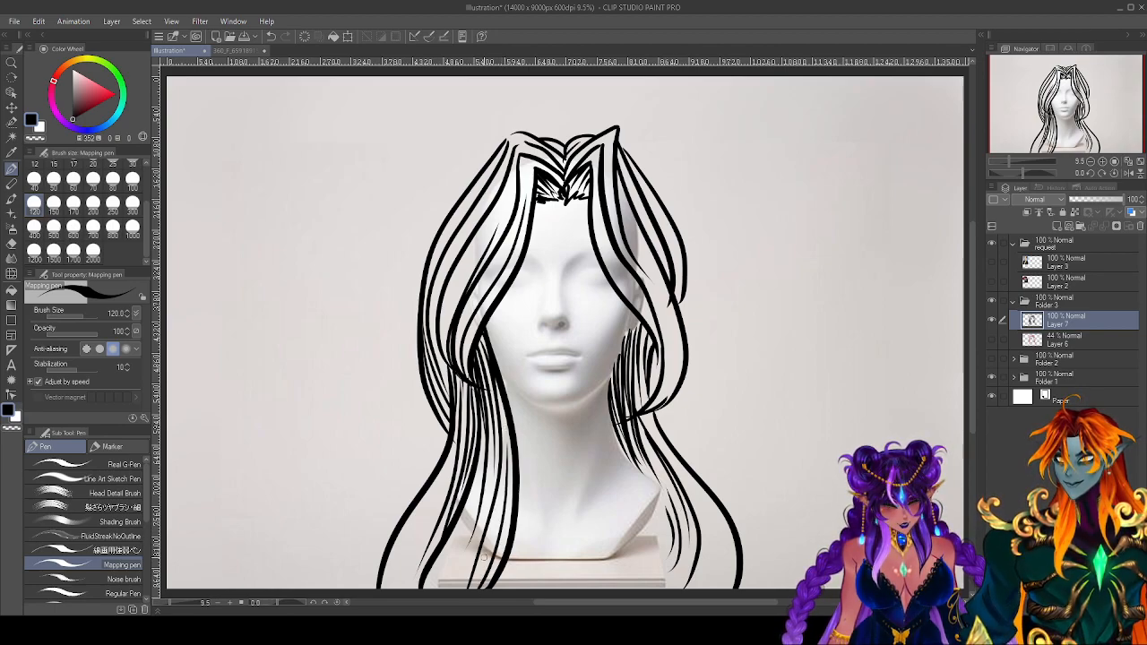
drag(453, 457, 401, 587)
Ink inner strands down the right front section, one on the upper left, and dense short strokes at the crown parting.
mouse_move(595, 174)
mouse_down()
mouse_move(658, 339)
mouse_move(649, 350)
mouse_up()
drag(628, 206, 647, 408)
drag(516, 165, 482, 242)
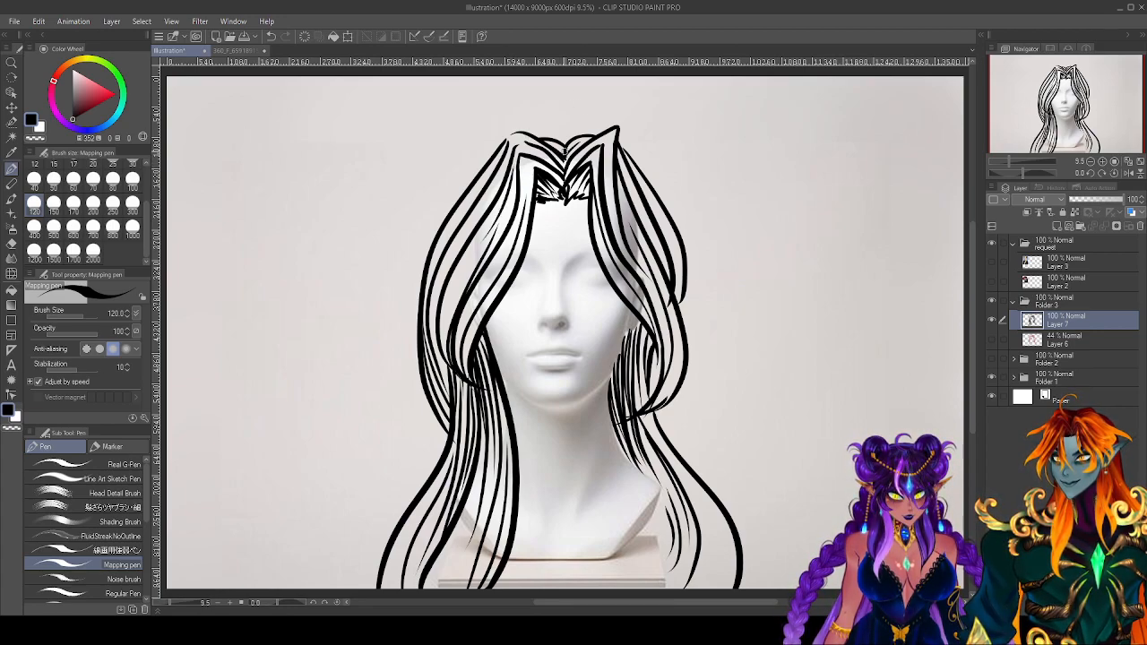
mouse_move(596, 134)
mouse_down()
mouse_move(568, 147)
mouse_move(566, 180)
mouse_move(528, 162)
mouse_up()
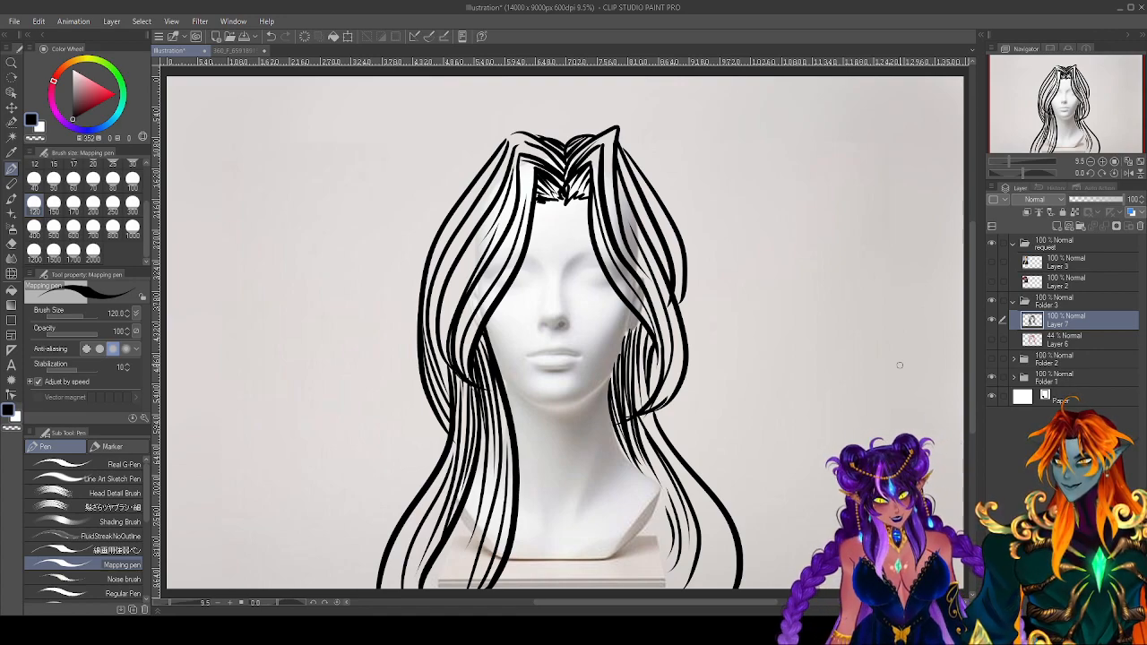
Draw thin black flyaway hairs: a curl above the crown and loose outward loops along both sides of the hair.
drag(548, 136, 596, 114)
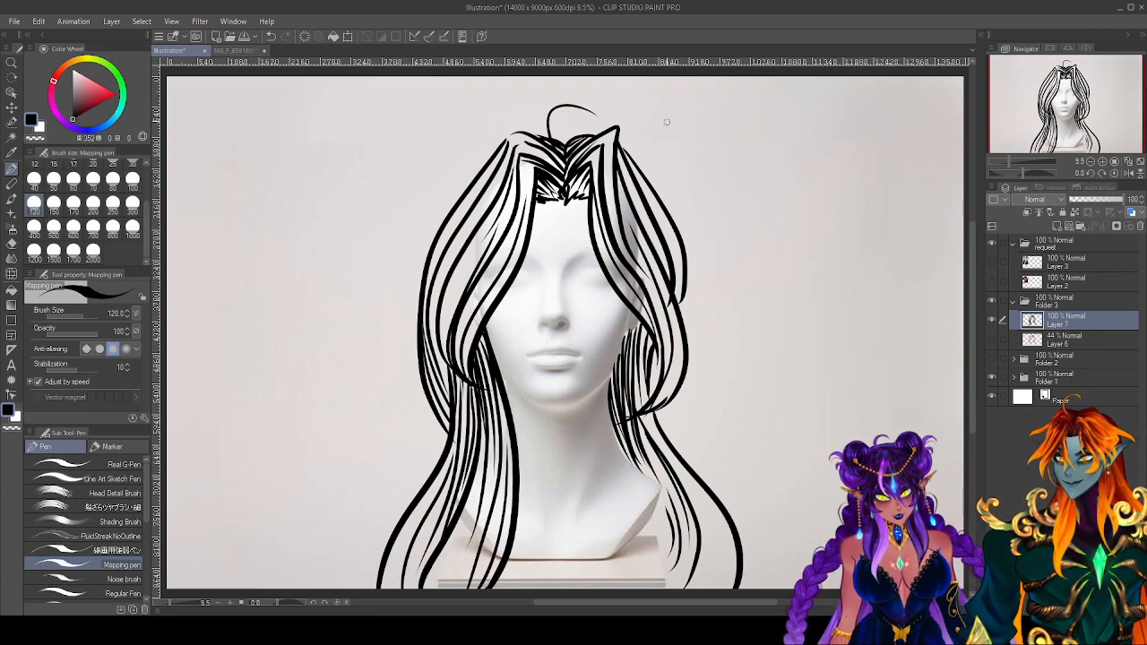
mouse_move(506, 136)
mouse_down()
mouse_move(408, 304)
mouse_move(417, 421)
mouse_move(444, 443)
mouse_up()
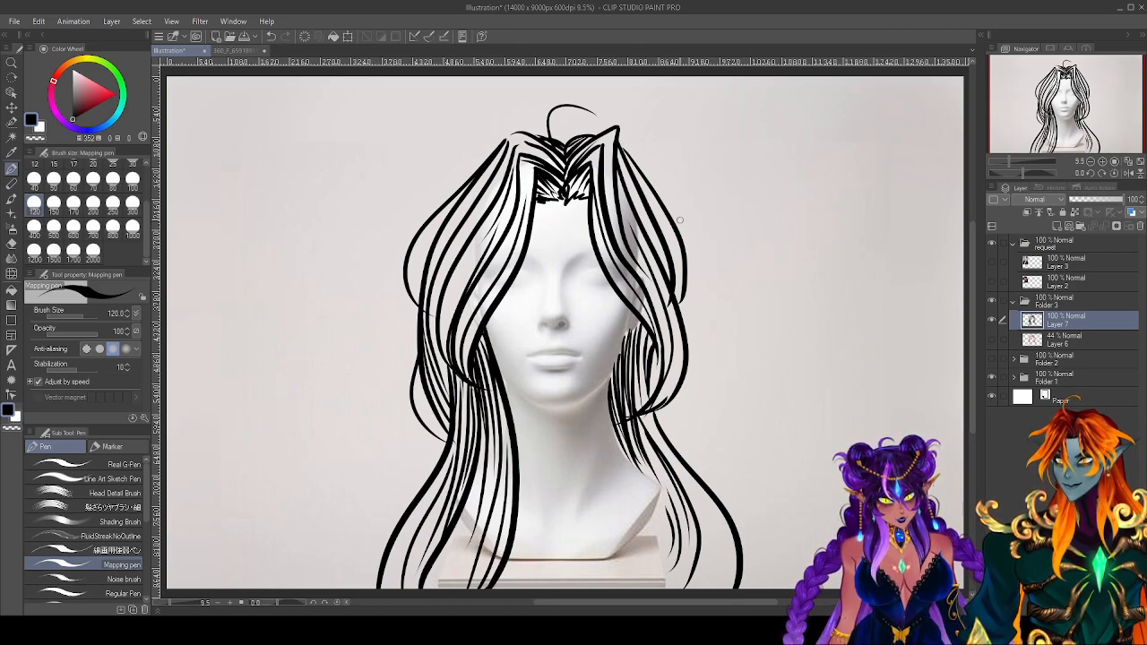
mouse_move(672, 312)
mouse_down()
mouse_move(688, 420)
mouse_move(699, 370)
mouse_up()
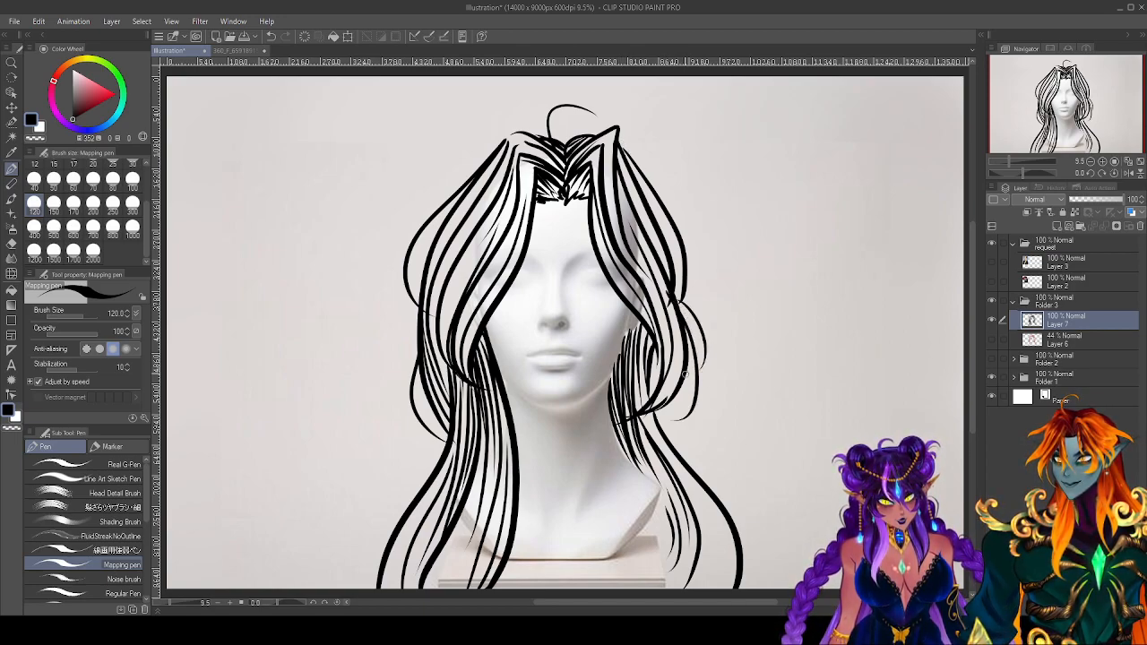
Add thin loose black strands flaring outward past both shoulders.
drag(657, 412, 768, 584)
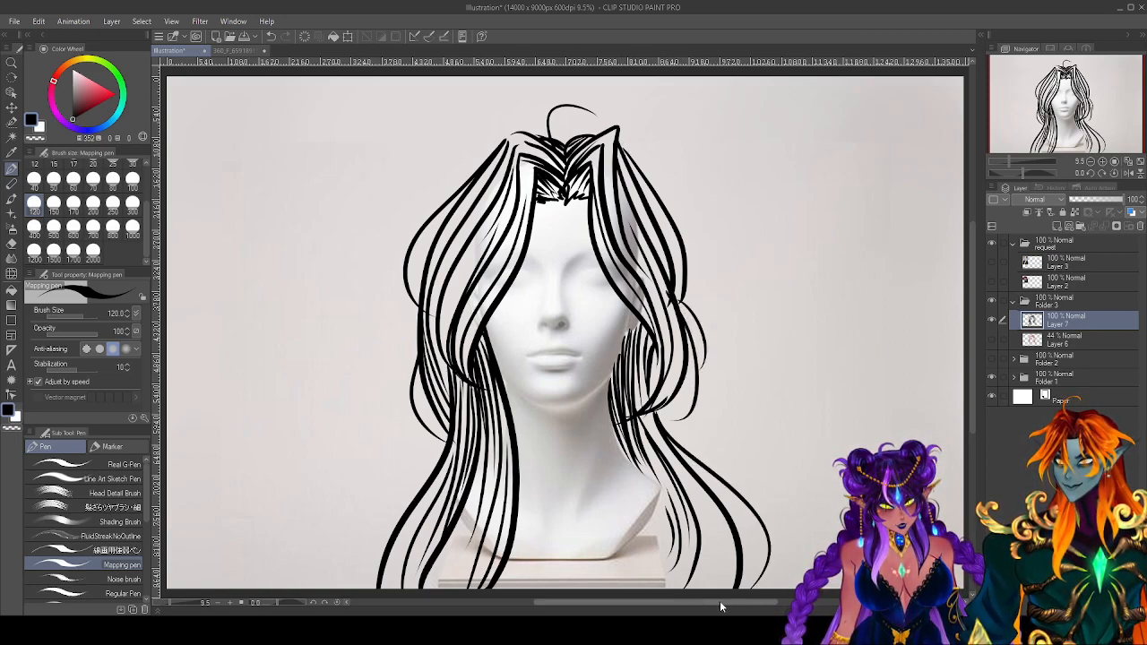
drag(663, 403, 748, 528)
mouse_move(441, 452)
mouse_down()
mouse_move(384, 518)
mouse_move(367, 587)
mouse_up()
drag(408, 513, 363, 588)
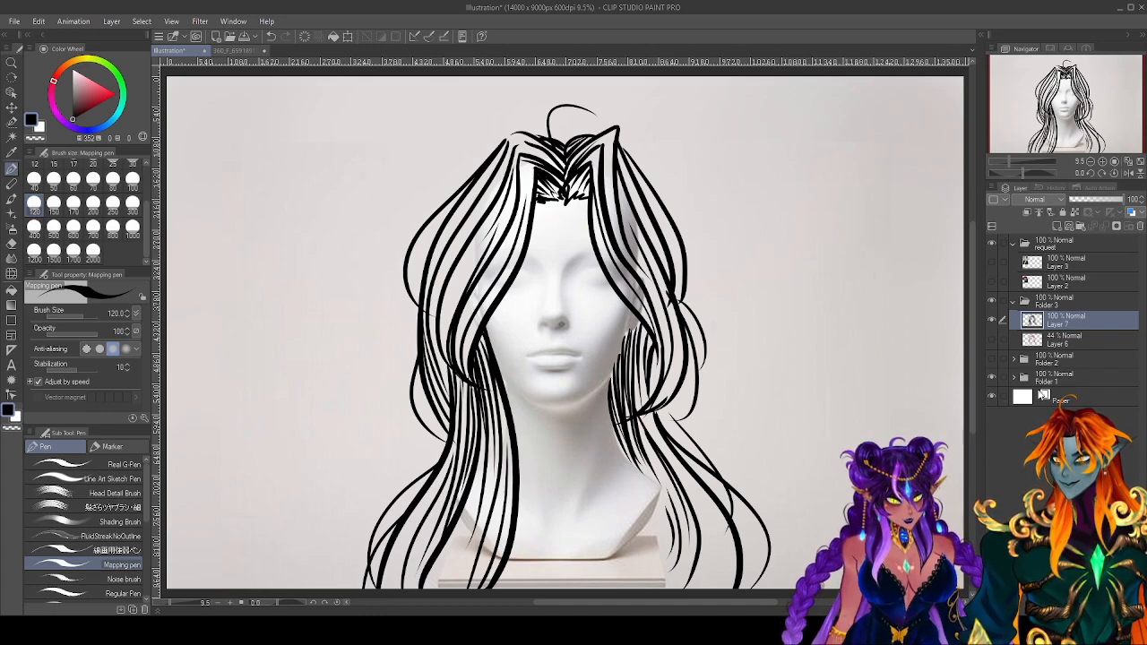
Create a new layer between the sketch and the line art, choose mid-grey, and set the pen size to 600.
click(1066, 341)
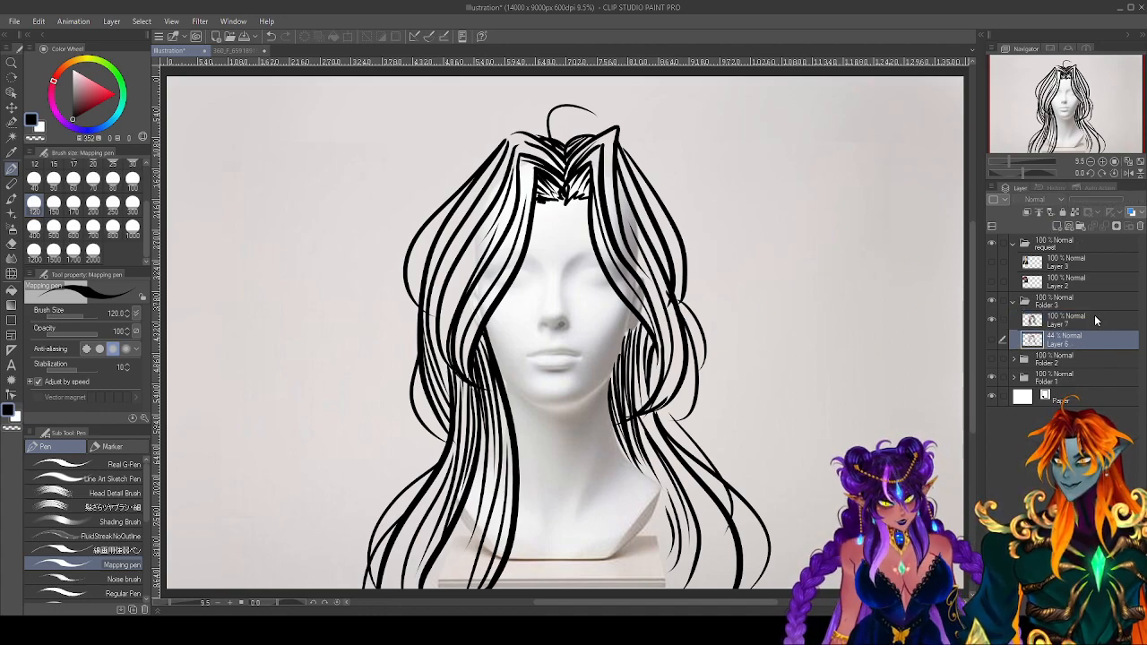
drag(89, 97, 73, 95)
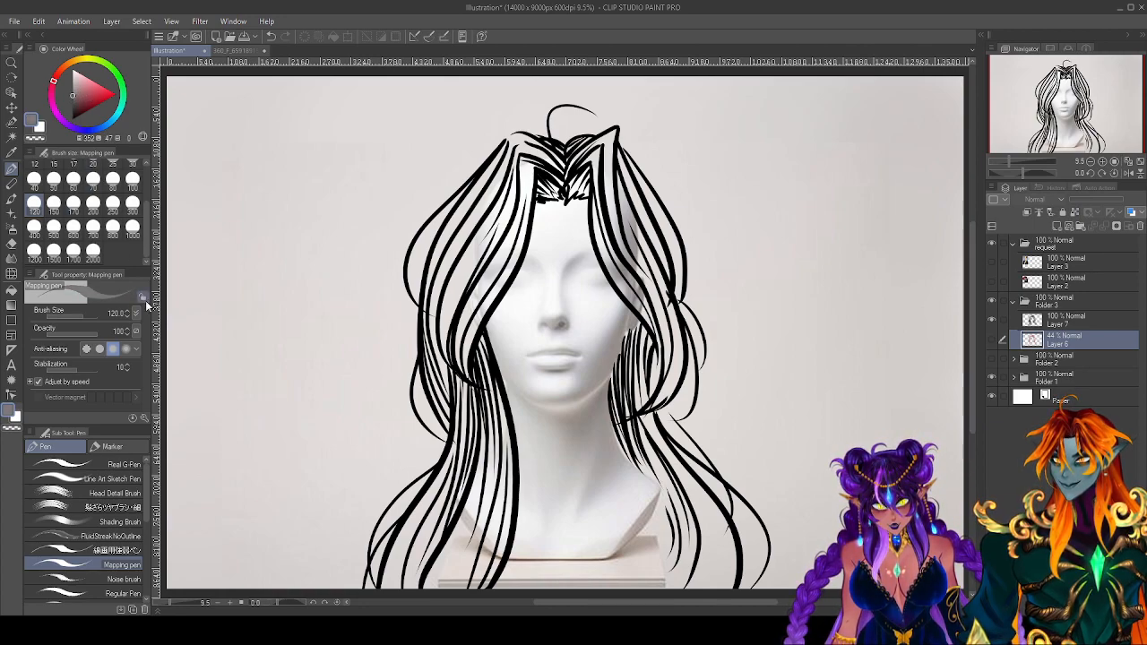
click(132, 230)
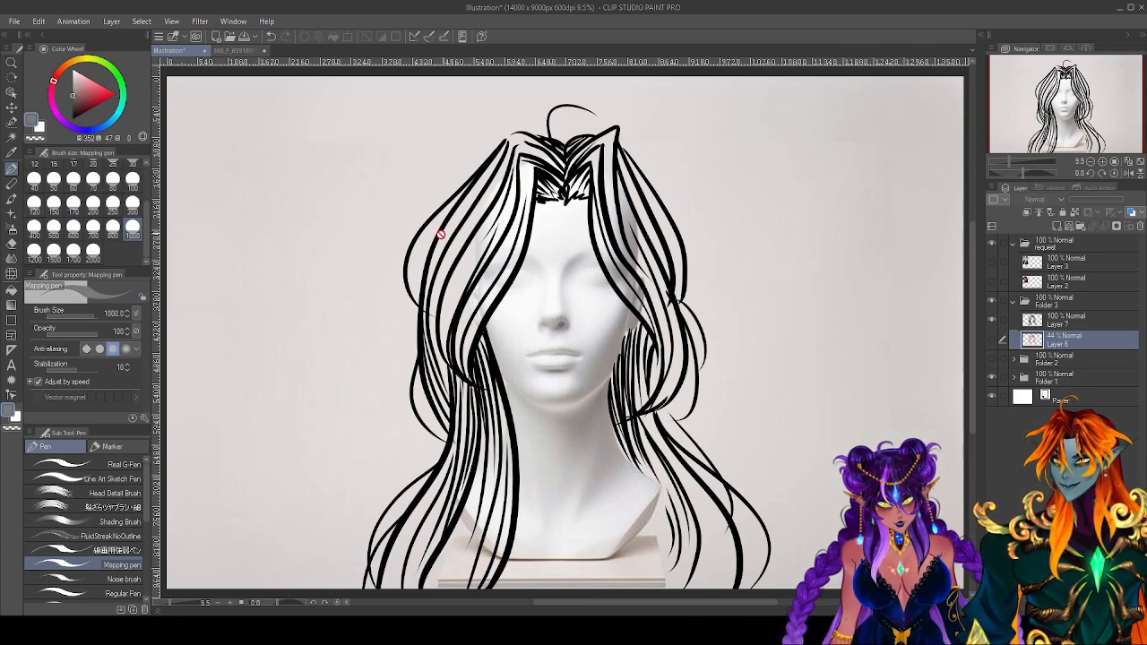
click(1074, 225)
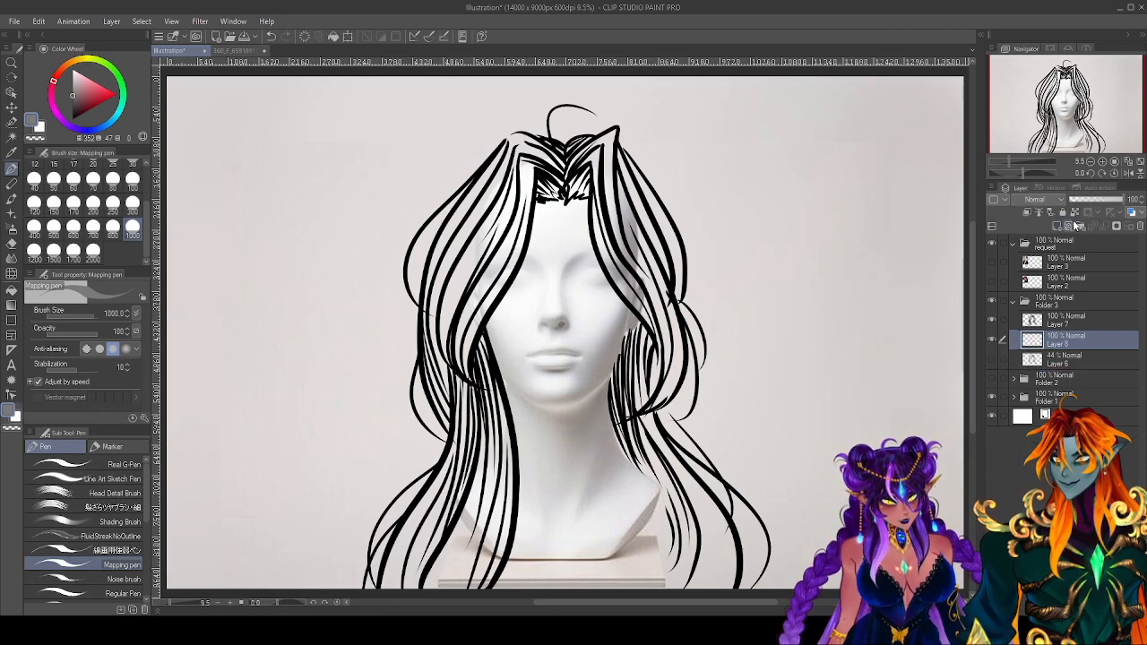
click(74, 227)
Paint the whole long hairstyle grey beneath the line art, from the crown down both sides to the ends.
mouse_move(516, 183)
mouse_down()
mouse_move(455, 246)
mouse_move(425, 229)
mouse_move(473, 176)
mouse_move(448, 227)
mouse_move(457, 217)
mouse_move(434, 336)
mouse_move(448, 408)
mouse_move(463, 302)
mouse_move(485, 382)
mouse_move(464, 297)
mouse_move(491, 268)
mouse_move(486, 289)
mouse_move(521, 174)
mouse_move(472, 314)
mouse_move(518, 179)
mouse_move(531, 161)
mouse_move(512, 213)
mouse_move(535, 165)
mouse_move(520, 142)
mouse_move(484, 196)
mouse_move(529, 154)
mouse_move(500, 165)
mouse_move(513, 248)
mouse_move(536, 158)
mouse_move(538, 190)
mouse_move(577, 171)
mouse_move(573, 183)
mouse_move(590, 188)
mouse_move(594, 170)
mouse_move(590, 186)
mouse_move(565, 157)
mouse_move(536, 148)
mouse_move(586, 157)
mouse_move(582, 139)
mouse_move(582, 148)
mouse_move(618, 135)
mouse_move(615, 251)
mouse_move(647, 309)
mouse_move(638, 240)
mouse_move(645, 295)
mouse_move(654, 249)
mouse_move(623, 148)
mouse_move(663, 250)
mouse_move(665, 308)
mouse_move(667, 221)
mouse_move(676, 261)
mouse_move(658, 394)
mouse_move(640, 407)
mouse_move(665, 339)
mouse_move(640, 417)
mouse_move(650, 309)
mouse_move(616, 383)
mouse_move(667, 488)
mouse_move(668, 546)
mouse_move(681, 564)
mouse_move(703, 546)
mouse_move(717, 573)
mouse_move(726, 538)
mouse_move(686, 477)
mouse_up()
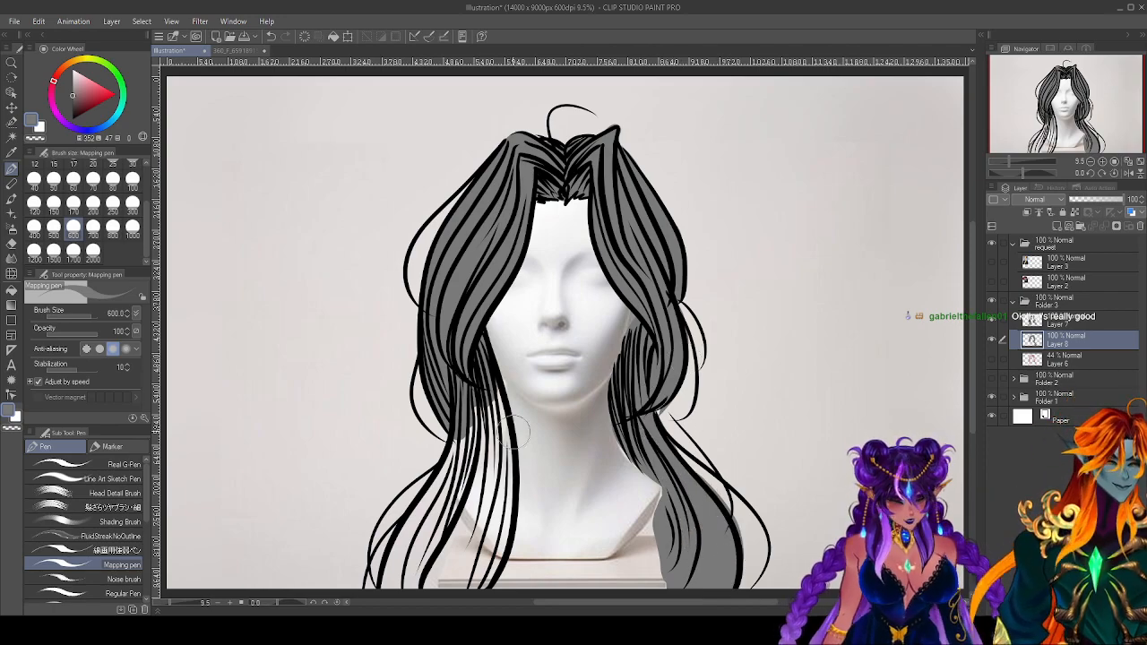
drag(478, 391, 444, 574)
drag(473, 445, 441, 564)
mouse_move(471, 418)
mouse_down()
mouse_move(407, 577)
mouse_move(394, 566)
mouse_up()
drag(461, 448, 400, 578)
mouse_move(418, 528)
mouse_down()
mouse_move(413, 578)
mouse_move(471, 556)
mouse_move(488, 592)
mouse_move(484, 385)
mouse_move(482, 538)
mouse_up()
mouse_move(493, 367)
mouse_down()
mouse_move(498, 523)
mouse_move(503, 479)
mouse_move(475, 520)
mouse_move(458, 444)
mouse_up()
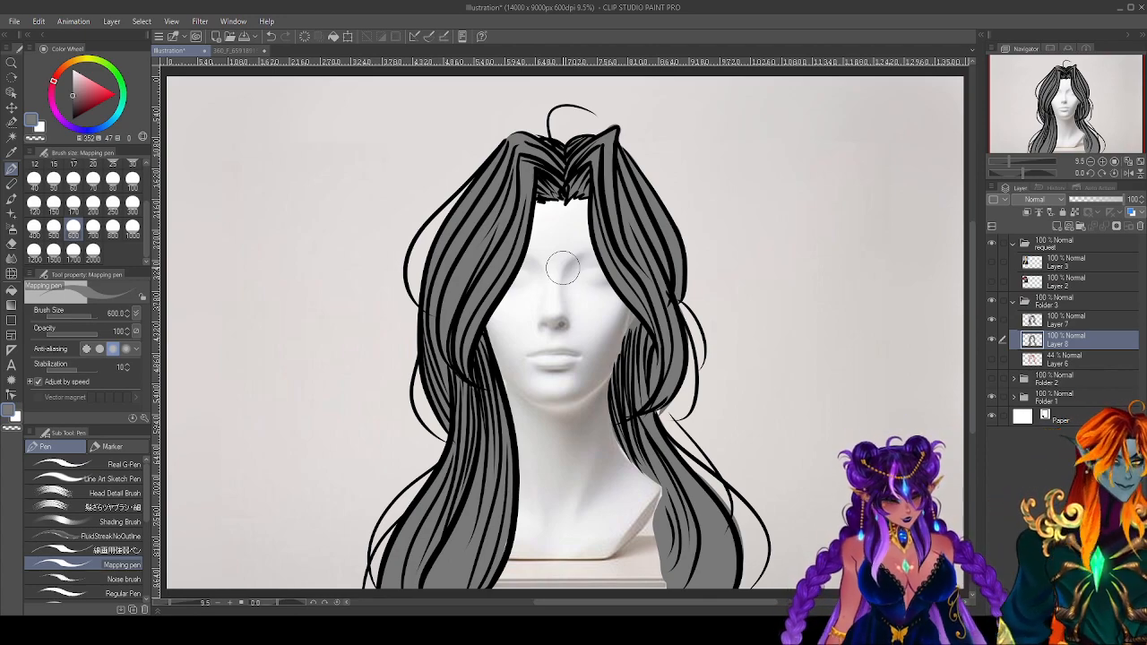
Hide the long hairstyle's folder and briefly view the earlier short hairstyle in Folder 2.
click(991, 300)
drag(989, 394, 991, 378)
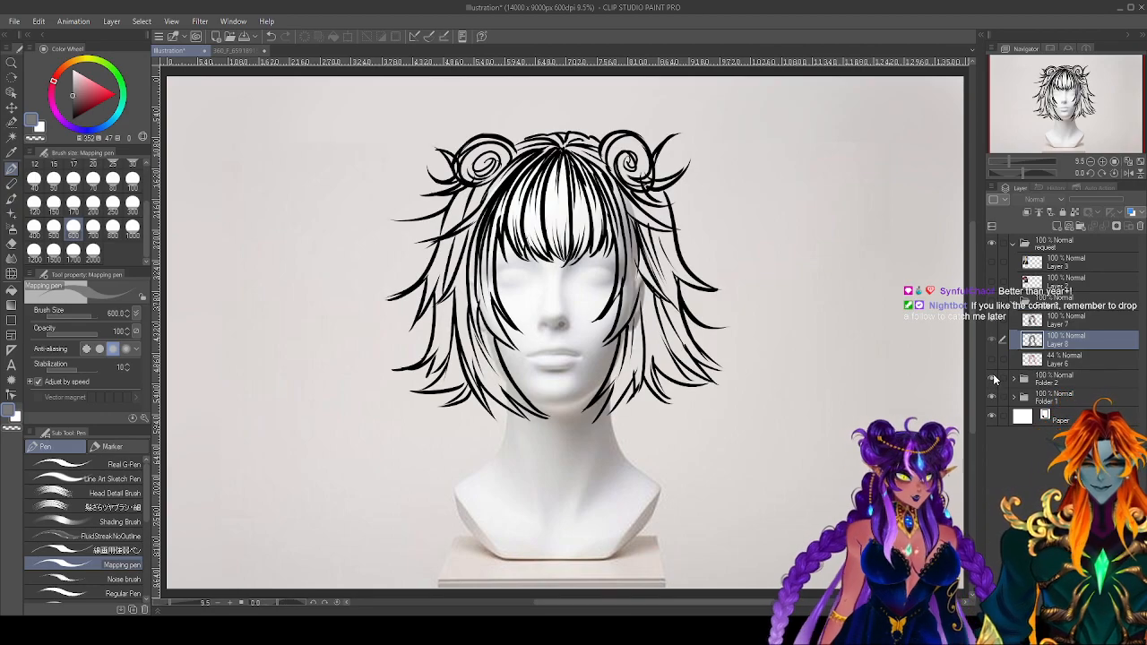
click(990, 377)
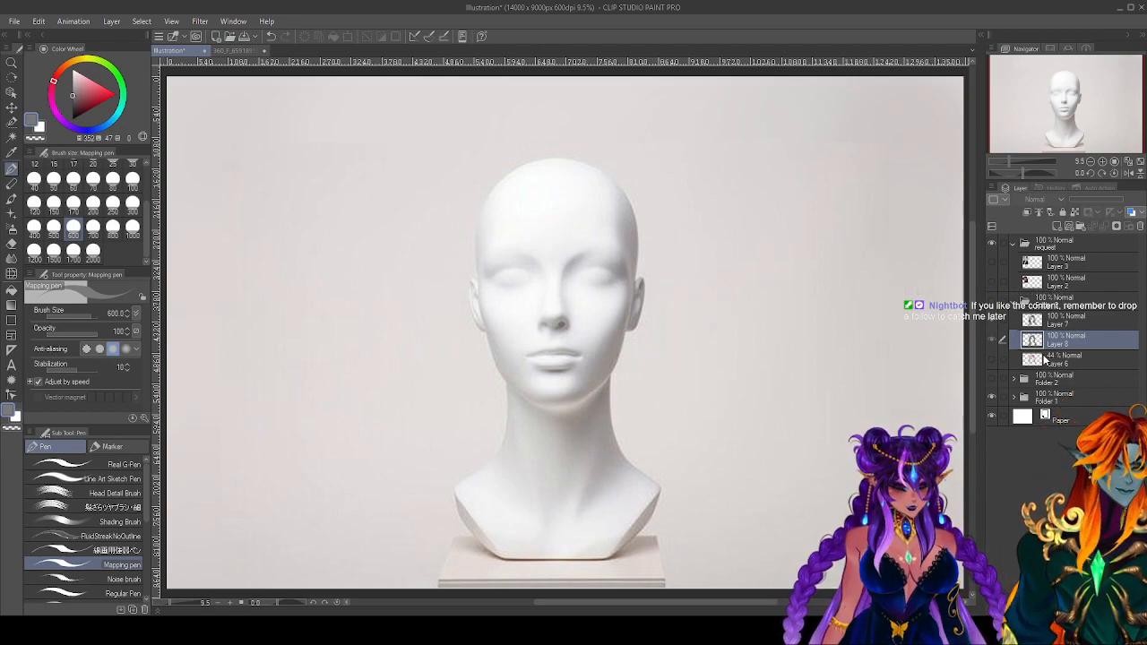
Review the long hairstyle's stages by showing its red sketch alone, its black line art, and its grey fill.
click(992, 341)
click(991, 341)
click(991, 360)
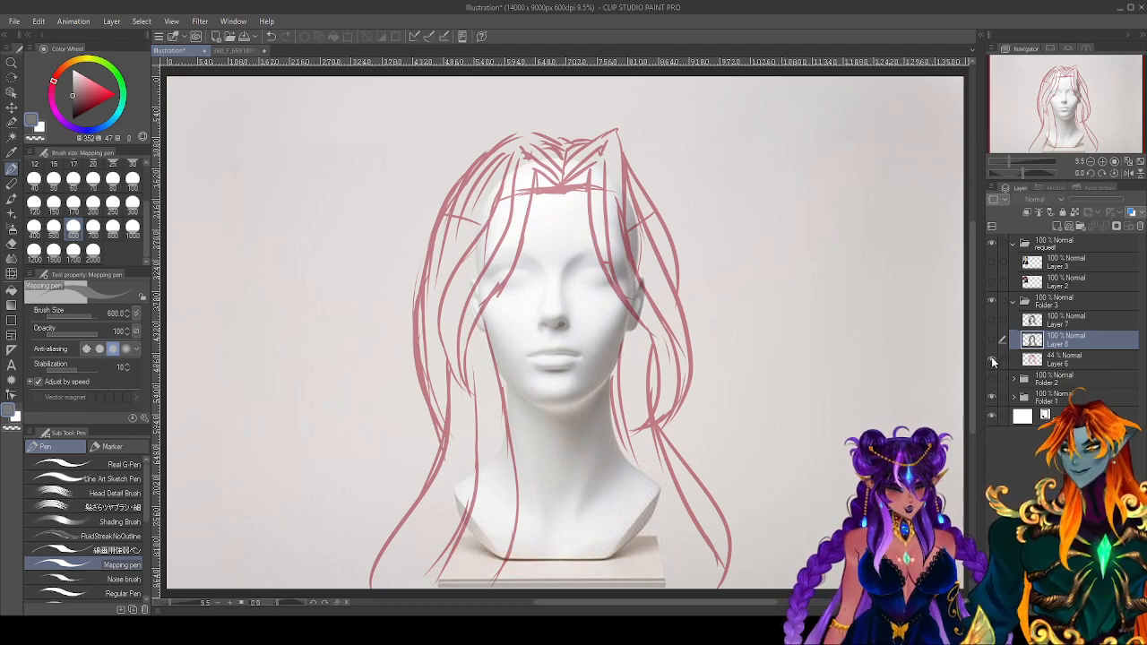
click(992, 359)
click(992, 321)
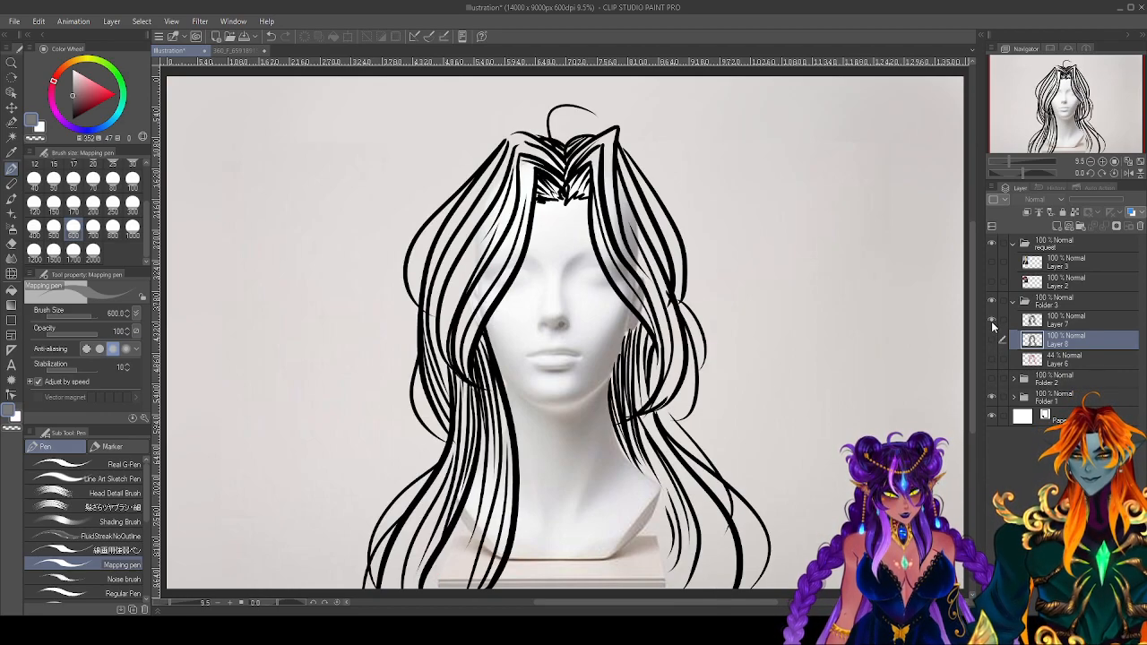
click(992, 340)
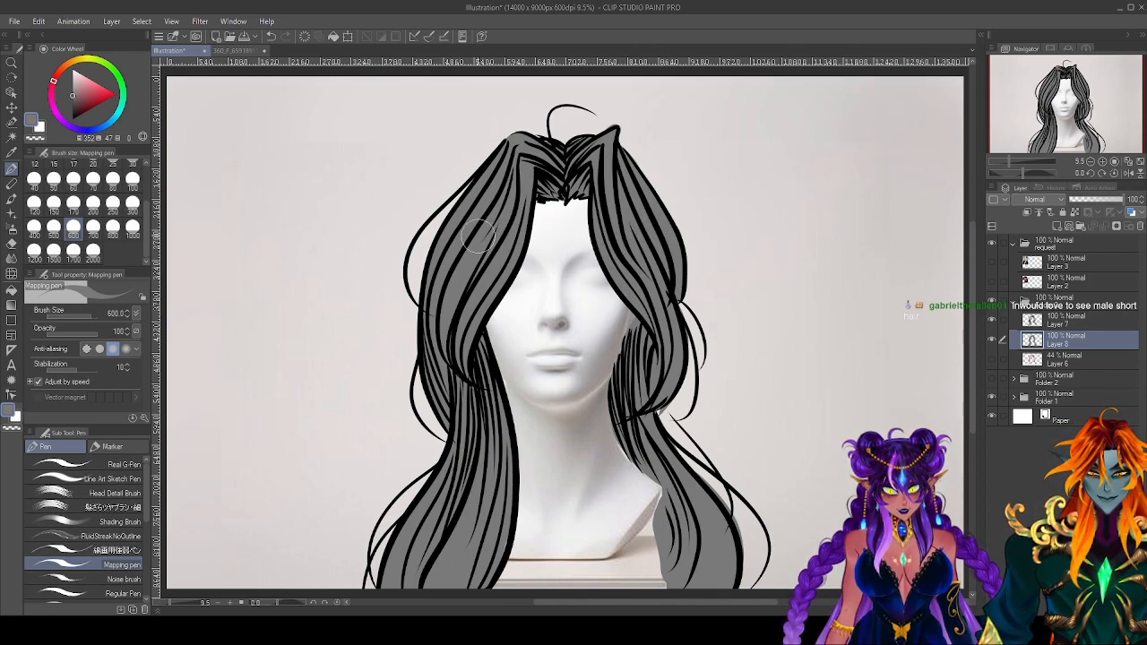
Hide the grey fill and black line-art layers in Folder 3, comparing the line art with the bare mannequin head.
click(992, 340)
click(992, 320)
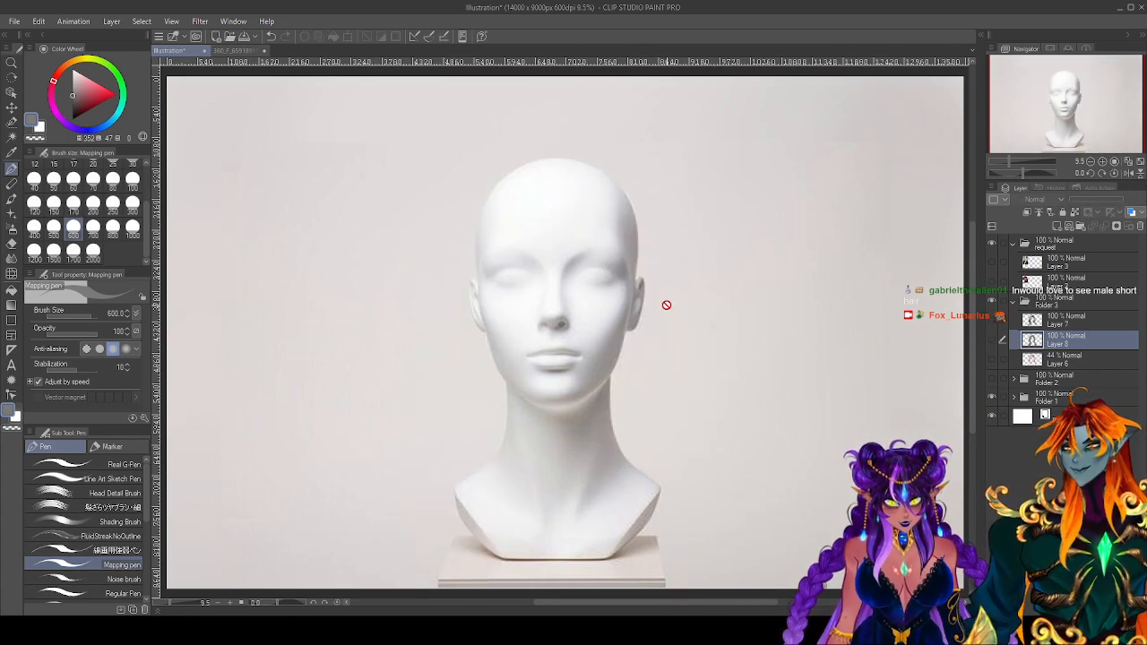
click(992, 320)
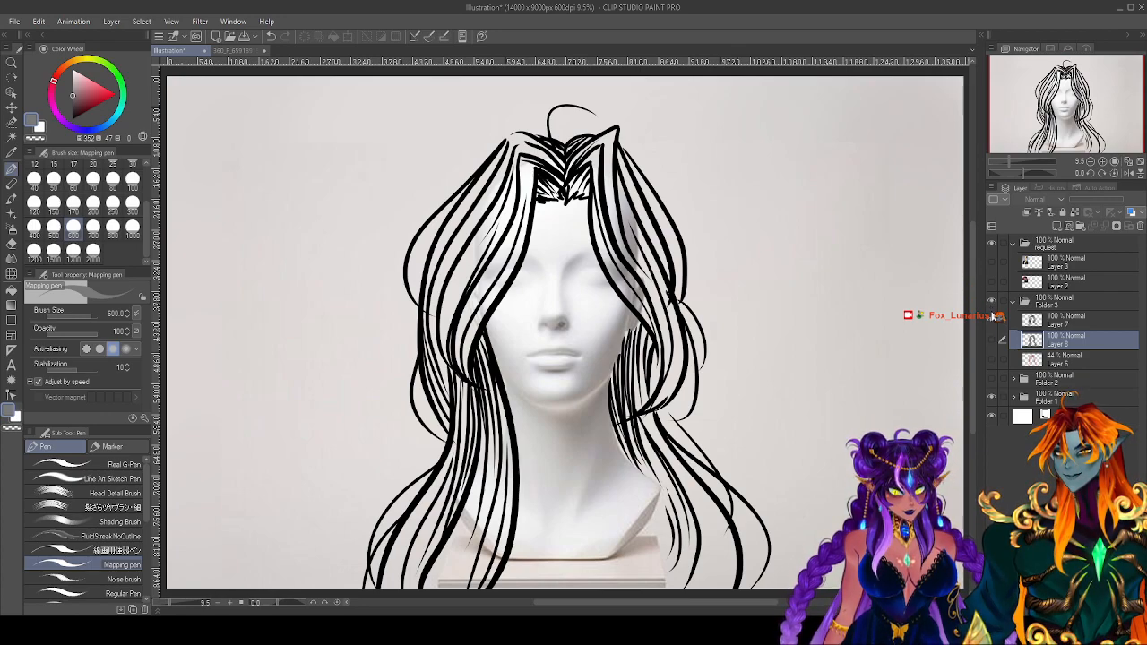
click(991, 300)
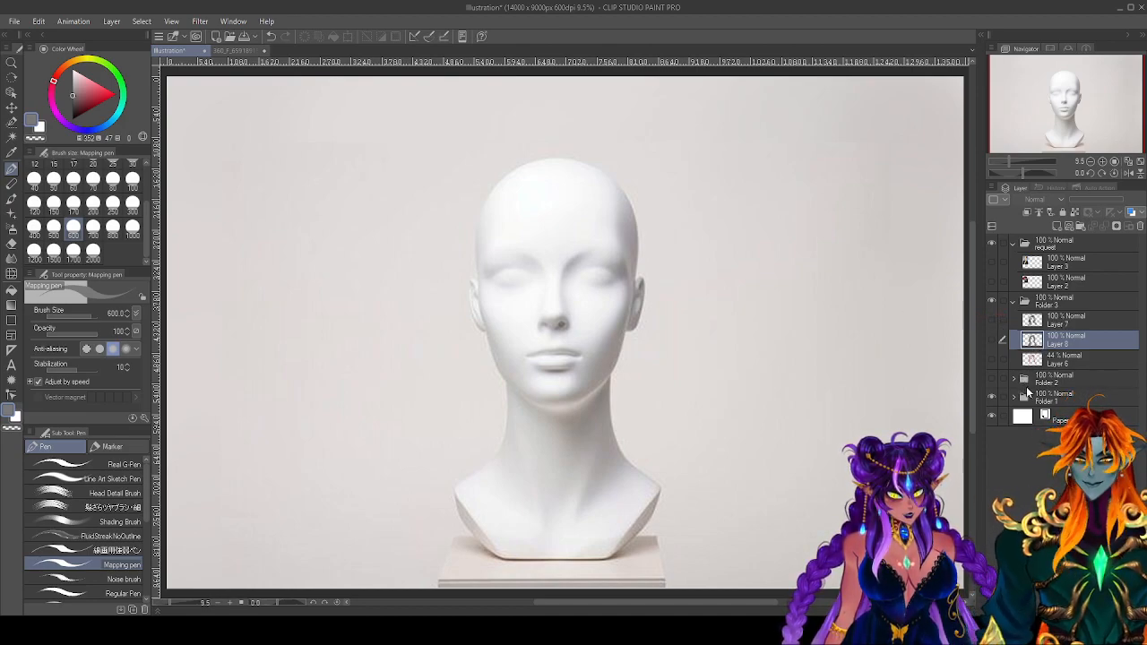
click(991, 320)
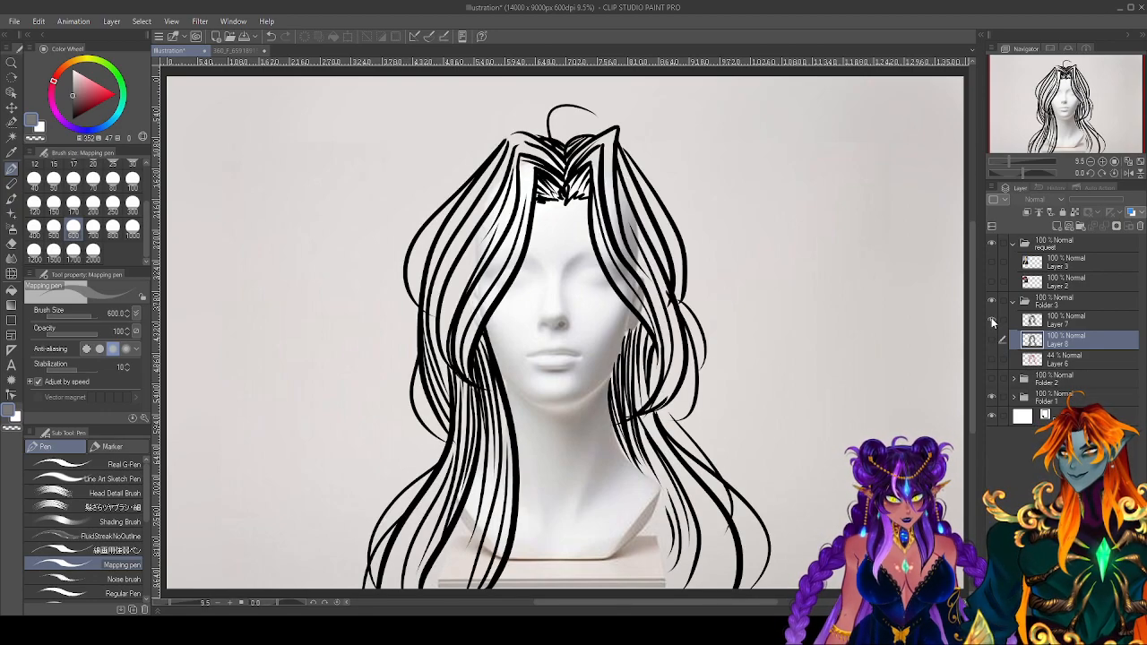
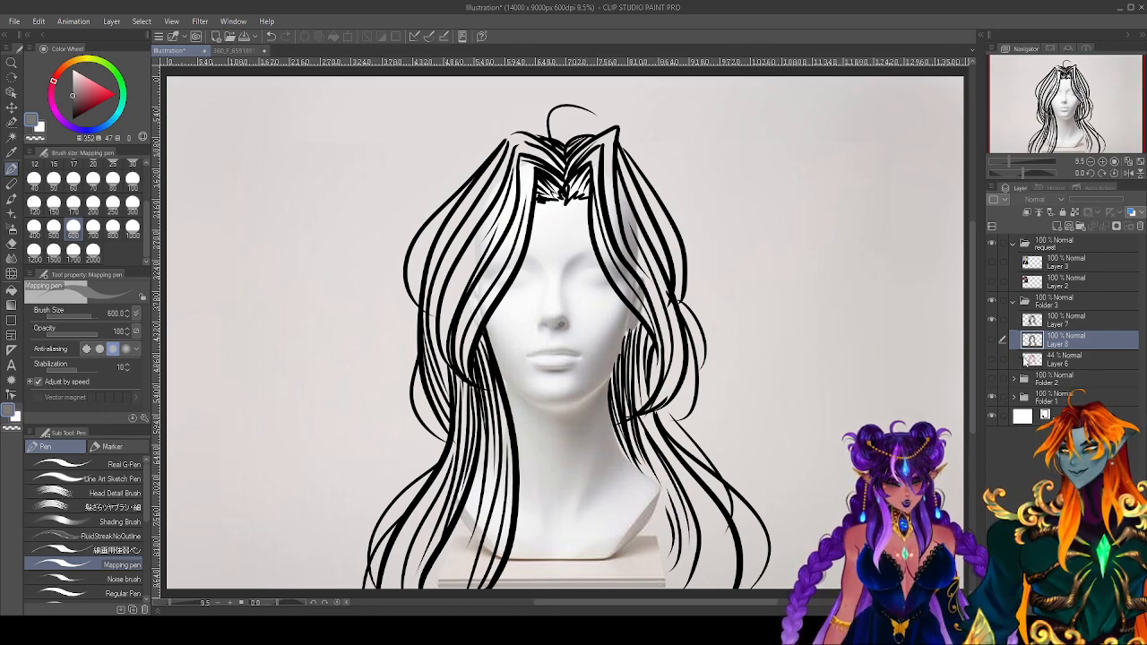
click(991, 319)
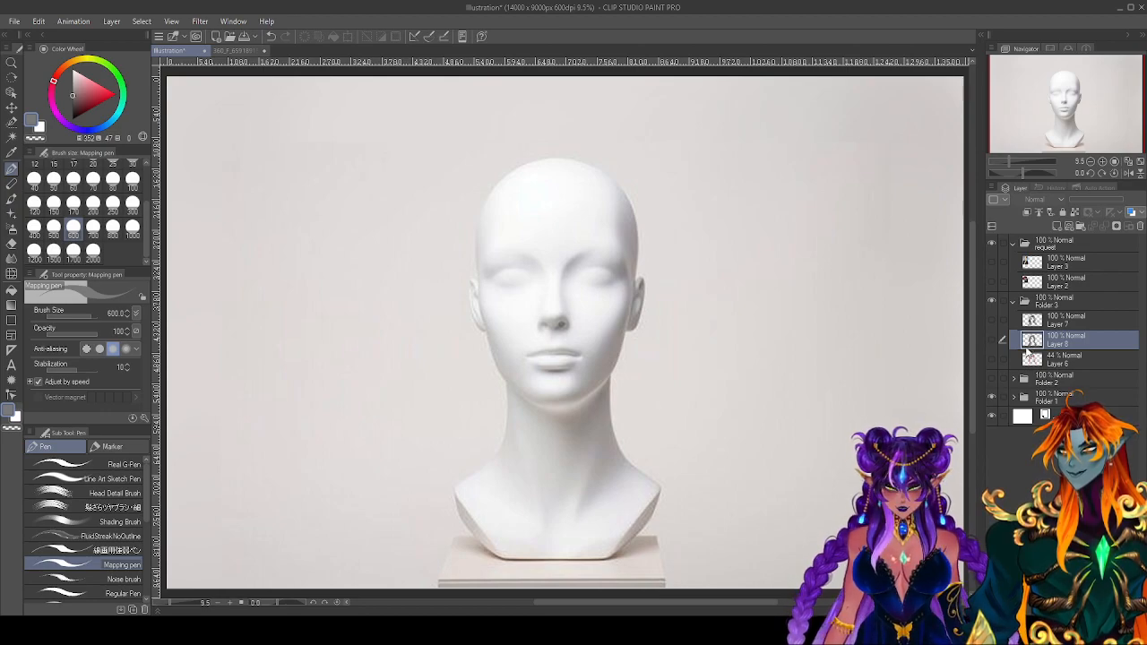
Create a new layer above the line art in Folder 3 and choose dark red as the drawing colour.
click(1065, 320)
click(1056, 227)
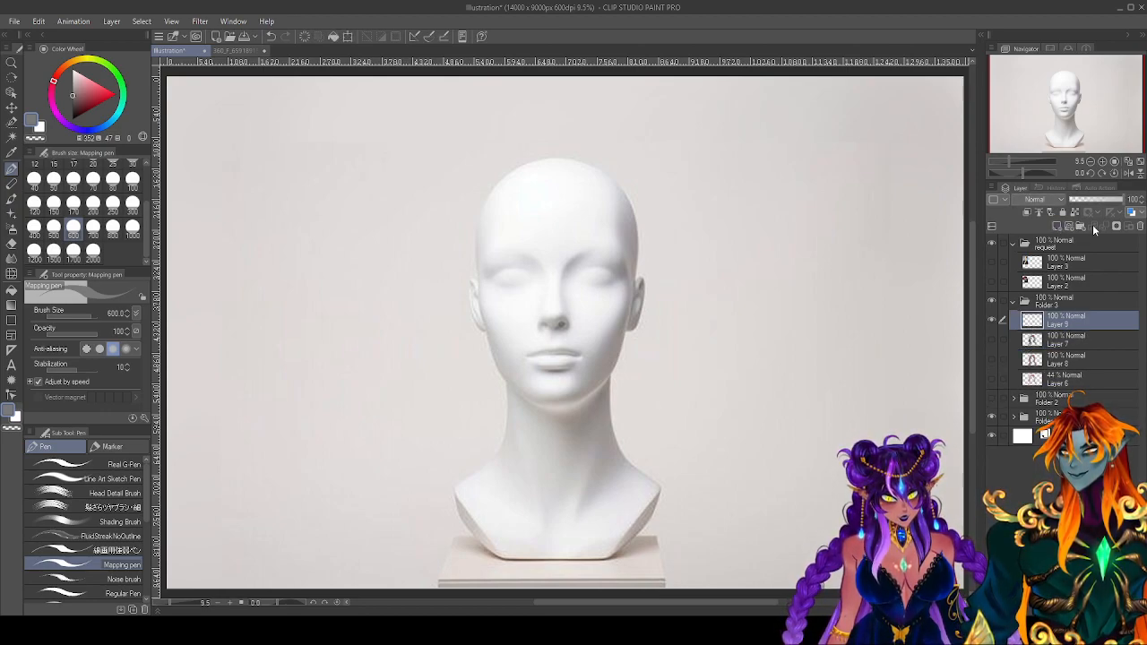
click(97, 106)
click(98, 103)
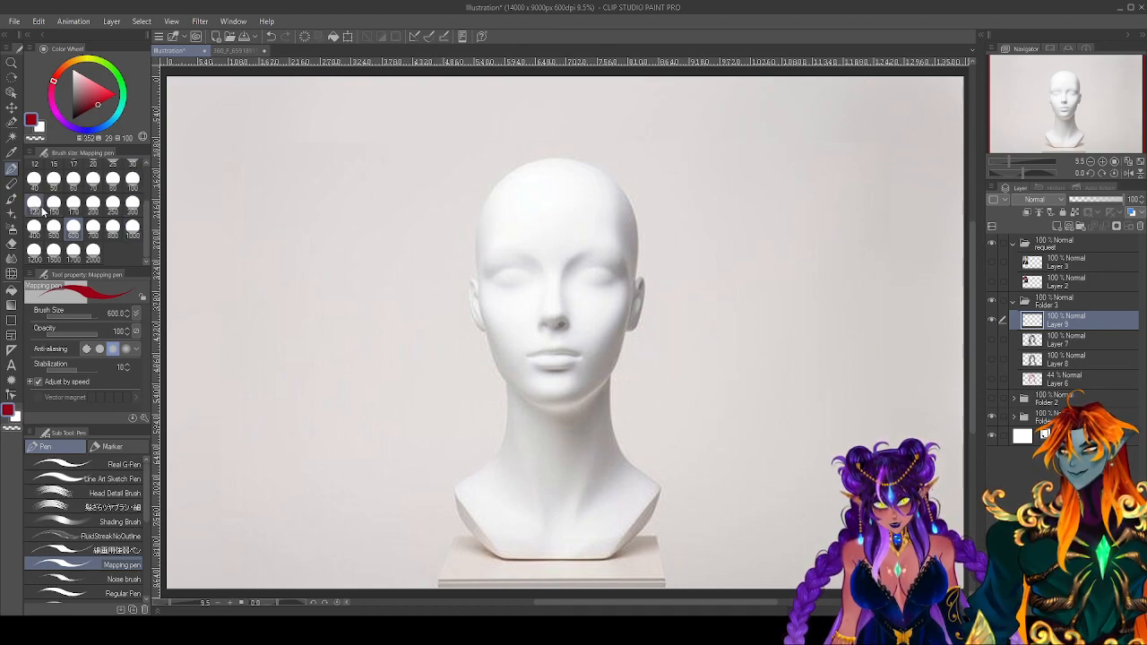
Set the Mapping pen size to 120 and sketch a centre parting with several strands curving down both sides of the head.
click(34, 203)
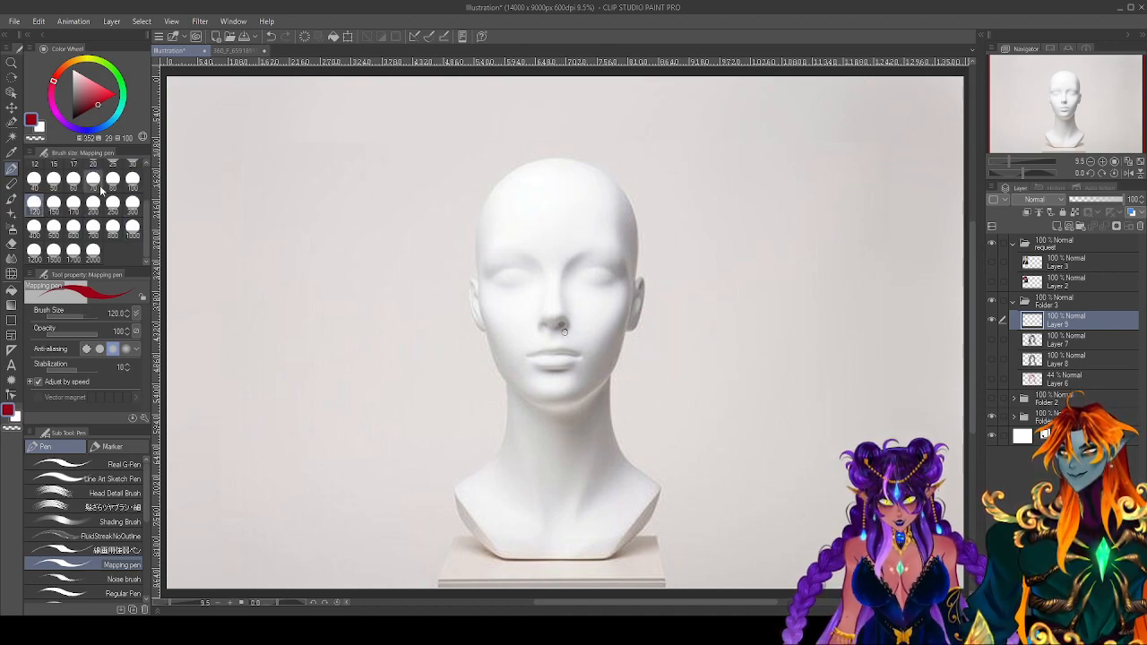
mouse_move(554, 158)
mouse_down()
mouse_move(554, 192)
mouse_move(590, 227)
mouse_move(649, 345)
mouse_up()
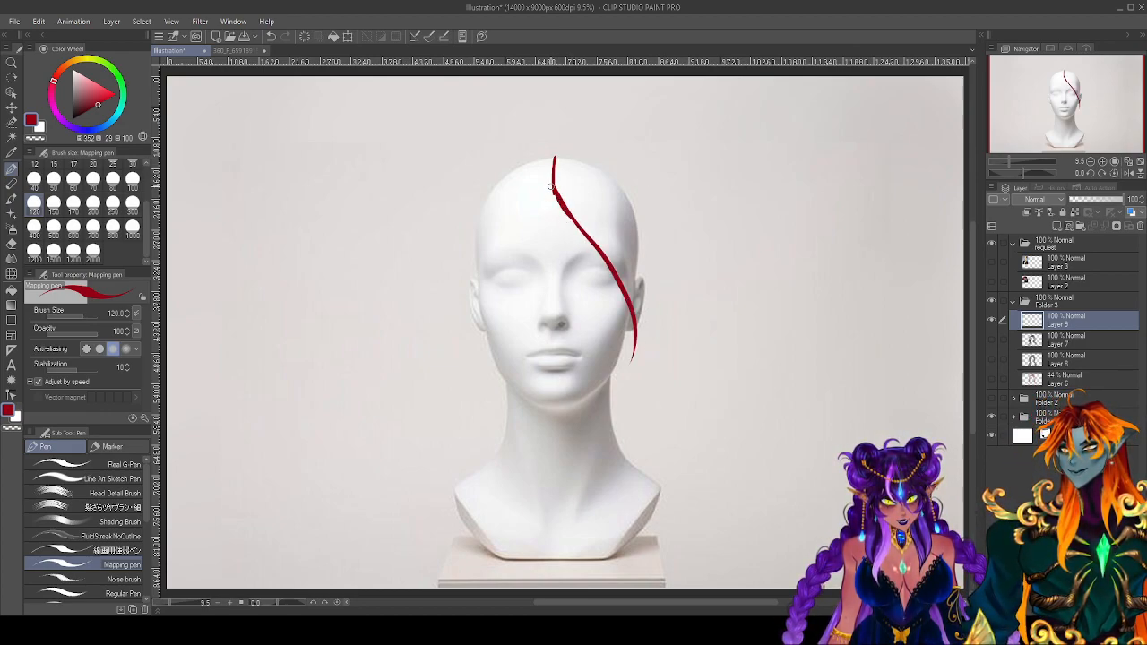
drag(553, 186, 491, 380)
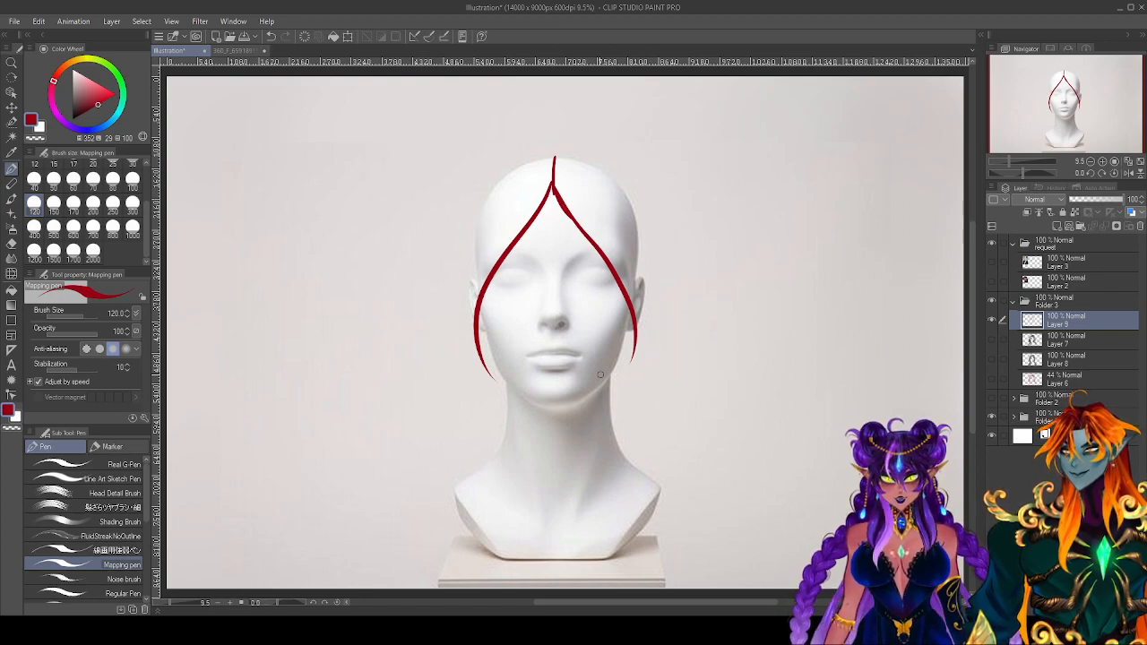
mouse_move(550, 163)
mouse_down()
mouse_move(466, 345)
mouse_move(493, 377)
mouse_up()
drag(547, 164, 486, 371)
drag(557, 167, 654, 352)
mouse_move(563, 162)
mouse_down()
mouse_move(660, 295)
mouse_move(648, 335)
mouse_up()
mouse_move(550, 156)
mouse_down()
mouse_move(501, 179)
mouse_move(450, 258)
mouse_move(527, 147)
mouse_move(454, 217)
mouse_move(446, 272)
mouse_move(670, 218)
mouse_up()
mouse_move(618, 160)
mouse_down()
mouse_move(654, 206)
mouse_move(662, 247)
mouse_up()
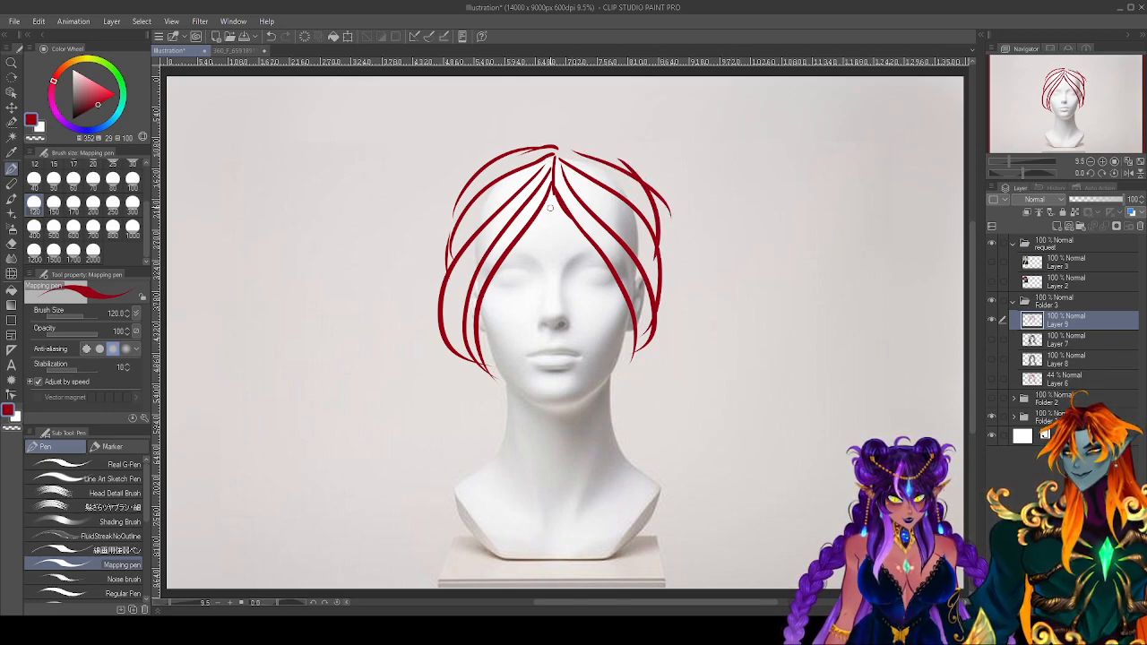
Draw a small upward arrow on the forehead pointing at the parting, and clear the whole sketch from the layer.
drag(550, 207, 548, 233)
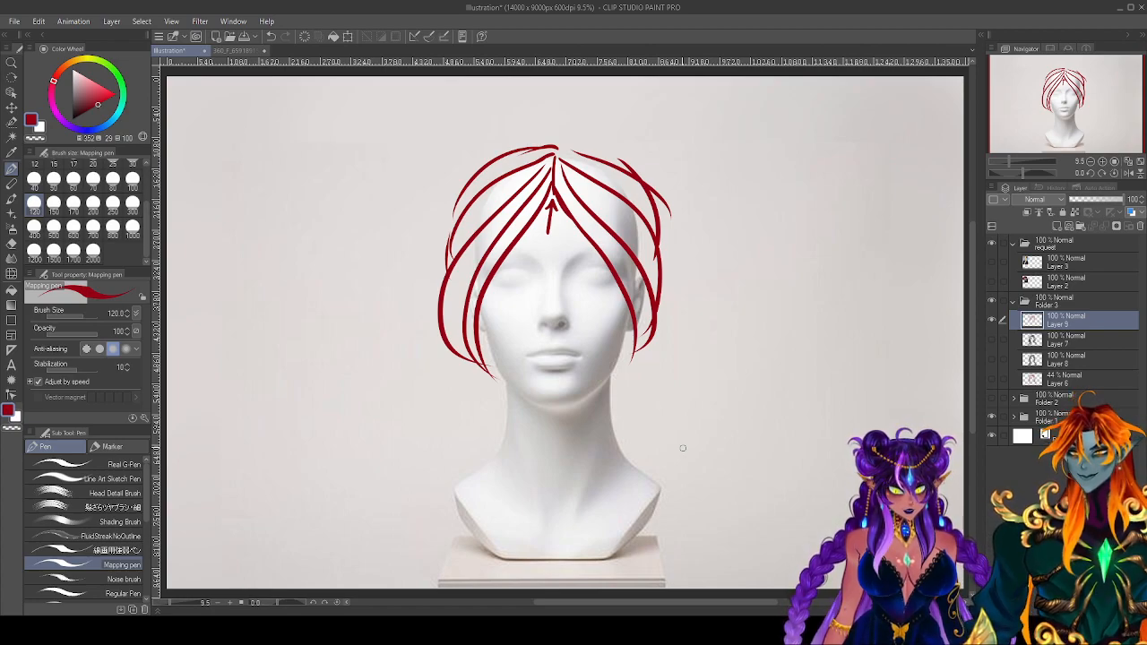
mouse_move(529, 148)
mouse_down()
mouse_move(628, 182)
mouse_move(520, 289)
mouse_move(475, 361)
mouse_move(500, 379)
mouse_move(580, 358)
mouse_move(641, 376)
mouse_up()
key(p)
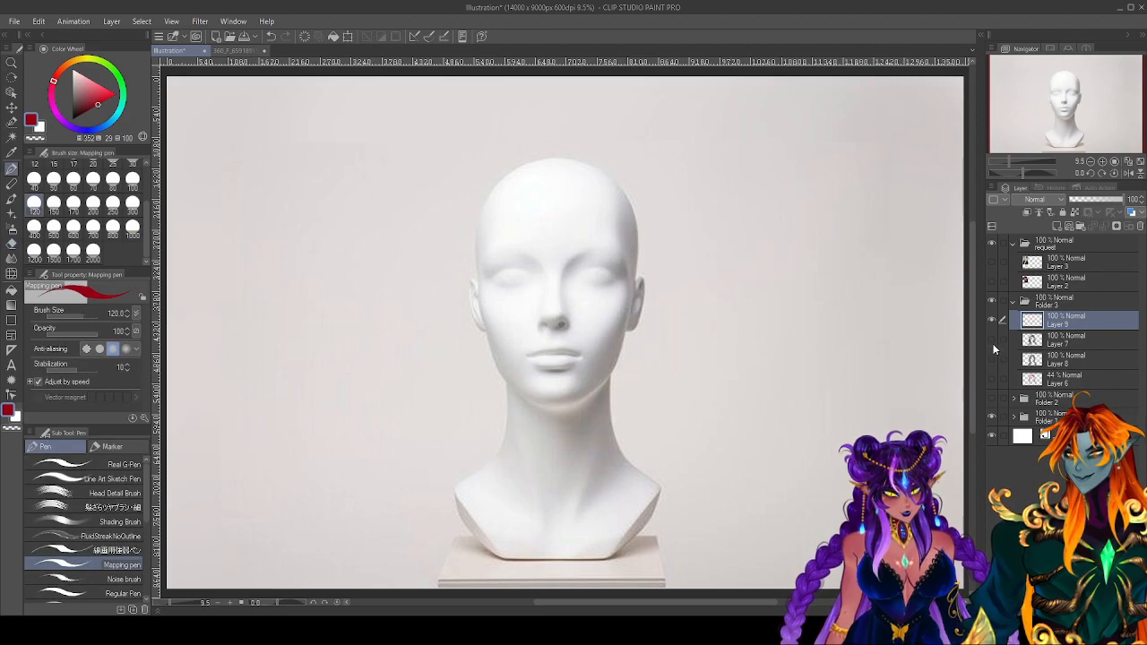
Sketch a small scribbled parting at the hairline with three strands sweeping outward down each side of the face.
click(992, 343)
click(992, 341)
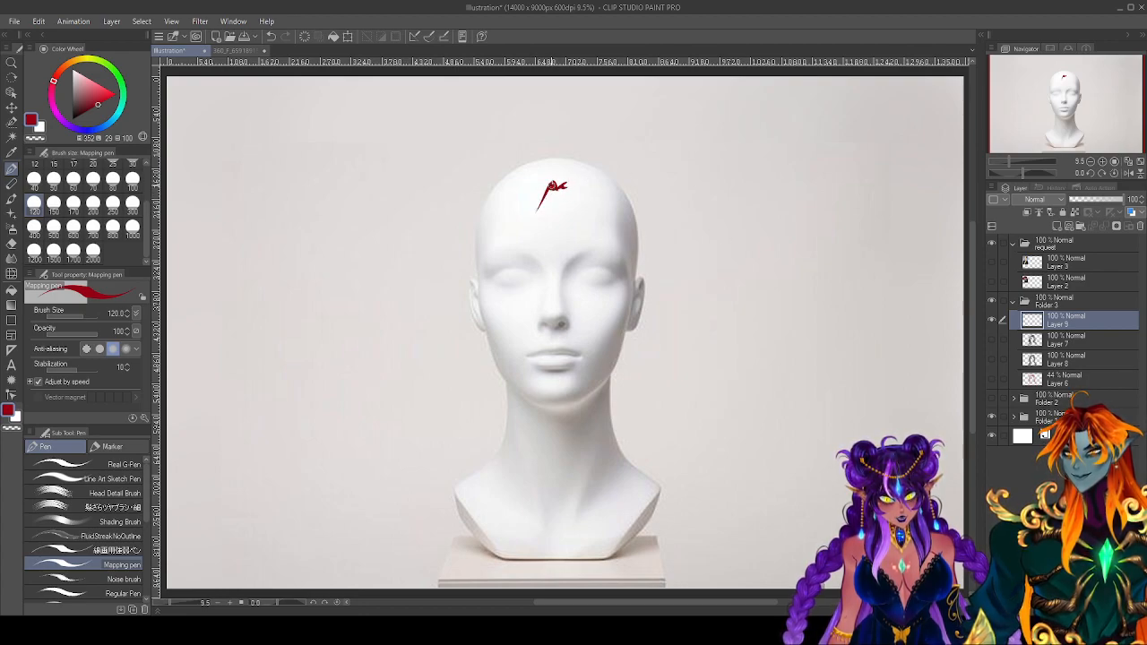
mouse_move(539, 205)
mouse_down()
mouse_move(450, 331)
mouse_move(470, 330)
mouse_move(464, 381)
mouse_up()
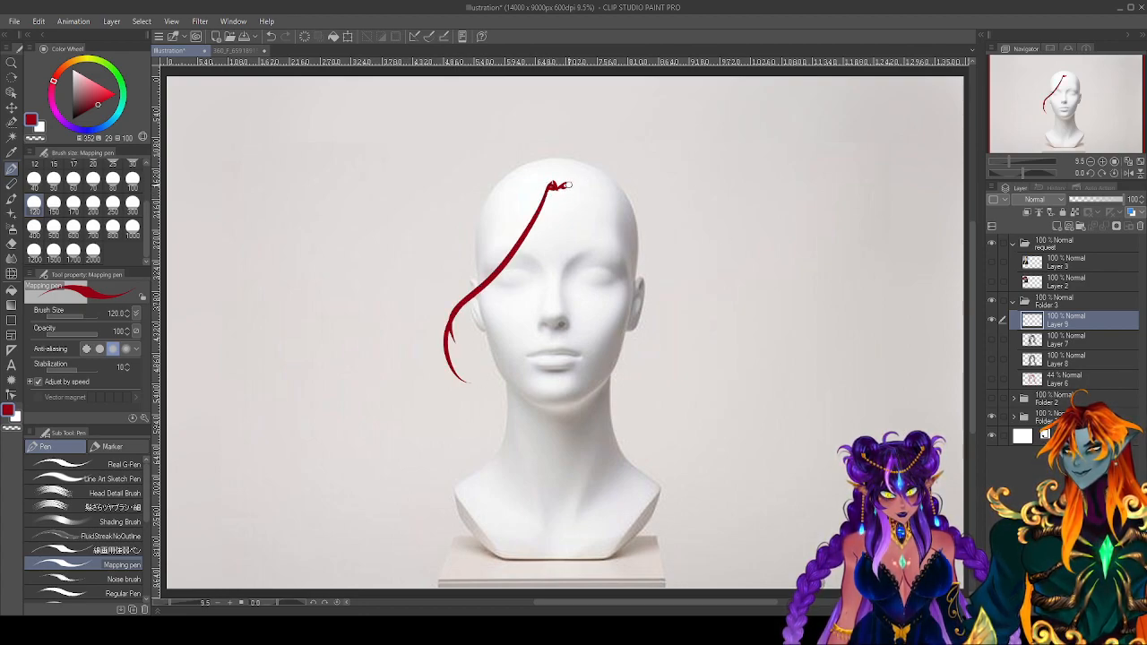
mouse_move(559, 183)
mouse_down()
mouse_move(651, 351)
mouse_move(637, 372)
mouse_up()
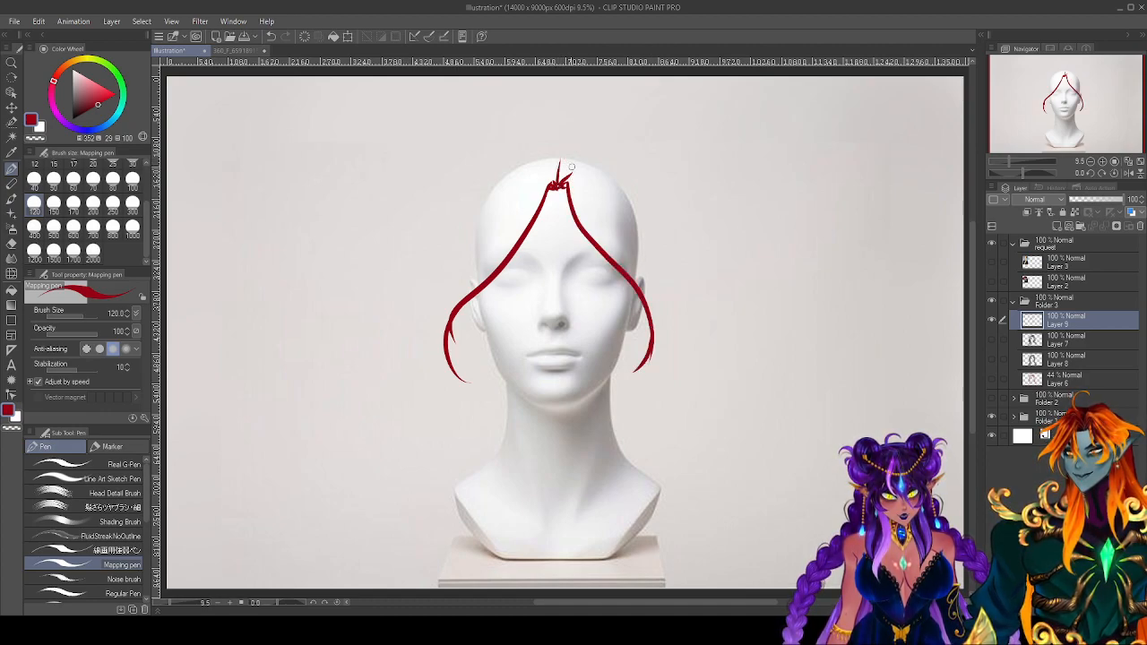
mouse_move(570, 168)
mouse_down()
mouse_move(557, 187)
mouse_move(582, 177)
mouse_move(662, 369)
mouse_up()
mouse_move(553, 177)
mouse_down()
mouse_move(481, 269)
mouse_move(437, 372)
mouse_move(500, 219)
mouse_move(430, 327)
mouse_move(435, 344)
mouse_up()
drag(582, 167, 668, 340)
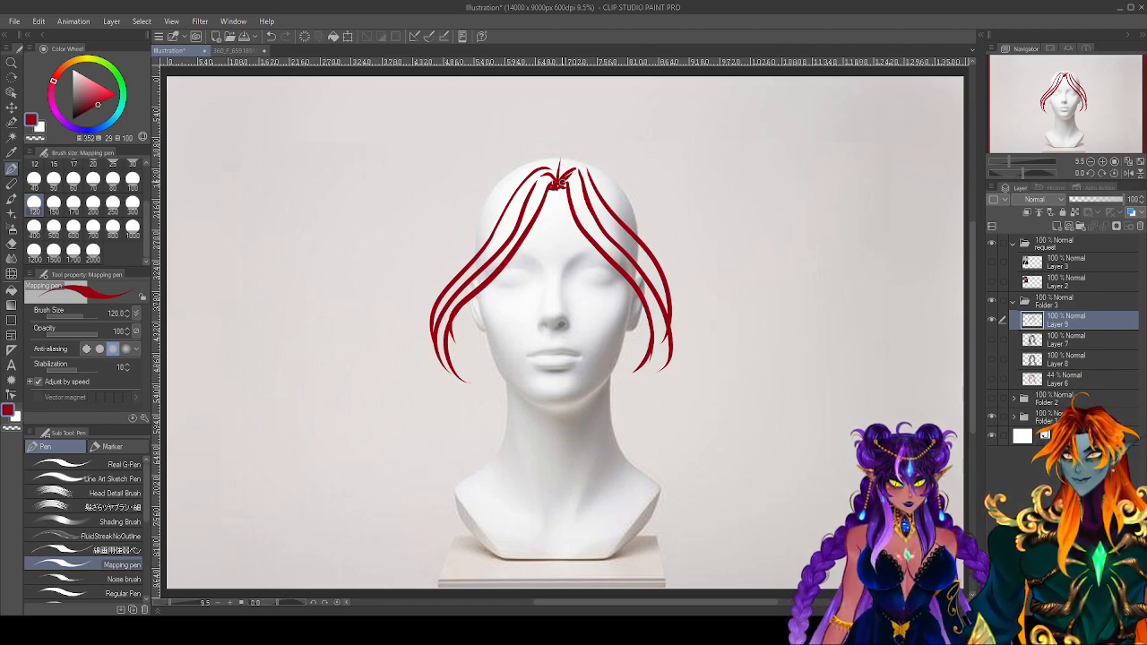
On a new layer in Folder 3, sketch a straight centre parting with one strand per side, and switch visibility back to the previous sketch.
click(992, 320)
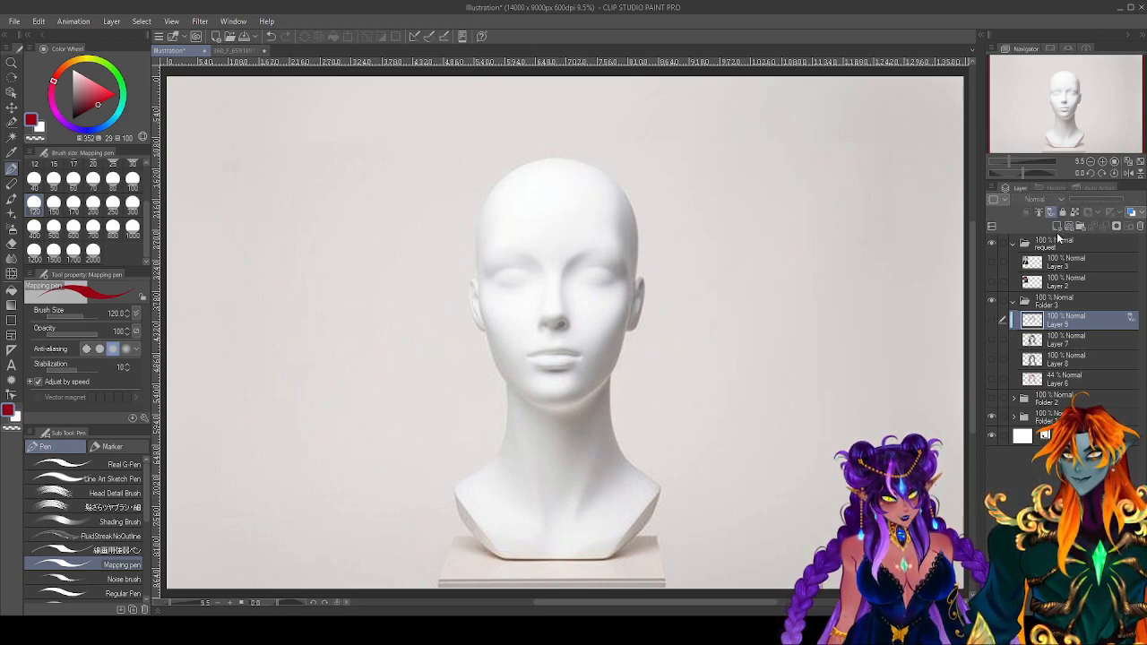
click(1063, 213)
drag(558, 163, 489, 376)
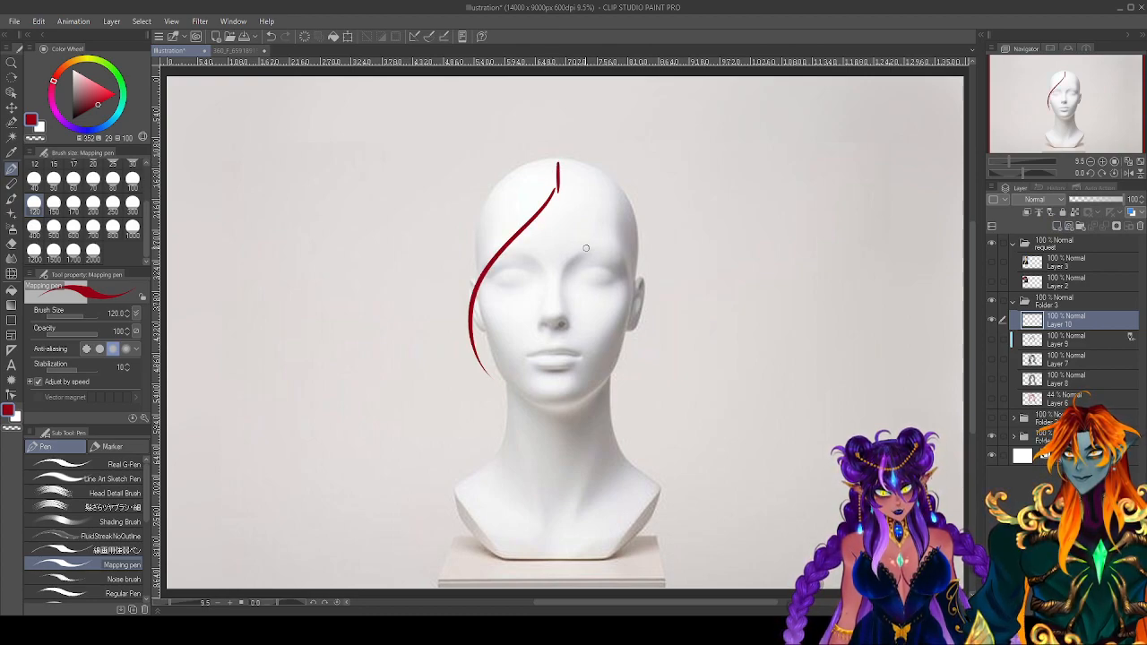
mouse_move(558, 186)
mouse_down()
mouse_move(635, 280)
mouse_move(631, 354)
mouse_up()
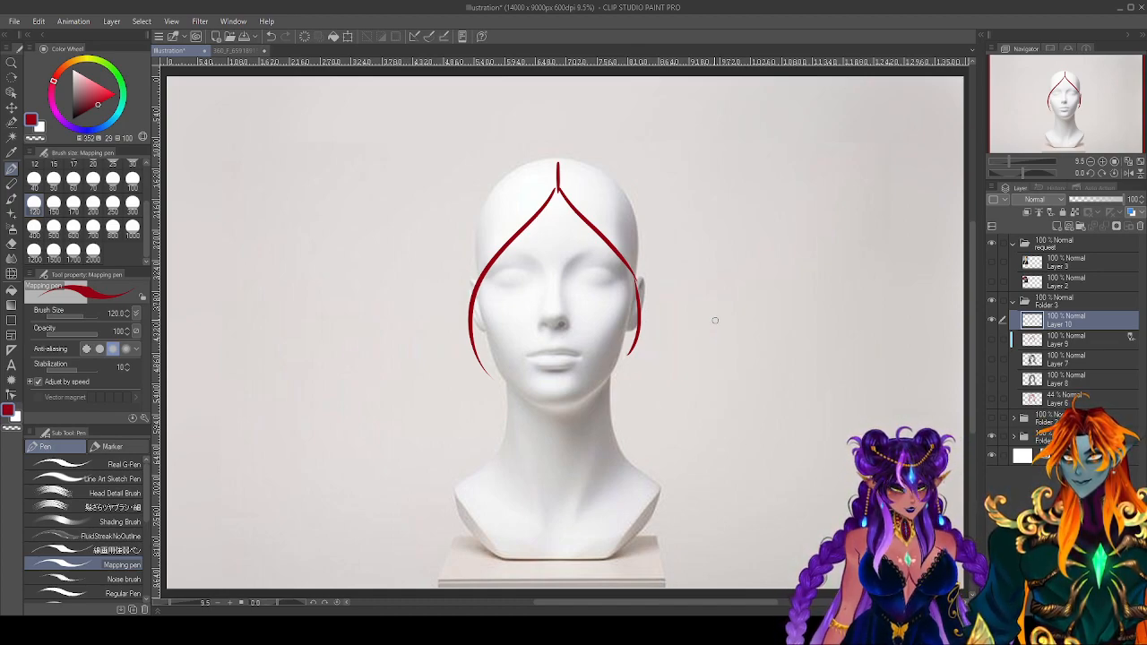
click(991, 339)
click(992, 321)
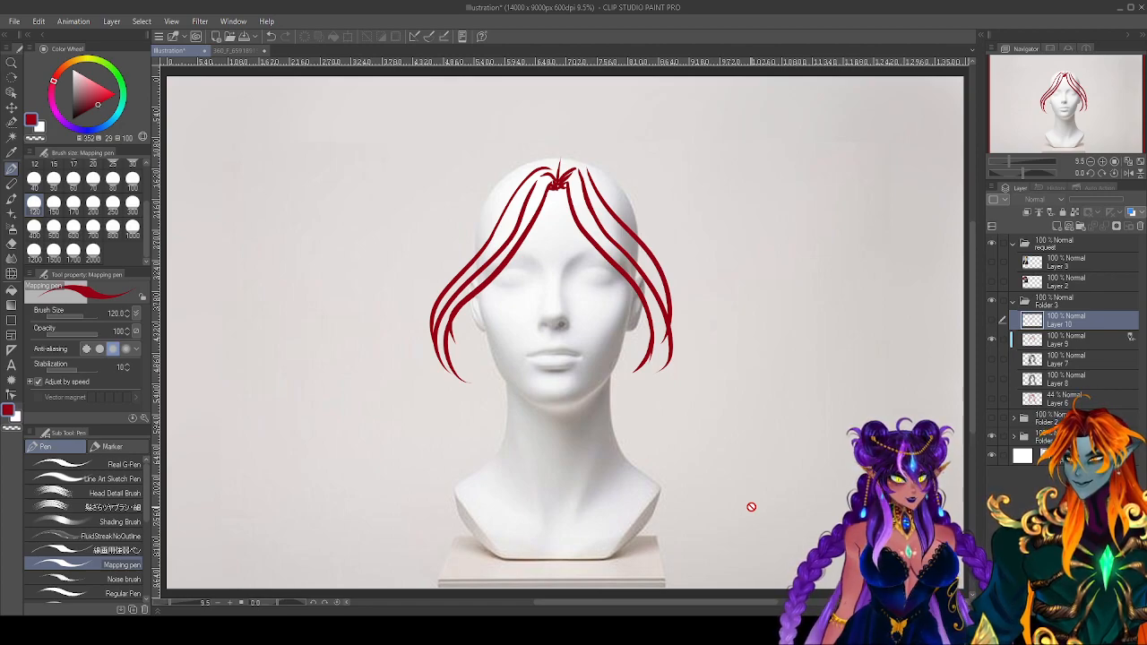
Briefly view the short bun hairstyle in Folder 2 with Folder 3 hidden, and show Folder 3's strand sketch again.
click(992, 302)
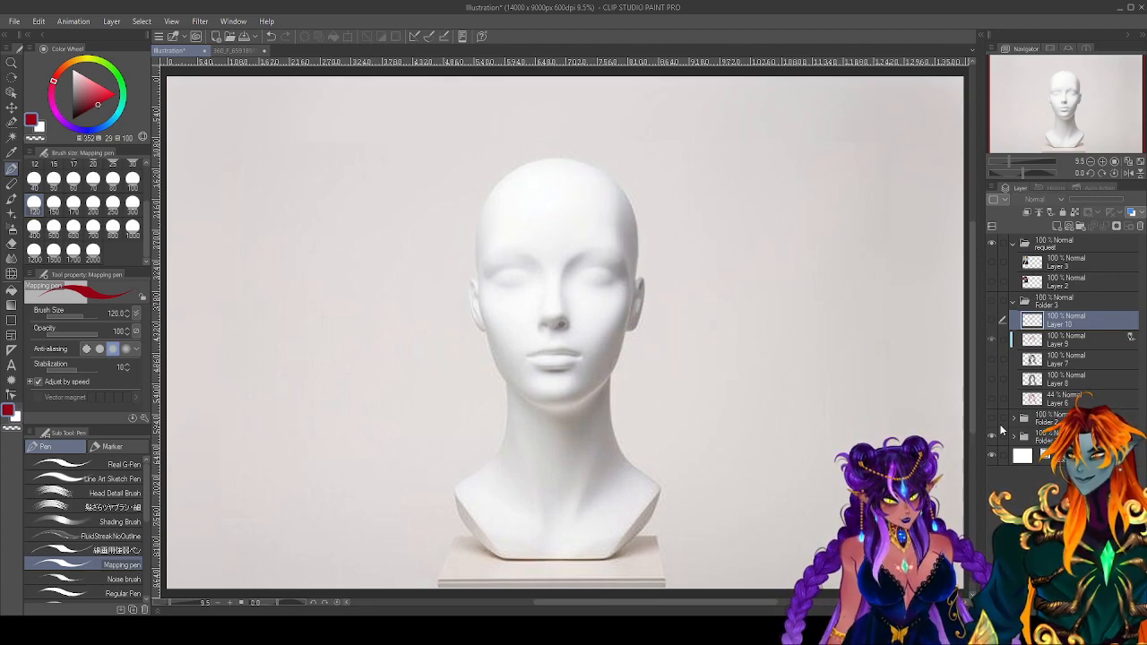
click(992, 434)
click(991, 434)
click(990, 417)
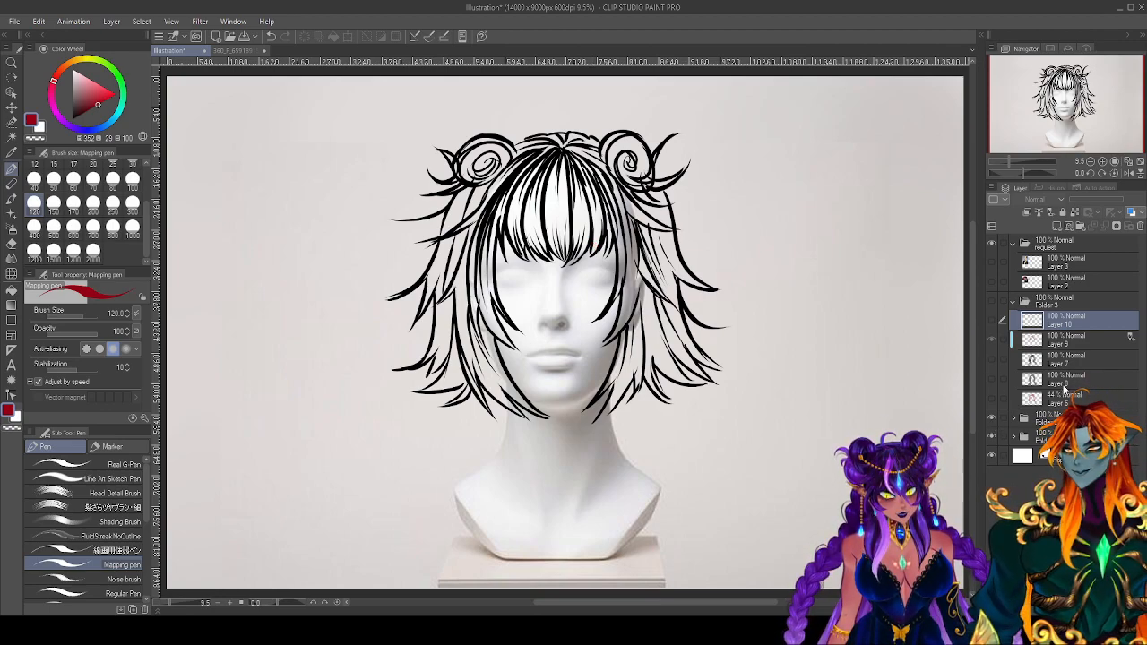
click(992, 418)
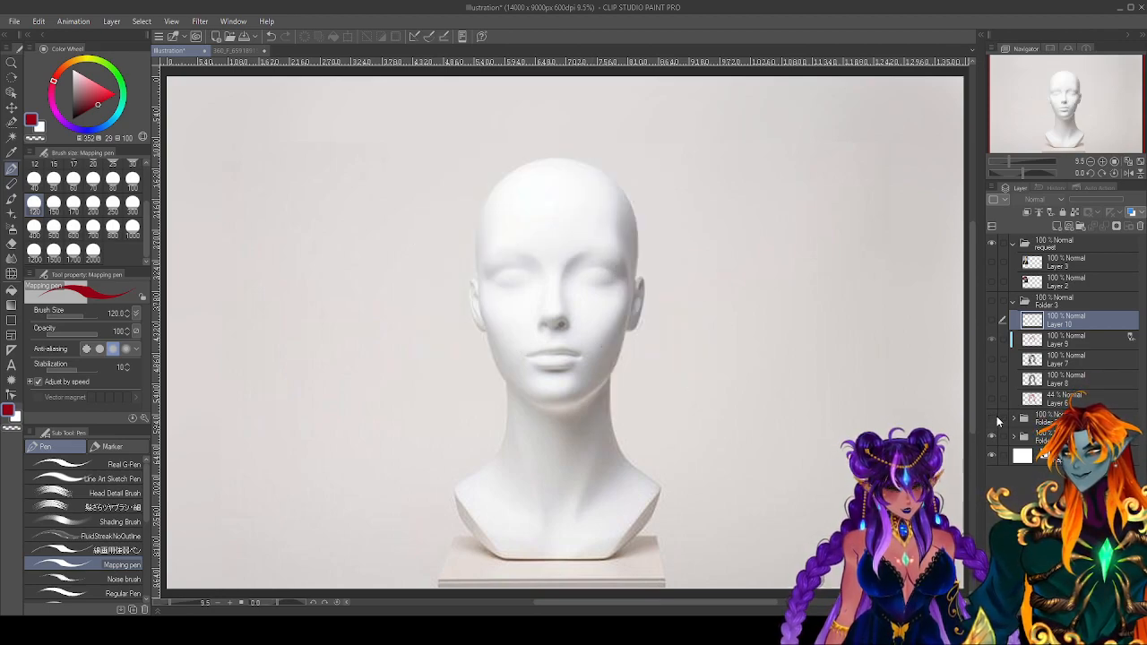
click(992, 338)
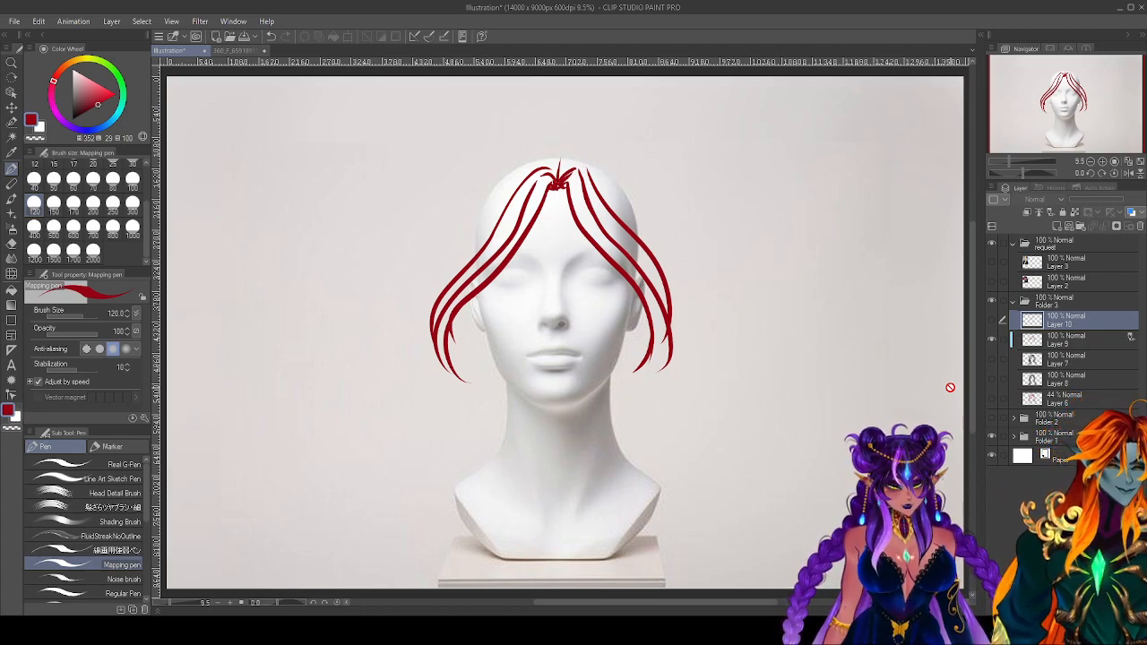
On Layer 9, sketch a simple figure beside the mannequin with an oval head, a central body line, a boxy torso and hips.
click(1072, 340)
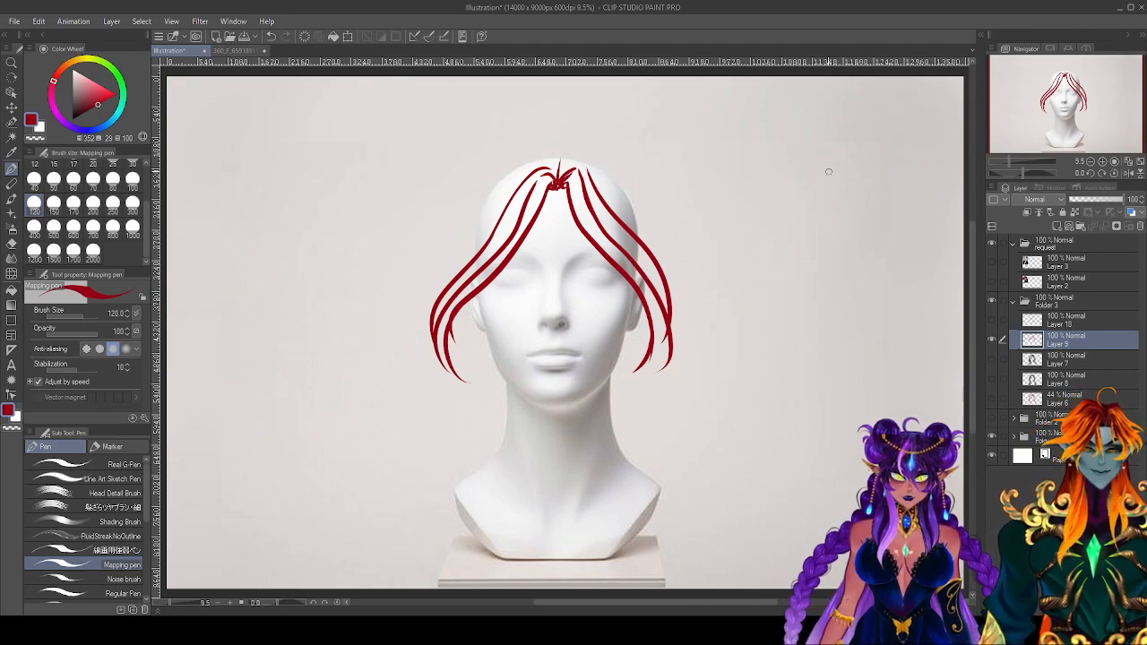
mouse_move(816, 159)
mouse_down()
mouse_move(816, 193)
mouse_move(841, 162)
mouse_move(831, 148)
mouse_up()
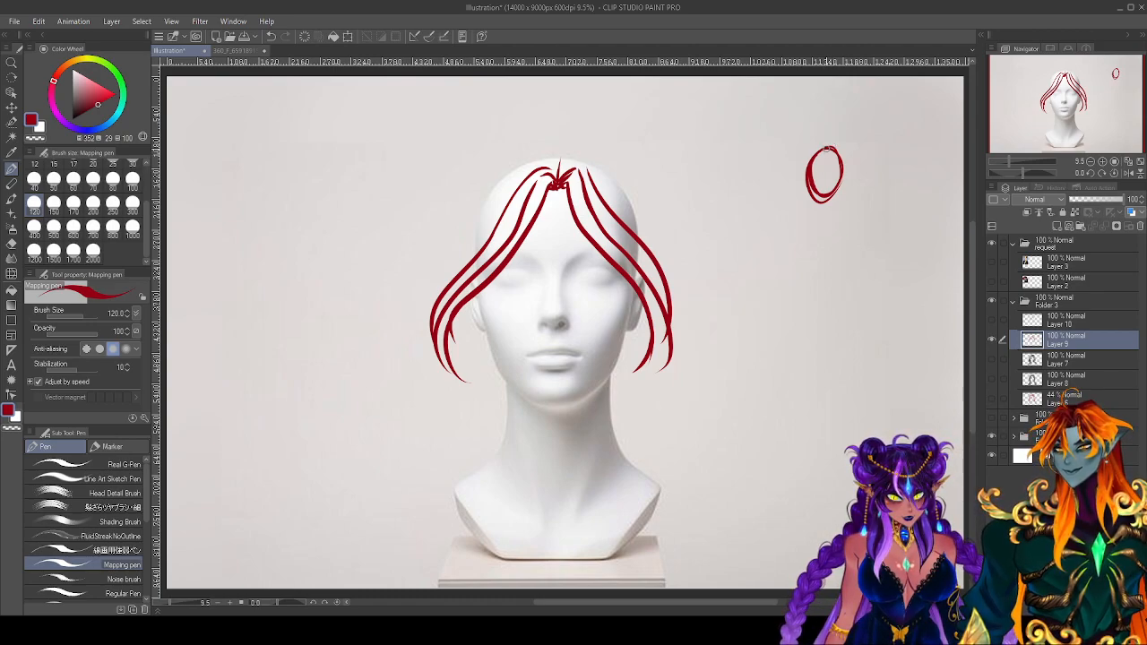
drag(810, 179, 830, 147)
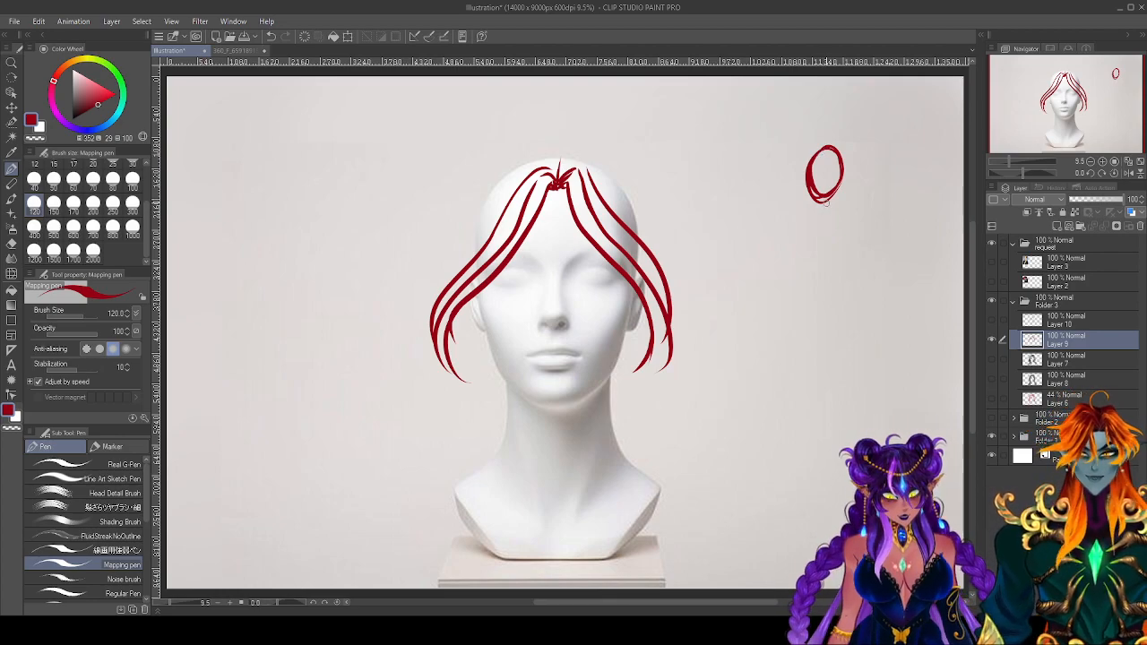
drag(823, 198, 822, 455)
mouse_move(800, 232)
mouse_down()
mouse_move(833, 230)
mouse_move(843, 297)
mouse_move(801, 293)
mouse_up()
drag(802, 292, 842, 292)
mouse_move(804, 242)
mouse_down()
mouse_move(800, 229)
mouse_move(847, 231)
mouse_up()
mouse_move(805, 324)
mouse_down()
mouse_move(840, 328)
mouse_move(821, 368)
mouse_up()
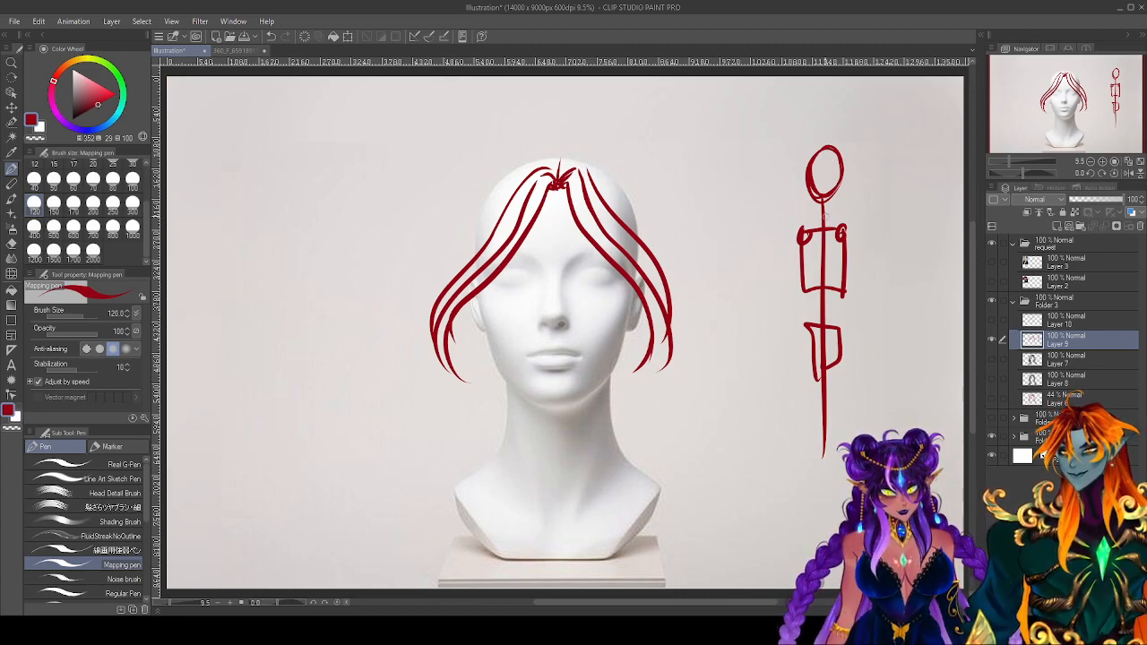
Draw direction arrows beside the figure and one long S-shaped strand flowing from its head across the hips.
mouse_move(881, 116)
mouse_down()
mouse_move(883, 161)
mouse_move(899, 145)
mouse_up()
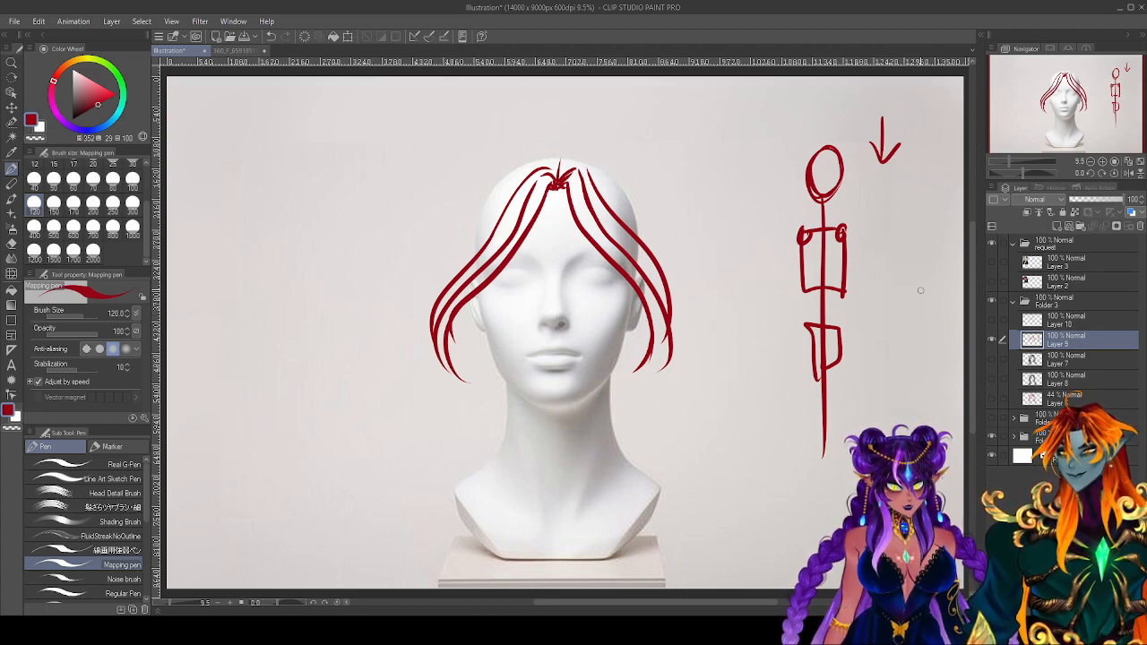
mouse_move(955, 183)
mouse_down()
mouse_move(910, 204)
mouse_move(923, 213)
mouse_up()
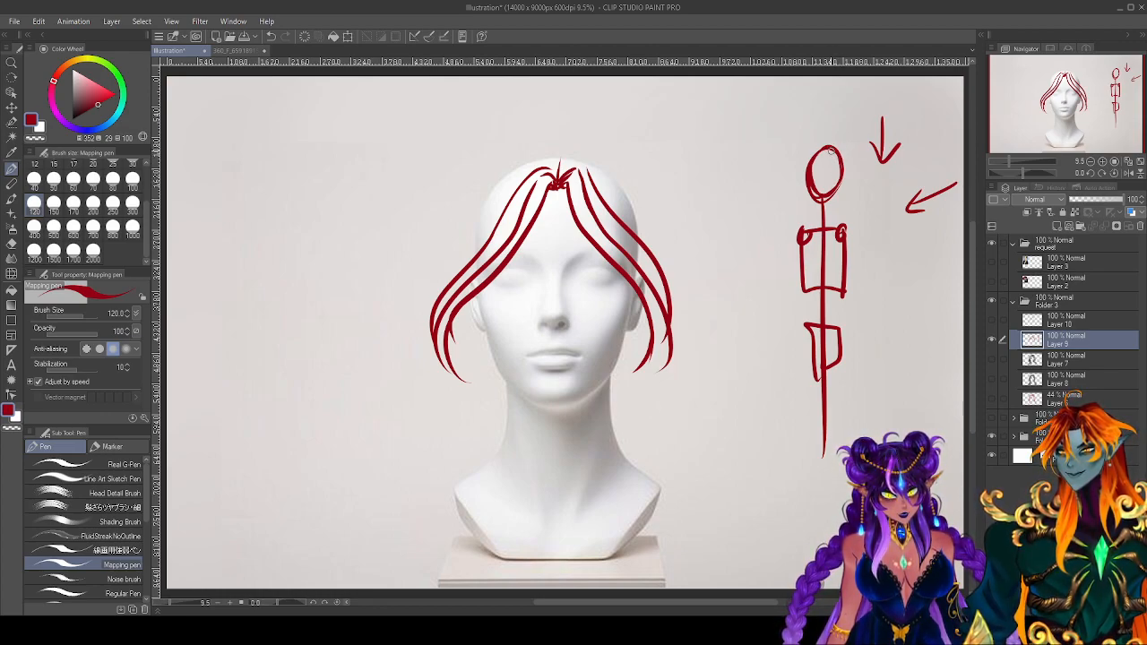
mouse_move(842, 148)
mouse_down()
mouse_move(842, 212)
mouse_move(856, 235)
mouse_move(832, 326)
mouse_move(736, 395)
mouse_up()
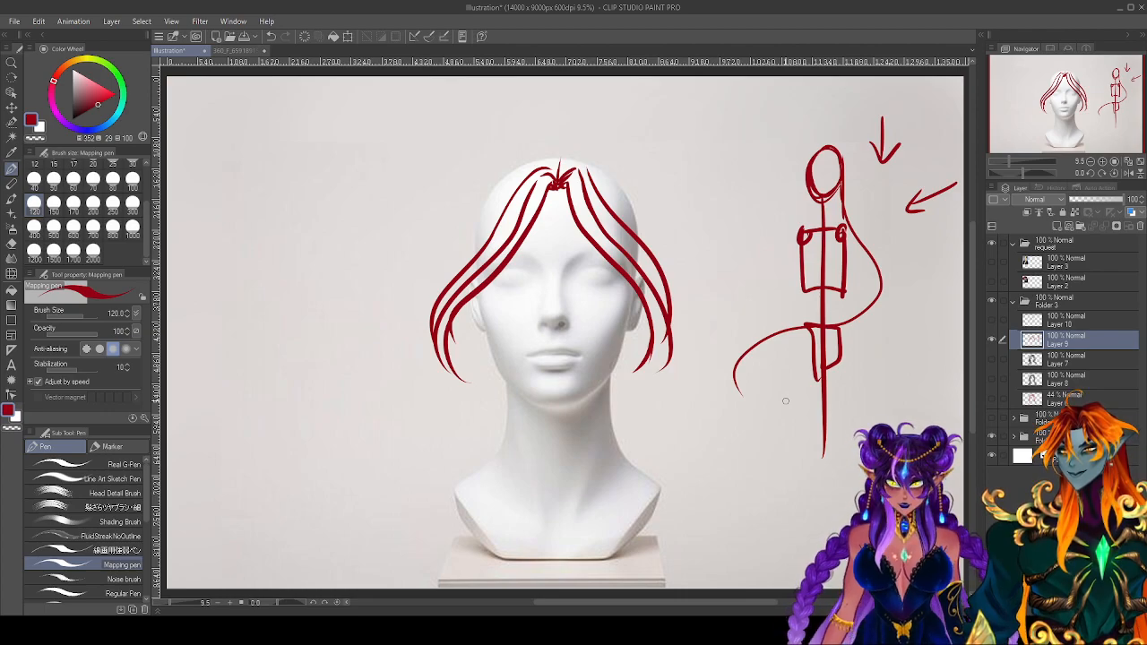
mouse_move(938, 290)
mouse_down()
mouse_move(891, 285)
mouse_move(896, 297)
mouse_up()
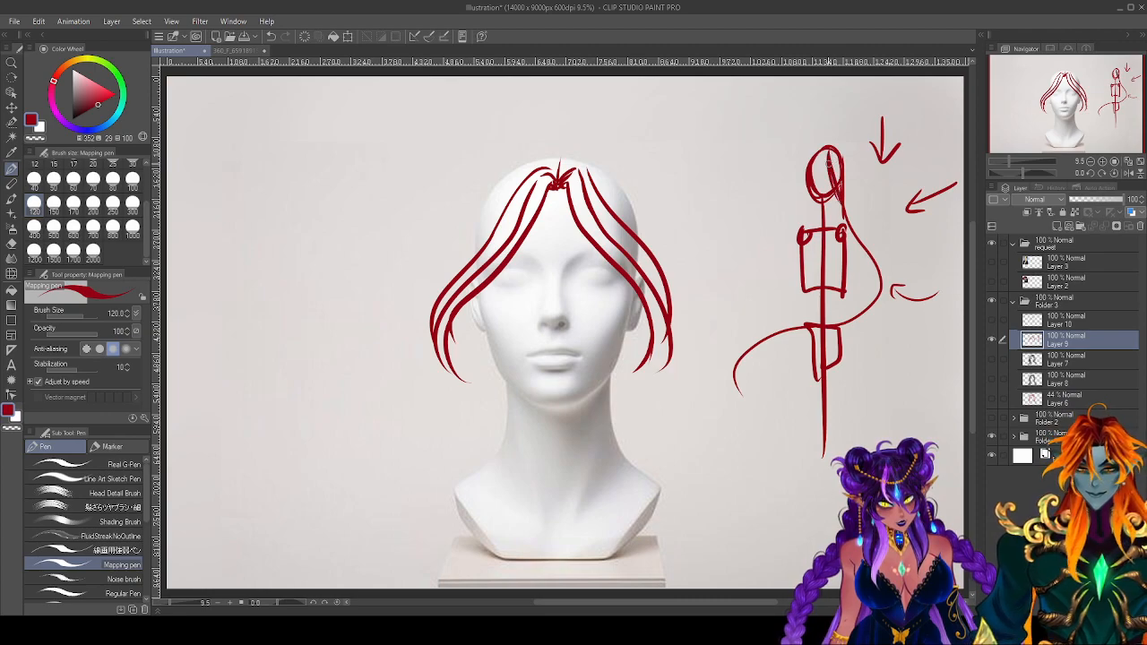
Sketch hair around the figure's head and build up the long flowing lock with strands following the S-curve.
mouse_move(818, 152)
mouse_down()
mouse_move(821, 183)
mouse_move(854, 207)
mouse_up()
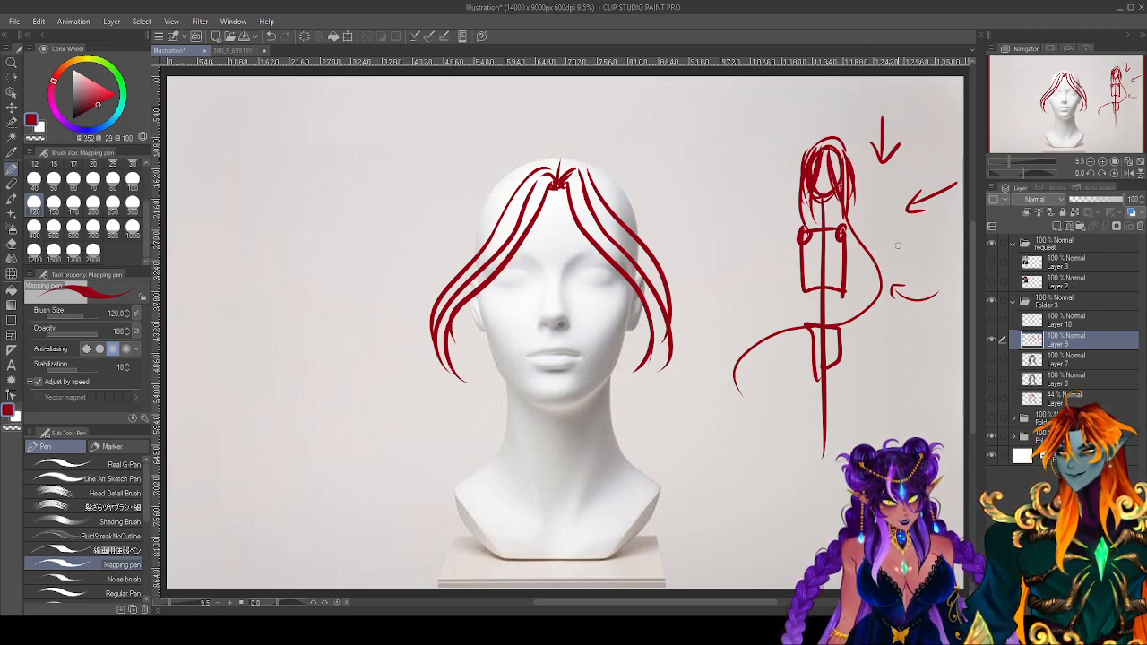
drag(885, 289, 733, 387)
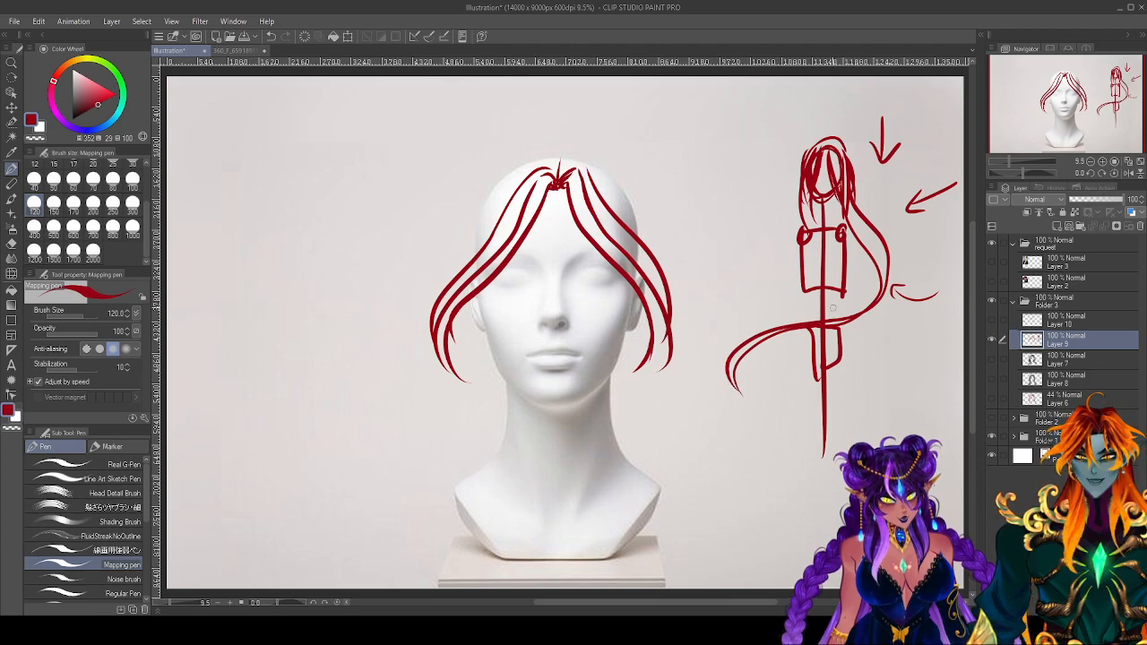
drag(883, 287, 730, 385)
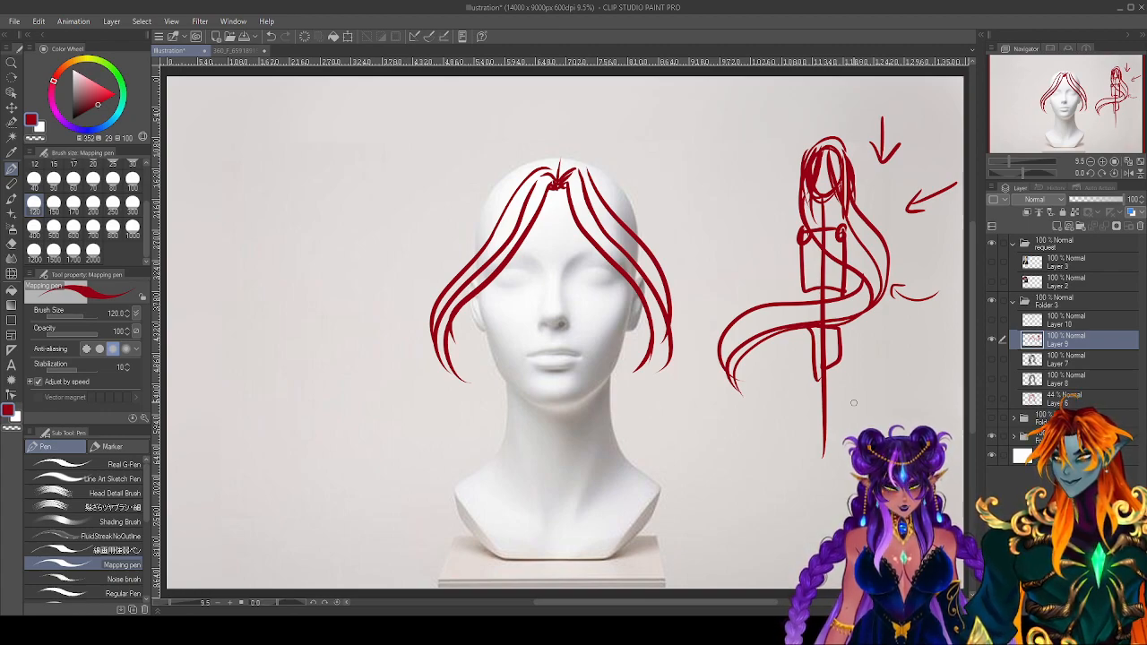
mouse_move(859, 205)
mouse_down()
mouse_move(903, 258)
mouse_move(872, 284)
mouse_move(780, 296)
mouse_move(715, 333)
mouse_move(757, 371)
mouse_up()
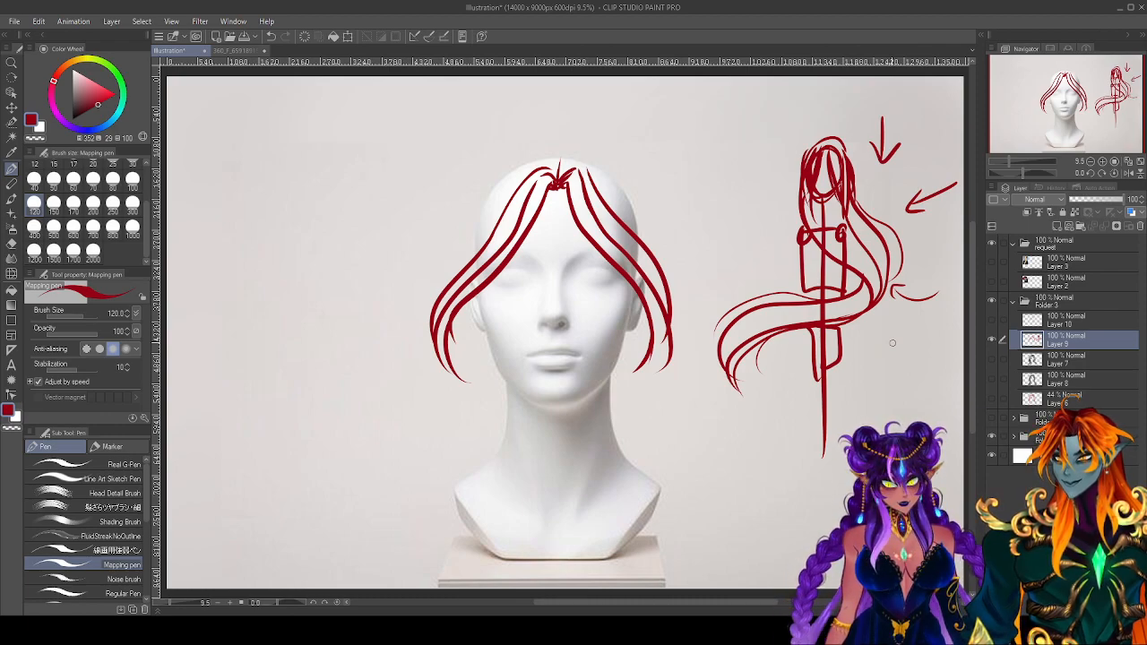
Add thin loose wisps around the figure's head and along the outer edges of the flowing lock.
drag(816, 142, 789, 219)
drag(810, 144, 781, 192)
mouse_move(850, 179)
mouse_down()
mouse_move(909, 227)
mouse_move(856, 283)
mouse_move(923, 248)
mouse_up()
mouse_move(838, 292)
mouse_down()
mouse_move(773, 295)
mouse_move(736, 383)
mouse_up()
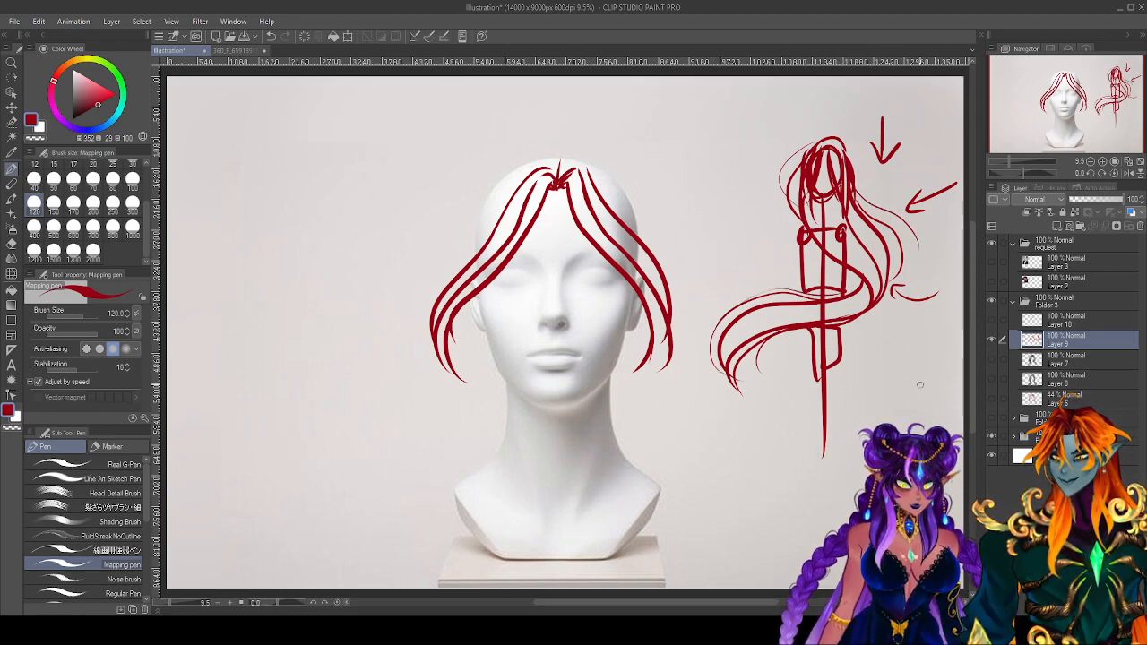
Hide the figure sketch's layer and Folder 3, and collapse that folder.
click(991, 340)
click(991, 300)
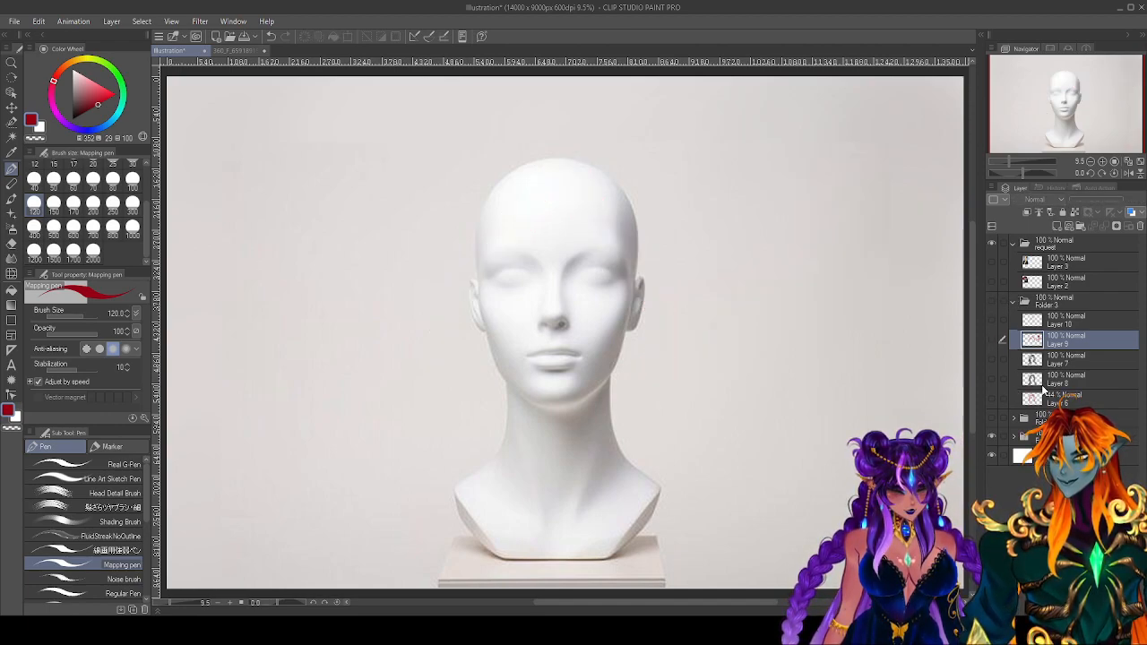
click(1015, 299)
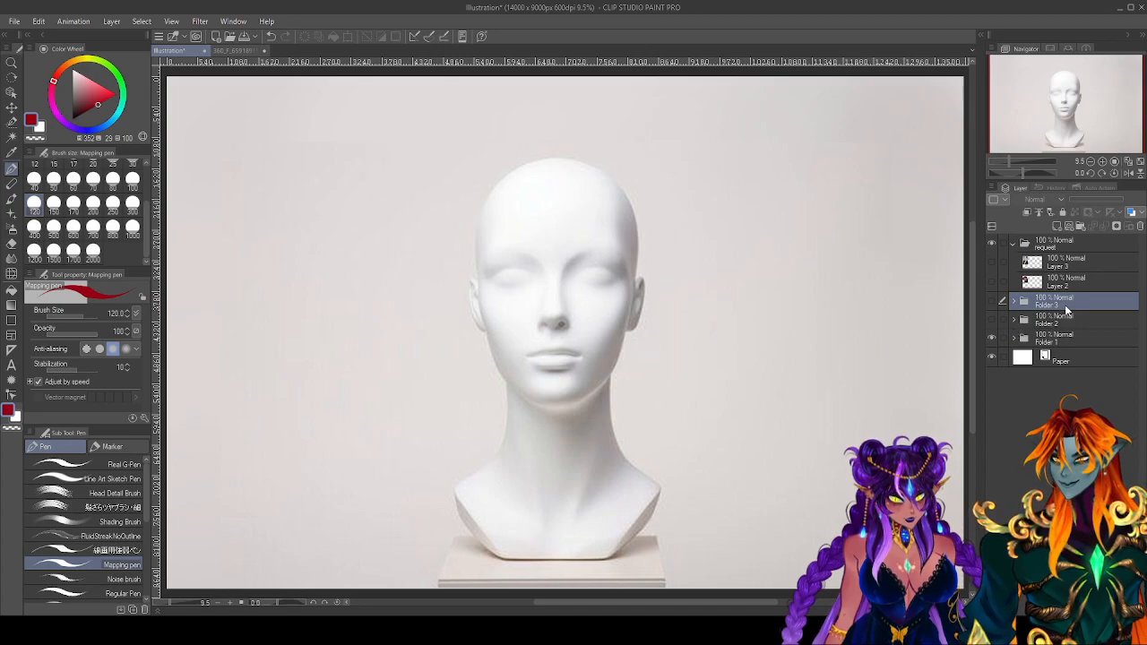
Create a new folder containing an empty layer above Folder 3, and show the portrait reference photo on Layer 3.
click(1057, 226)
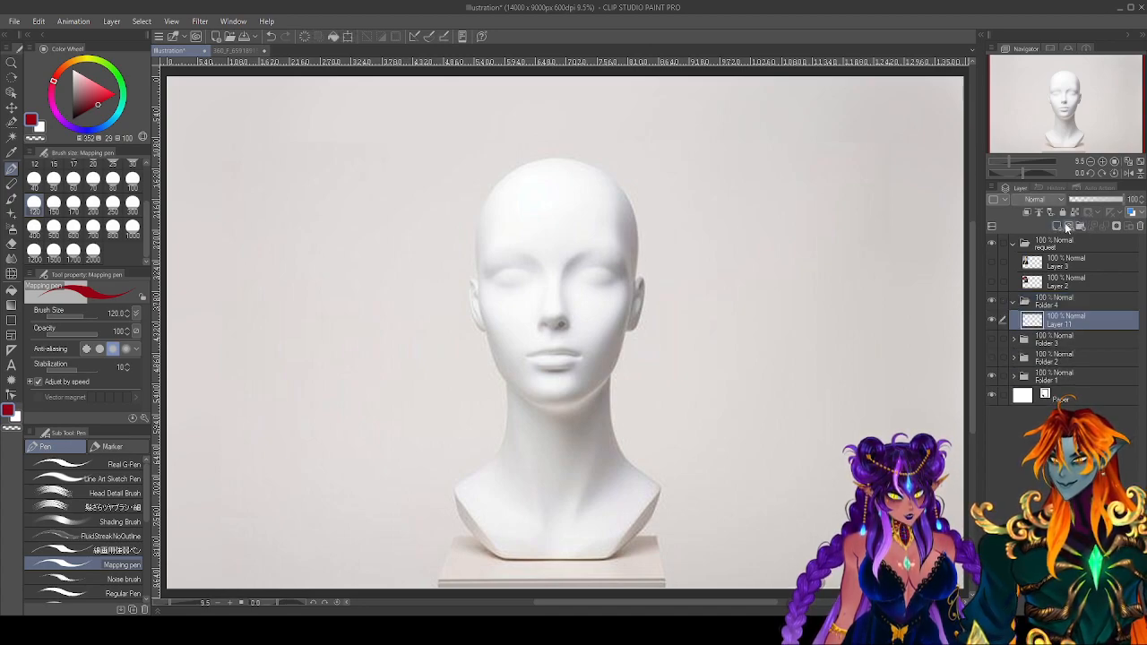
click(991, 261)
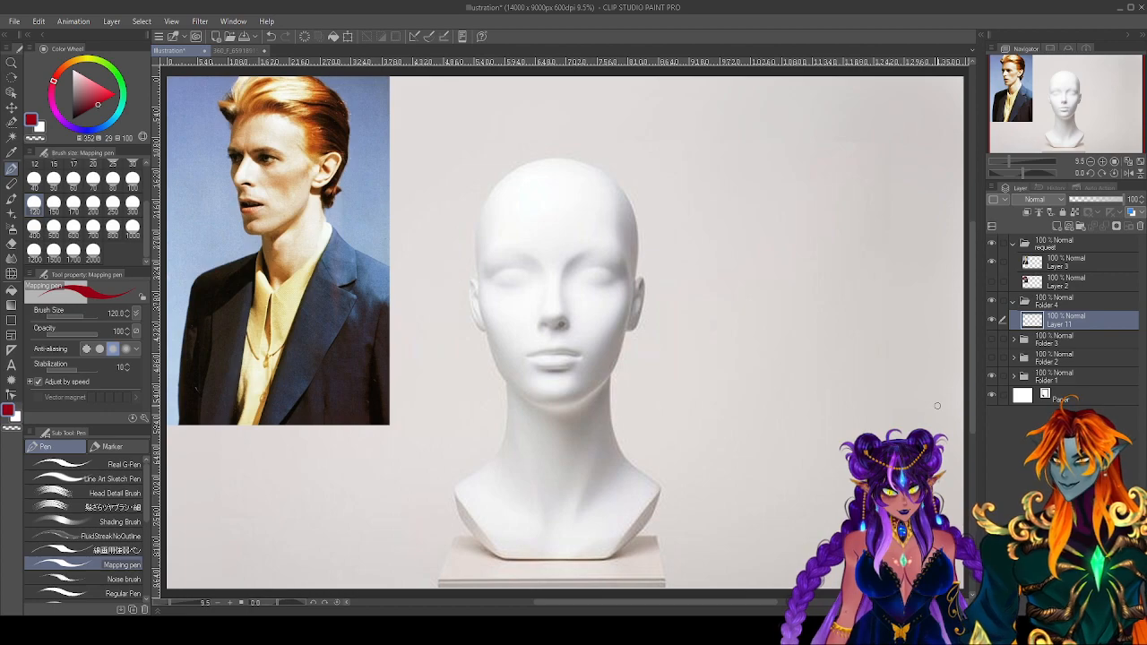
Add a new layer above Layer 3 and trace the portrait's hairline, swept-back strands and nape hair in dark red.
click(1078, 261)
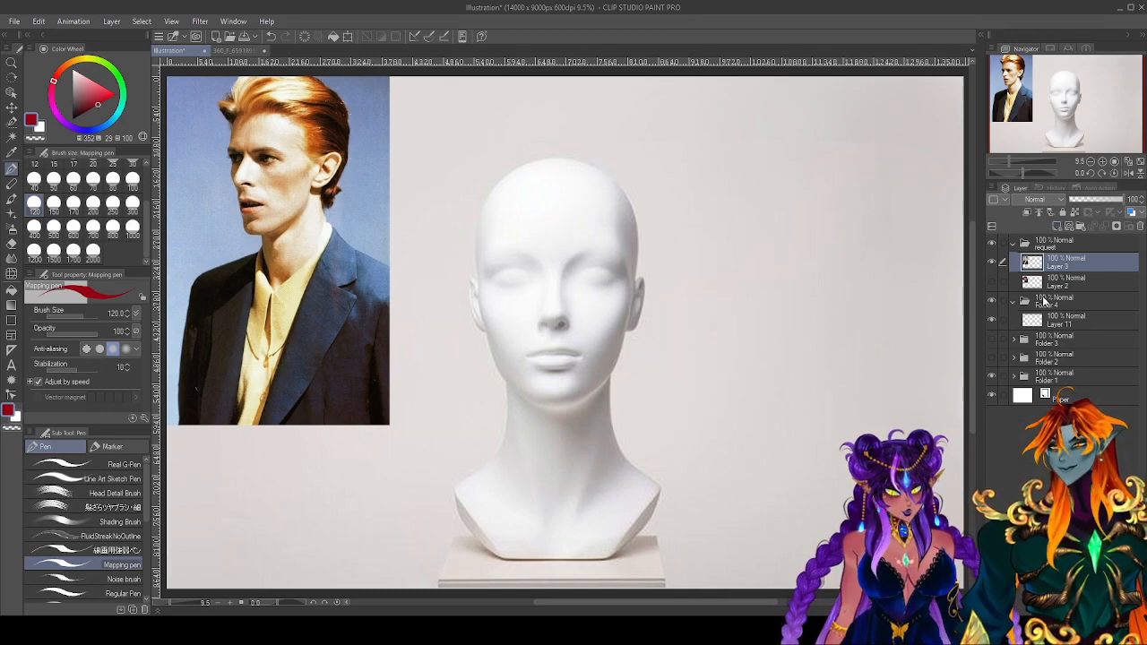
click(1058, 226)
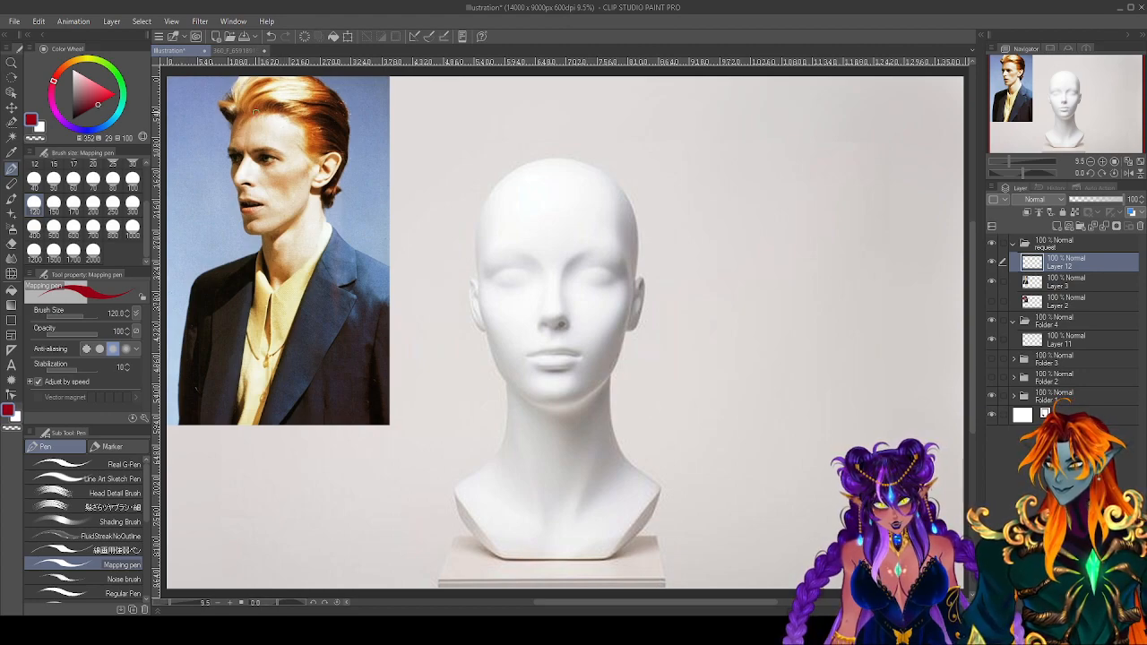
mouse_move(244, 117)
mouse_down()
mouse_move(253, 104)
mouse_move(276, 113)
mouse_up()
mouse_move(311, 165)
mouse_down()
mouse_move(299, 123)
mouse_move(238, 117)
mouse_move(327, 109)
mouse_move(352, 141)
mouse_move(313, 152)
mouse_up()
mouse_move(257, 108)
mouse_down()
mouse_move(268, 86)
mouse_move(340, 97)
mouse_move(351, 118)
mouse_move(263, 78)
mouse_move(242, 98)
mouse_move(251, 77)
mouse_up()
drag(217, 113, 231, 94)
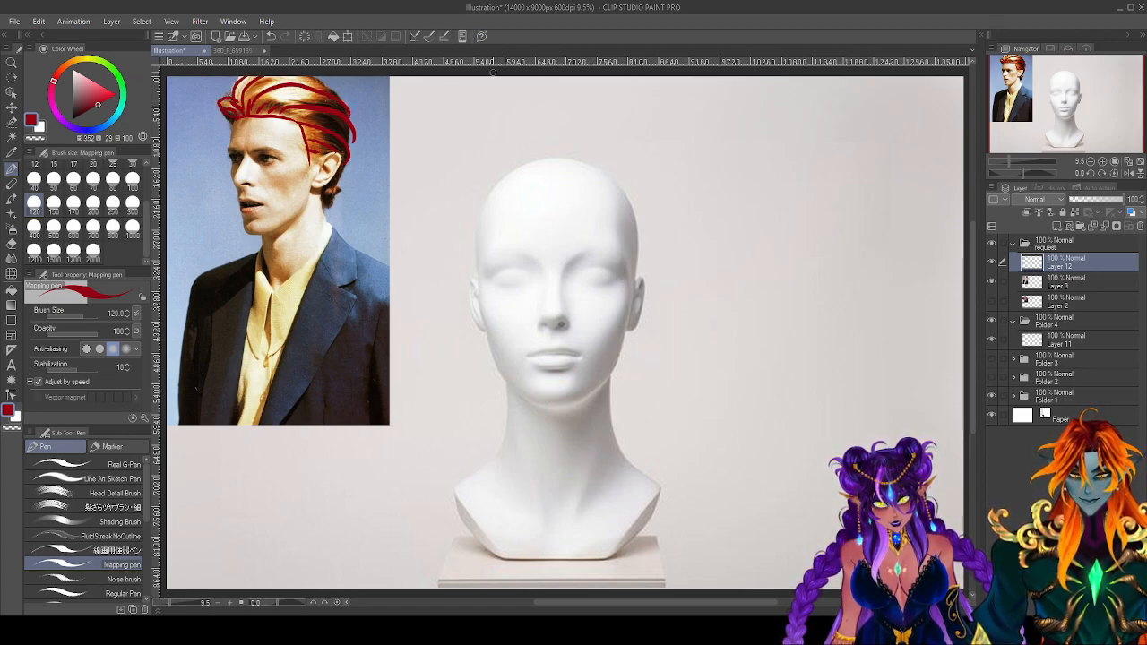
drag(334, 167, 342, 210)
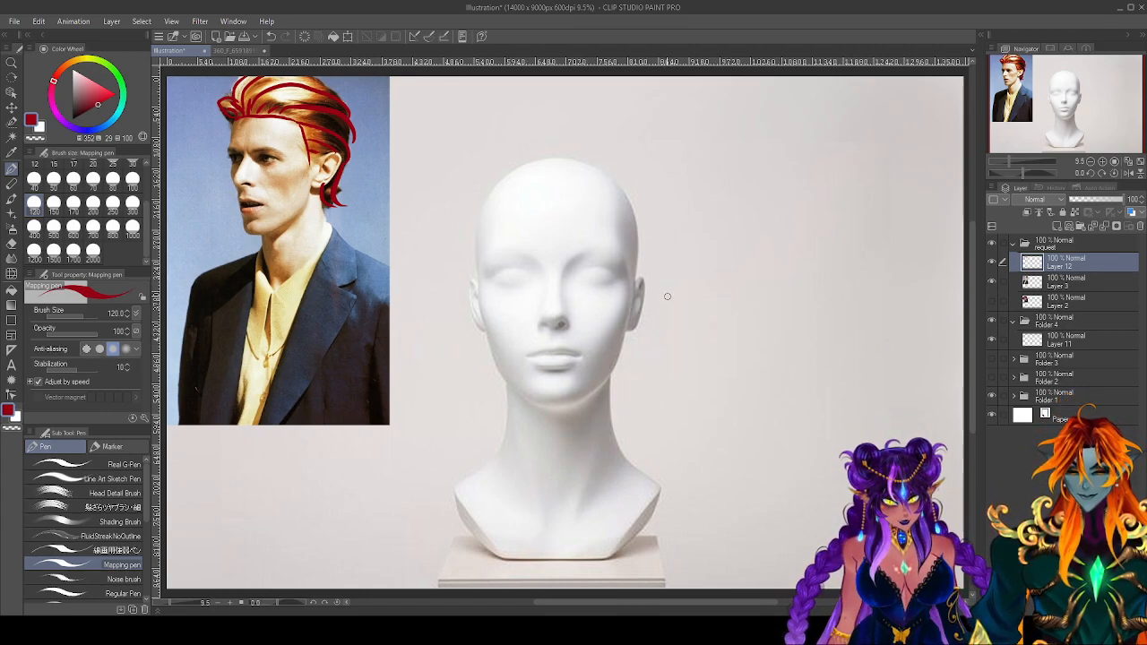
On Layer 11, sketch the mannequin's hairline in dark red, with a central widow's peak and lines down both temples.
click(1077, 349)
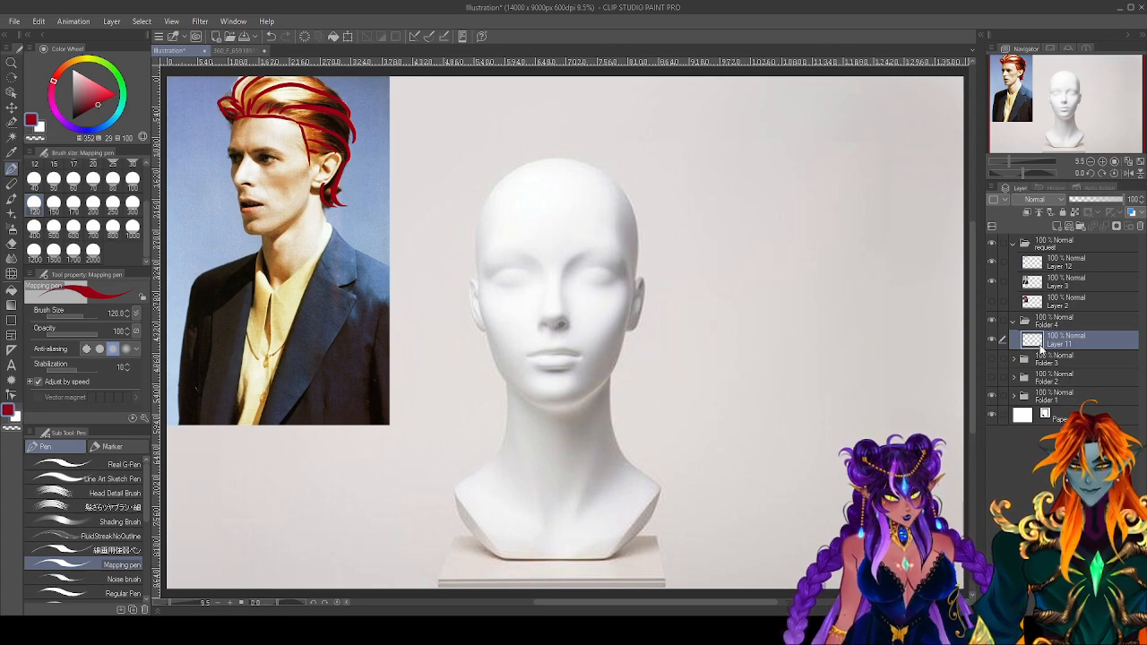
mouse_move(582, 193)
mouse_down()
mouse_move(553, 203)
mouse_move(513, 191)
mouse_move(481, 291)
mouse_up()
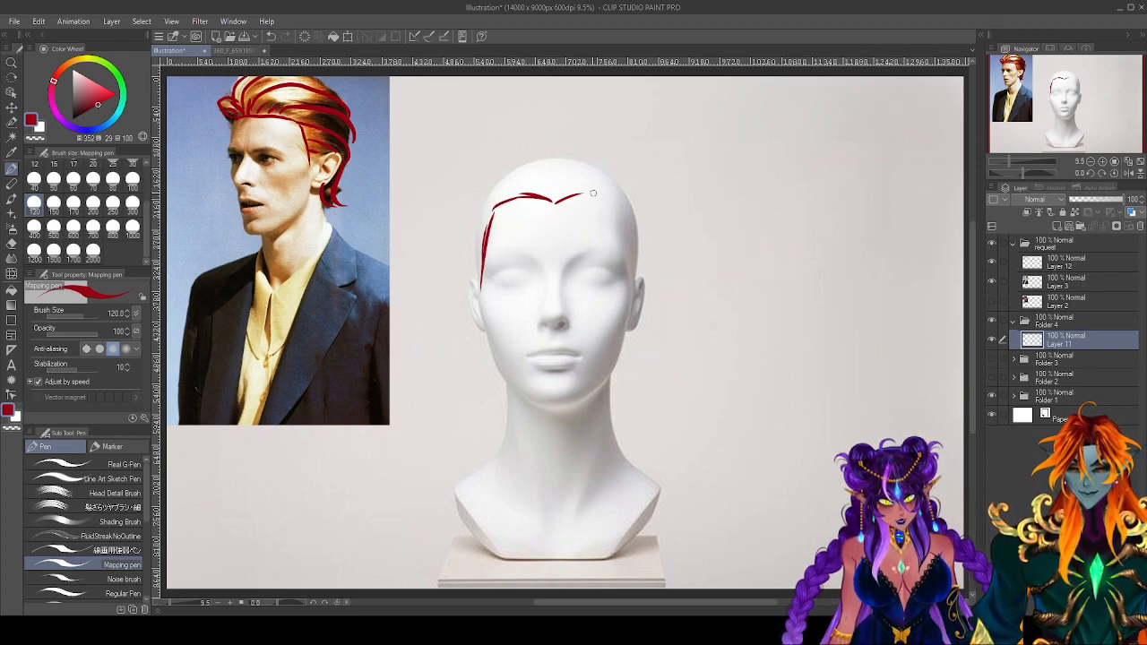
mouse_move(559, 193)
mouse_down()
mouse_move(615, 210)
mouse_move(634, 292)
mouse_up()
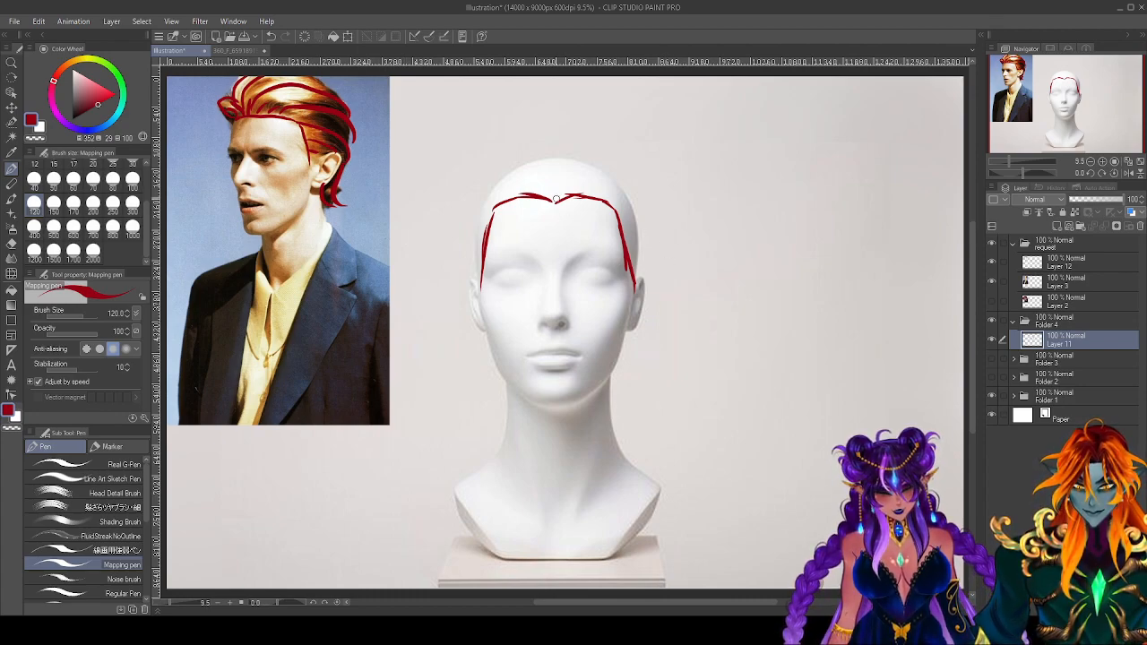
Sketch the raised, swept-back top hair from the widow's peak, plus a separate curve beside the head showing the strand's arc.
drag(556, 199, 517, 164)
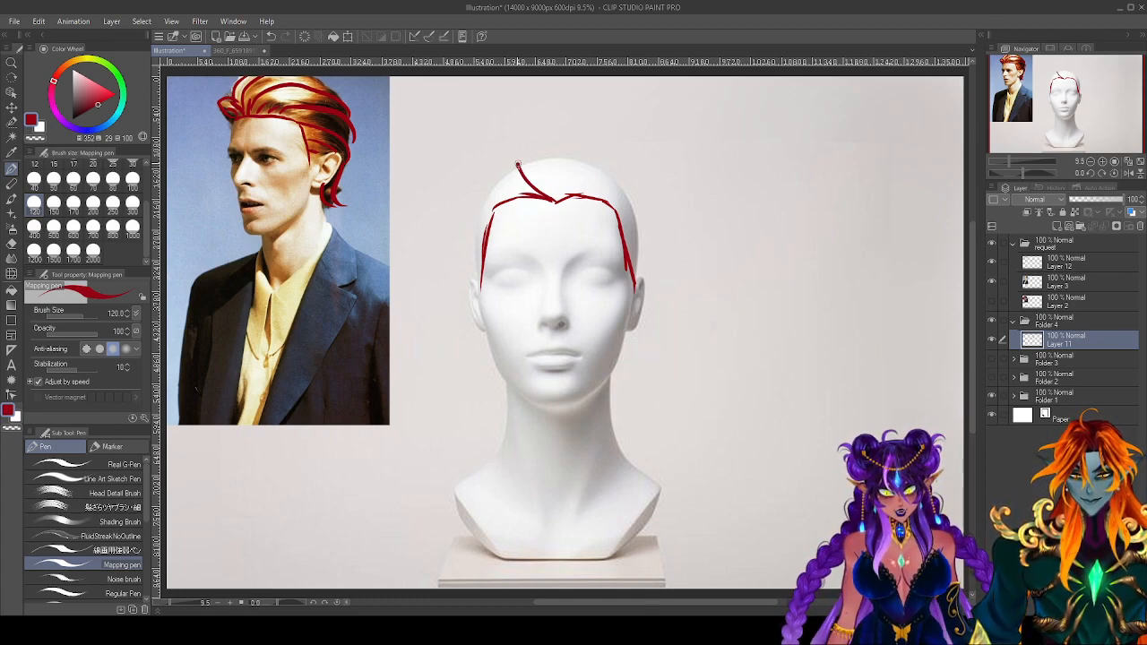
mouse_move(671, 234)
mouse_down()
mouse_move(684, 199)
mouse_move(739, 210)
mouse_up()
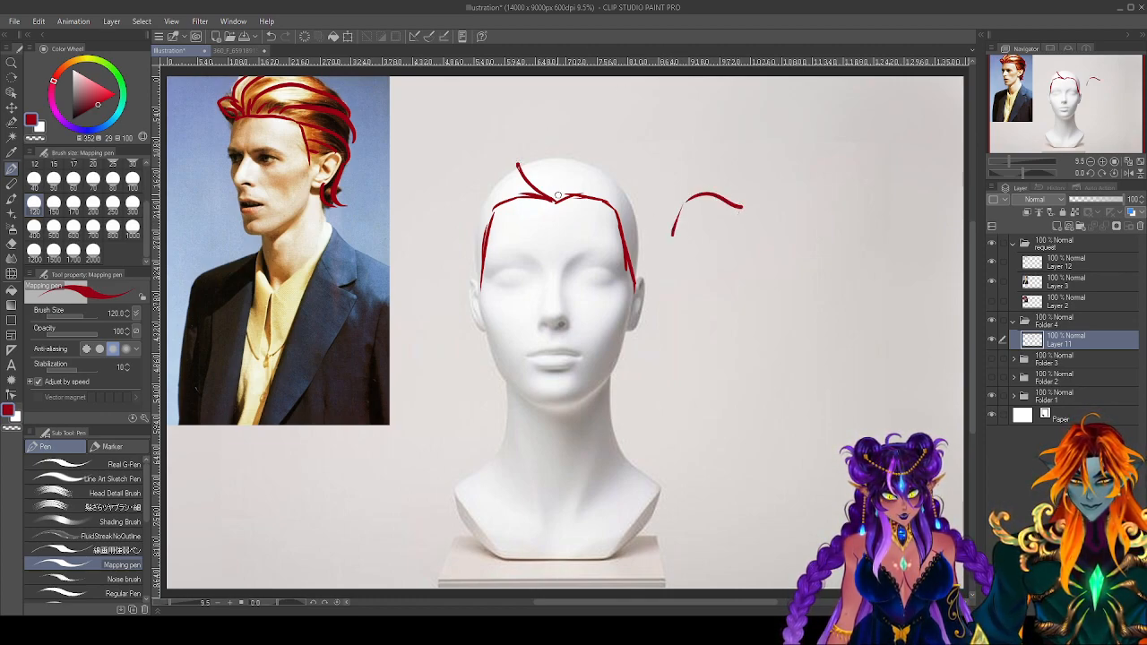
mouse_move(557, 201)
mouse_down()
mouse_move(565, 169)
mouse_move(591, 162)
mouse_move(626, 177)
mouse_up()
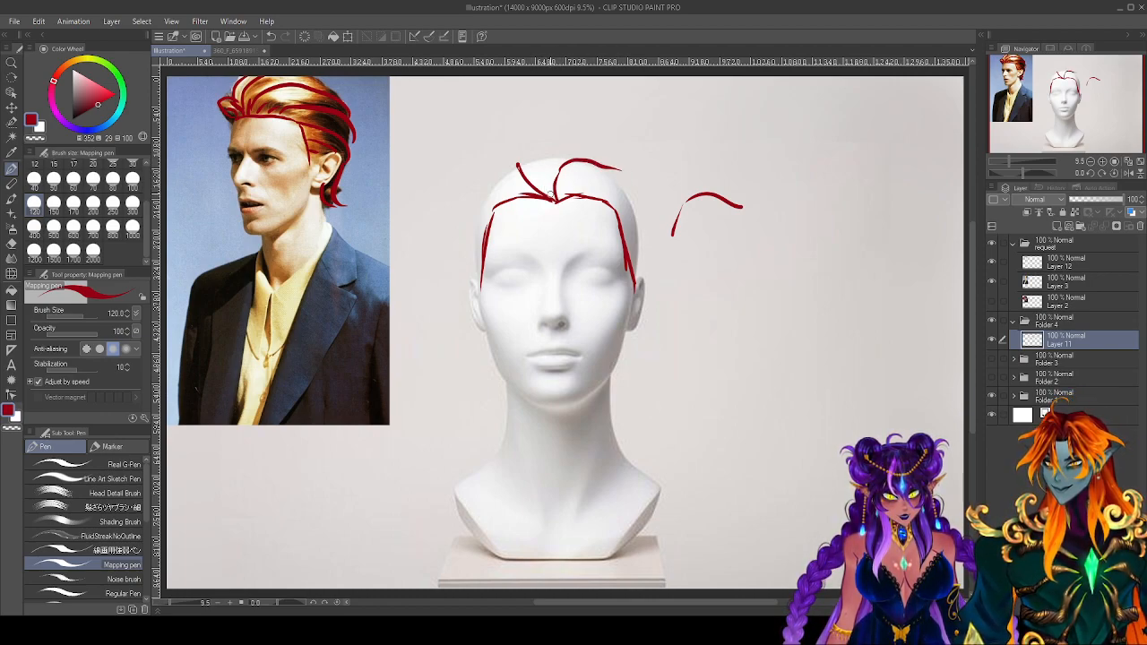
mouse_move(552, 199)
mouse_down()
mouse_move(530, 164)
mouse_move(552, 142)
mouse_move(618, 168)
mouse_up()
drag(522, 177, 540, 142)
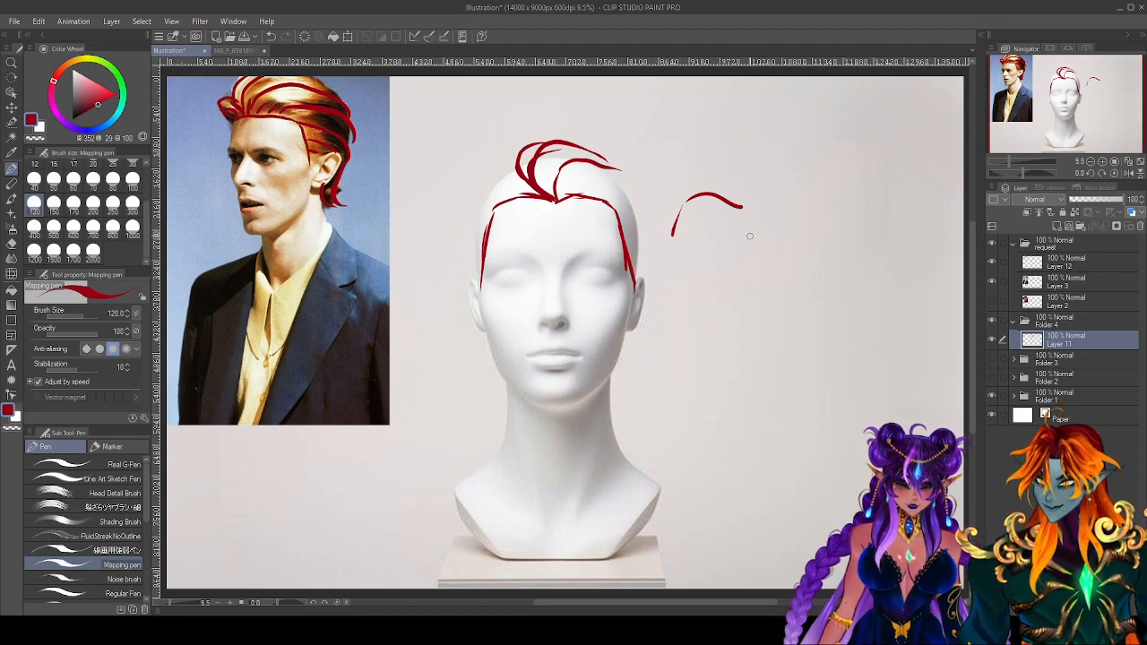
drag(599, 154, 620, 169)
mouse_move(564, 199)
mouse_down()
mouse_move(618, 185)
mouse_move(646, 213)
mouse_up()
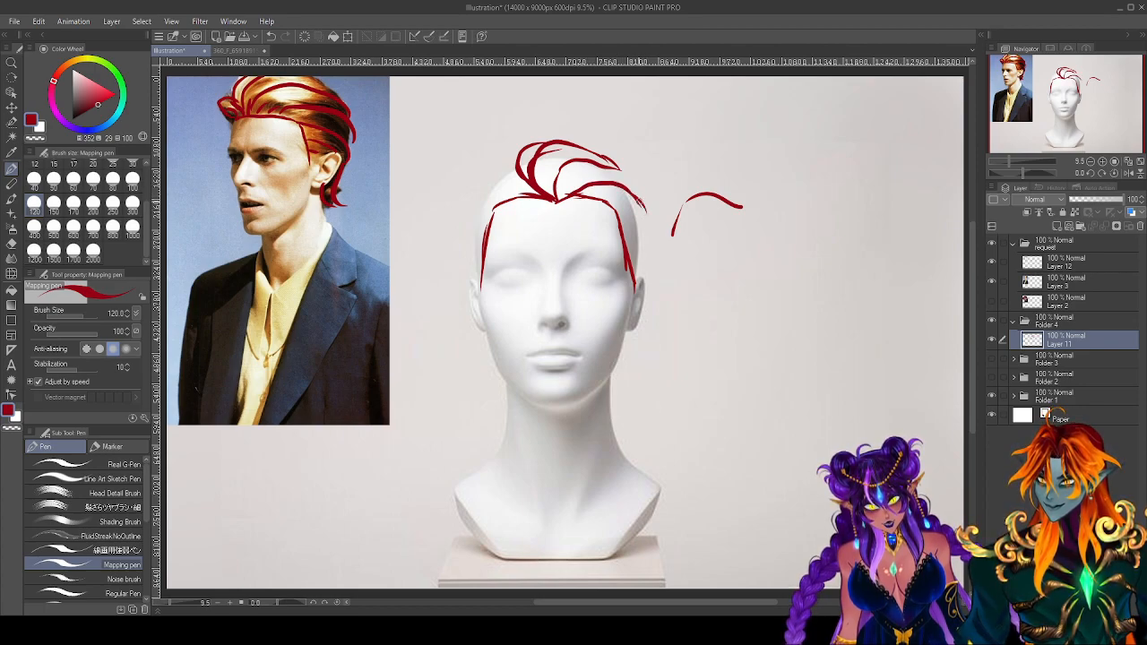
drag(581, 167, 632, 165)
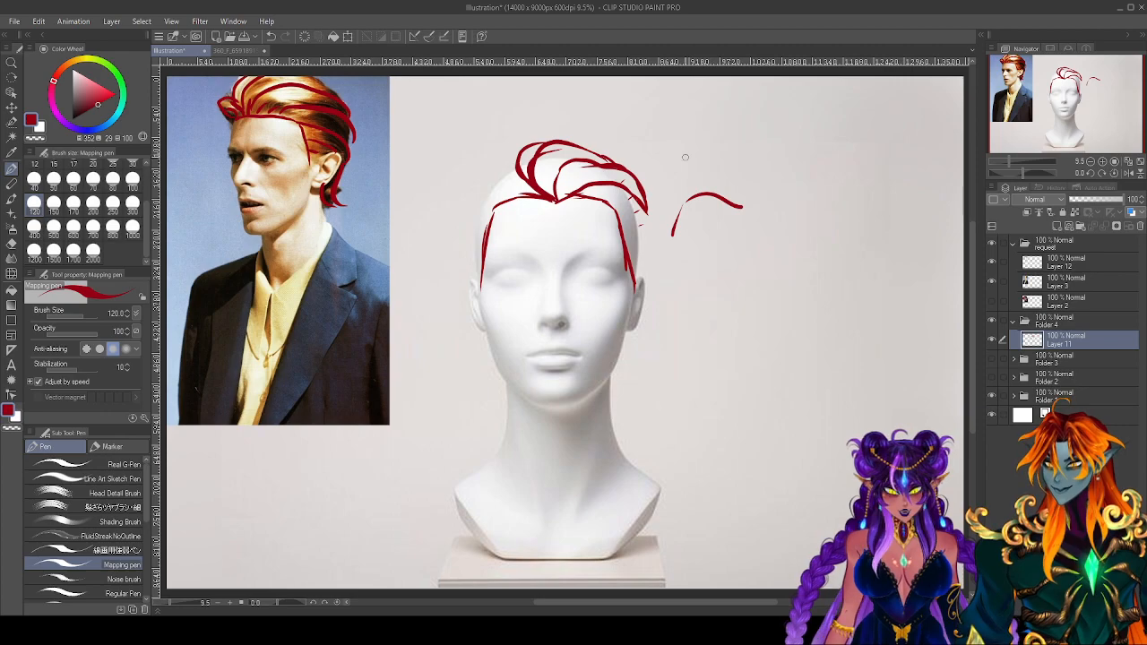
Sketch the hair combed back from the temple nearest the demo curve, and the loose nape strands below that ear.
drag(607, 201, 663, 235)
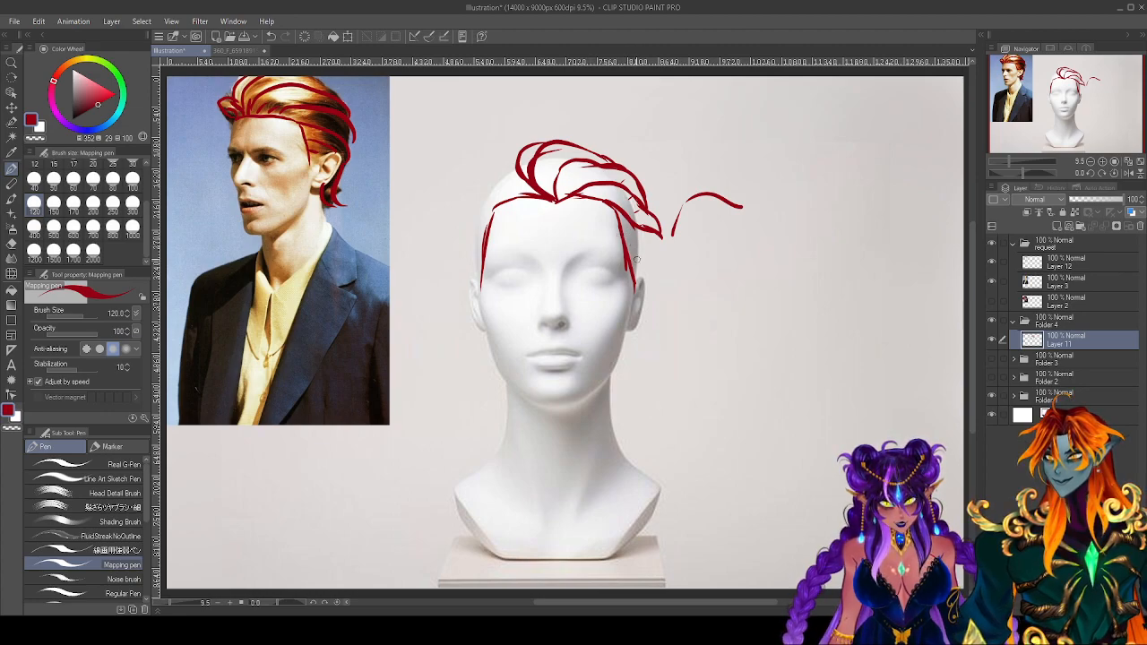
mouse_move(627, 265)
mouse_down()
mouse_move(632, 232)
mouse_move(652, 240)
mouse_move(646, 229)
mouse_move(645, 278)
mouse_up()
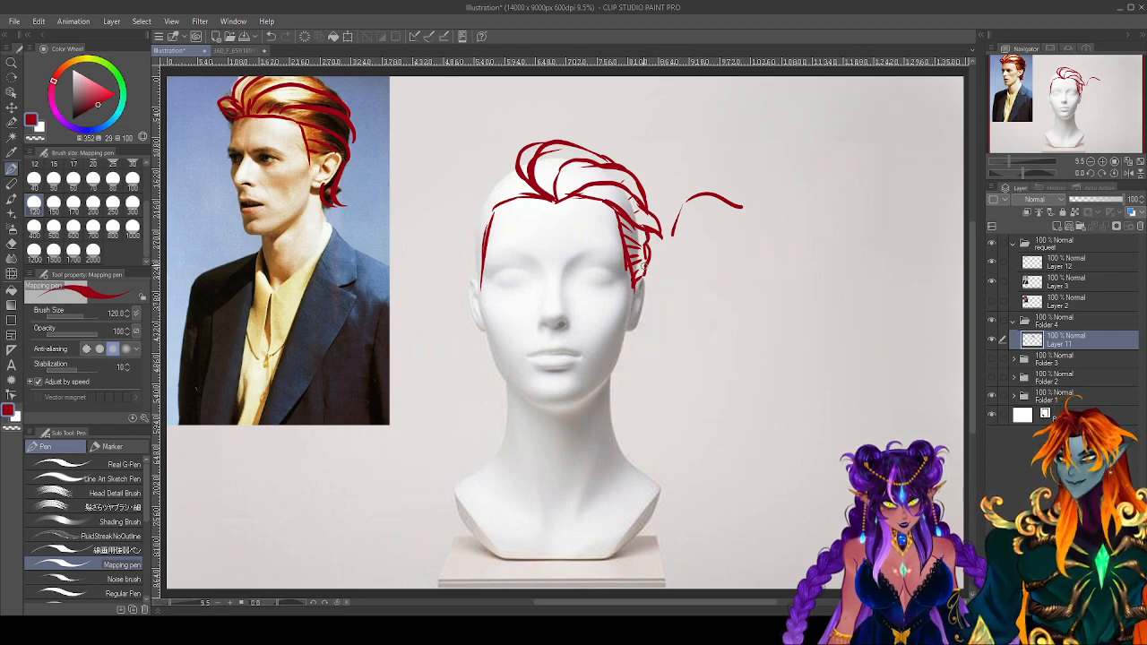
drag(657, 234, 653, 249)
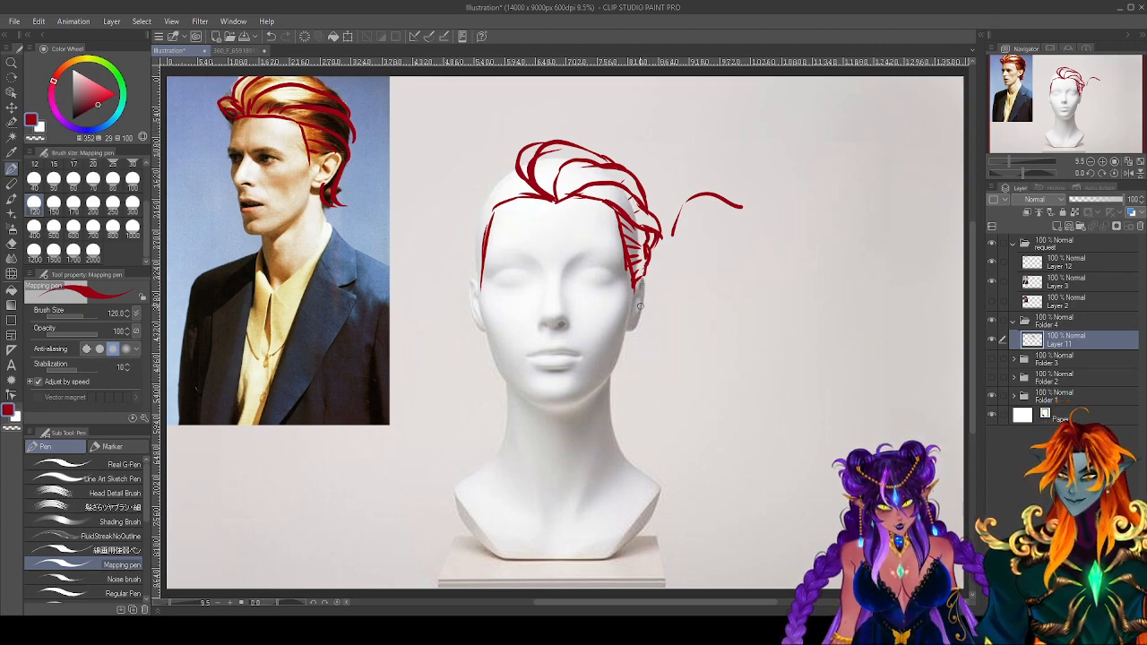
mouse_move(634, 327)
mouse_down()
mouse_move(626, 369)
mouse_move(647, 377)
mouse_move(621, 396)
mouse_up()
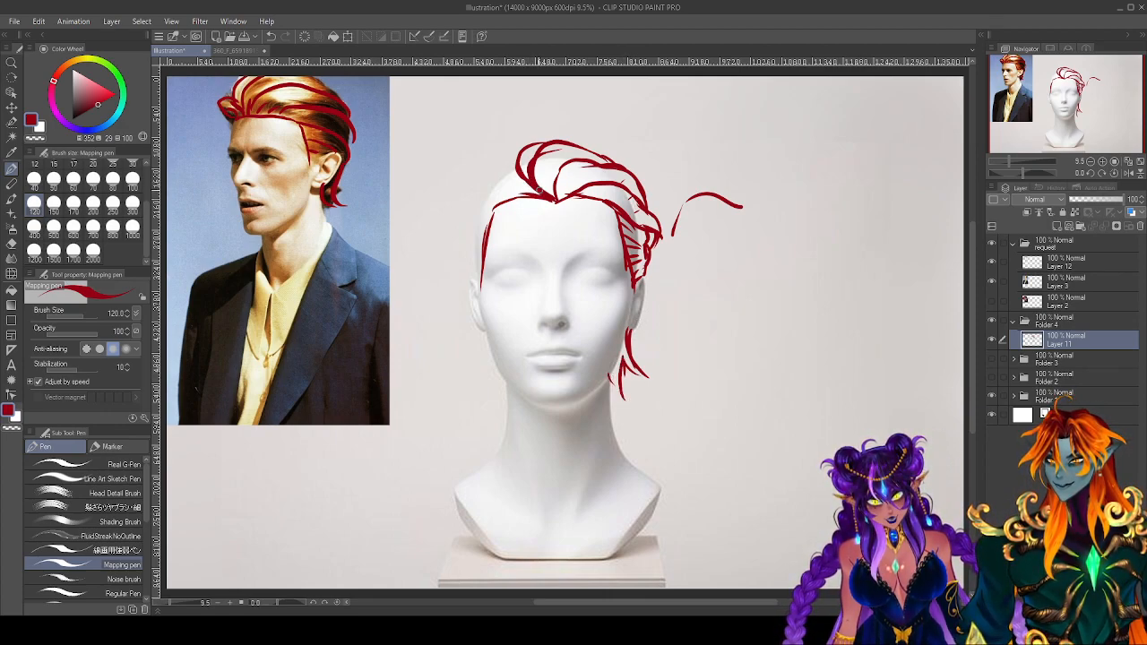
Sketch the combed-back hair on the mannequin's opposite side, with matching nape strands below the ear.
mouse_move(499, 178)
mouse_down()
mouse_move(546, 198)
mouse_move(506, 183)
mouse_move(475, 210)
mouse_up()
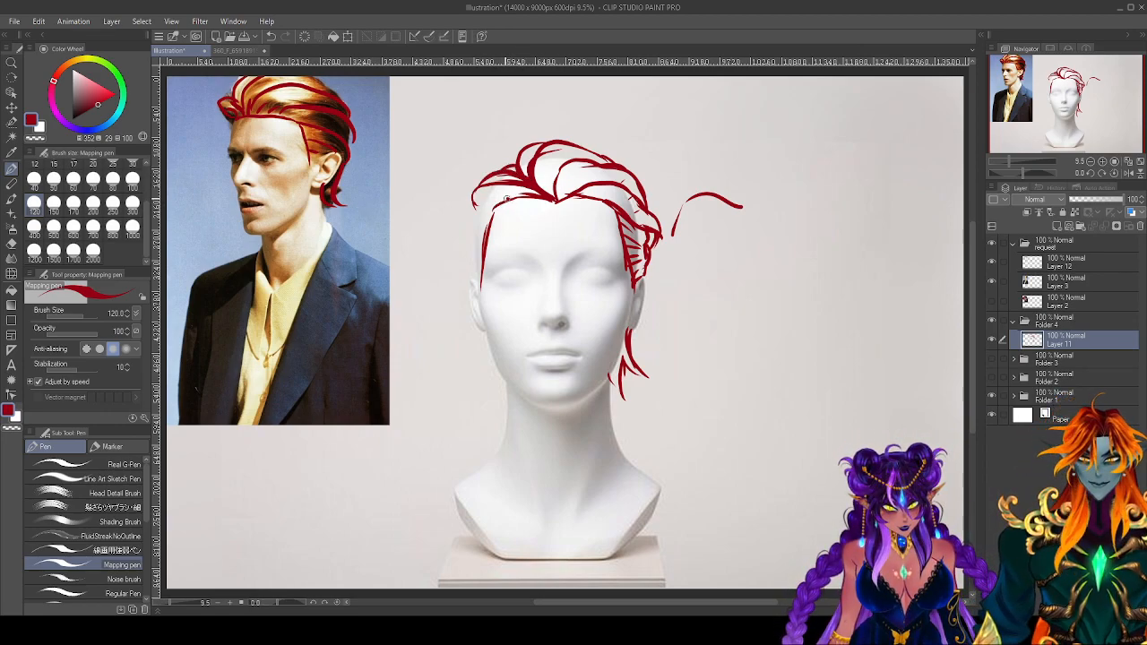
mouse_move(491, 214)
mouse_down()
mouse_move(470, 229)
mouse_move(468, 272)
mouse_move(475, 229)
mouse_move(464, 248)
mouse_up()
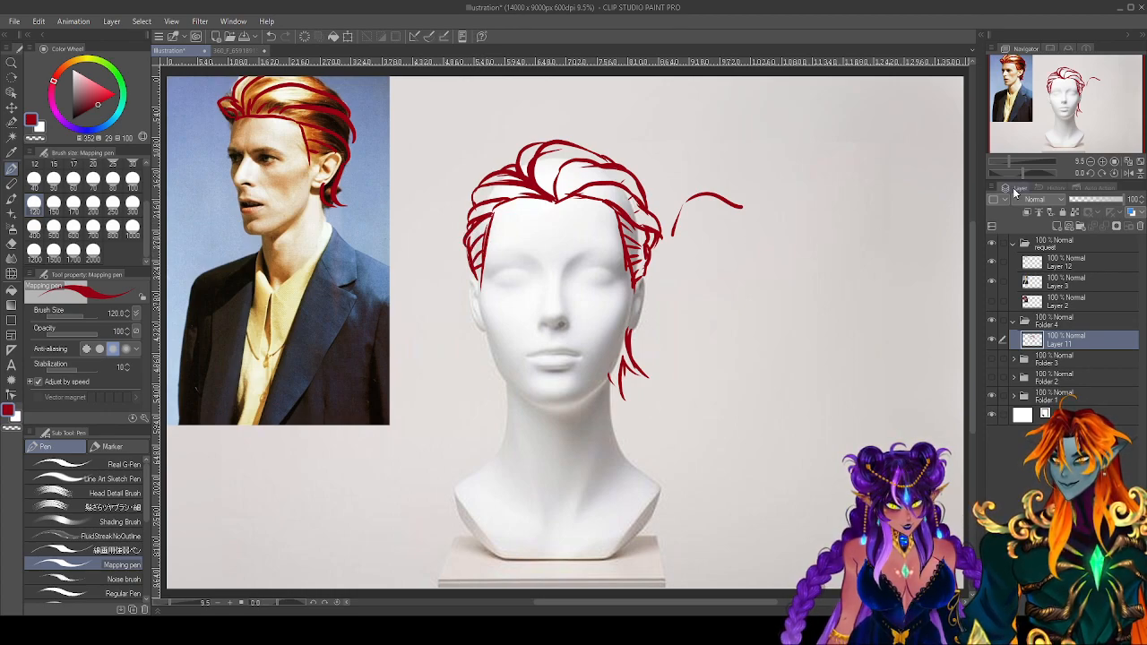
mouse_move(481, 329)
mouse_down()
mouse_move(469, 378)
mouse_move(491, 403)
mouse_move(505, 400)
mouse_up()
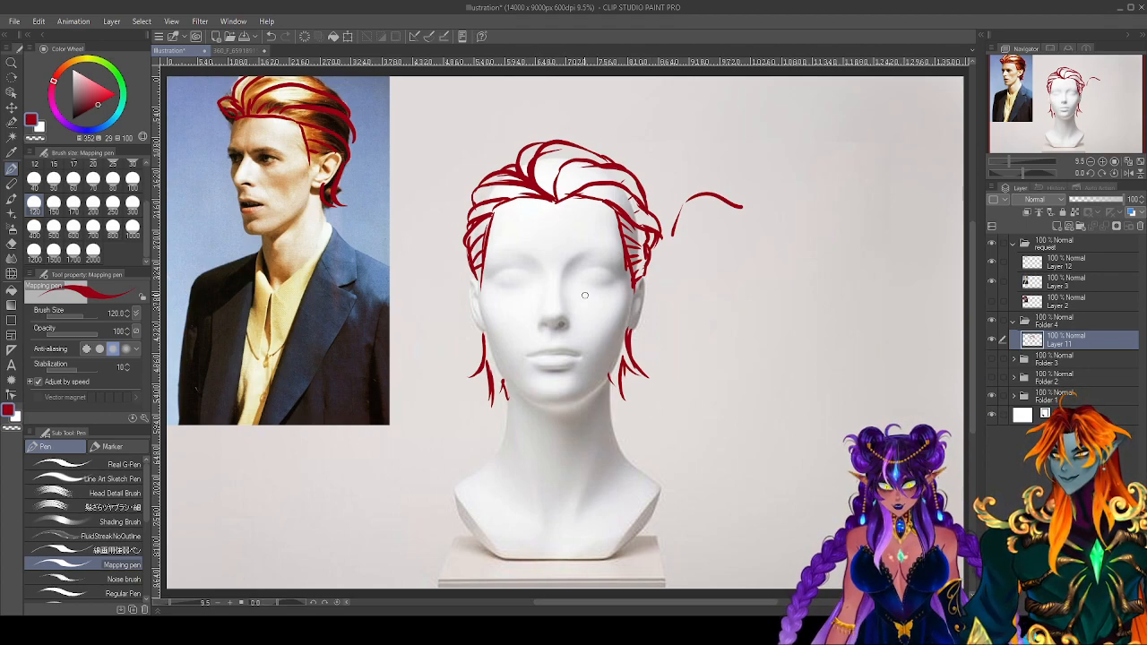
Erase the demo curve, lower Layer 11 to 54% opacity, and add a new layer above it with black as the drawing color.
key(e)
mouse_move(742, 204)
mouse_down()
mouse_move(715, 192)
mouse_move(697, 226)
mouse_up()
key(p)
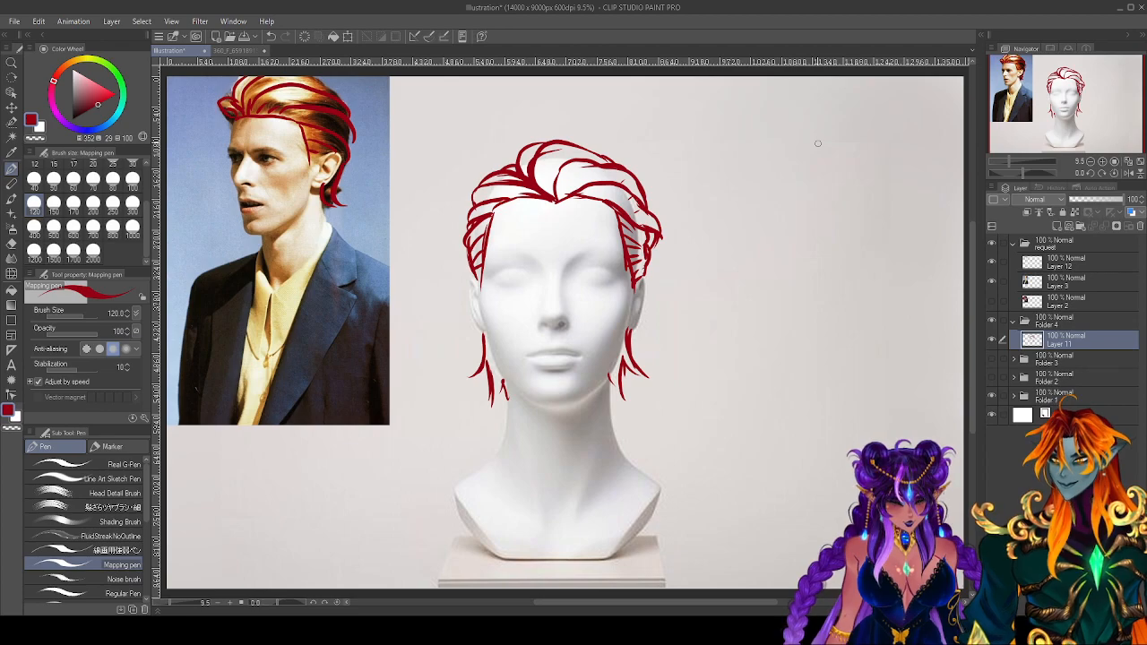
click(1099, 199)
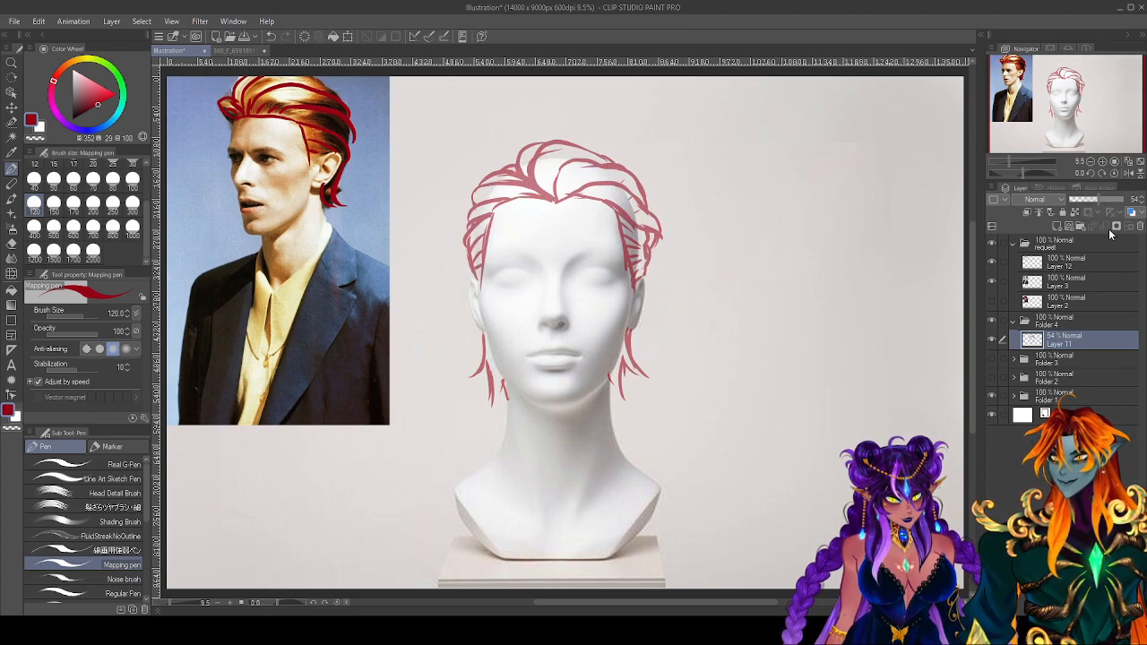
click(1059, 227)
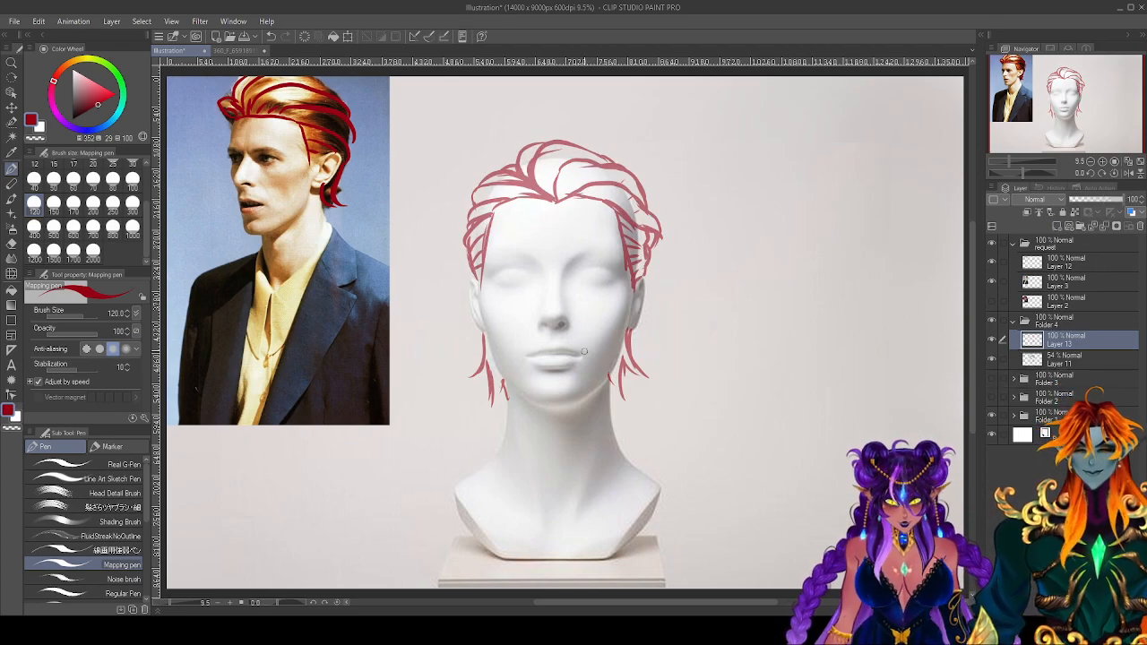
key(d)
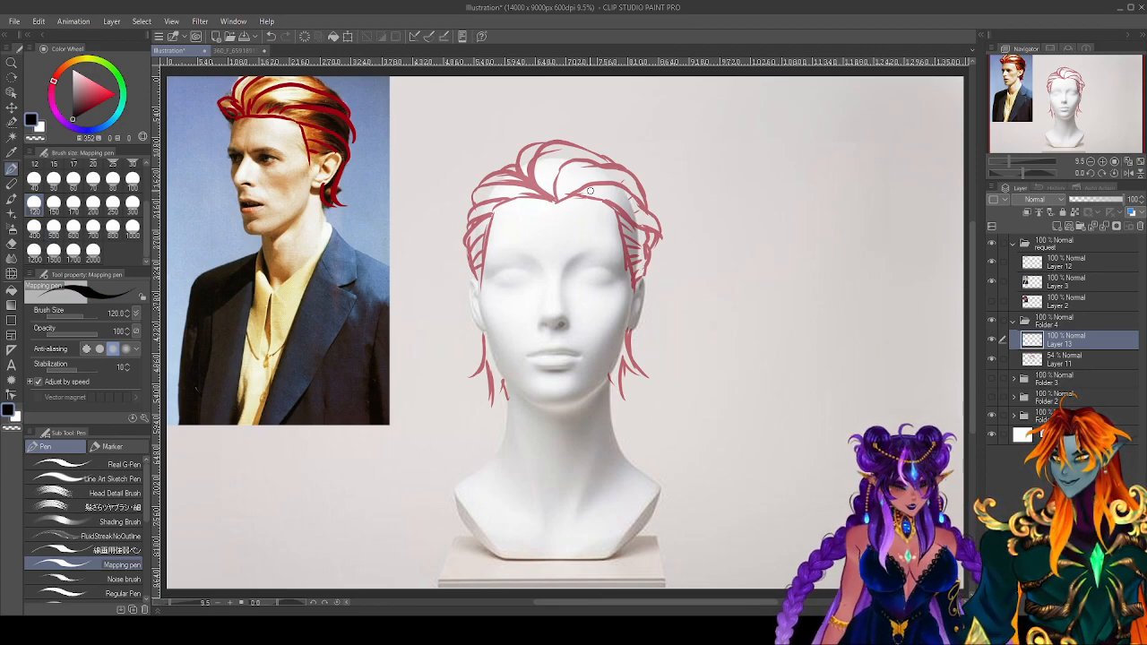
Ink the main swept-back top locks and a jagged hairline down both temples in black over the sketch.
mouse_move(552, 185)
mouse_down()
mouse_move(567, 162)
mouse_move(599, 166)
mouse_move(633, 177)
mouse_move(654, 208)
mouse_up()
mouse_move(554, 199)
mouse_down()
mouse_move(535, 175)
mouse_move(598, 142)
mouse_move(638, 172)
mouse_up()
drag(519, 167, 542, 139)
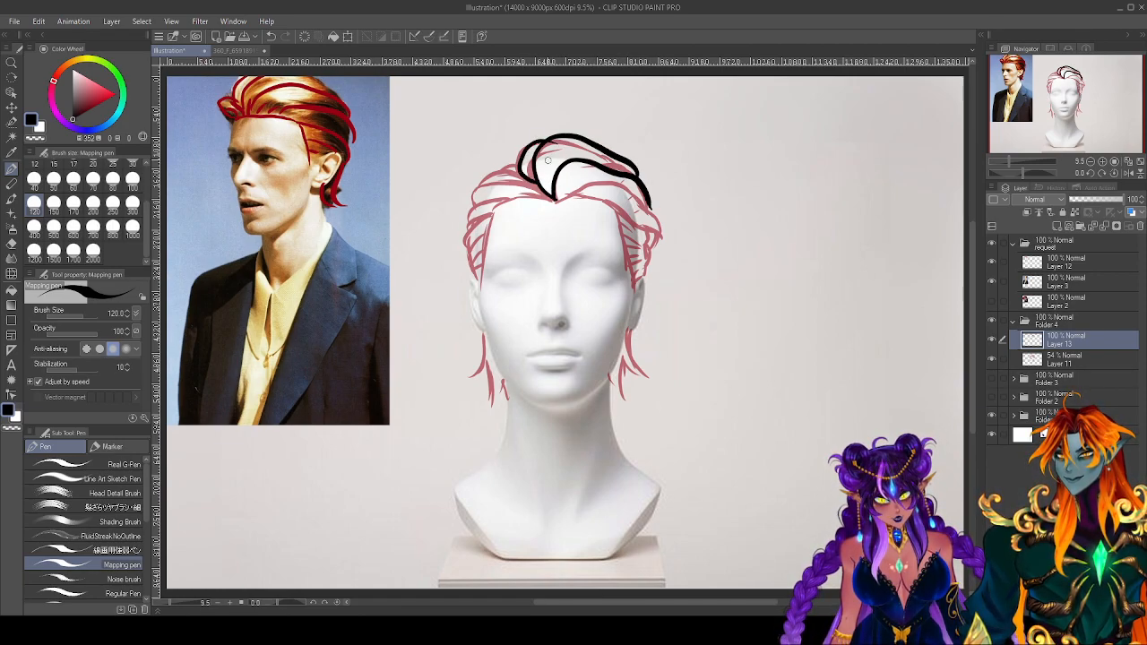
mouse_move(554, 198)
mouse_down()
mouse_move(599, 199)
mouse_move(619, 215)
mouse_move(638, 285)
mouse_up()
mouse_move(556, 199)
mouse_down()
mouse_move(503, 205)
mouse_move(481, 303)
mouse_up()
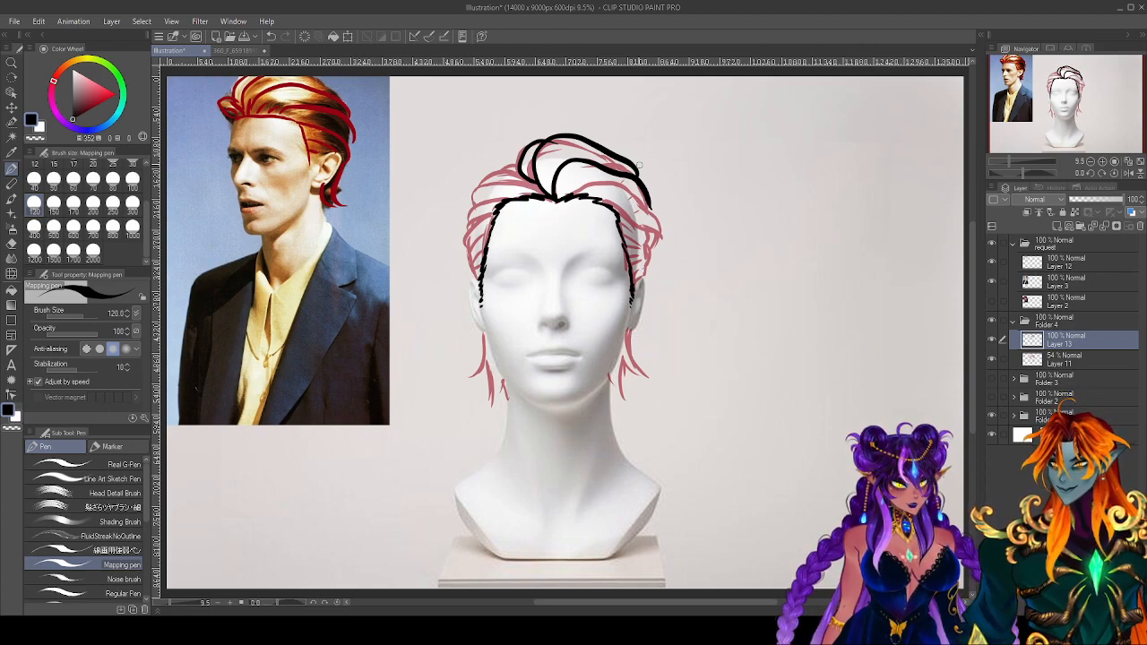
Ink the remaining locks over the crown and the combed-back strands on both sides of the head in black.
mouse_move(598, 199)
mouse_down()
mouse_move(655, 239)
mouse_move(661, 221)
mouse_move(644, 205)
mouse_move(611, 184)
mouse_move(571, 192)
mouse_up()
drag(643, 185, 652, 203)
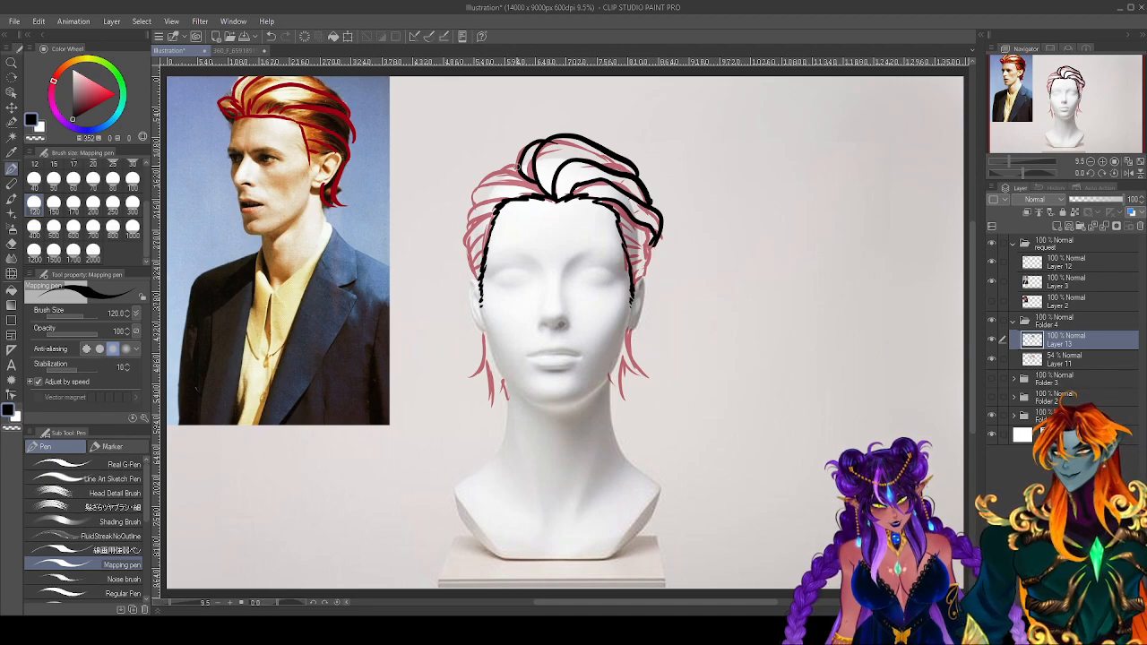
mouse_move(518, 161)
mouse_down()
mouse_move(503, 170)
mouse_move(527, 180)
mouse_move(482, 183)
mouse_move(545, 180)
mouse_move(530, 192)
mouse_move(470, 185)
mouse_move(513, 198)
mouse_move(462, 217)
mouse_move(484, 215)
mouse_move(464, 238)
mouse_move(482, 283)
mouse_move(469, 263)
mouse_move(484, 231)
mouse_move(468, 256)
mouse_move(469, 224)
mouse_up()
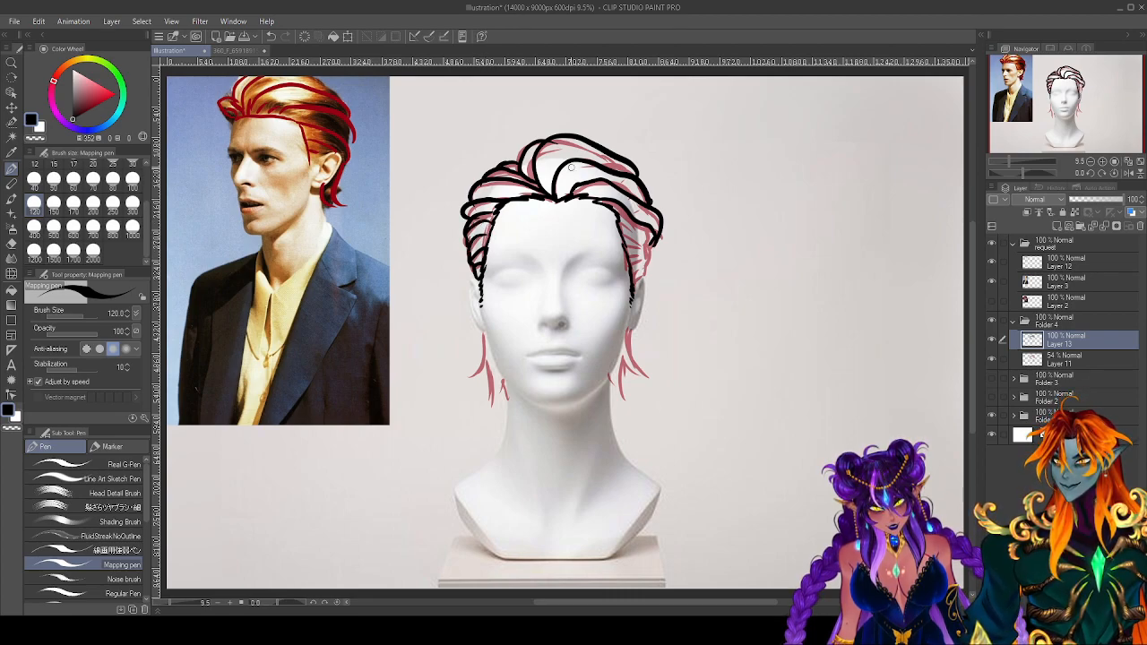
mouse_move(627, 260)
mouse_down()
mouse_move(647, 279)
mouse_move(622, 226)
mouse_up()
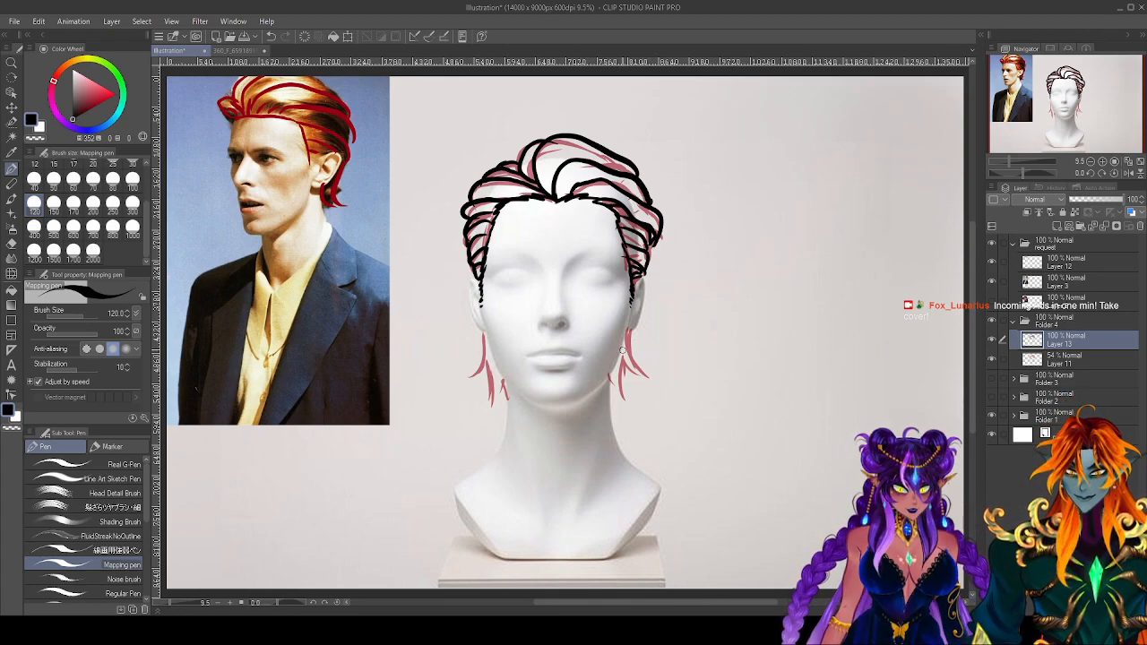
Ink the pointed nape strands below both ears and hide the red sketch on Layer 11.
drag(627, 328, 652, 376)
mouse_move(632, 350)
mouse_down()
mouse_move(617, 380)
mouse_move(627, 406)
mouse_move(608, 412)
mouse_up()
mouse_move(499, 376)
mouse_down()
mouse_move(507, 423)
mouse_move(489, 410)
mouse_up()
mouse_move(489, 352)
mouse_down()
mouse_move(485, 408)
mouse_move(474, 380)
mouse_up()
drag(486, 327, 479, 368)
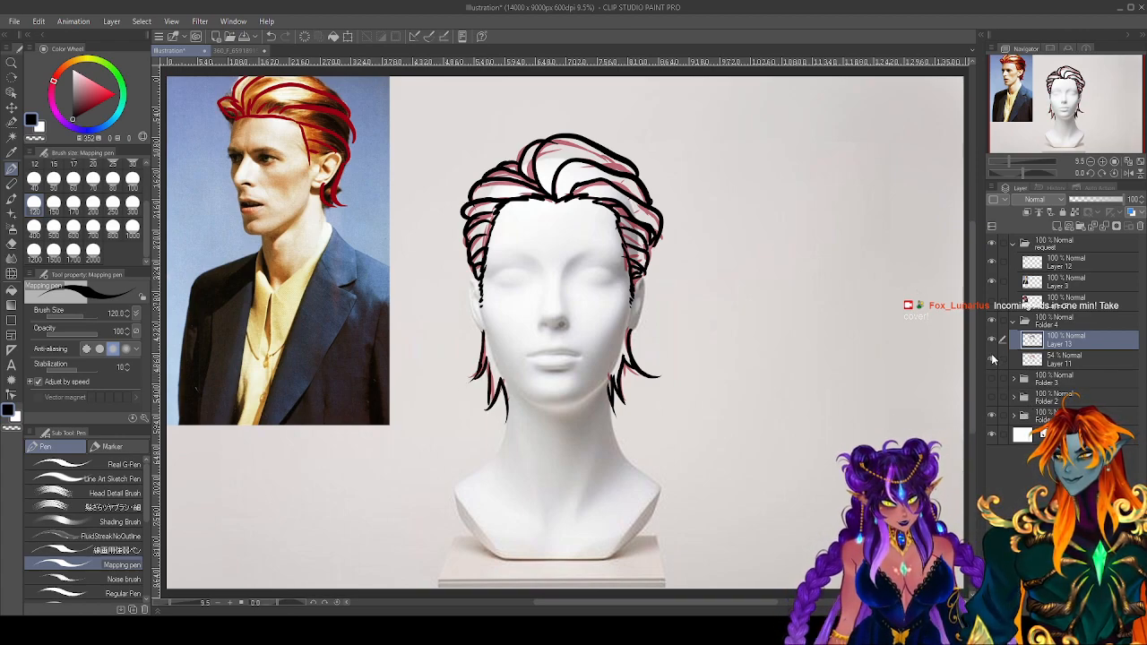
click(991, 358)
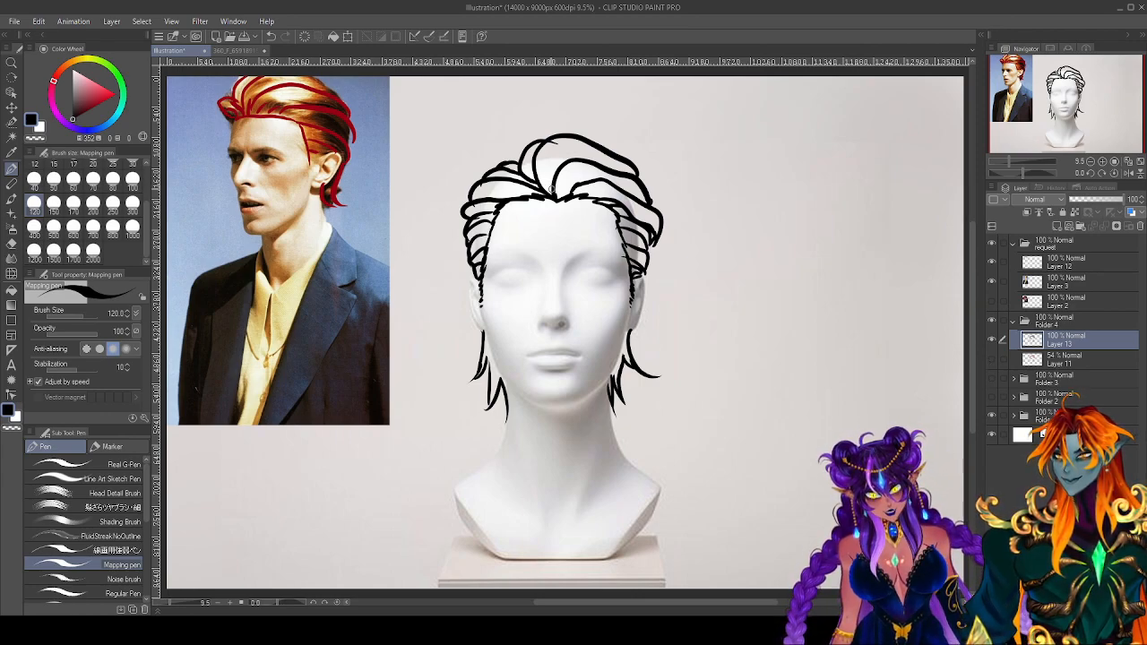
Fill the swept-back top and side locks with fine black strands following the hair flow from the hairline.
drag(551, 188, 537, 150)
mouse_move(553, 195)
mouse_down()
mouse_move(556, 167)
mouse_move(617, 191)
mouse_move(626, 182)
mouse_move(527, 159)
mouse_up()
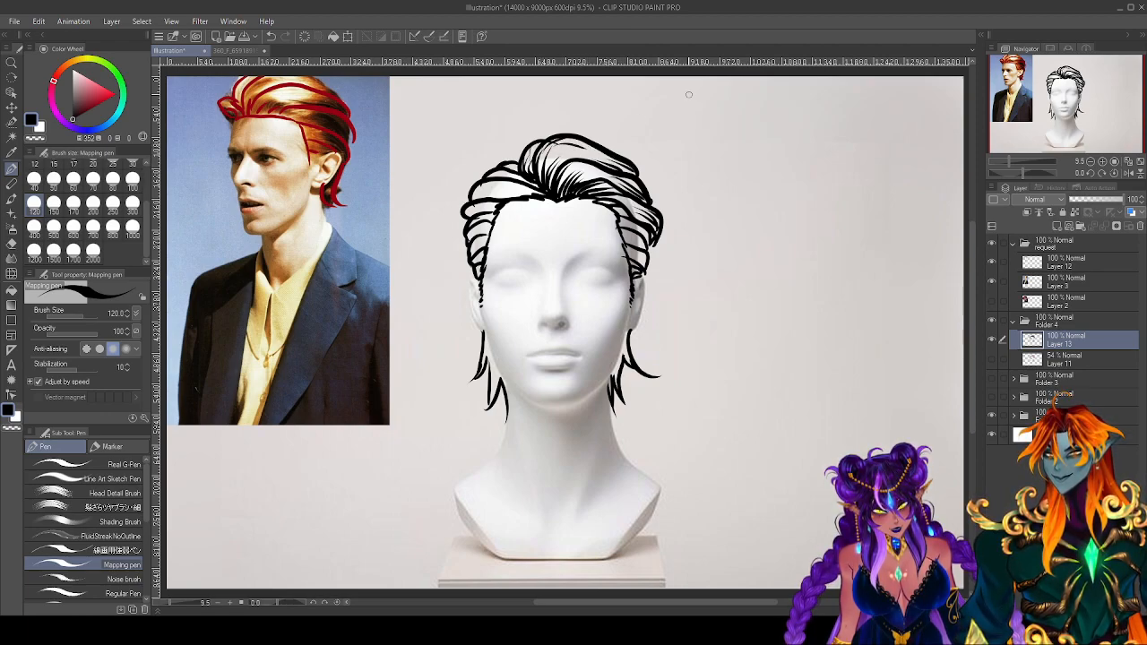
drag(545, 168, 620, 168)
drag(550, 156, 589, 141)
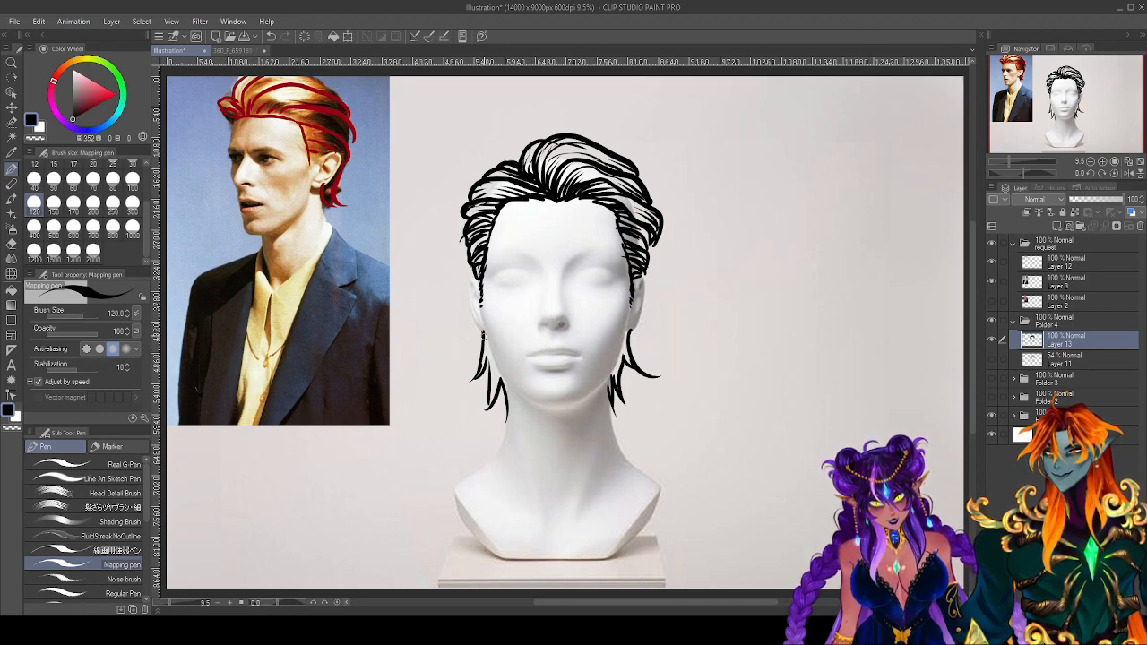
Add fine strands to the nape hair below both ears and loose flyaway strands along the crown's upper edge.
mouse_move(489, 348)
mouse_down()
mouse_move(497, 402)
mouse_move(511, 416)
mouse_up()
drag(620, 357, 617, 384)
drag(632, 326, 623, 364)
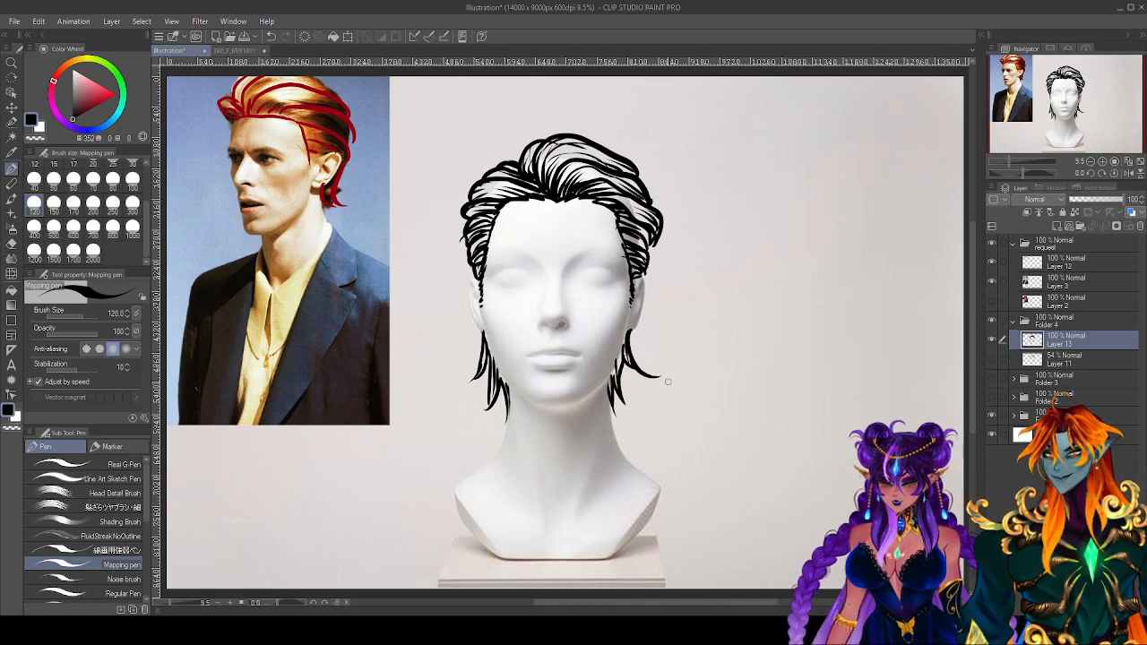
mouse_move(535, 161)
mouse_down()
mouse_move(554, 133)
mouse_move(627, 148)
mouse_up()
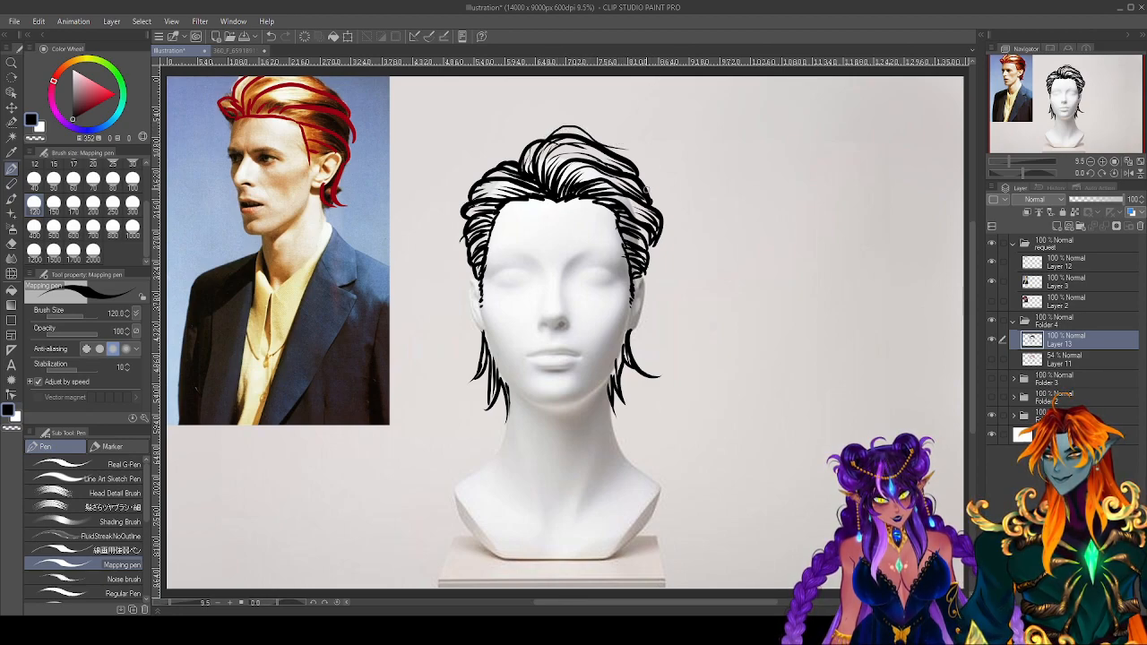
Add loose black flyaway strands along the sides and crown of the swept-back hair and thicken the nape hair below both ears.
drag(643, 201, 663, 237)
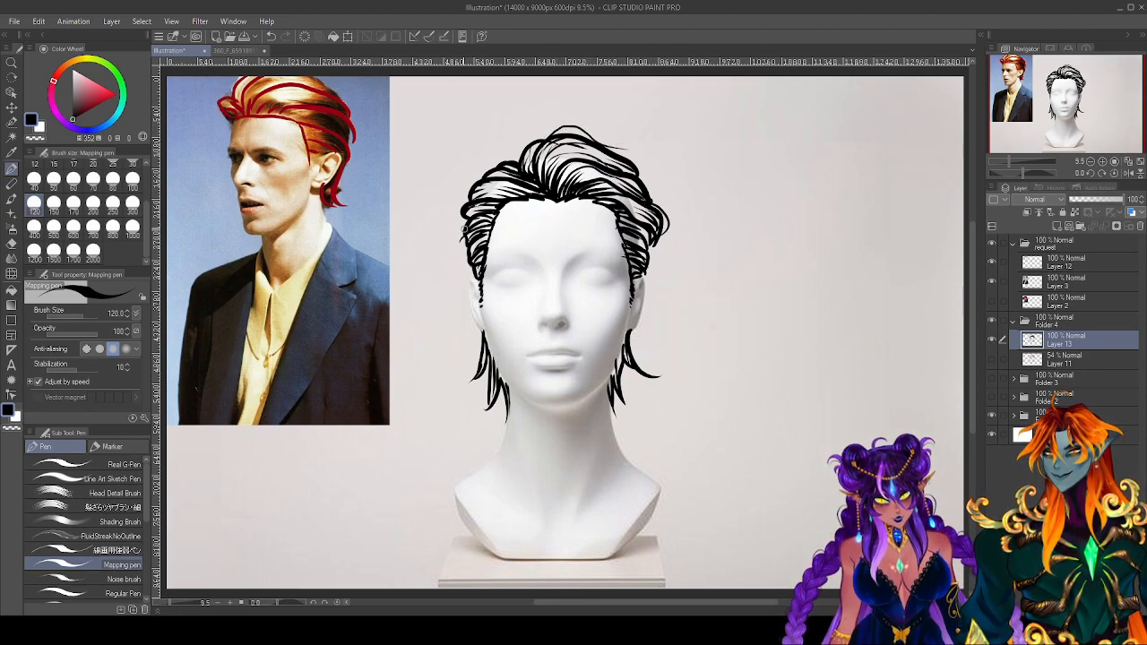
drag(472, 256, 468, 283)
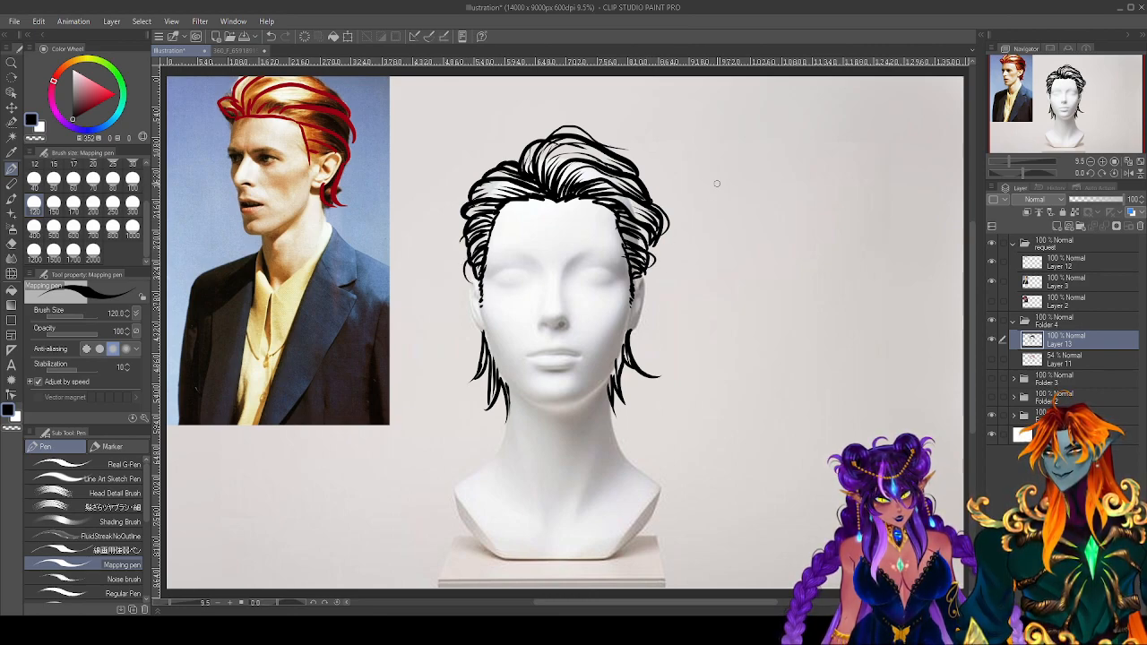
drag(500, 165, 472, 183)
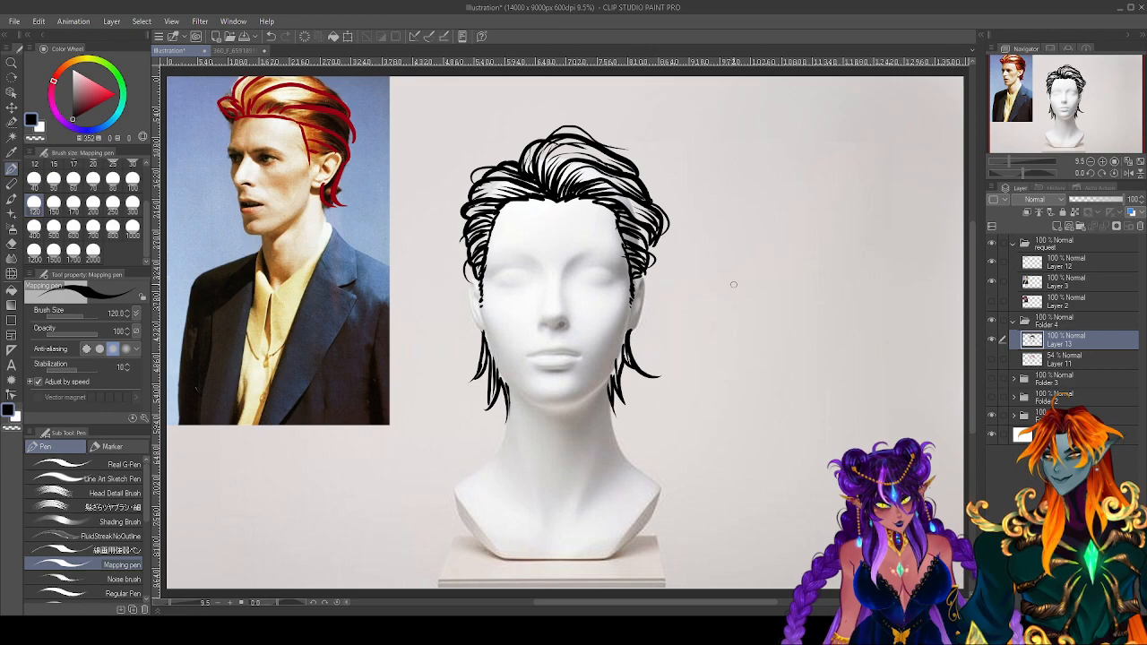
drag(470, 338, 507, 421)
mouse_move(633, 368)
mouse_down()
mouse_move(618, 398)
mouse_move(638, 382)
mouse_up()
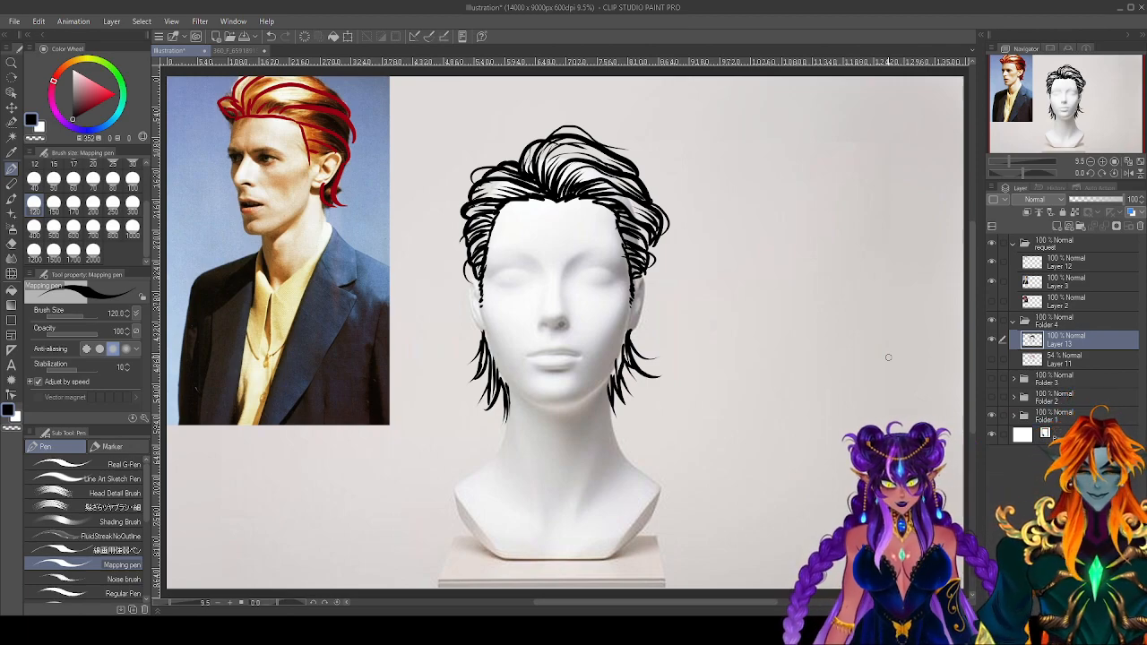
Hide Layer 13, create a new layer in Folder 4 and mark the hair's outer contour around the skull with short black strokes.
click(991, 339)
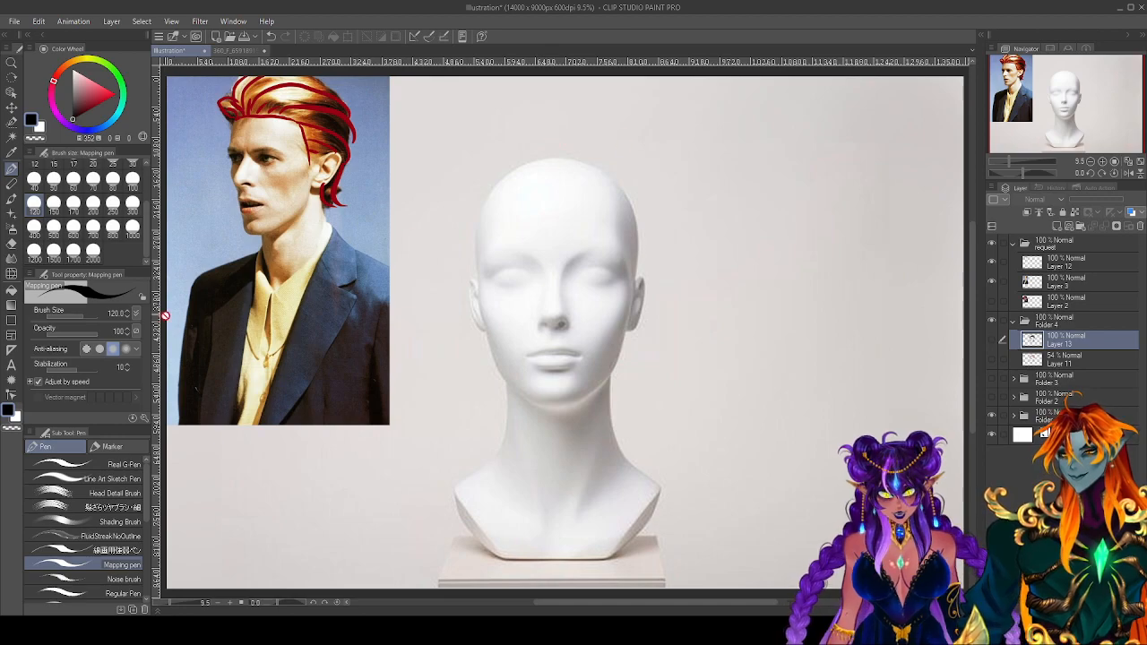
click(1054, 225)
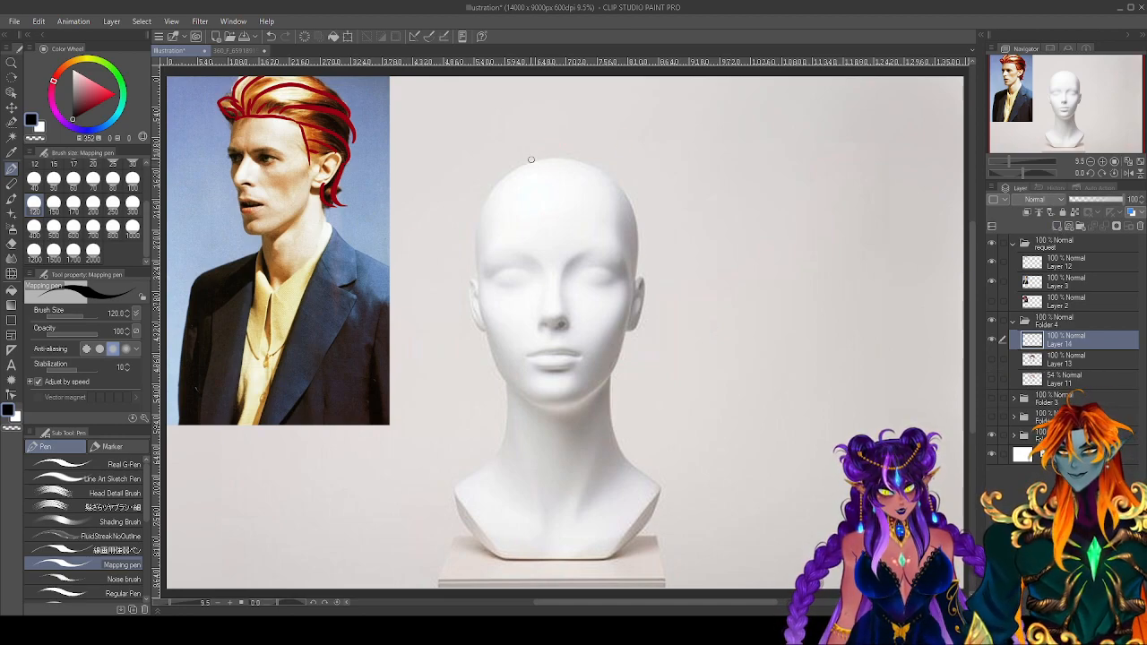
drag(492, 168, 481, 189)
drag(471, 248, 476, 285)
drag(561, 147, 571, 147)
drag(633, 190, 650, 243)
drag(645, 261, 642, 276)
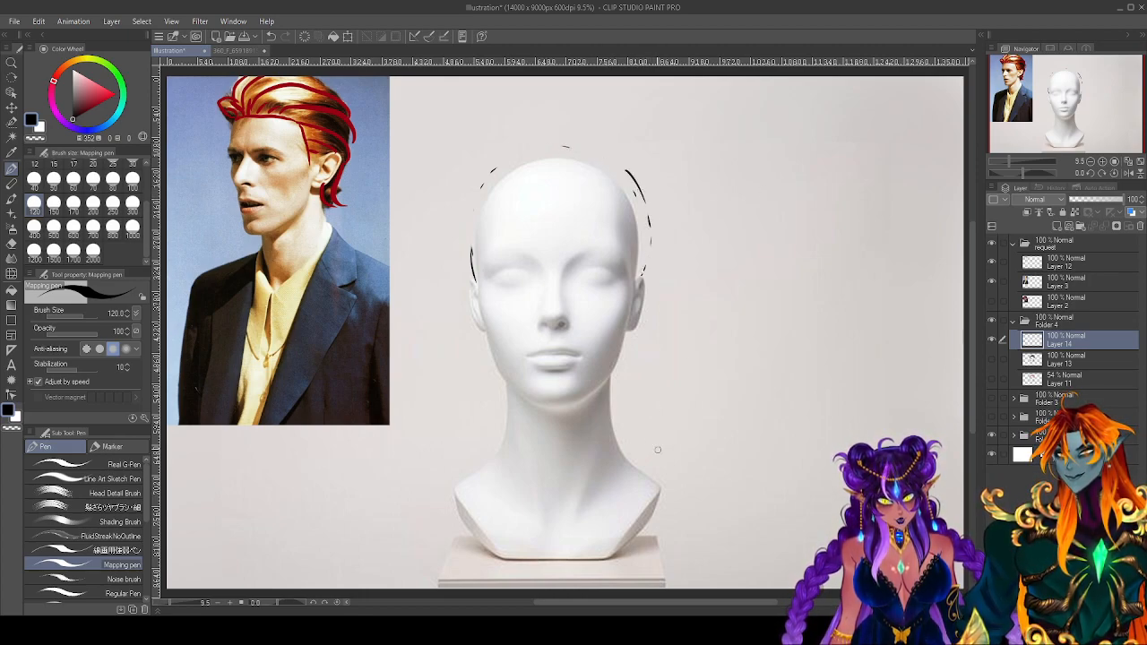
Draw the forehead hairline and curved strands pulled back from the forehead and temples over the top of the head.
mouse_move(553, 202)
mouse_down()
mouse_move(488, 228)
mouse_move(482, 259)
mouse_move(599, 196)
mouse_up()
drag(634, 242, 630, 262)
mouse_move(568, 145)
mouse_down()
mouse_move(552, 177)
mouse_move(559, 205)
mouse_move(570, 143)
mouse_up()
mouse_move(557, 208)
mouse_down()
mouse_move(584, 143)
mouse_move(587, 198)
mouse_up()
mouse_move(578, 142)
mouse_down()
mouse_move(611, 195)
mouse_move(631, 198)
mouse_up()
mouse_move(527, 192)
mouse_down()
mouse_move(553, 147)
mouse_move(522, 194)
mouse_move(491, 200)
mouse_move(480, 229)
mouse_move(475, 215)
mouse_move(475, 274)
mouse_up()
mouse_move(636, 182)
mouse_down()
mouse_move(624, 212)
mouse_move(641, 273)
mouse_up()
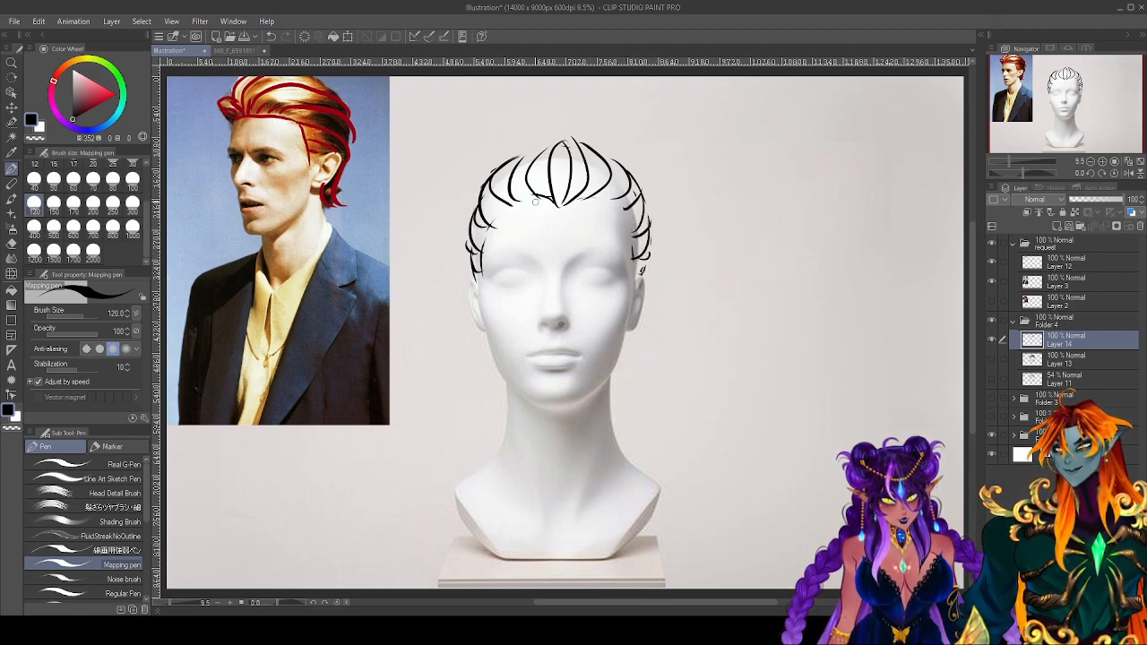
Complete the temple hairline strokes and draw a looped topknot above the crown with strands gathering at its base.
mouse_move(514, 206)
mouse_down()
mouse_move(489, 235)
mouse_move(482, 270)
mouse_up()
mouse_move(588, 199)
mouse_down()
mouse_move(617, 204)
mouse_move(635, 269)
mouse_up()
mouse_move(564, 140)
mouse_down()
mouse_move(514, 166)
mouse_move(509, 158)
mouse_move(618, 163)
mouse_move(572, 135)
mouse_move(580, 141)
mouse_move(544, 142)
mouse_move(599, 113)
mouse_move(565, 89)
mouse_move(543, 125)
mouse_move(561, 138)
mouse_up()
drag(559, 93, 566, 136)
drag(580, 113, 588, 106)
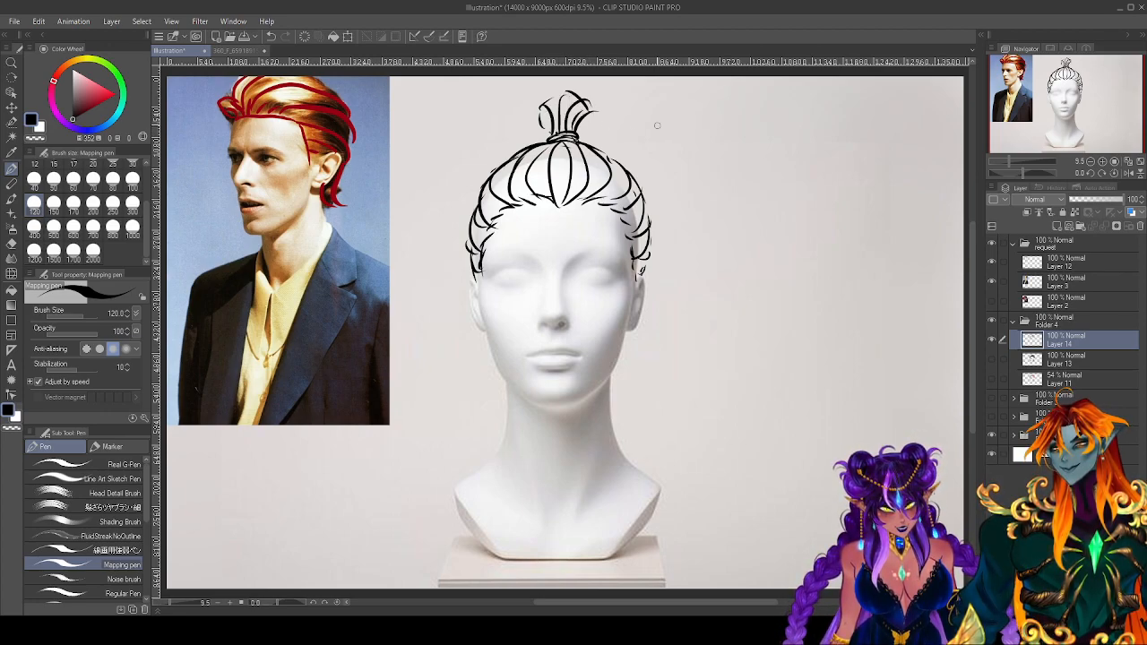
mouse_move(523, 145)
mouse_down()
mouse_move(541, 104)
mouse_move(534, 138)
mouse_up()
mouse_move(595, 116)
mouse_down()
mouse_move(539, 117)
mouse_move(538, 144)
mouse_up()
drag(542, 106, 534, 145)
drag(535, 124, 531, 143)
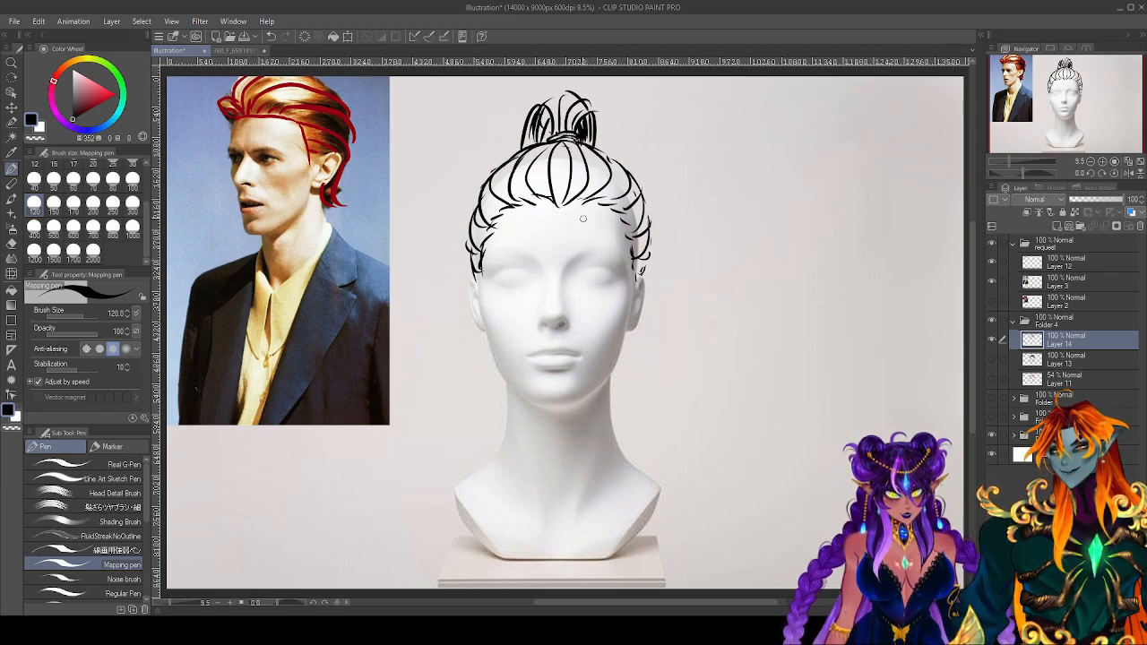
Draw a long, curved low ponytail of loose strands falling from behind the ear past the shoulder.
mouse_move(633, 332)
mouse_down()
mouse_move(707, 462)
mouse_move(702, 520)
mouse_up()
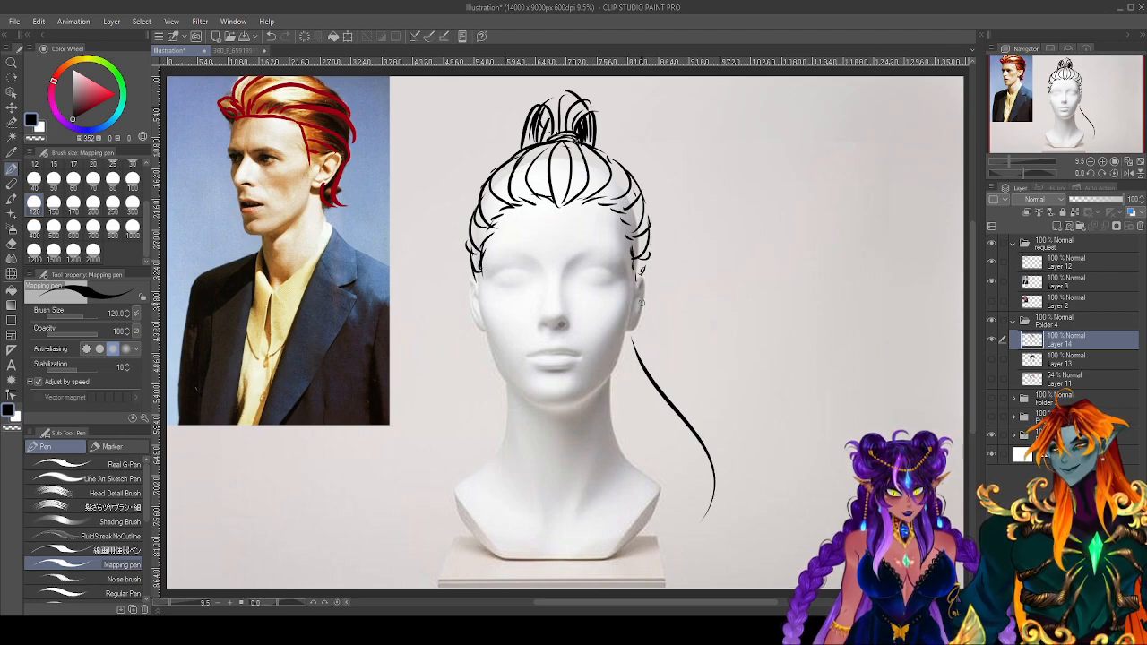
drag(640, 298, 717, 515)
drag(618, 371, 659, 555)
drag(718, 495, 681, 537)
mouse_move(633, 345)
mouse_down()
mouse_move(686, 525)
mouse_move(707, 418)
mouse_move(723, 511)
mouse_up()
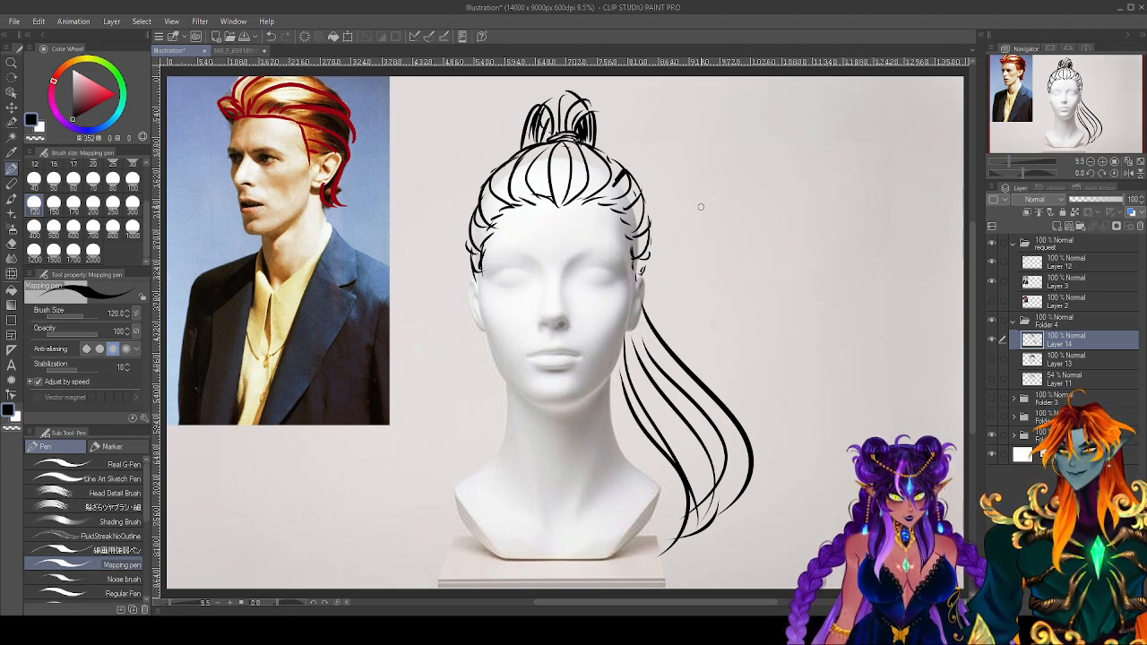
Mark the side of the hair with a double-headed arrow and add curly baby hairs along both temples and sideburns.
mouse_move(616, 166)
mouse_down()
mouse_move(634, 170)
mouse_move(619, 189)
mouse_up()
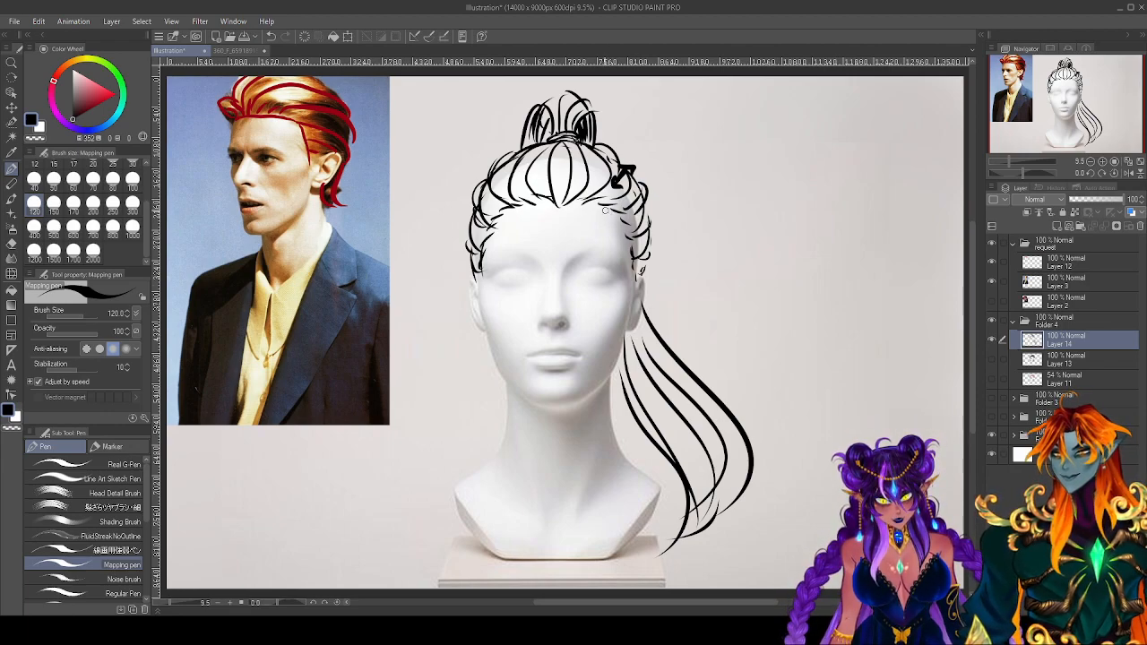
mouse_move(600, 208)
mouse_down()
mouse_move(623, 219)
mouse_move(622, 250)
mouse_move(636, 249)
mouse_up()
mouse_move(518, 206)
mouse_down()
mouse_move(503, 222)
mouse_move(521, 195)
mouse_move(488, 258)
mouse_move(486, 244)
mouse_up()
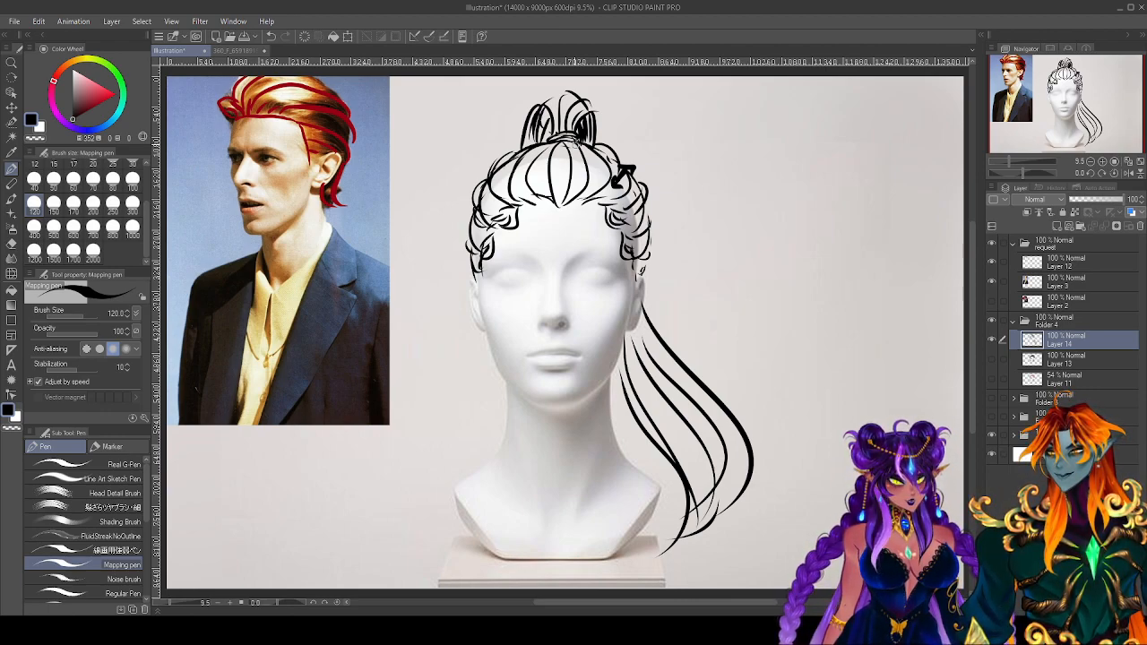
mouse_move(486, 276)
mouse_down()
mouse_move(485, 304)
mouse_move(479, 270)
mouse_move(475, 303)
mouse_up()
mouse_move(631, 283)
mouse_down()
mouse_move(631, 298)
mouse_move(640, 278)
mouse_move(642, 301)
mouse_up()
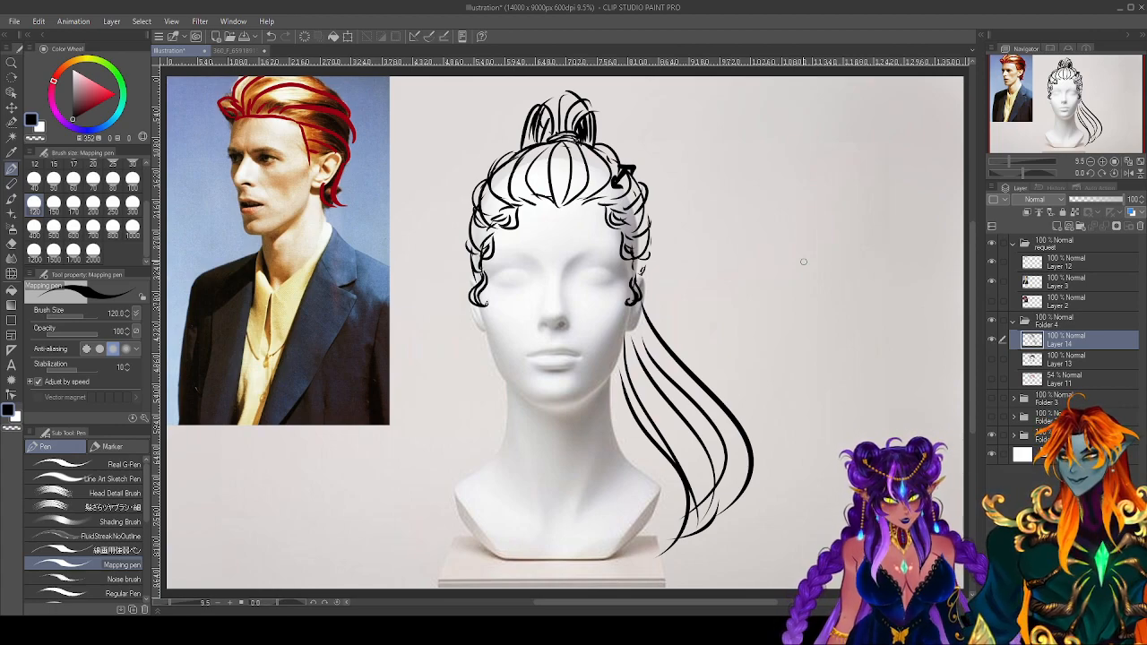
Hide and collapse Folder 4, hide Layer 3 and Layer 12, and show the pink-haired undercut reference on Layer 2.
click(991, 321)
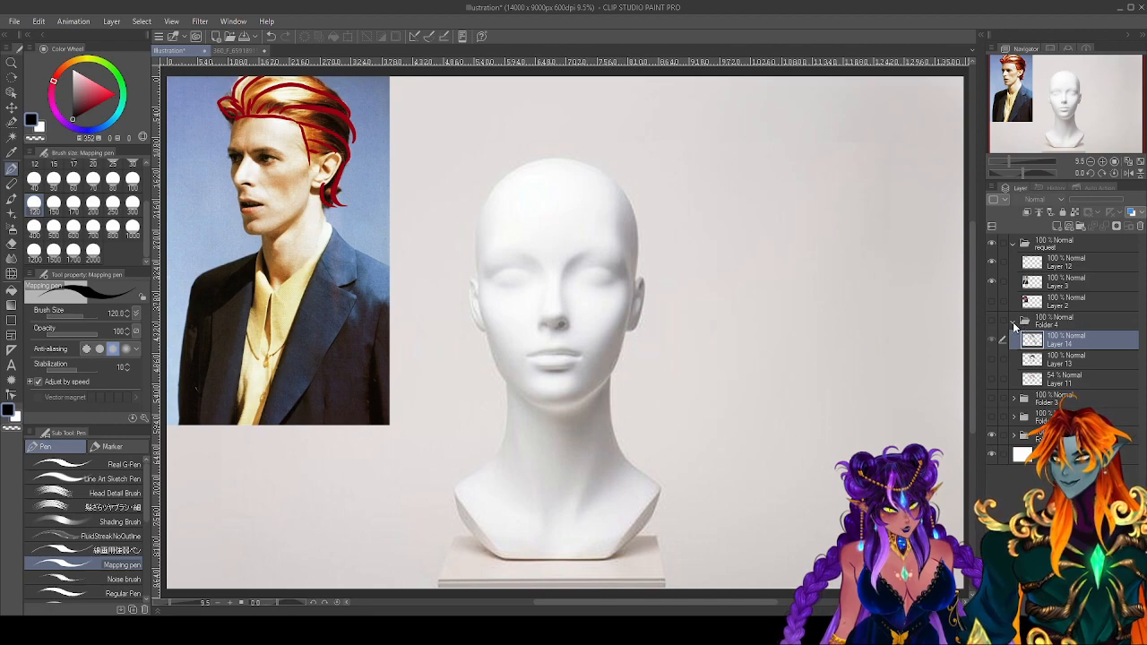
click(1013, 321)
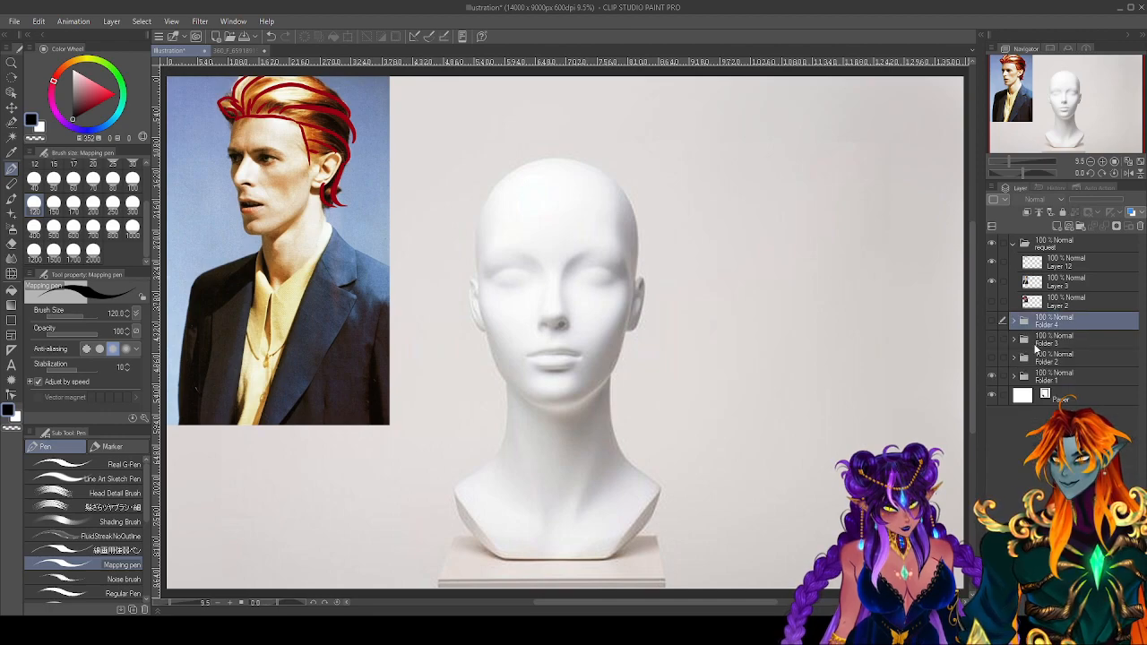
click(990, 285)
click(991, 260)
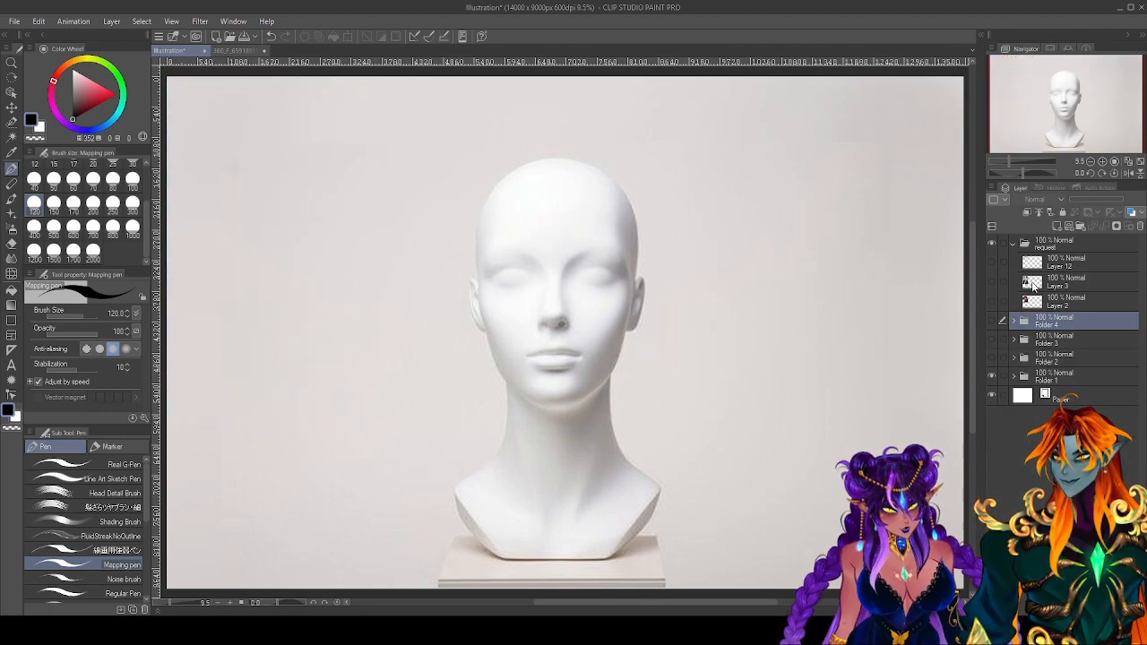
click(991, 302)
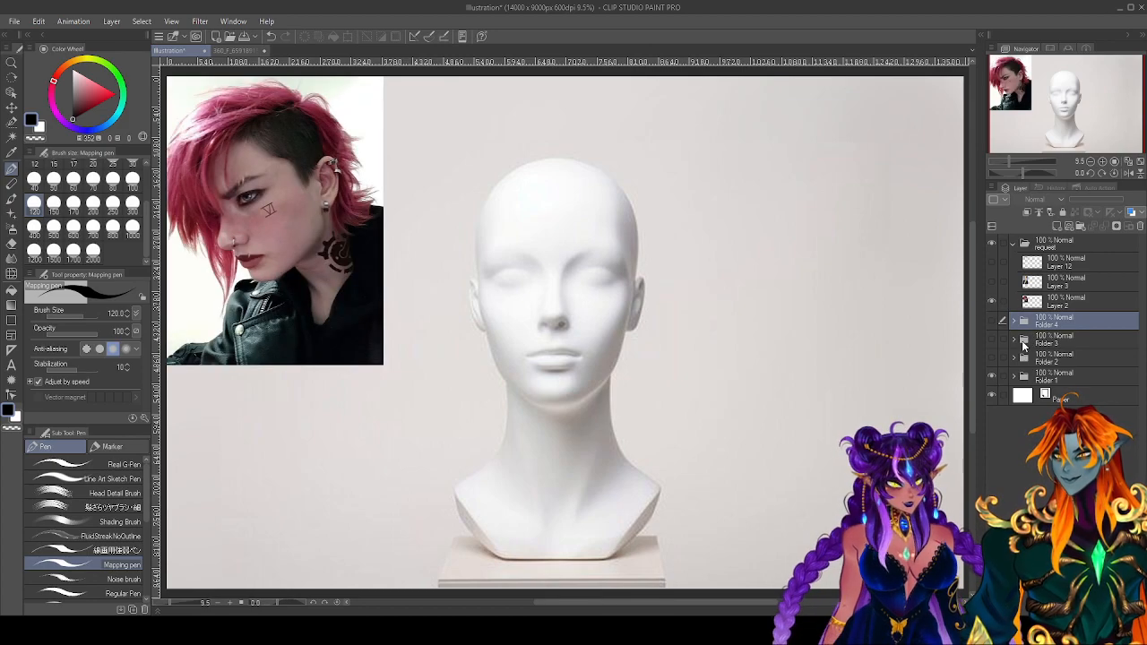
Add a new layer above Layer 3 and outline and hatch the shaved side area on the reference photo in red.
click(1071, 285)
click(1059, 228)
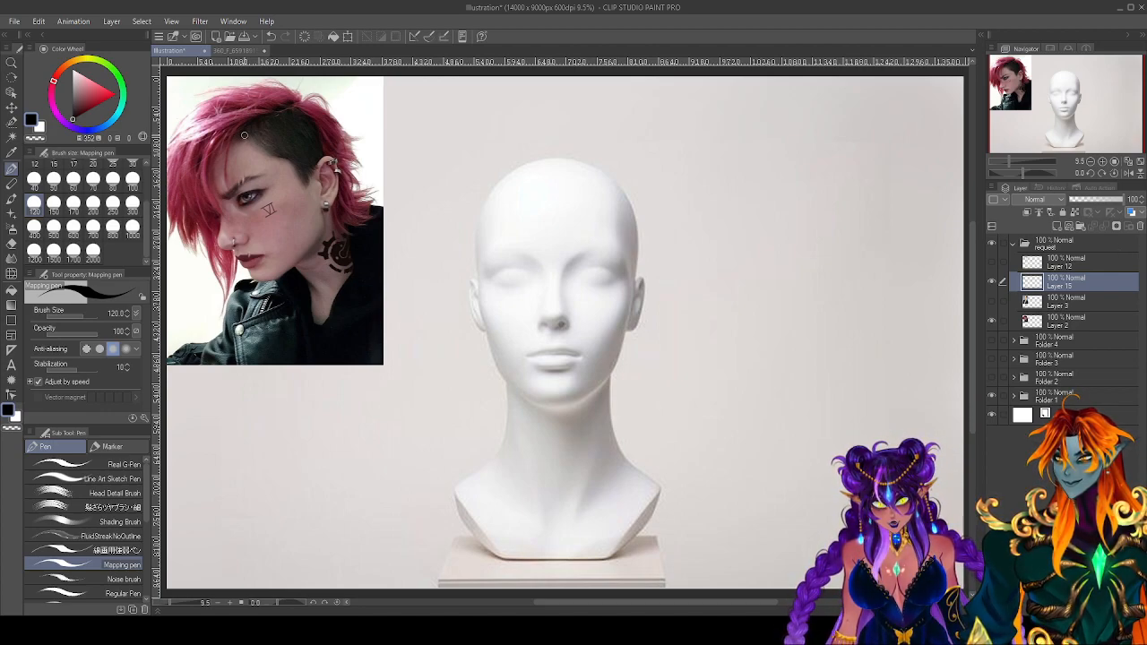
mouse_move(229, 145)
mouse_down()
mouse_move(254, 134)
mouse_move(305, 179)
mouse_move(321, 160)
mouse_up()
click(105, 100)
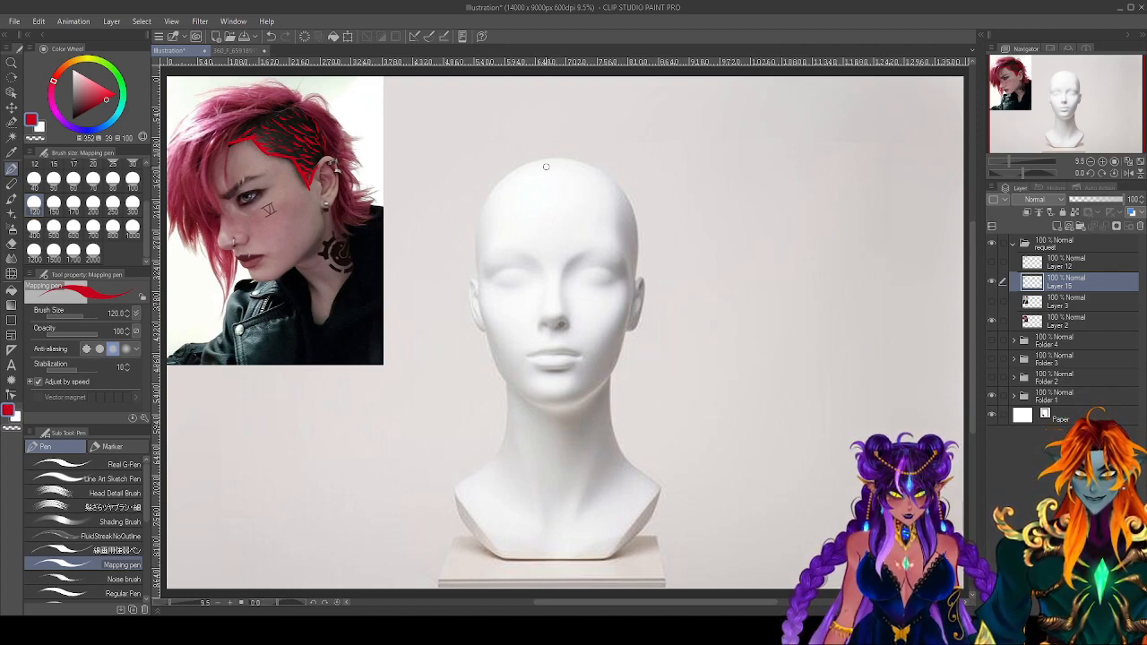
Create a new folder above Folder 4 and add an empty layer inside it.
click(1053, 345)
click(1083, 226)
click(1058, 225)
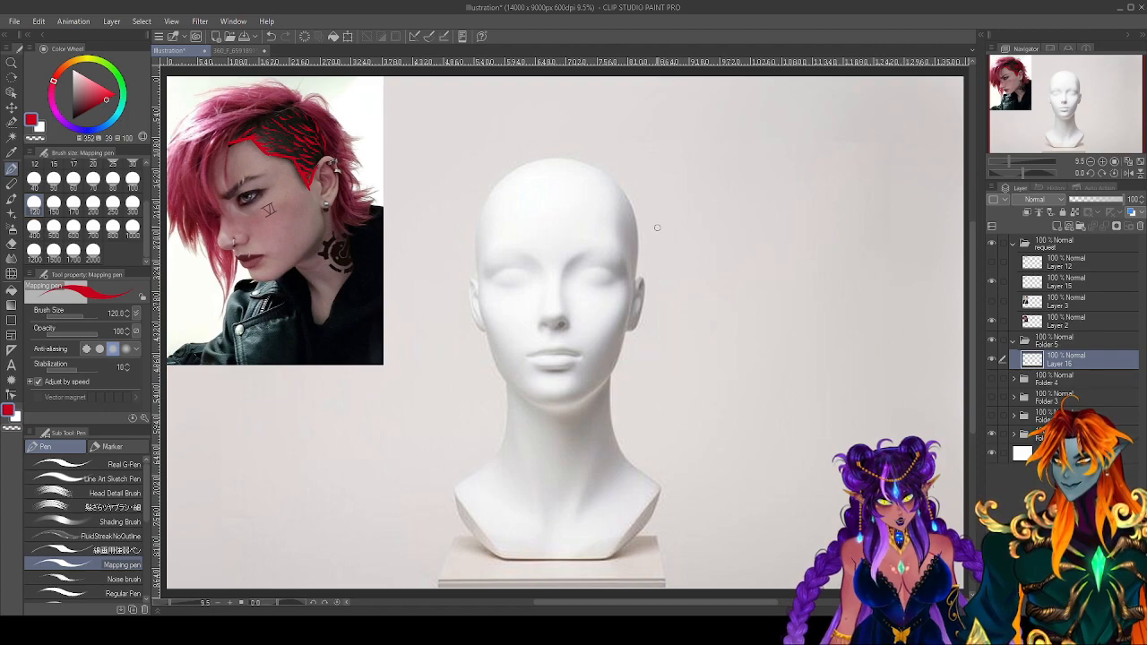
Sketch the red hairline across the forehead and both temples, the side parting, and the shaved side's outline with an arrow.
mouse_move(524, 204)
mouse_down()
mouse_move(574, 198)
mouse_move(621, 245)
mouse_move(634, 300)
mouse_move(639, 208)
mouse_up()
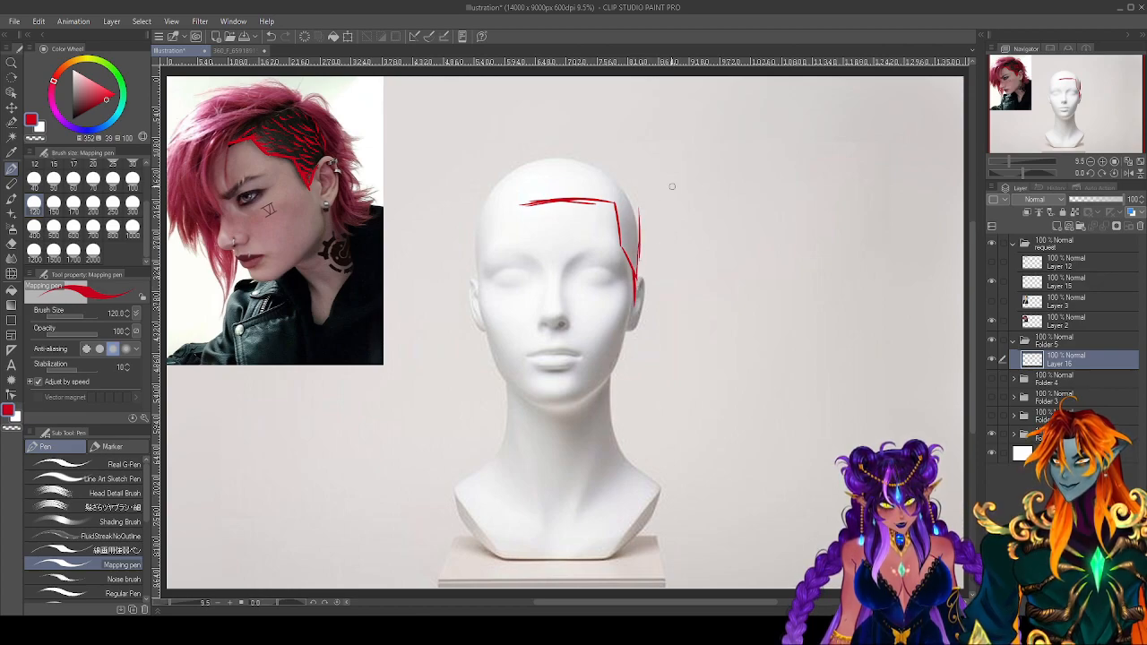
mouse_move(522, 202)
mouse_down()
mouse_move(494, 227)
mouse_move(483, 303)
mouse_up()
mouse_move(522, 199)
mouse_down()
mouse_move(500, 216)
mouse_move(482, 301)
mouse_up()
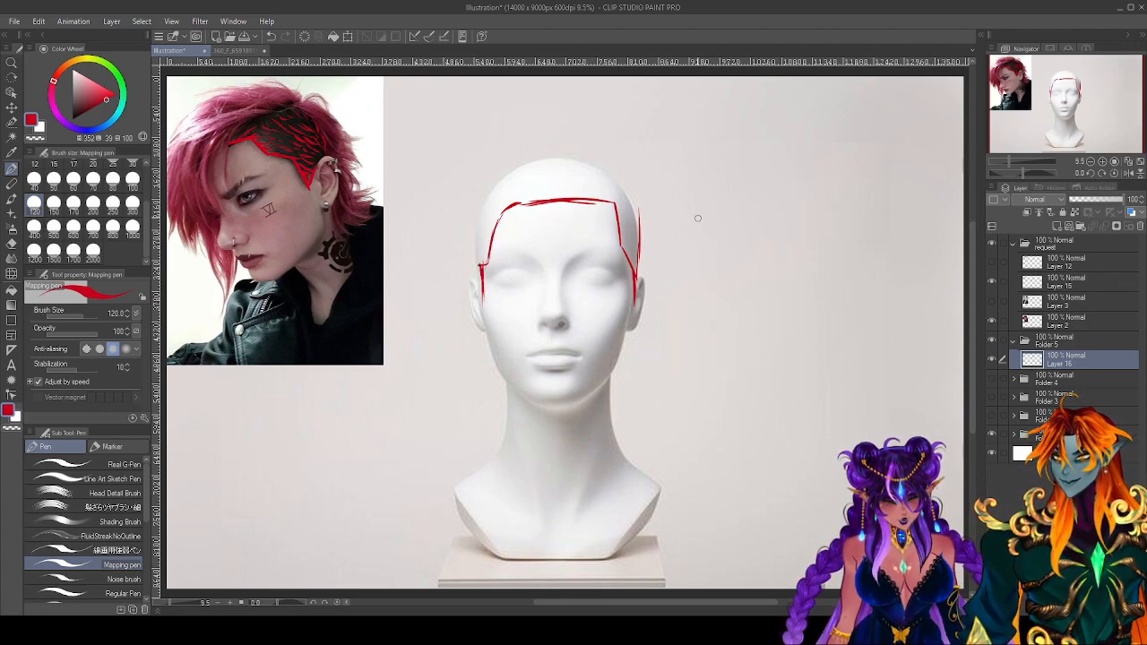
drag(604, 177, 587, 206)
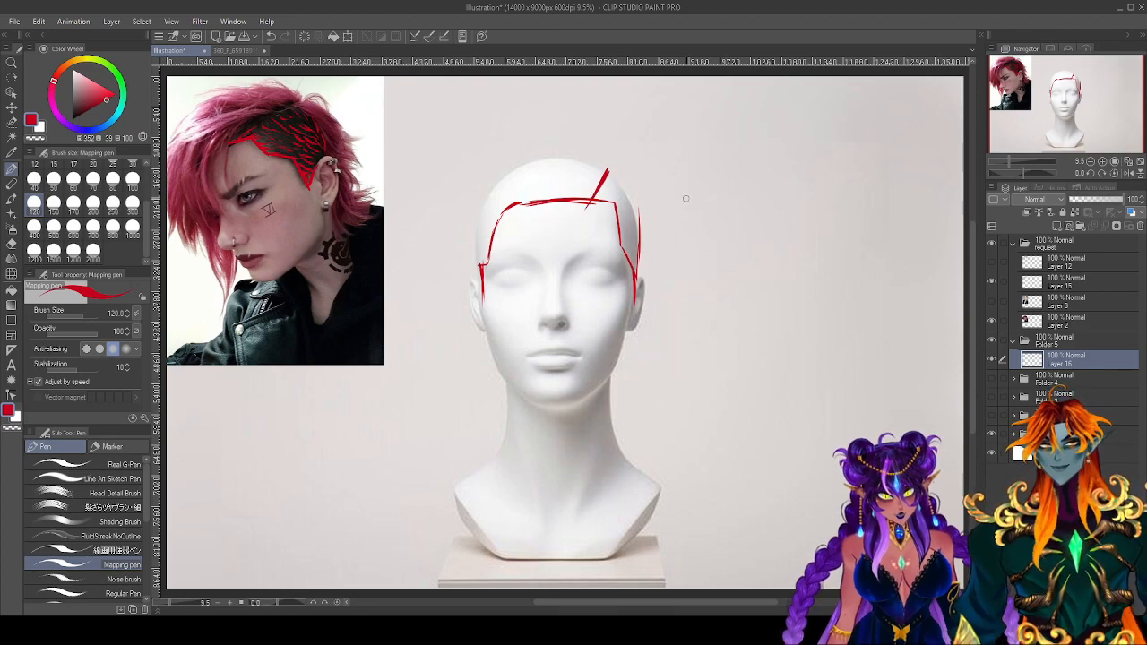
mouse_move(639, 167)
mouse_down()
mouse_move(637, 181)
mouse_move(622, 182)
mouse_move(641, 229)
mouse_move(638, 283)
mouse_up()
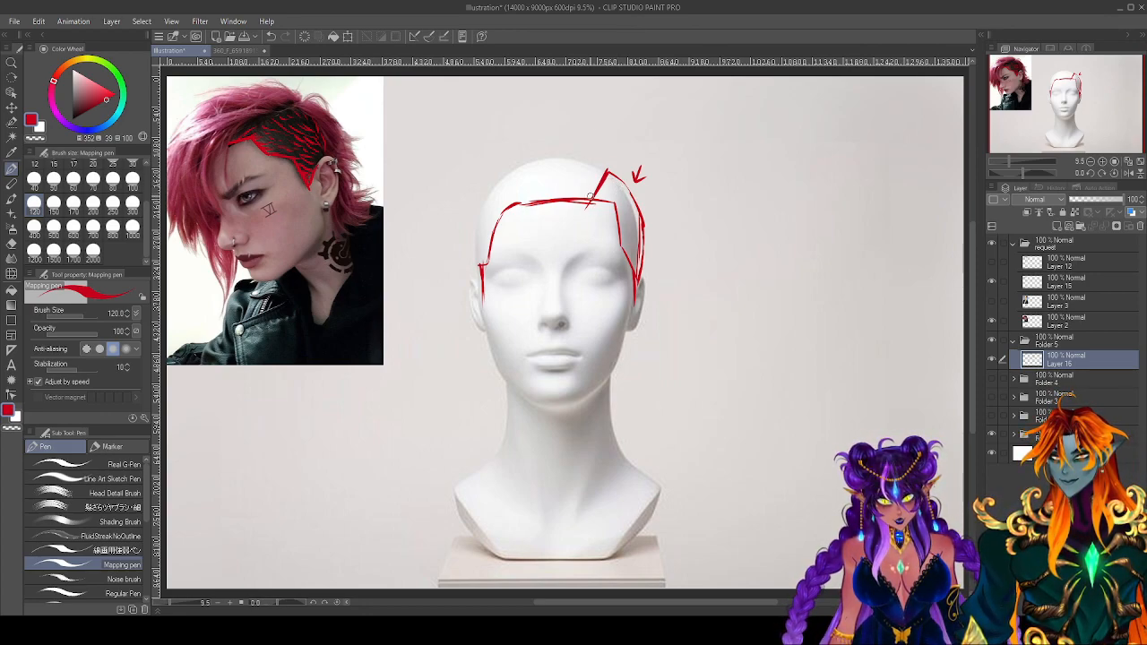
Sketch the long red fringe locks sweeping from the side parting across the forehead and over one eye.
mouse_move(574, 195)
mouse_down()
mouse_move(591, 199)
mouse_move(557, 257)
mouse_up()
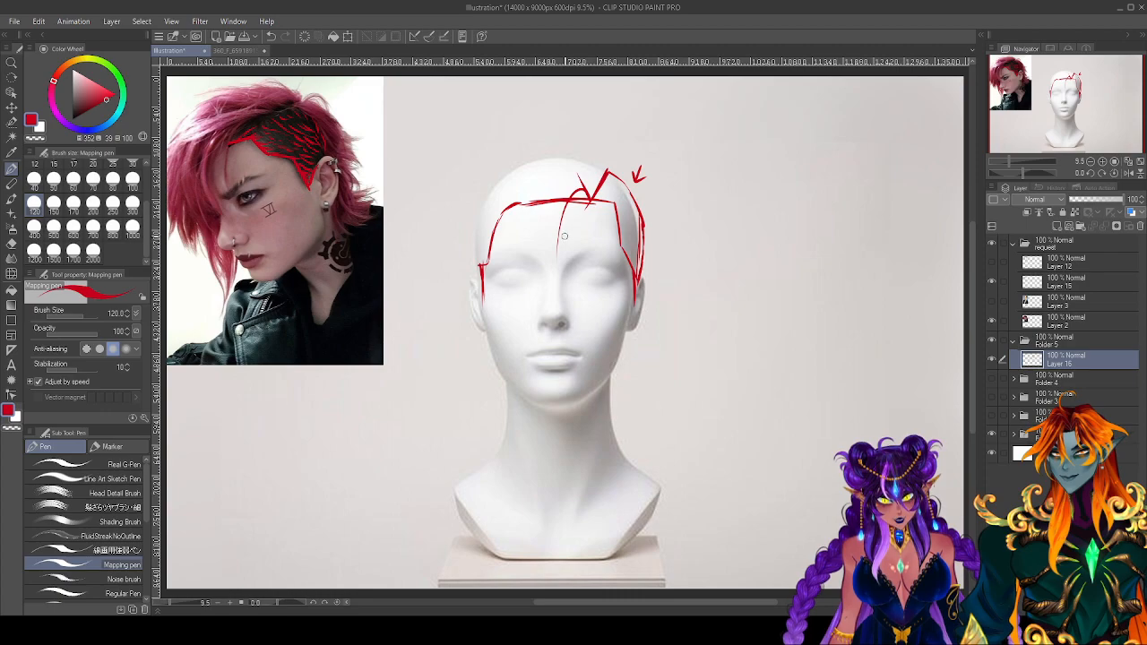
drag(577, 195, 572, 286)
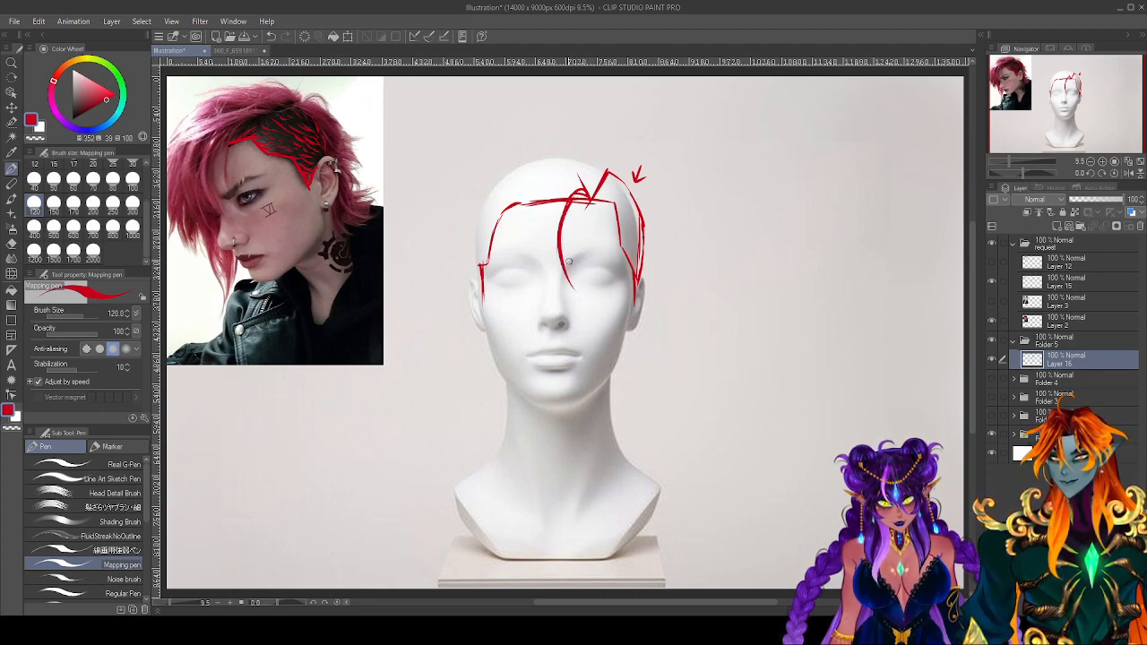
mouse_move(582, 190)
mouse_down()
mouse_move(558, 202)
mouse_move(580, 291)
mouse_up()
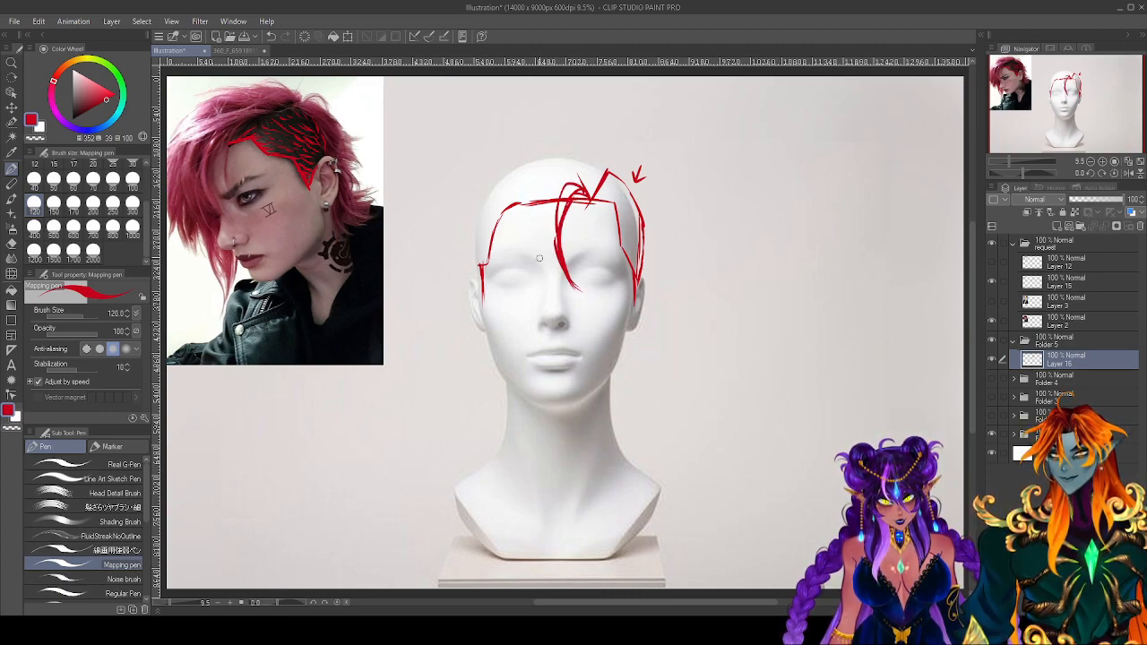
drag(566, 190, 552, 310)
mouse_move(595, 192)
mouse_down()
mouse_move(549, 183)
mouse_move(536, 315)
mouse_up()
mouse_move(595, 188)
mouse_down()
mouse_move(616, 143)
mouse_move(581, 140)
mouse_move(570, 166)
mouse_move(552, 134)
mouse_move(498, 222)
mouse_move(480, 310)
mouse_up()
drag(536, 227, 484, 312)
drag(523, 262, 459, 316)
drag(522, 214, 493, 283)
drag(537, 185, 503, 263)
mouse_move(593, 183)
mouse_down()
mouse_move(528, 148)
mouse_move(480, 296)
mouse_up()
Sketch spiky red locks sweeping over the crown and pointed strands falling past the ear on the unshaved side.
mouse_move(565, 144)
mouse_down()
mouse_move(548, 135)
mouse_move(453, 245)
mouse_move(430, 253)
mouse_move(464, 316)
mouse_move(440, 150)
mouse_move(495, 173)
mouse_move(432, 213)
mouse_up()
mouse_move(482, 199)
mouse_down()
mouse_move(439, 237)
mouse_move(457, 308)
mouse_up()
mouse_move(467, 266)
mouse_down()
mouse_move(457, 312)
mouse_move(495, 402)
mouse_up()
drag(486, 305, 482, 395)
drag(470, 284, 473, 362)
mouse_move(462, 253)
mouse_down()
mouse_move(424, 317)
mouse_move(452, 349)
mouse_up()
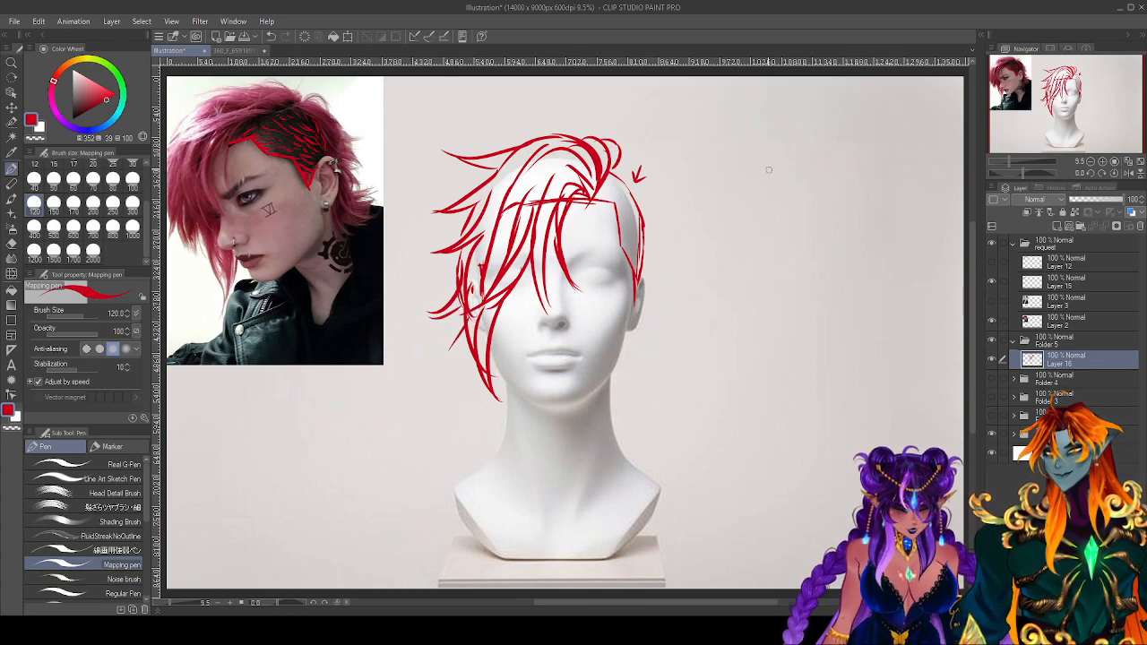
mouse_move(591, 141)
mouse_down()
mouse_move(516, 131)
mouse_move(484, 181)
mouse_up()
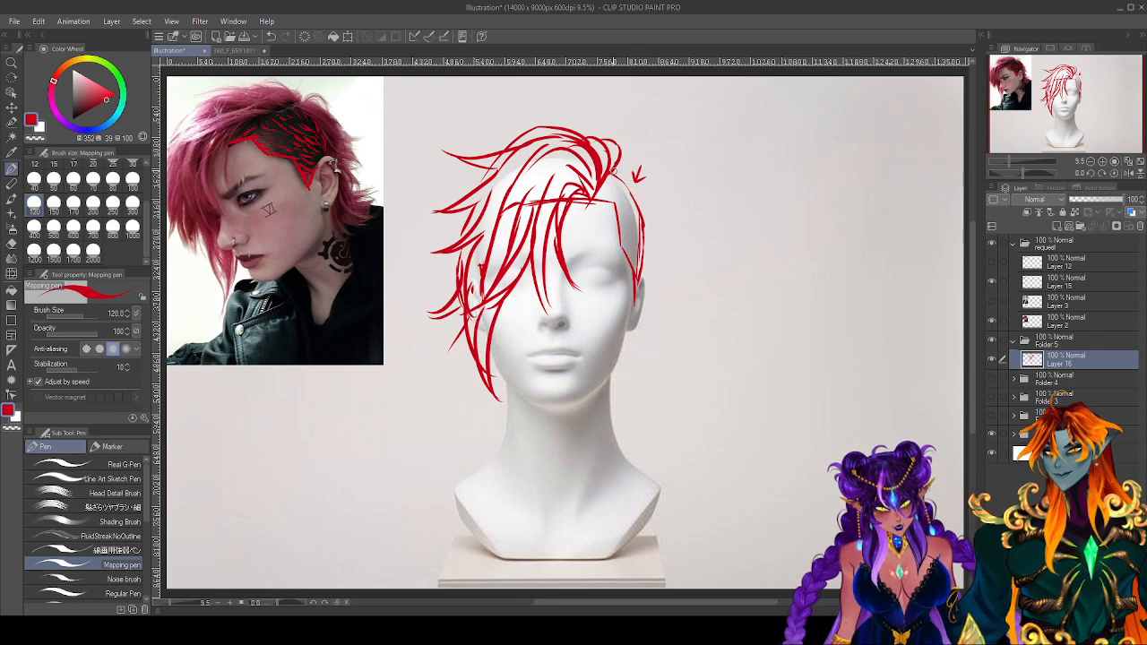
Sketch the red locks sticking out behind the shaved side and the short nape strands below both ears.
mouse_move(627, 172)
mouse_down()
mouse_move(658, 193)
mouse_move(664, 247)
mouse_up()
mouse_move(641, 208)
mouse_down()
mouse_move(666, 305)
mouse_move(644, 331)
mouse_move(632, 385)
mouse_move(654, 394)
mouse_move(618, 399)
mouse_up()
mouse_move(496, 358)
mouse_down()
mouse_move(484, 405)
mouse_move(505, 408)
mouse_up()
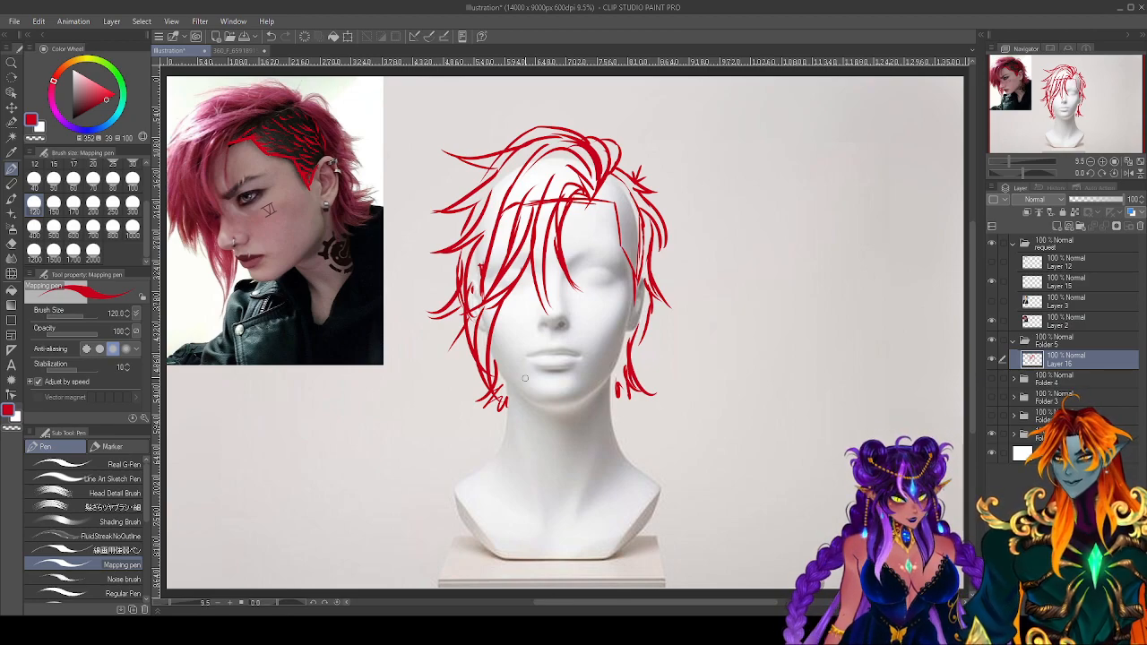
Dim the red sketch layer to 43% opacity and ink the shaved side with short black hatch strokes on a new layer.
click(1098, 199)
click(1055, 227)
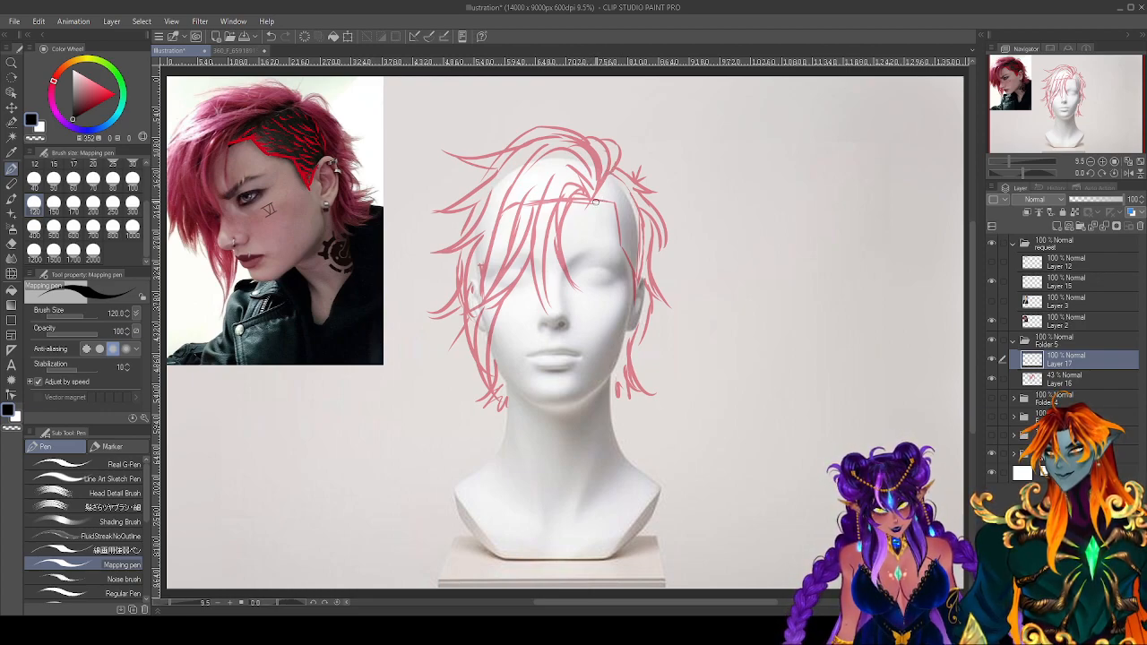
mouse_move(598, 198)
mouse_down()
mouse_move(620, 218)
mouse_move(637, 298)
mouse_up()
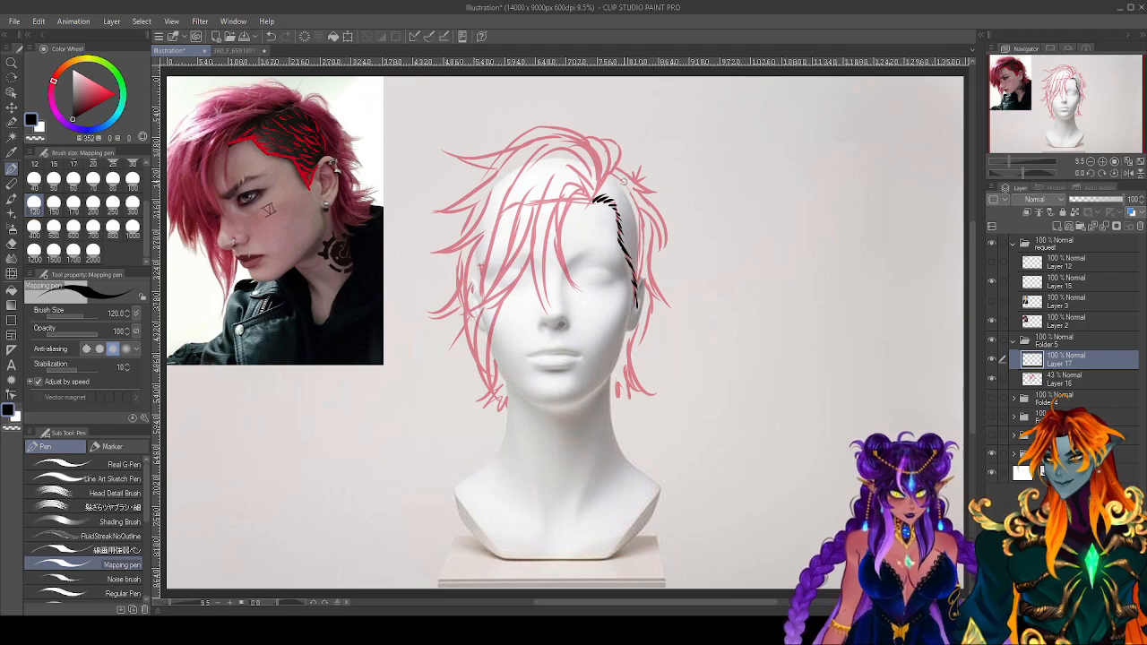
drag(625, 177, 640, 237)
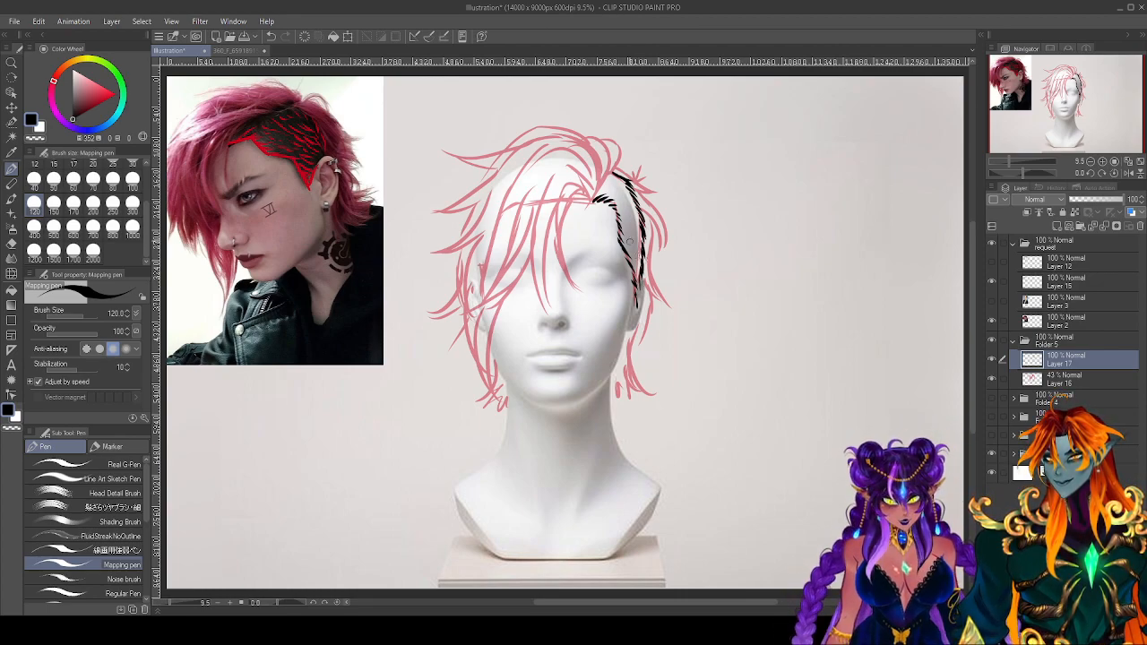
drag(608, 191, 642, 267)
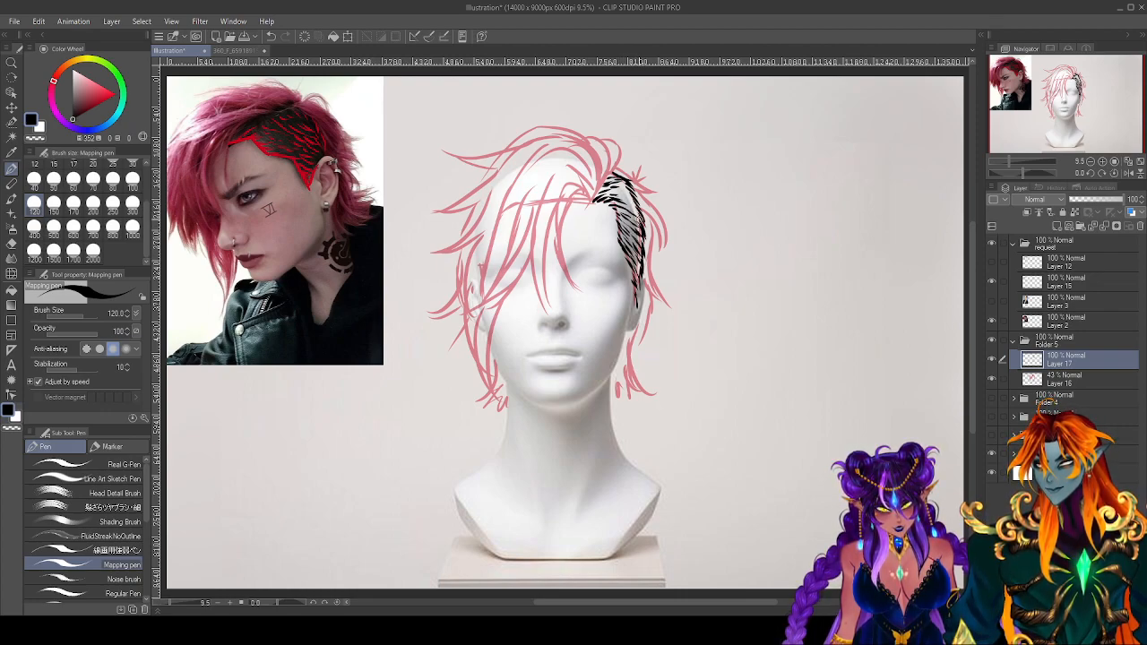
mouse_move(620, 199)
mouse_down()
mouse_move(634, 212)
mouse_move(627, 202)
mouse_up()
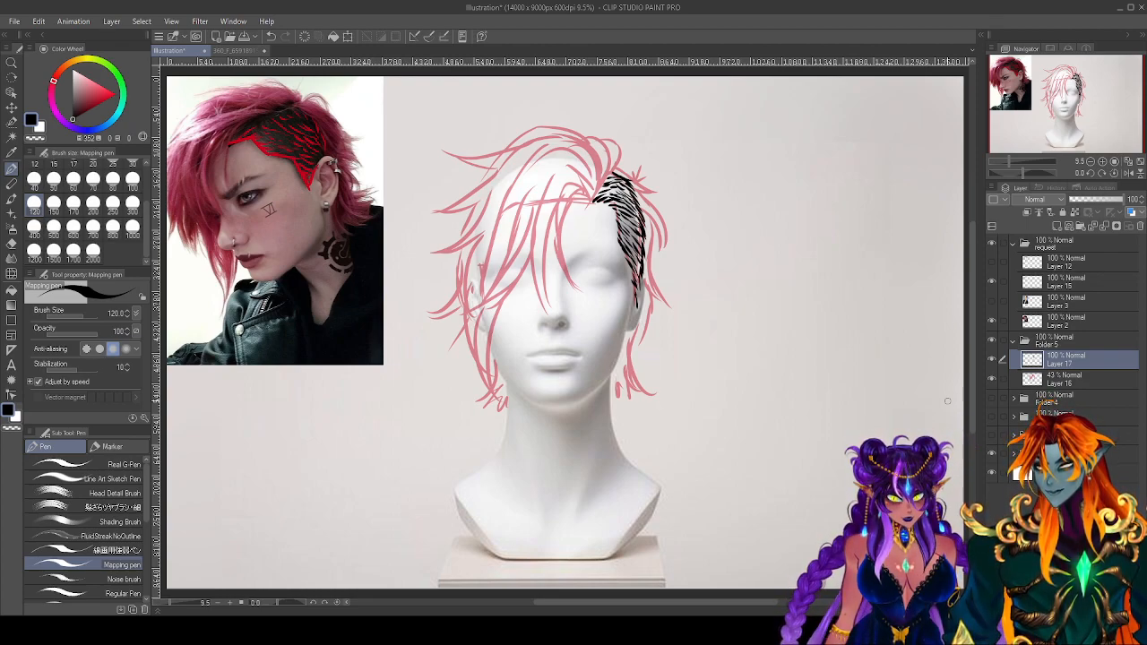
Ink the black locks sticking out behind the shaved side and the pointed nape strands below that ear.
mouse_move(613, 171)
mouse_down()
mouse_move(647, 180)
mouse_move(676, 208)
mouse_move(666, 205)
mouse_move(670, 256)
mouse_up()
mouse_move(643, 211)
mouse_down()
mouse_move(663, 254)
mouse_move(647, 279)
mouse_move(674, 303)
mouse_move(629, 355)
mouse_move(631, 385)
mouse_move(656, 394)
mouse_move(609, 419)
mouse_up()
drag(630, 334, 618, 380)
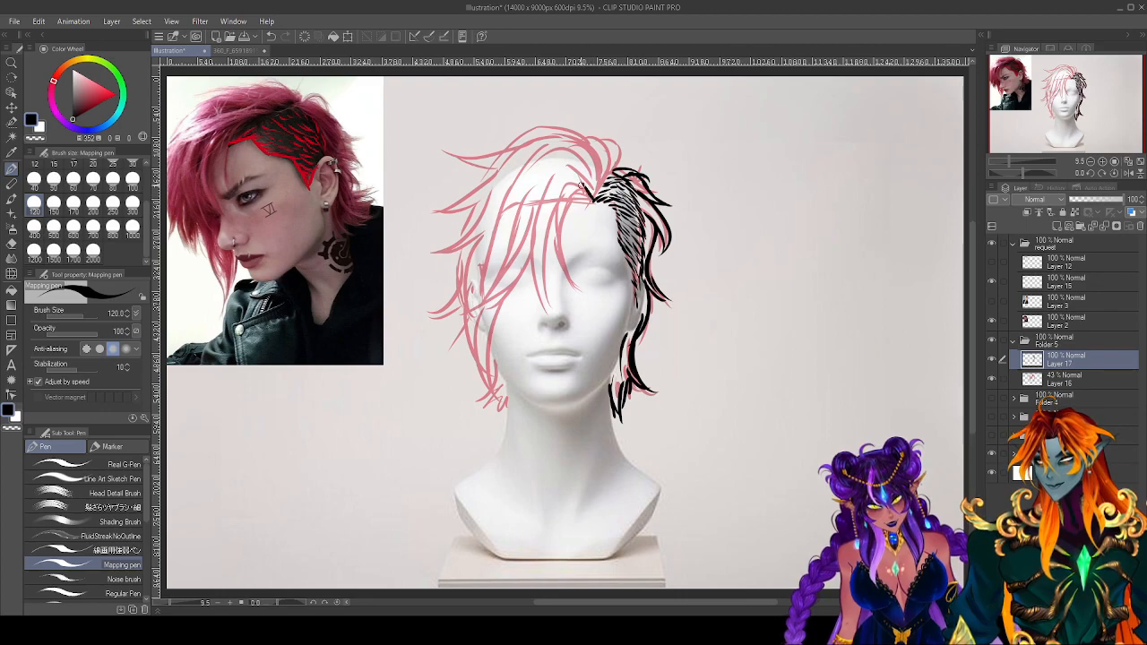
Ink the long black fringe locks falling from the side parting across the forehead and over one eye.
mouse_move(593, 204)
mouse_down()
mouse_move(577, 193)
mouse_move(574, 301)
mouse_up()
drag(595, 169, 557, 269)
mouse_move(598, 190)
mouse_down()
mouse_move(566, 157)
mouse_move(538, 314)
mouse_up()
drag(552, 218, 543, 305)
drag(534, 242, 467, 302)
mouse_move(554, 174)
mouse_down()
mouse_move(528, 231)
mouse_move(450, 302)
mouse_up()
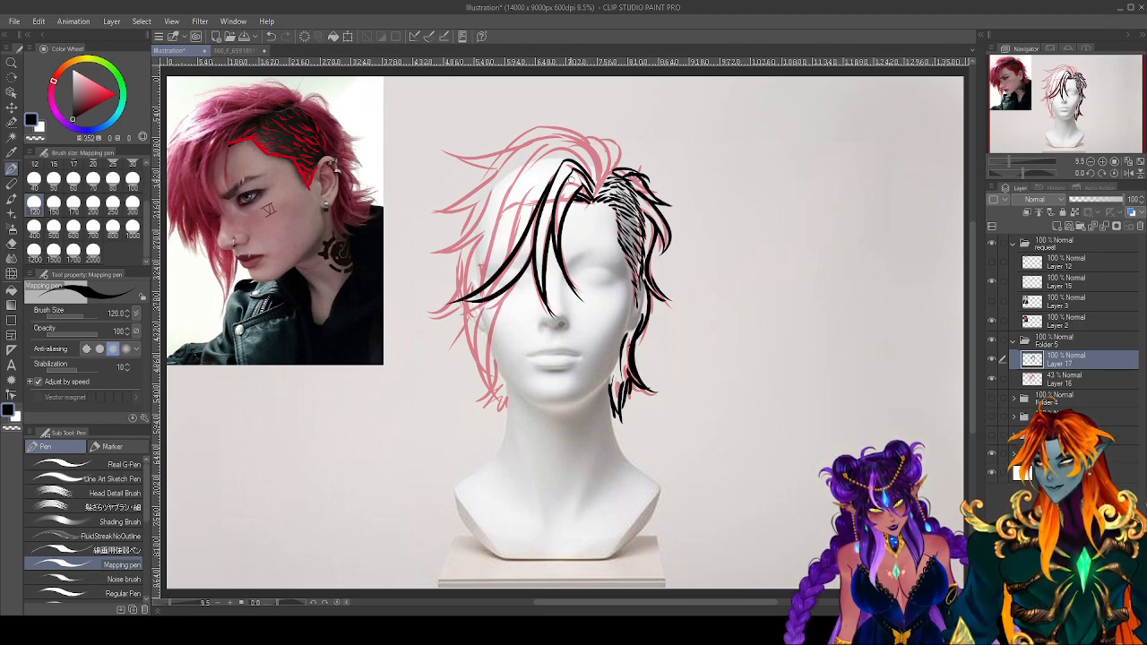
Ink the remaining parting strands and the long locks sweeping over the crown into outward-pointing tips on the unshaved side.
mouse_move(597, 159)
mouse_down()
mouse_move(528, 188)
mouse_move(489, 273)
mouse_up()
mouse_move(596, 196)
mouse_down()
mouse_move(599, 175)
mouse_move(559, 131)
mouse_move(478, 285)
mouse_up()
mouse_move(599, 190)
mouse_down()
mouse_move(611, 154)
mouse_move(599, 136)
mouse_move(629, 140)
mouse_move(613, 136)
mouse_up()
mouse_move(618, 134)
mouse_down()
mouse_move(565, 129)
mouse_move(457, 179)
mouse_move(430, 173)
mouse_up()
drag(502, 169, 428, 177)
drag(529, 150, 428, 219)
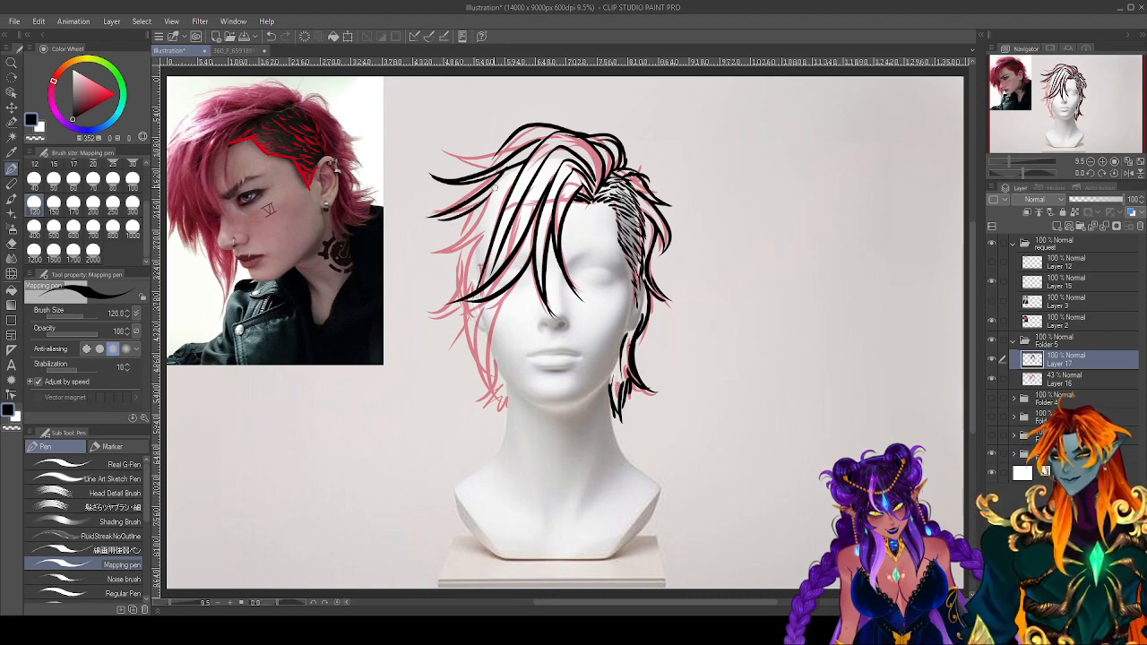
Ink the spiky locks on the unshaved side and the pointed strands running past the ear to the nape.
drag(509, 190, 448, 304)
drag(494, 238, 446, 318)
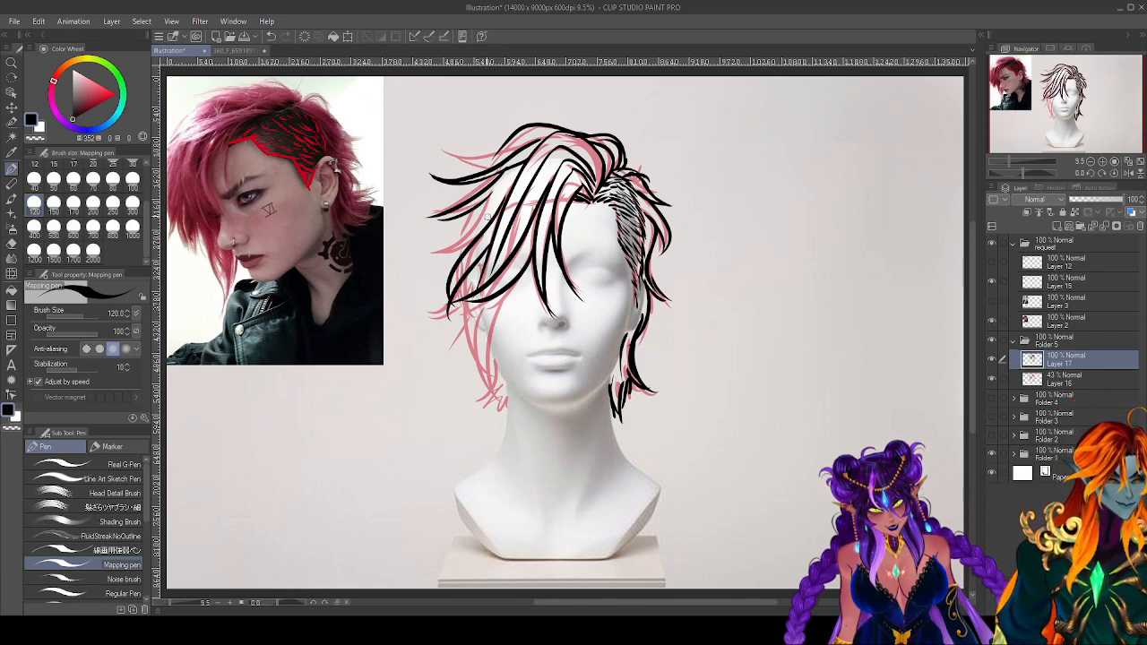
drag(477, 208, 417, 269)
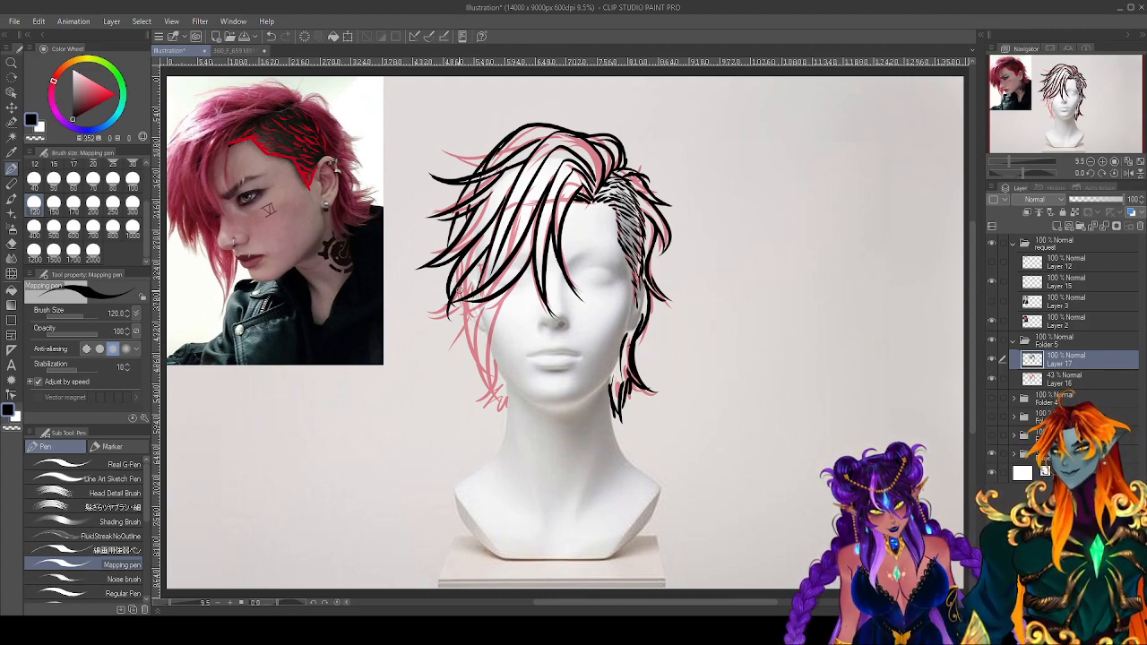
mouse_move(504, 301)
mouse_down()
mouse_move(460, 403)
mouse_move(484, 392)
mouse_up()
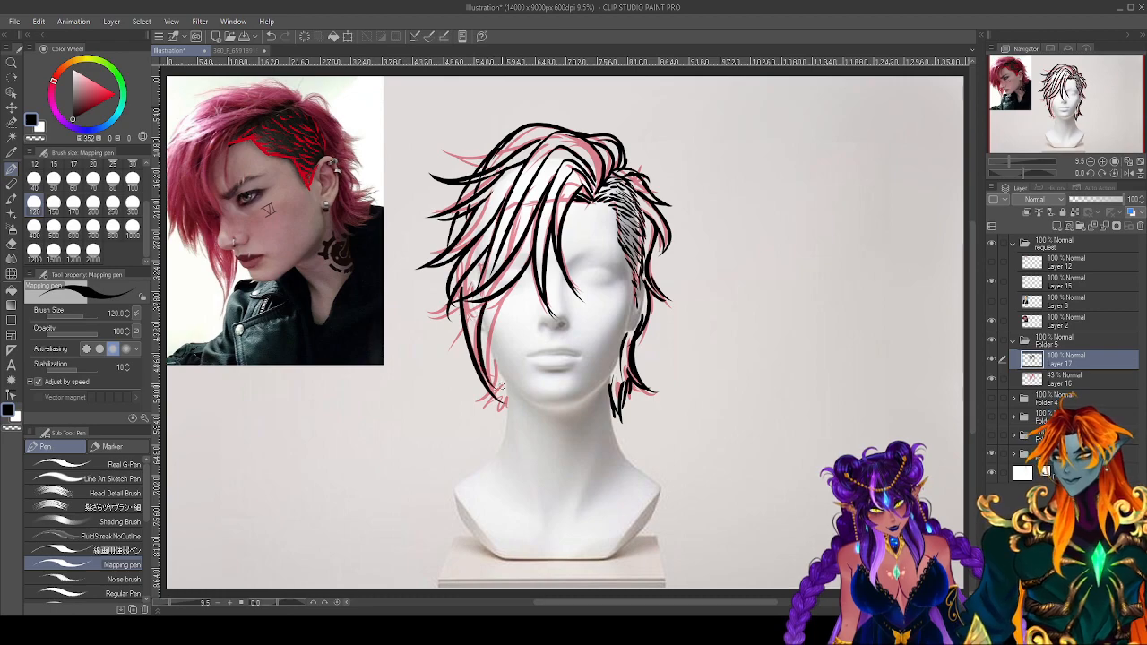
mouse_move(516, 281)
mouse_down()
mouse_move(500, 367)
mouse_move(492, 346)
mouse_up()
drag(497, 302, 502, 405)
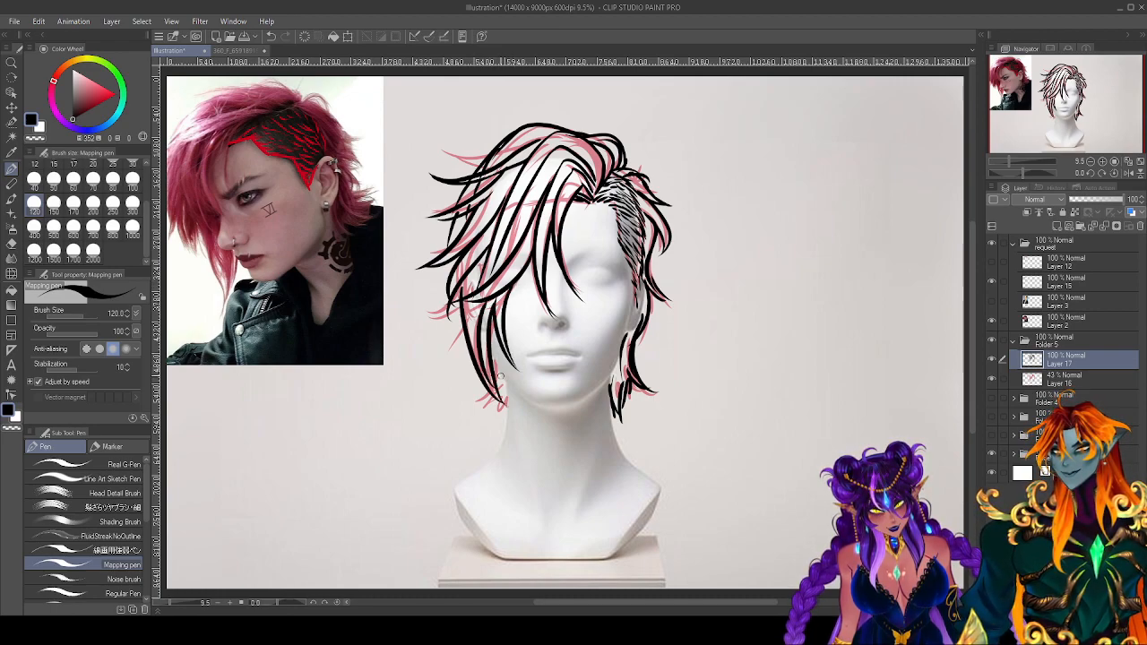
mouse_move(464, 296)
mouse_down()
mouse_move(426, 333)
mouse_move(448, 330)
mouse_up()
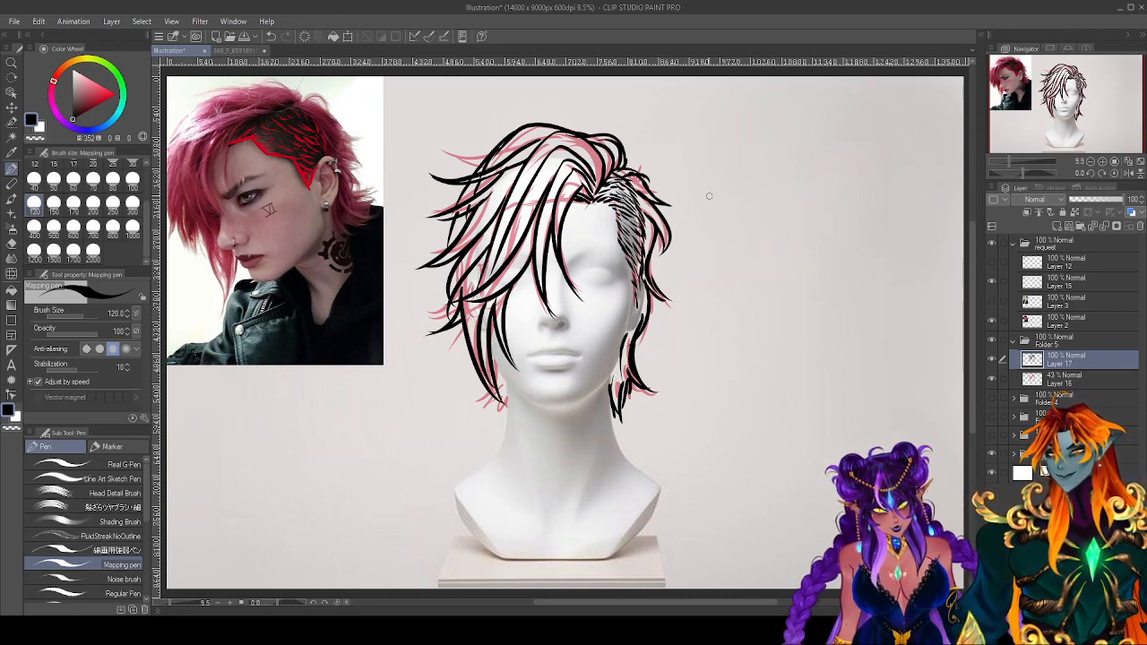
drag(502, 379, 491, 418)
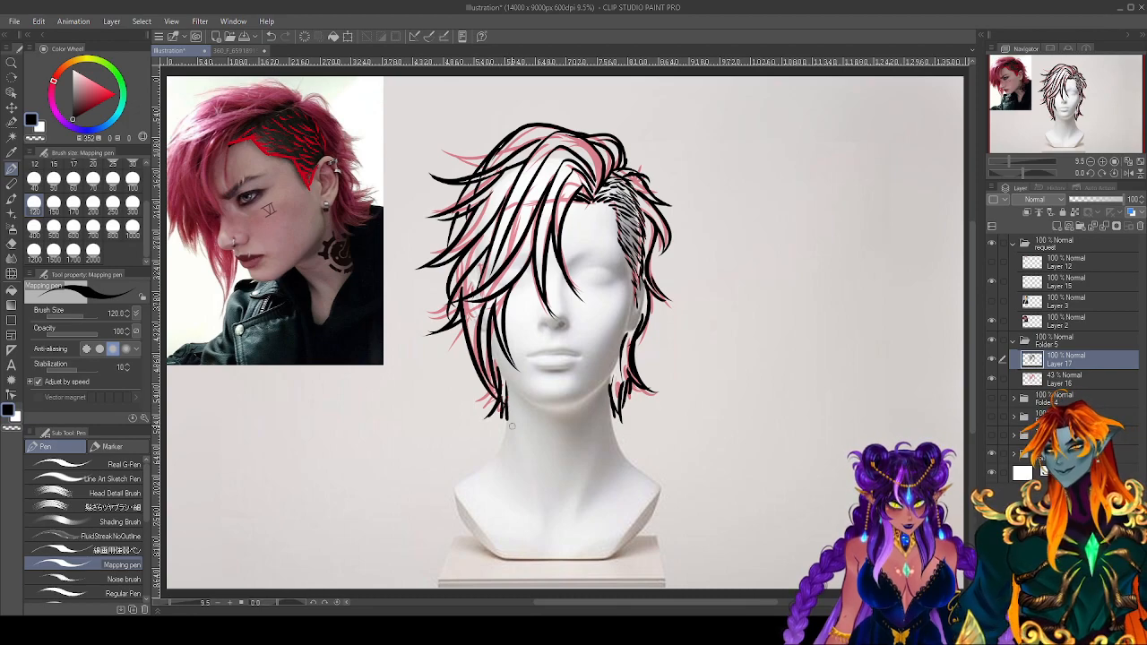
Hide the red sketch layer and add dense shading strands at the parting, within the fringe and beneath the long side.
click(991, 400)
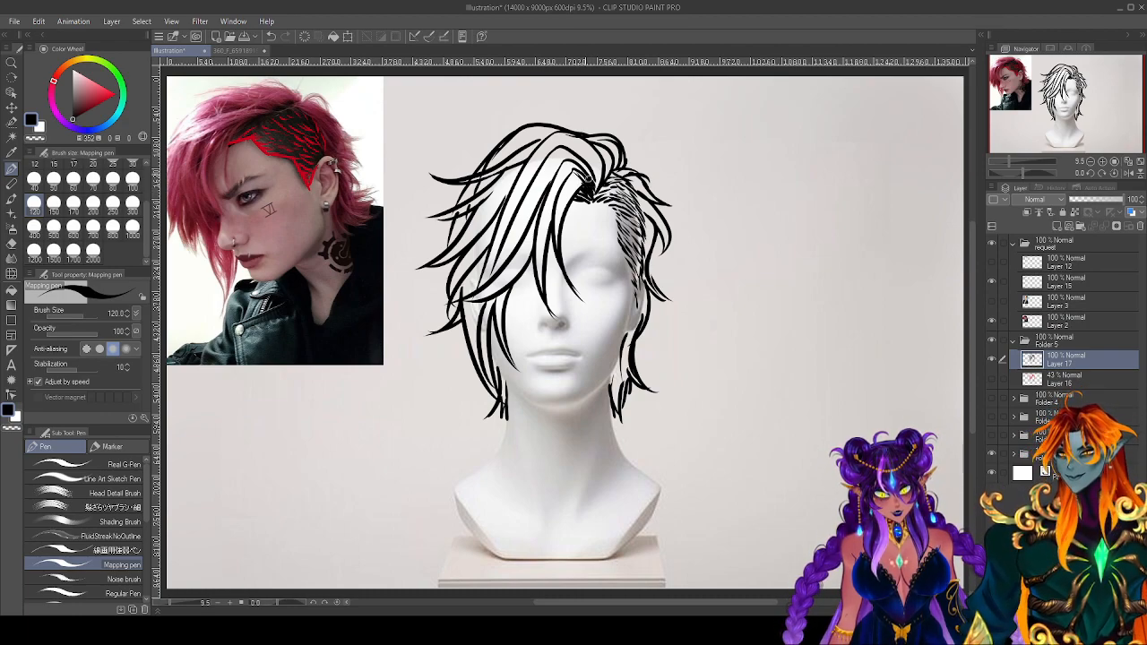
drag(584, 147, 598, 196)
mouse_move(596, 146)
mouse_down()
mouse_move(611, 177)
mouse_move(624, 172)
mouse_up()
mouse_move(573, 134)
mouse_down()
mouse_move(598, 183)
mouse_move(565, 192)
mouse_move(544, 247)
mouse_up()
mouse_move(561, 174)
mouse_down()
mouse_move(541, 294)
mouse_move(468, 301)
mouse_up()
drag(511, 265, 487, 290)
mouse_move(534, 227)
mouse_down()
mouse_move(518, 267)
mouse_move(493, 270)
mouse_move(505, 262)
mouse_move(486, 283)
mouse_up()
drag(496, 241, 476, 289)
drag(500, 220, 464, 295)
drag(473, 269, 461, 291)
mouse_move(484, 328)
mouse_down()
mouse_move(498, 400)
mouse_move(491, 378)
mouse_up()
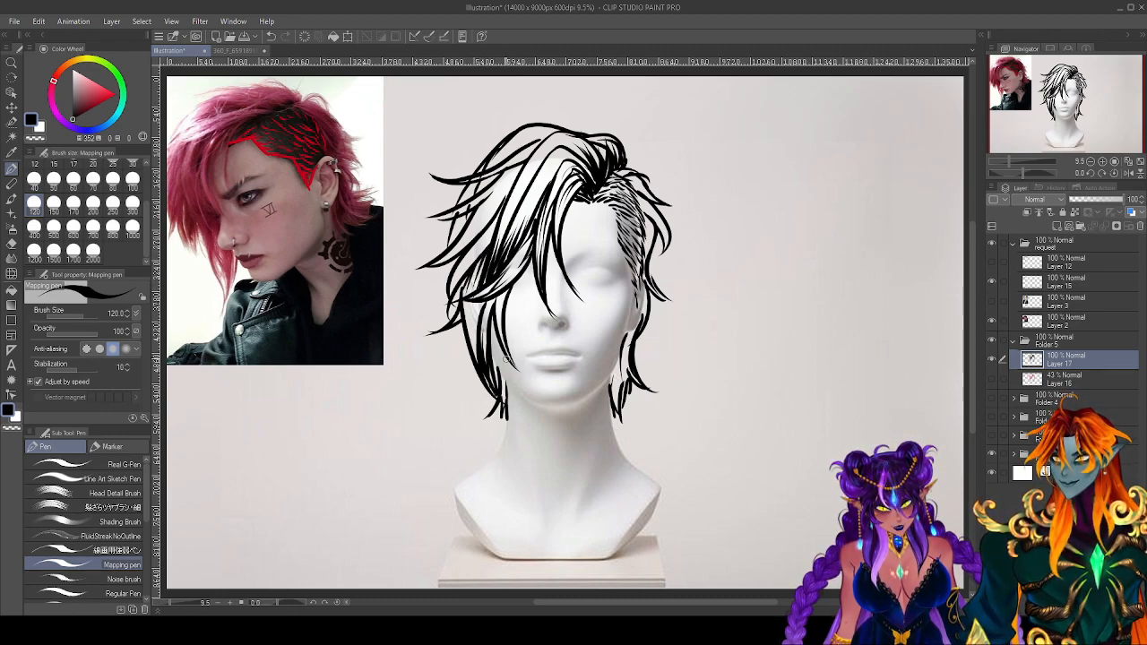
mouse_move(502, 294)
mouse_down()
mouse_move(474, 314)
mouse_move(479, 301)
mouse_move(469, 347)
mouse_up()
drag(472, 305, 466, 335)
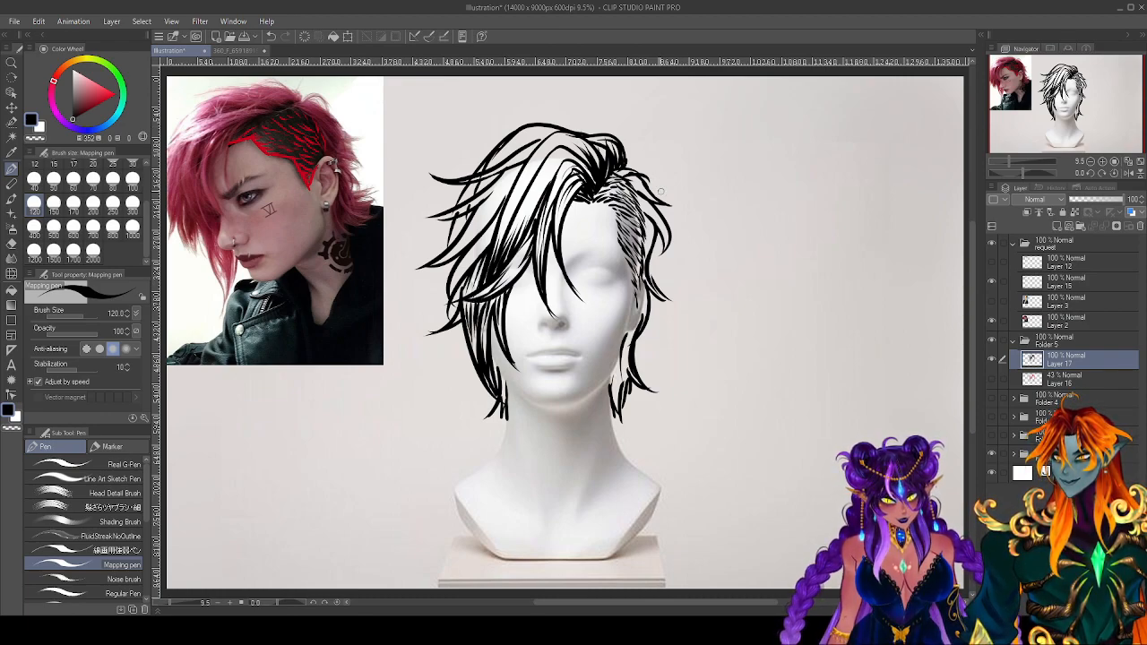
Fill the crown and upper long side with flowing strand lines that follow the locks.
drag(568, 154, 522, 234)
drag(588, 138, 507, 229)
mouse_move(530, 170)
mouse_down()
mouse_move(503, 234)
mouse_move(496, 212)
mouse_move(471, 197)
mouse_move(455, 210)
mouse_move(452, 242)
mouse_up()
drag(493, 190, 462, 231)
drag(491, 192, 448, 255)
mouse_move(500, 191)
mouse_down()
mouse_move(468, 238)
mouse_move(475, 260)
mouse_up()
mouse_move(549, 136)
mouse_down()
mouse_move(516, 160)
mouse_move(498, 154)
mouse_up()
drag(552, 129, 518, 142)
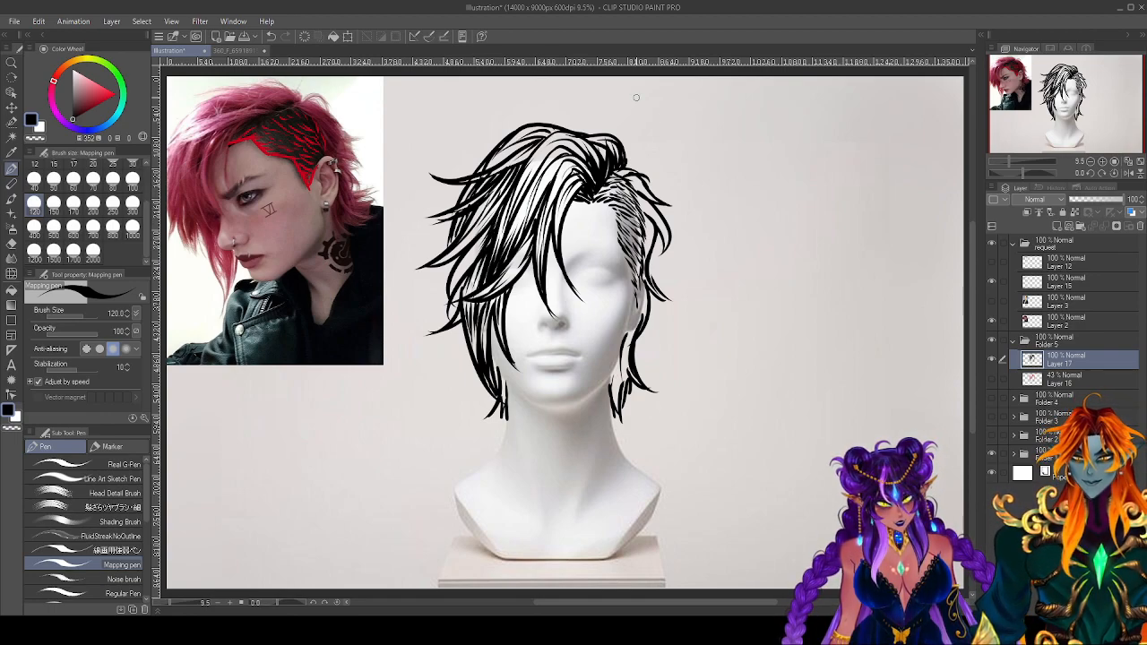
Thicken the locks behind the shaved side and add thin flyaway hairs around the crown, fringe, sides and nape.
drag(620, 174, 643, 193)
mouse_move(629, 178)
mouse_down()
mouse_move(654, 199)
mouse_move(667, 237)
mouse_move(654, 240)
mouse_move(652, 289)
mouse_move(614, 405)
mouse_up()
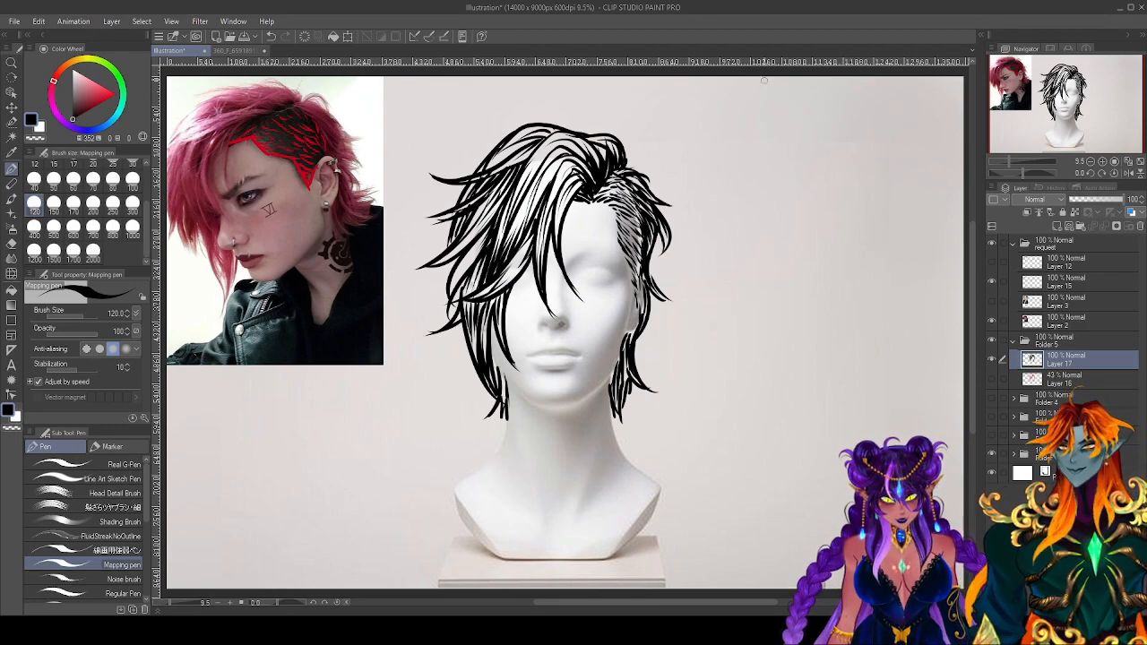
mouse_move(622, 158)
mouse_down()
mouse_move(629, 144)
mouse_move(543, 119)
mouse_move(443, 160)
mouse_up()
drag(452, 242, 413, 252)
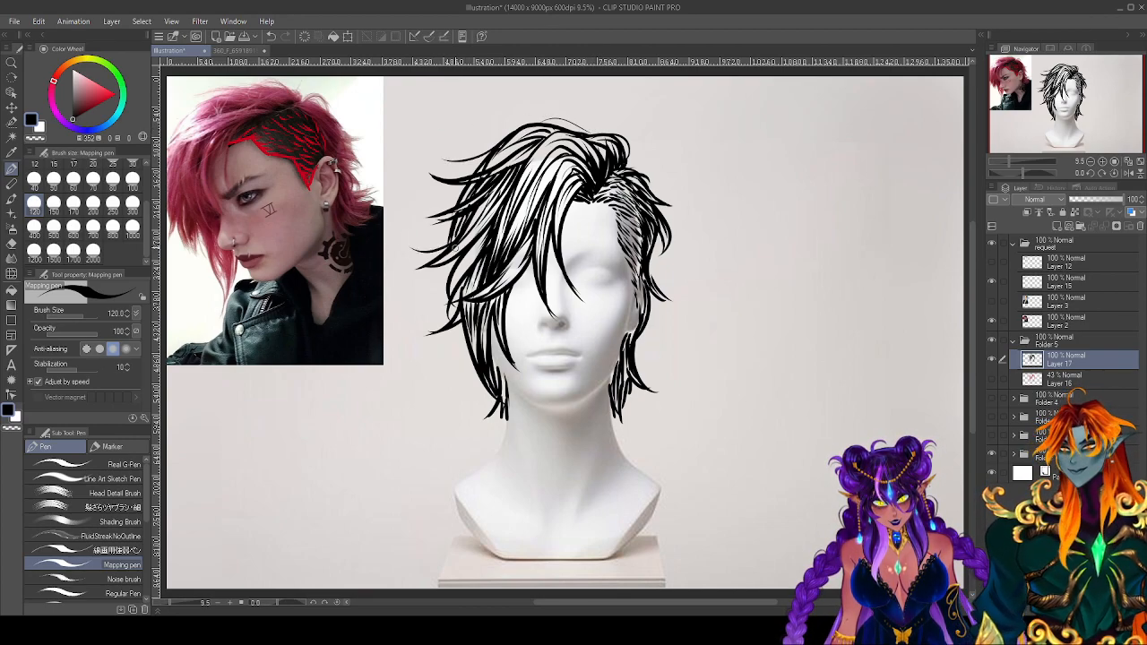
drag(466, 324, 477, 391)
mouse_move(535, 257)
mouse_down()
mouse_move(542, 307)
mouse_move(510, 295)
mouse_up()
mouse_move(572, 193)
mouse_down()
mouse_move(566, 266)
mouse_move(548, 298)
mouse_up()
drag(654, 343, 638, 374)
drag(652, 257, 678, 294)
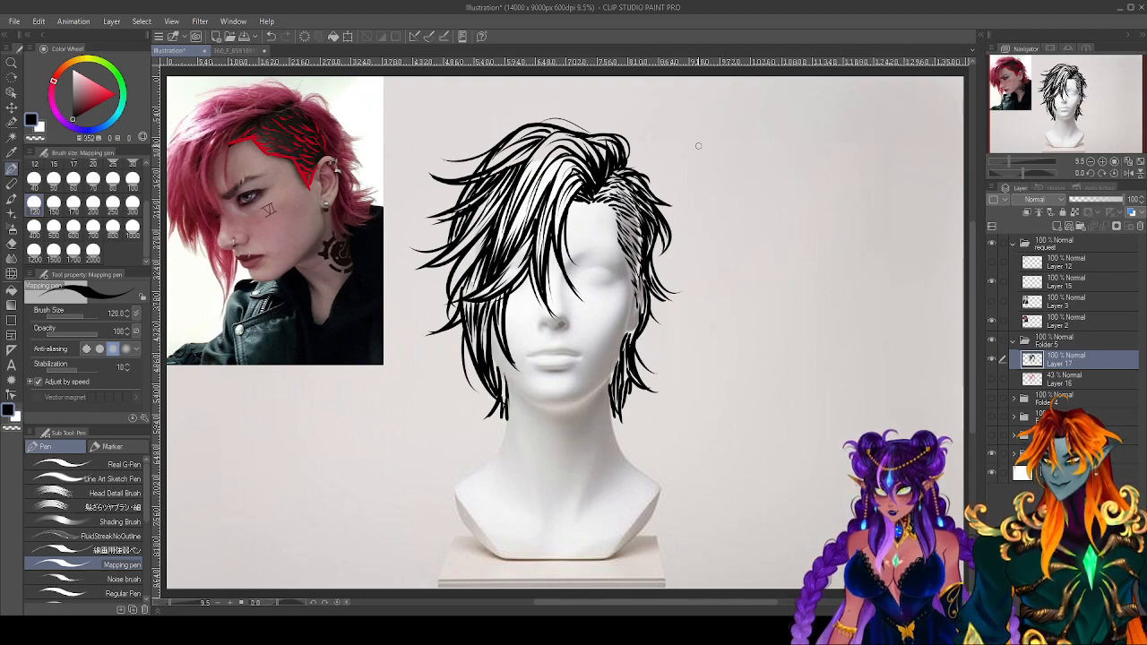
Mark the long side with an arrow and a curved line around its outer edge, and hide the inked hairstyle layer.
mouse_move(390, 231)
mouse_down()
mouse_move(407, 242)
mouse_move(395, 254)
mouse_up()
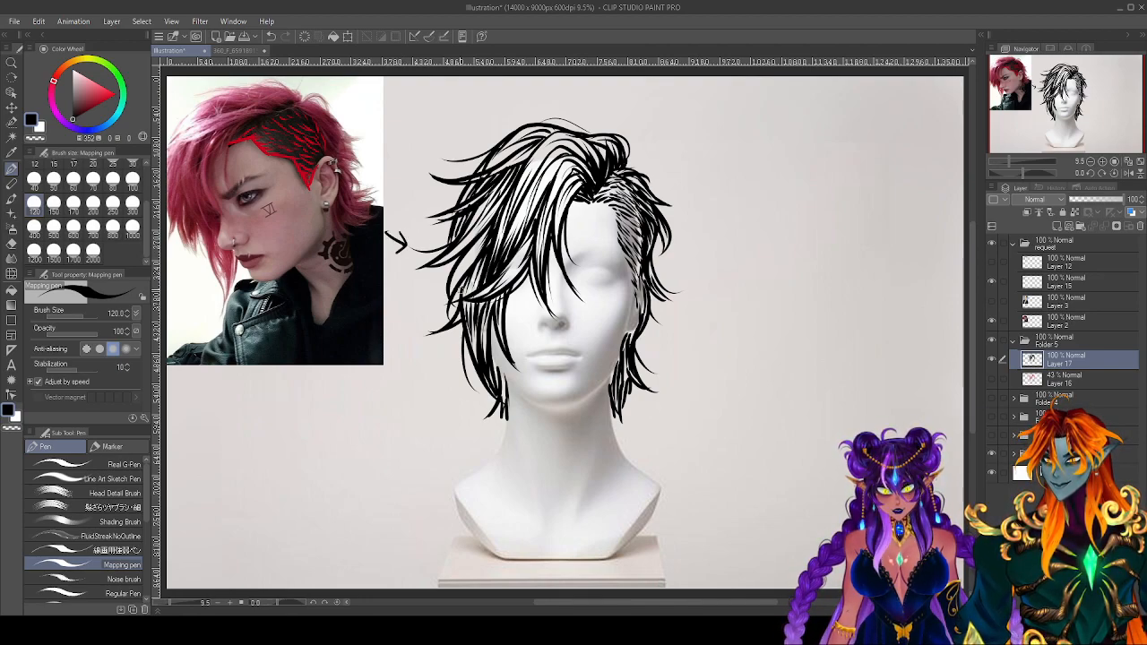
mouse_move(437, 211)
mouse_down()
mouse_move(418, 269)
mouse_move(457, 350)
mouse_up()
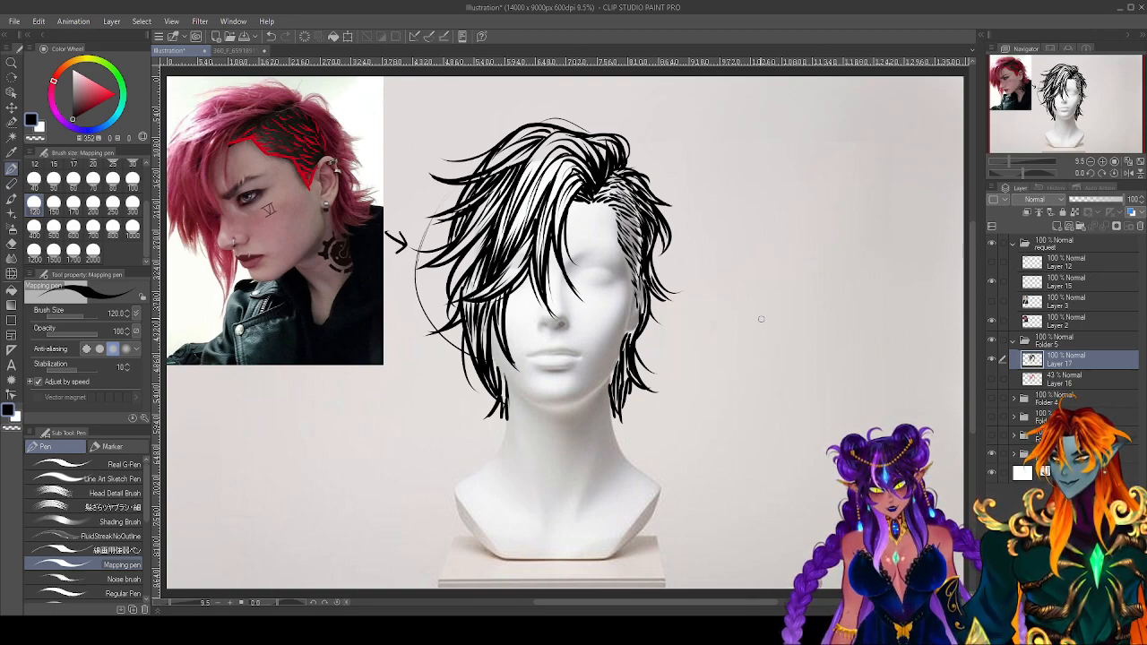
click(992, 359)
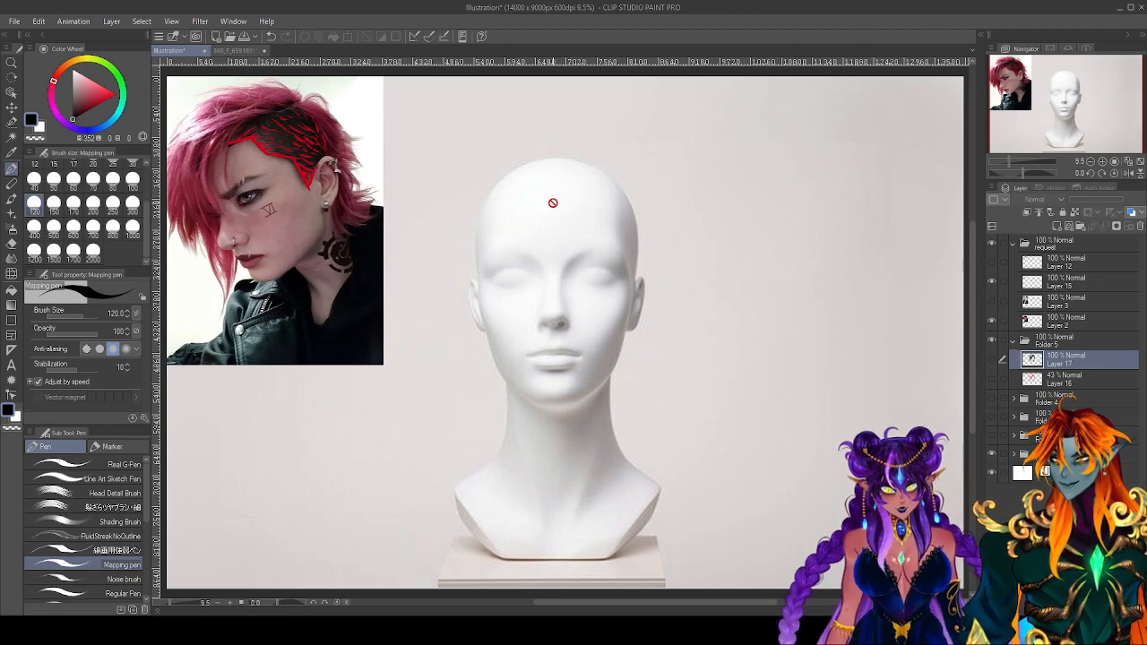
On a new layer, ink short strokes along the forehead hairline, the temples and the outer edges of both sides.
click(1056, 227)
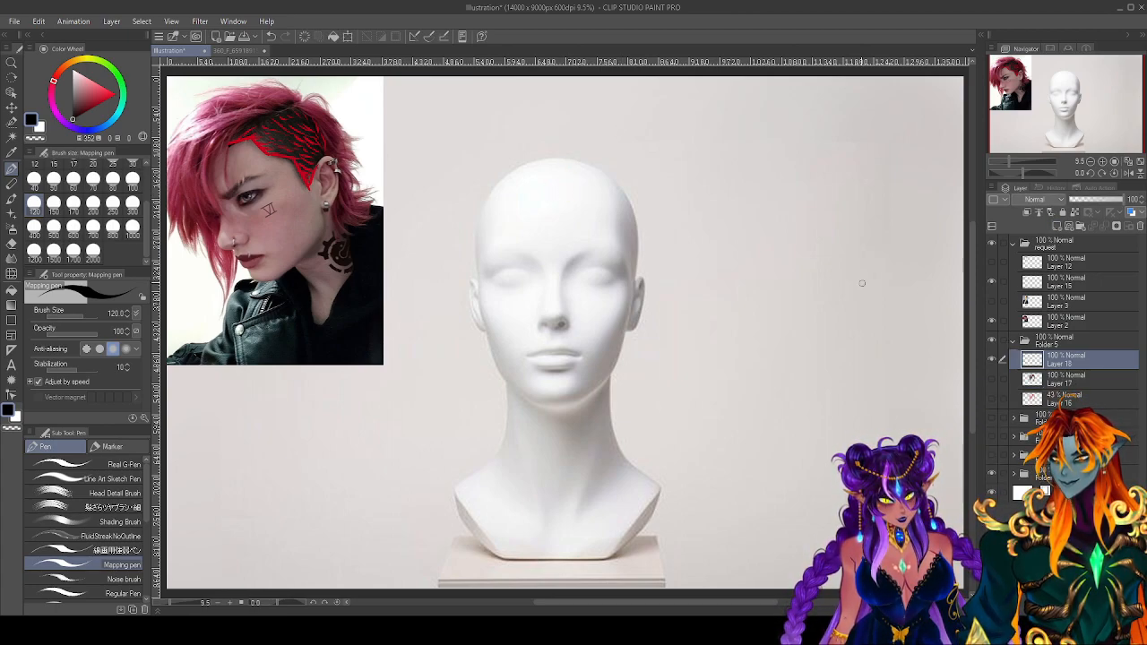
mouse_move(547, 202)
mouse_down()
mouse_move(608, 206)
mouse_move(636, 300)
mouse_up()
mouse_move(548, 204)
mouse_down()
mouse_move(505, 214)
mouse_move(478, 277)
mouse_up()
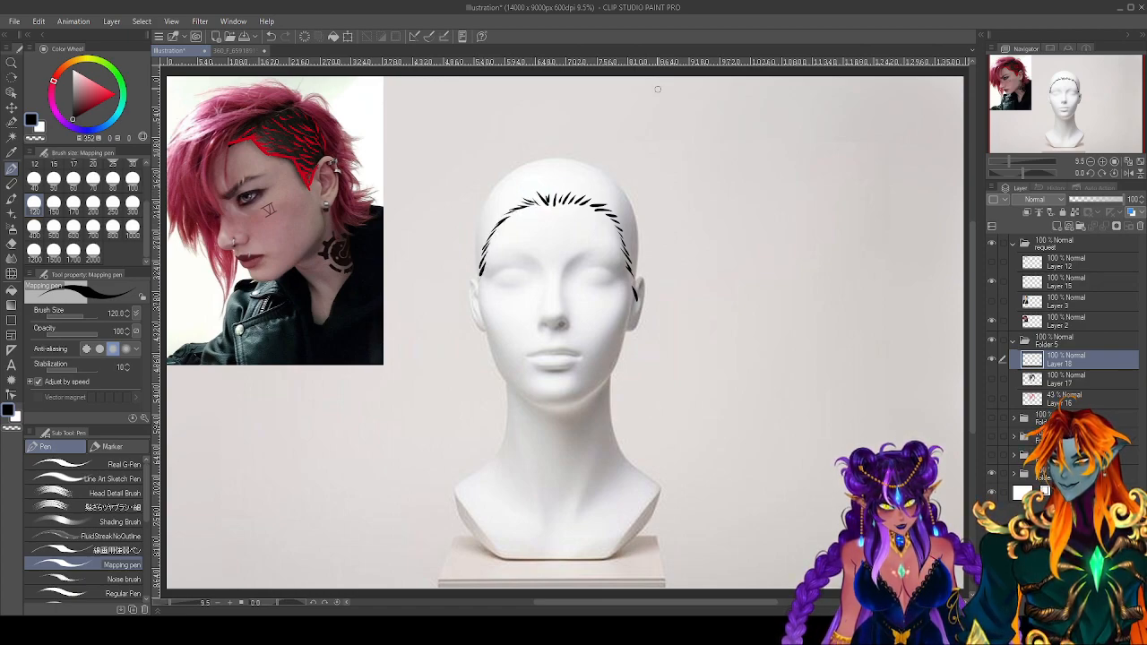
drag(631, 195, 636, 278)
drag(474, 220, 475, 274)
drag(489, 200, 476, 213)
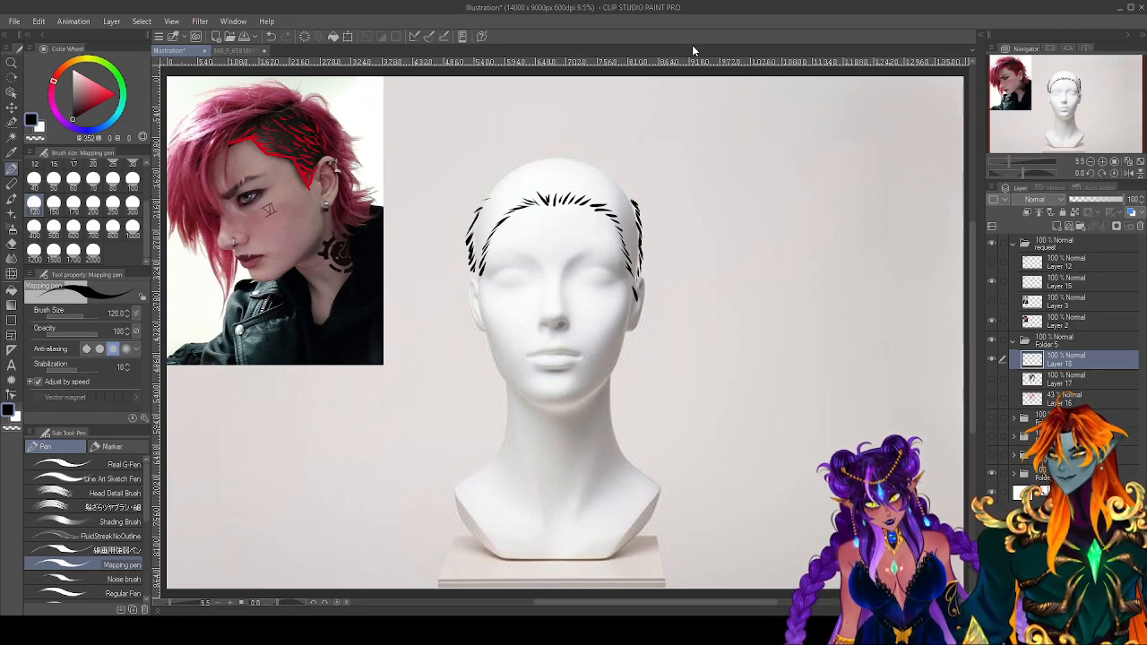
Ink a small tuft at the centre of the hairline and fill both sides with short swept-back strands.
mouse_move(548, 199)
mouse_down()
mouse_move(537, 182)
mouse_move(525, 206)
mouse_move(534, 220)
mouse_move(529, 197)
mouse_move(536, 219)
mouse_up()
mouse_move(536, 177)
mouse_down()
mouse_move(525, 215)
mouse_move(548, 161)
mouse_move(534, 190)
mouse_move(548, 174)
mouse_move(568, 199)
mouse_move(505, 203)
mouse_move(491, 225)
mouse_up()
mouse_move(496, 220)
mouse_down()
mouse_move(475, 271)
mouse_move(475, 240)
mouse_up()
mouse_move(487, 213)
mouse_down()
mouse_move(473, 251)
mouse_move(479, 213)
mouse_up()
mouse_move(509, 204)
mouse_down()
mouse_move(502, 215)
mouse_move(482, 208)
mouse_up()
mouse_move(606, 203)
mouse_down()
mouse_move(629, 224)
mouse_move(636, 297)
mouse_up()
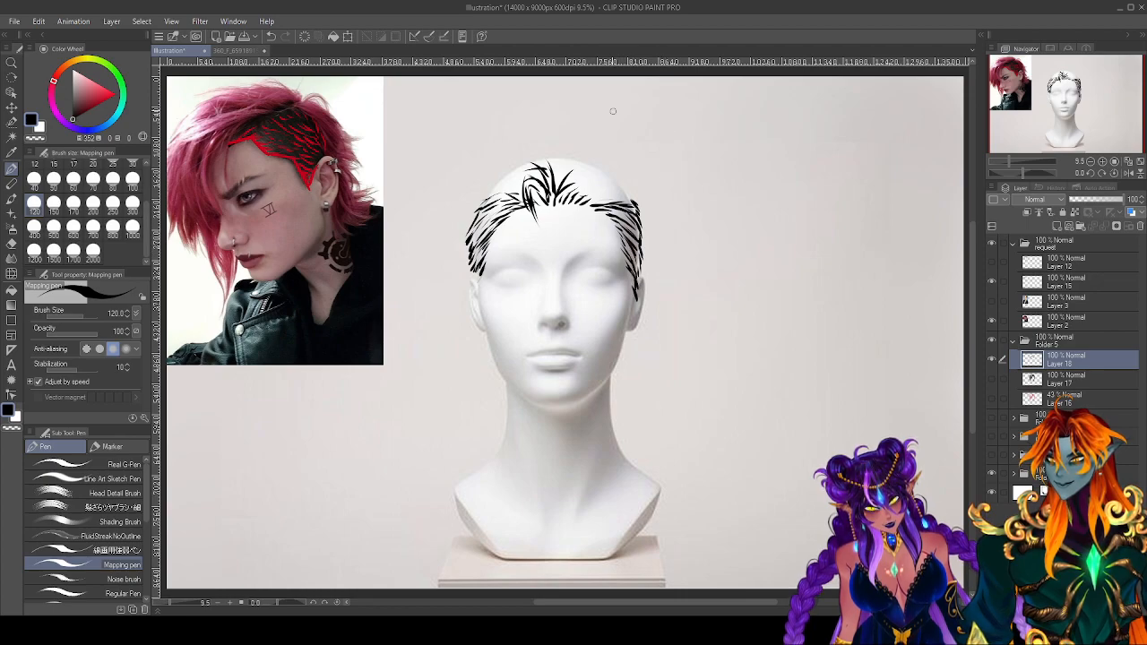
Ink short spiky strands over the crown to complete the cropped hairstyle's outline.
mouse_move(595, 166)
mouse_down()
mouse_move(629, 161)
mouse_move(616, 165)
mouse_move(645, 189)
mouse_move(640, 208)
mouse_up()
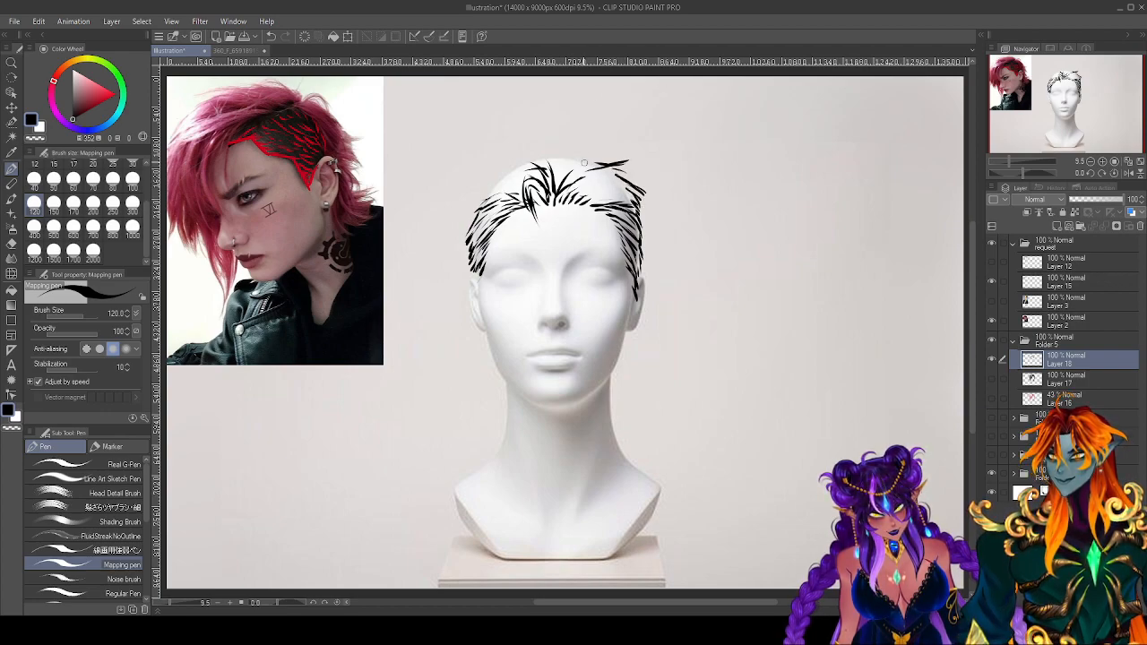
mouse_move(563, 160)
mouse_down()
mouse_move(527, 148)
mouse_move(535, 154)
mouse_move(482, 185)
mouse_up()
mouse_move(577, 153)
mouse_down()
mouse_move(559, 159)
mouse_move(593, 147)
mouse_move(555, 179)
mouse_move(634, 191)
mouse_move(574, 165)
mouse_move(489, 188)
mouse_move(469, 217)
mouse_move(468, 194)
mouse_move(467, 220)
mouse_up()
mouse_move(527, 184)
mouse_down()
mouse_move(482, 203)
mouse_move(502, 186)
mouse_up()
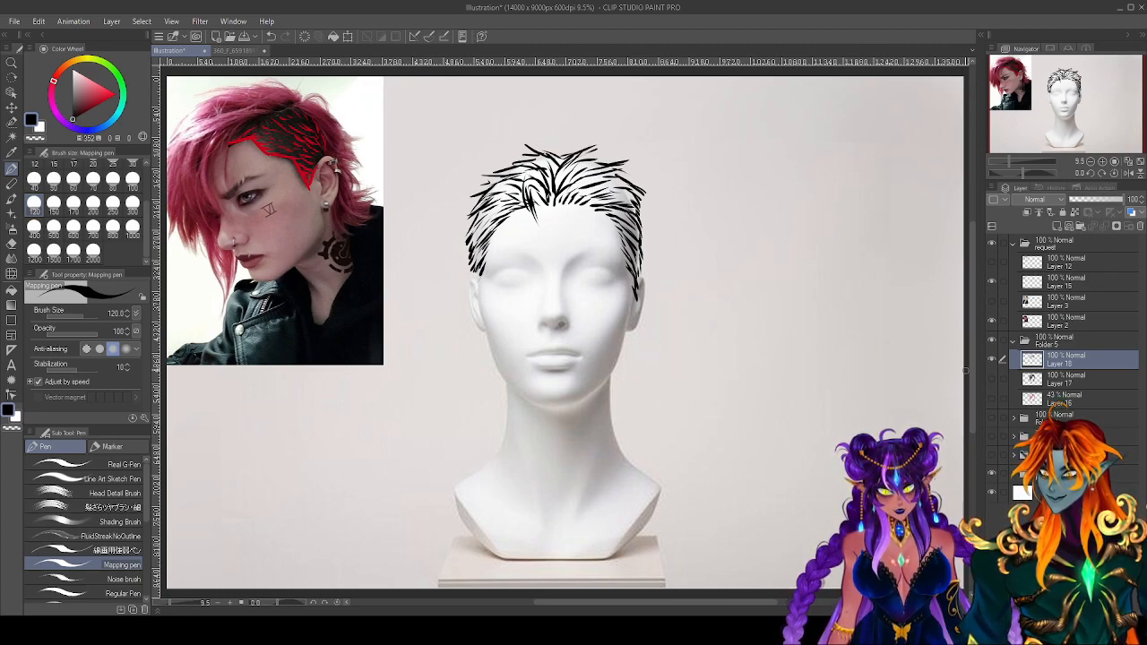
Hide the short hairstyle layer, the pink-haired reference photo and its red markings.
click(991, 359)
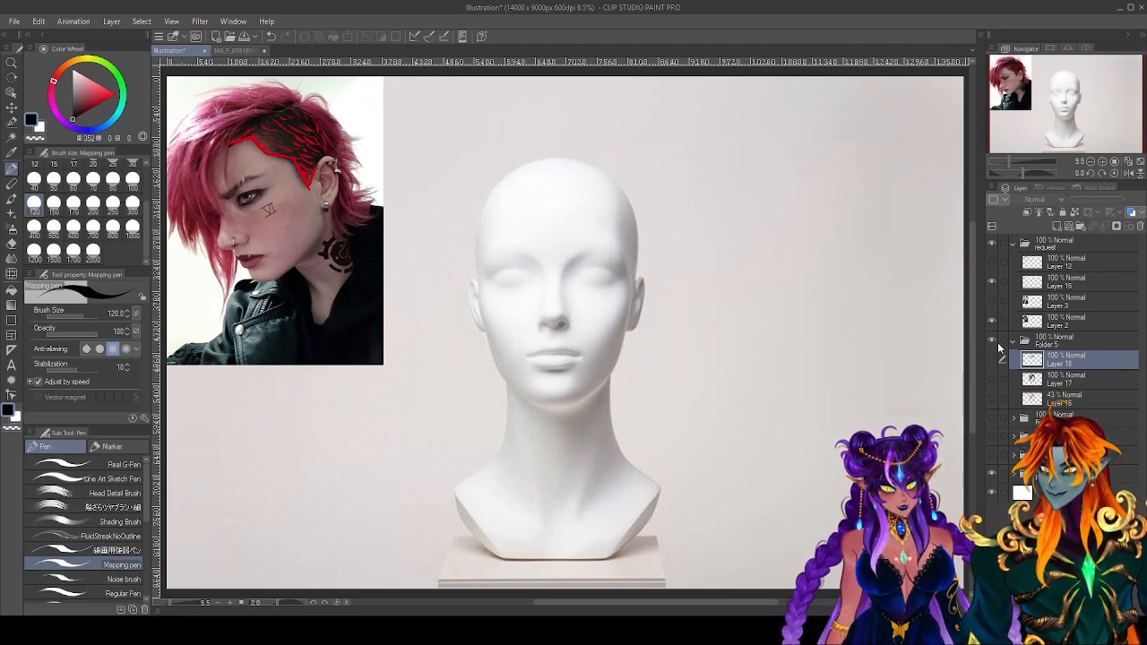
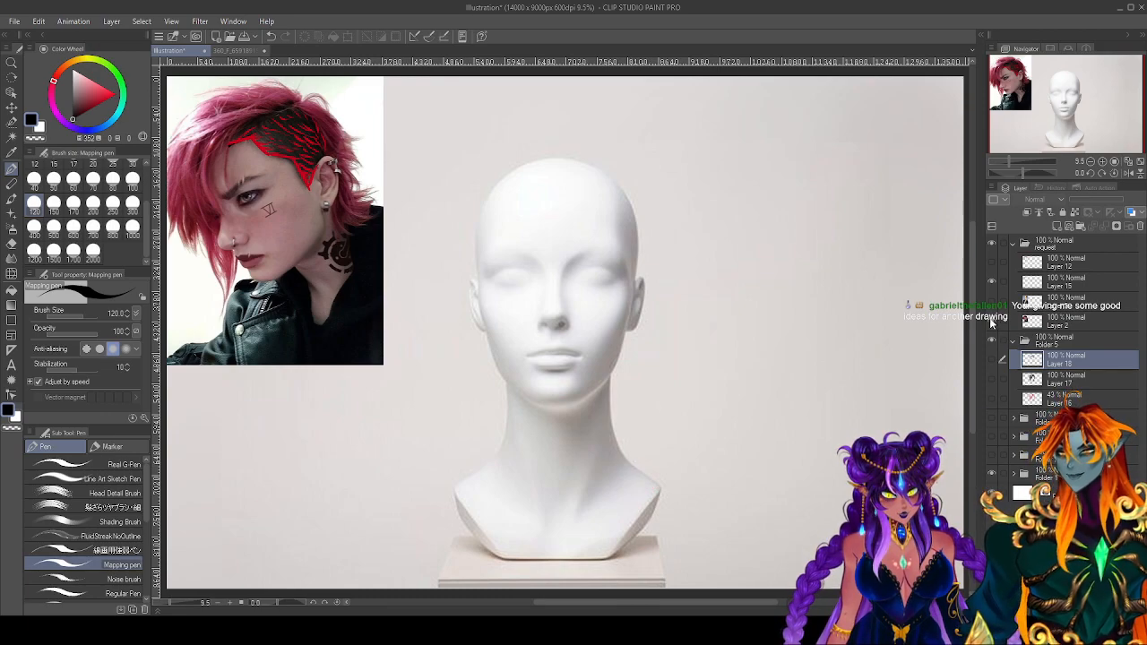
click(992, 323)
click(990, 281)
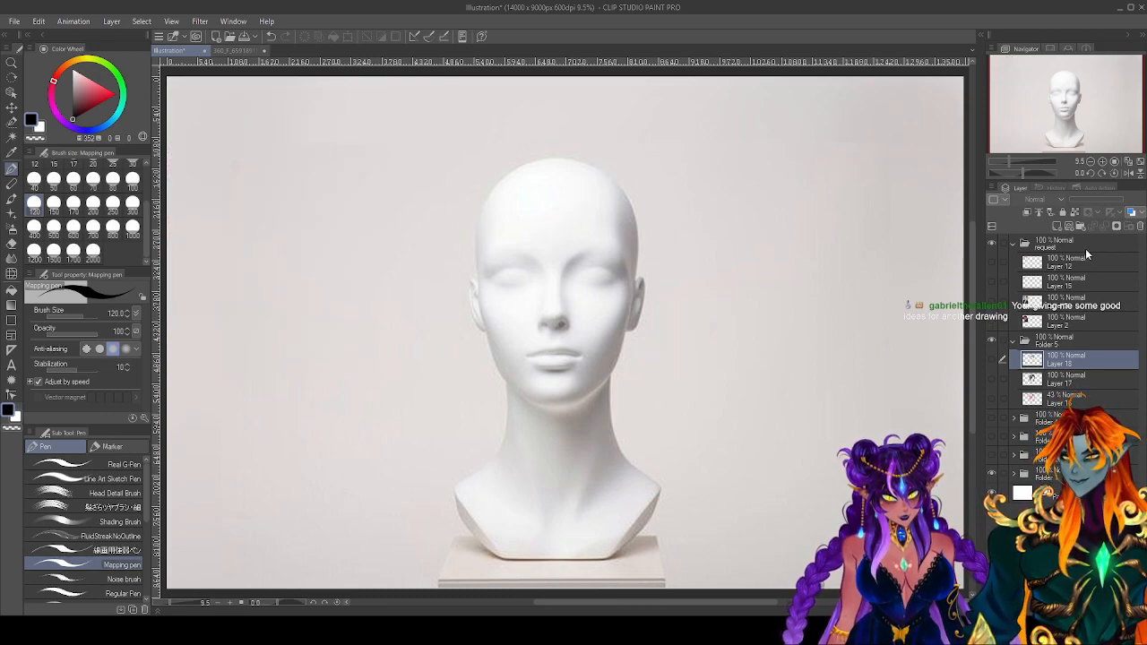
Collapse the request folder and Folder 5, and create a new layer folder above Folder 5.
click(1013, 242)
click(1013, 261)
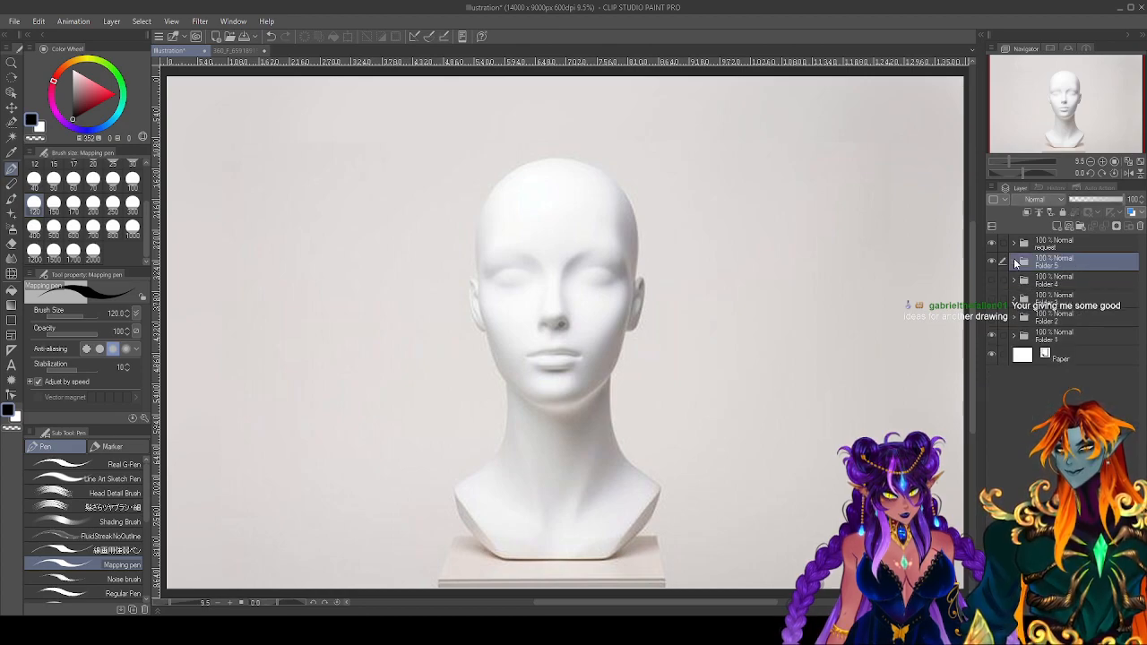
click(1084, 227)
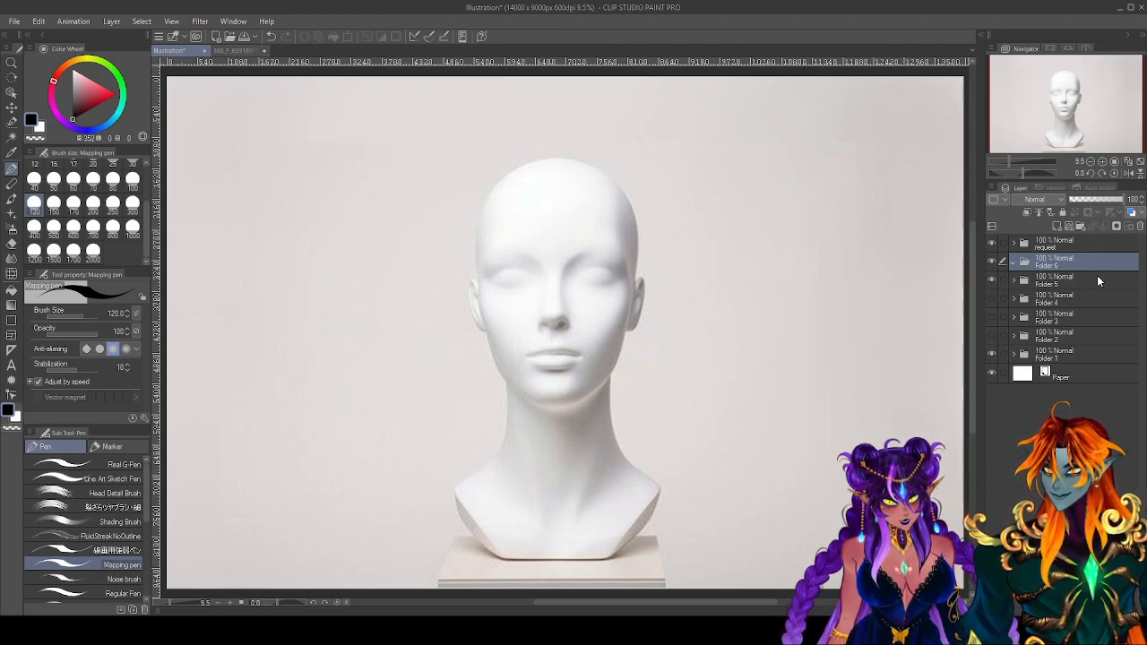
Add a new layer in Folder 6 and sketch a tapering V guide with alternating diagonal strokes beside the mannequin's head.
click(1058, 226)
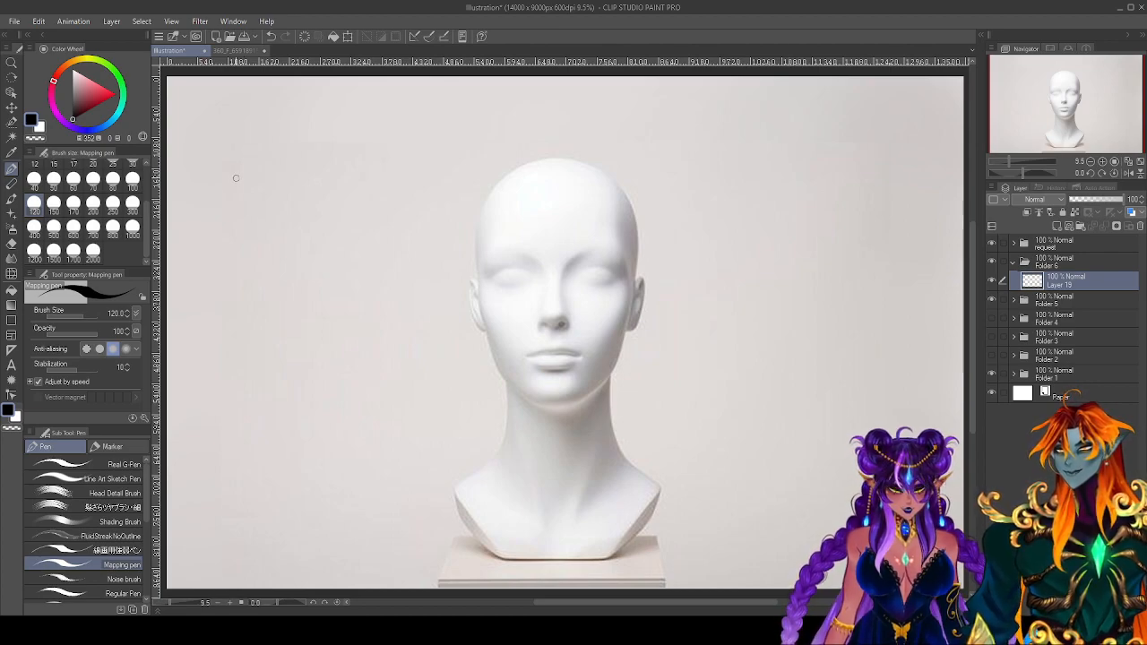
drag(232, 155, 252, 397)
drag(333, 158, 261, 424)
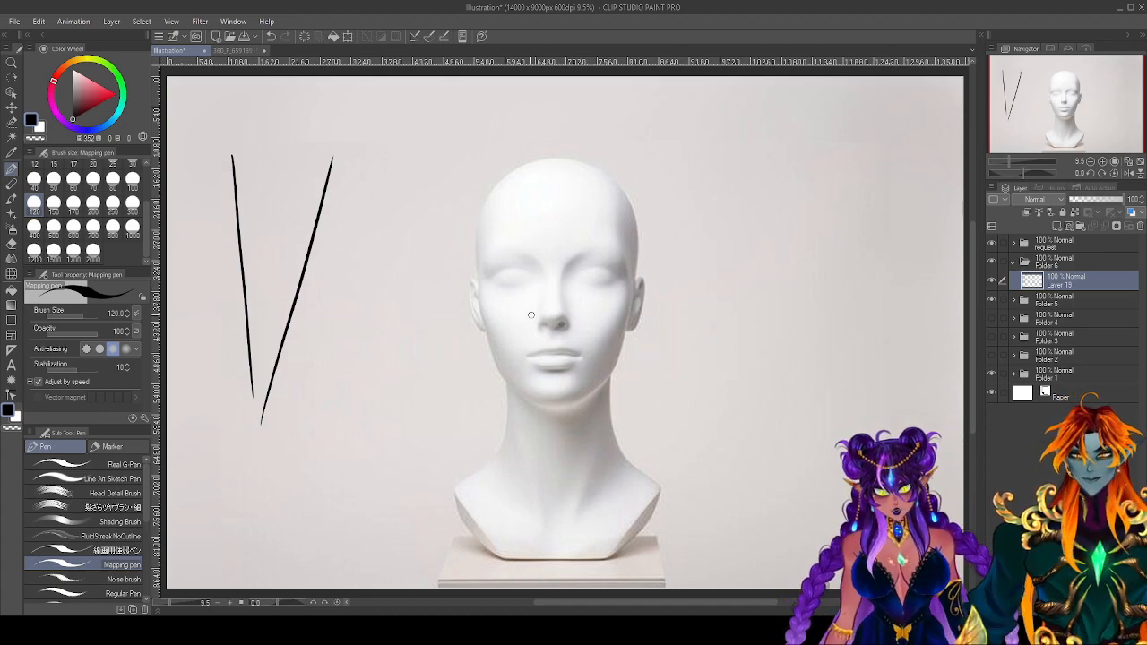
mouse_move(246, 139)
mouse_down()
mouse_move(281, 211)
mouse_move(280, 280)
mouse_up()
mouse_move(296, 269)
mouse_down()
mouse_move(259, 319)
mouse_move(275, 363)
mouse_move(235, 418)
mouse_up()
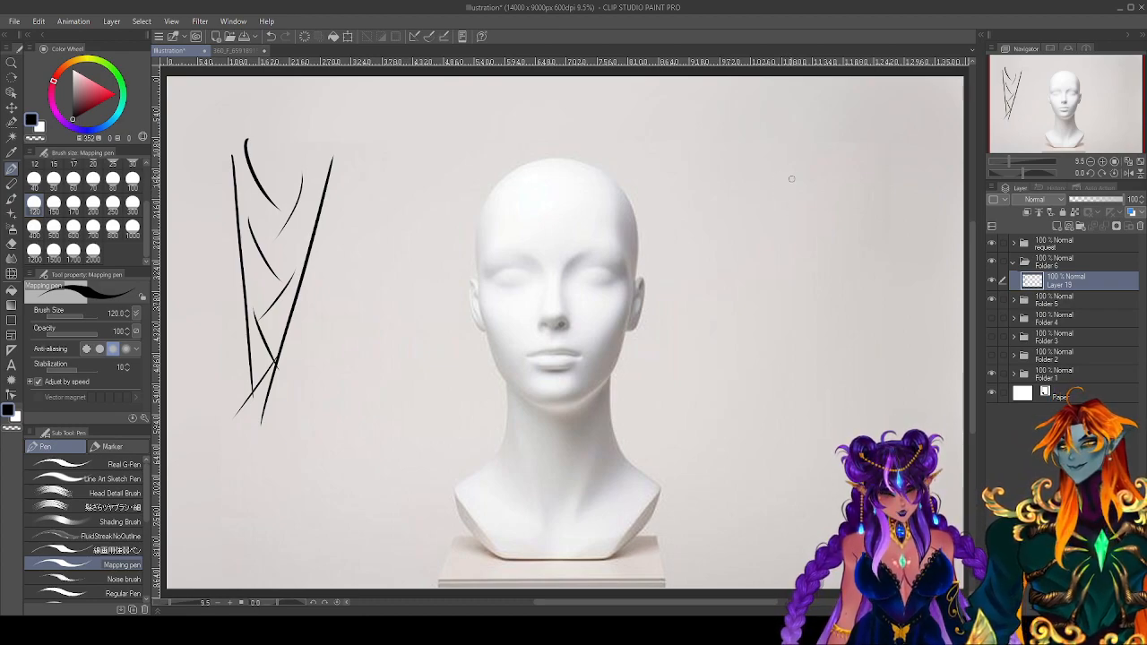
Draw a tapering example braid of stacked heart-shaped sections in the blank area, with a winding line through the middle.
mouse_move(811, 173)
mouse_down()
mouse_move(770, 190)
mouse_move(824, 236)
mouse_up()
mouse_move(811, 167)
mouse_down()
mouse_move(845, 162)
mouse_move(826, 233)
mouse_up()
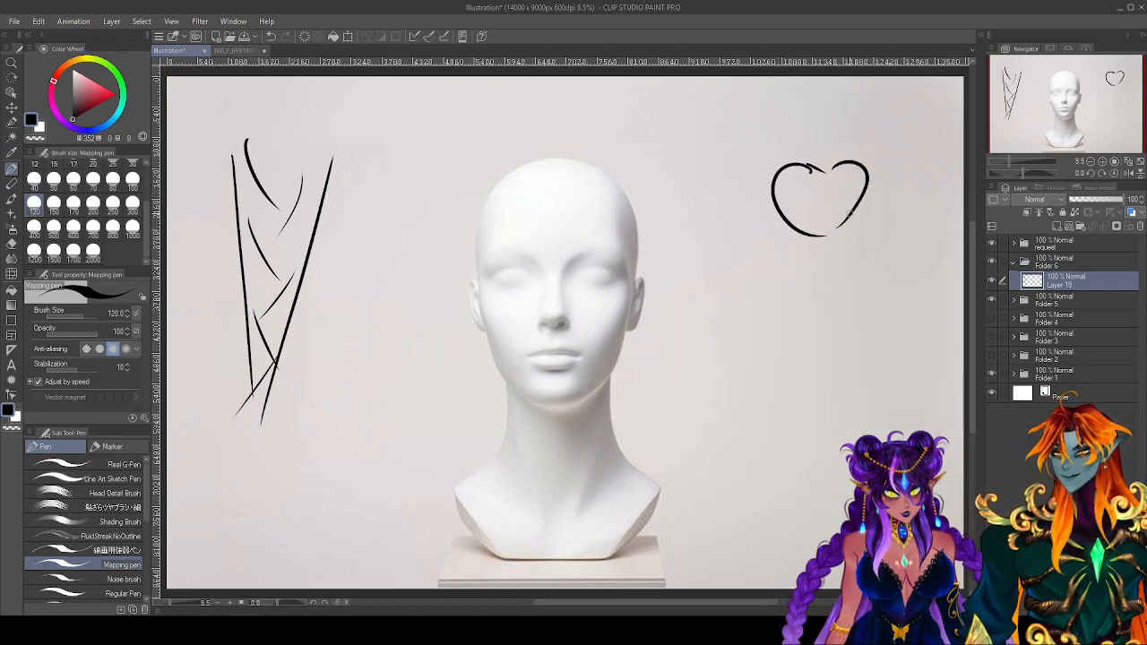
drag(837, 163, 810, 291)
mouse_move(832, 231)
mouse_down()
mouse_move(849, 280)
mouse_move(796, 296)
mouse_move(815, 340)
mouse_up()
mouse_move(865, 279)
mouse_down()
mouse_move(867, 309)
mouse_move(844, 332)
mouse_move(838, 384)
mouse_up()
mouse_move(863, 330)
mouse_down()
mouse_move(865, 374)
mouse_move(835, 427)
mouse_up()
drag(862, 383, 854, 428)
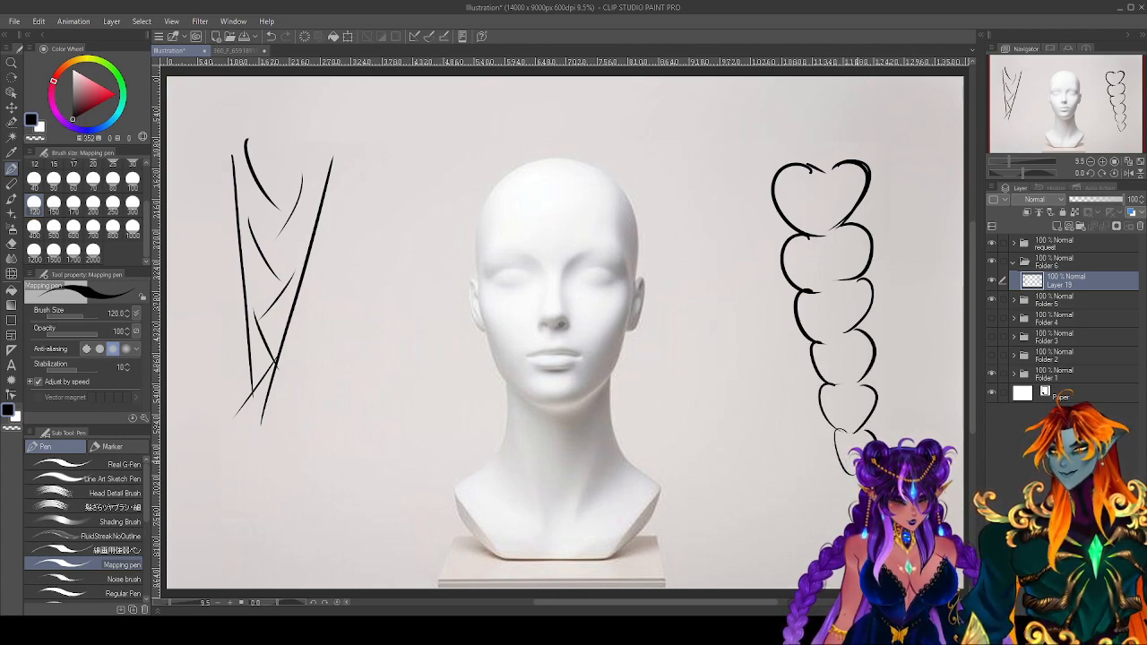
mouse_move(858, 167)
mouse_down()
mouse_move(817, 234)
mouse_move(833, 290)
mouse_move(850, 287)
mouse_move(835, 346)
mouse_move(859, 390)
mouse_up()
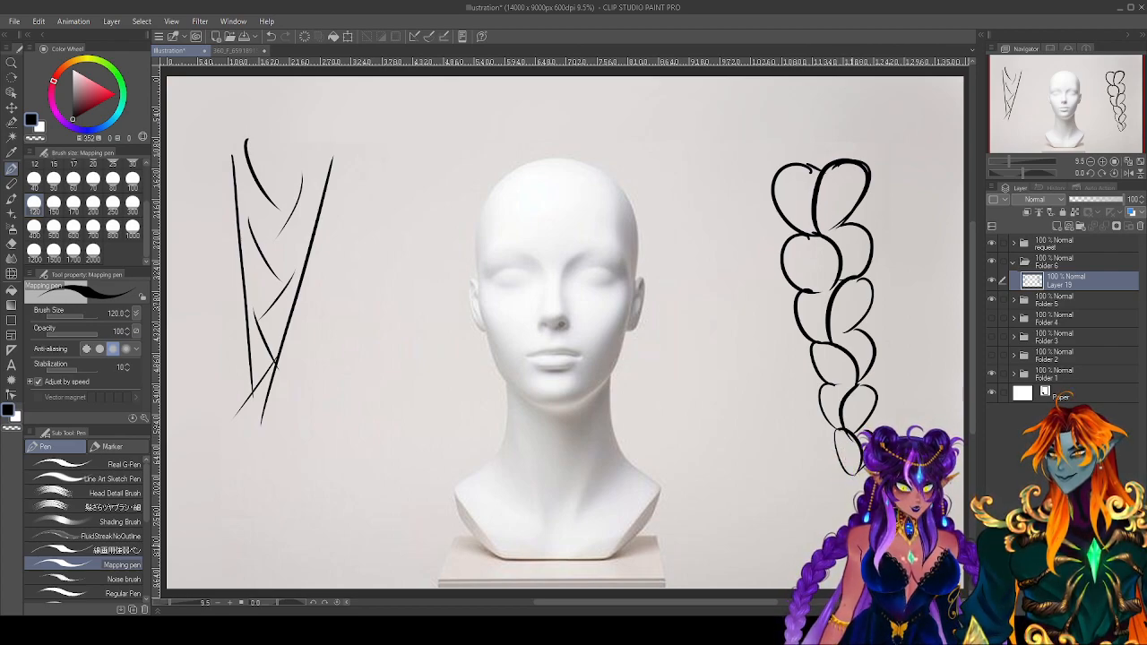
Thicken the example braid's section outlines with repeated strokes down its length.
mouse_move(848, 385)
mouse_down()
mouse_move(812, 351)
mouse_move(875, 354)
mouse_move(836, 342)
mouse_move(863, 319)
mouse_up()
mouse_move(871, 280)
mouse_down()
mouse_move(829, 324)
mouse_move(794, 290)
mouse_move(827, 235)
mouse_move(785, 230)
mouse_up()
mouse_move(806, 288)
mouse_down()
mouse_move(783, 241)
mouse_move(817, 287)
mouse_up()
drag(785, 259, 776, 226)
drag(787, 284, 776, 253)
mouse_move(842, 213)
mouse_down()
mouse_move(875, 269)
mouse_move(865, 276)
mouse_up()
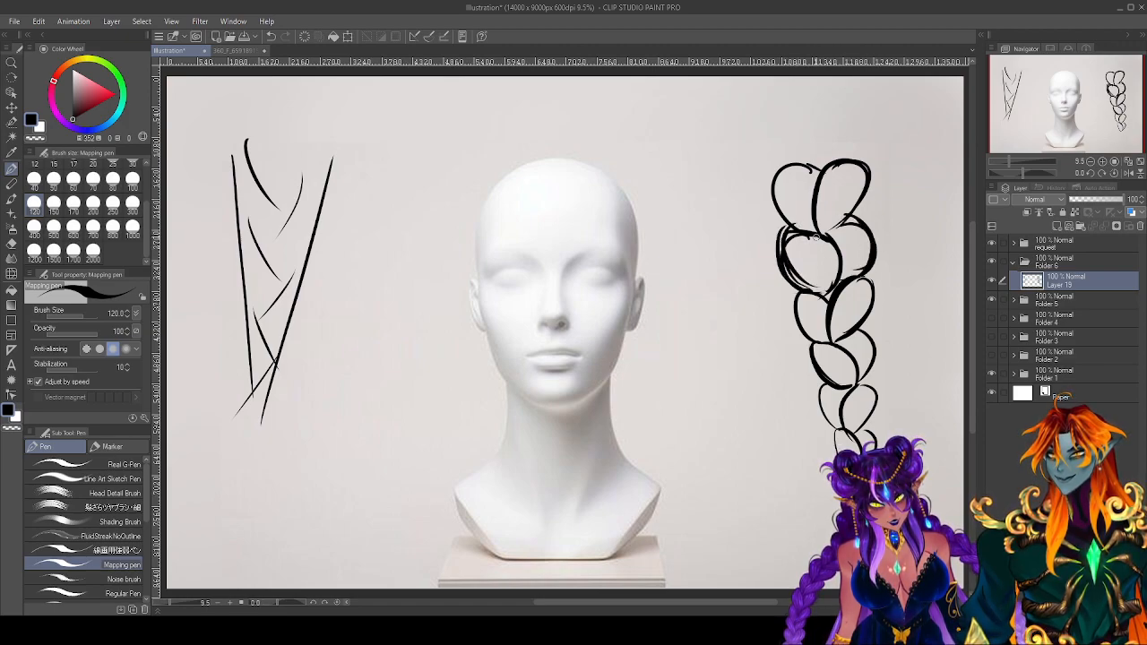
mouse_move(828, 242)
mouse_down()
mouse_move(861, 195)
mouse_move(864, 164)
mouse_move(815, 201)
mouse_move(817, 238)
mouse_up()
mouse_move(867, 287)
mouse_down()
mouse_move(869, 314)
mouse_move(795, 294)
mouse_move(828, 346)
mouse_move(849, 352)
mouse_move(821, 373)
mouse_up()
mouse_move(858, 331)
mouse_down()
mouse_move(860, 382)
mouse_move(843, 384)
mouse_move(857, 386)
mouse_move(840, 424)
mouse_up()
mouse_move(860, 386)
mouse_down()
mouse_move(870, 409)
mouse_move(832, 421)
mouse_up()
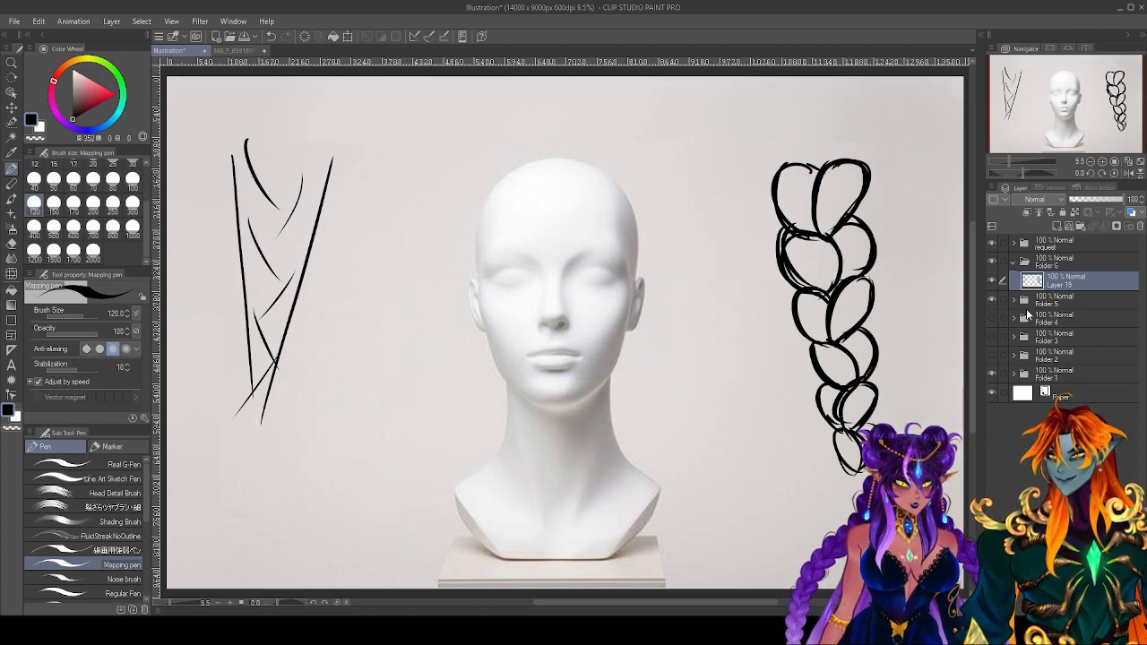
Fill the upper three pairs of the example braid's sections with curved hair-strand lines.
mouse_move(855, 164)
mouse_down()
mouse_move(842, 224)
mouse_move(862, 164)
mouse_move(832, 230)
mouse_move(867, 170)
mouse_move(864, 191)
mouse_move(818, 177)
mouse_move(783, 200)
mouse_up()
mouse_move(812, 159)
mouse_down()
mouse_move(815, 232)
mouse_move(778, 202)
mouse_up()
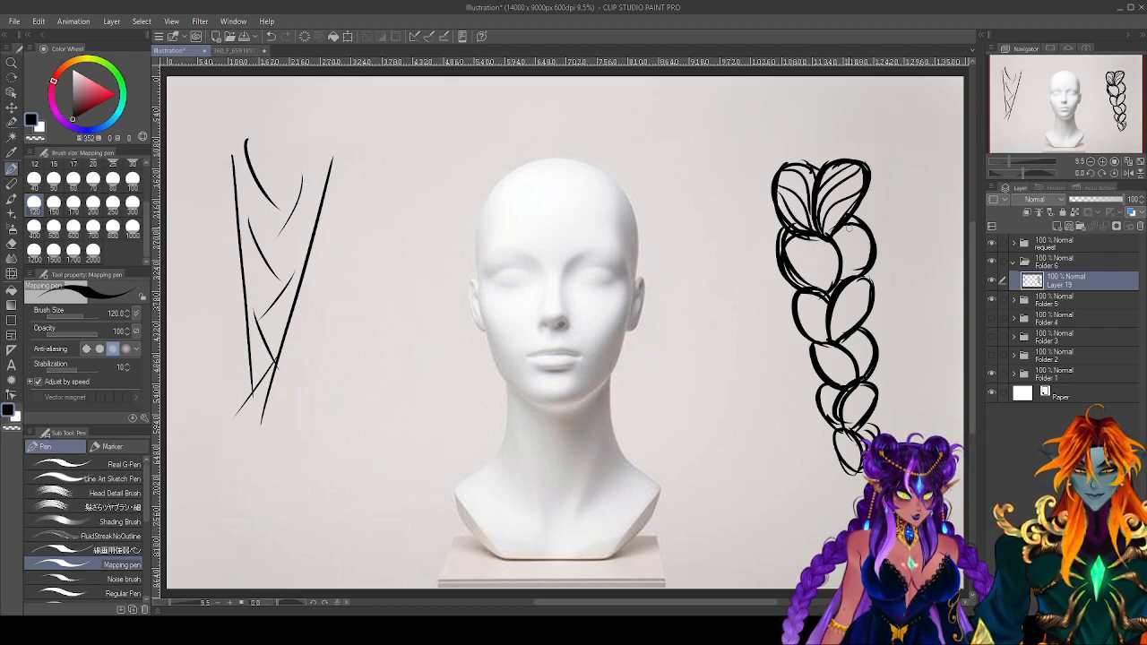
mouse_move(834, 283)
mouse_down()
mouse_move(787, 254)
mouse_move(836, 275)
mouse_up()
mouse_move(800, 229)
mouse_down()
mouse_move(844, 285)
mouse_move(831, 294)
mouse_up()
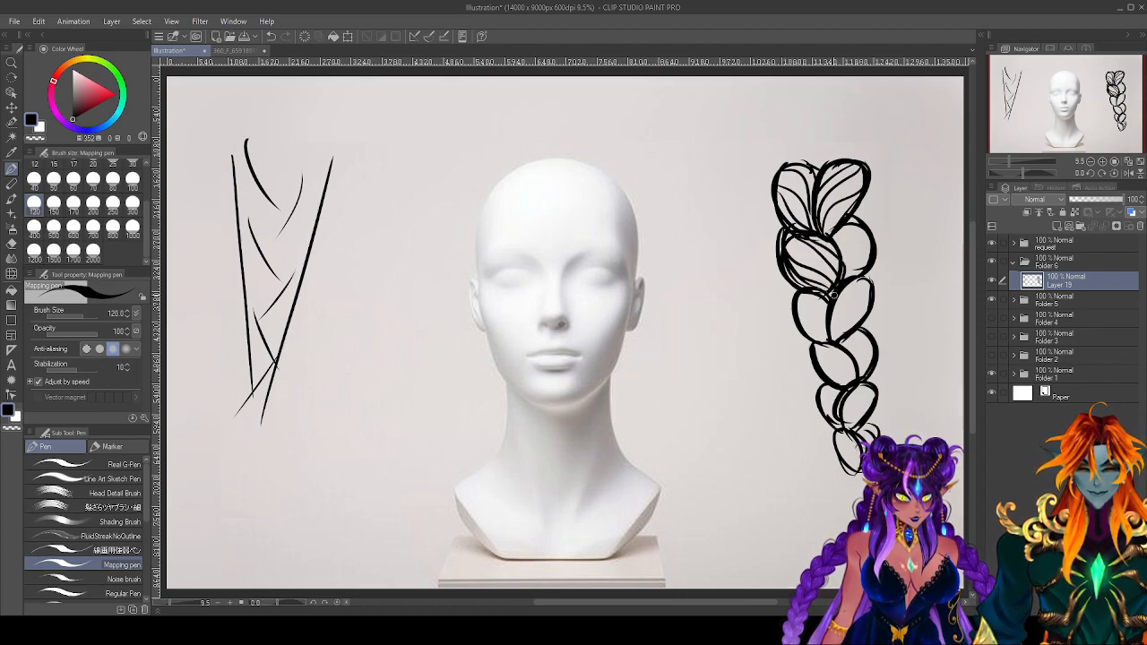
drag(856, 218, 844, 272)
drag(861, 231, 851, 274)
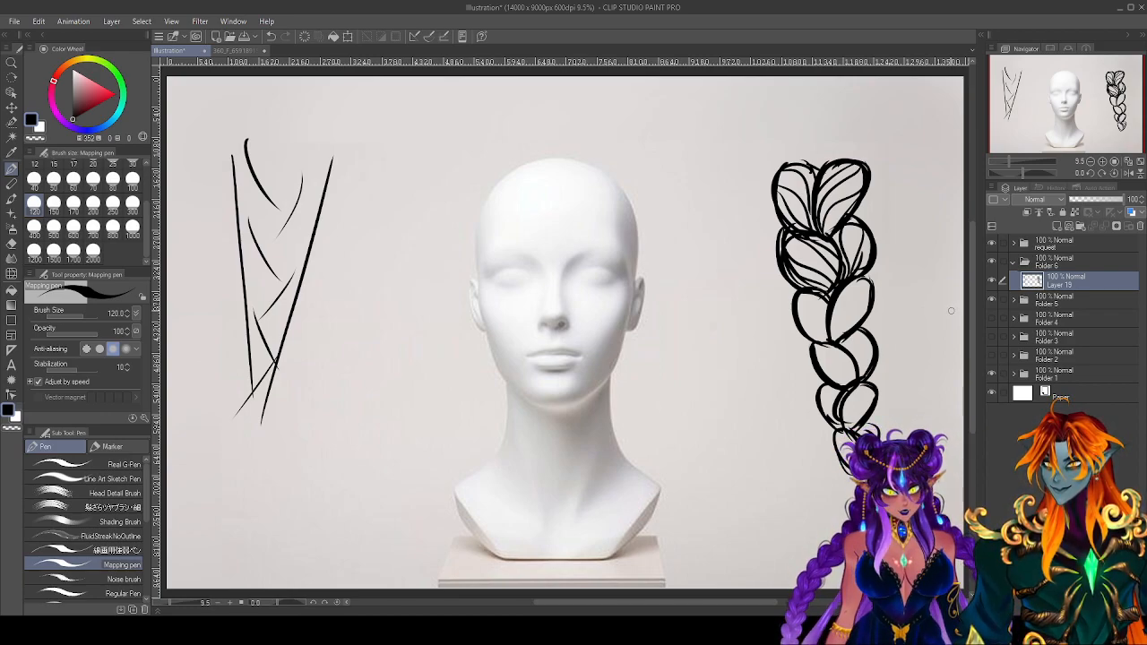
drag(868, 277, 835, 333)
drag(824, 296, 799, 340)
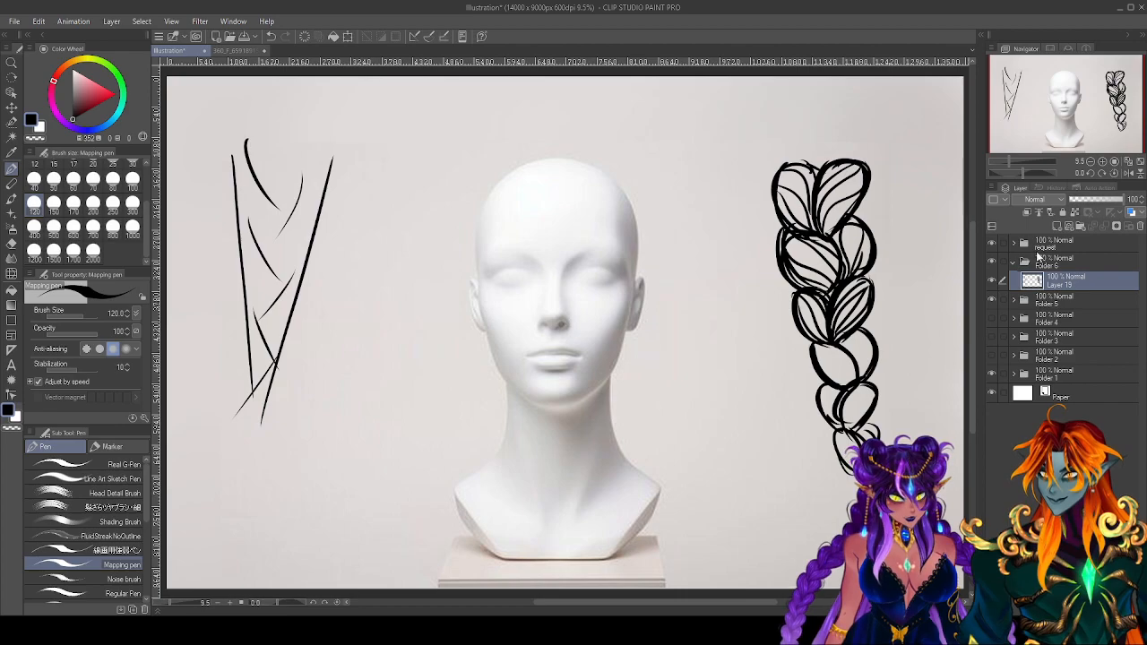
Add loose outer strands along both edges of the example braid and finish its lower end with a dark tie.
mouse_move(860, 321)
mouse_down()
mouse_move(883, 324)
mouse_move(889, 360)
mouse_up()
drag(808, 340, 817, 384)
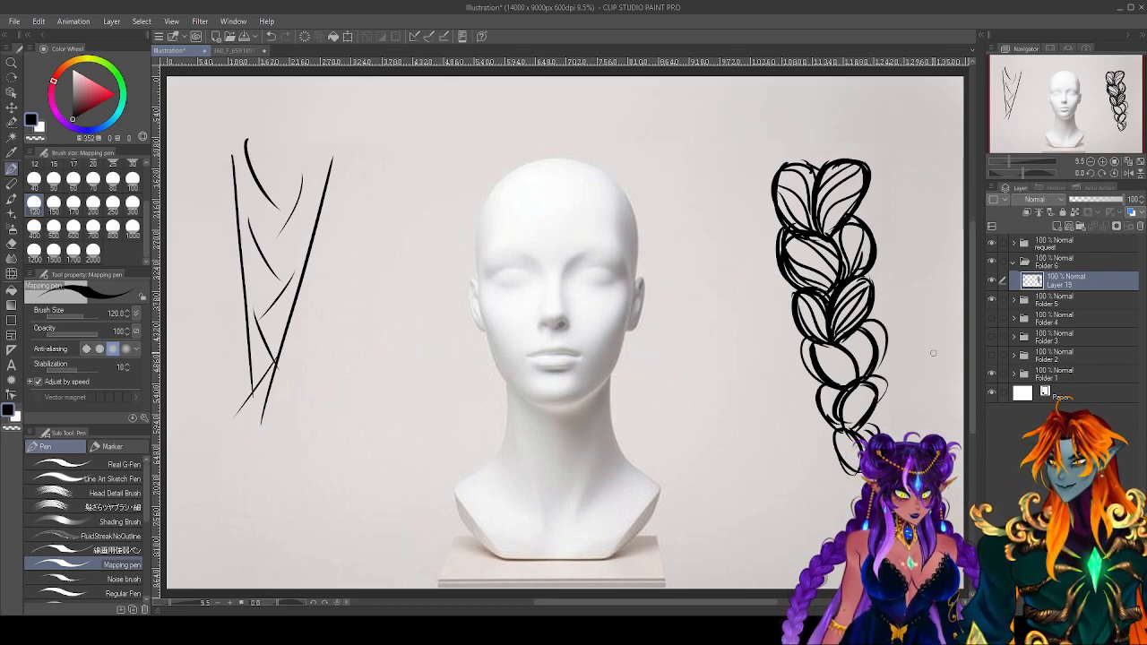
drag(776, 228, 808, 289)
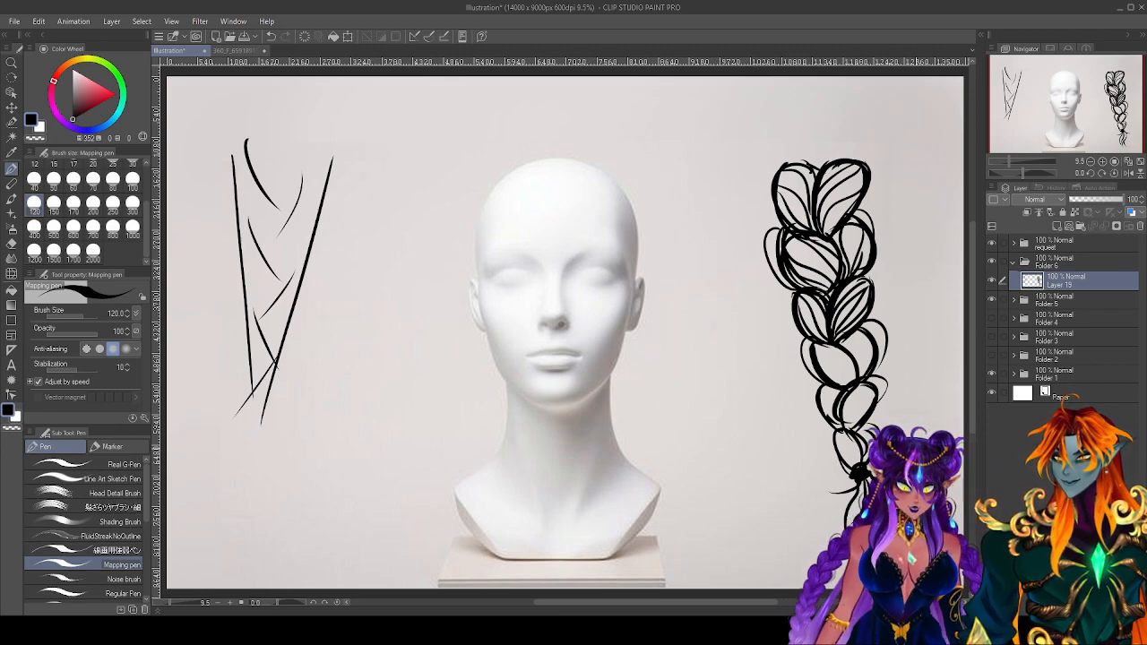
Ink a centre-parted fringe on the mannequin, with long strands framing both sides of the face.
mouse_move(1084, 121)
mouse_down()
mouse_move(1108, 126)
mouse_move(1082, 120)
mouse_up()
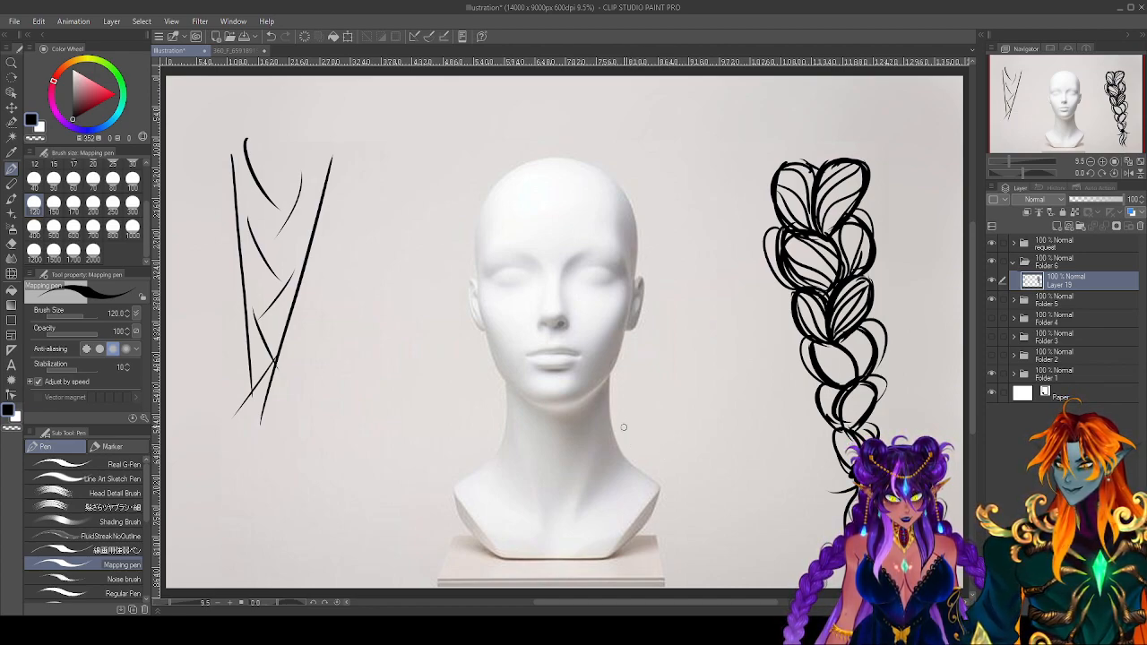
mouse_move(554, 202)
mouse_down()
mouse_move(545, 197)
mouse_move(473, 387)
mouse_move(558, 208)
mouse_move(641, 355)
mouse_up()
drag(654, 310, 659, 344)
drag(612, 200, 657, 316)
drag(558, 183, 596, 159)
drag(624, 202, 654, 296)
drag(630, 189, 646, 258)
drag(527, 154, 559, 168)
drag(486, 185, 453, 371)
mouse_move(523, 202)
mouse_down()
mouse_move(481, 257)
mouse_move(465, 343)
mouse_up()
drag(505, 302, 484, 376)
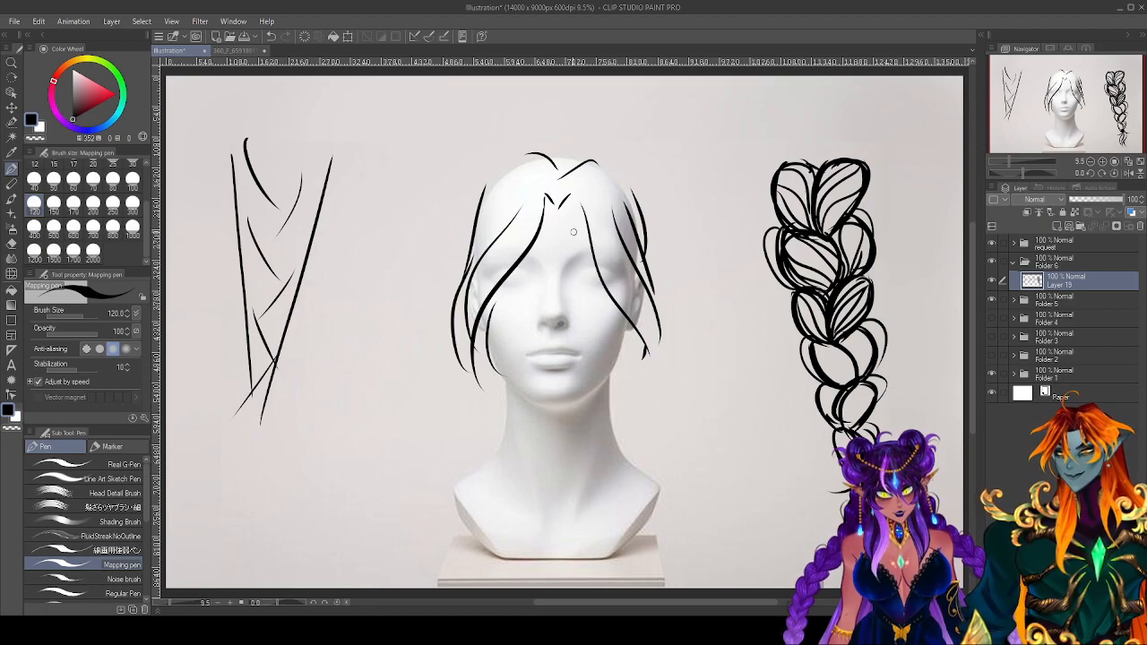
mouse_move(615, 378)
mouse_down()
mouse_move(647, 457)
mouse_move(650, 500)
mouse_up()
drag(628, 404, 621, 591)
drag(657, 473, 618, 584)
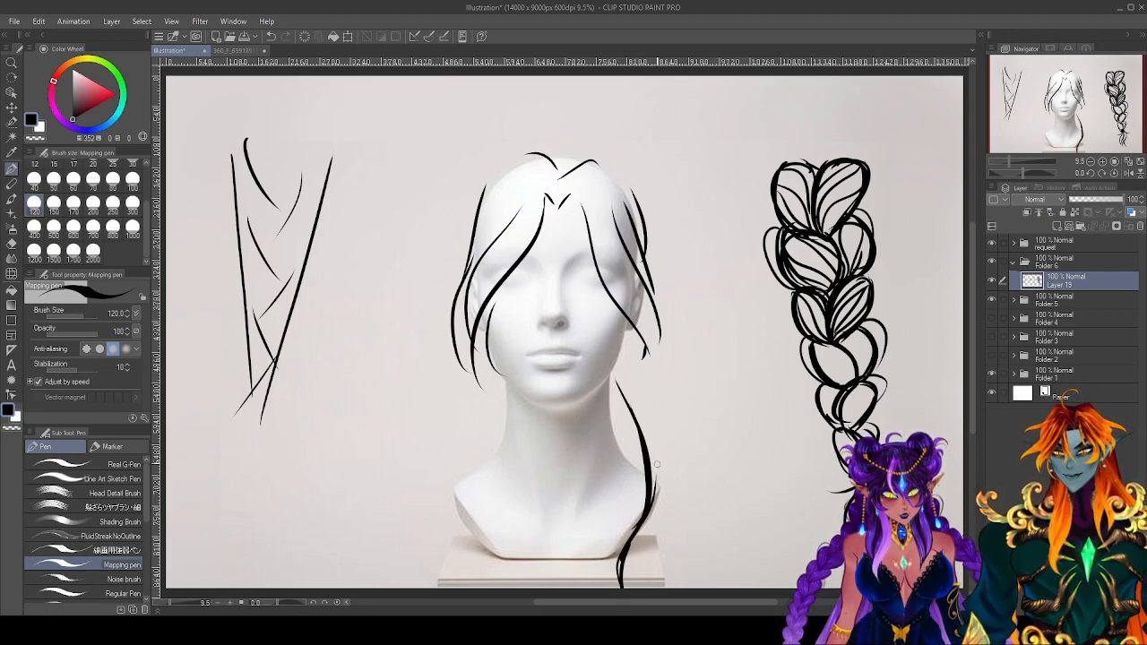
drag(618, 374, 656, 458)
drag(629, 398, 631, 543)
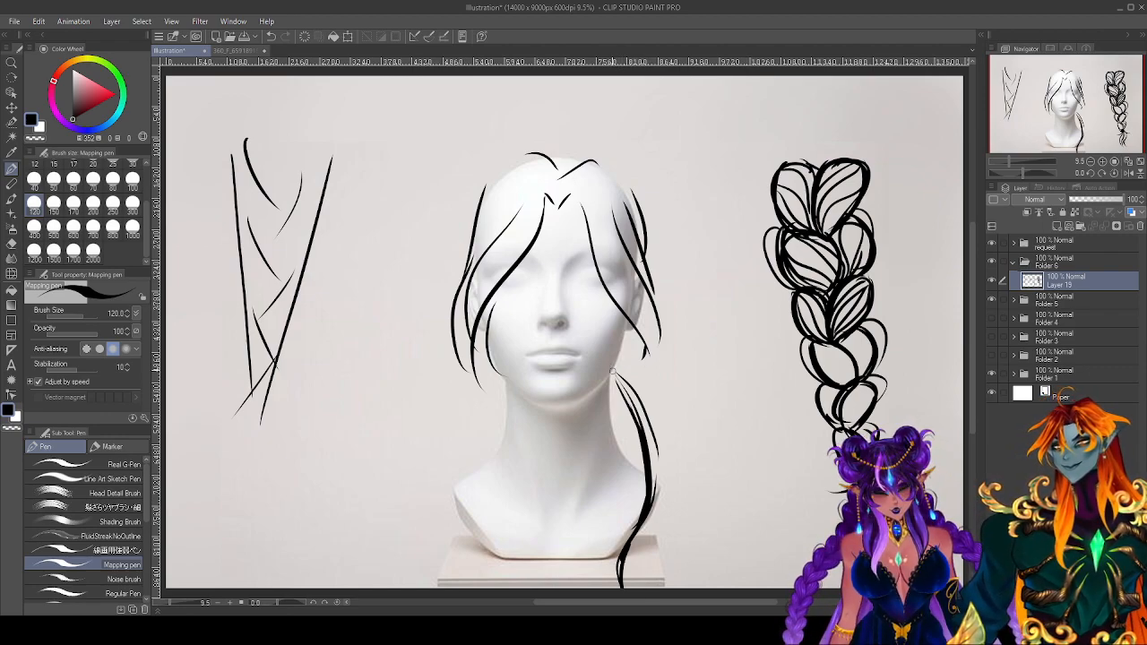
key(ctrl+z)
key(ctrl+z)
key(ctrl+z)
key(ctrl+z)
key(ctrl+z)
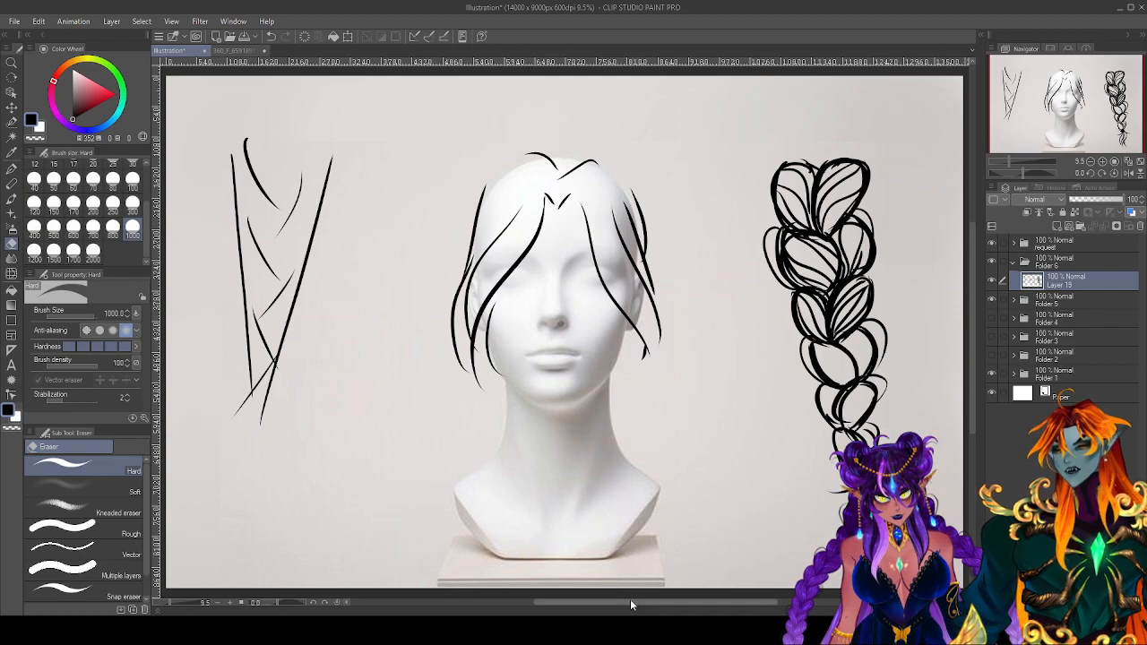
Draw a guide curve beside the mannequin's neck and build a hanging braid of heart-shaped sections along it.
mouse_move(629, 395)
mouse_down()
mouse_move(647, 446)
mouse_move(619, 587)
mouse_up()
mouse_move(615, 363)
mouse_down()
mouse_move(638, 388)
mouse_move(609, 402)
mouse_move(636, 389)
mouse_move(622, 361)
mouse_move(641, 365)
mouse_move(641, 456)
mouse_up()
mouse_move(642, 409)
mouse_down()
mouse_move(671, 439)
mouse_move(636, 458)
mouse_move(620, 501)
mouse_up()
mouse_move(647, 461)
mouse_down()
mouse_move(649, 504)
mouse_move(632, 501)
mouse_move(620, 548)
mouse_up()
mouse_move(634, 499)
mouse_down()
mouse_move(655, 520)
mouse_move(605, 539)
mouse_move(623, 581)
mouse_up()
drag(633, 536, 627, 584)
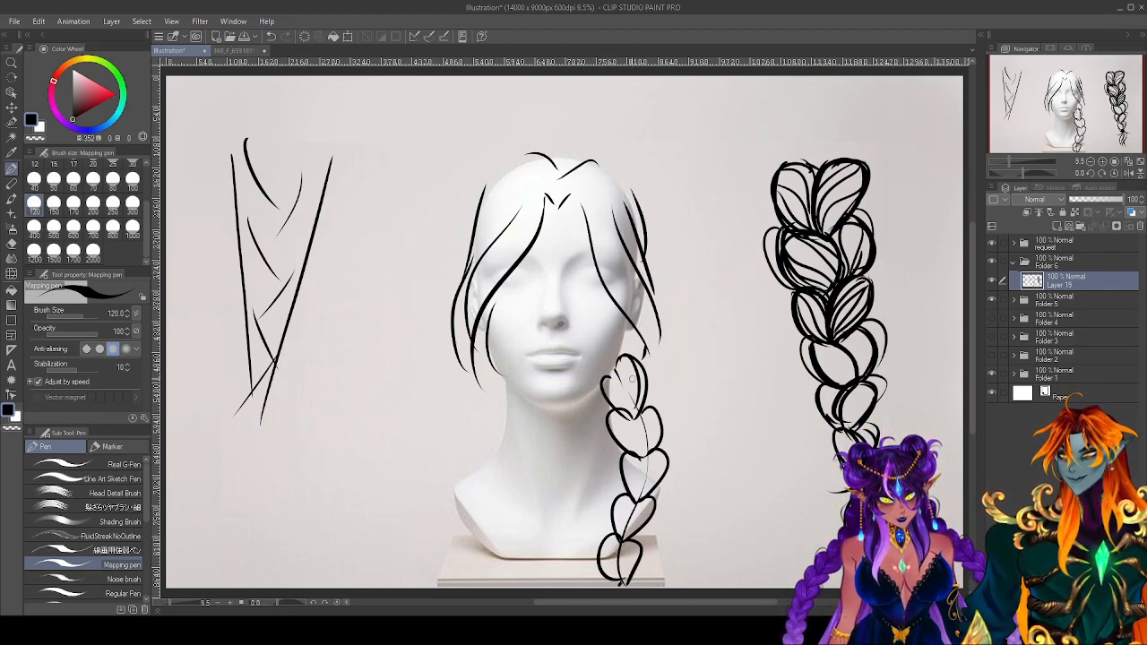
mouse_move(618, 358)
mouse_down()
mouse_move(653, 436)
mouse_move(628, 500)
mouse_move(628, 583)
mouse_up()
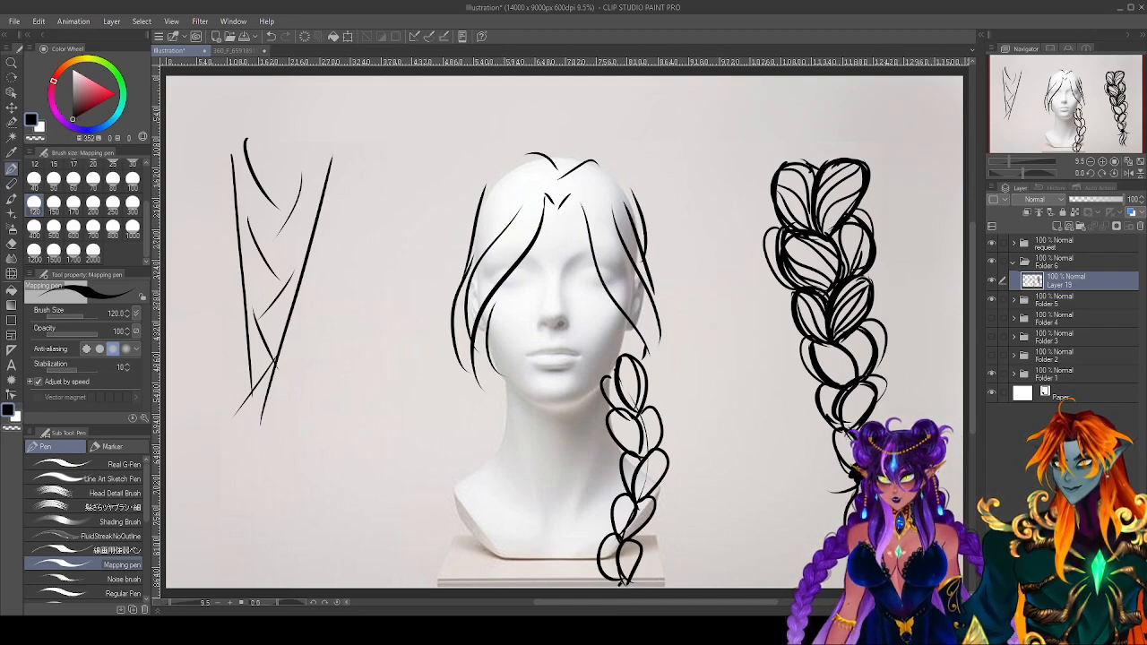
Darken the junctions between the hanging braid's sections with short tapered strokes.
mouse_move(631, 405)
mouse_down()
mouse_move(636, 414)
mouse_move(629, 399)
mouse_up()
mouse_move(632, 392)
mouse_down()
mouse_move(642, 412)
mouse_move(647, 398)
mouse_move(613, 411)
mouse_move(638, 459)
mouse_move(661, 430)
mouse_move(627, 493)
mouse_move(638, 487)
mouse_up()
mouse_move(633, 475)
mouse_down()
mouse_move(640, 512)
mouse_move(621, 532)
mouse_move(644, 511)
mouse_move(613, 581)
mouse_up()
mouse_move(612, 556)
mouse_down()
mouse_move(621, 570)
mouse_move(611, 574)
mouse_up()
mouse_move(622, 563)
mouse_down()
mouse_move(608, 579)
mouse_move(625, 580)
mouse_up()
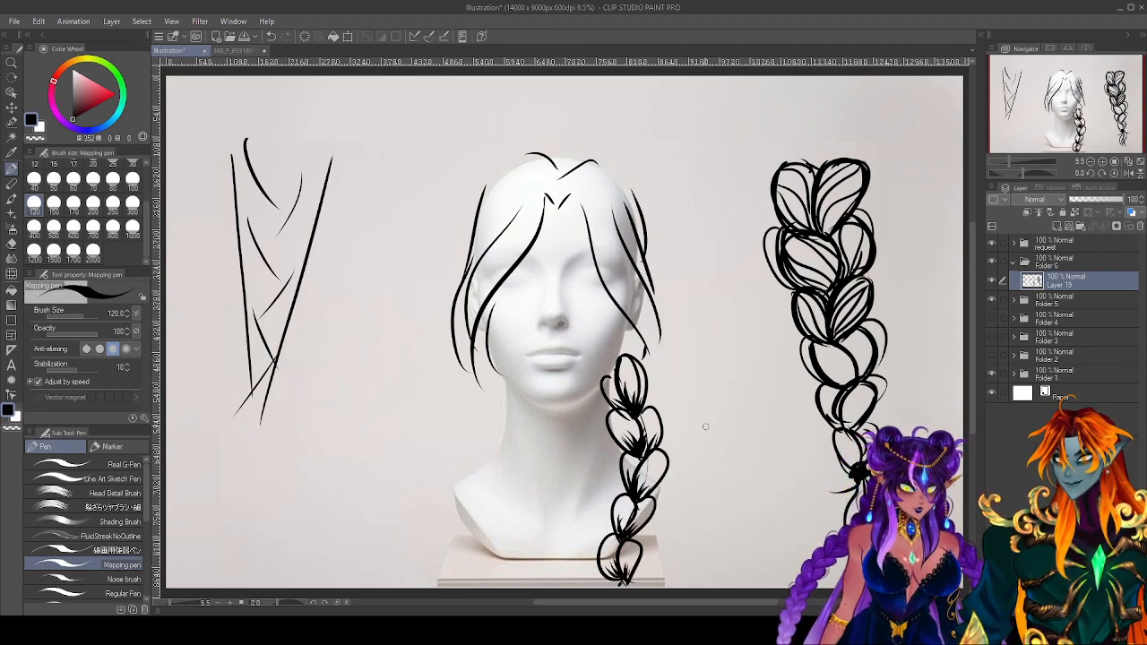
Add inner strand lines to the hanging braid's sections and connect its upper end to the hair beside the jaw.
mouse_move(649, 447)
mouse_down()
mouse_move(652, 480)
mouse_move(663, 475)
mouse_up()
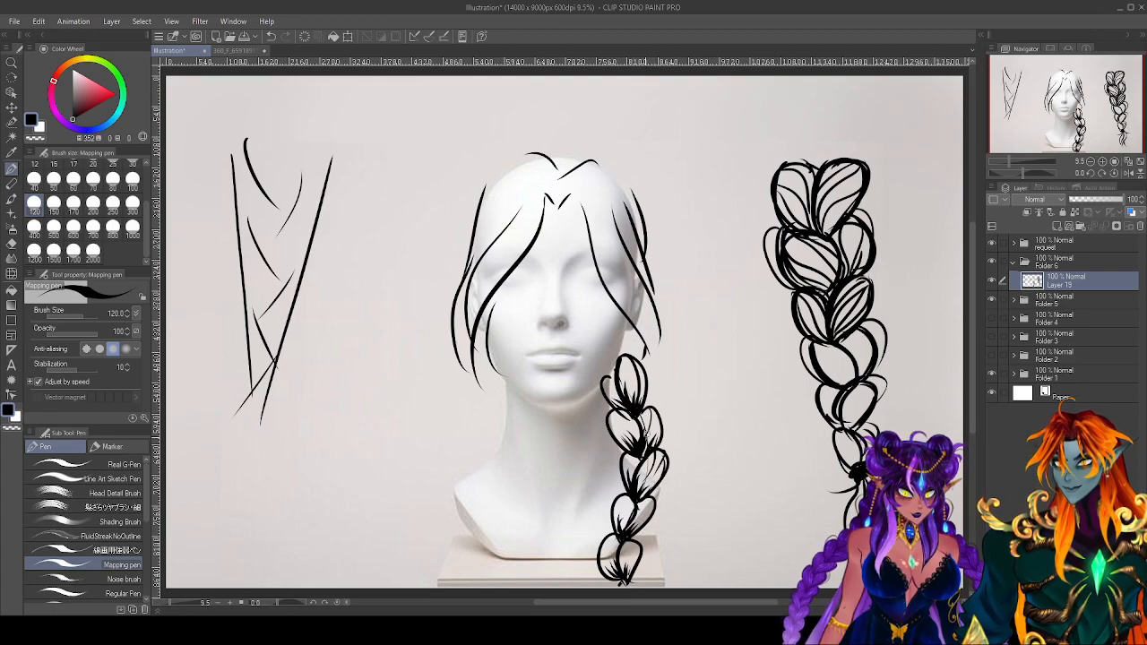
drag(622, 407, 613, 440)
drag(636, 362, 642, 398)
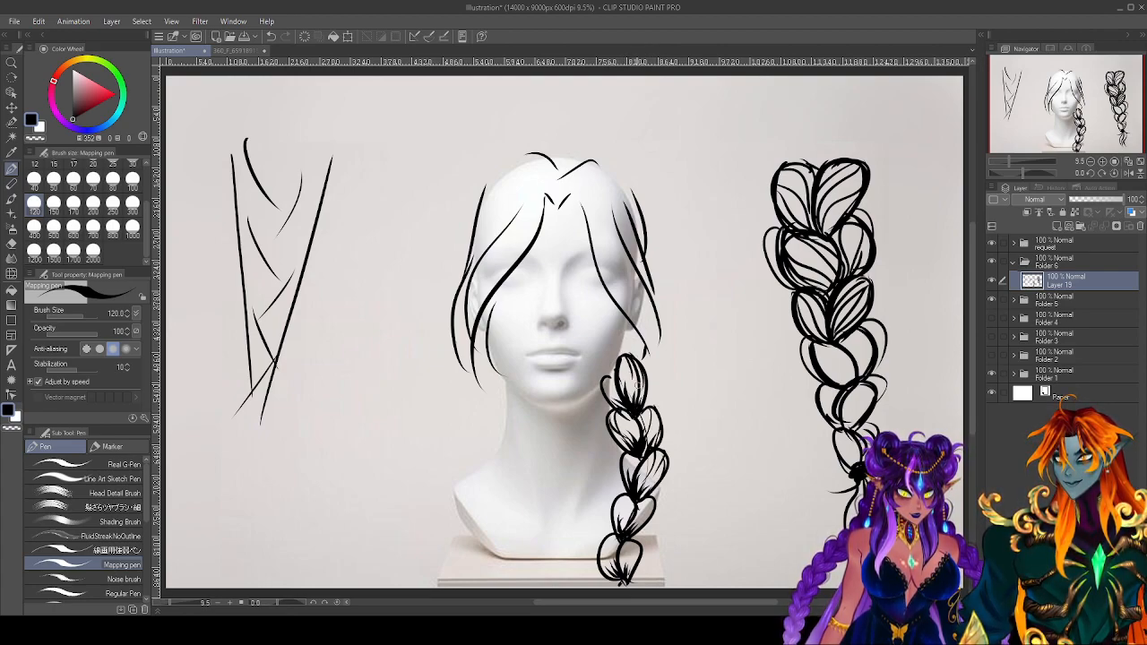
mouse_move(638, 495)
mouse_down()
mouse_move(641, 521)
mouse_move(611, 521)
mouse_move(626, 521)
mouse_move(605, 572)
mouse_move(631, 568)
mouse_up()
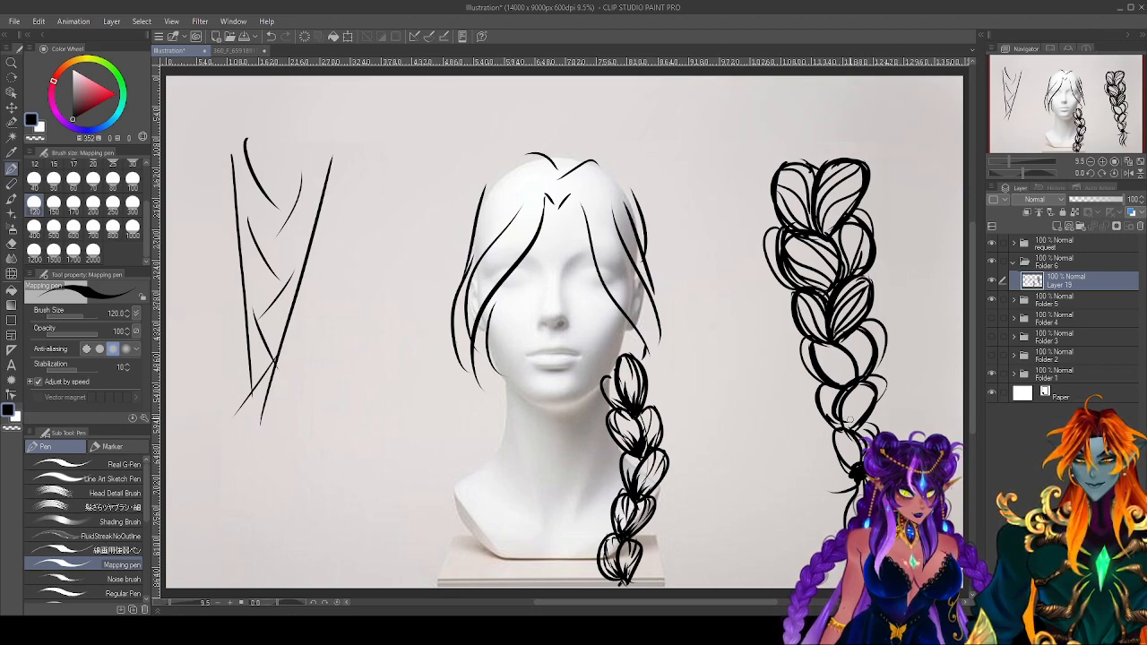
drag(627, 332, 622, 360)
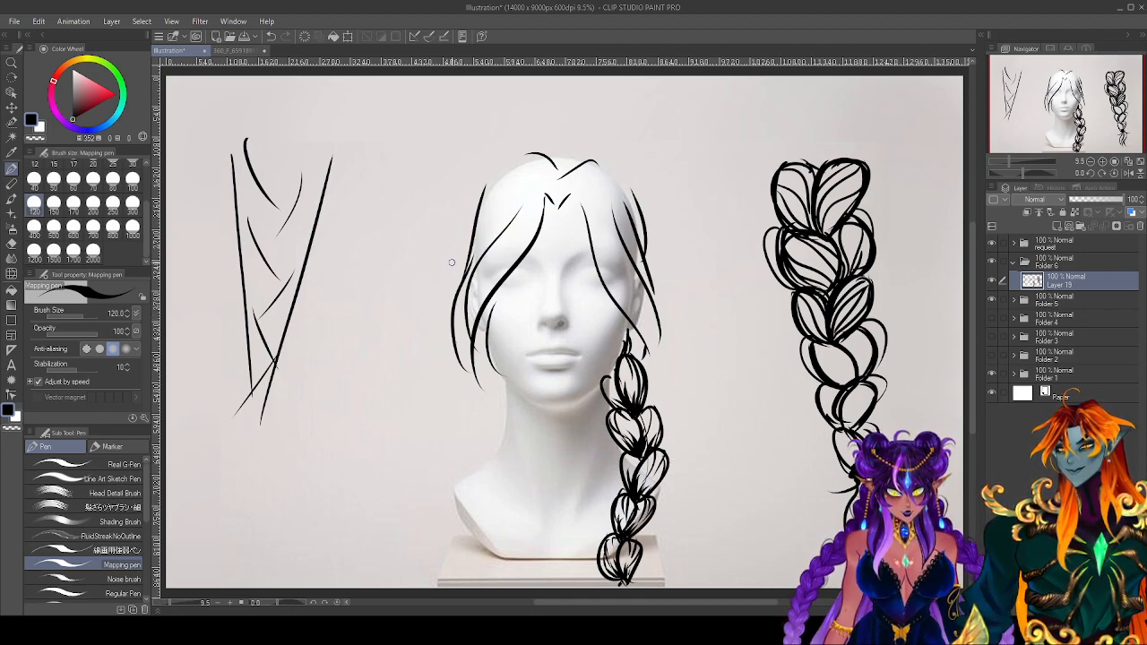
Draw a long S-shaped guide curve beside the head and build a braid of small paired sections along it.
mouse_move(504, 106)
mouse_down()
mouse_move(478, 139)
mouse_move(348, 261)
mouse_move(382, 411)
mouse_move(326, 448)
mouse_up()
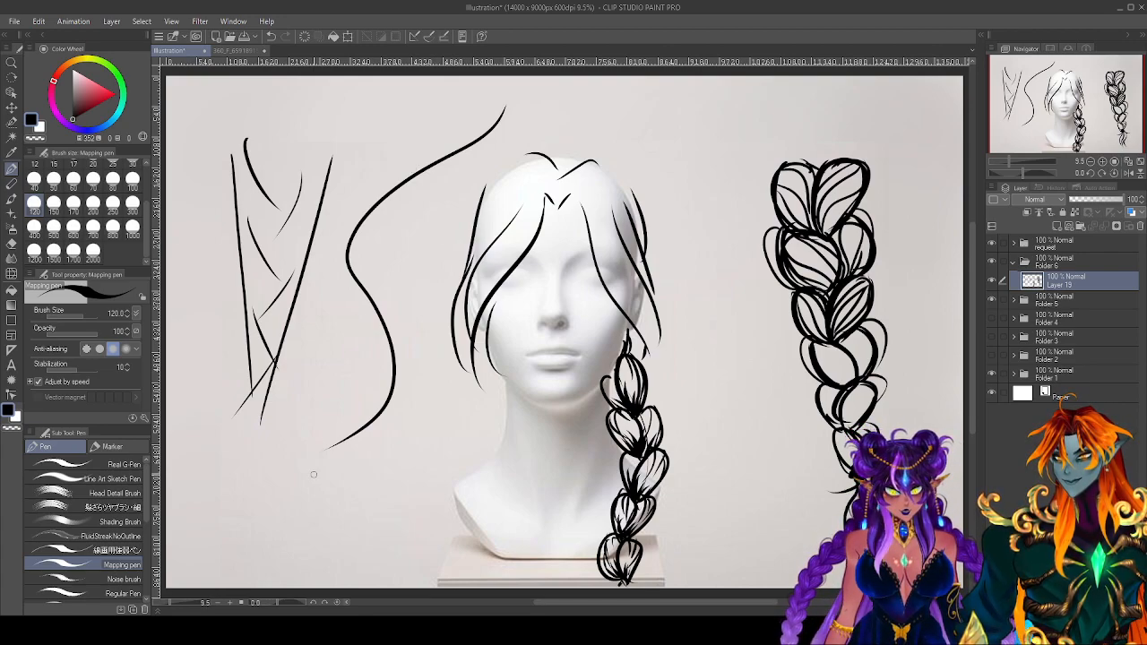
mouse_move(503, 112)
mouse_down()
mouse_move(417, 177)
mouse_move(448, 167)
mouse_move(379, 189)
mouse_move(342, 237)
mouse_move(353, 240)
mouse_move(335, 243)
mouse_move(346, 264)
mouse_move(335, 280)
mouse_move(360, 285)
mouse_move(351, 307)
mouse_move(391, 360)
mouse_move(380, 413)
mouse_up()
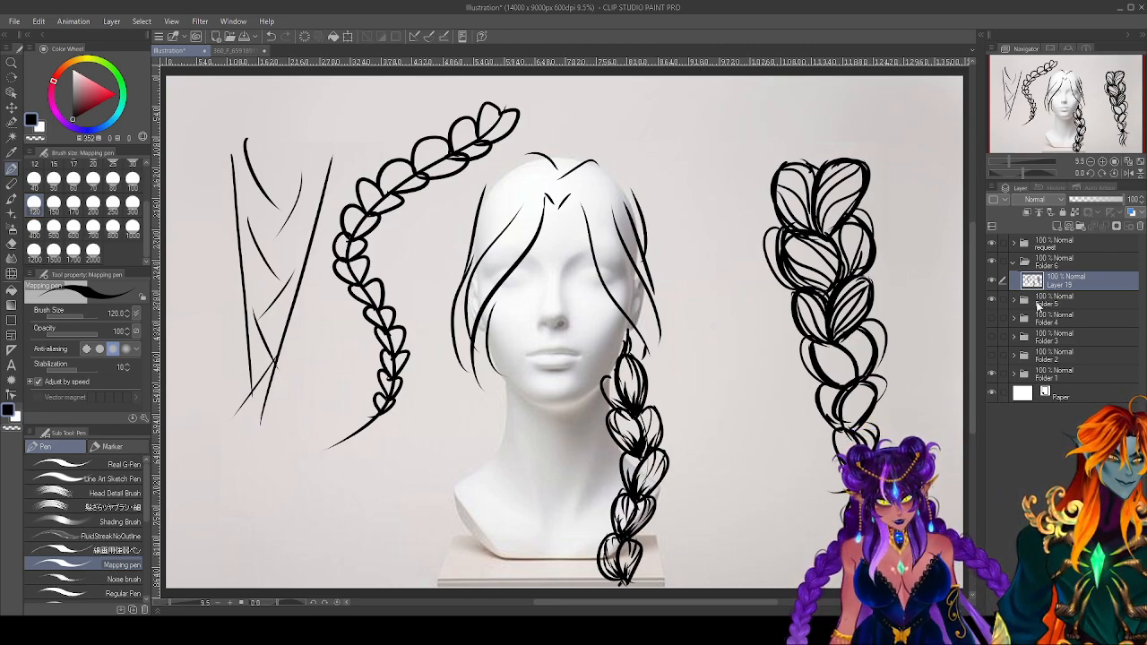
Hide the braid layer, add a new layer, and mark the hairline with short strokes across the forehead and temples.
click(992, 281)
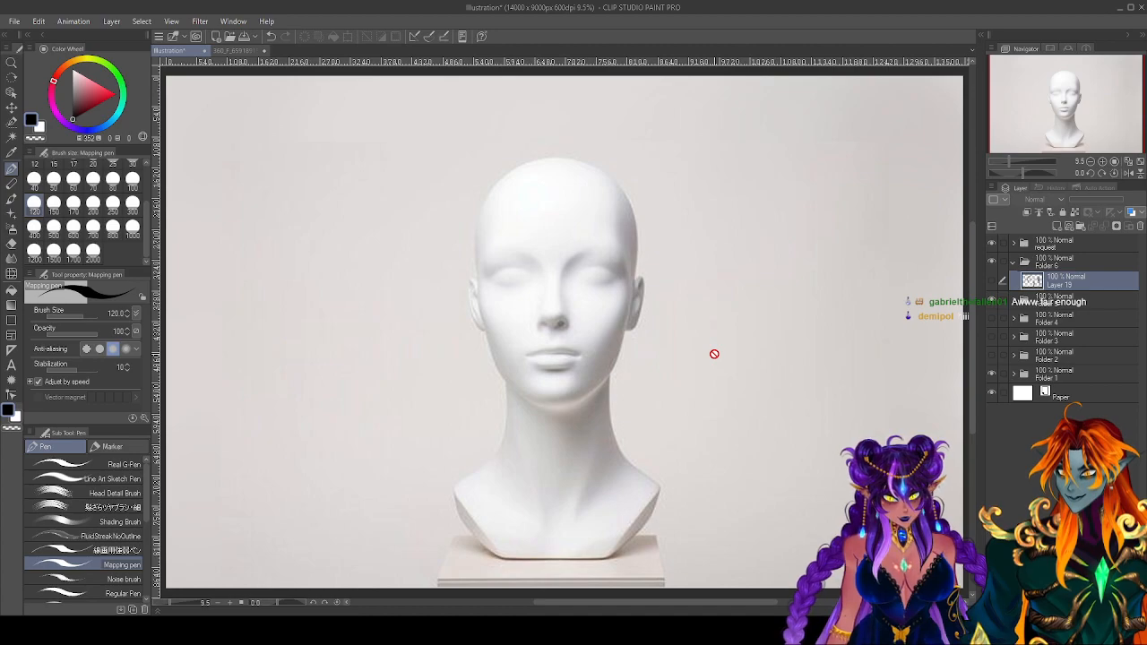
key(ctrl+shift+n)
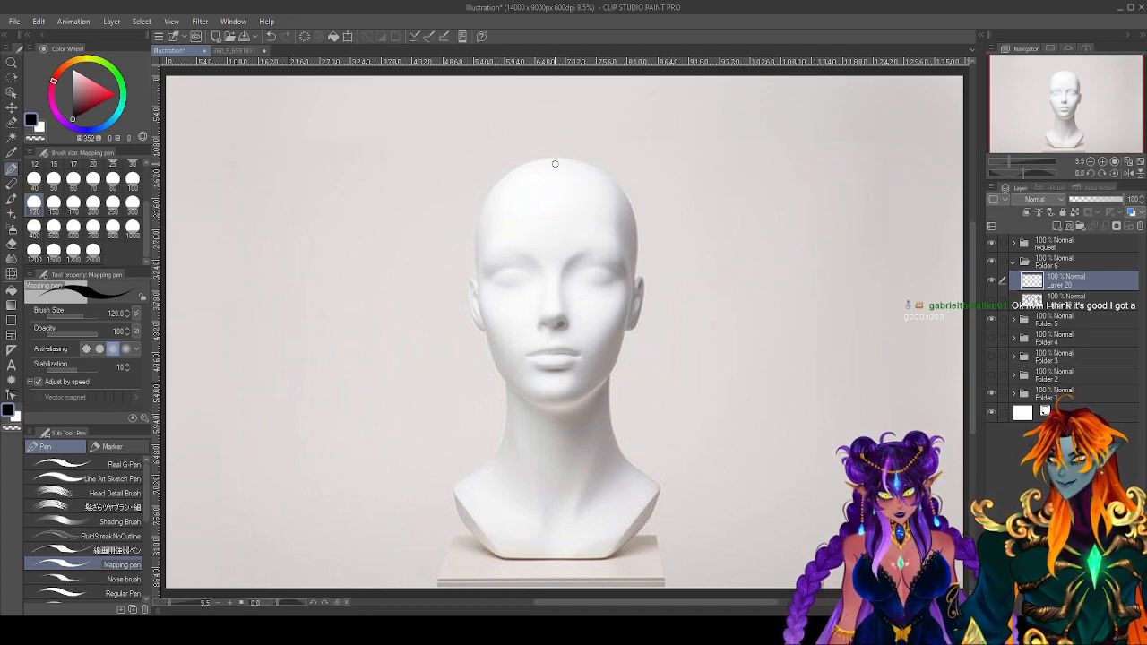
mouse_move(527, 200)
mouse_down()
mouse_move(593, 196)
mouse_move(630, 262)
mouse_up()
drag(508, 201, 486, 269)
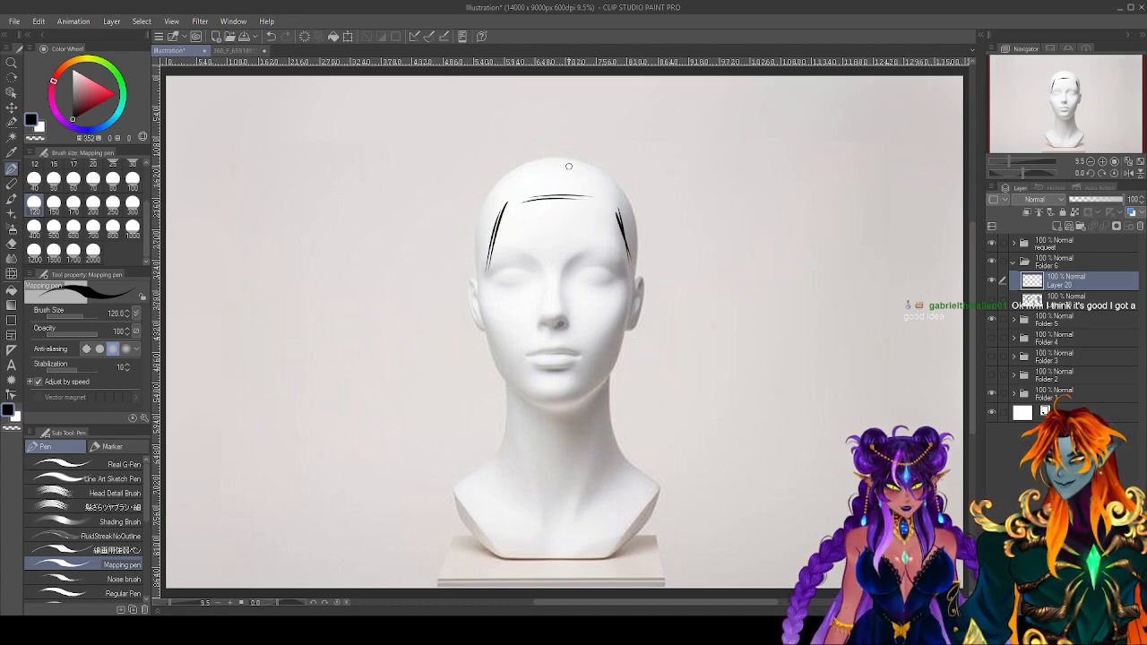
Ink choppy, pointed fringe strands falling from the off-centre parting over the forehead and both temples.
mouse_move(596, 161)
mouse_down()
mouse_move(579, 209)
mouse_move(588, 195)
mouse_move(577, 198)
mouse_move(574, 254)
mouse_up()
drag(565, 196, 580, 248)
mouse_move(573, 174)
mouse_down()
mouse_move(567, 204)
mouse_move(591, 195)
mouse_move(564, 183)
mouse_move(540, 243)
mouse_up()
drag(561, 205, 499, 278)
mouse_move(529, 203)
mouse_down()
mouse_move(500, 267)
mouse_move(499, 240)
mouse_move(479, 290)
mouse_move(465, 287)
mouse_up()
drag(494, 220, 475, 269)
mouse_move(595, 188)
mouse_down()
mouse_move(582, 200)
mouse_move(593, 228)
mouse_move(580, 250)
mouse_move(618, 256)
mouse_up()
drag(611, 213, 631, 276)
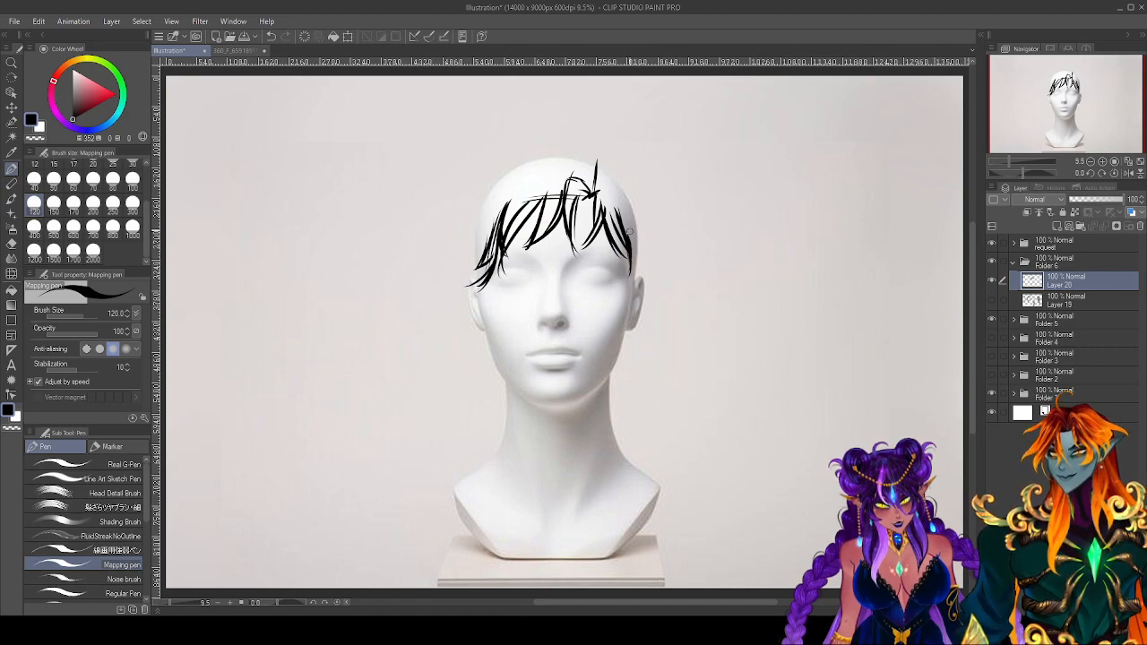
Ink the short hairstyle's outer contours, with jagged strands flicking out above both ears.
mouse_move(598, 185)
mouse_down()
mouse_move(591, 194)
mouse_move(636, 149)
mouse_move(667, 224)
mouse_move(646, 286)
mouse_up()
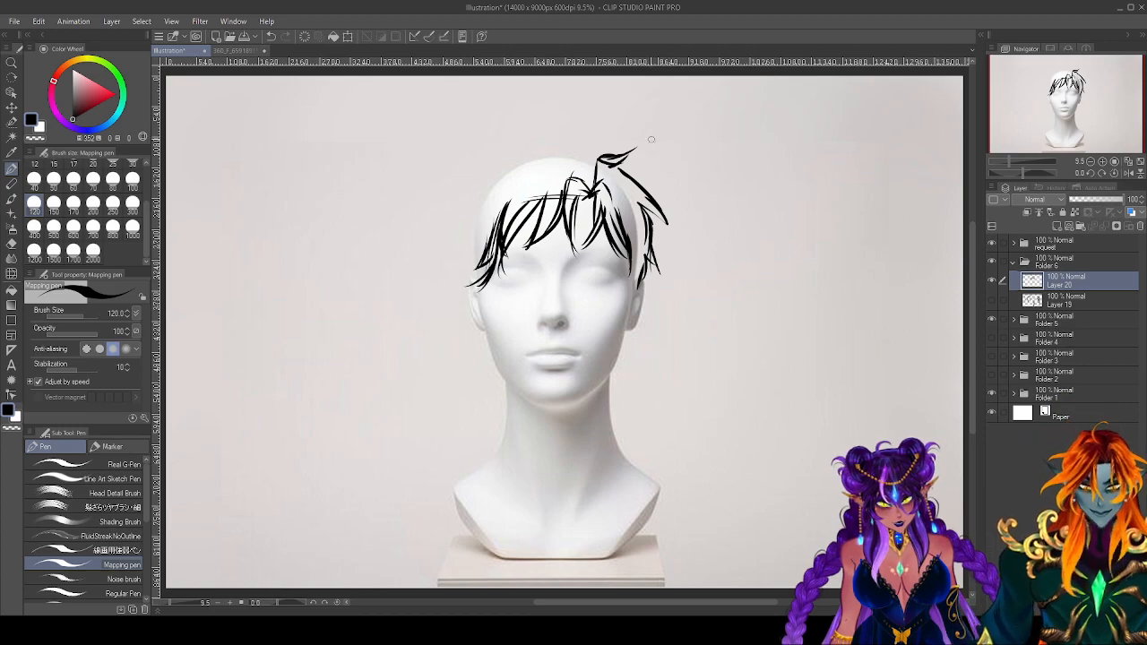
mouse_move(600, 165)
mouse_down()
mouse_move(527, 140)
mouse_move(543, 150)
mouse_move(456, 206)
mouse_move(466, 251)
mouse_up()
mouse_move(479, 211)
mouse_down()
mouse_move(445, 261)
mouse_move(461, 246)
mouse_move(475, 281)
mouse_up()
drag(487, 191, 453, 221)
drag(471, 213, 448, 227)
drag(472, 224, 441, 235)
Ink swept strands from the parting over the crown to fill out the top of the short hairstyle.
mouse_move(589, 149)
mouse_down()
mouse_move(600, 161)
mouse_move(548, 142)
mouse_up()
mouse_move(591, 172)
mouse_down()
mouse_move(595, 185)
mouse_move(522, 179)
mouse_up()
drag(559, 170, 483, 192)
drag(542, 149, 462, 204)
drag(501, 161, 461, 213)
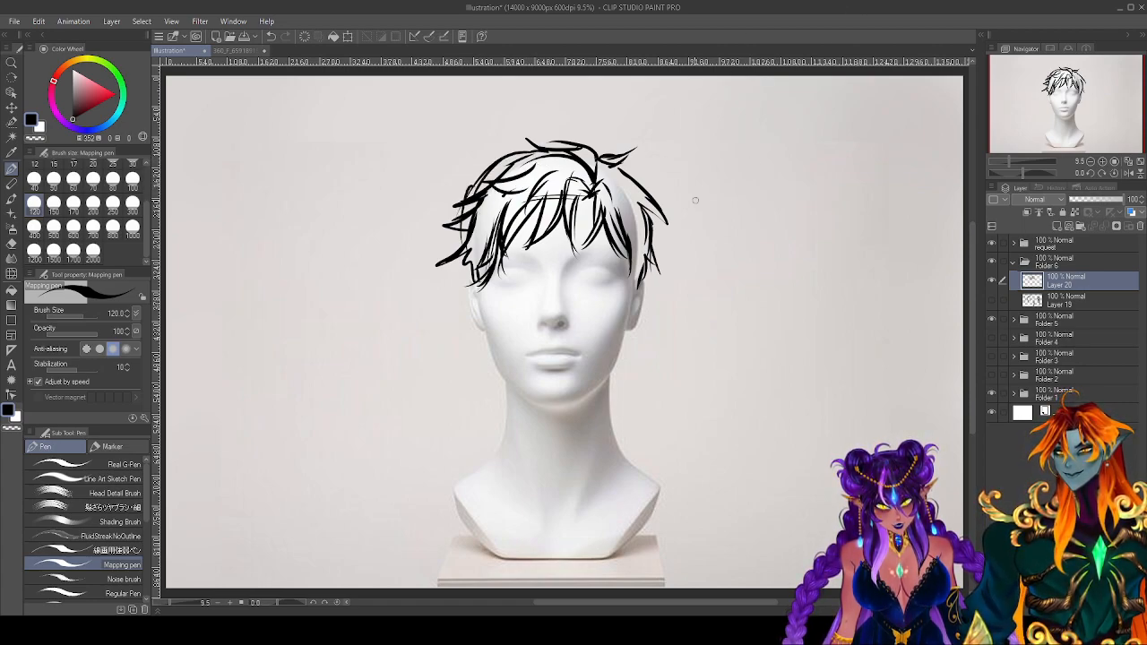
Ink short jagged nape strands below both ears along the jaw.
drag(481, 330, 499, 388)
drag(632, 326, 610, 385)
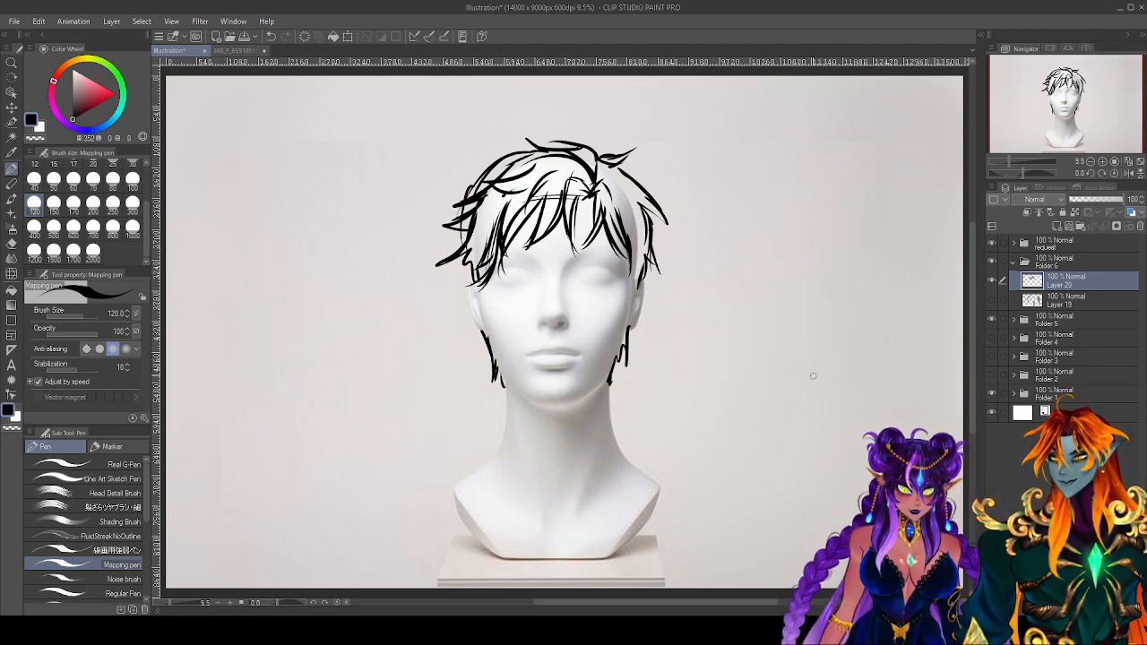
Ink short sideburn strands in front of both ears and a domed hat outline with a curved band across the forehead.
mouse_move(634, 262)
mouse_down()
mouse_move(639, 292)
mouse_move(628, 308)
mouse_up()
drag(475, 289, 485, 311)
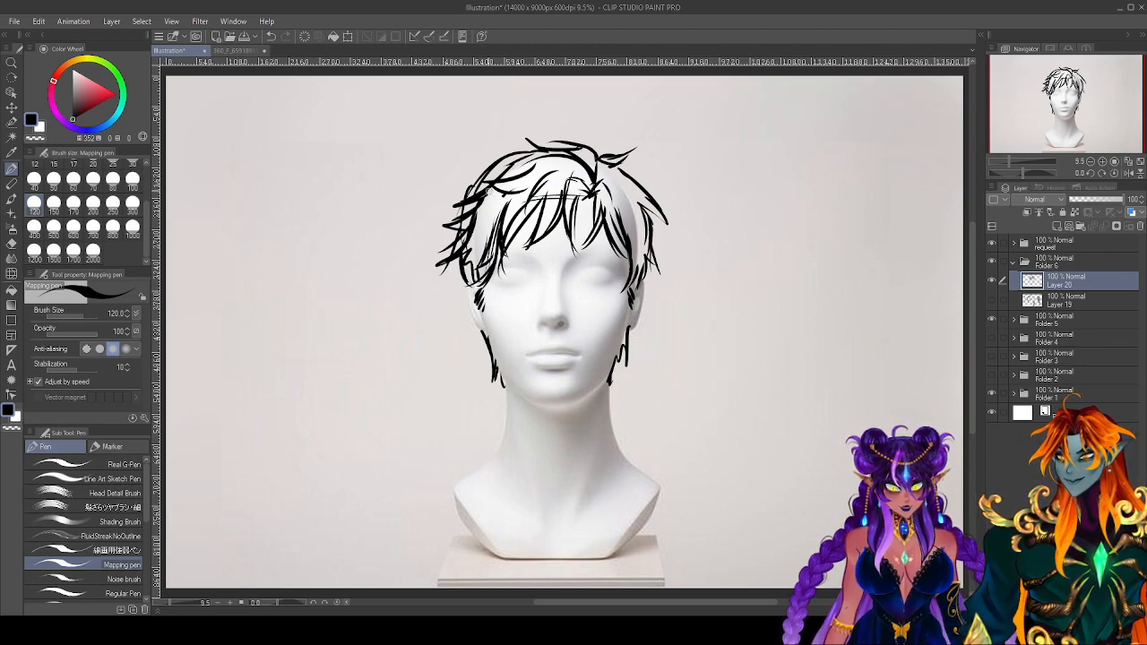
drag(457, 196, 670, 186)
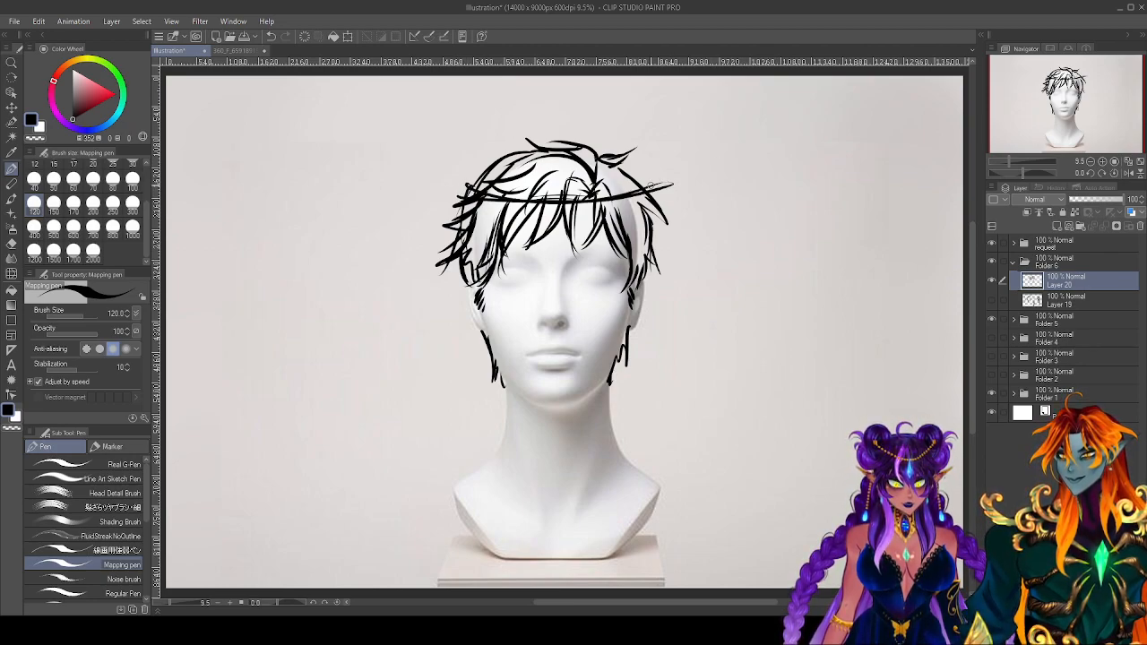
mouse_move(483, 154)
mouse_down()
mouse_move(471, 187)
mouse_move(549, 121)
mouse_move(641, 170)
mouse_move(475, 191)
mouse_up()
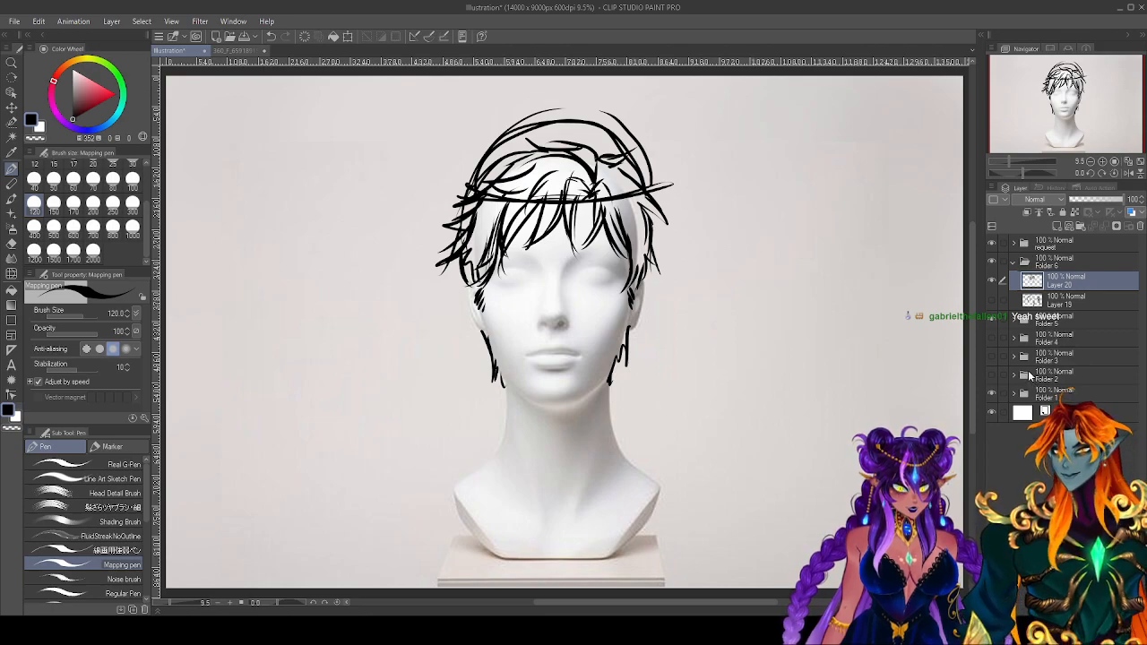
Hide the short hairstyle on Layer 20 and show the long hairstyle's grey fill and line art in Folder 3.
click(991, 280)
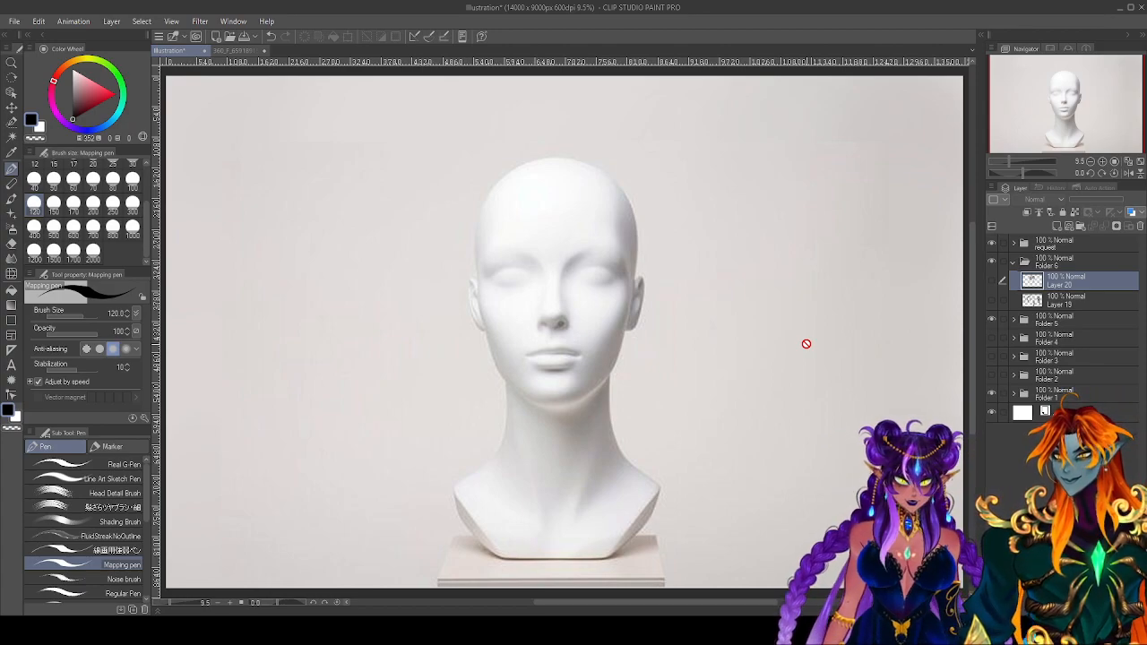
click(991, 356)
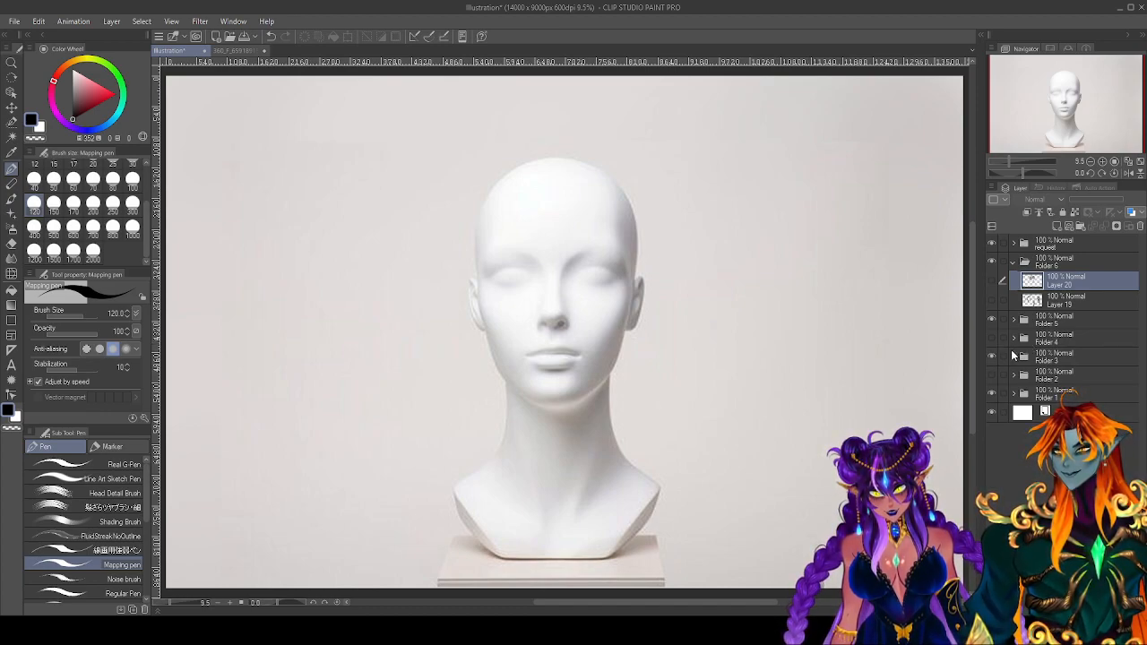
click(1016, 356)
click(1013, 355)
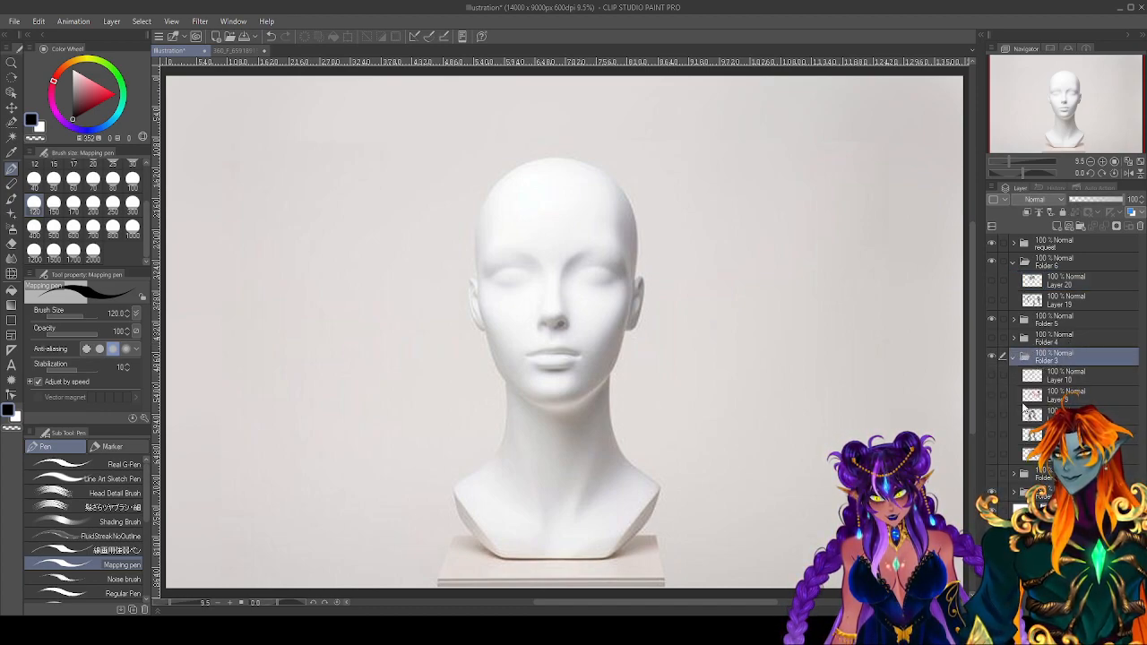
click(990, 433)
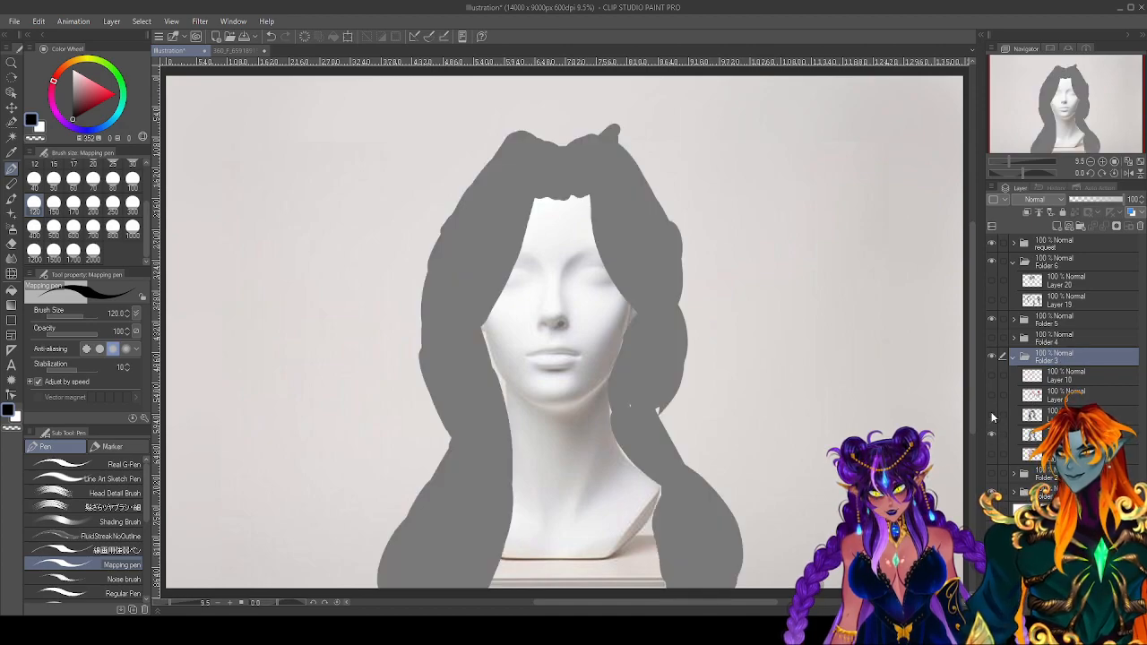
click(992, 414)
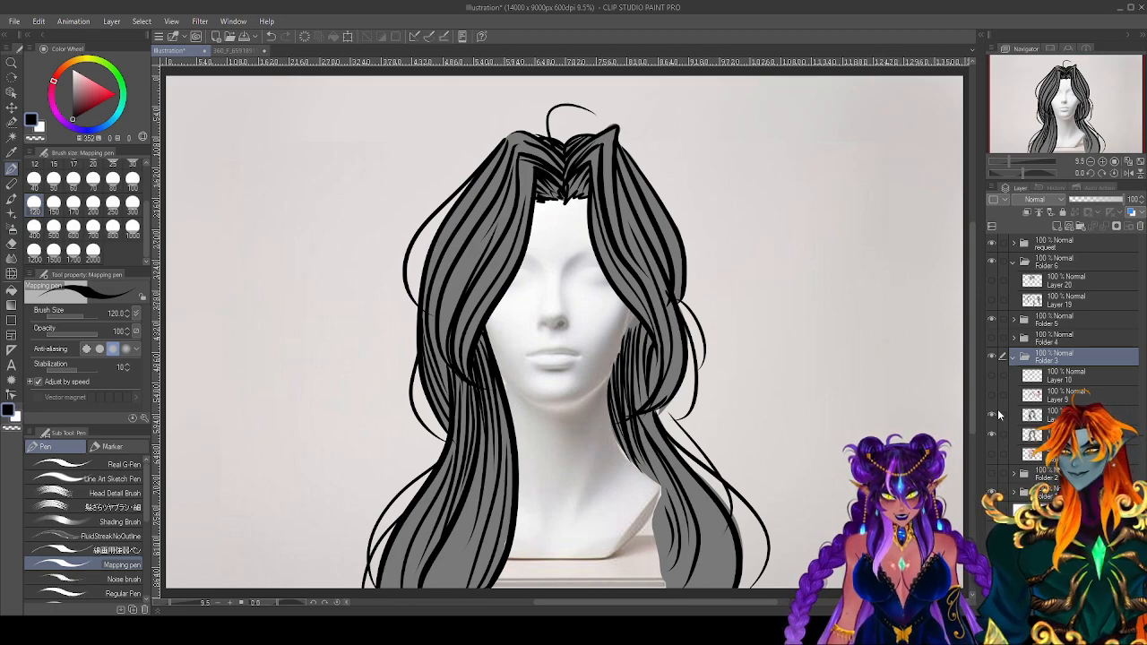
Merge the long hair's line art with its grey fill layer and select the whole hairstyle using the Selection pen at size 2000.
click(998, 413)
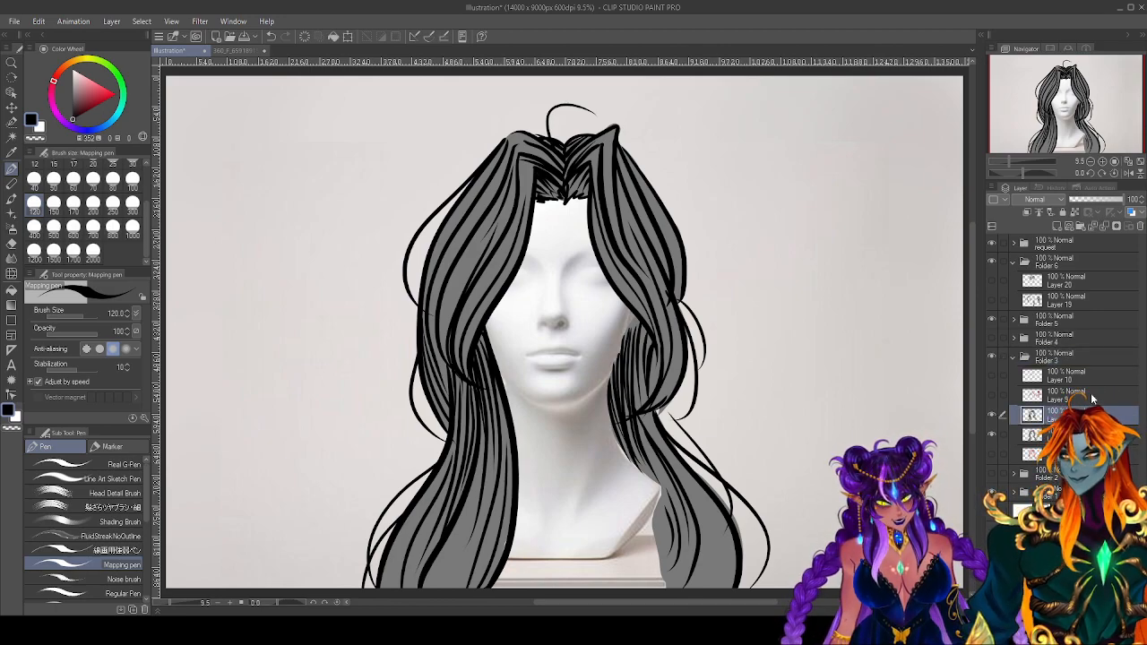
click(1106, 229)
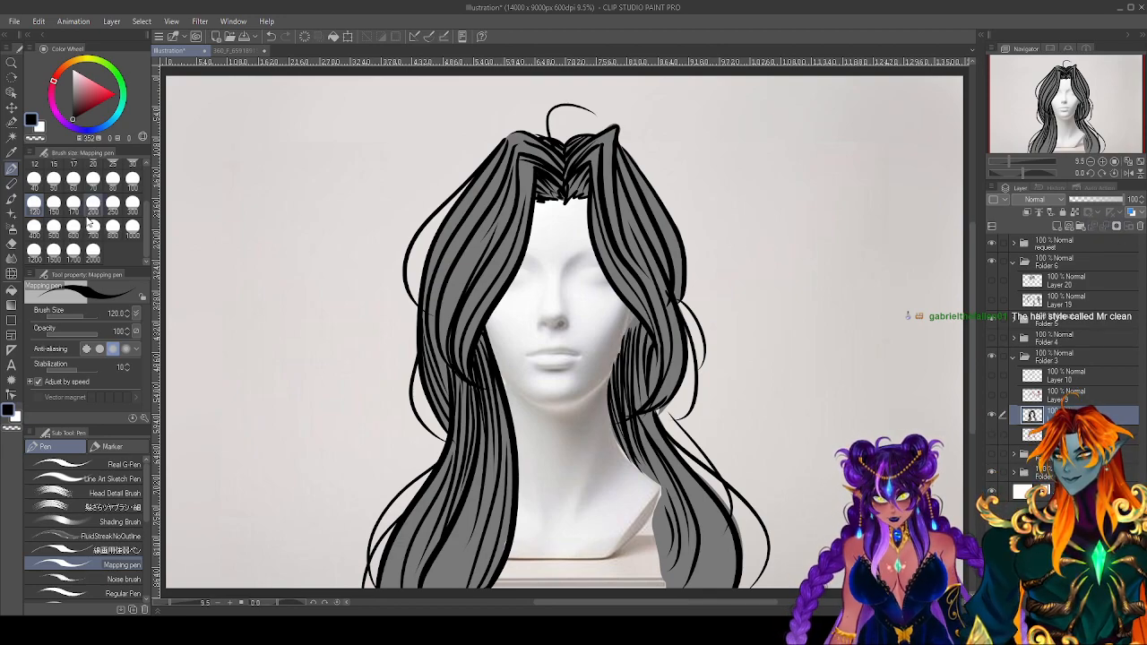
key(m)
click(93, 259)
mouse_move(448, 134)
mouse_down()
mouse_move(632, 135)
mouse_move(354, 390)
mouse_move(501, 556)
mouse_move(681, 537)
mouse_move(734, 555)
mouse_move(703, 489)
mouse_move(350, 556)
mouse_move(483, 103)
mouse_up()
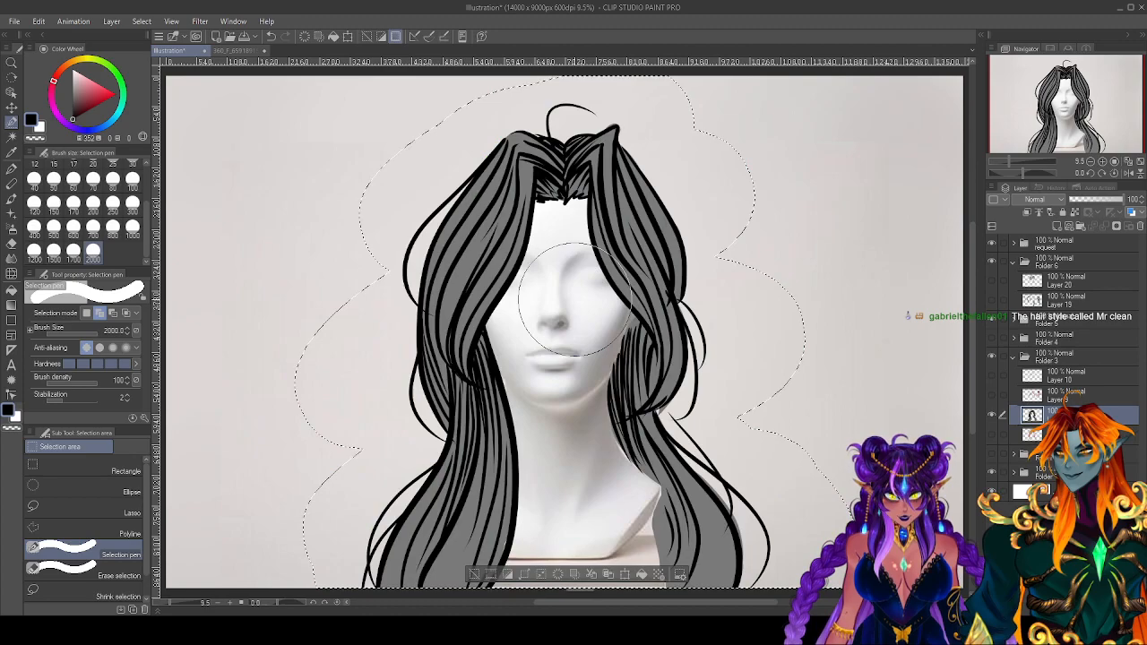
Scale the selected long hairstyle to 55% and place it in the canvas's upper-left corner, with the selection cleared.
click(624, 575)
drag(862, 331, 658, 331)
drag(553, 454, 378, 344)
drag(482, 217, 428, 217)
drag(344, 315, 359, 311)
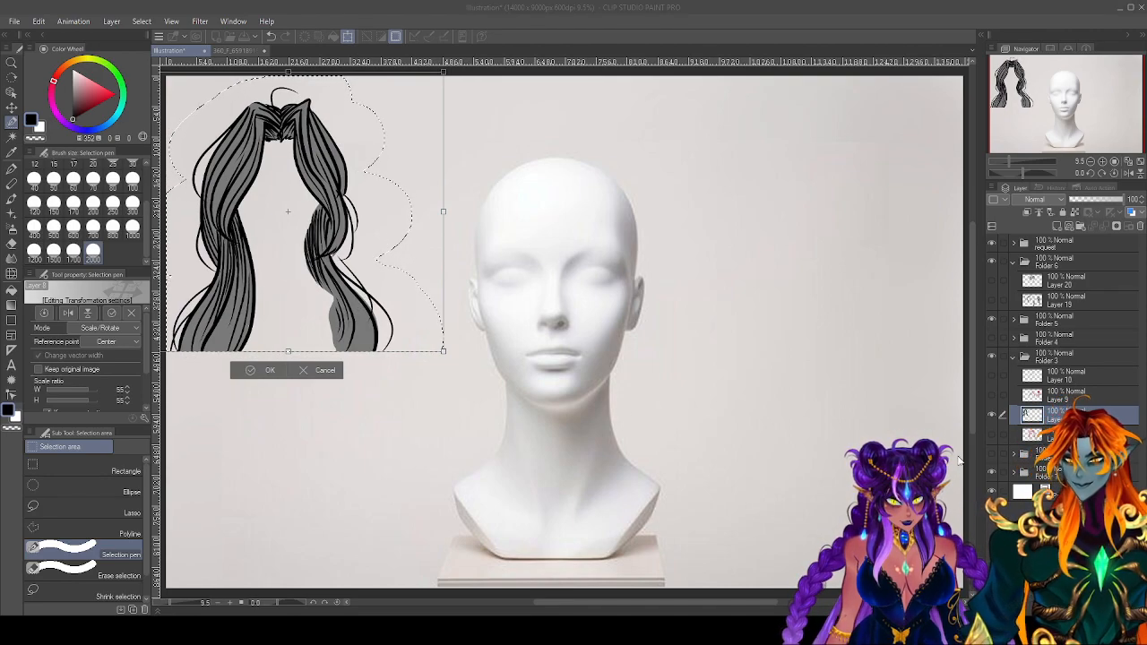
click(1036, 378)
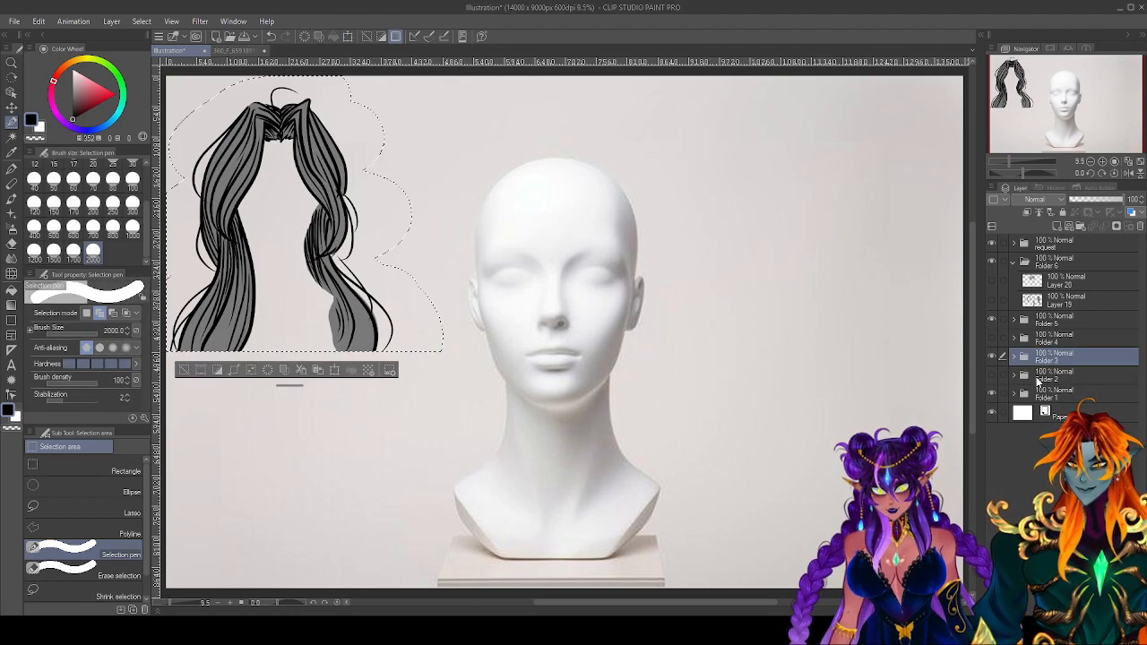
click(181, 375)
Add two raster layers and a folder directly above the Paper layer, with the upper new layer inside the folder.
click(1074, 412)
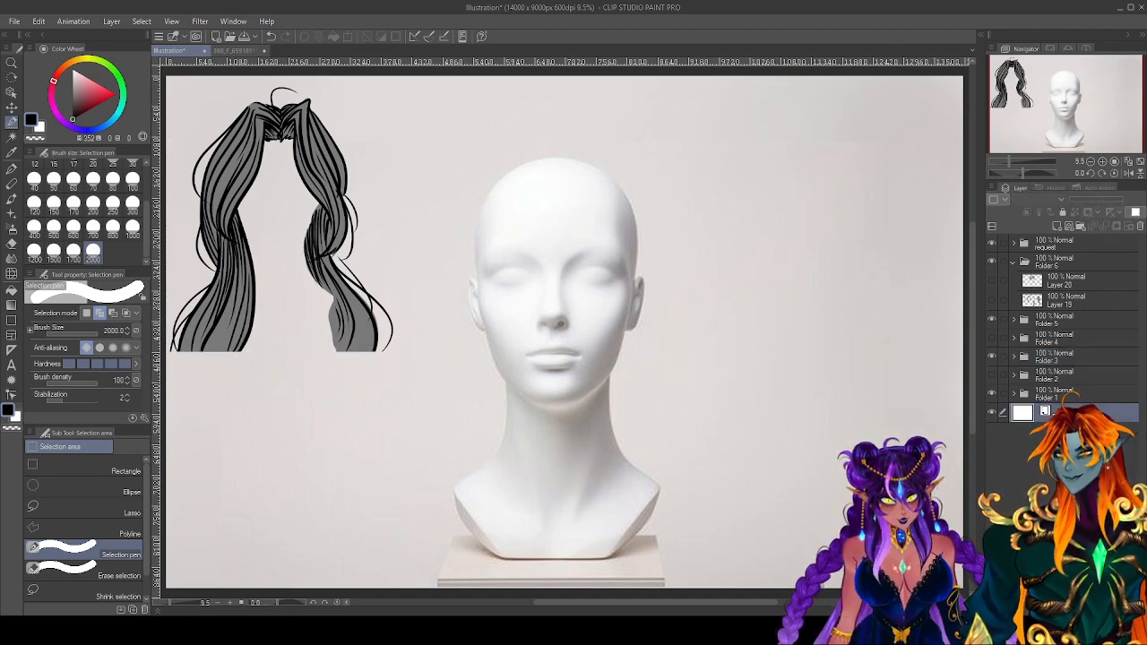
click(1059, 226)
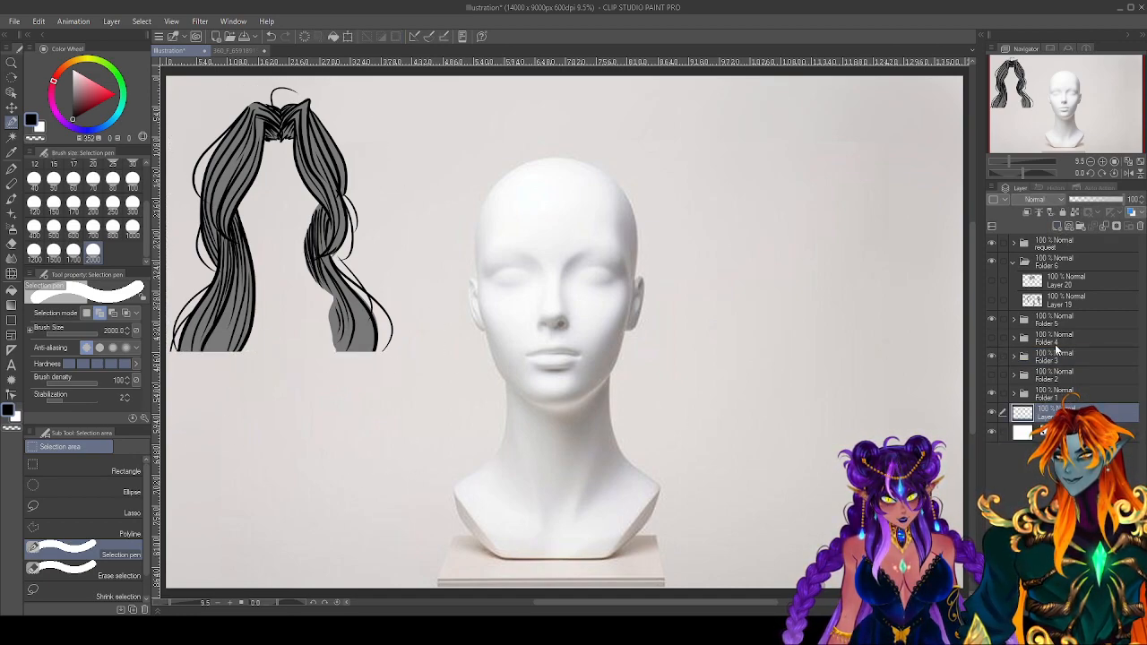
click(1055, 223)
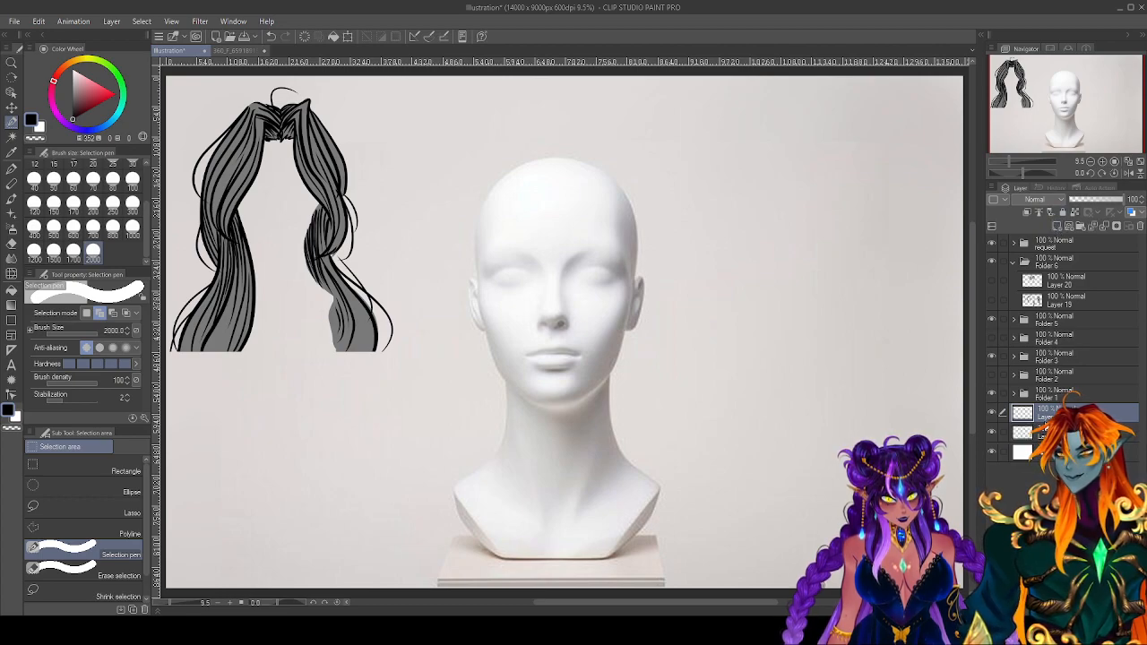
click(1080, 225)
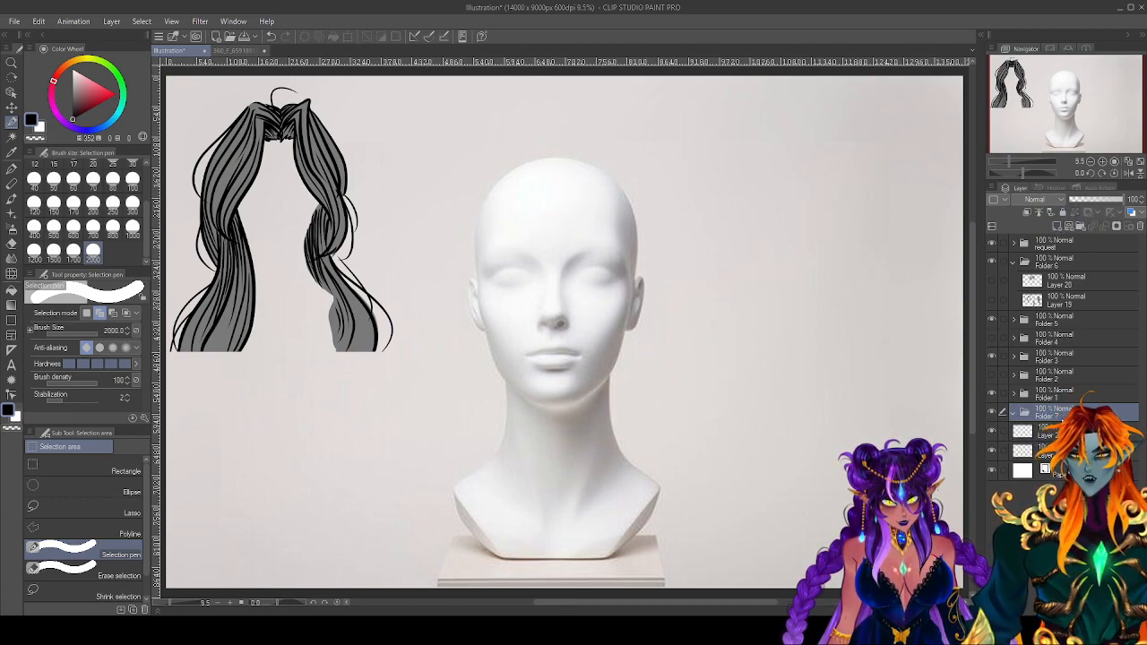
click(1048, 431)
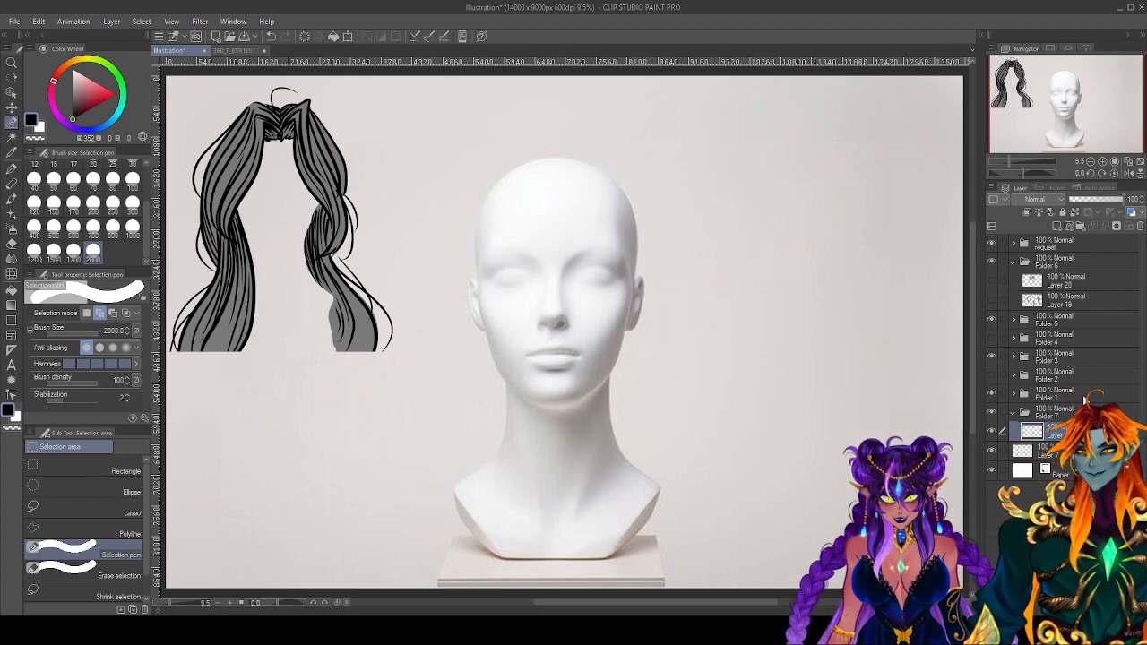
Move Layer 7 into Folder 6 between Layers 20 and 19 and sketch face guidelines, jaw and neckline inside the reduced long hair.
click(1043, 453)
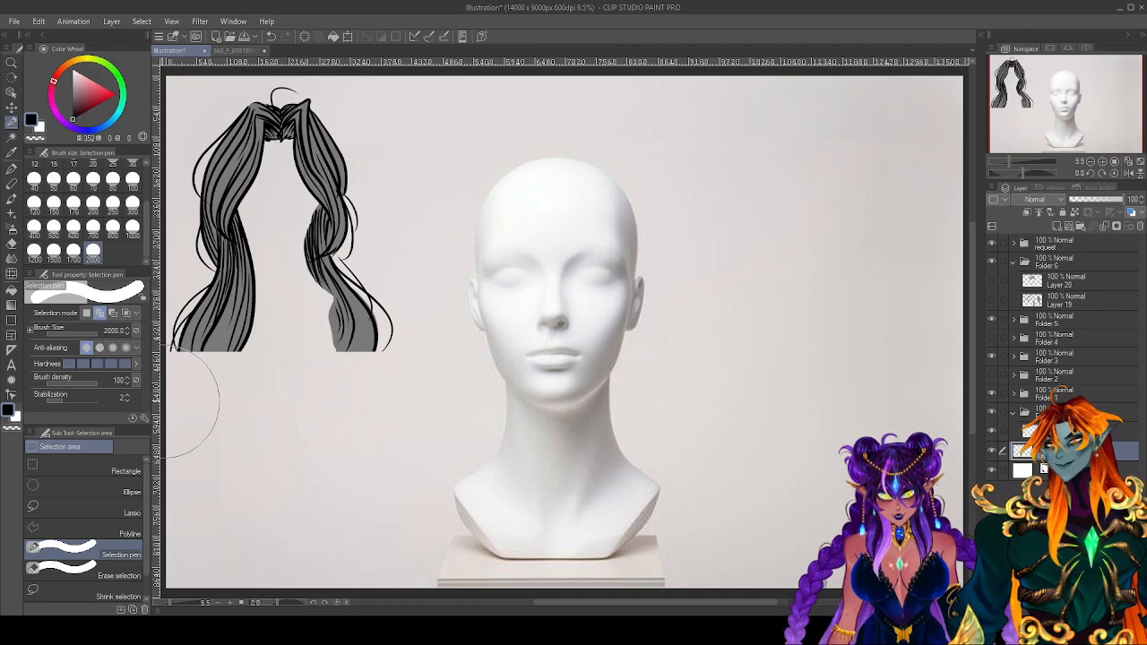
click(12, 169)
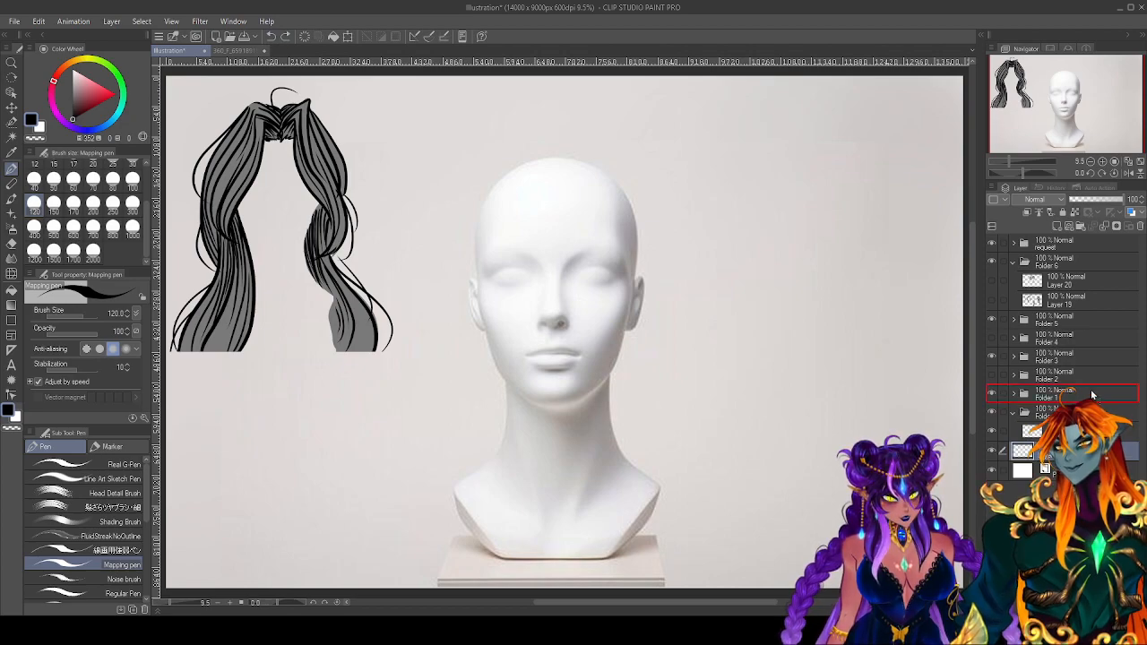
drag(1073, 305, 1081, 301)
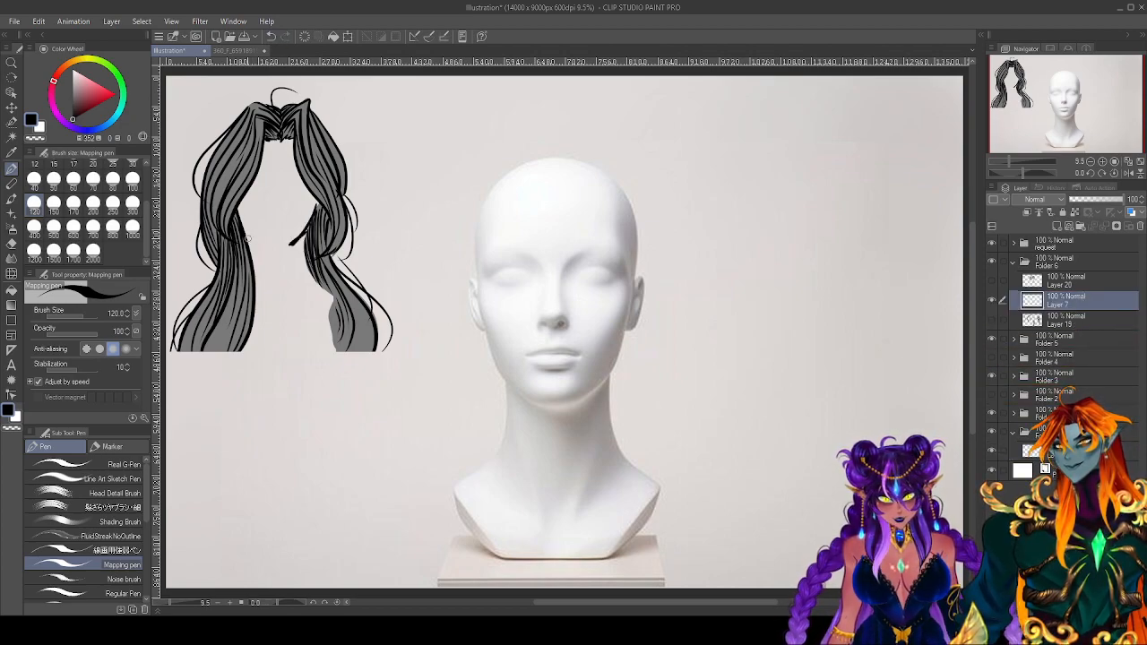
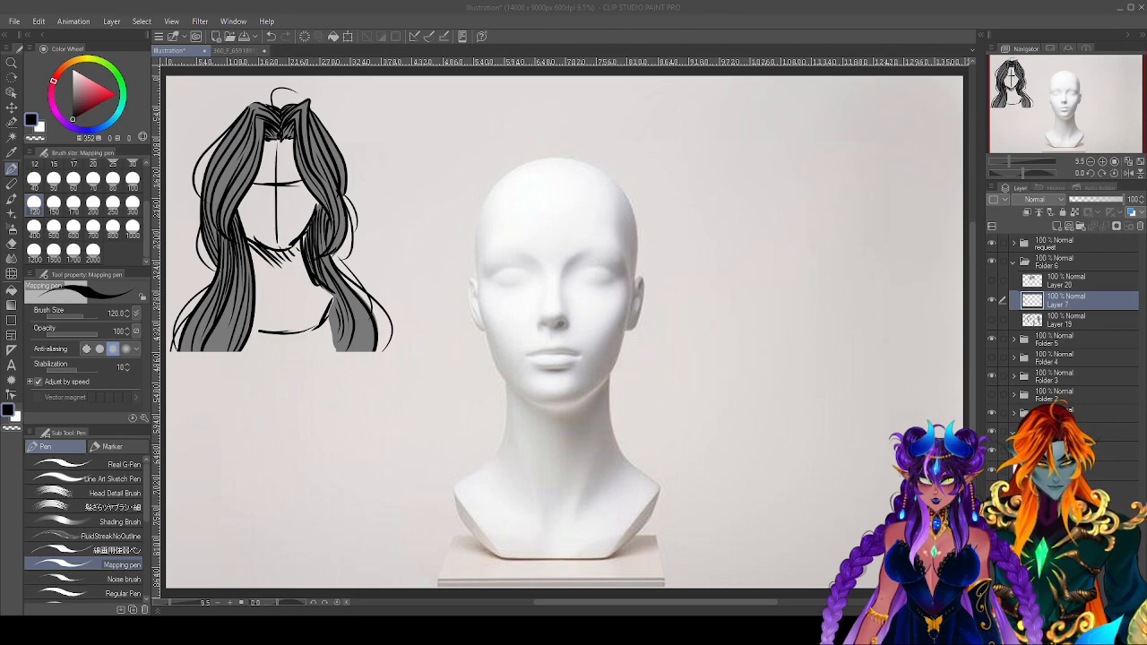
Create a new raster layer at the top of the layer stack, above the request folder.
click(1080, 280)
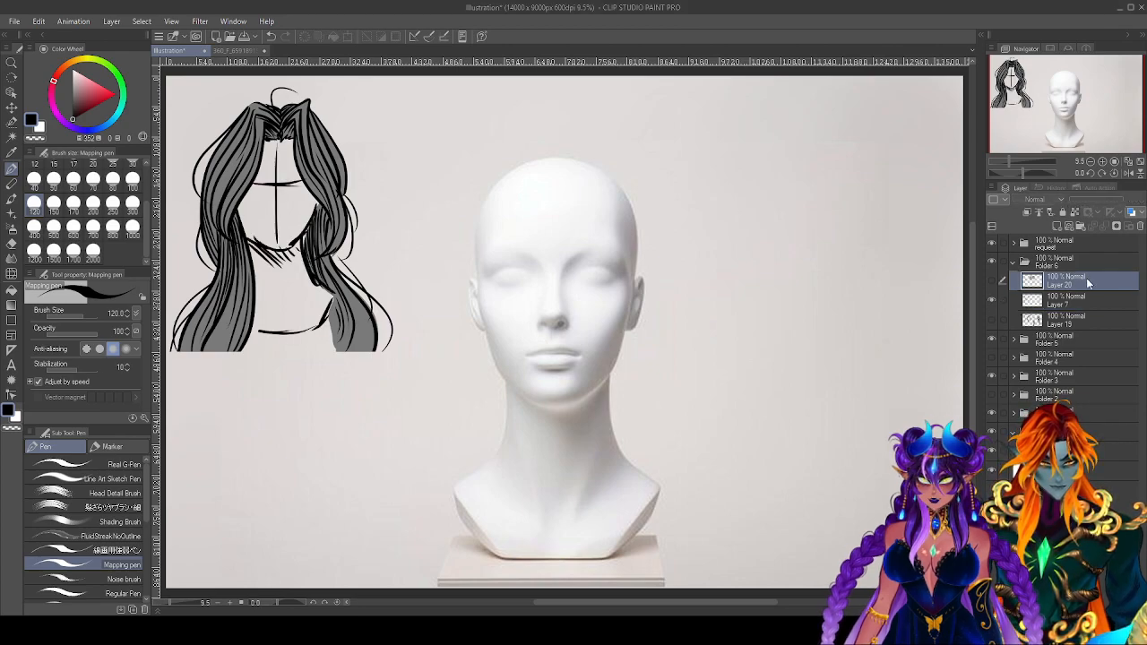
click(993, 282)
click(993, 282)
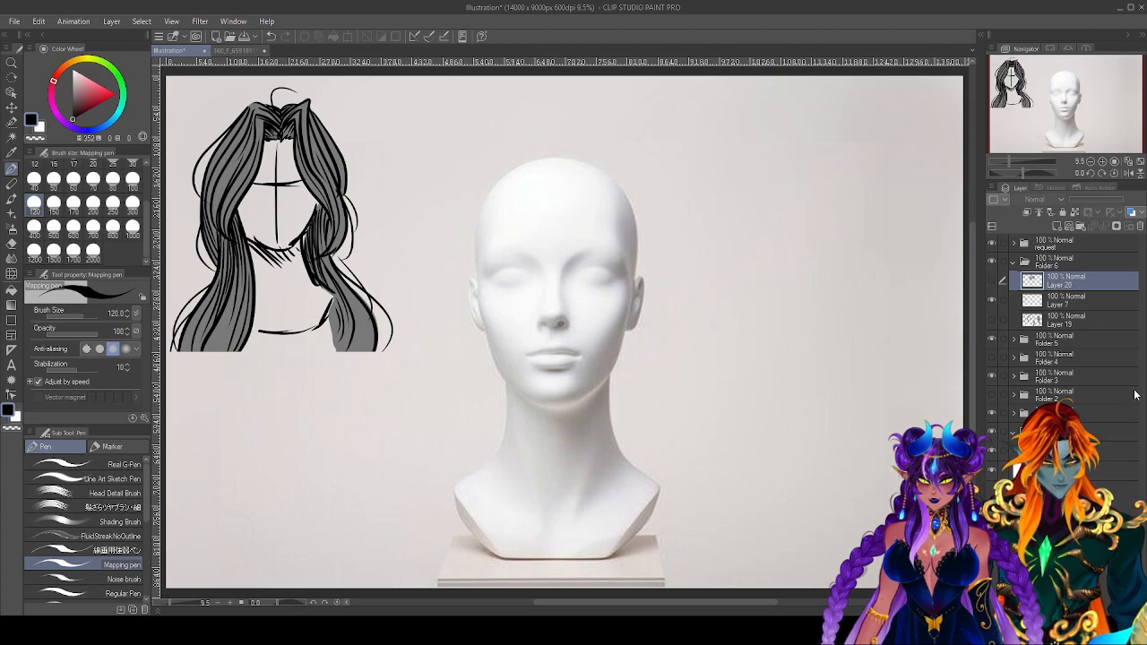
click(1058, 226)
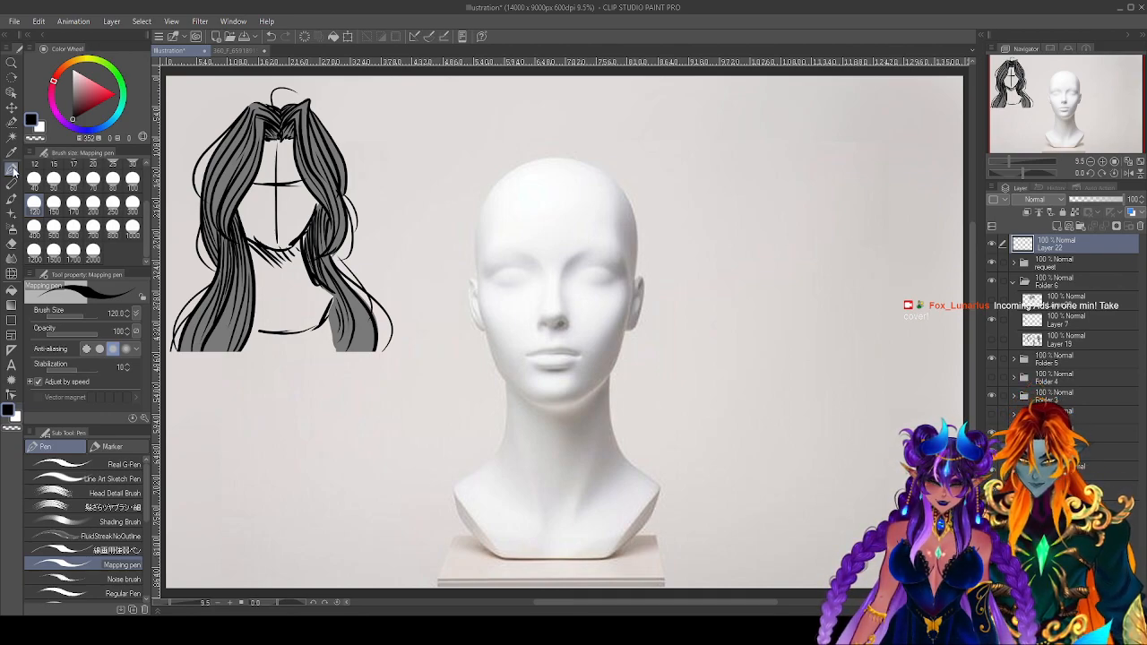
drag(557, 194, 602, 182)
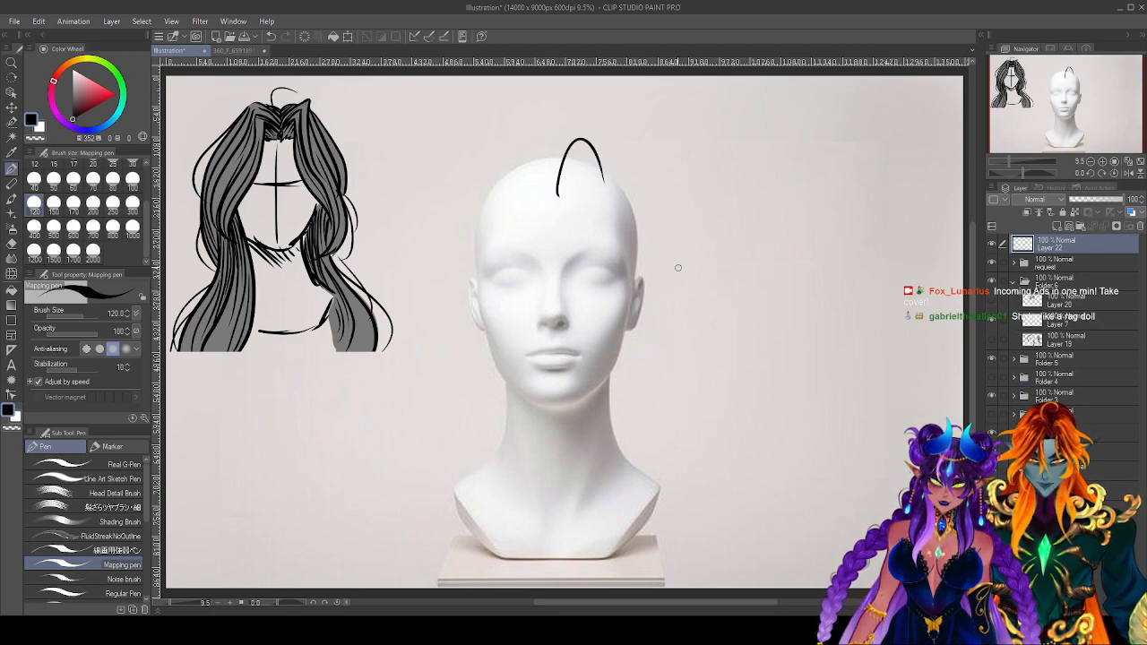
key(ctrl+z)
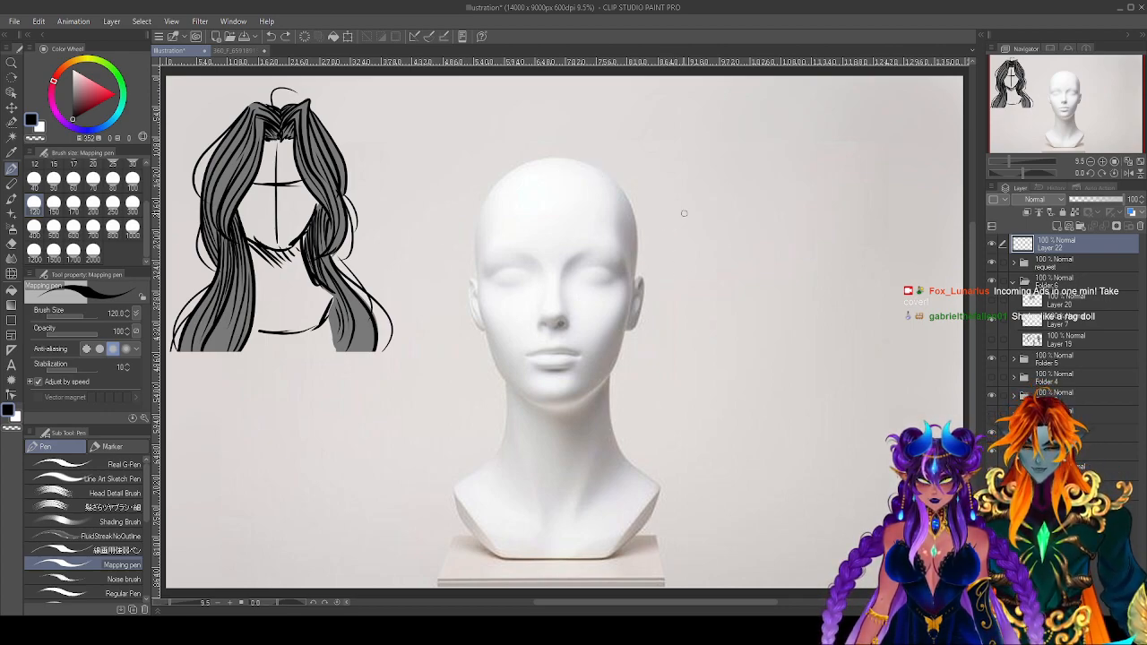
mouse_move(333, 127)
mouse_down()
mouse_move(332, 117)
mouse_move(269, 264)
mouse_move(331, 99)
mouse_up()
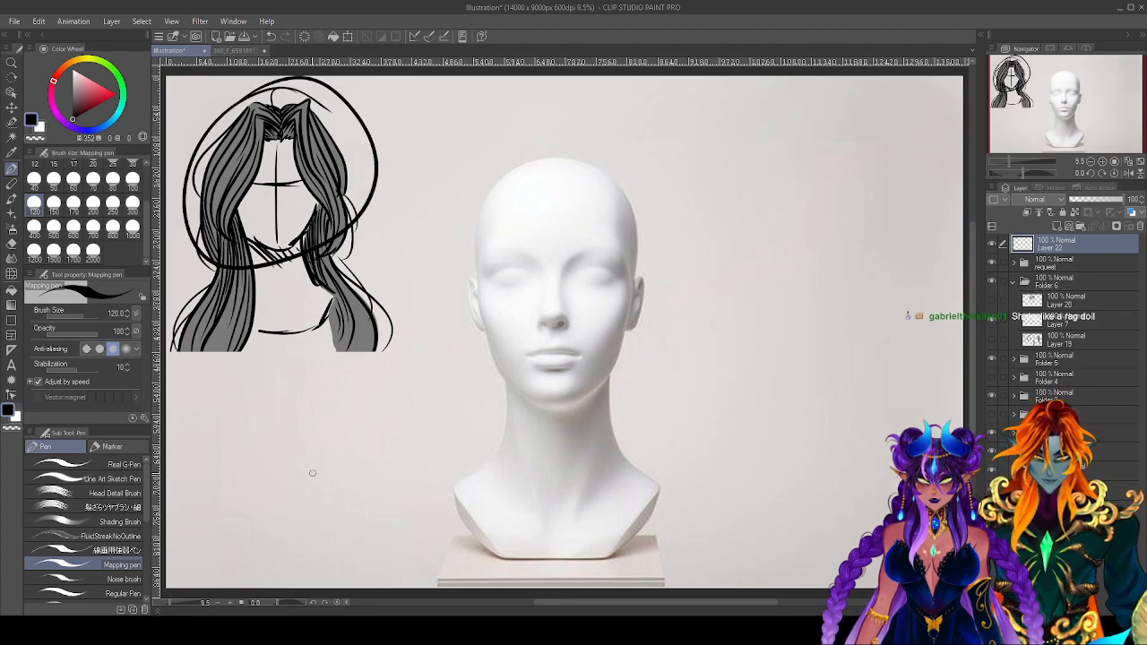
key(ctrl+z)
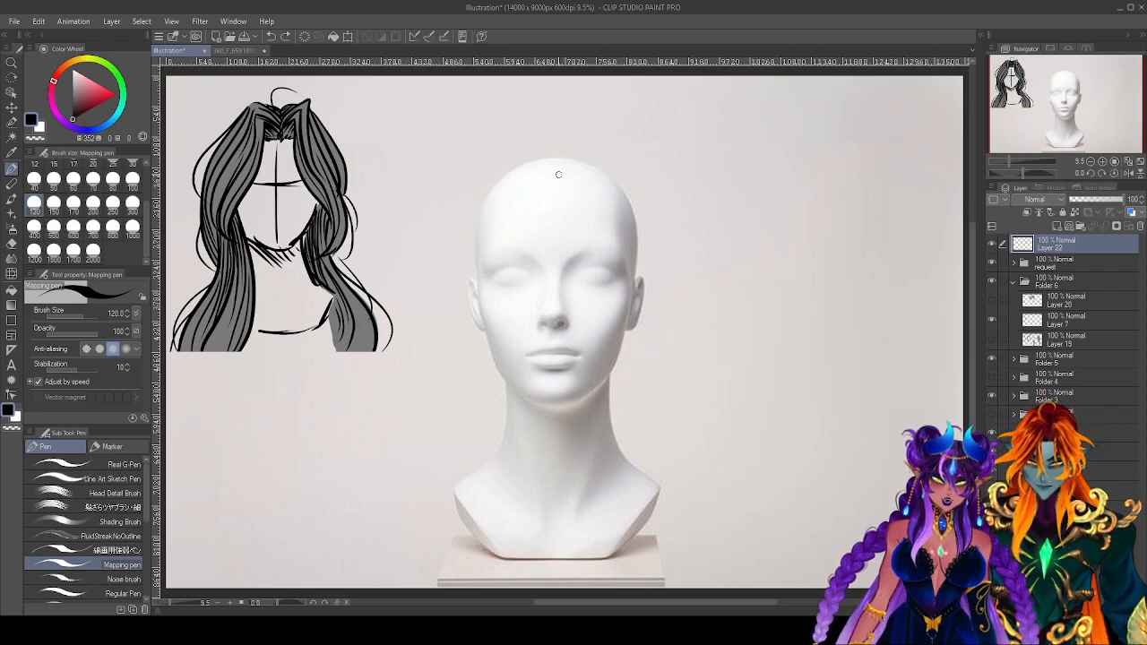
mouse_move(556, 189)
mouse_down()
mouse_move(582, 166)
mouse_move(589, 186)
mouse_move(543, 167)
mouse_move(534, 188)
mouse_move(583, 176)
mouse_up()
key(e)
key(p)
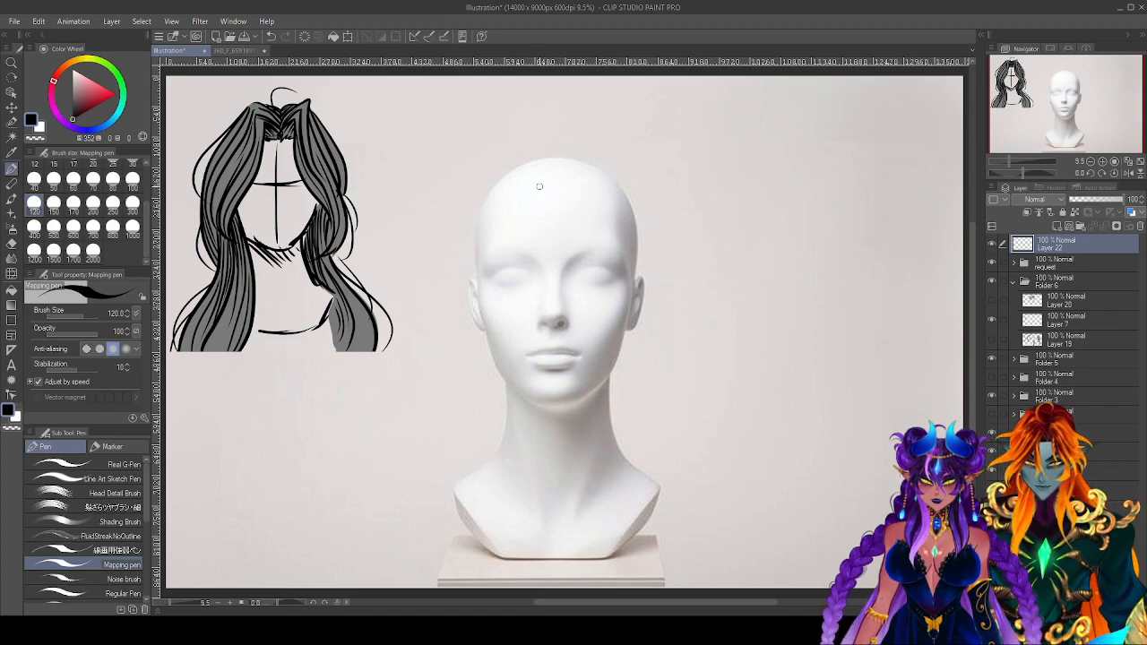
Sketch a curved hairline across the mannequin's forehead and down both temples.
mouse_move(521, 184)
mouse_down()
mouse_move(526, 197)
mouse_move(550, 186)
mouse_move(589, 194)
mouse_up()
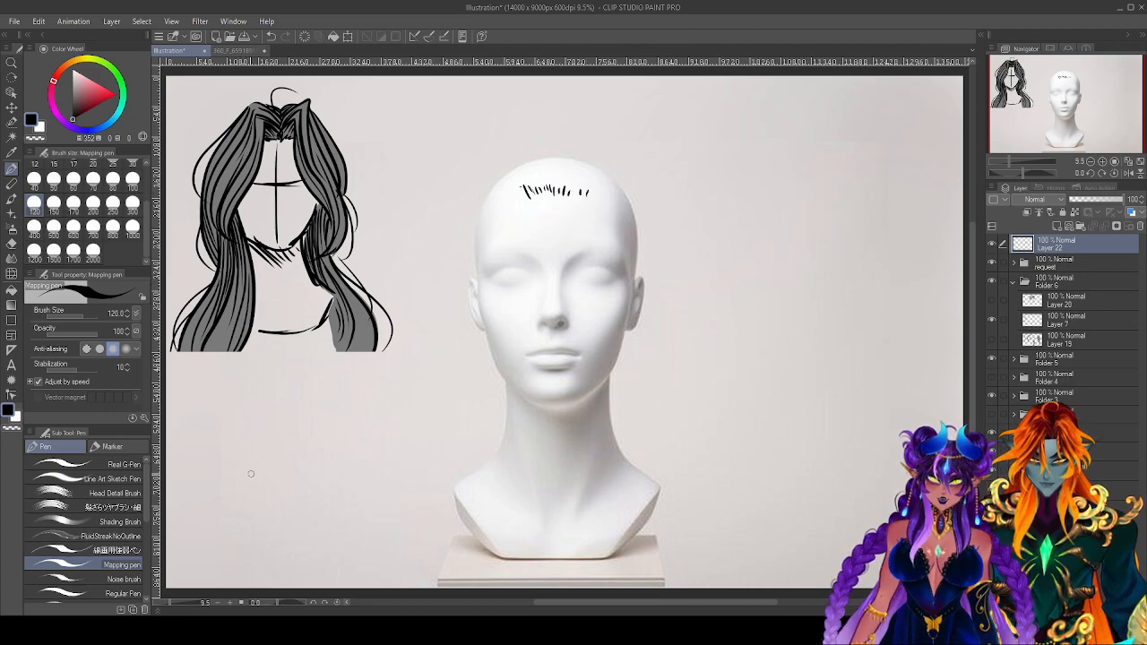
drag(518, 189, 593, 196)
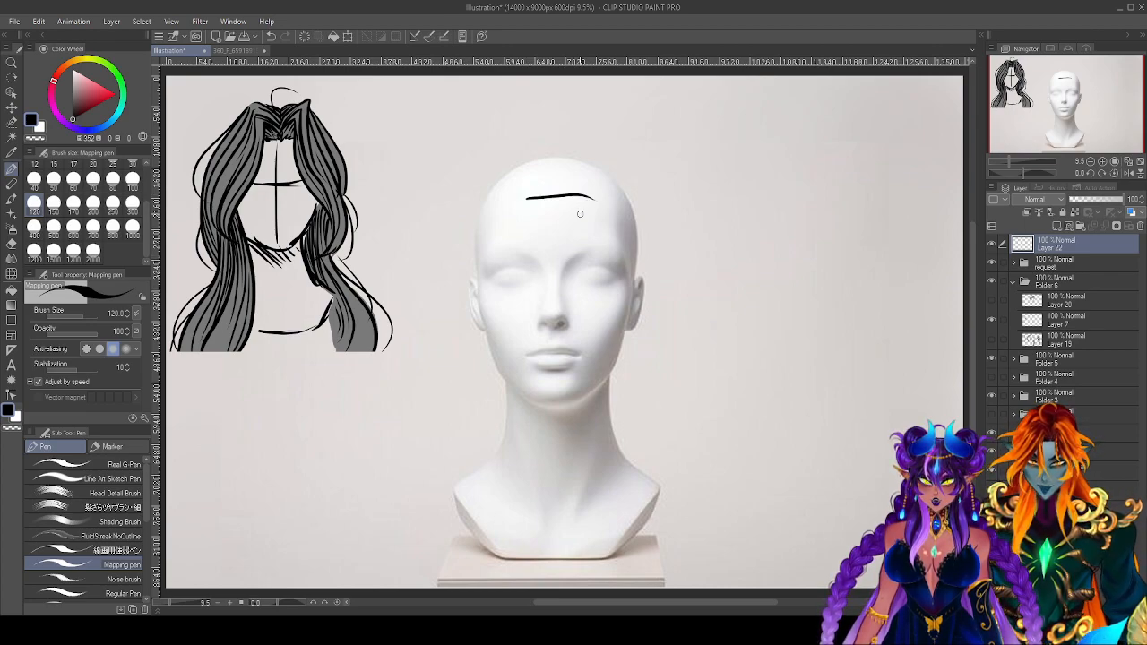
mouse_move(589, 194)
mouse_down()
mouse_move(628, 234)
mouse_move(619, 214)
mouse_move(637, 288)
mouse_up()
mouse_move(528, 201)
mouse_down()
mouse_move(509, 202)
mouse_move(479, 272)
mouse_up()
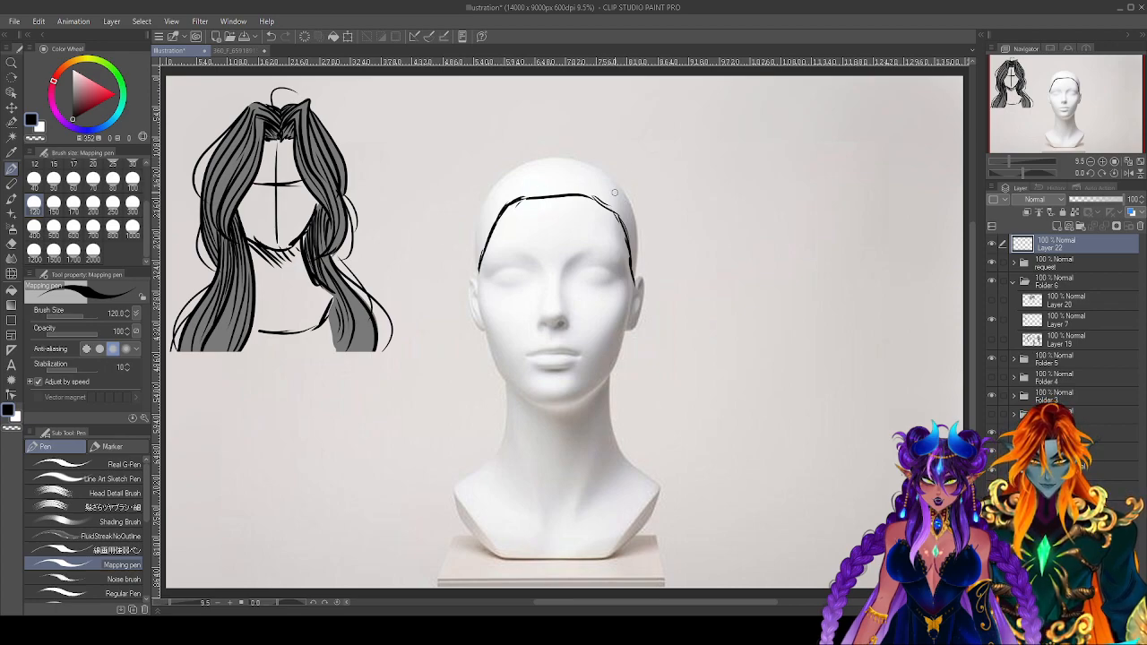
mouse_move(587, 196)
mouse_down()
mouse_move(621, 224)
mouse_move(635, 276)
mouse_up()
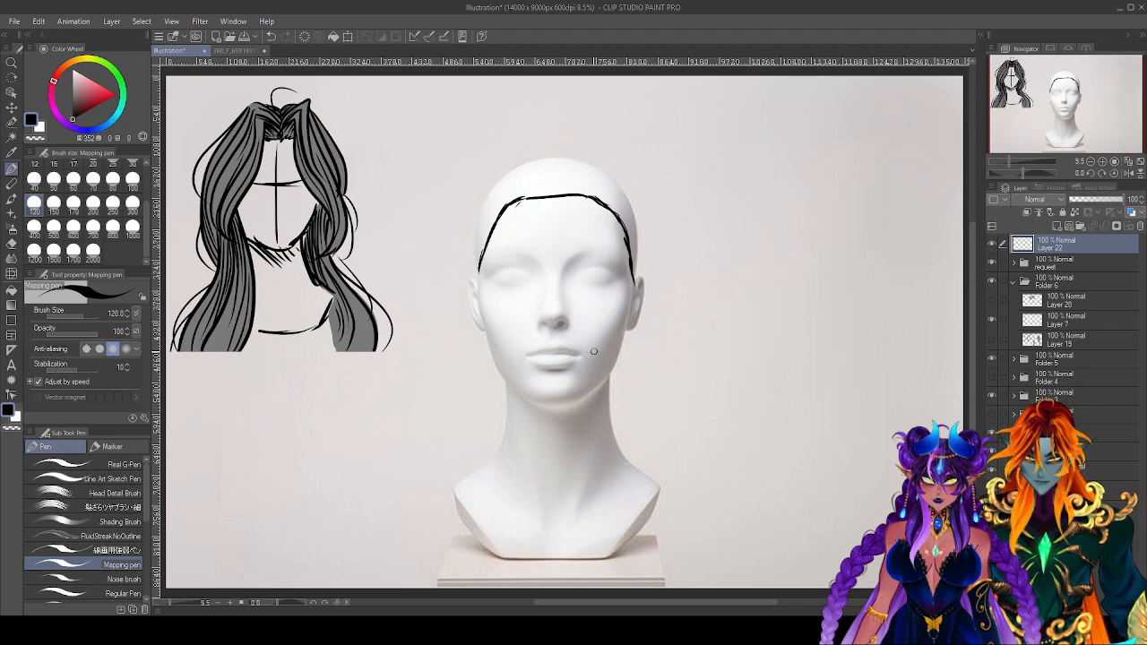
Sketch a two-peaked centre part above the hairline and a loose outer hair outline around the crown and sides.
drag(560, 172, 556, 192)
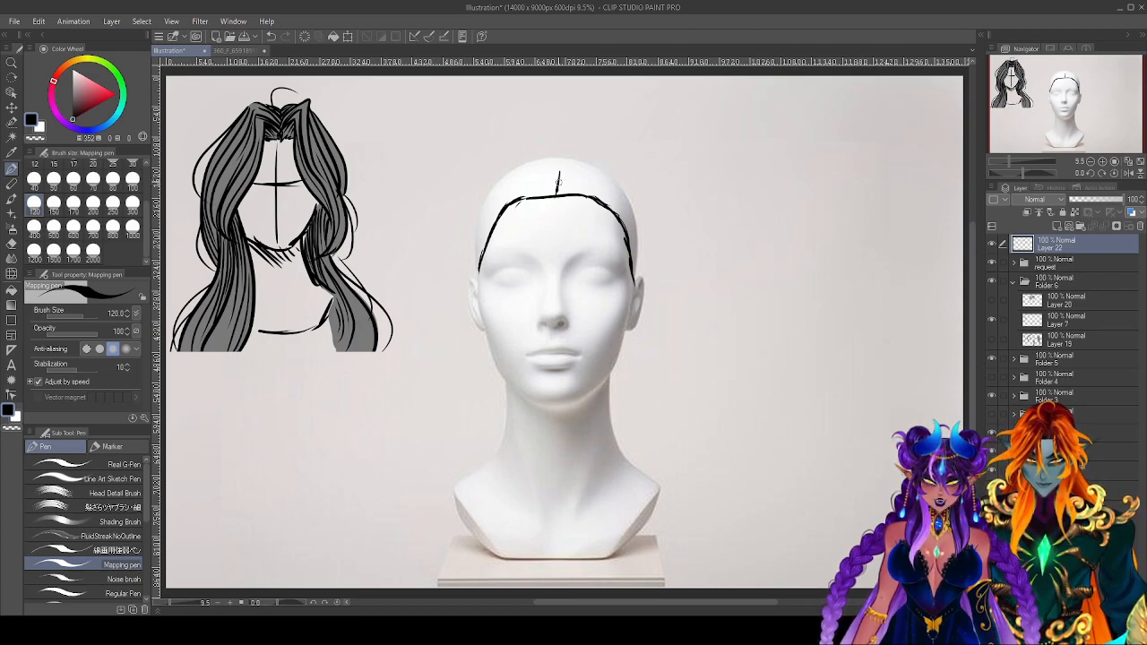
mouse_move(557, 187)
mouse_down()
mouse_move(577, 165)
mouse_move(591, 193)
mouse_up()
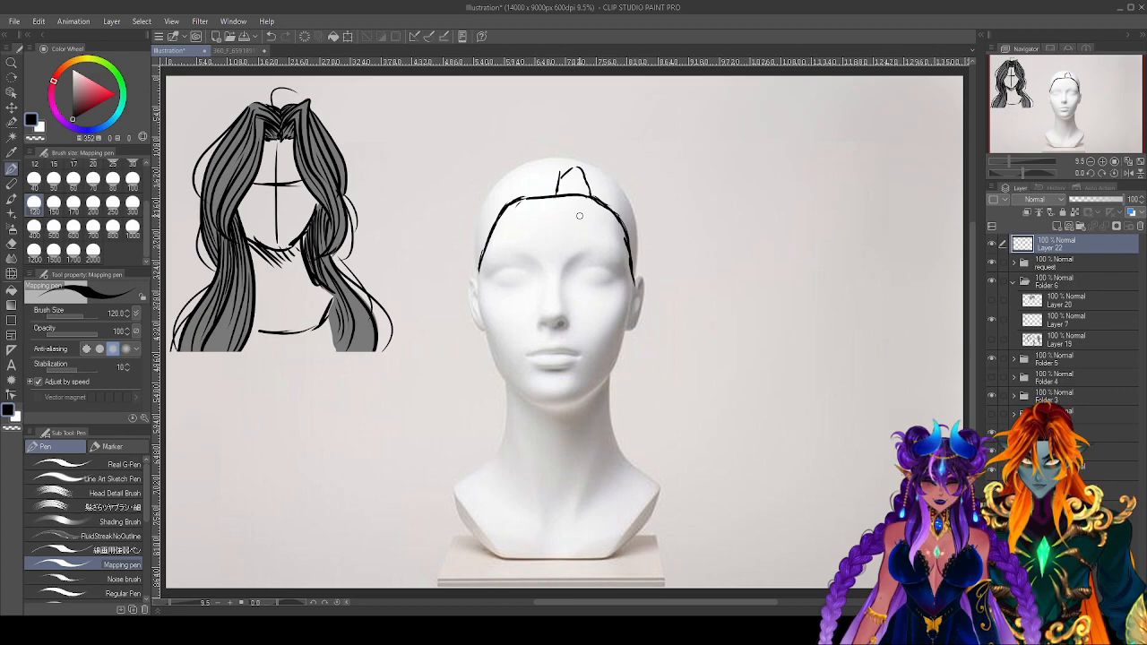
mouse_move(560, 185)
mouse_down()
mouse_move(542, 173)
mouse_move(530, 198)
mouse_up()
mouse_move(562, 126)
mouse_down()
mouse_move(497, 187)
mouse_move(460, 296)
mouse_move(634, 173)
mouse_up()
drag(618, 190, 634, 309)
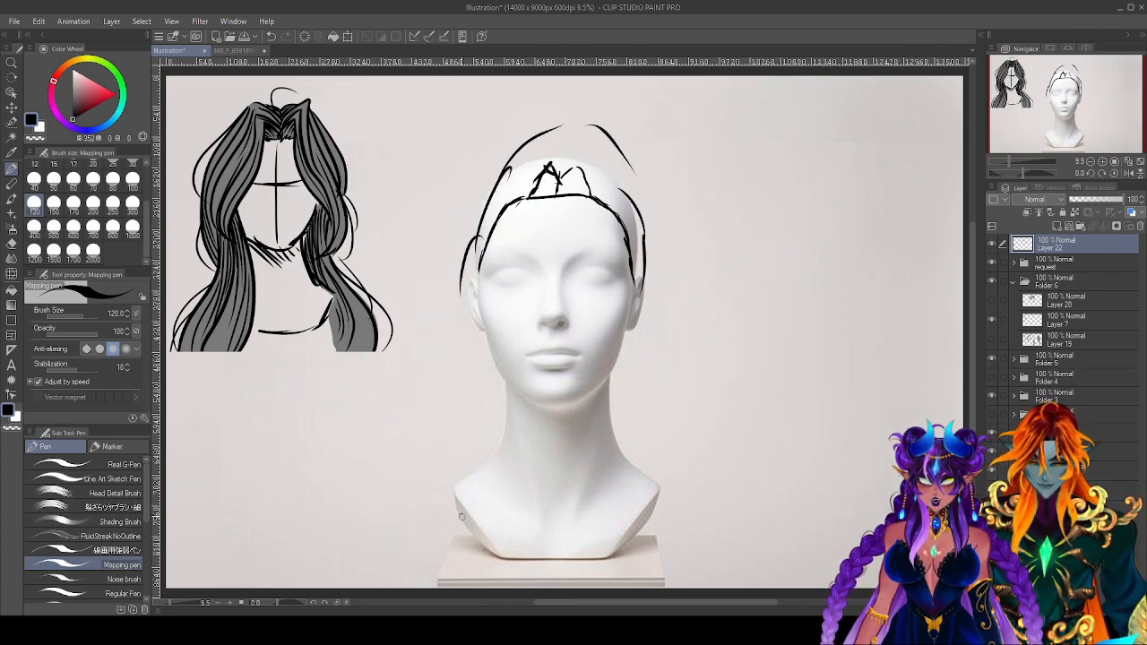
Undo the outer hair outline and the left peak of the centre part.
key(ctrl+z)
key(ctrl+z)
key(ctrl+z)
key(ctrl+z)
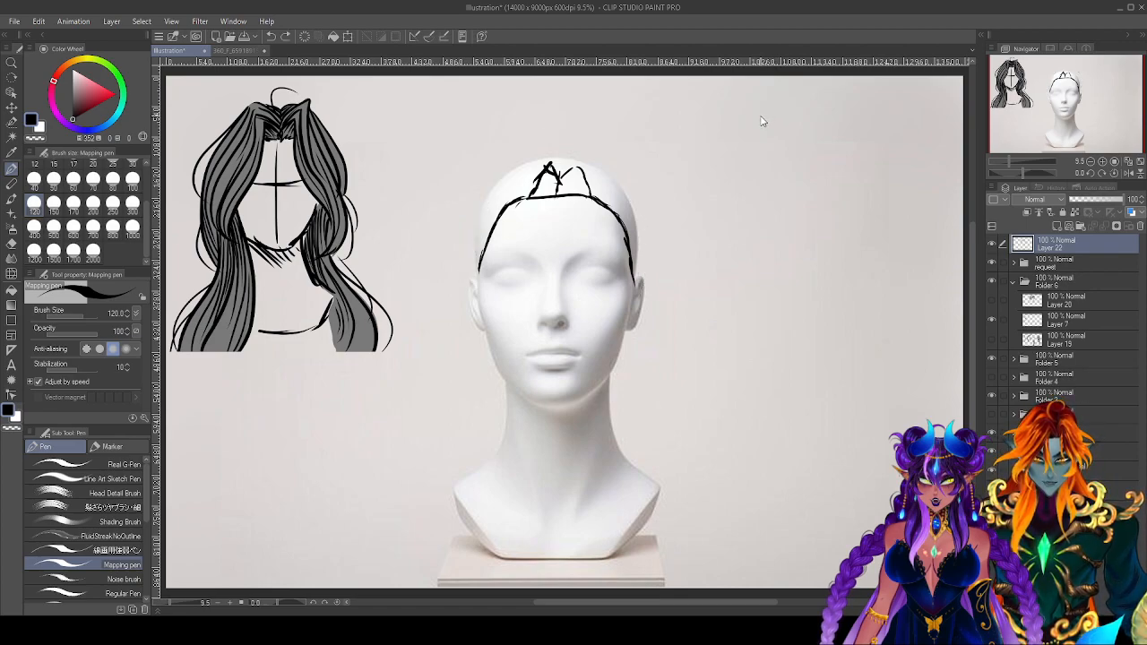
key(ctrl+z)
key(ctrl+z)
key(ctrl+z)
key(ctrl+z)
key(ctrl+z)
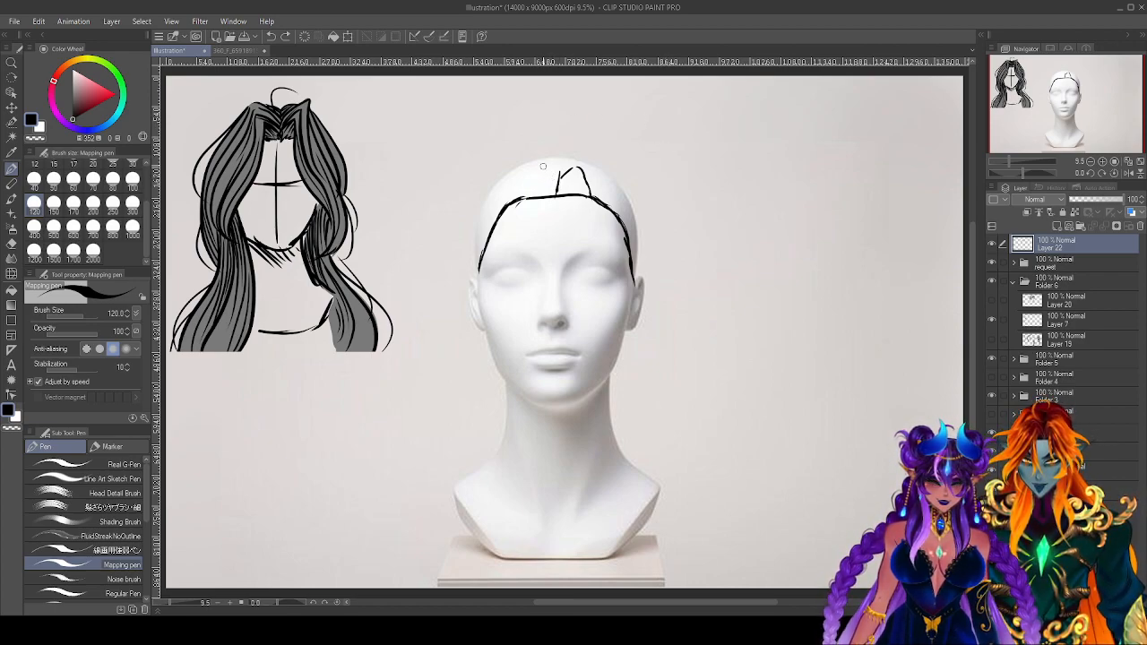
Sketch the left parting peak again and erase both peaks above the hairline.
mouse_move(544, 168)
mouse_down()
mouse_move(558, 184)
mouse_move(535, 196)
mouse_up()
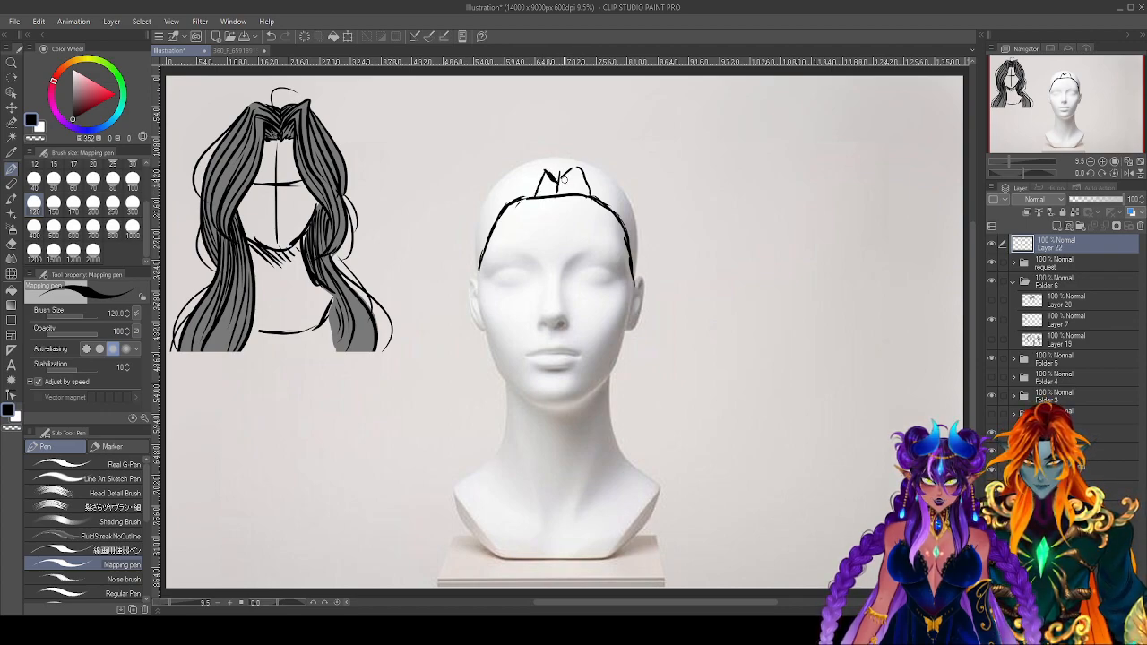
mouse_move(558, 184)
mouse_down()
mouse_move(572, 171)
mouse_move(591, 195)
mouse_up()
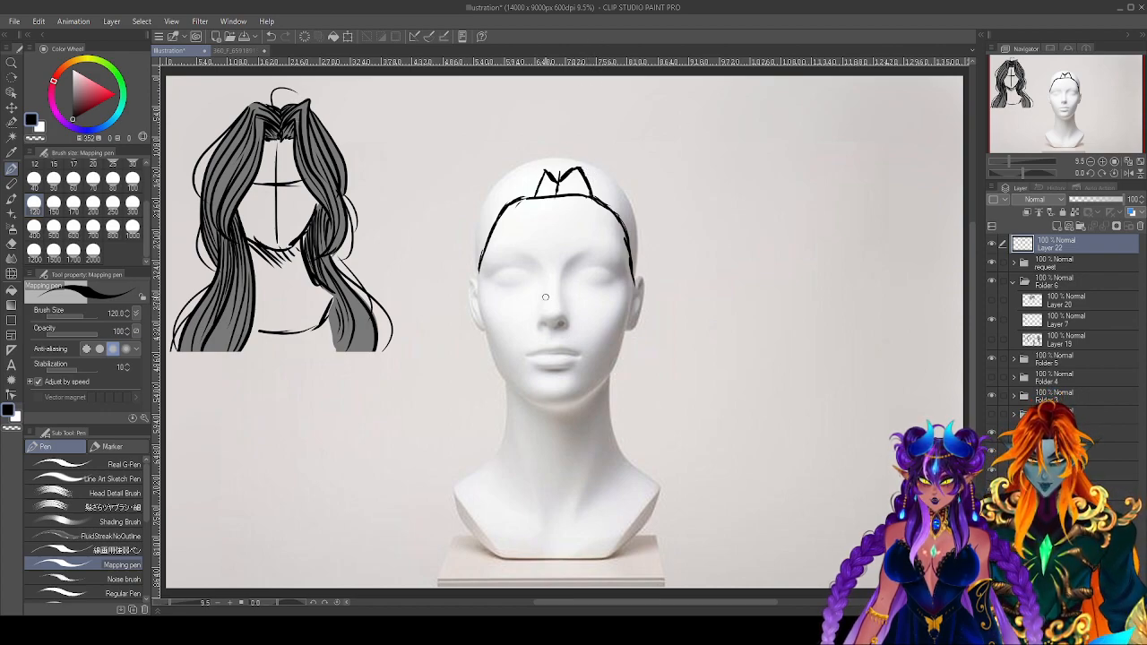
key(e)
mouse_move(582, 179)
mouse_down()
mouse_move(592, 162)
mouse_move(543, 157)
mouse_move(537, 170)
mouse_move(545, 162)
mouse_up()
key(p)
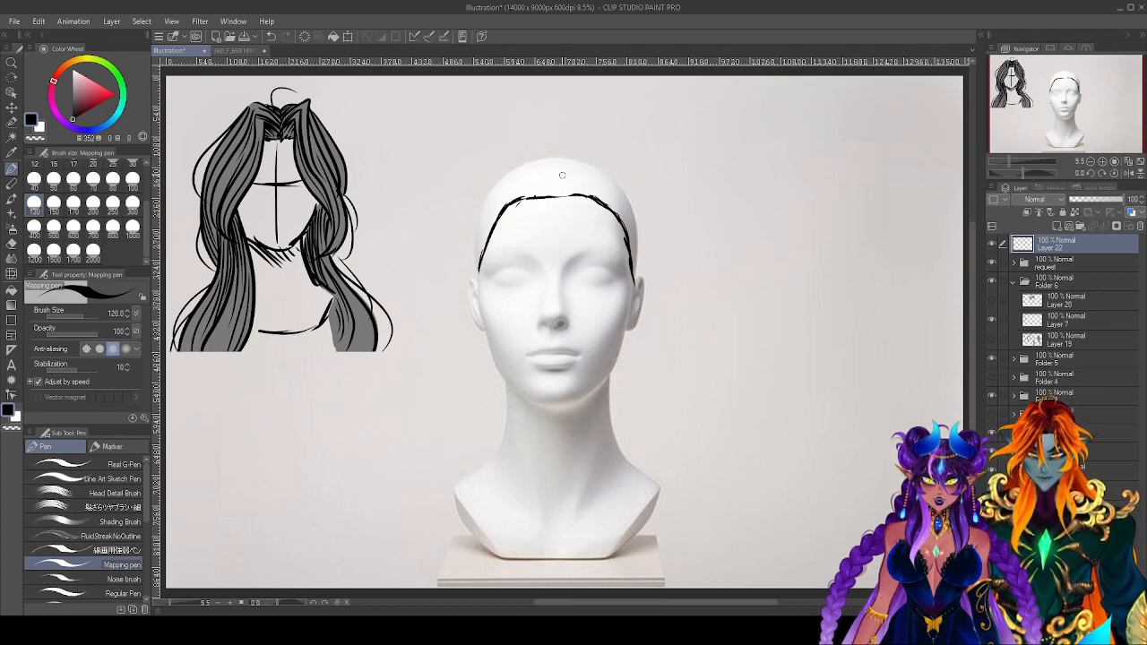
Redraw the centre part above the hairline as two thick, pointed peaks meeting in the middle.
mouse_move(561, 178)
mouse_down()
mouse_move(561, 197)
mouse_move(570, 175)
mouse_move(591, 193)
mouse_up()
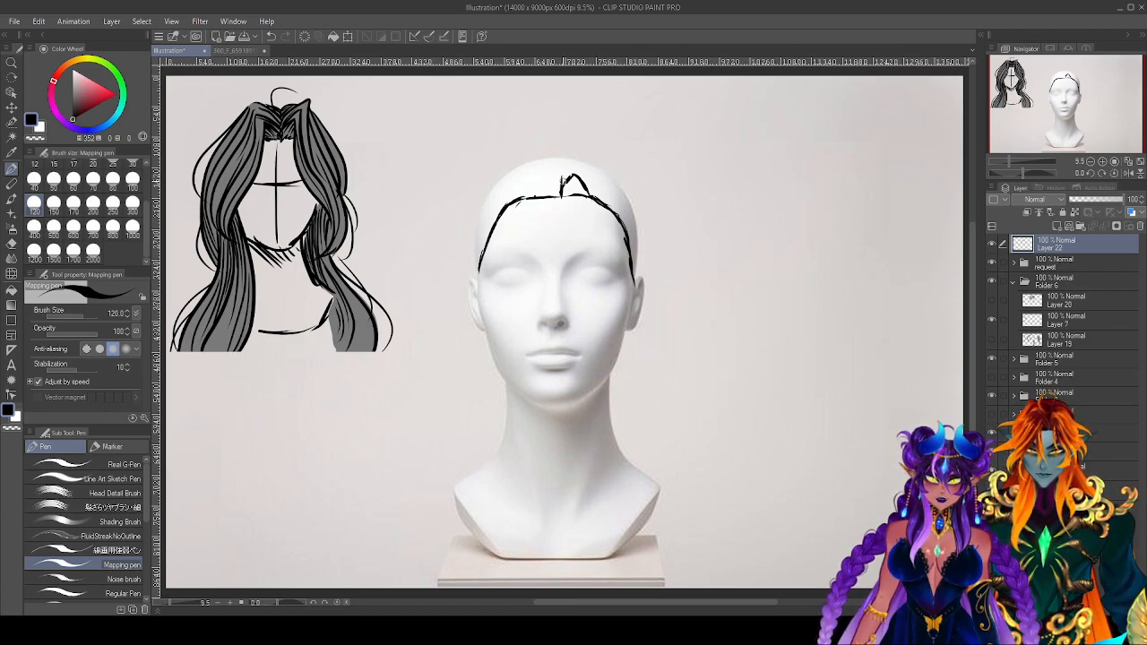
mouse_move(563, 191)
mouse_down()
mouse_move(548, 174)
mouse_move(536, 198)
mouse_up()
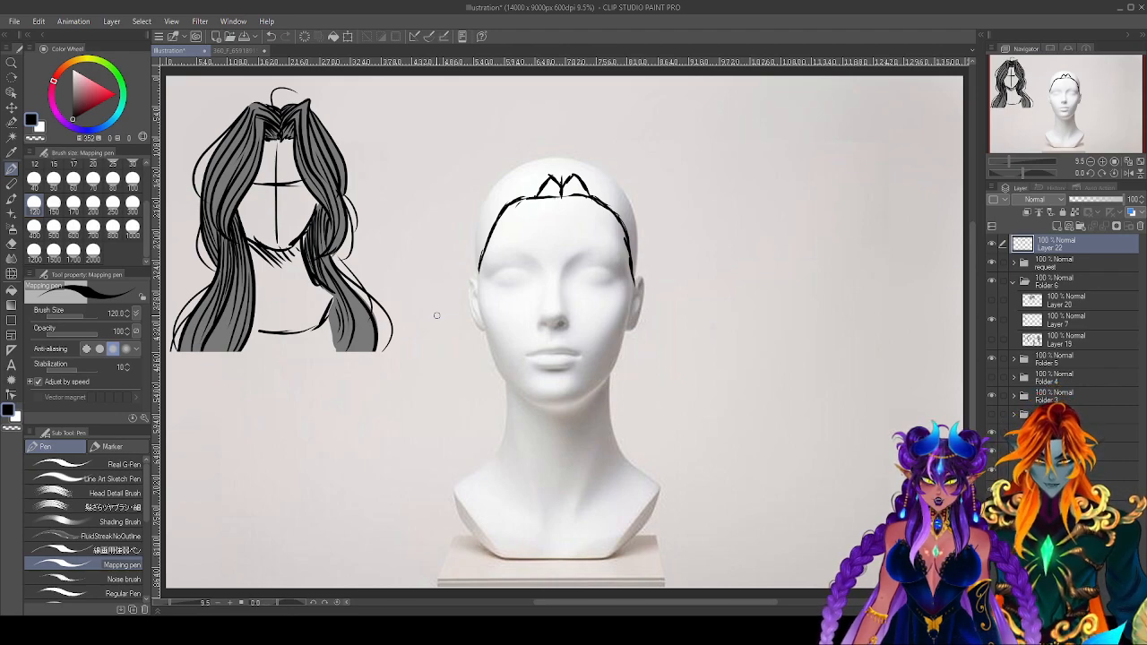
key(e)
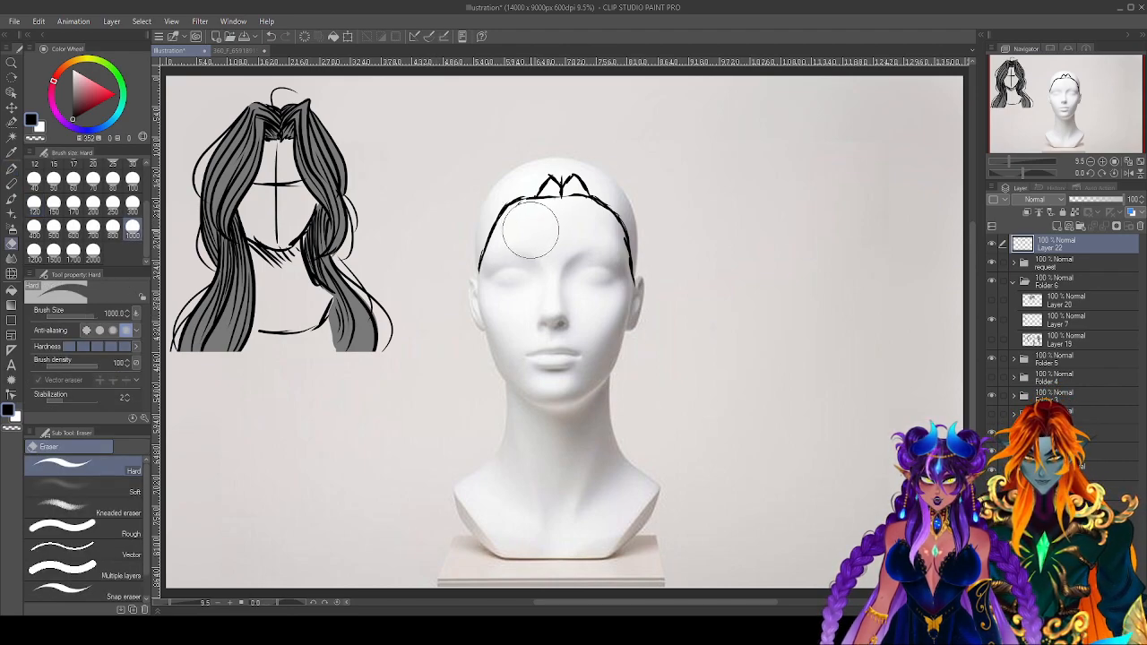
key(p)
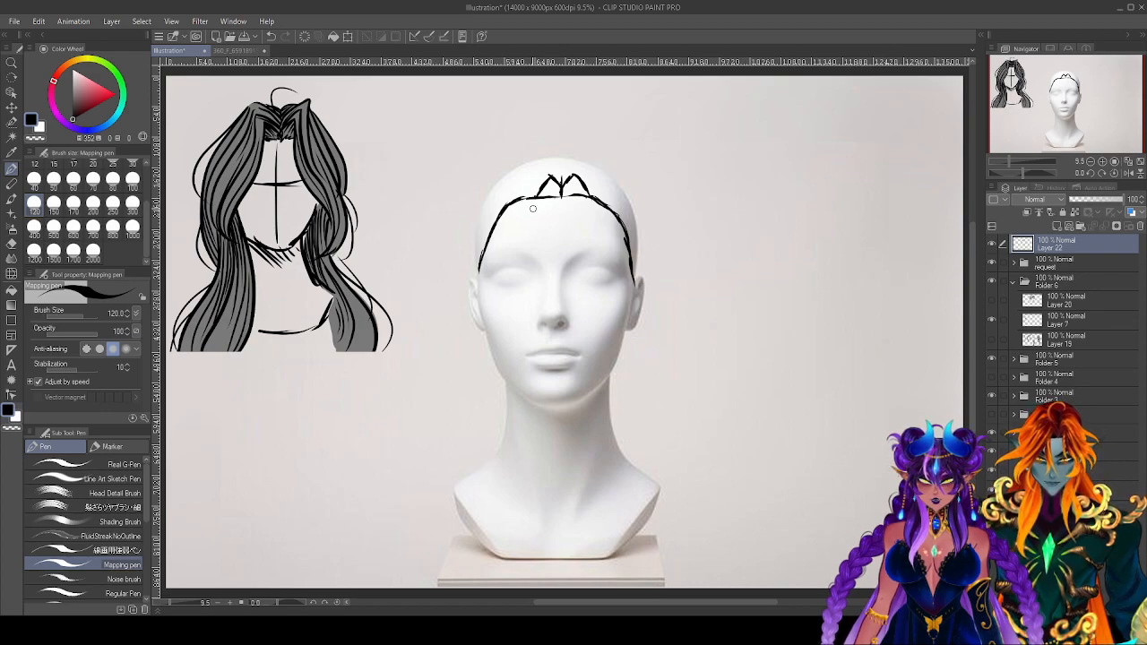
mouse_move(565, 191)
mouse_down()
mouse_move(576, 164)
mouse_move(589, 191)
mouse_up()
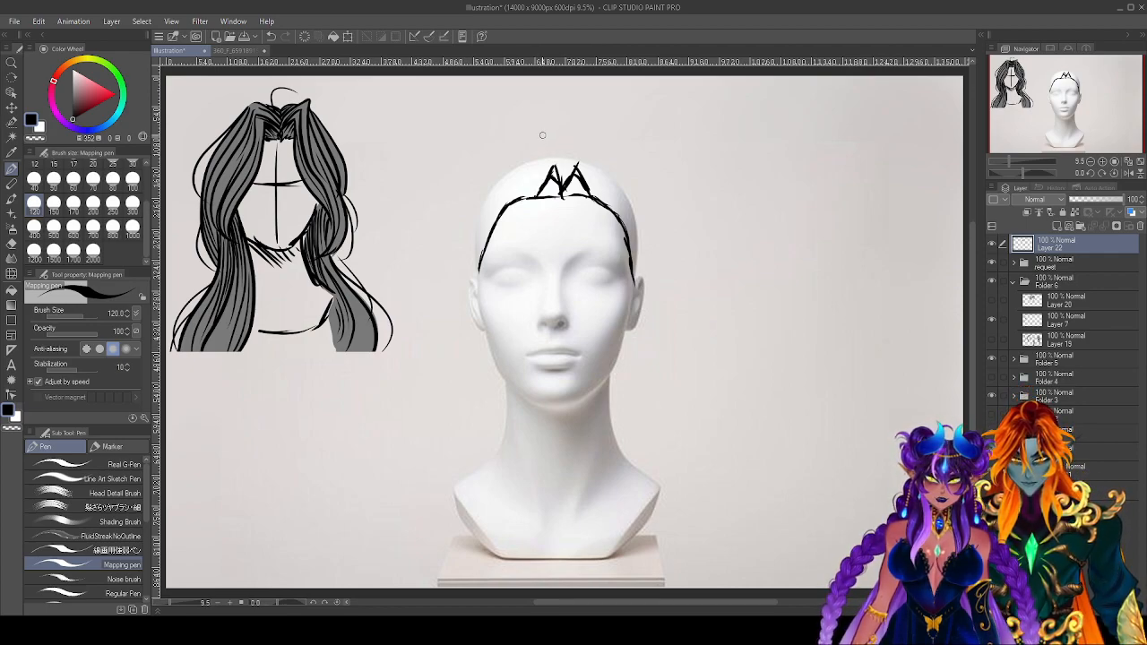
Try a front strand falling from the left parting peak past the cheek, and undo it.
mouse_move(540, 189)
mouse_down()
mouse_move(500, 250)
mouse_move(481, 356)
mouse_move(444, 405)
mouse_up()
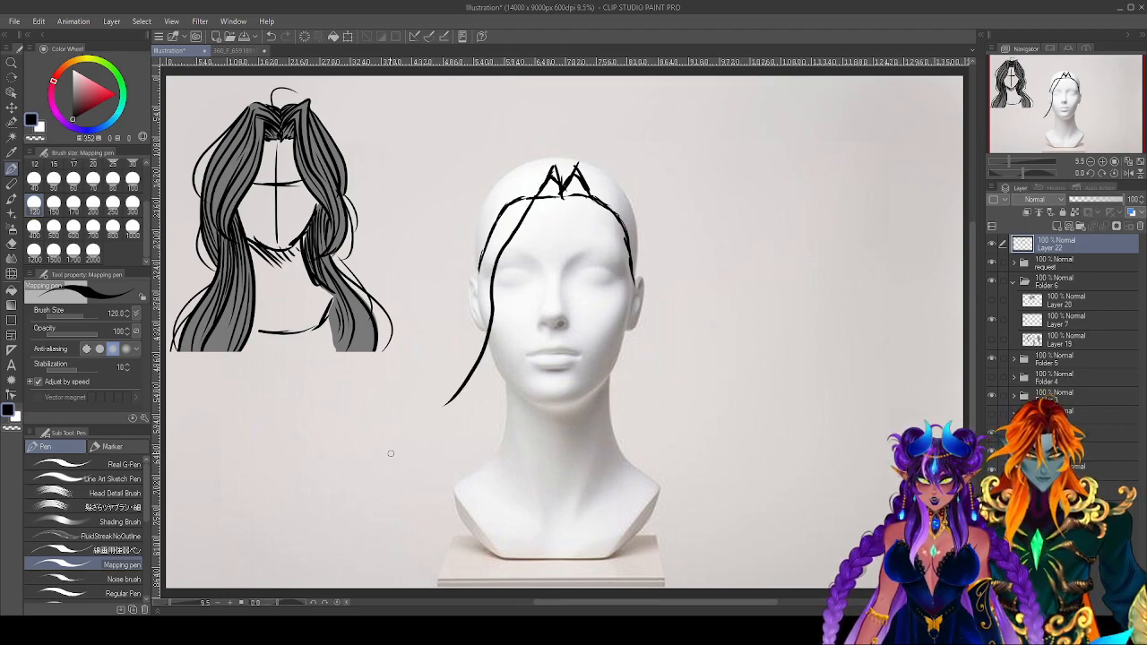
key(ctrl+z)
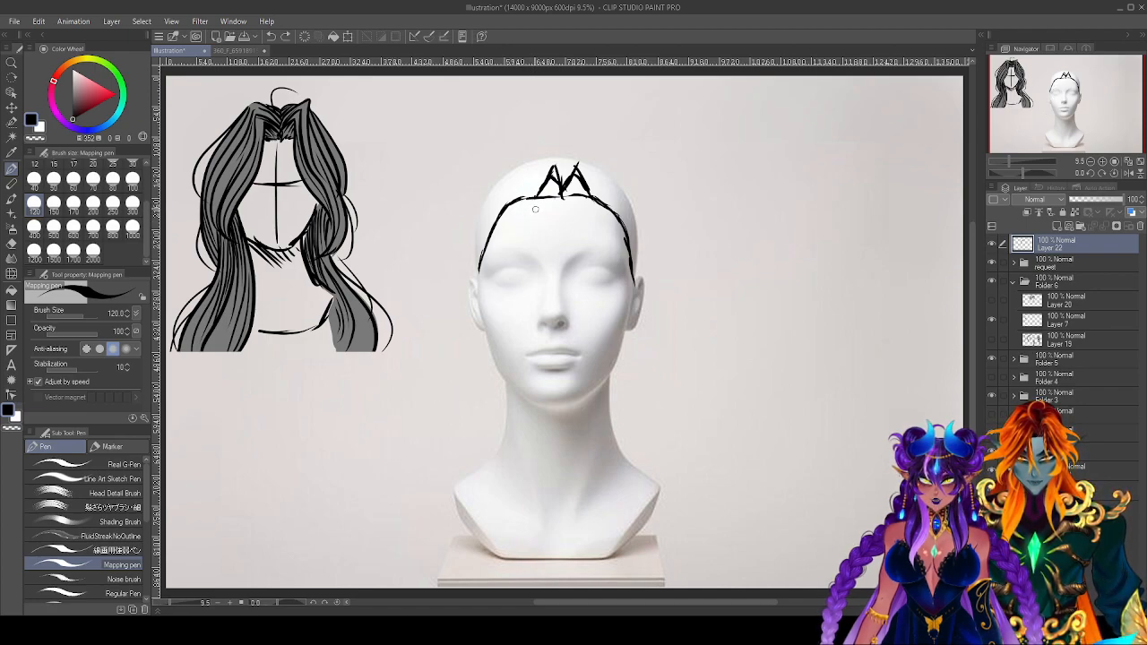
mouse_move(555, 165)
mouse_down()
mouse_move(572, 175)
mouse_move(529, 179)
mouse_up()
key(ctrl+z)
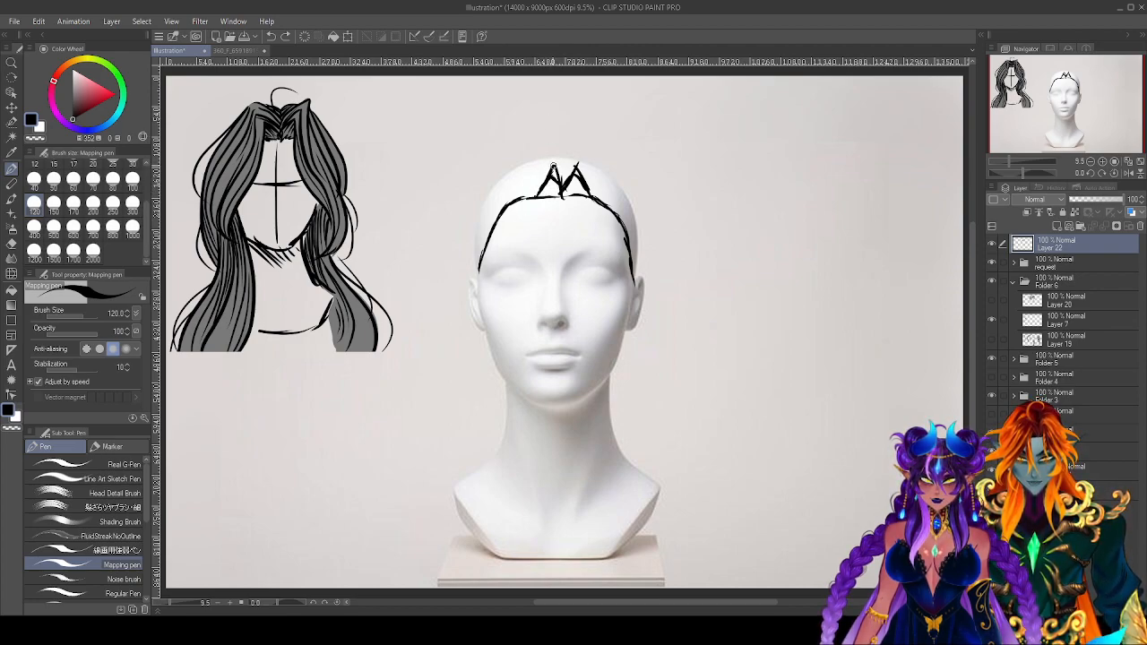
Try two curved front strands from the left parting peak that flick outward beside the ear, and undo them.
click(553, 168)
mouse_move(553, 169)
mouse_down()
mouse_move(505, 234)
mouse_move(480, 328)
mouse_move(448, 343)
mouse_up()
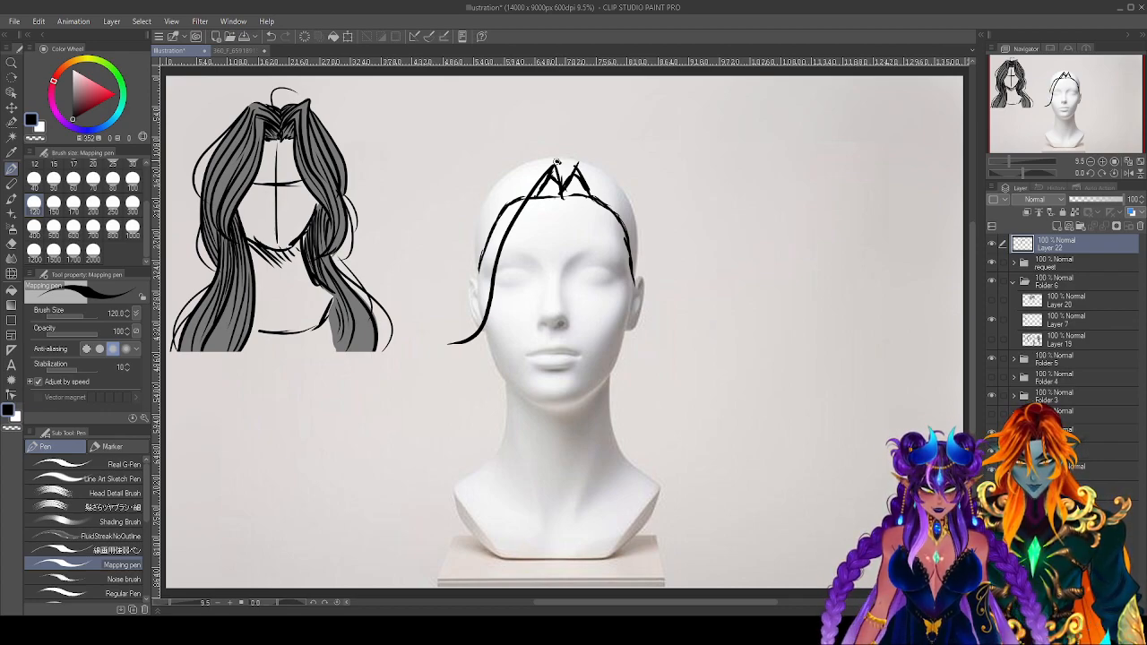
mouse_move(548, 168)
mouse_down()
mouse_move(533, 230)
mouse_move(496, 297)
mouse_move(412, 321)
mouse_up()
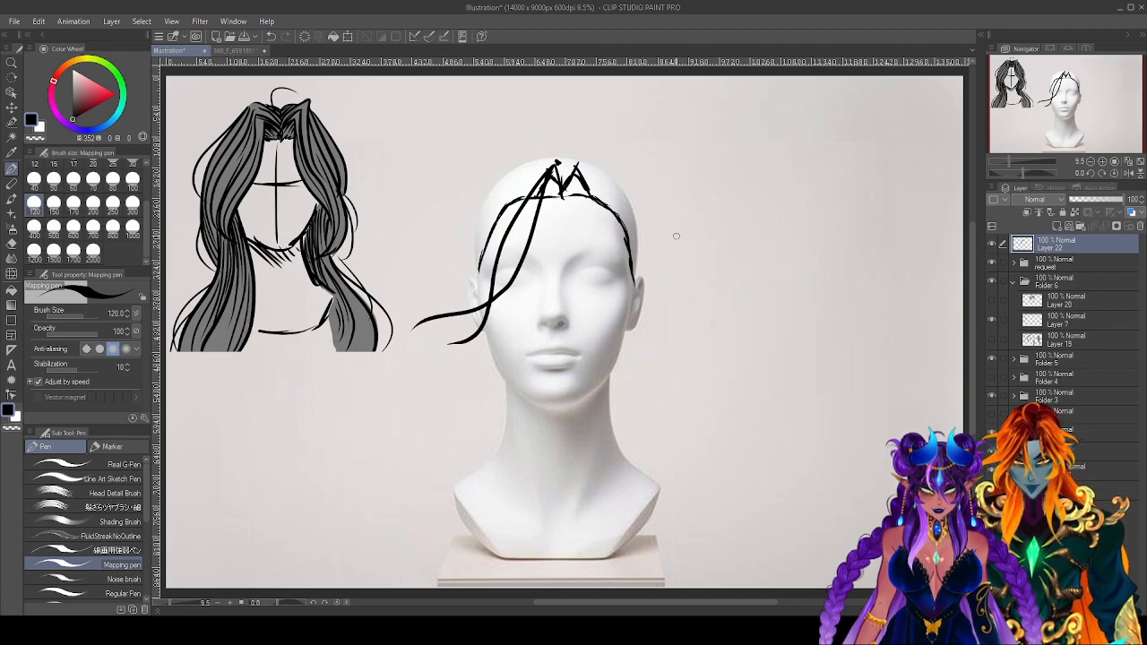
key(ctrl+z)
key(ctrl+z)
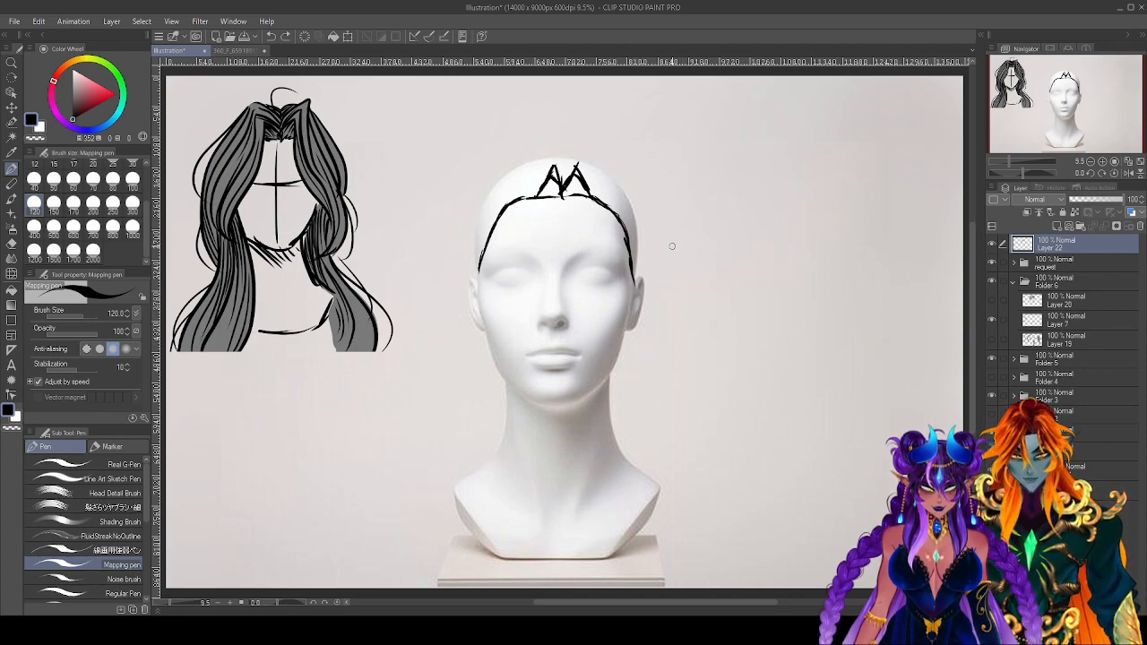
Try longer front strands sweeping from the left parting peak out beyond the ear, undoing each attempt.
mouse_move(556, 166)
mouse_down()
mouse_move(507, 282)
mouse_move(432, 346)
mouse_up()
key(ctrl+z)
drag(556, 166, 399, 397)
key(ctrl+z)
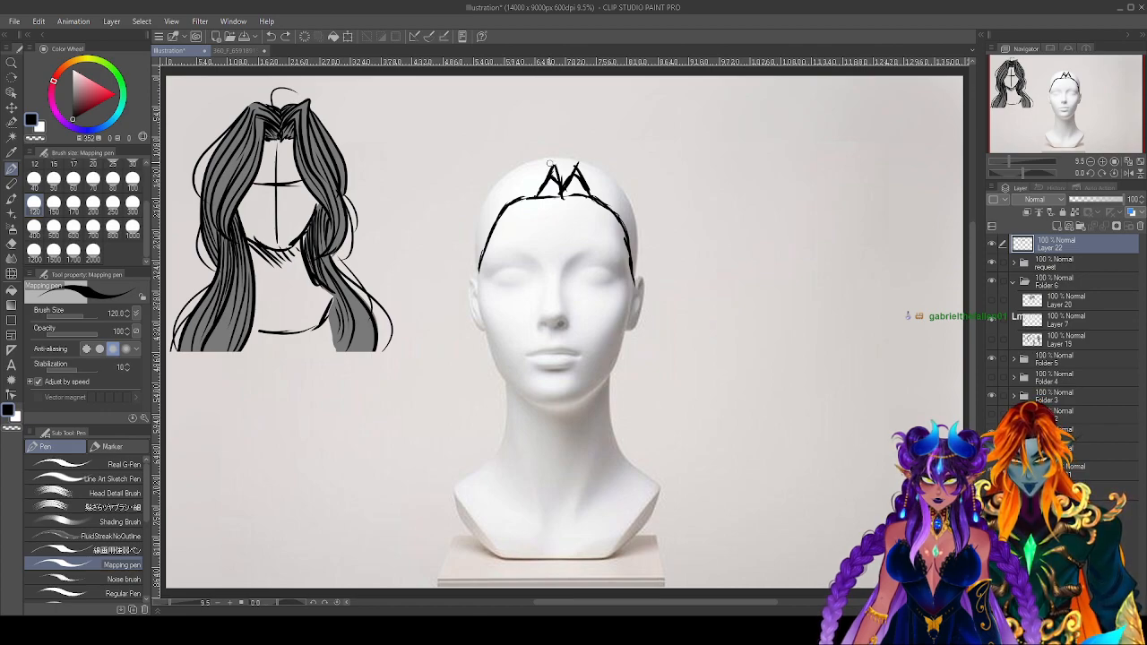
Try a front strand with its lower end trimmed and restarted beside the jaw, and undo it completely.
mouse_move(551, 168)
mouse_down()
mouse_move(510, 273)
mouse_move(466, 338)
mouse_move(391, 400)
mouse_up()
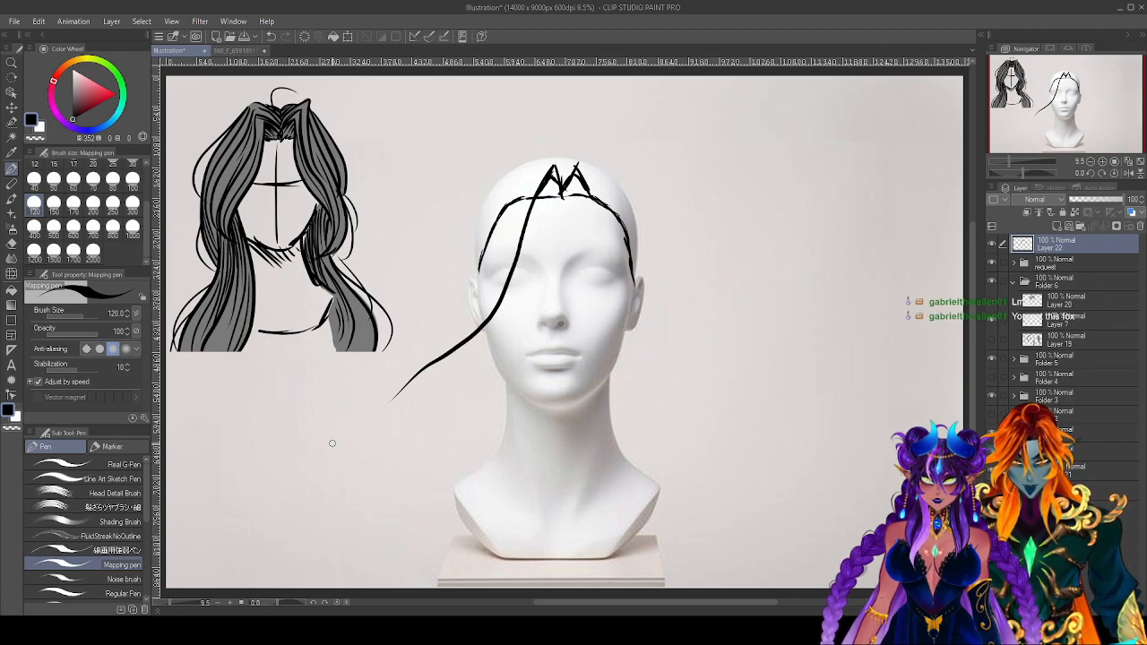
key(ctrl+z)
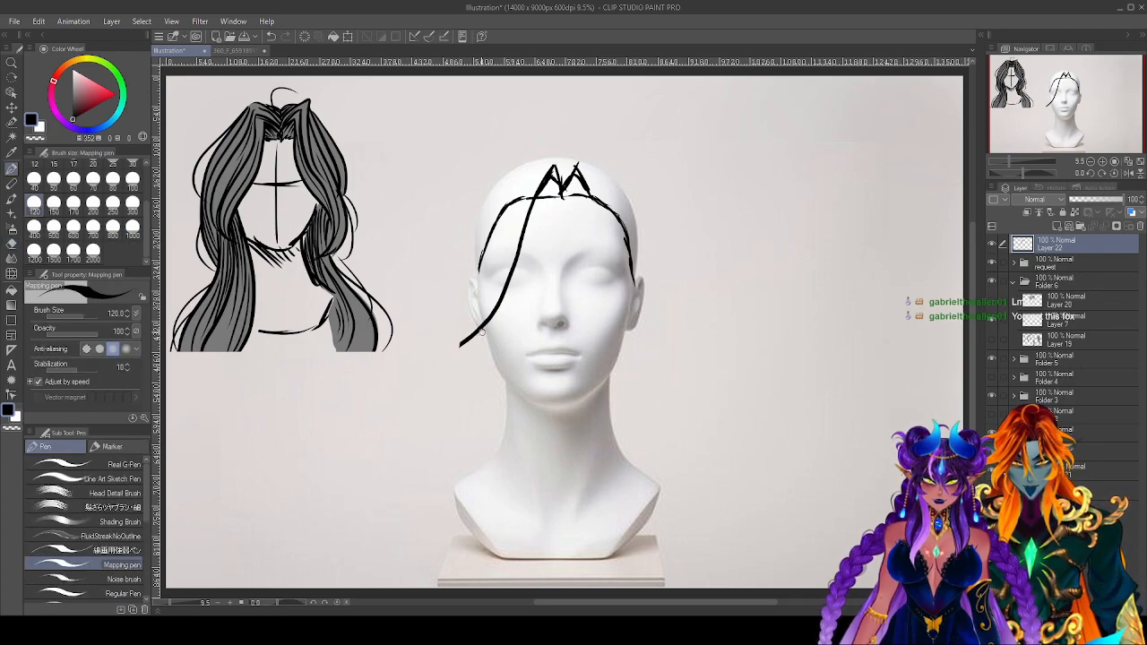
mouse_move(470, 339)
mouse_down()
mouse_move(453, 367)
mouse_move(460, 331)
mouse_move(445, 407)
mouse_up()
key(e)
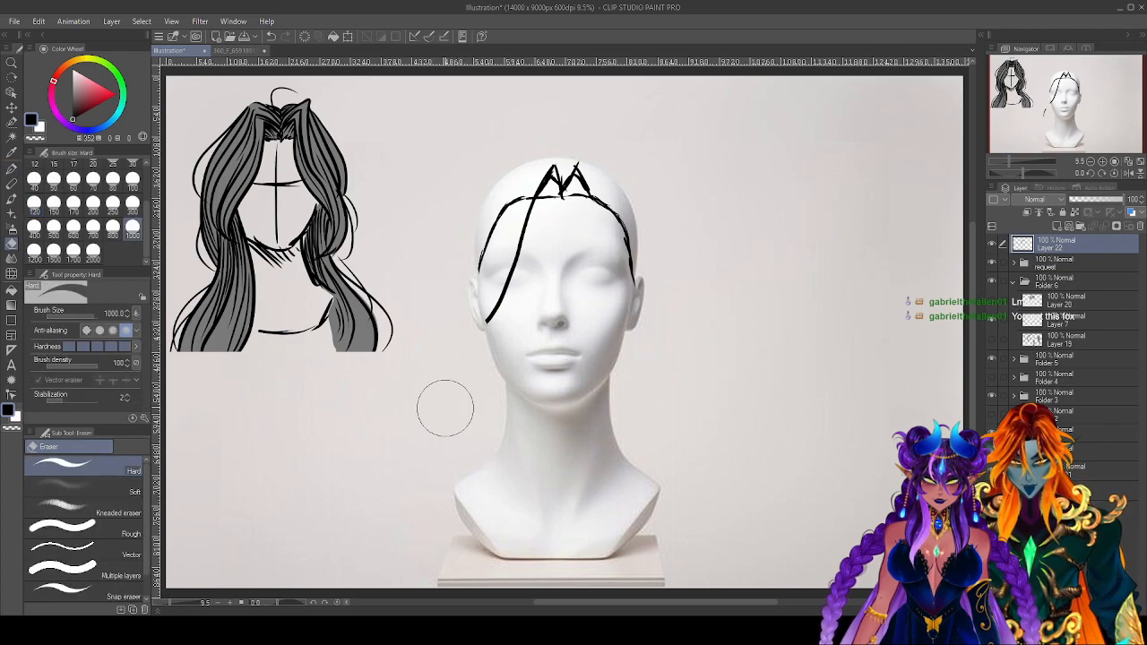
key(p)
key(ctrl+z)
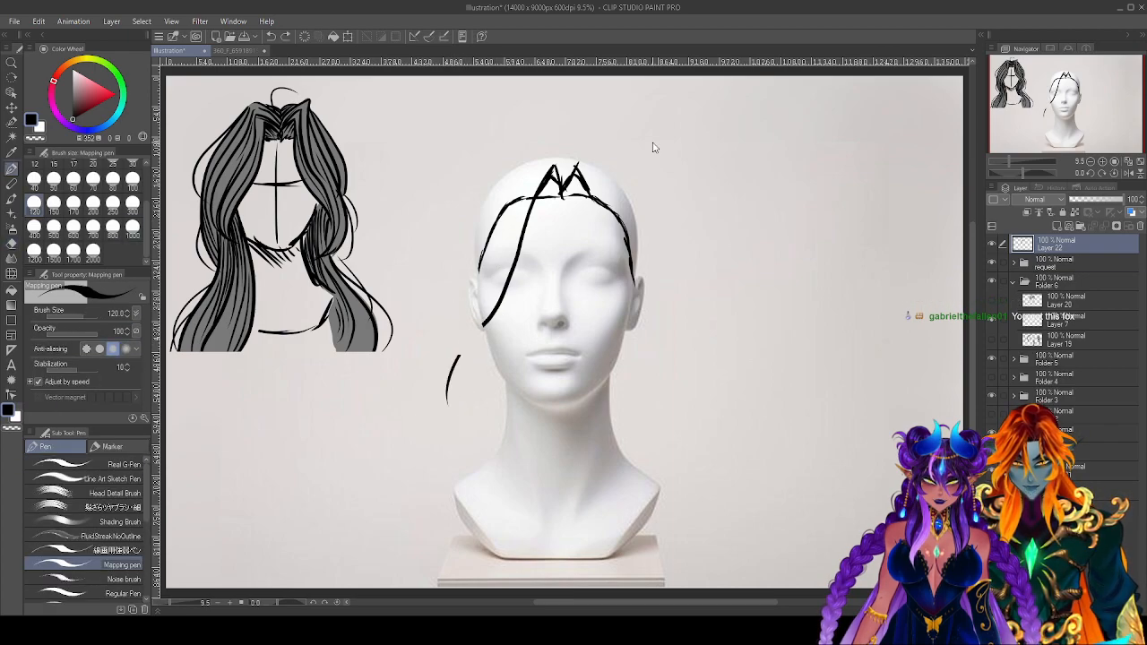
key(ctrl+z)
key(ctrl+z)
key(ctrl+z)
key(ctrl+z)
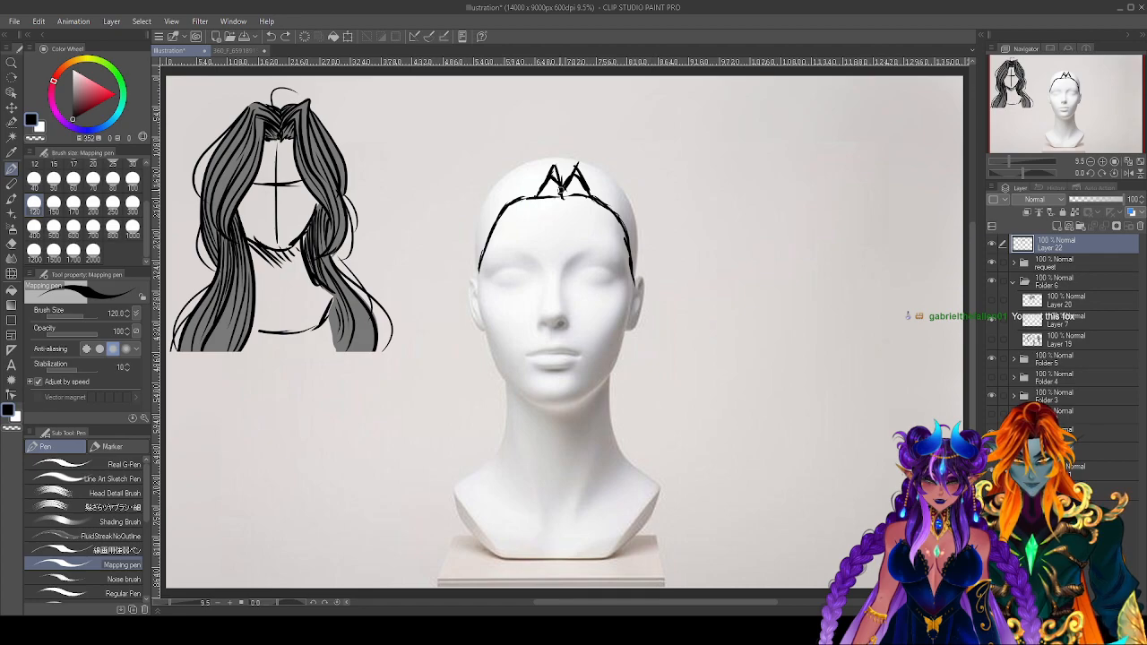
Sketch a front strand over the left eye down to the jaw, and erase the whole hair sketch from the mannequin.
drag(556, 165, 484, 401)
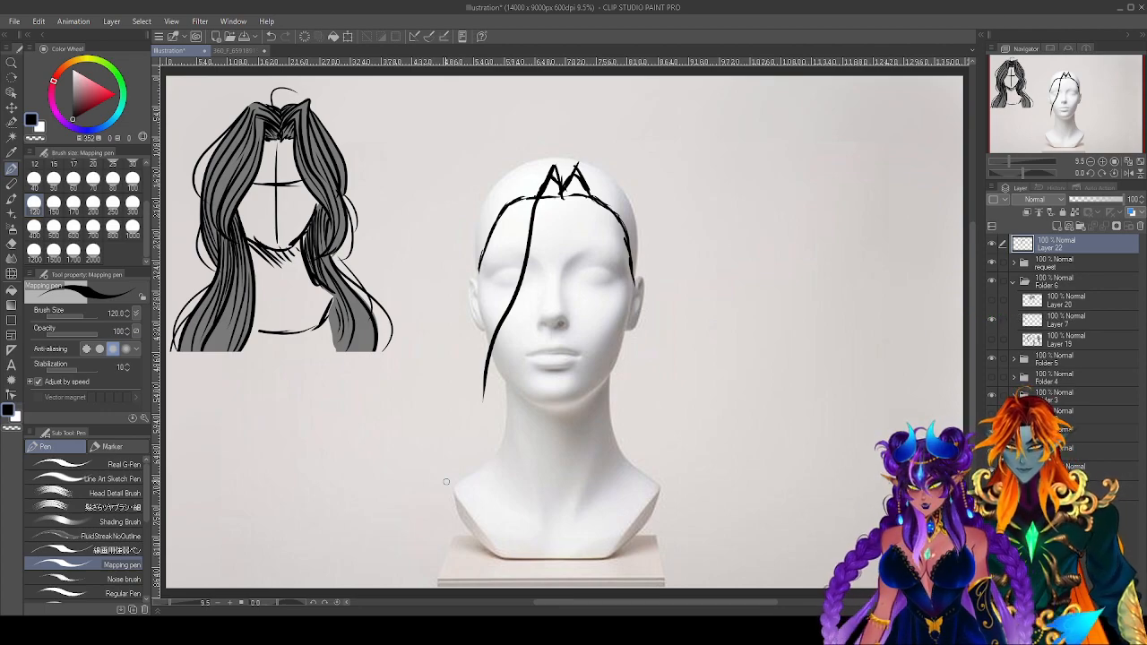
key(e)
click(541, 170)
key(e)
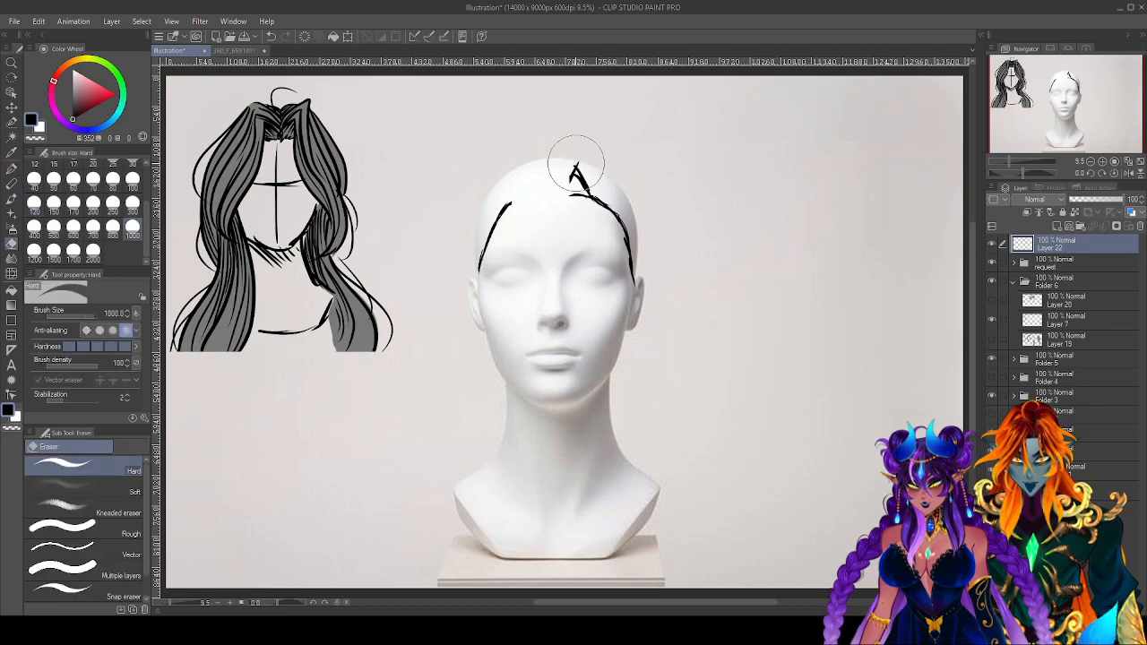
mouse_move(576, 153)
mouse_down()
mouse_move(578, 218)
mouse_move(647, 309)
mouse_move(529, 184)
mouse_move(492, 341)
mouse_up()
Redraw the hairline in a squarer shape, with a straight line across the forehead and a side line down each temple.
key(p)
mouse_move(511, 205)
mouse_down()
mouse_move(588, 201)
mouse_move(623, 269)
mouse_up()
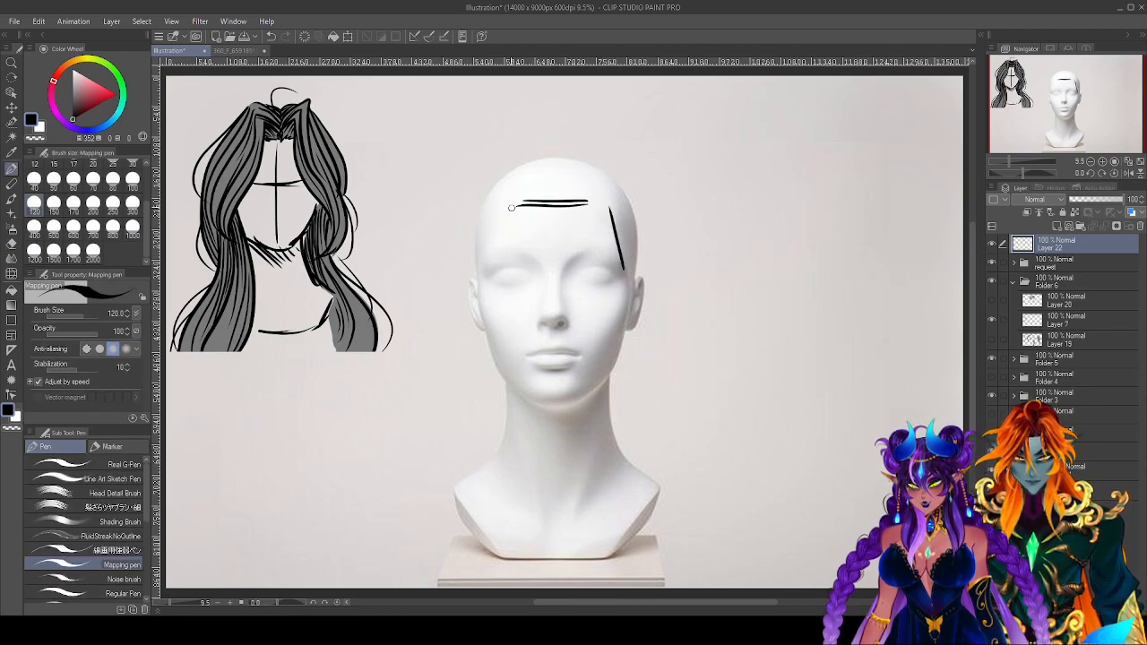
key(e)
drag(549, 194, 579, 200)
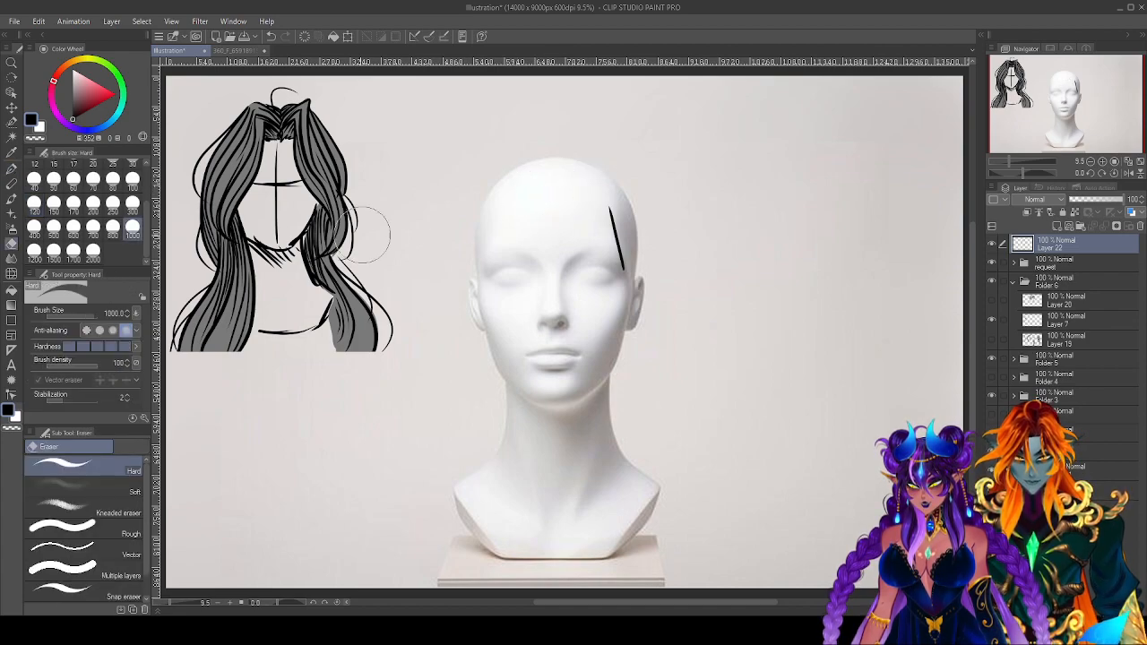
key(p)
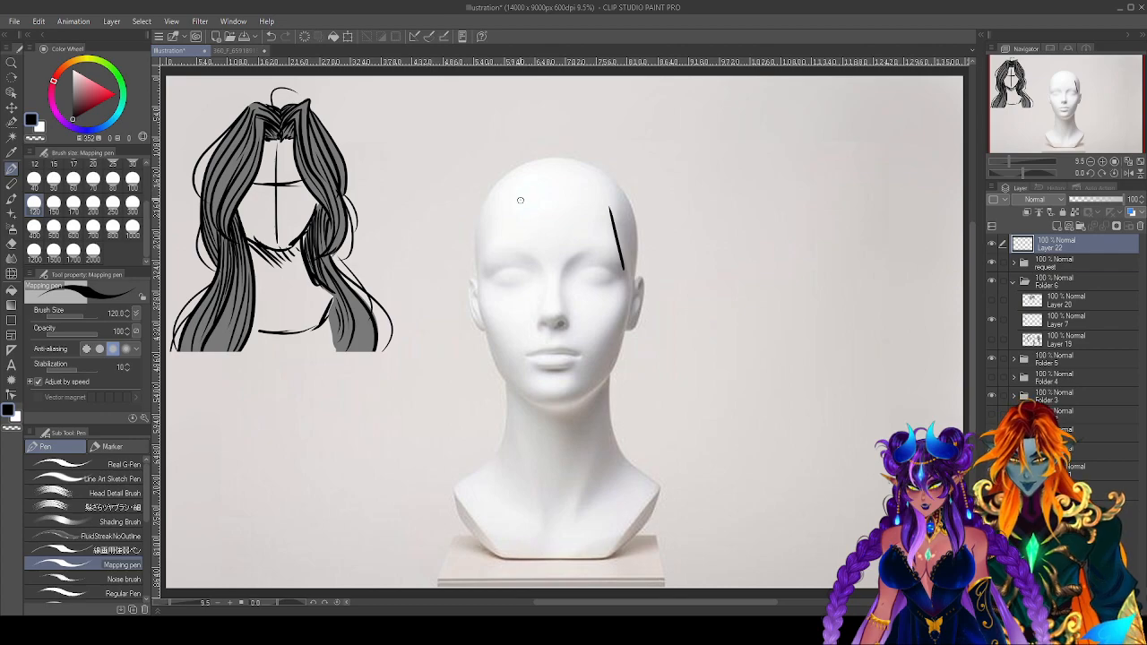
drag(520, 200, 608, 210)
drag(491, 223, 483, 256)
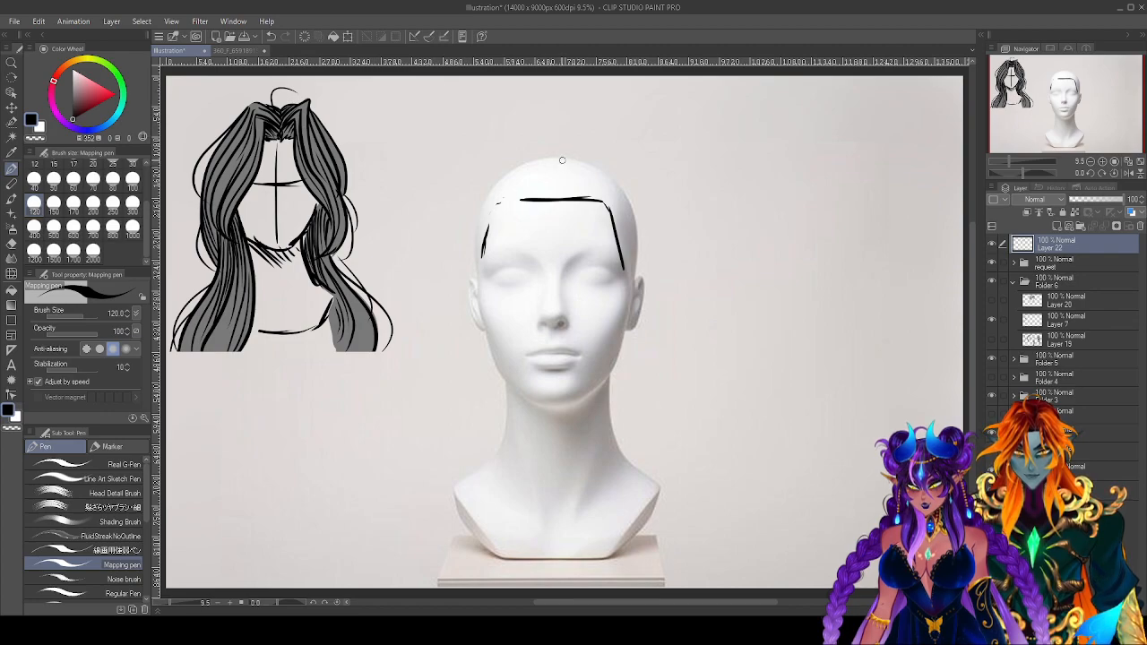
Sketch the centre parting above the forehead hairline as a short vertical line with a peaked root shape on each side.
mouse_move(562, 158)
mouse_down()
mouse_move(562, 195)
mouse_move(538, 170)
mouse_move(537, 194)
mouse_move(577, 172)
mouse_move(589, 195)
mouse_move(526, 231)
mouse_move(452, 340)
mouse_move(465, 391)
mouse_up()
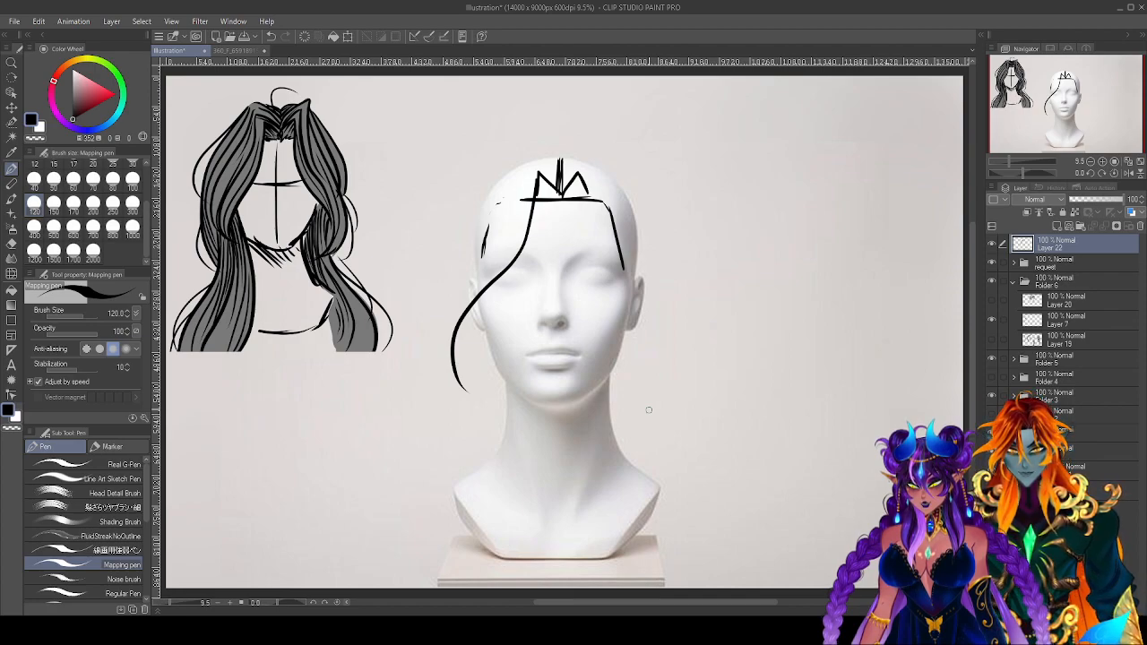
key(ctrl+z)
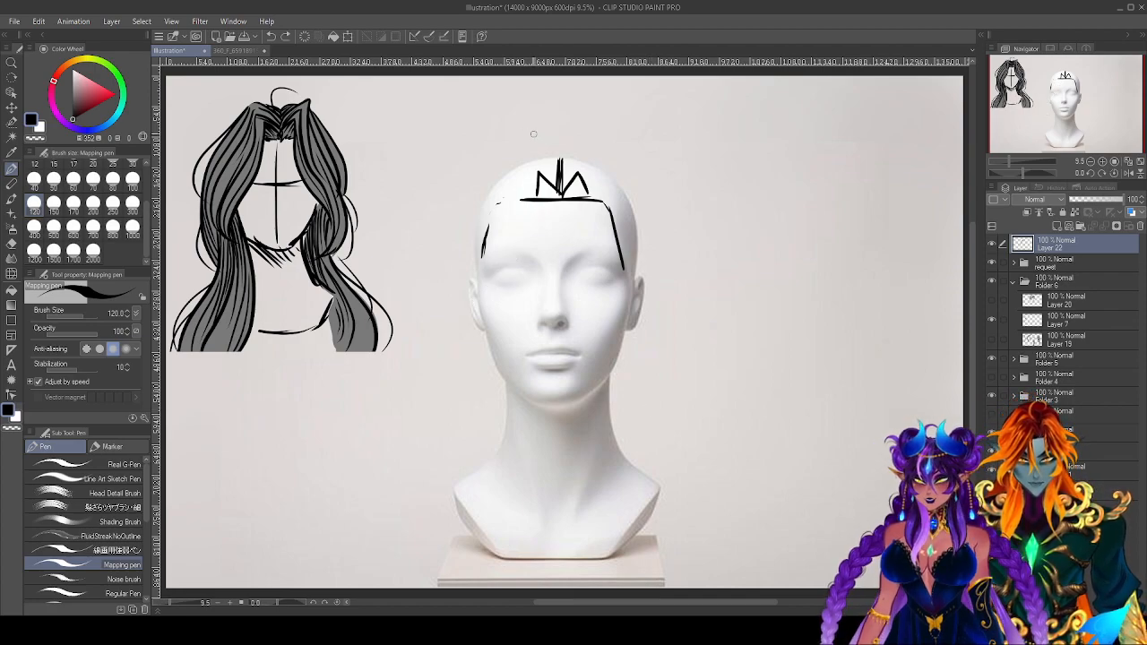
Try front strands sweeping from the left parting peak past the eye and out beyond the jaw, undoing each attempt.
mouse_move(540, 170)
mouse_down()
mouse_move(489, 306)
mouse_move(476, 389)
mouse_up()
key(ctrl+z)
mouse_move(539, 171)
mouse_down()
mouse_move(482, 331)
mouse_move(430, 405)
mouse_up()
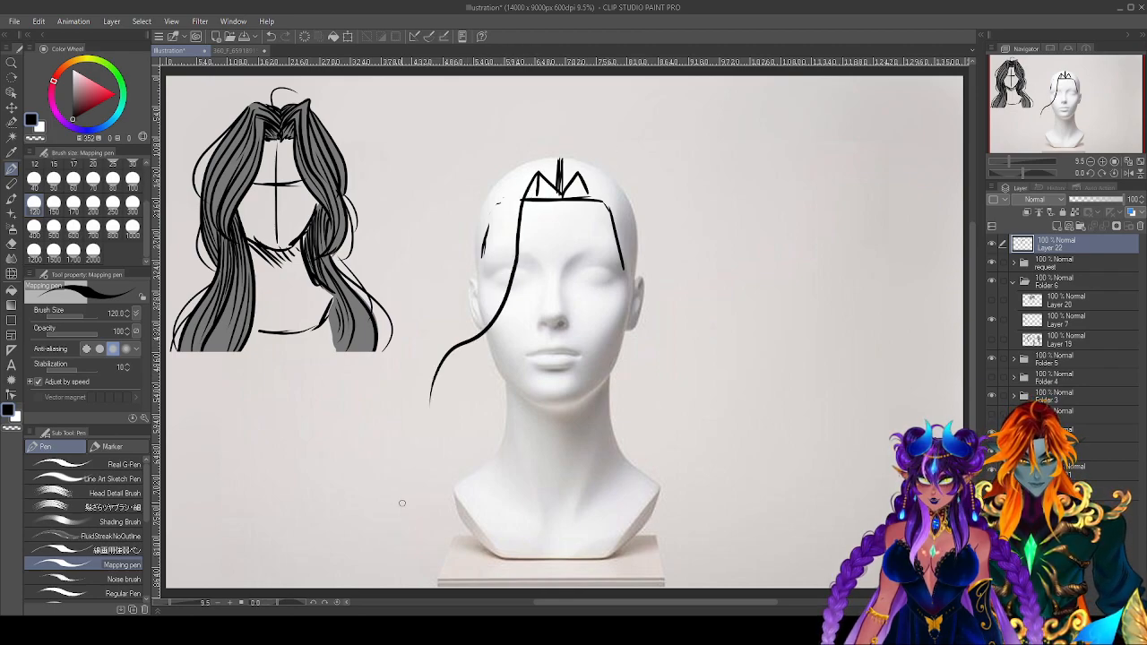
key(ctrl+z)
drag(537, 171, 465, 368)
key(ctrl+z)
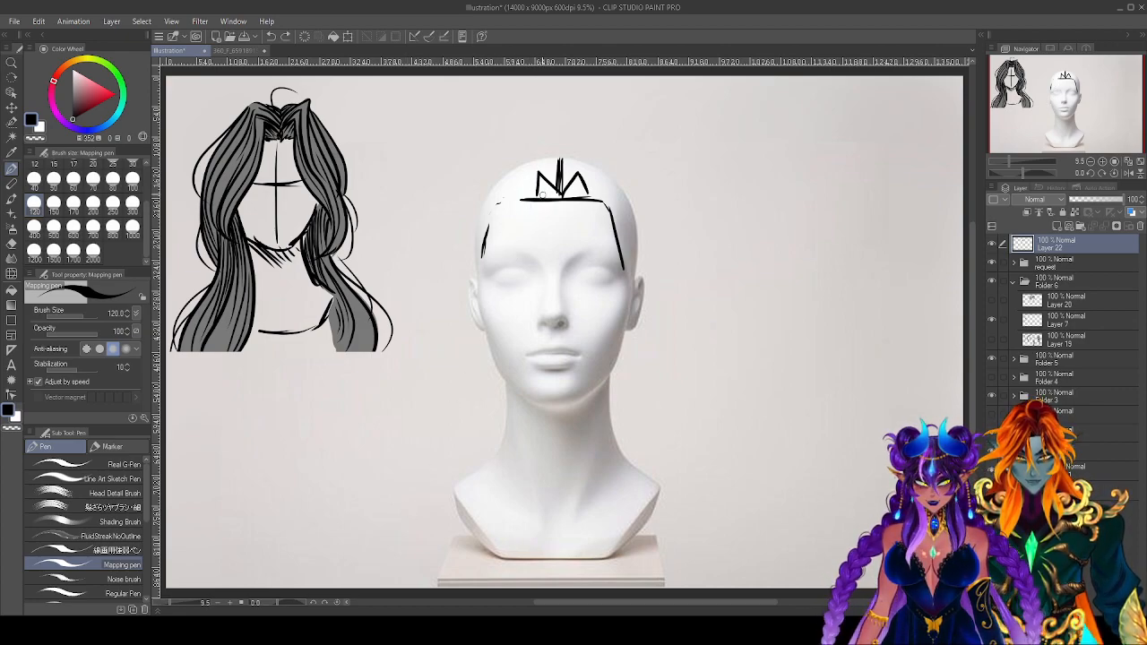
Try a front strand built from short strokes, running from the forehead hairline over the left eye to beside the jaw, and undo it completely.
mouse_move(536, 199)
mouse_down()
mouse_move(482, 307)
mouse_move(467, 380)
mouse_up()
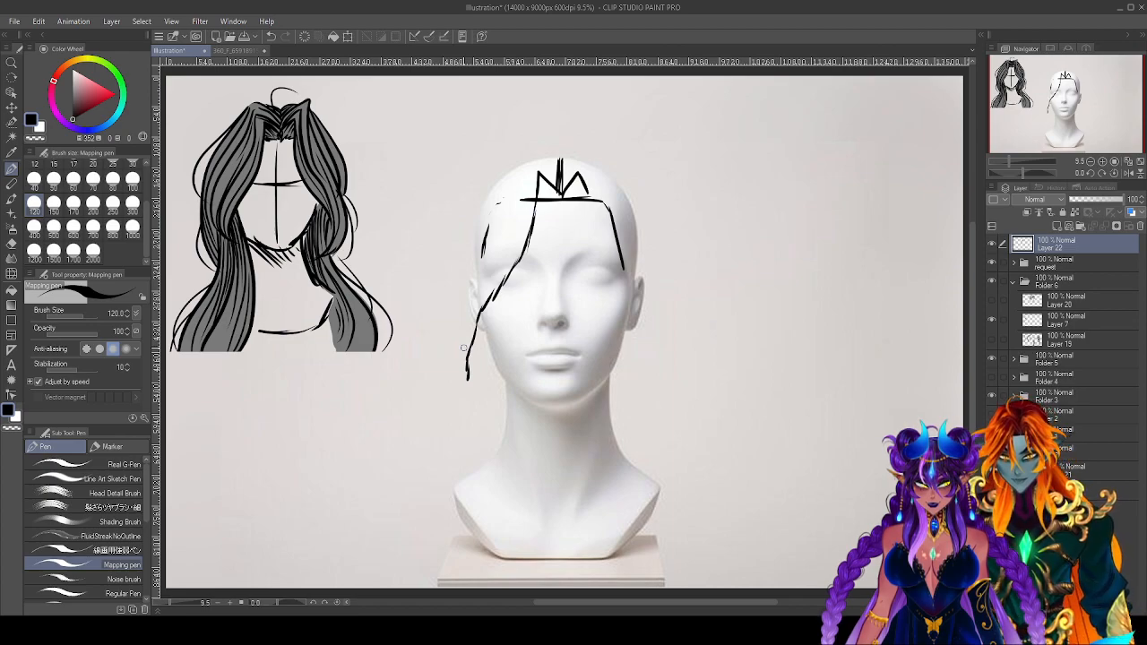
key(ctrl+z)
key(ctrl+z)
key(ctrl+z)
key(ctrl+z)
key(ctrl+z)
key(ctrl+z)
key(ctrl+z)
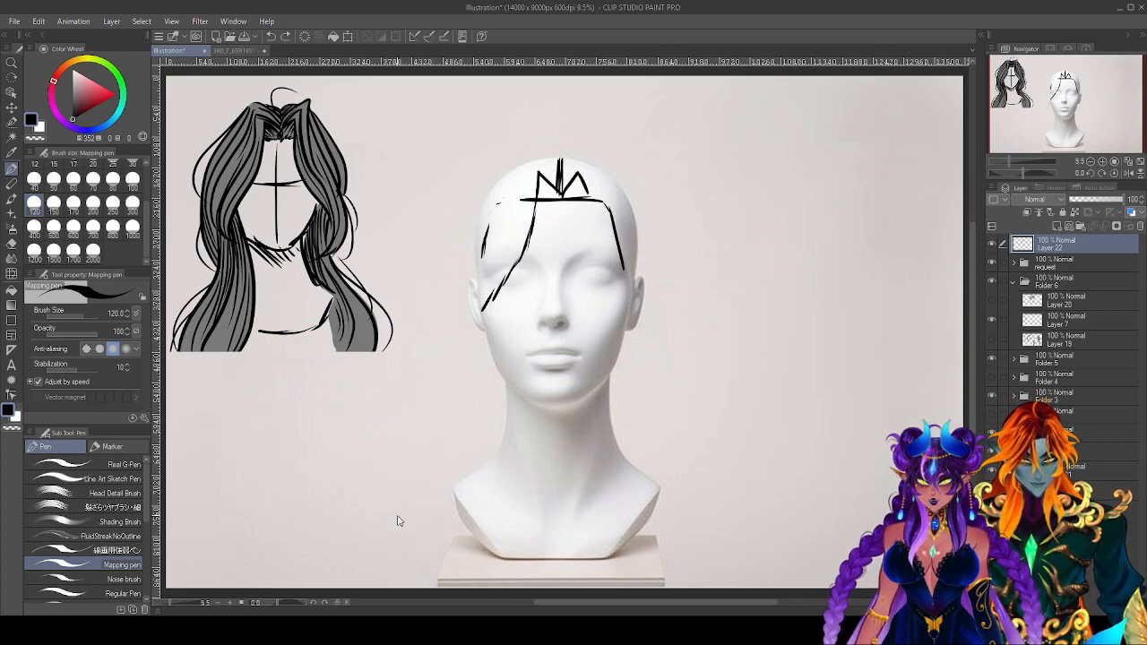
key(ctrl+z)
key(ctrl+z)
key(ctrl+z)
key(ctrl+z)
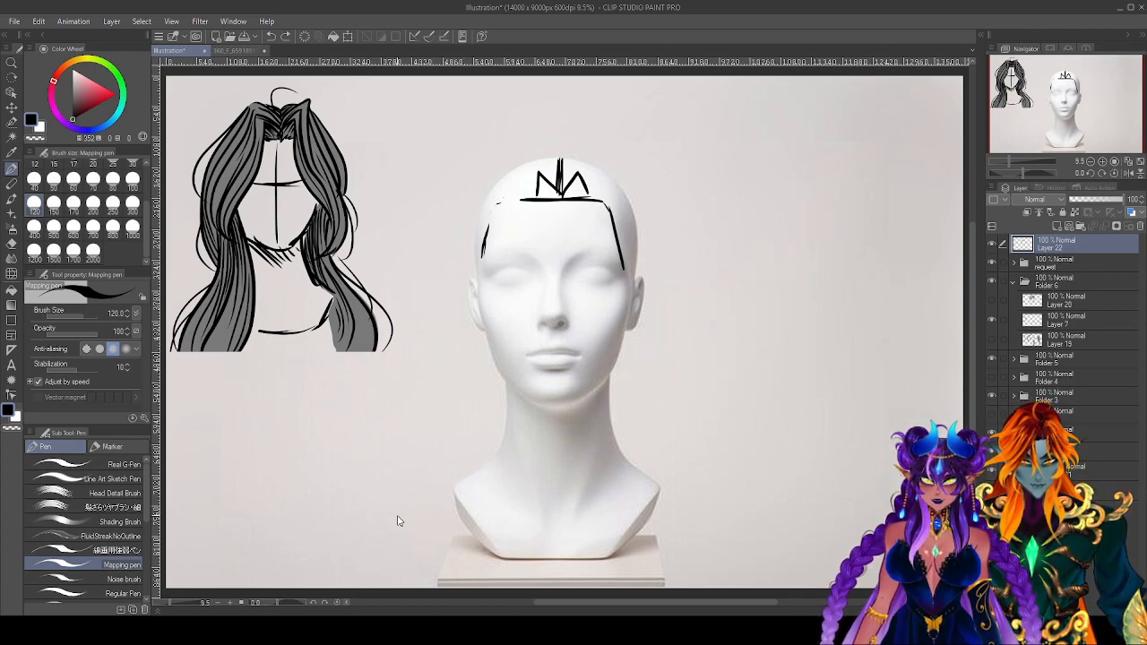
Close the hairline's left corner and draw a front strand's inner edge from the left parting peak across the eye to the ear.
mouse_move(520, 202)
mouse_down()
mouse_move(491, 215)
mouse_move(484, 240)
mouse_up()
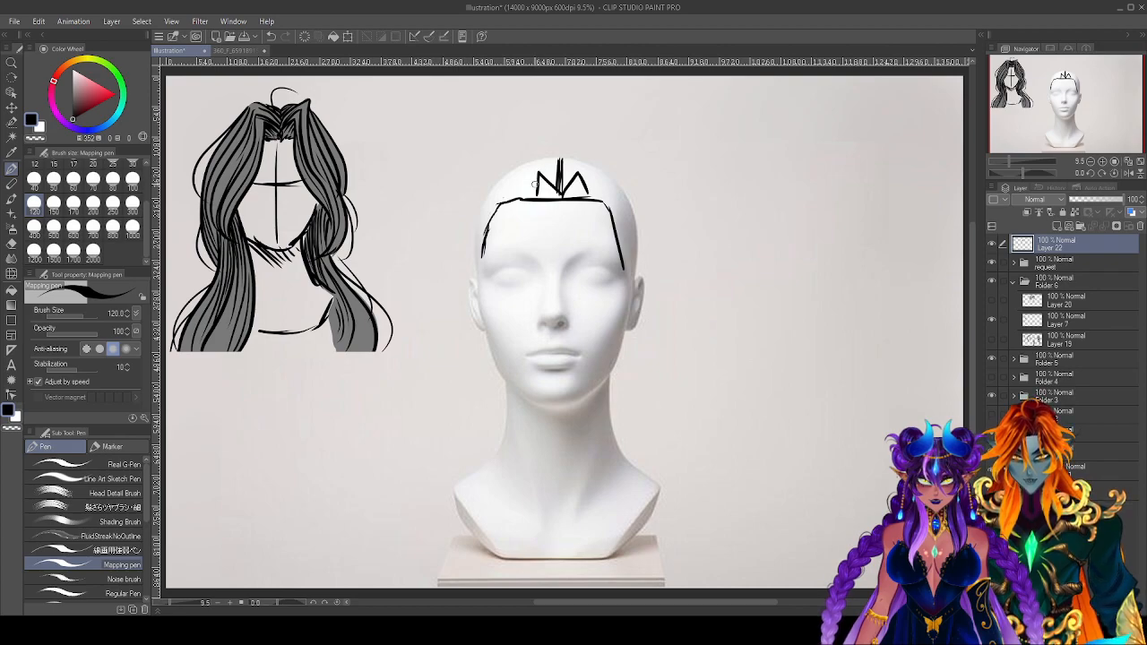
mouse_move(540, 170)
mouse_down()
mouse_move(524, 243)
mouse_move(484, 316)
mouse_move(473, 417)
mouse_up()
key(ctrl+s)
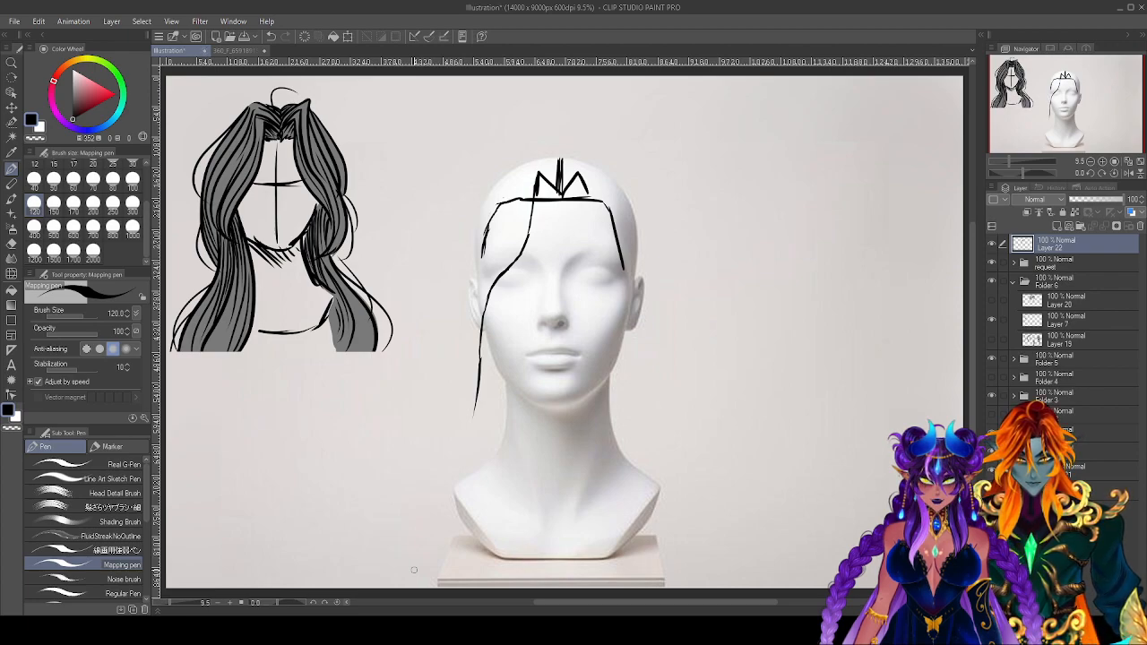
key(ctrl+z)
key(ctrl+z)
key(ctrl+z)
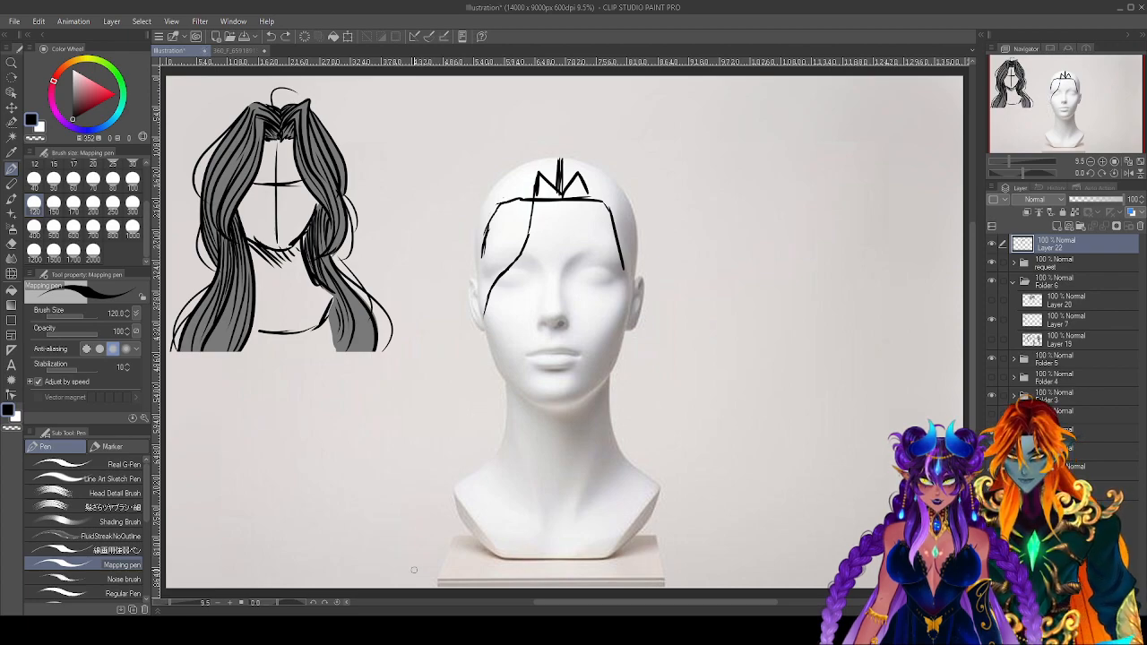
Try thickening and extending the lower end of the left strand's inner edge below the ear, and undo it.
mouse_move(488, 288)
mouse_down()
mouse_move(483, 329)
mouse_move(493, 281)
mouse_move(510, 272)
mouse_move(482, 345)
mouse_up()
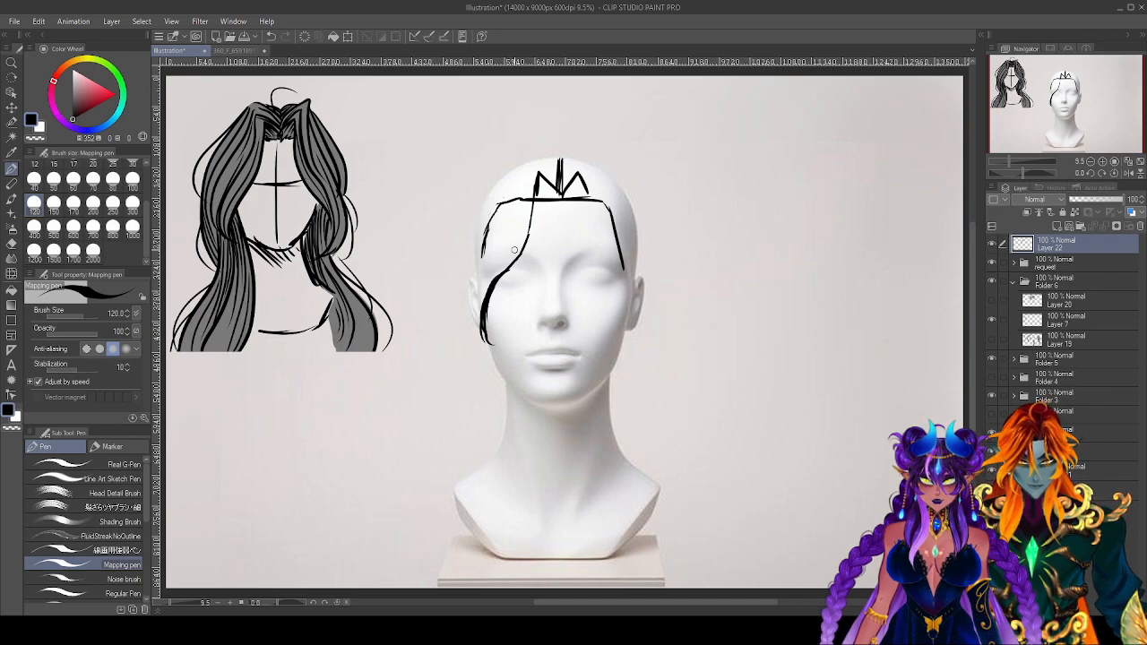
key(ctrl+z)
key(ctrl+z)
key(ctrl+z)
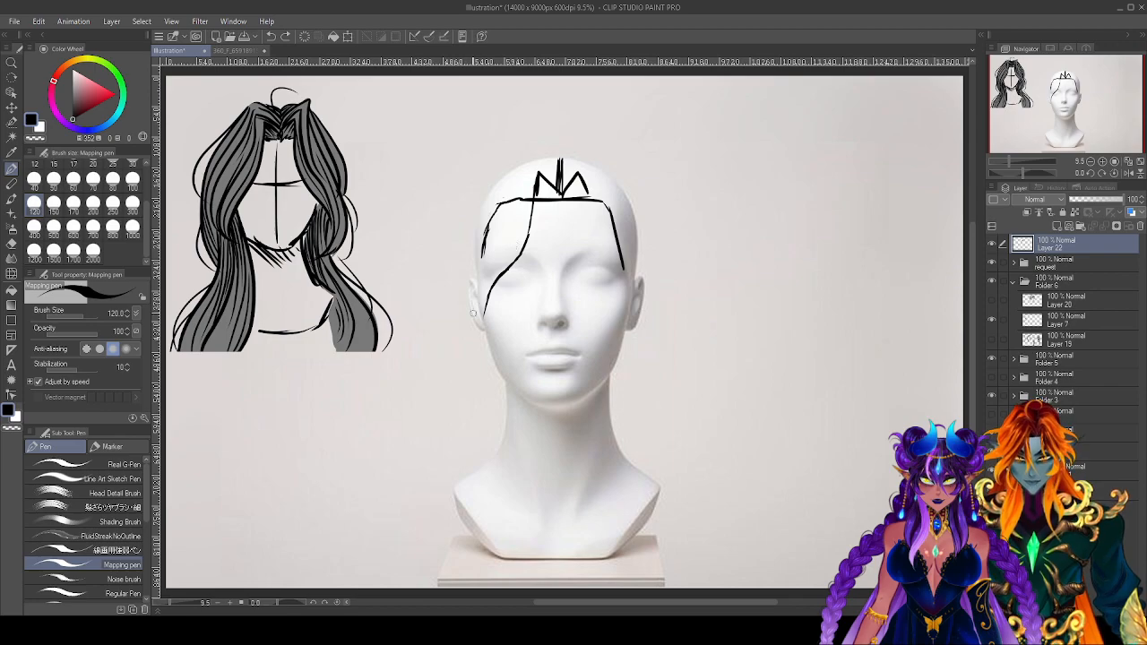
Complete the left front strand to a tip beside the jaw with its outer edge, and sketch a matching two-edged strand on the right side.
mouse_move(505, 269)
mouse_down()
mouse_move(485, 311)
mouse_move(498, 387)
mouse_up()
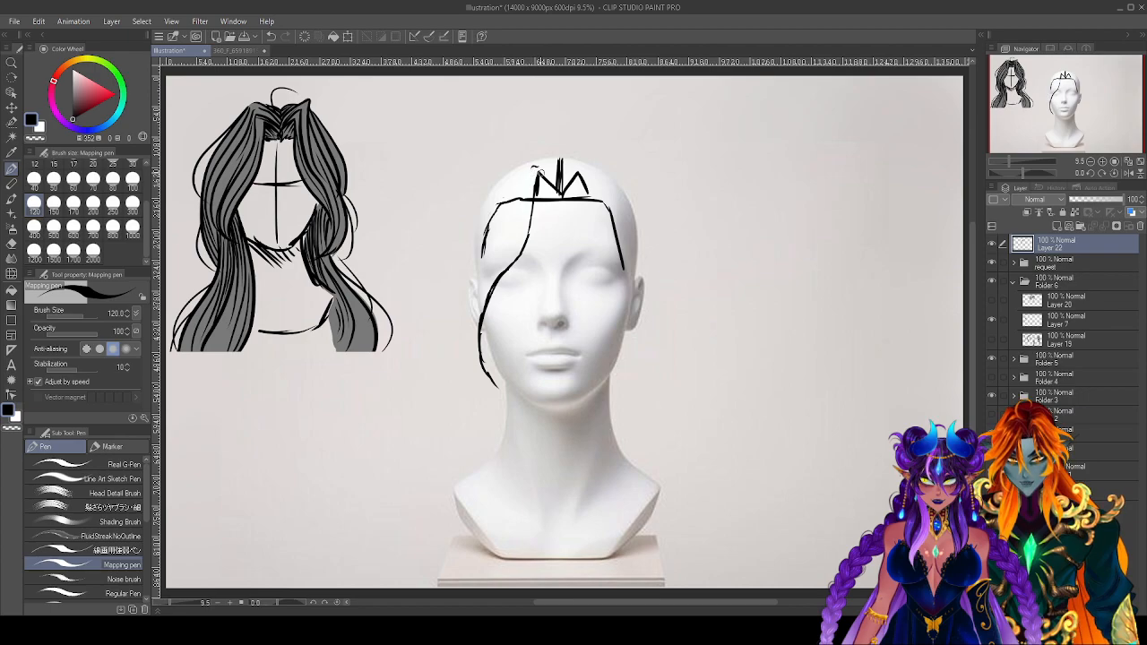
mouse_move(543, 171)
mouse_down()
mouse_move(559, 187)
mouse_move(534, 165)
mouse_move(520, 183)
mouse_move(460, 323)
mouse_move(497, 387)
mouse_up()
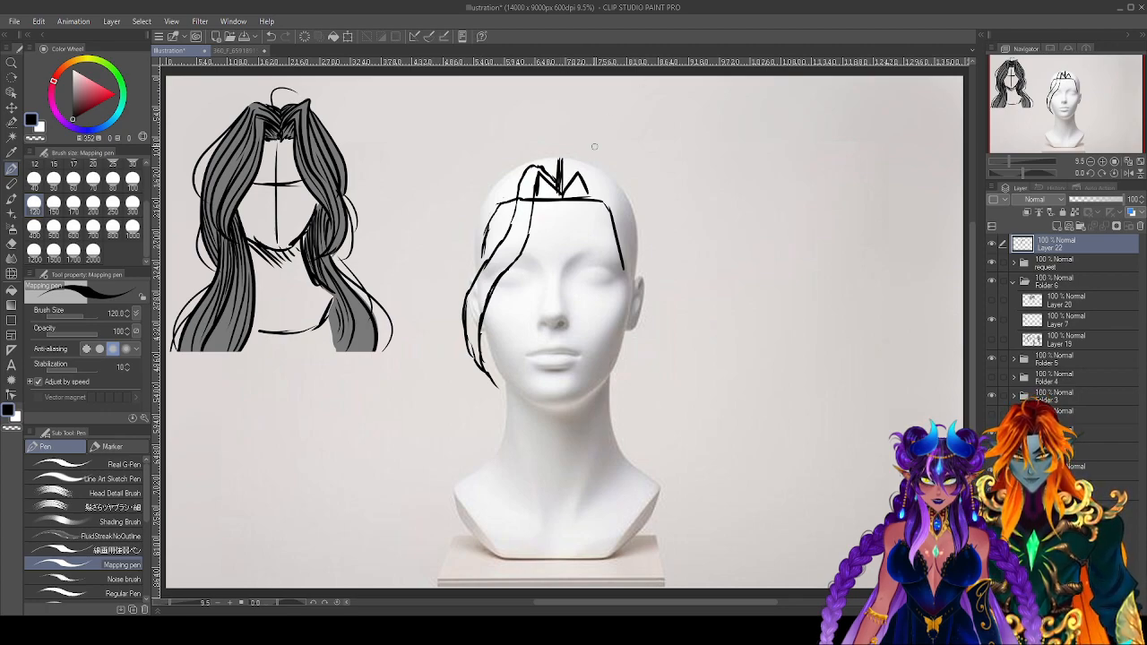
mouse_move(581, 175)
mouse_down()
mouse_move(605, 273)
mouse_move(634, 322)
mouse_move(643, 385)
mouse_up()
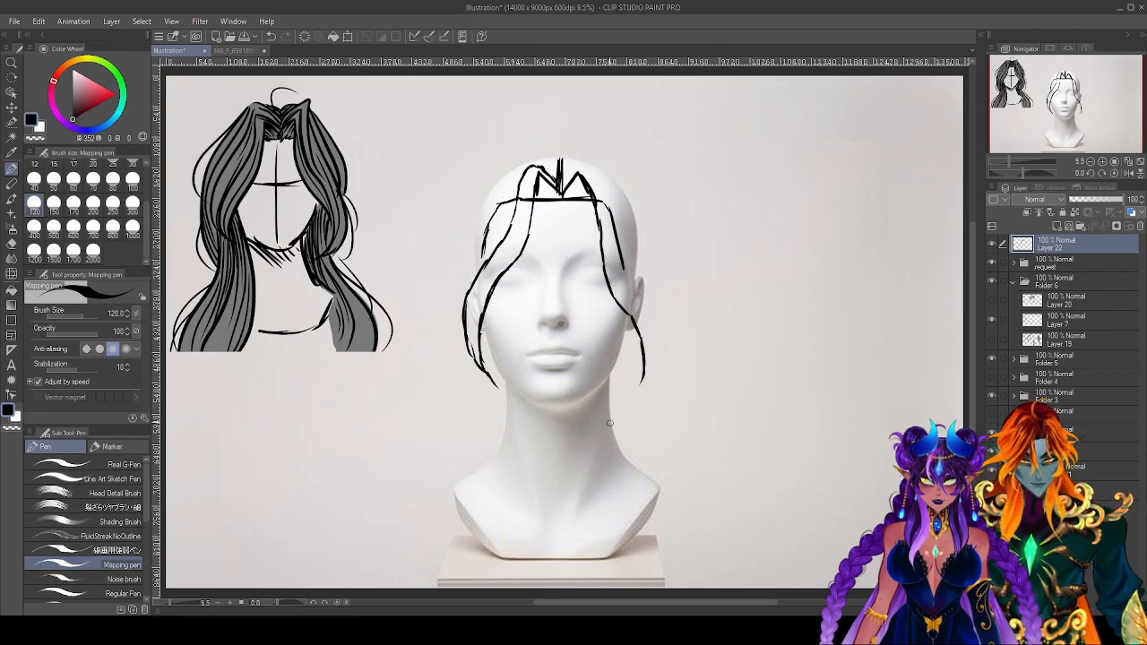
mouse_move(564, 185)
mouse_down()
mouse_move(562, 170)
mouse_move(588, 163)
mouse_move(602, 189)
mouse_move(641, 298)
mouse_move(645, 386)
mouse_up()
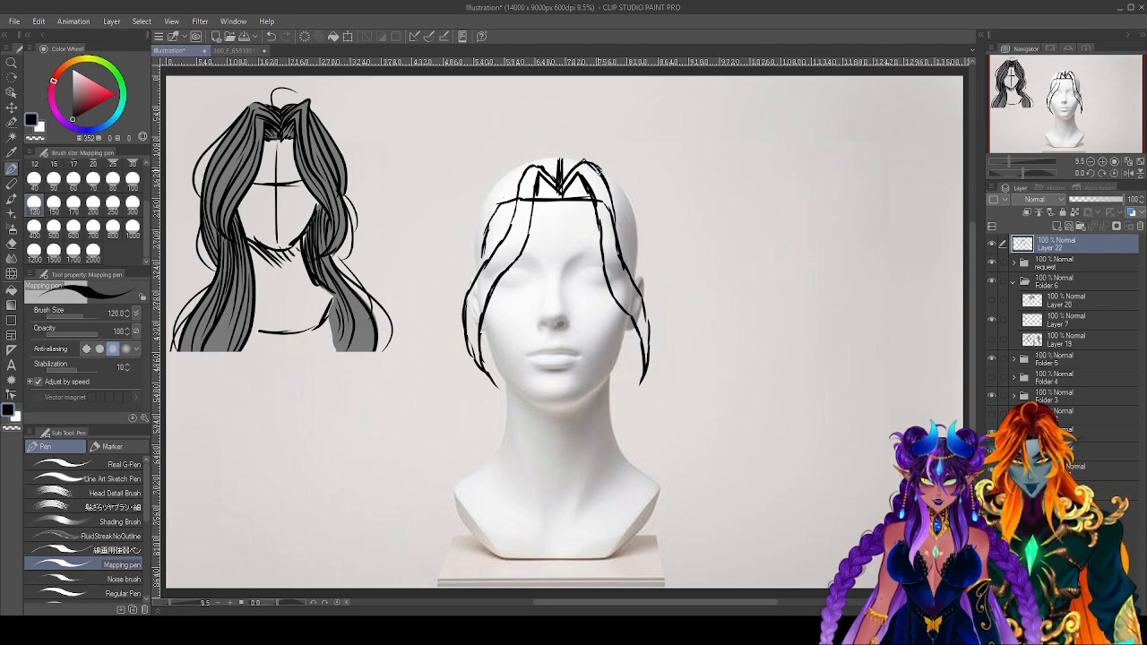
drag(598, 170, 619, 242)
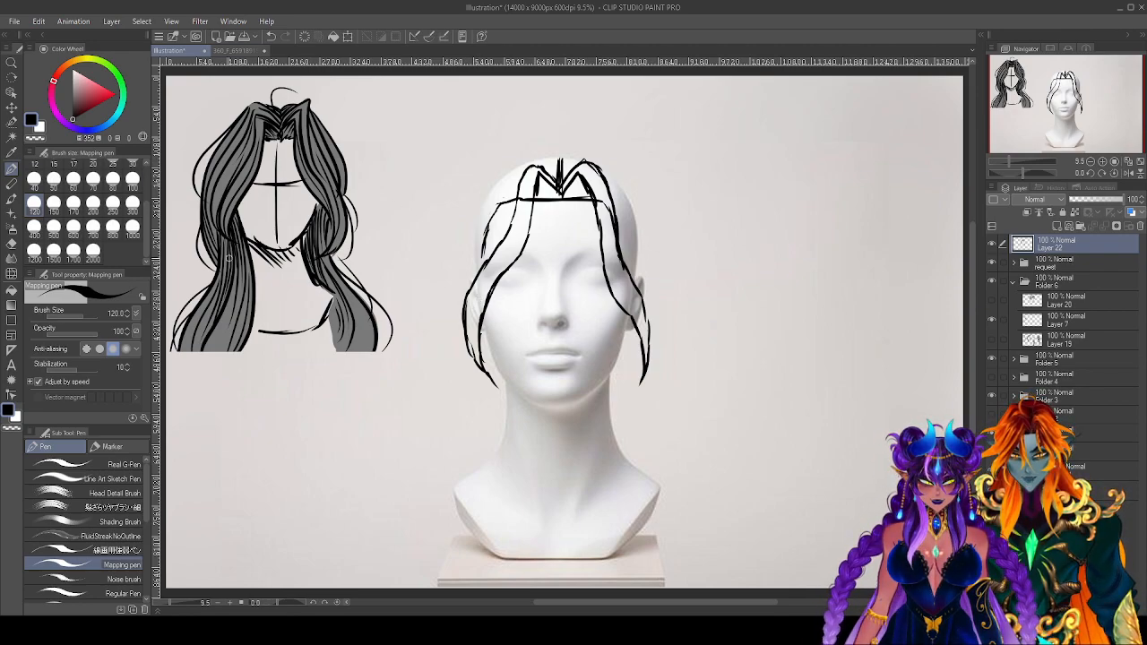
On a new raster layer, trace the parting and both front strands of the reference hair drawing in red.
click(1059, 224)
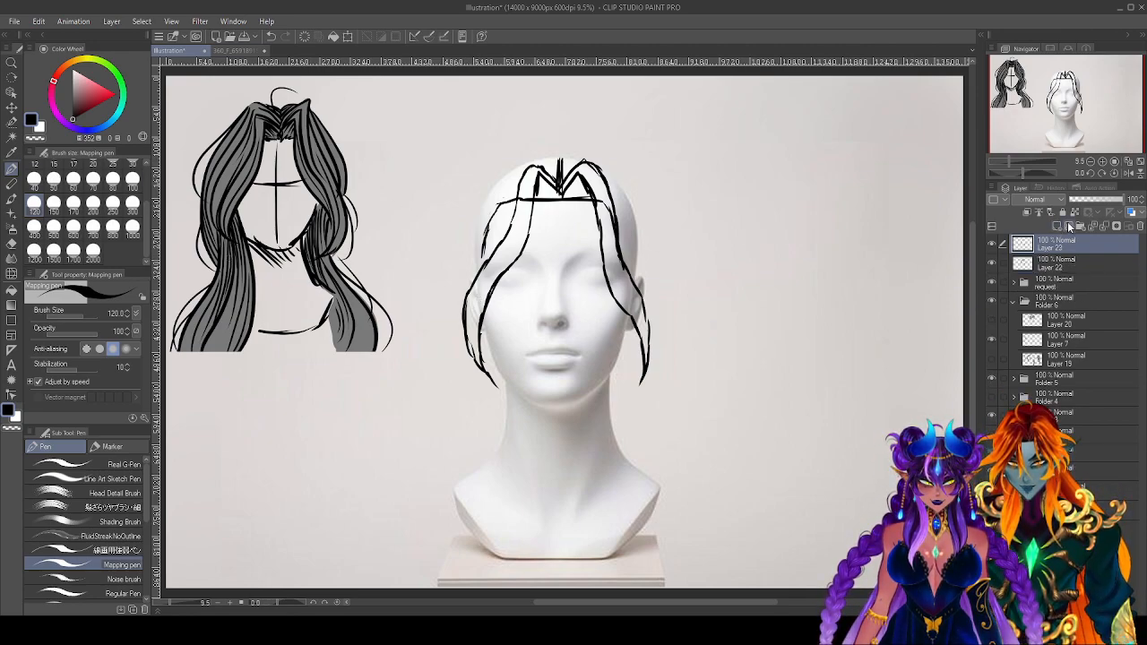
click(116, 93)
mouse_move(278, 130)
mouse_down()
mouse_move(269, 136)
mouse_move(279, 120)
mouse_move(291, 132)
mouse_move(284, 115)
mouse_move(224, 240)
mouse_up()
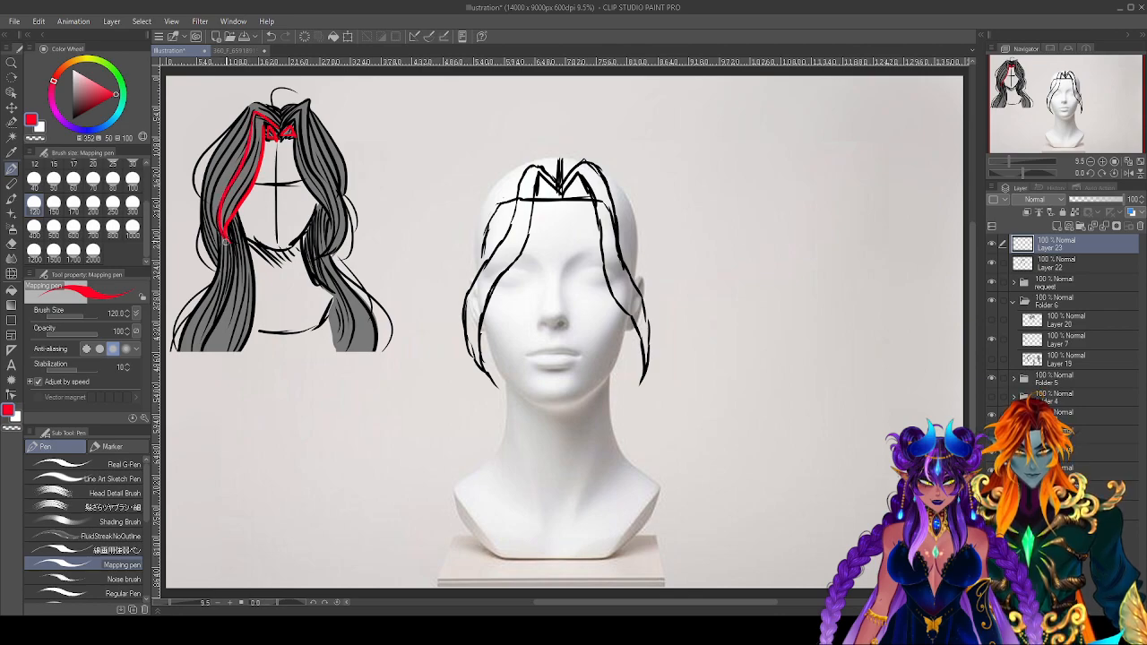
drag(254, 105, 206, 233)
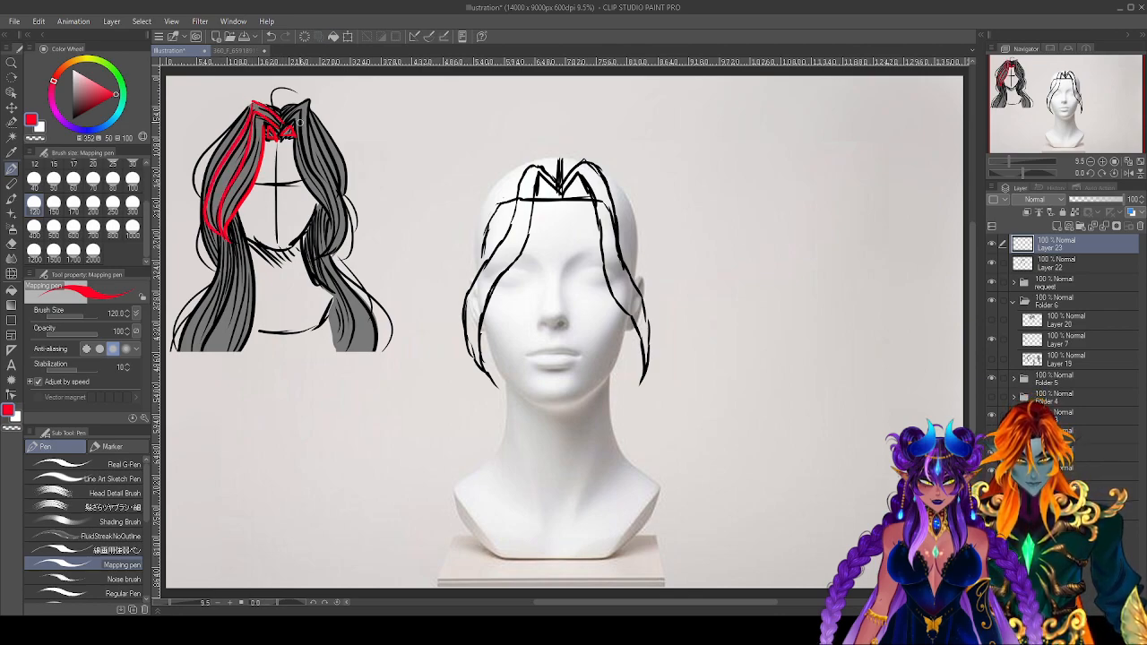
mouse_move(289, 127)
mouse_down()
mouse_move(328, 235)
mouse_move(292, 111)
mouse_move(337, 169)
mouse_move(345, 233)
mouse_move(346, 168)
mouse_move(351, 179)
mouse_up()
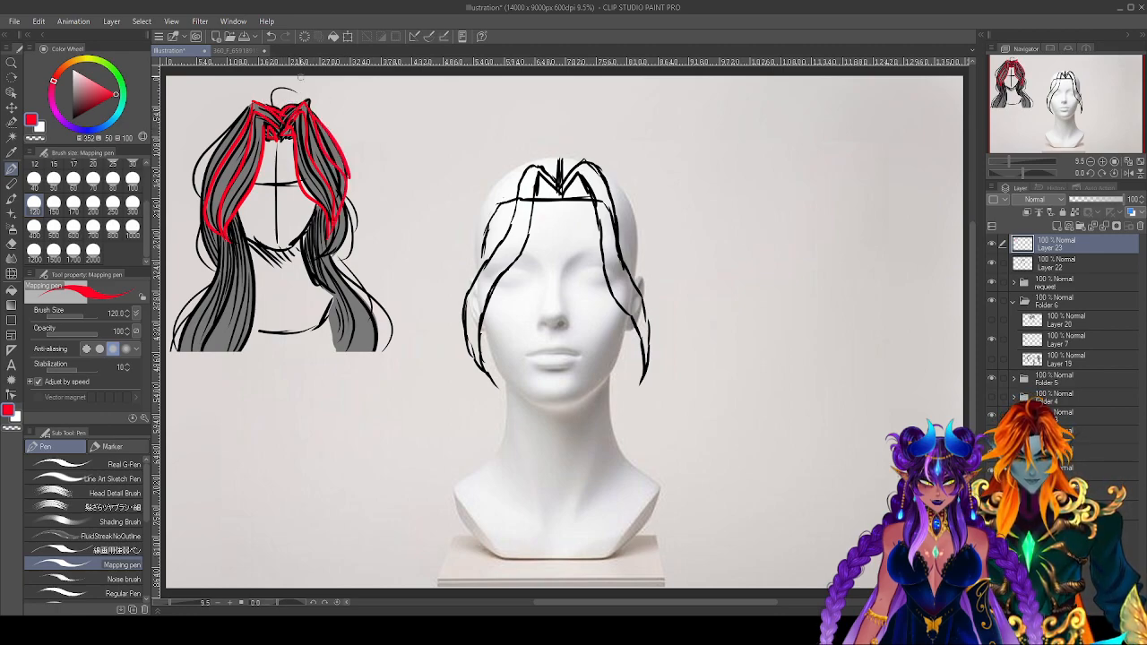
Trace the side strands and the long lower sections on both sides of the reference hair drawing in red.
mouse_move(249, 109)
mouse_down()
mouse_move(195, 190)
mouse_move(199, 215)
mouse_move(247, 253)
mouse_move(241, 354)
mouse_up()
mouse_move(230, 230)
mouse_down()
mouse_move(215, 348)
mouse_move(211, 292)
mouse_move(198, 347)
mouse_up()
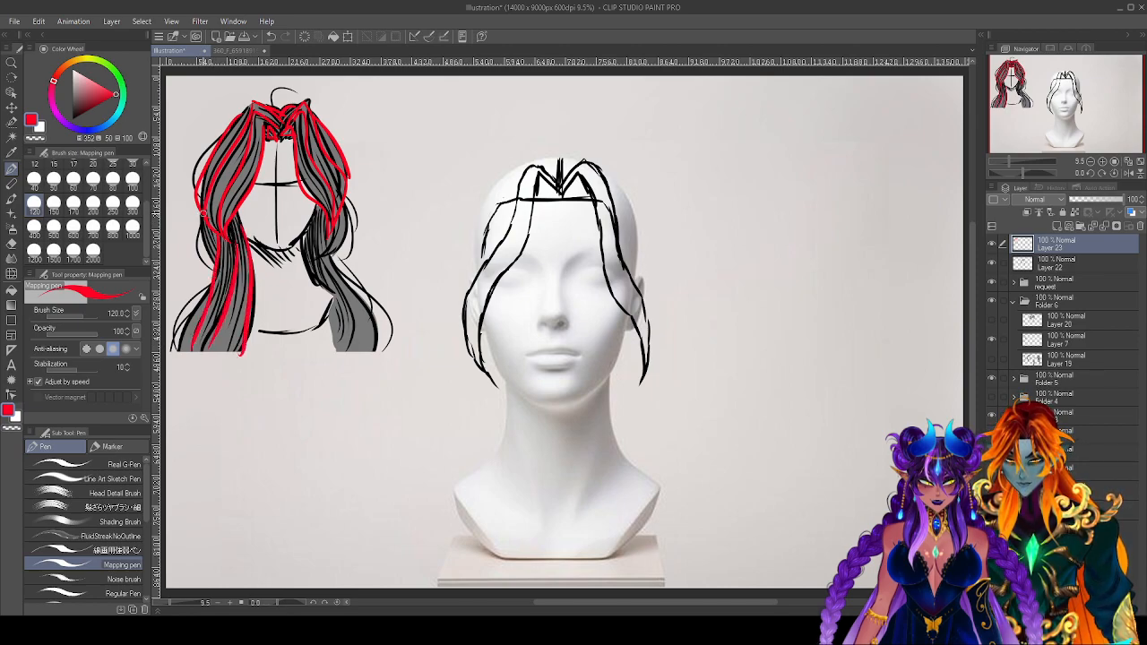
mouse_move(351, 199)
mouse_down()
mouse_move(334, 256)
mouse_move(316, 233)
mouse_move(359, 354)
mouse_up()
drag(338, 261, 382, 349)
drag(333, 298, 339, 355)
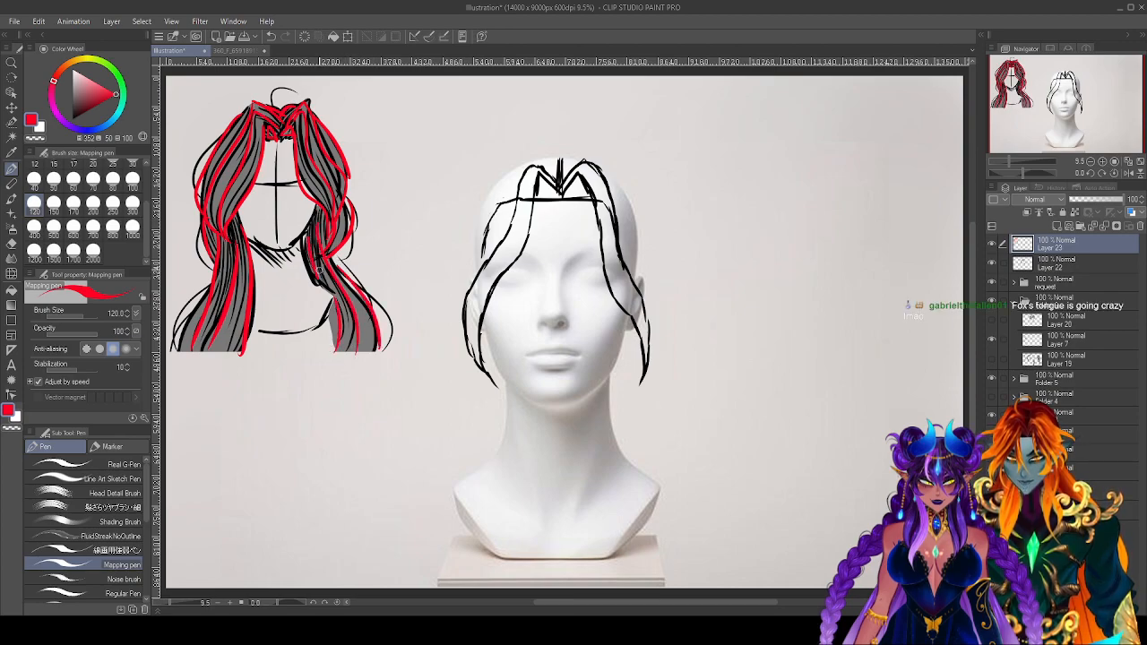
drag(319, 269, 335, 304)
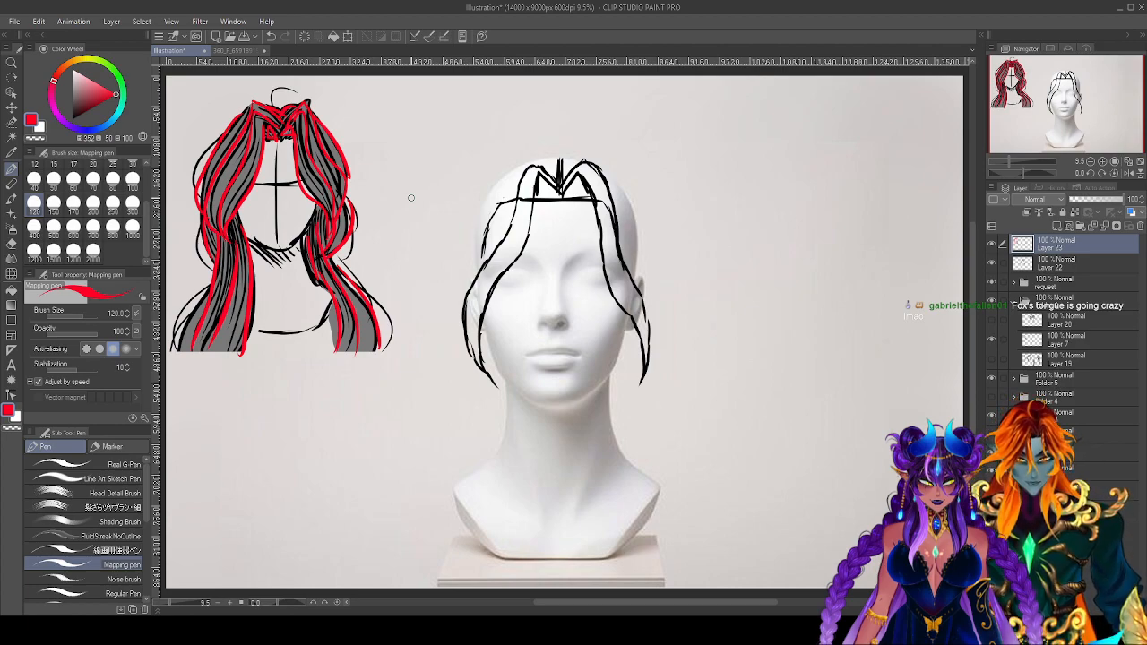
In black, draw a second strand rising from the parting above the head and curving down outside the right ear to the front strand's tip.
click(71, 119)
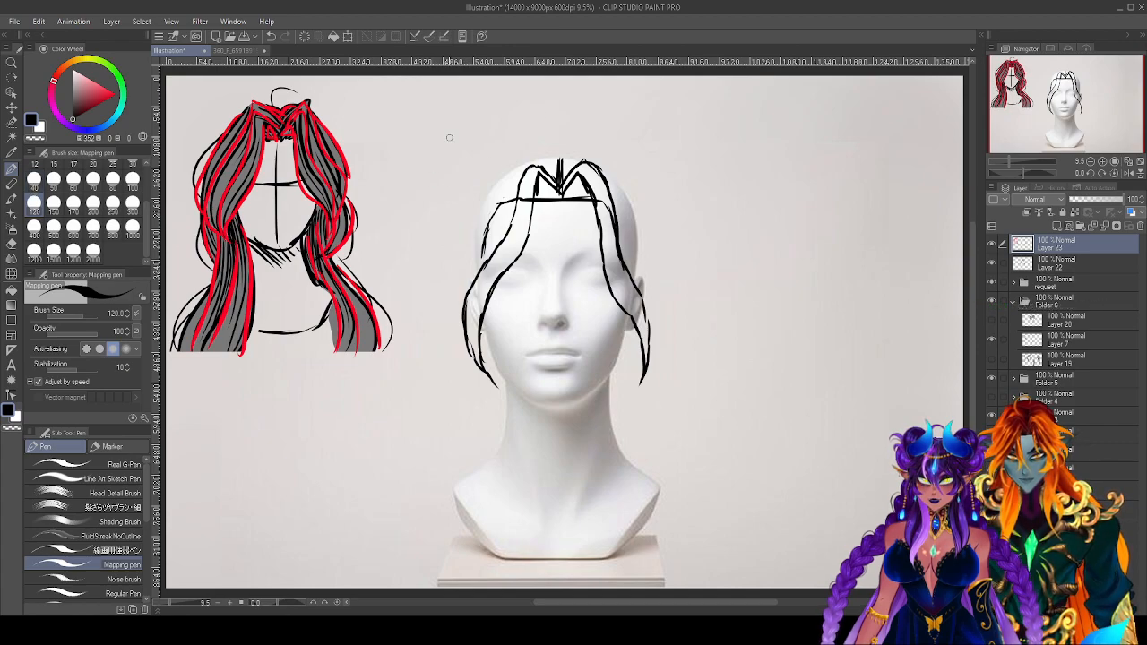
drag(560, 182, 602, 128)
mouse_move(568, 163)
mouse_down()
mouse_move(626, 170)
mouse_move(633, 194)
mouse_move(661, 336)
mouse_move(659, 321)
mouse_move(641, 383)
mouse_up()
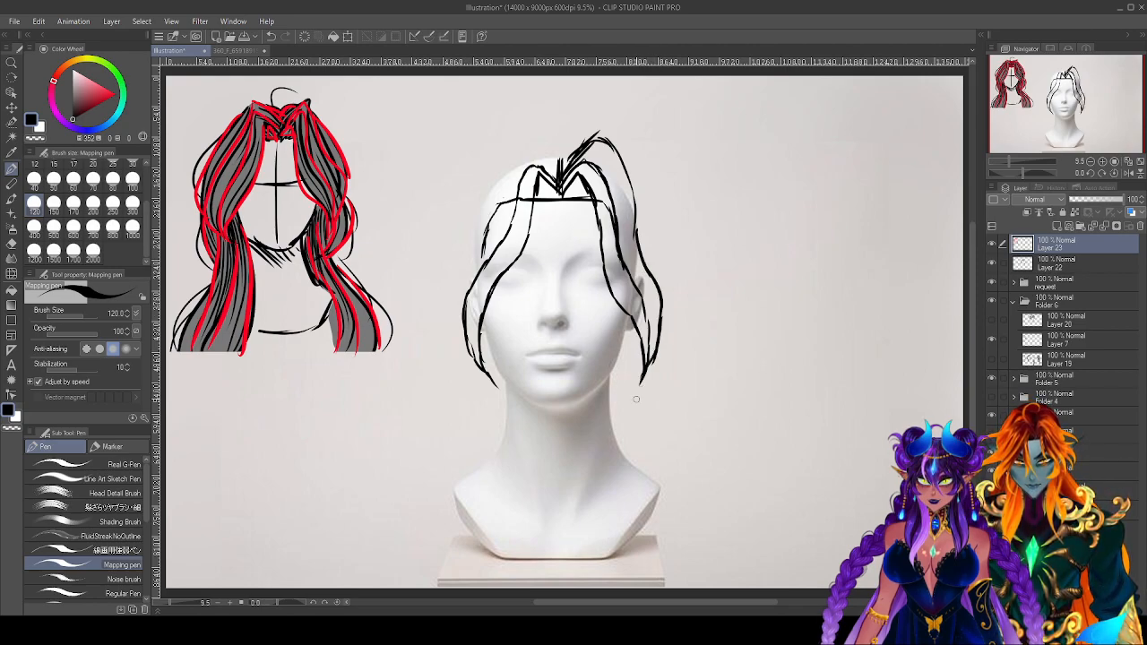
Try a wider outer hair line bulging from the upper right of the head down past the ear, and undo it.
mouse_move(630, 160)
mouse_down()
mouse_move(655, 208)
mouse_move(660, 294)
mouse_move(645, 179)
mouse_move(665, 292)
mouse_up()
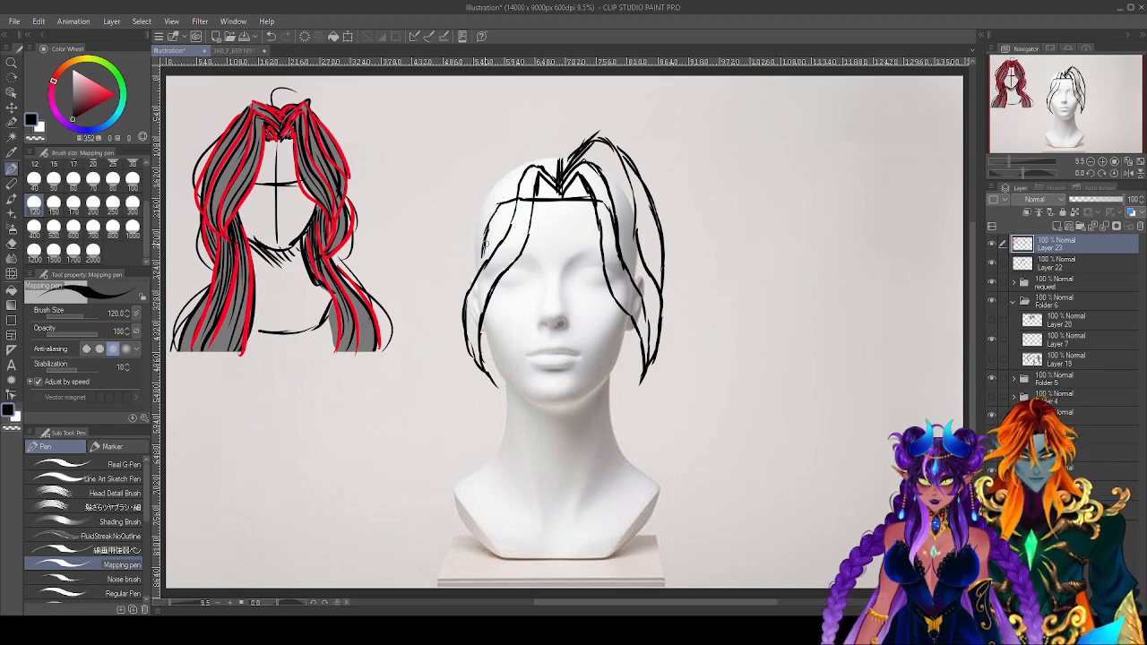
key(ctrl+z)
key(ctrl+z)
key(ctrl+z)
key(ctrl+z)
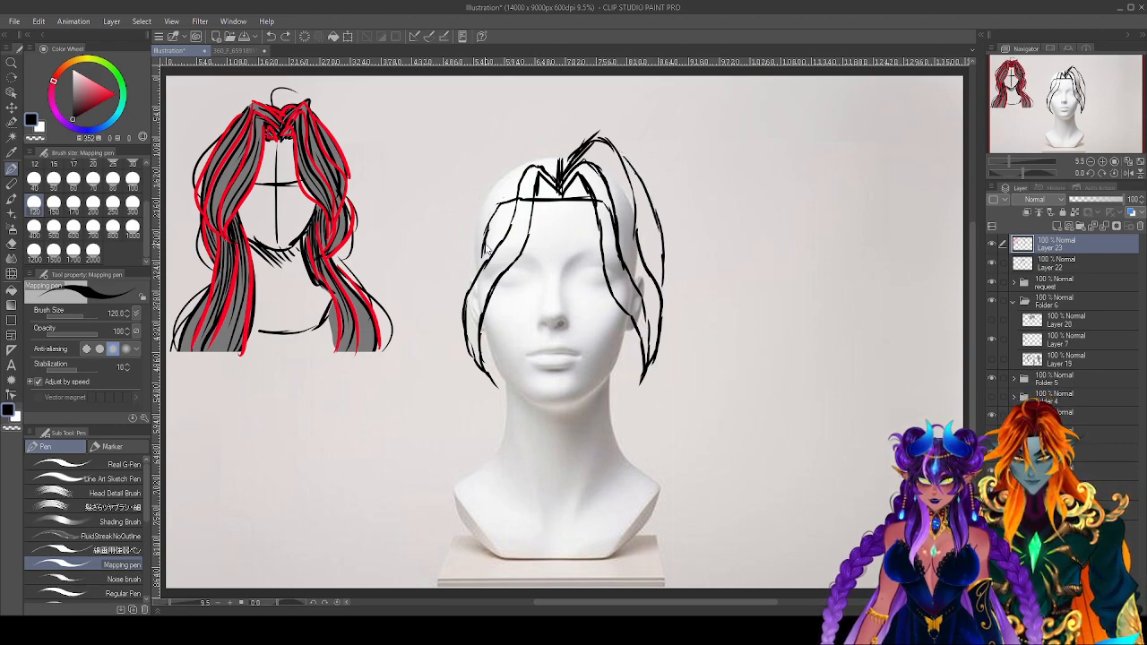
key(ctrl+z)
key(ctrl+z)
key(ctrl+z)
key(ctrl+z)
key(ctrl+z)
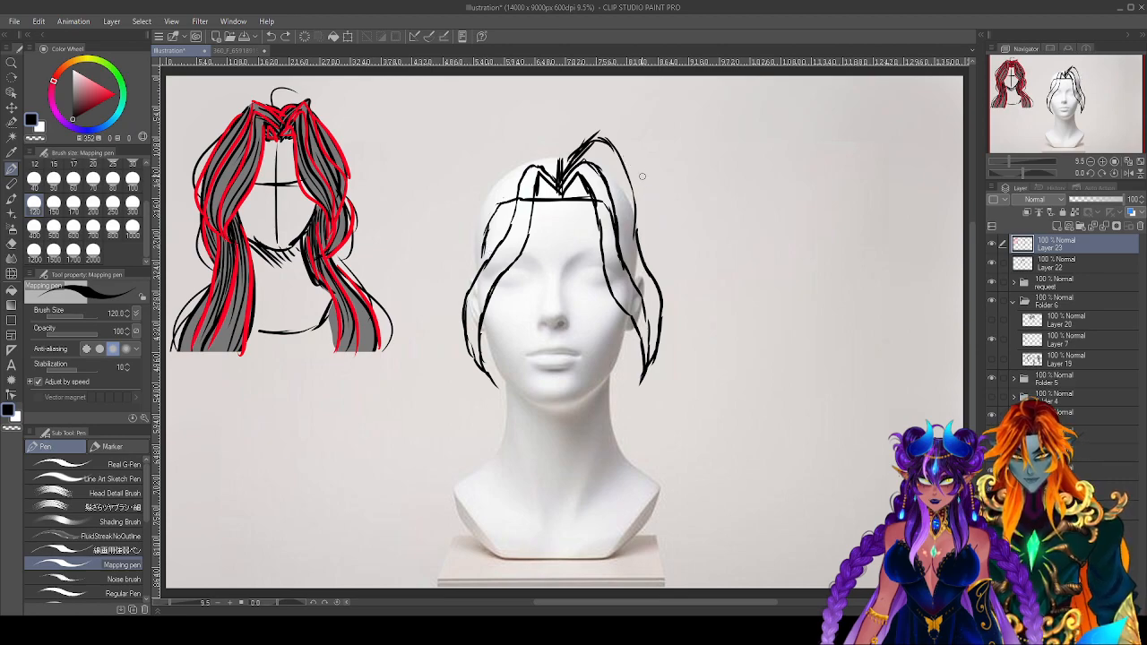
Try a closer-fitting outer hair line from the upper right of the head down to the ear, and undo it.
drag(627, 166, 657, 281)
drag(633, 183, 650, 274)
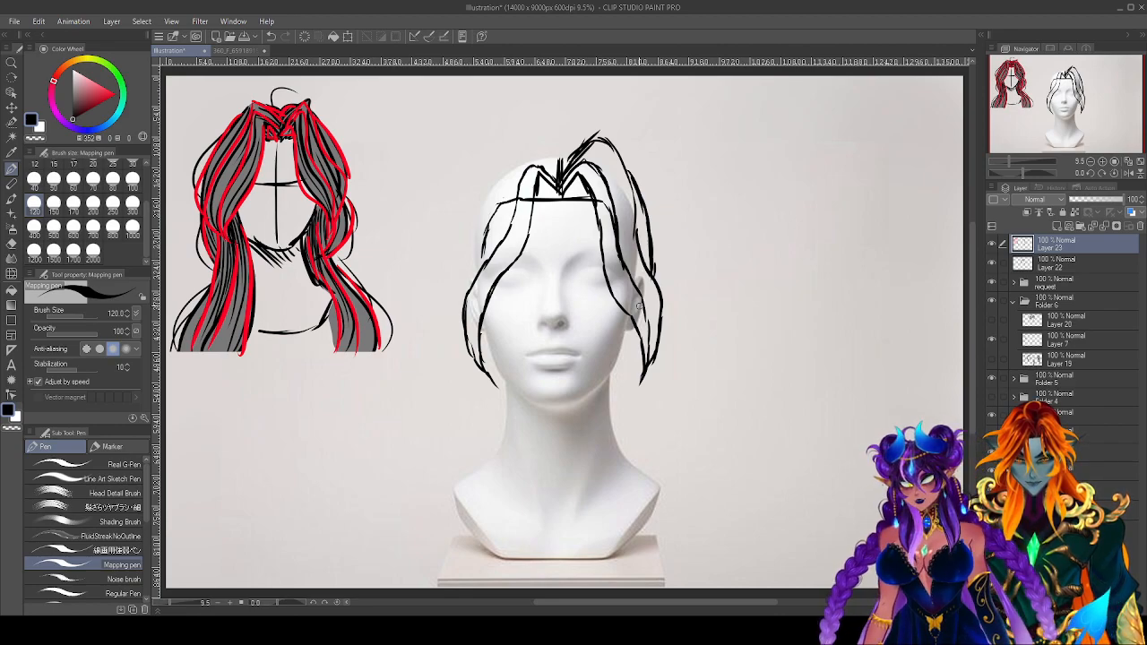
key(ctrl+z)
key(ctrl+z)
key(ctrl+z)
key(ctrl+z)
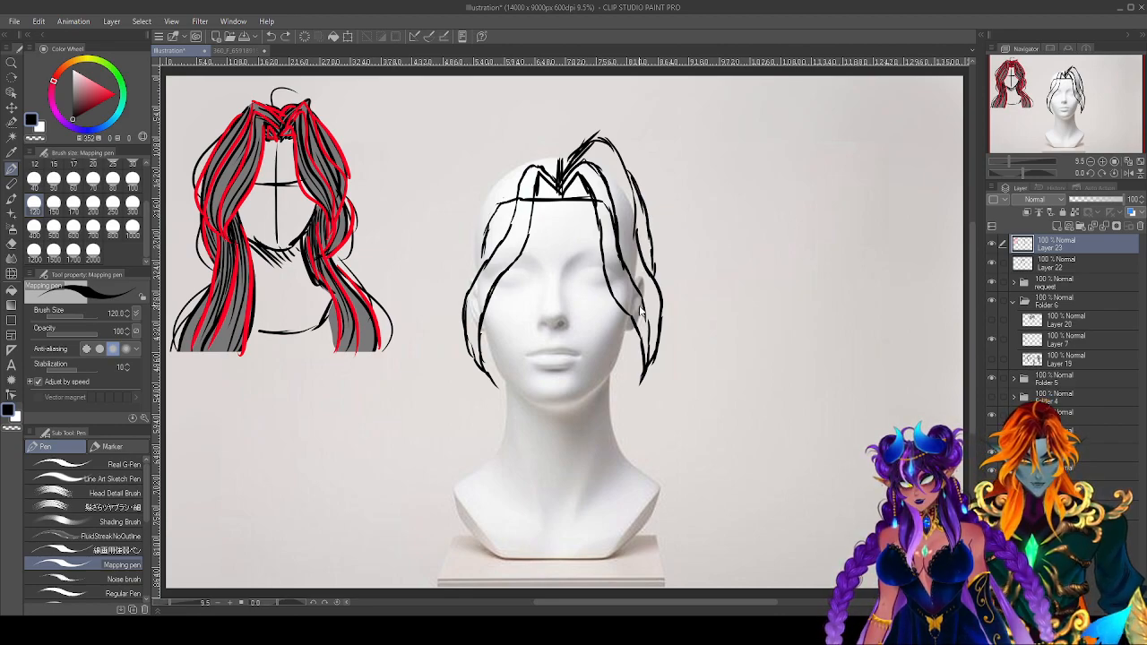
key(ctrl+z)
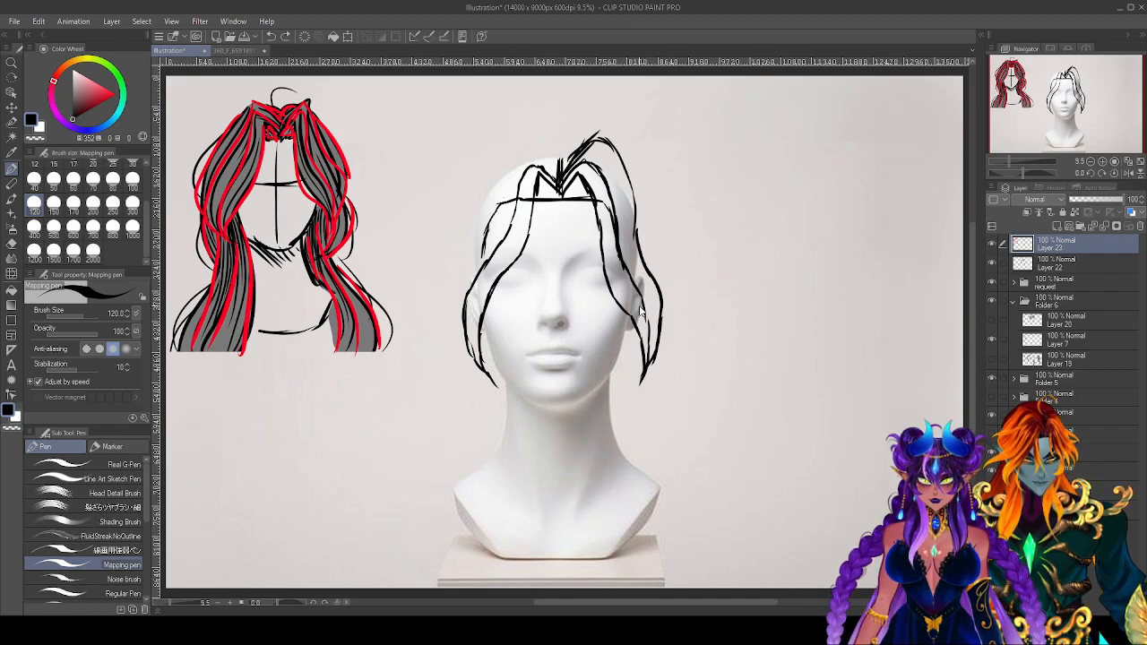
Redraw the upper part of the right second strand closer to the head, and erase the old outer line above it.
mouse_move(602, 144)
mouse_down()
mouse_move(586, 156)
mouse_move(622, 185)
mouse_move(637, 237)
mouse_up()
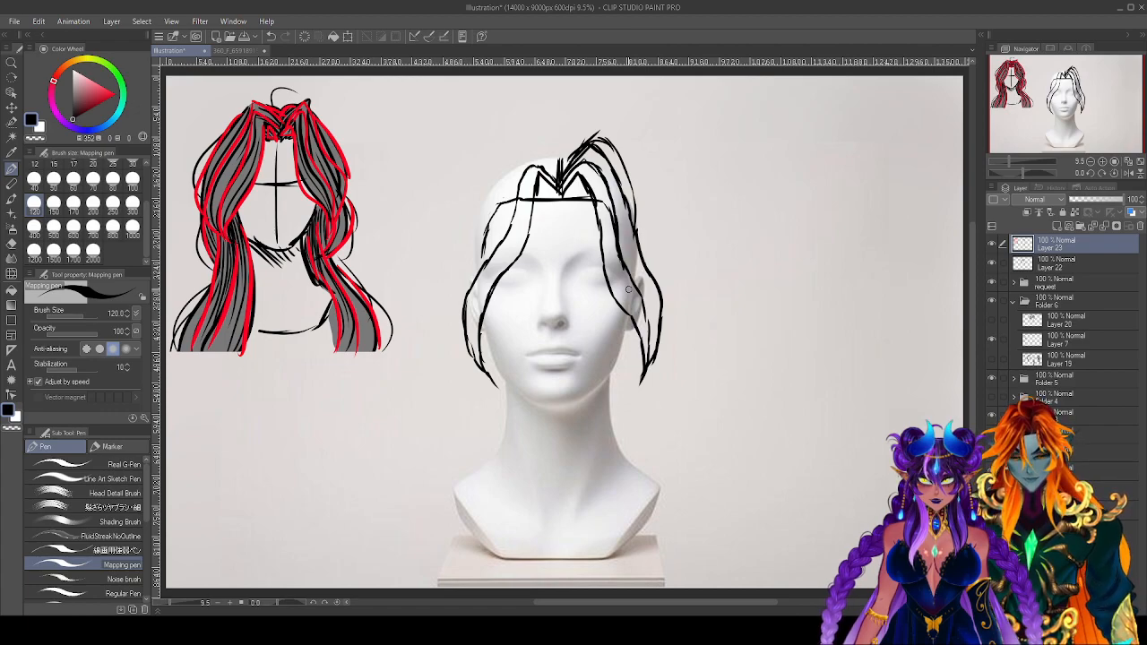
key(e)
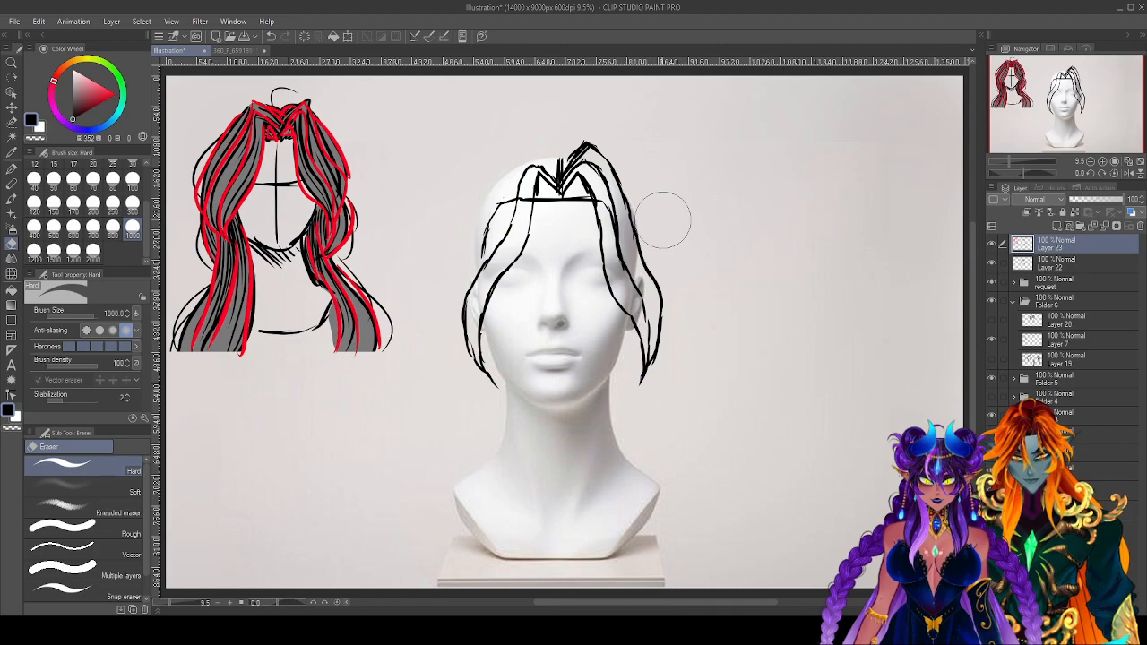
key(p)
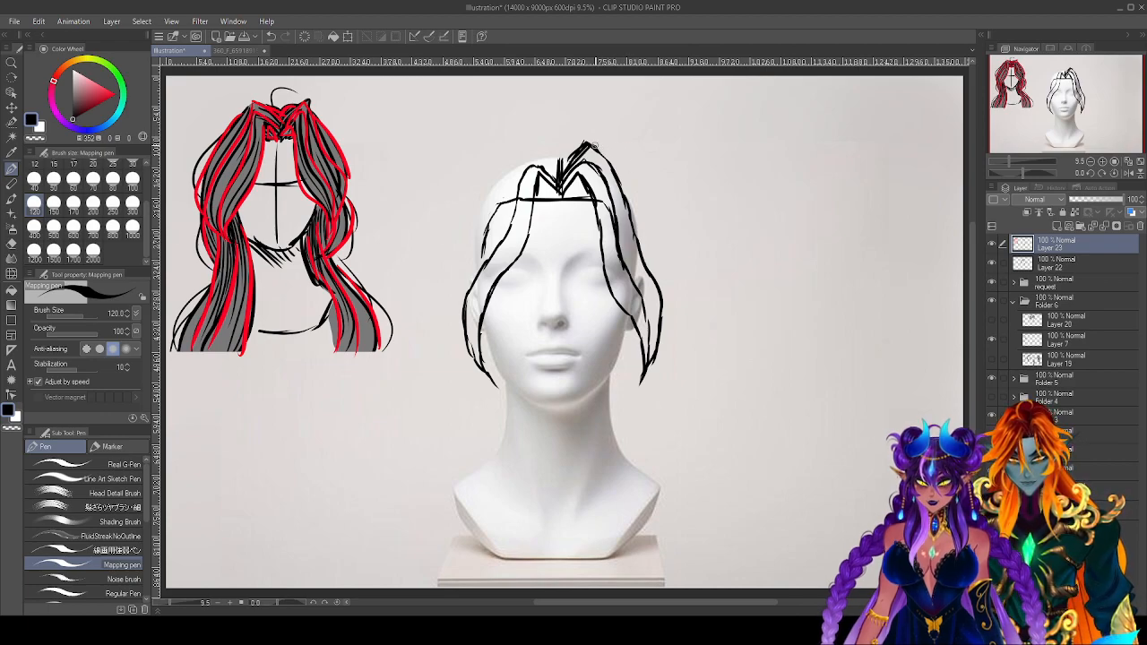
In black, draw the outer hair outline from the top of the parting down the head's right side and bulging past the right ear.
mouse_move(594, 145)
mouse_down()
mouse_move(621, 155)
mouse_move(638, 181)
mouse_move(657, 271)
mouse_up()
mouse_move(611, 146)
mouse_down()
mouse_move(643, 199)
mouse_move(651, 251)
mouse_up()
drag(641, 190, 646, 293)
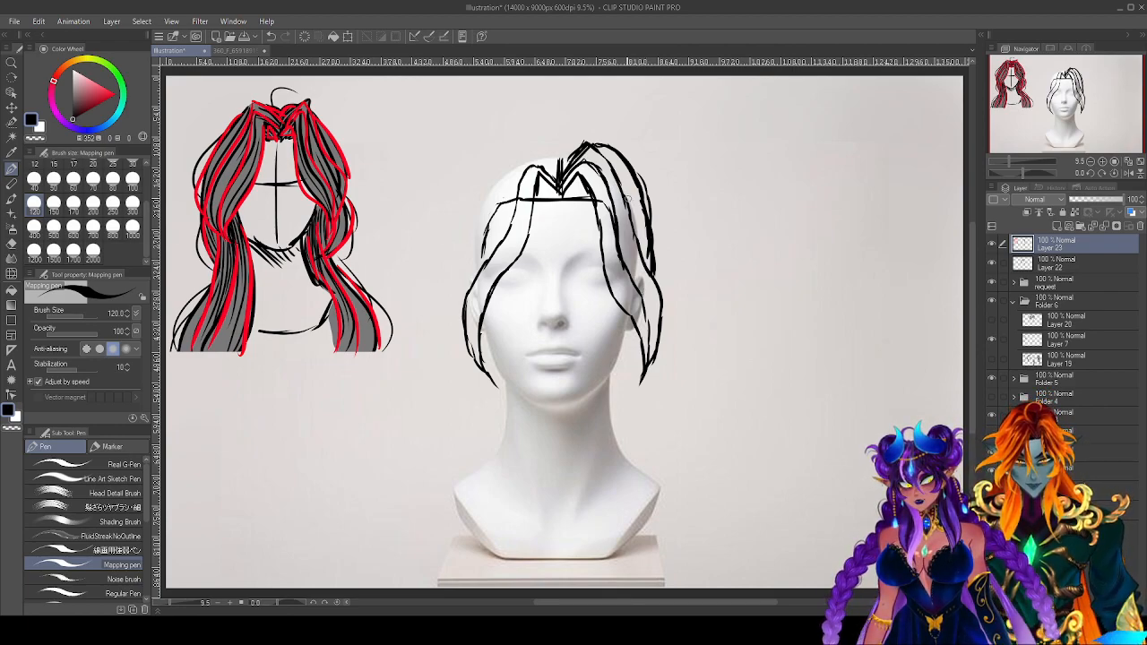
mouse_move(610, 170)
mouse_down()
mouse_move(668, 269)
mouse_move(664, 350)
mouse_up()
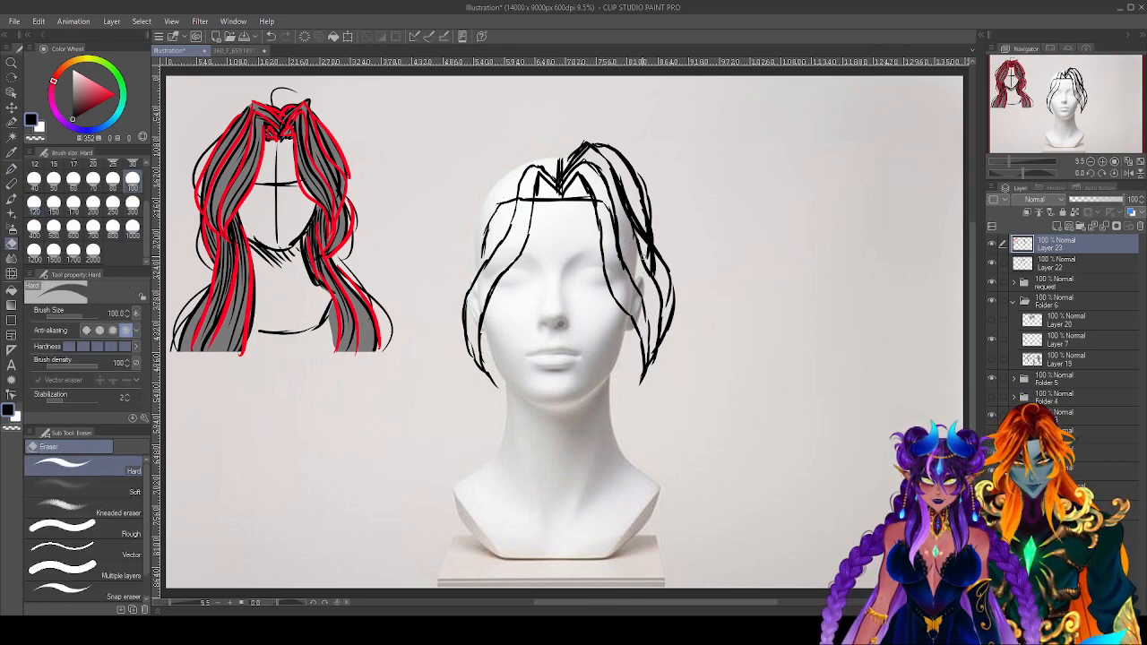
With the eraser at size 300, clear the older overlapping strand line beside the right ear.
click(132, 204)
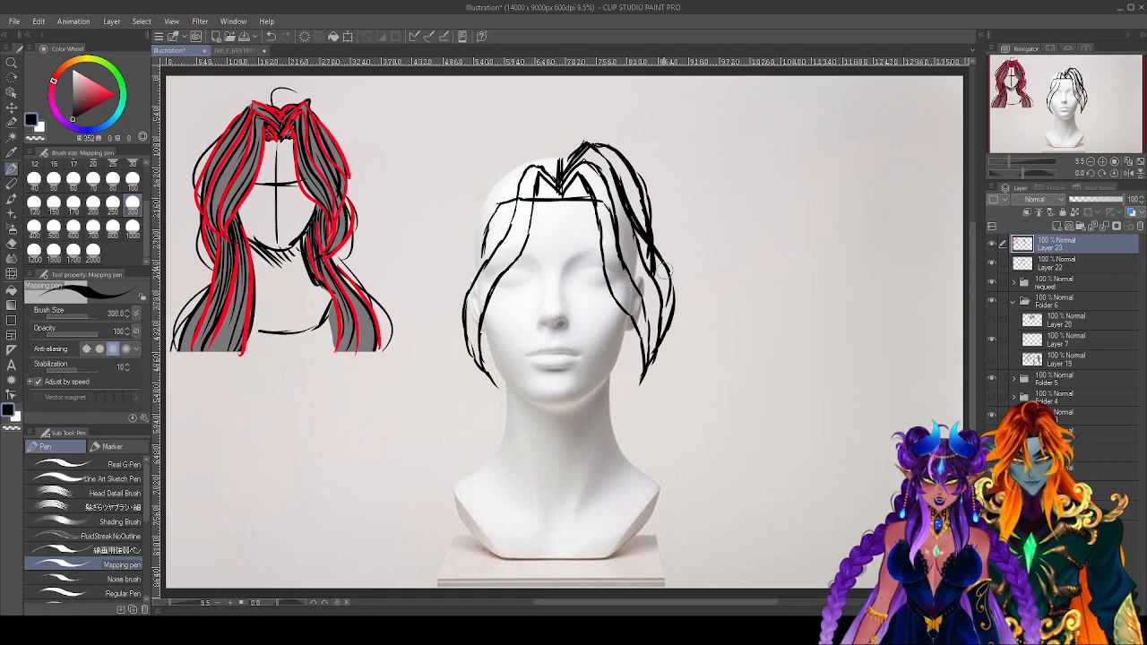
key(e)
key(p)
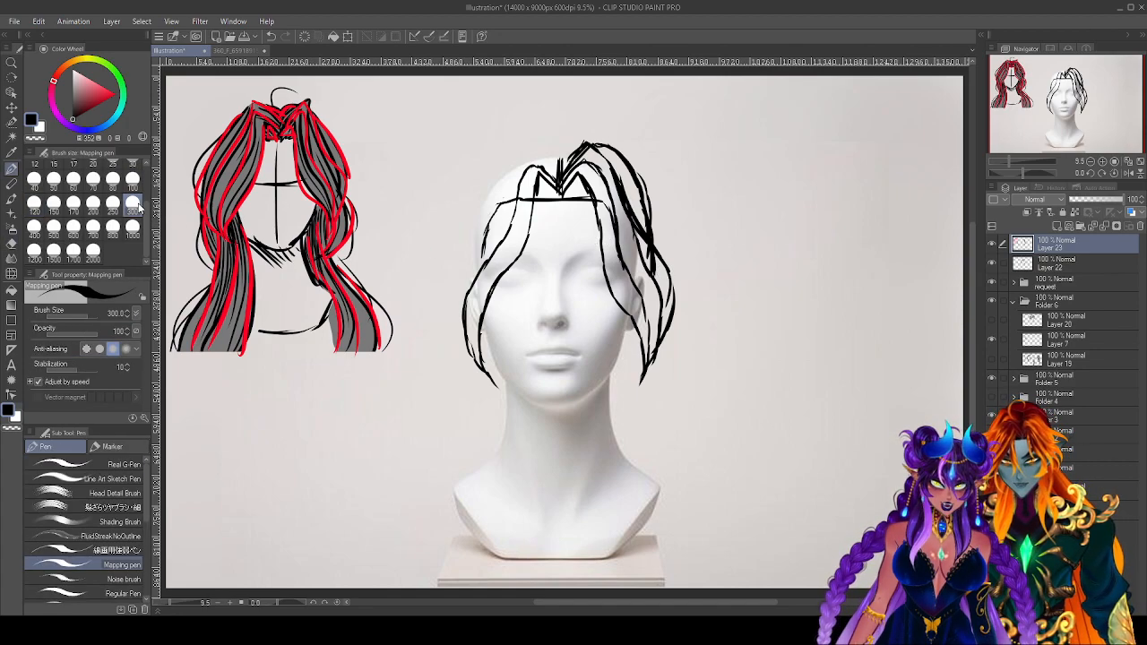
key(e)
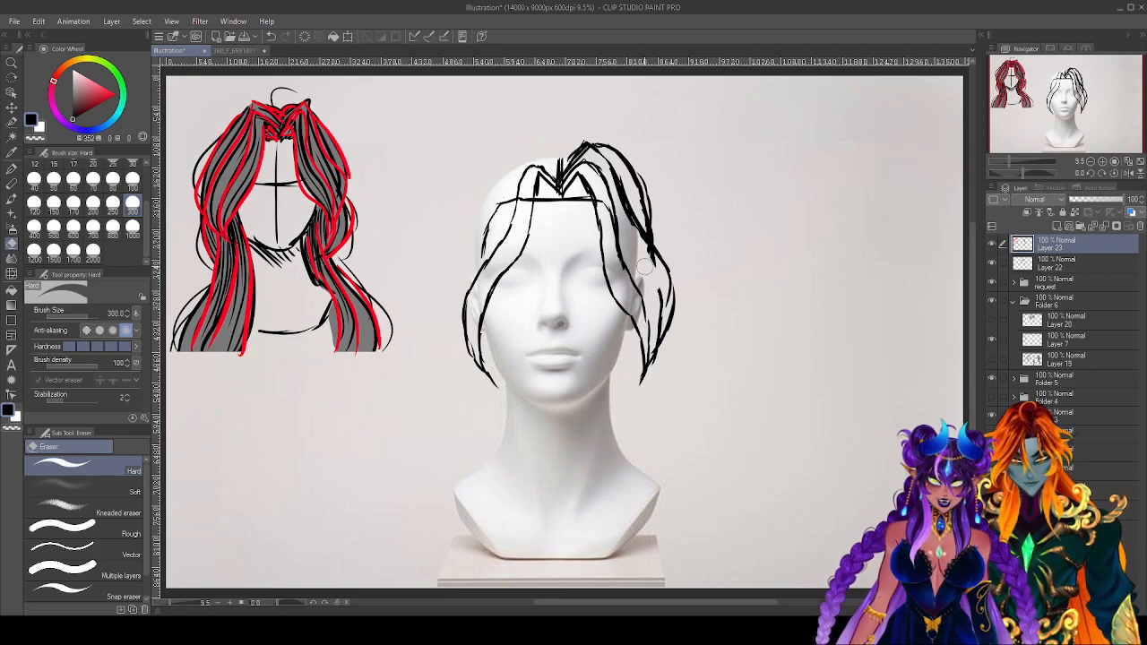
key(p)
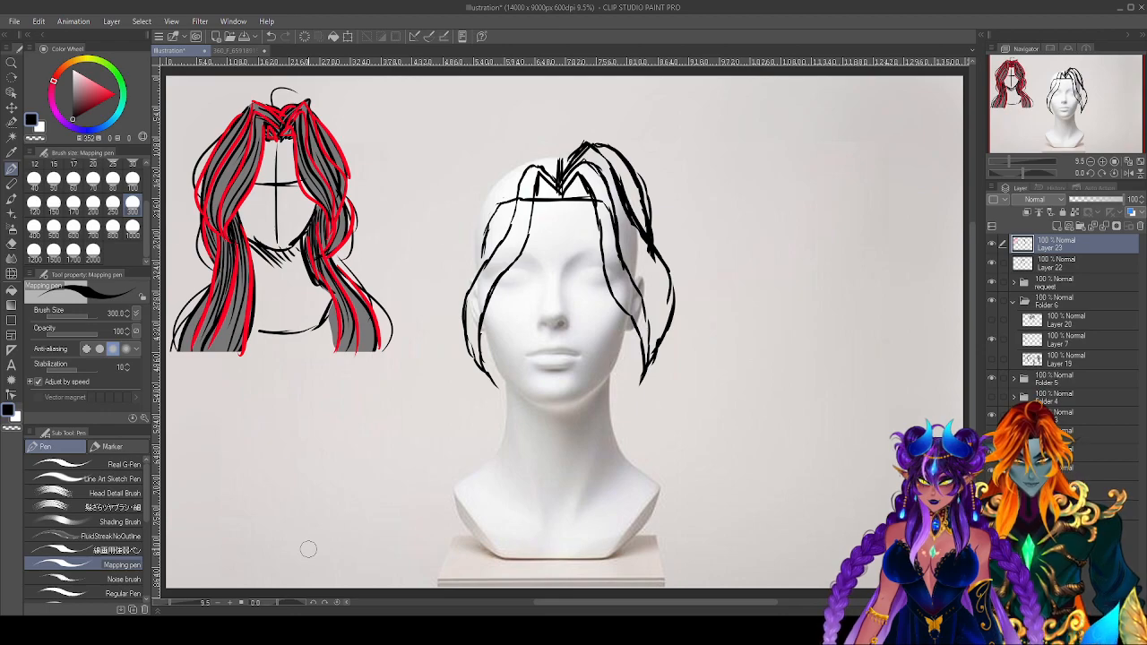
Circle in red the area outside the mannequin's right ear and the matching spot on the reference drawing, undo both circles, and return to black.
click(115, 94)
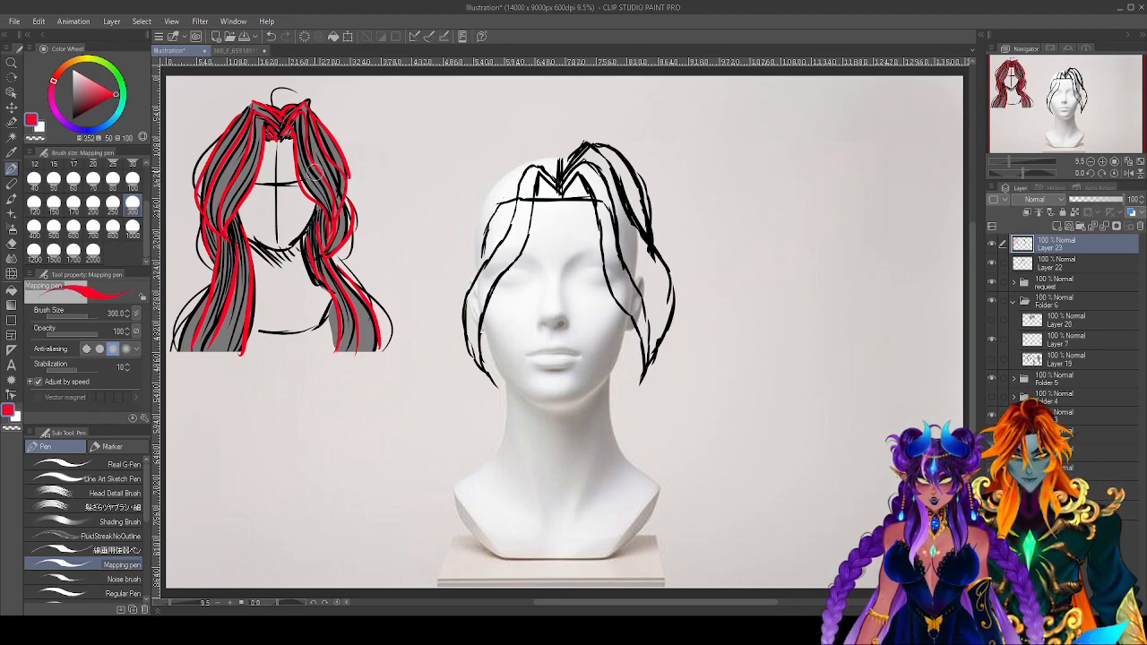
mouse_move(710, 237)
mouse_down()
mouse_move(704, 251)
mouse_move(716, 254)
mouse_up()
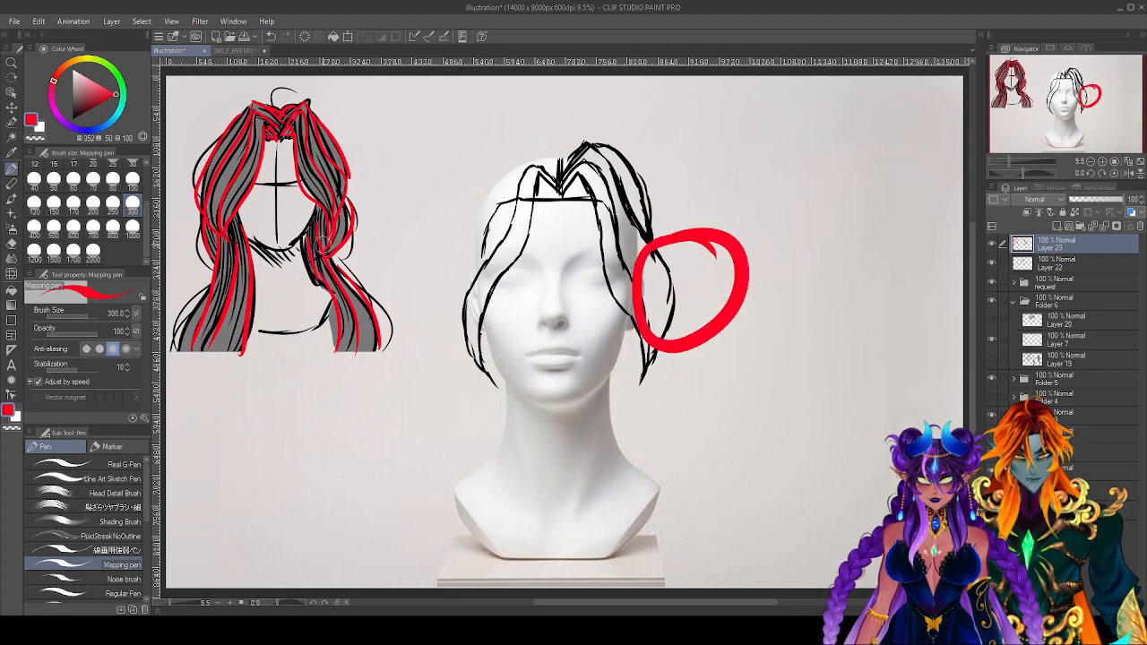
drag(353, 146, 362, 154)
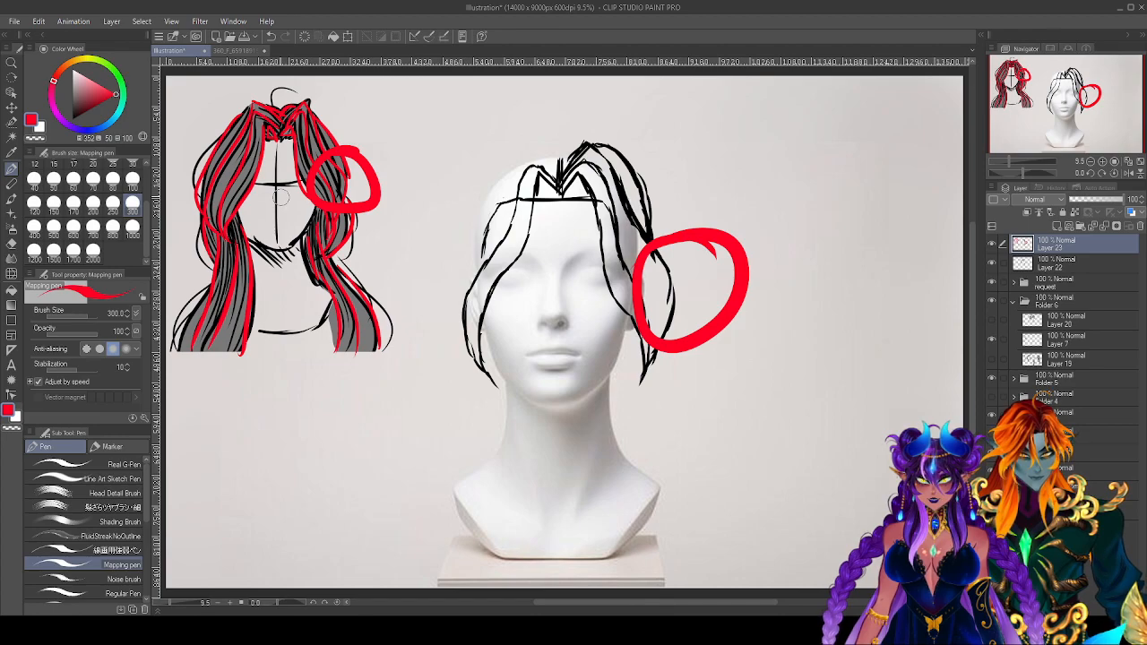
key(ctrl+z)
key(ctrl+z)
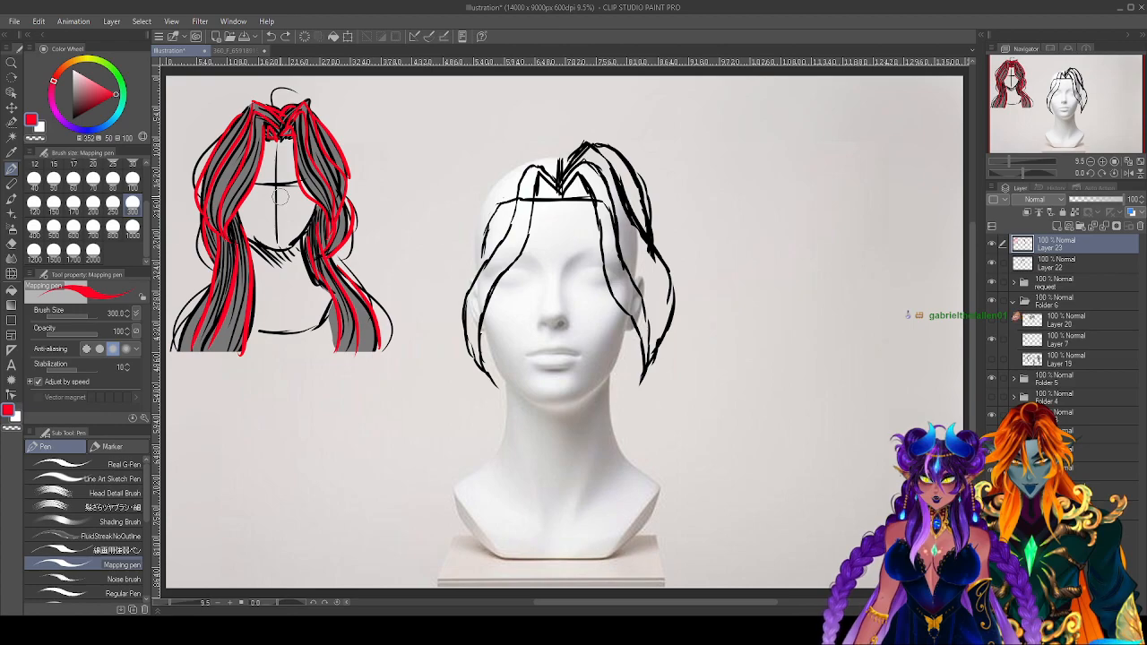
alt+click(279, 196)
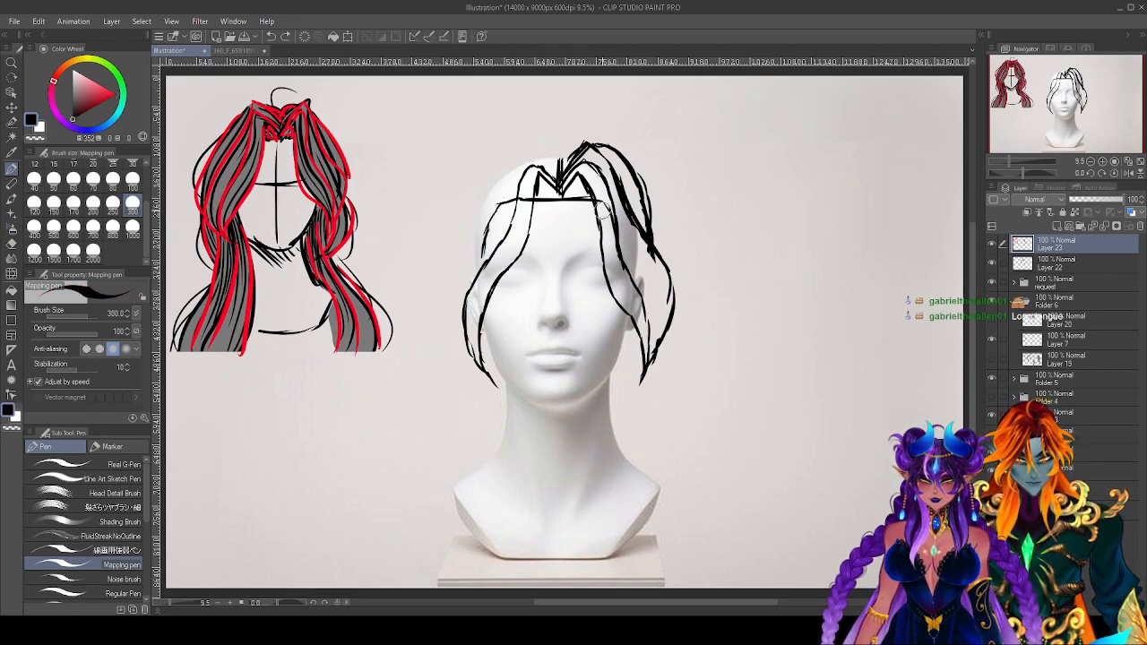
With the Mapping pen at size 300, draw a thick outer edge on the right front strand from the temple down to the tip.
mouse_move(602, 210)
mouse_down()
mouse_move(651, 286)
mouse_move(634, 265)
mouse_move(652, 358)
mouse_up()
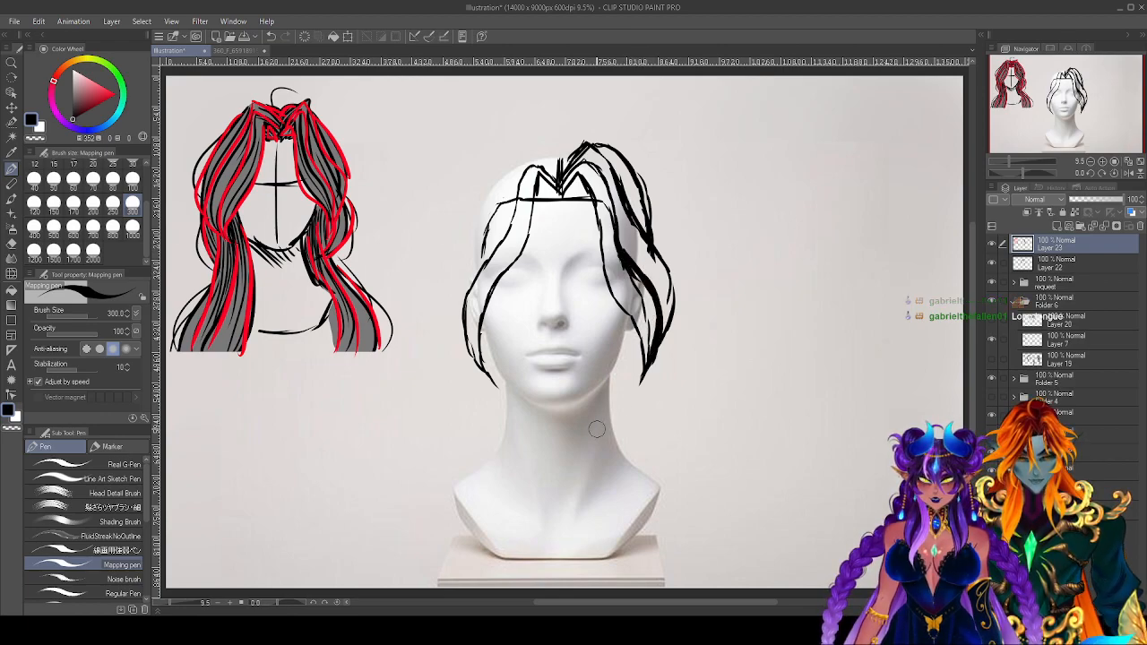
key(e)
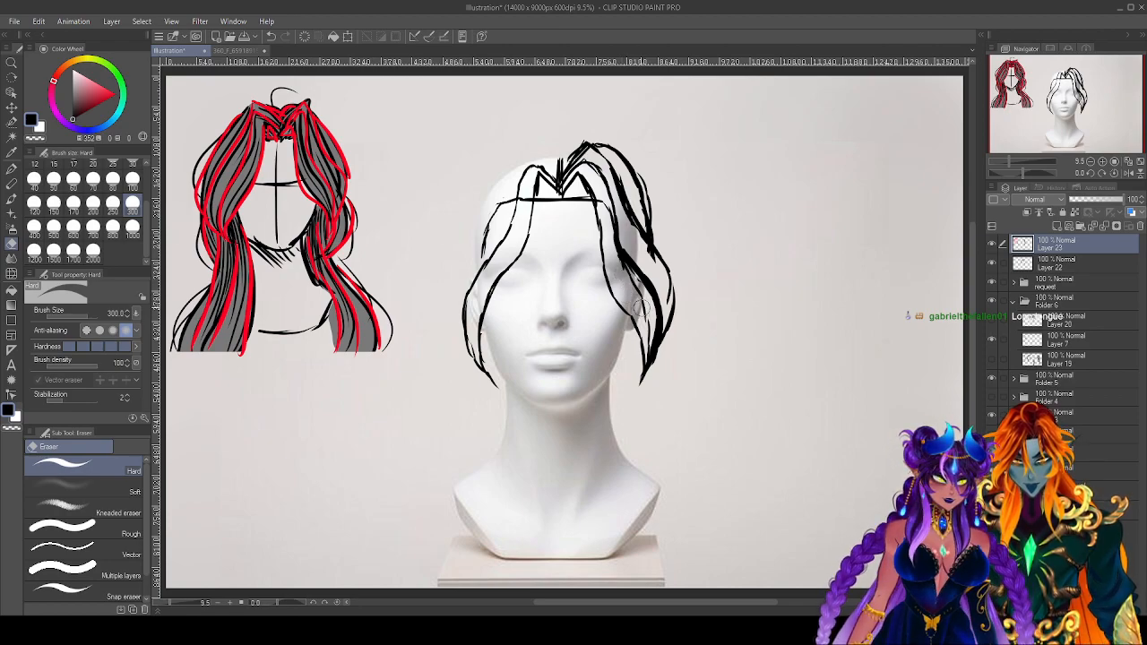
key(p)
key(e)
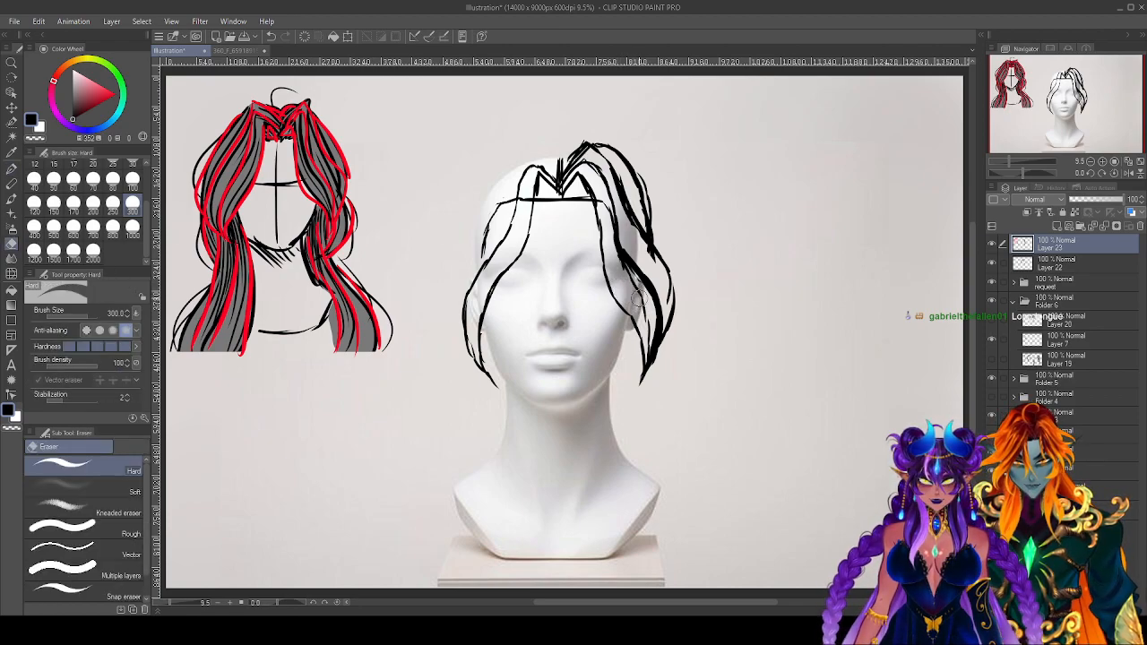
key(p)
key(ctrl+z)
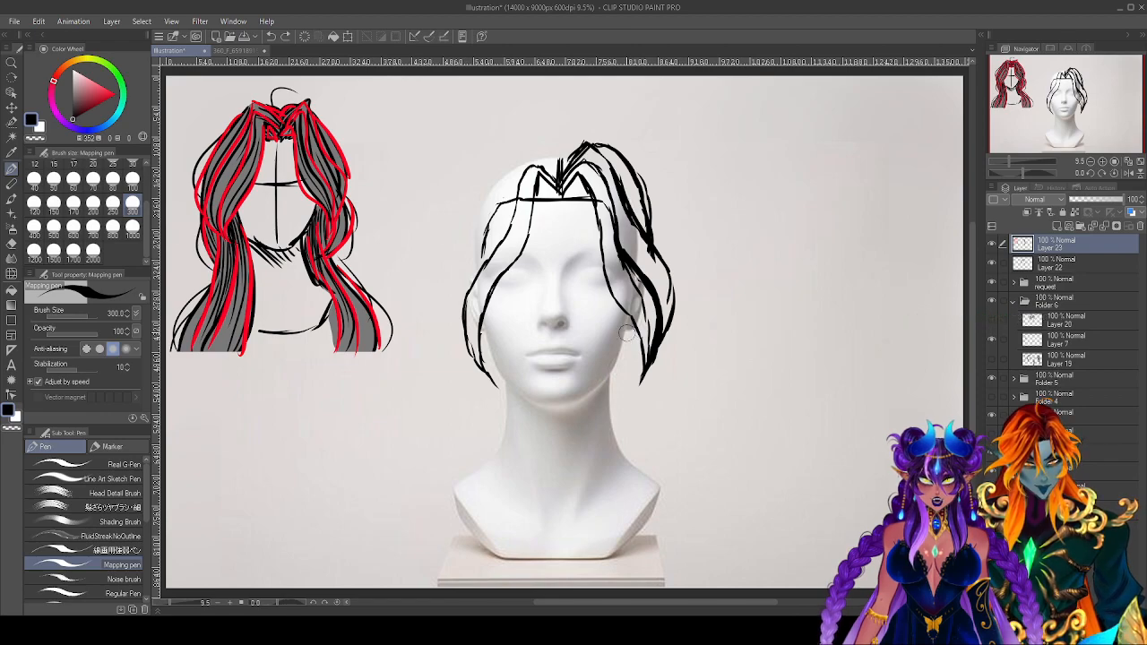
On Layer 22, erase the old overlapping line inside the right front strand beside the ear.
key(alt+bracketleft)
key(e)
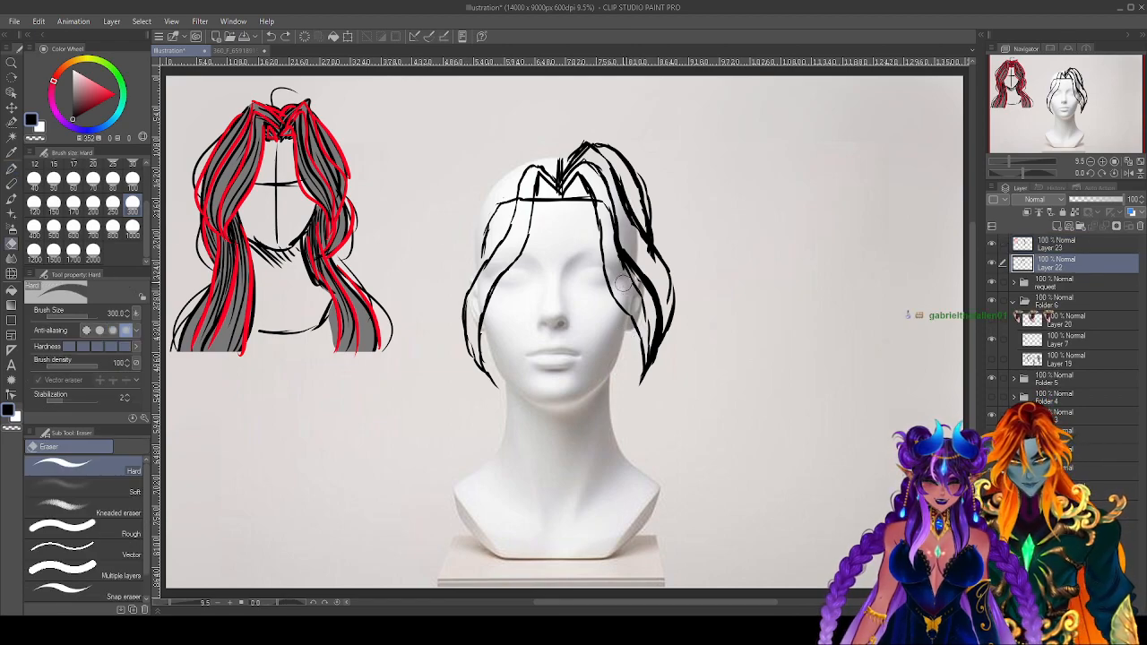
key(p)
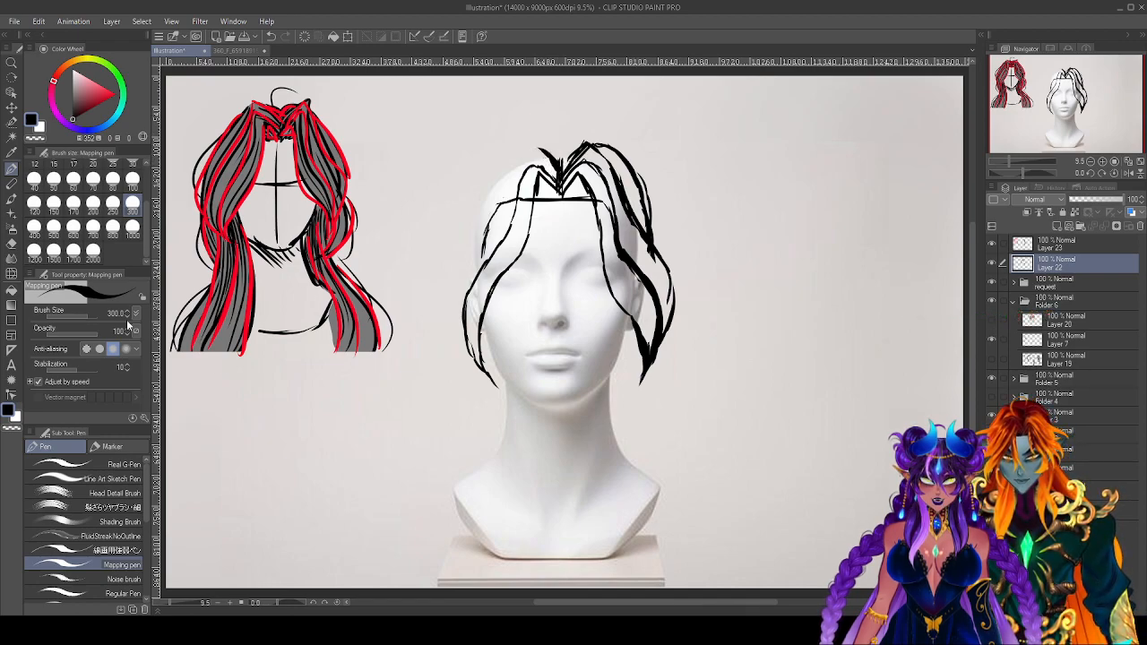
Undo the thick strokes beside the parting and, with the pen at size 120, draw a second left strand from the parting down outside the ear.
key(ctrl+z)
key(ctrl+z)
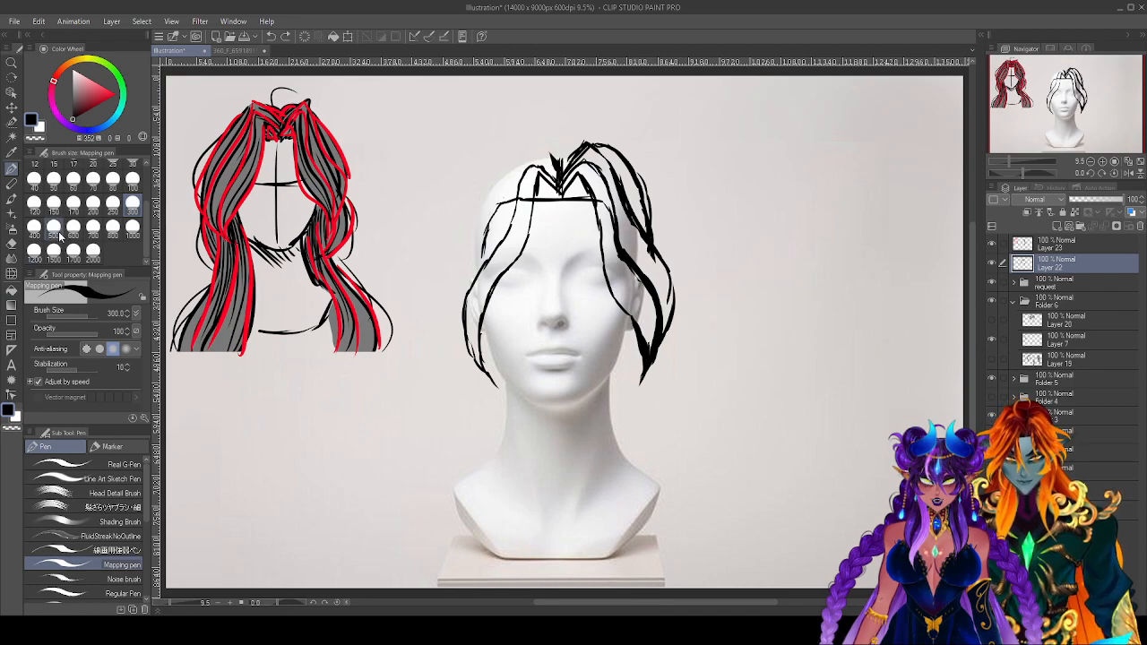
click(35, 203)
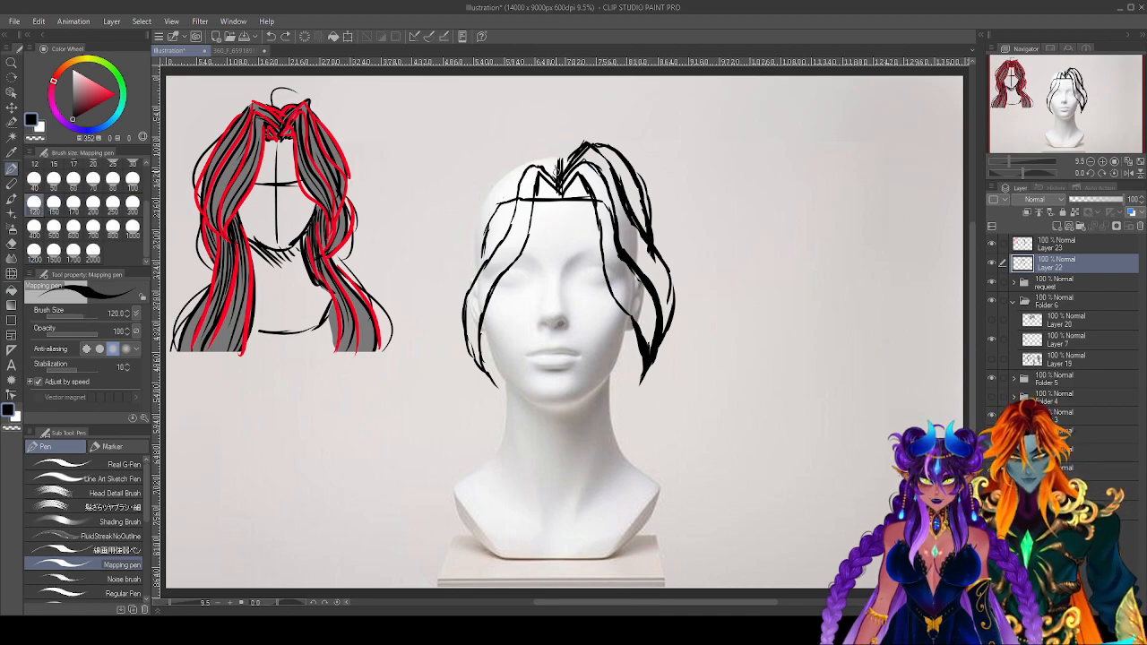
mouse_move(556, 172)
mouse_down()
mouse_move(547, 146)
mouse_move(521, 139)
mouse_up()
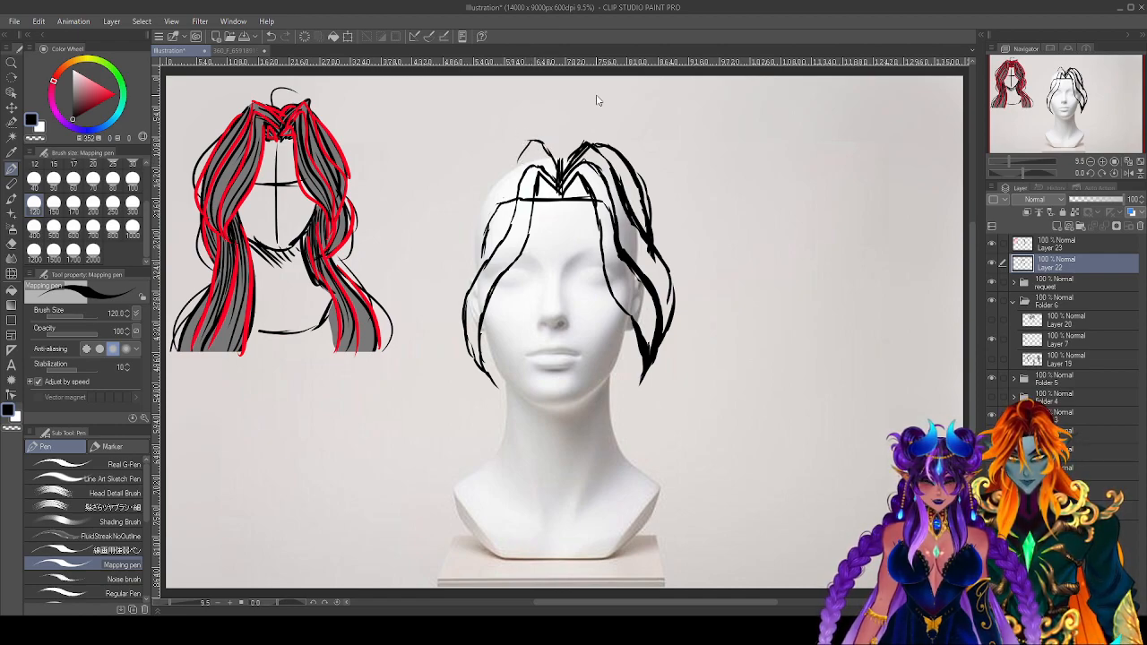
key(ctrl+z)
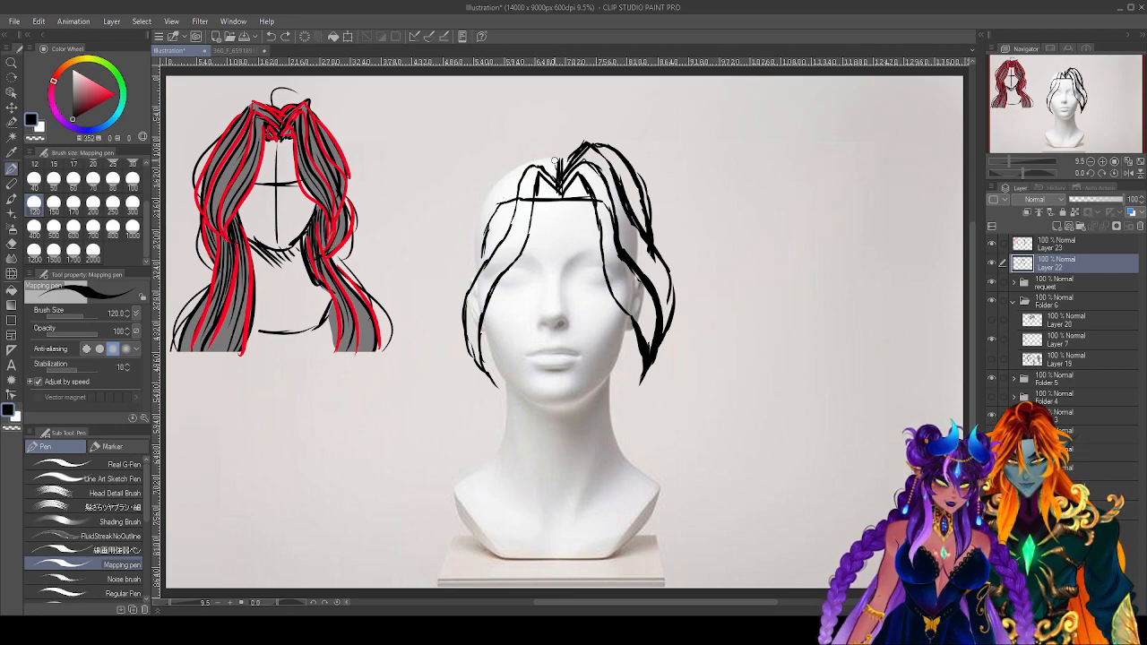
mouse_move(554, 176)
mouse_down()
mouse_move(548, 152)
mouse_move(530, 148)
mouse_move(454, 283)
mouse_move(452, 326)
mouse_move(475, 358)
mouse_up()
mouse_move(455, 289)
mouse_down()
mouse_move(451, 313)
mouse_move(505, 168)
mouse_move(542, 146)
mouse_move(544, 159)
mouse_up()
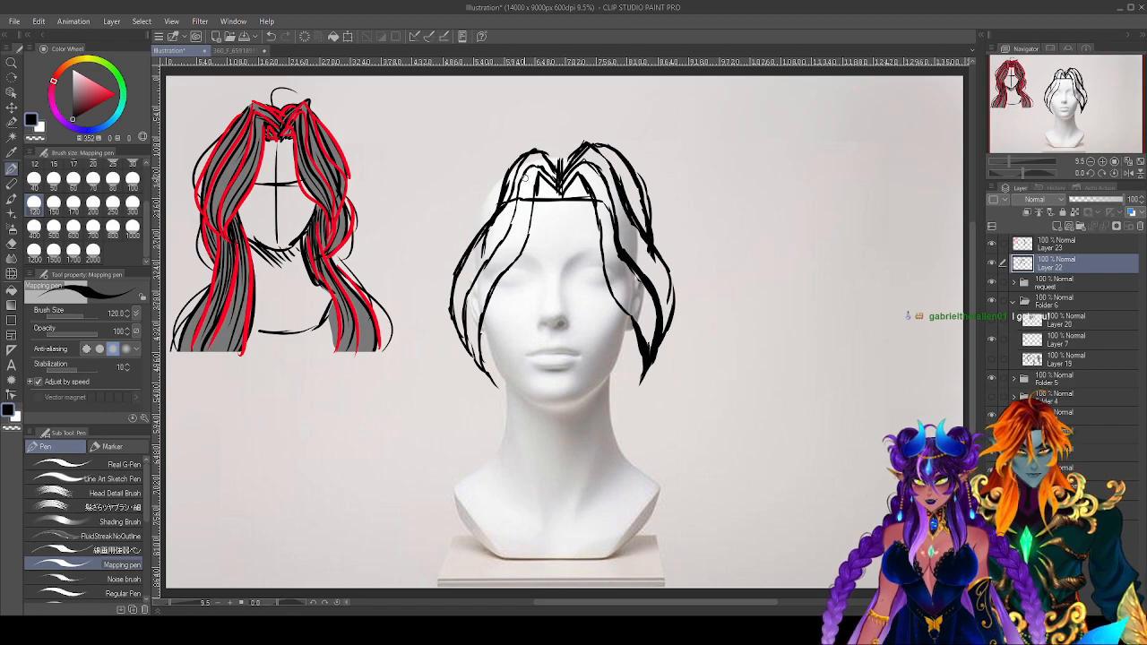
Erase the hairline's left end inside the left strand, and draw a wider outline from the top of the head down past the left ear.
key(e)
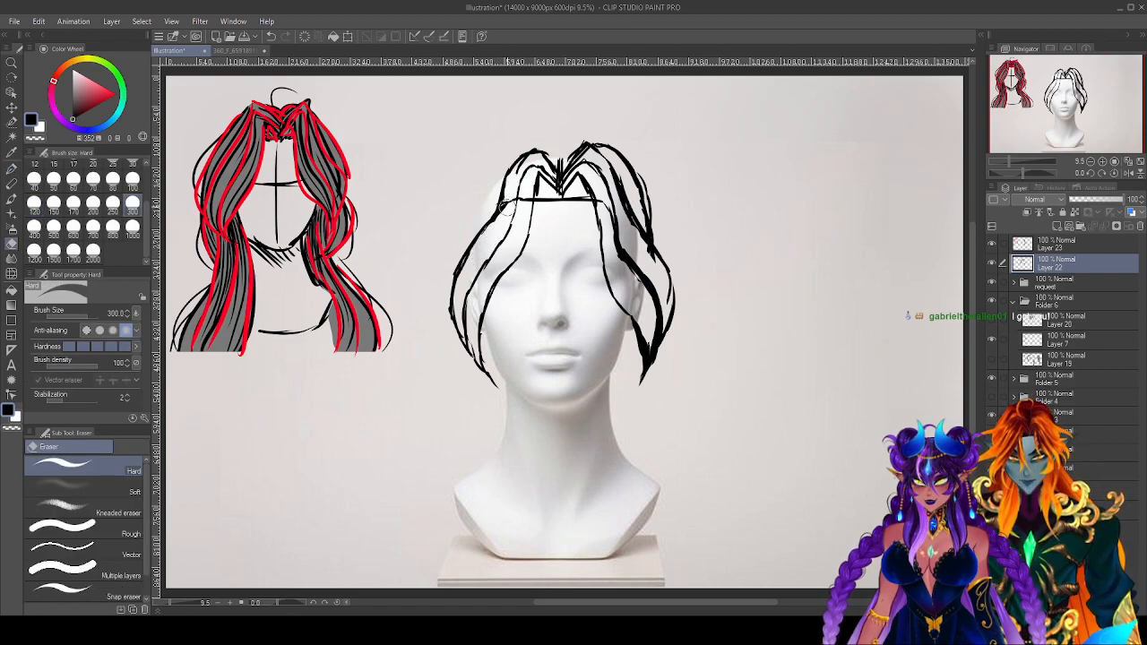
key(p)
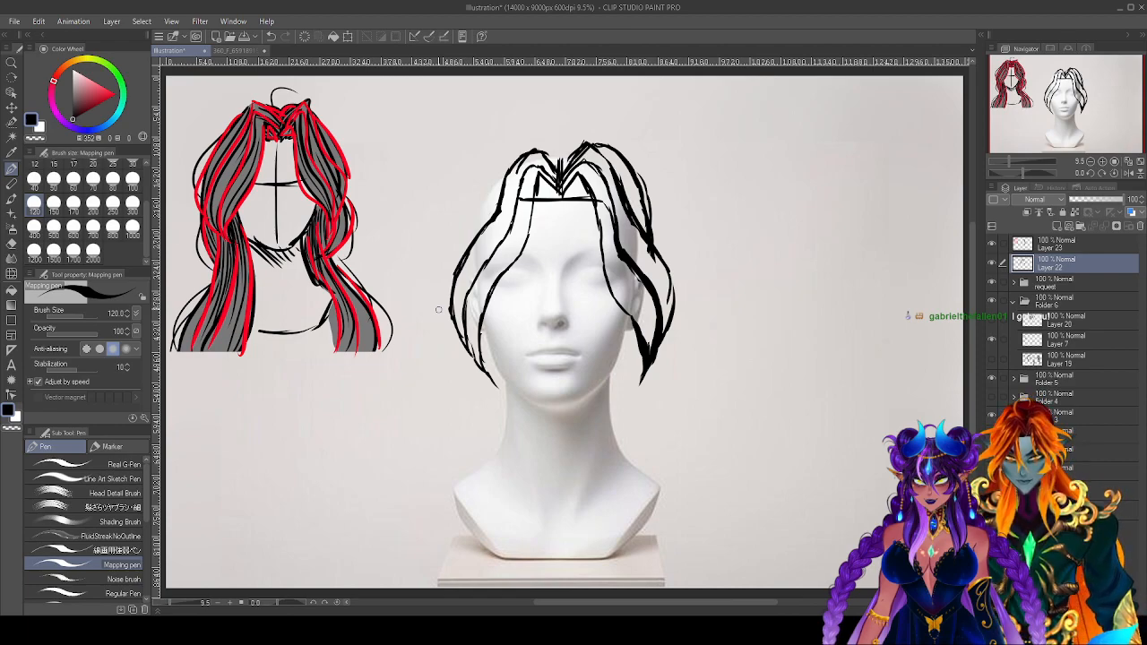
mouse_move(524, 152)
mouse_down()
mouse_move(462, 224)
mouse_move(449, 295)
mouse_move(458, 231)
mouse_move(514, 163)
mouse_up()
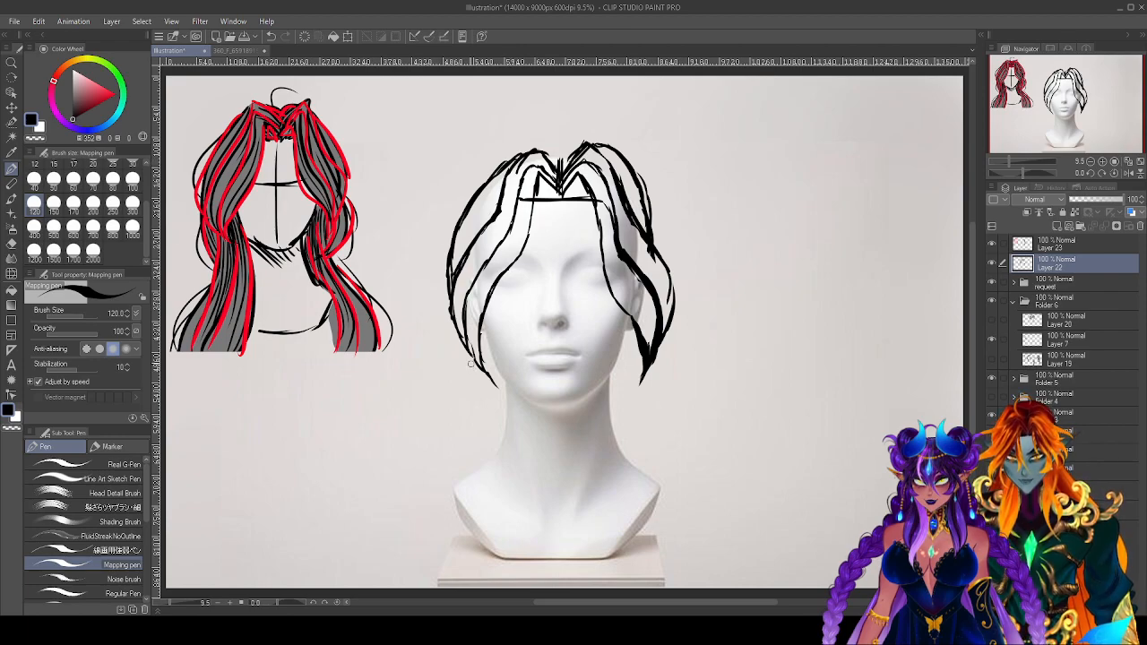
Draw a long line from the left front strand's tip down beside the neck, sweeping outward past the shoulder to the canvas bottom.
mouse_move(473, 365)
mouse_down()
mouse_move(478, 430)
mouse_move(455, 514)
mouse_up()
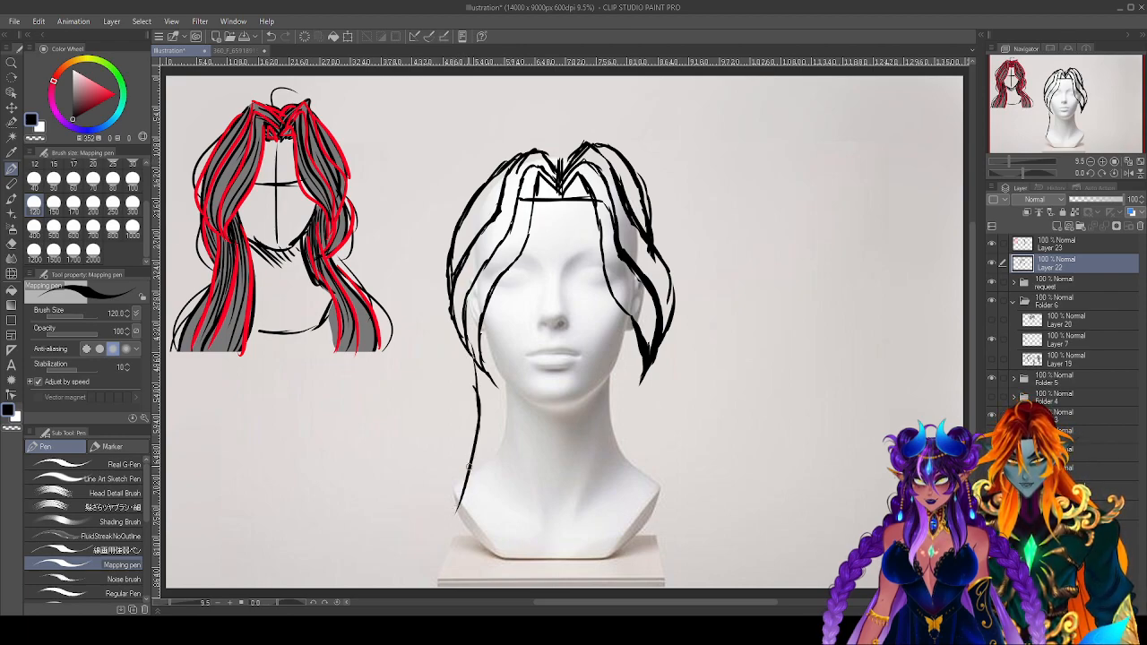
drag(468, 466, 424, 588)
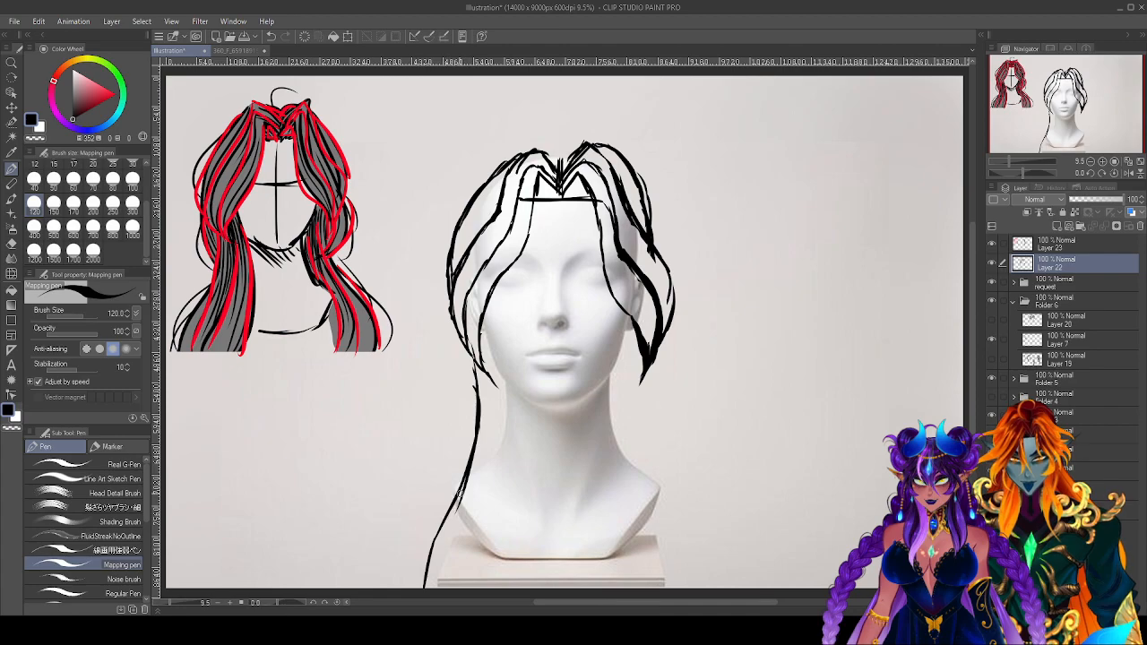
drag(458, 493, 420, 615)
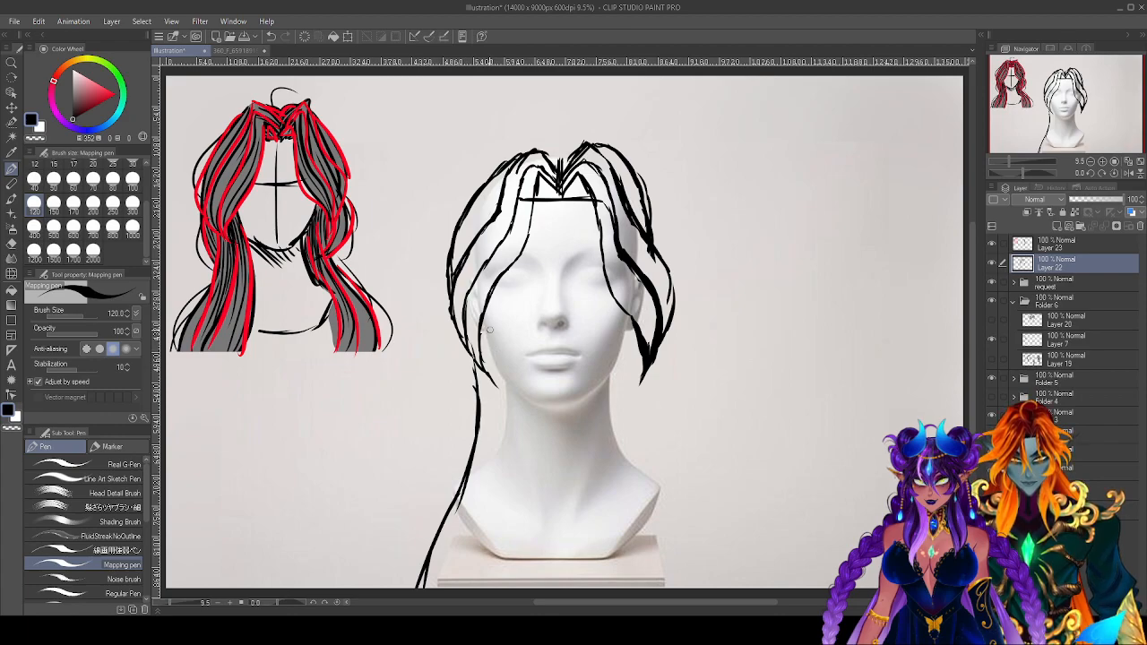
Draw the left lock's inner edge from the cheek down the neck to the canvas bottom, and add its outer edges below the ear.
mouse_move(485, 320)
mouse_down()
mouse_move(507, 419)
mouse_move(489, 602)
mouse_up()
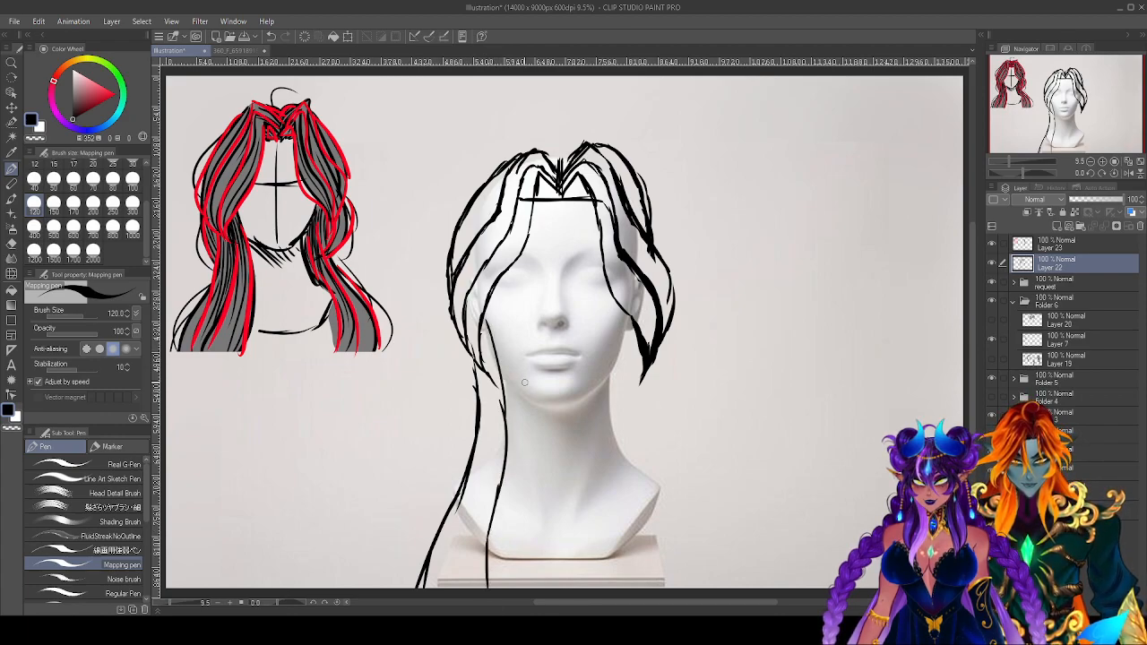
mouse_move(490, 321)
mouse_down()
mouse_move(504, 410)
mouse_move(484, 589)
mouse_up()
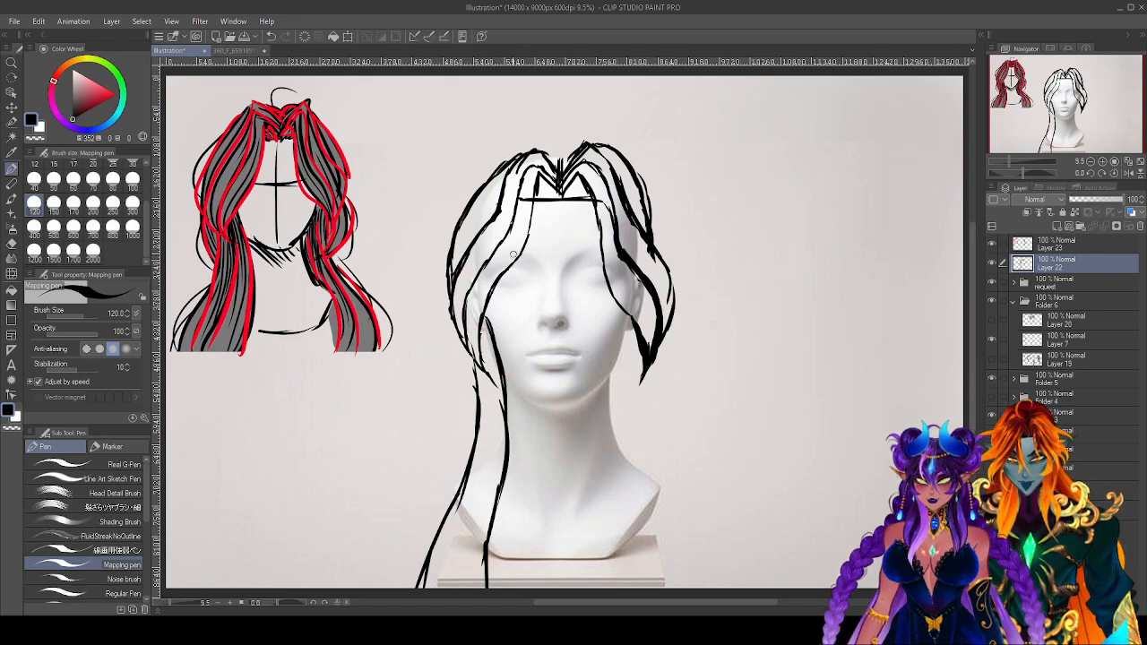
mouse_move(465, 348)
mouse_down()
mouse_move(418, 520)
mouse_move(420, 504)
mouse_move(415, 594)
mouse_move(419, 511)
mouse_move(460, 350)
mouse_move(412, 588)
mouse_up()
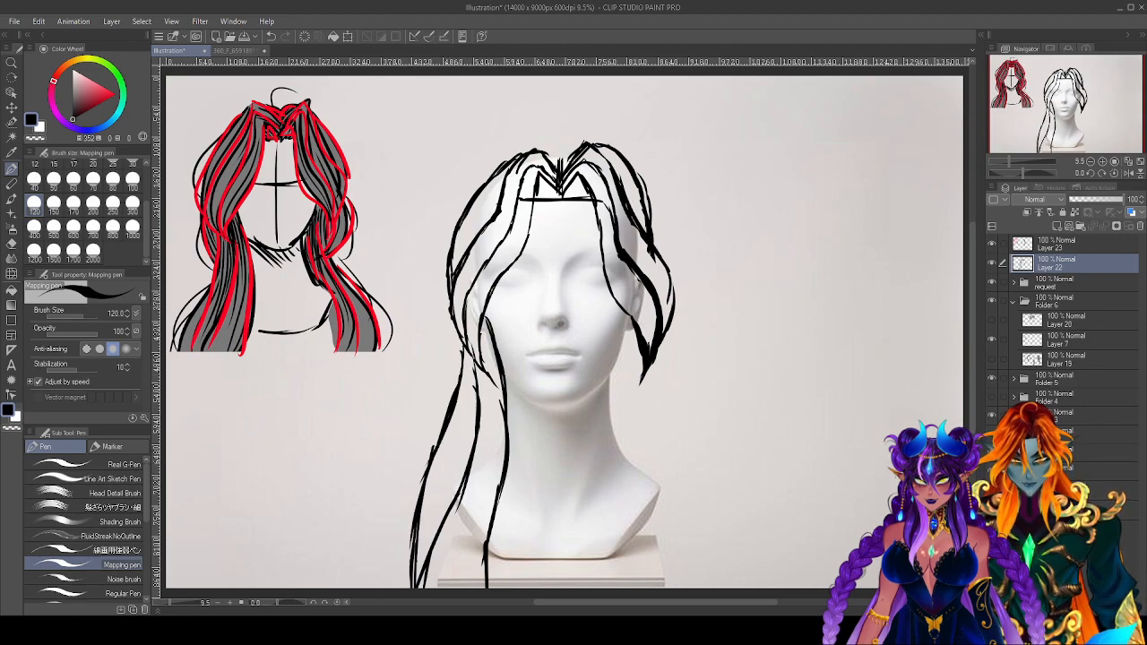
drag(452, 312, 439, 439)
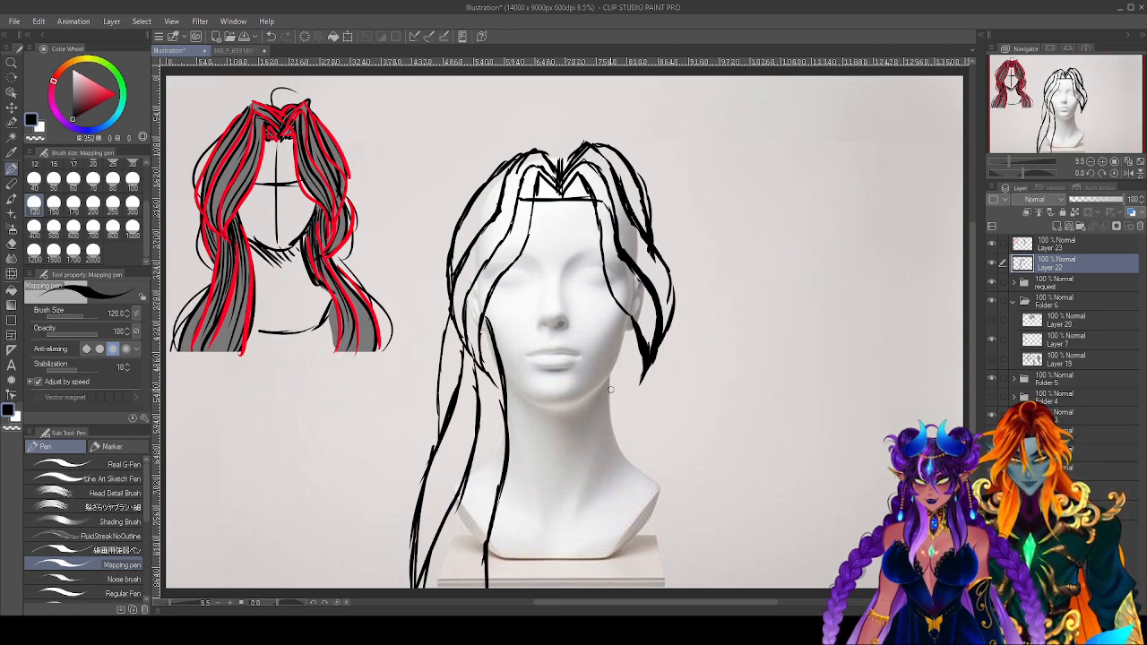
Draw the right lock's inner edge from the jaw down over the shoulder to the canvas bottom, and a short outer curve below the ear strand.
mouse_move(615, 365)
mouse_down()
mouse_move(619, 439)
mouse_move(649, 543)
mouse_move(645, 512)
mouse_move(649, 587)
mouse_up()
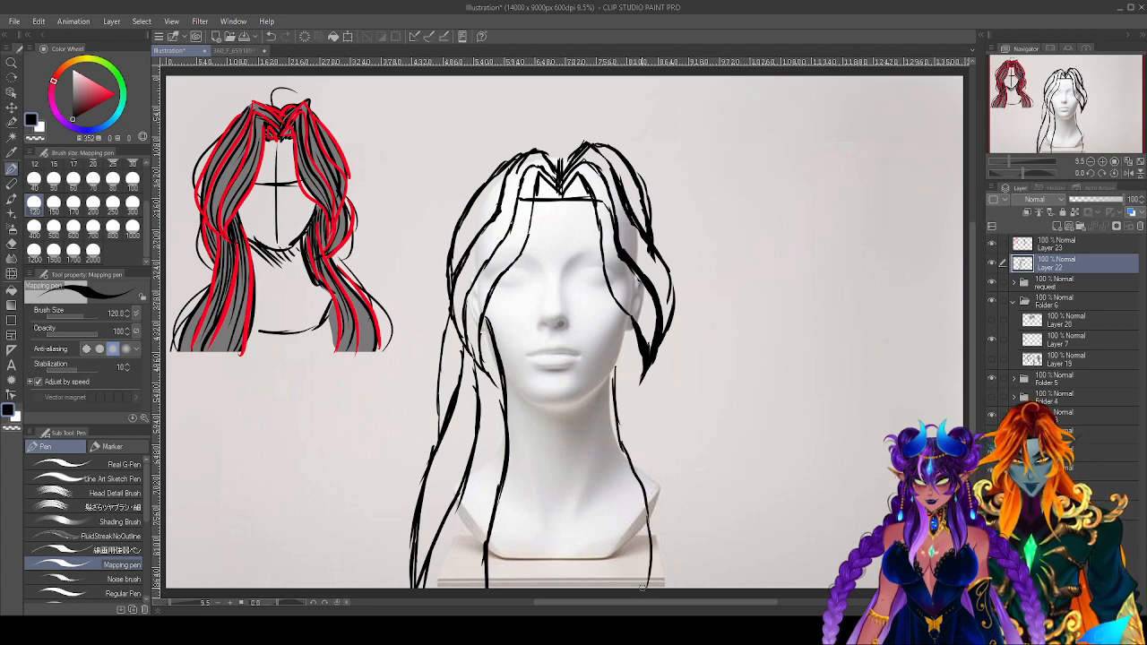
mouse_move(619, 359)
mouse_down()
mouse_move(619, 435)
mouse_move(658, 542)
mouse_move(647, 504)
mouse_move(645, 587)
mouse_up()
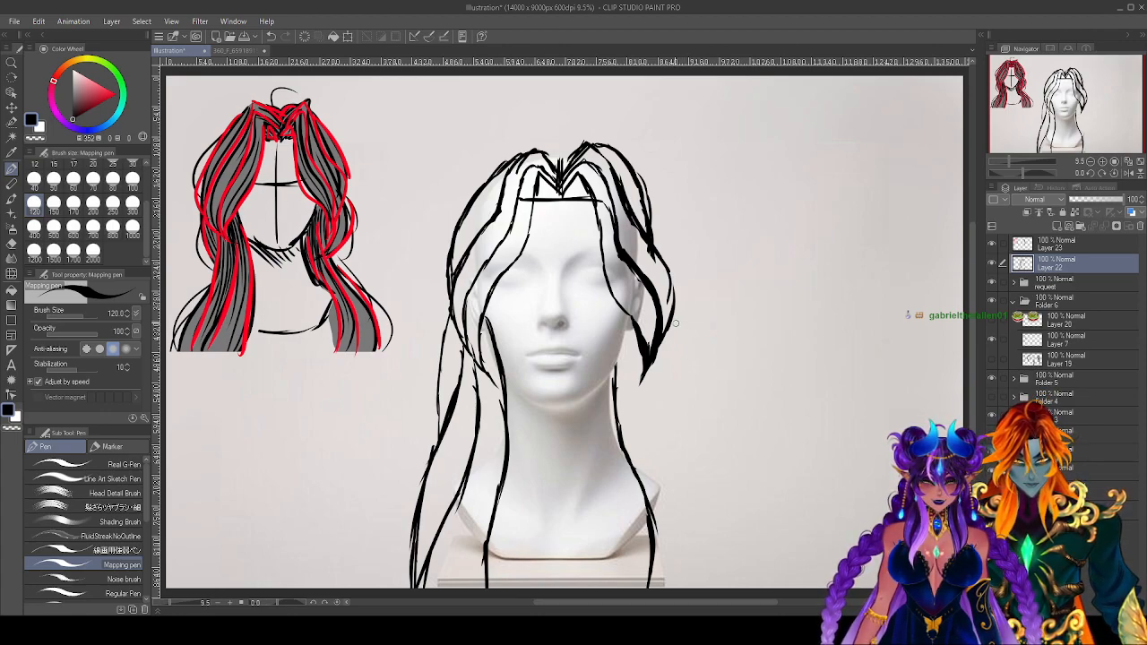
mouse_move(675, 314)
mouse_down()
mouse_move(672, 350)
mouse_move(674, 327)
mouse_move(643, 412)
mouse_move(653, 403)
mouse_move(645, 367)
mouse_move(631, 428)
mouse_up()
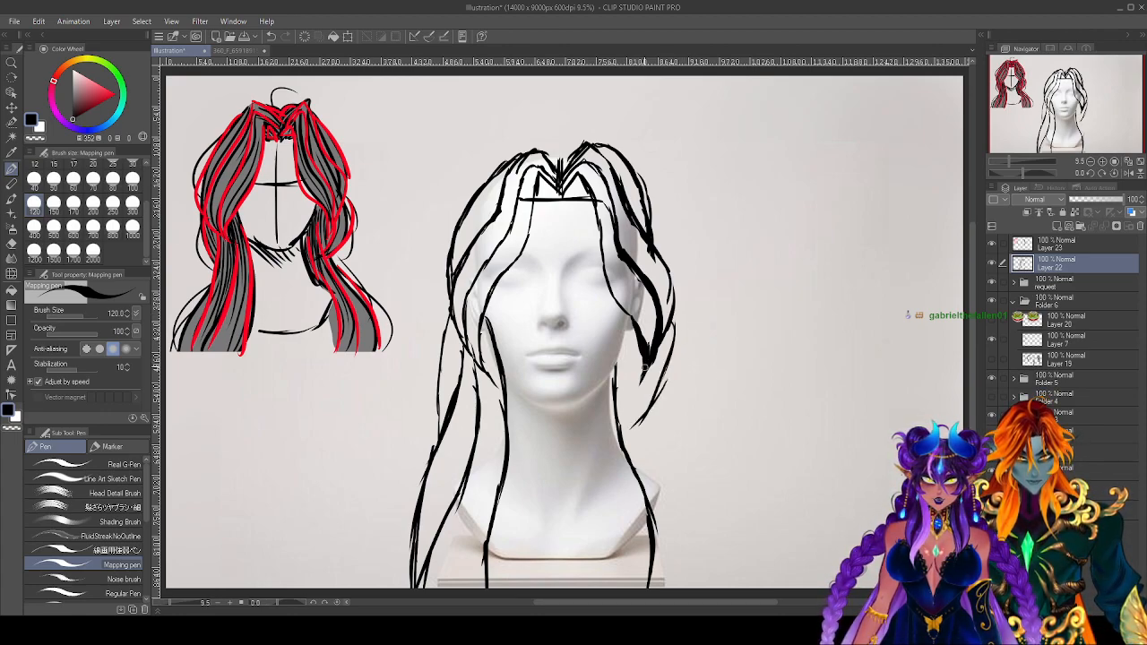
Extend the right strand's lower edges from beside the cheek to a pointed tip at the neck, and rework the line below the jaw.
drag(645, 376, 605, 455)
mouse_move(649, 407)
mouse_down()
mouse_move(611, 453)
mouse_move(628, 441)
mouse_up()
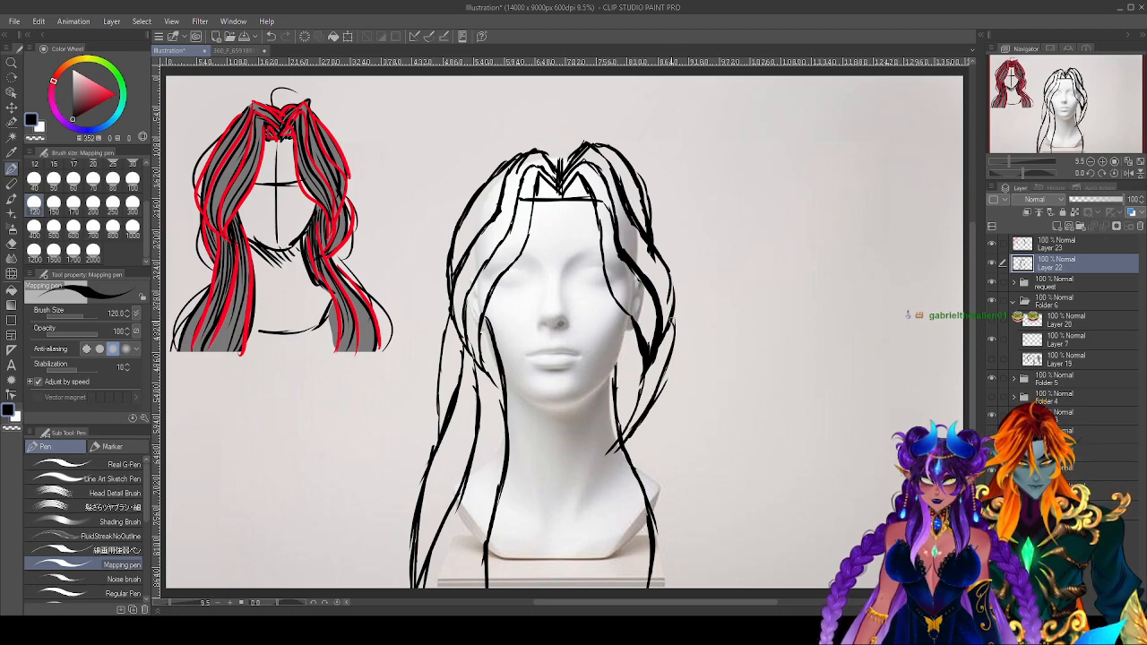
mouse_move(674, 319)
mouse_down()
mouse_move(663, 387)
mouse_move(605, 461)
mouse_up()
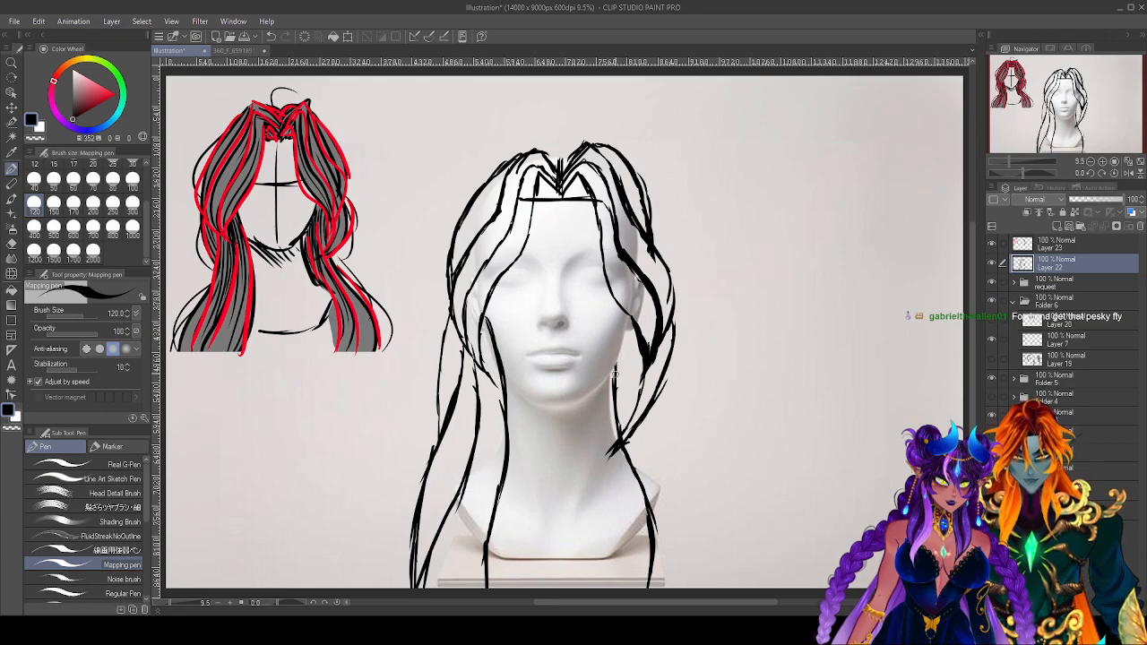
drag(615, 363, 617, 386)
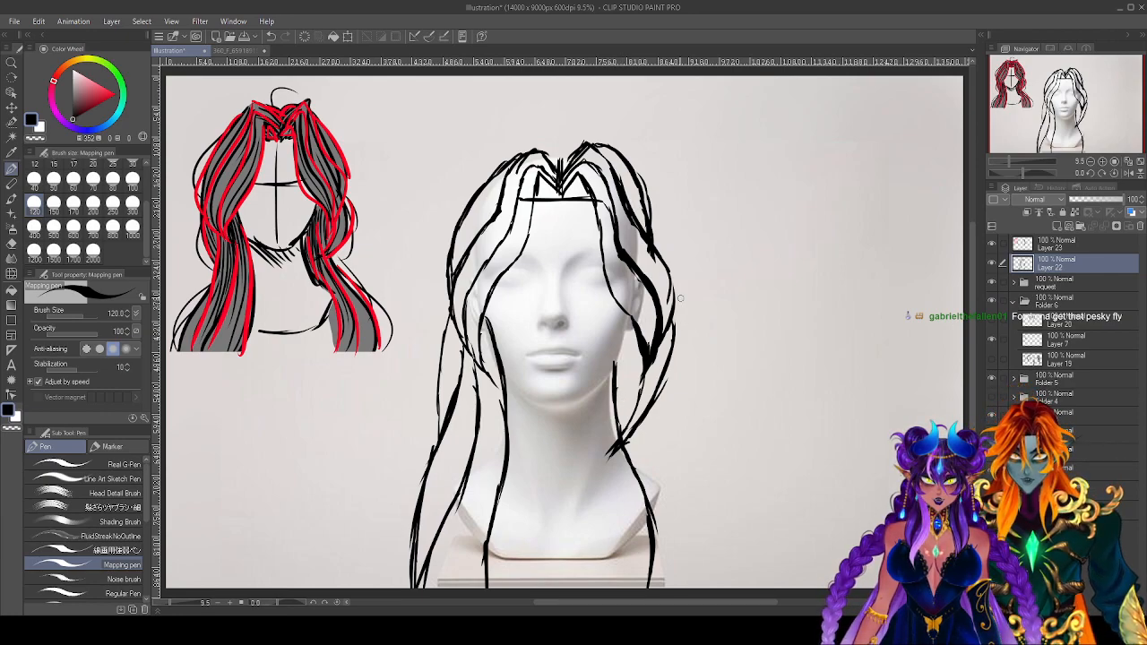
Draw the right lock's outer strands from the cheek and strand tip outward over the shoulder to the canvas bottom.
mouse_move(631, 328)
mouse_down()
mouse_move(631, 402)
mouse_move(664, 475)
mouse_move(674, 587)
mouse_up()
mouse_move(640, 427)
mouse_down()
mouse_move(681, 546)
mouse_move(676, 525)
mouse_move(675, 578)
mouse_up()
mouse_move(632, 326)
mouse_down()
mouse_move(635, 404)
mouse_move(627, 357)
mouse_up()
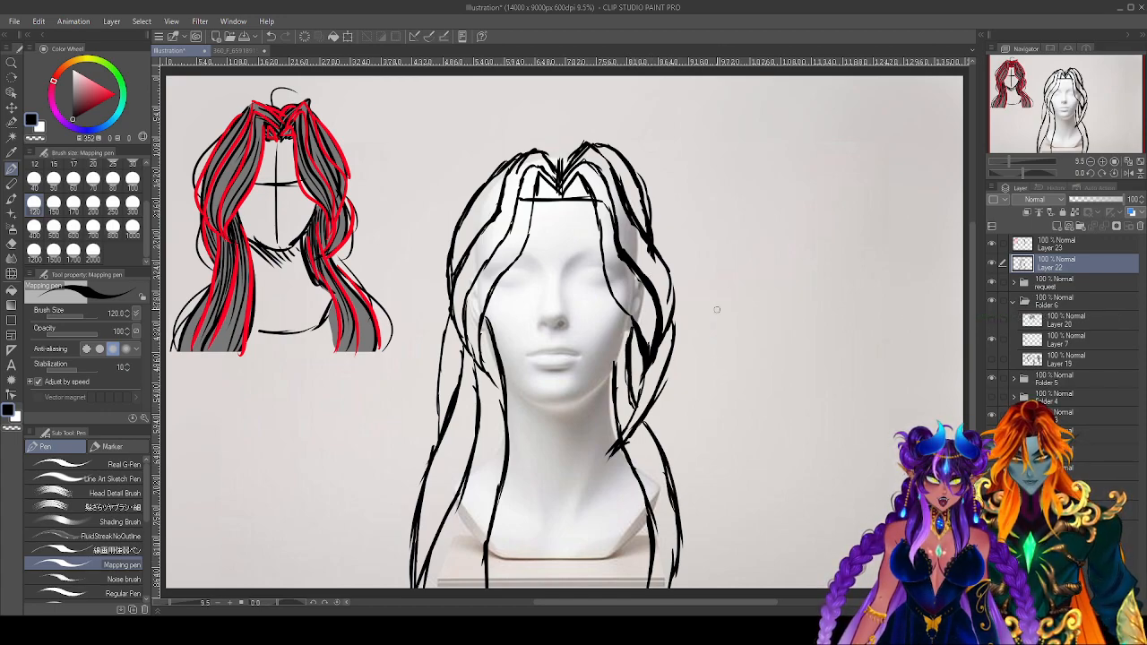
mouse_move(645, 425)
mouse_down()
mouse_move(704, 495)
mouse_move(710, 574)
mouse_up()
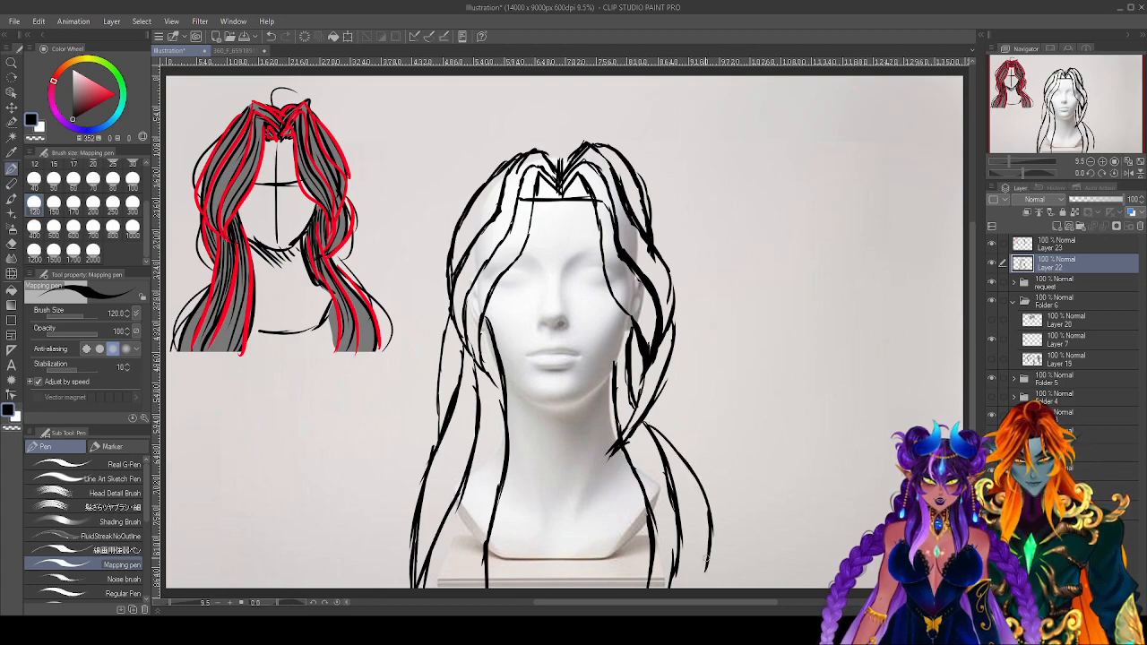
drag(647, 427, 703, 512)
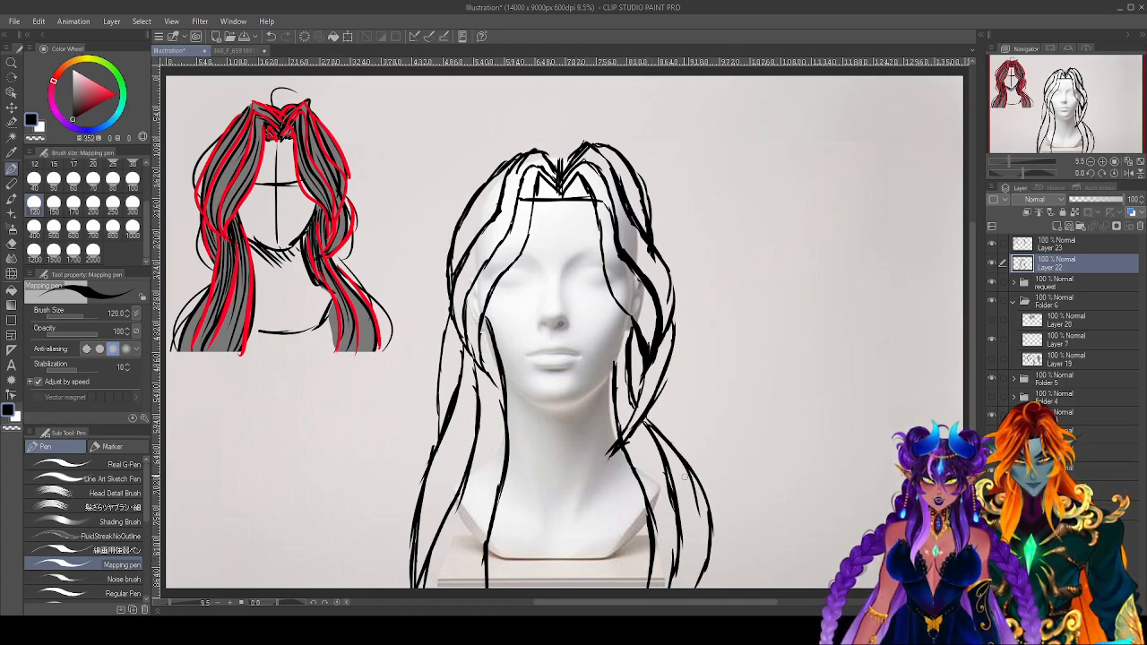
mouse_move(691, 467)
mouse_down()
mouse_move(708, 508)
mouse_move(705, 485)
mouse_move(699, 587)
mouse_up()
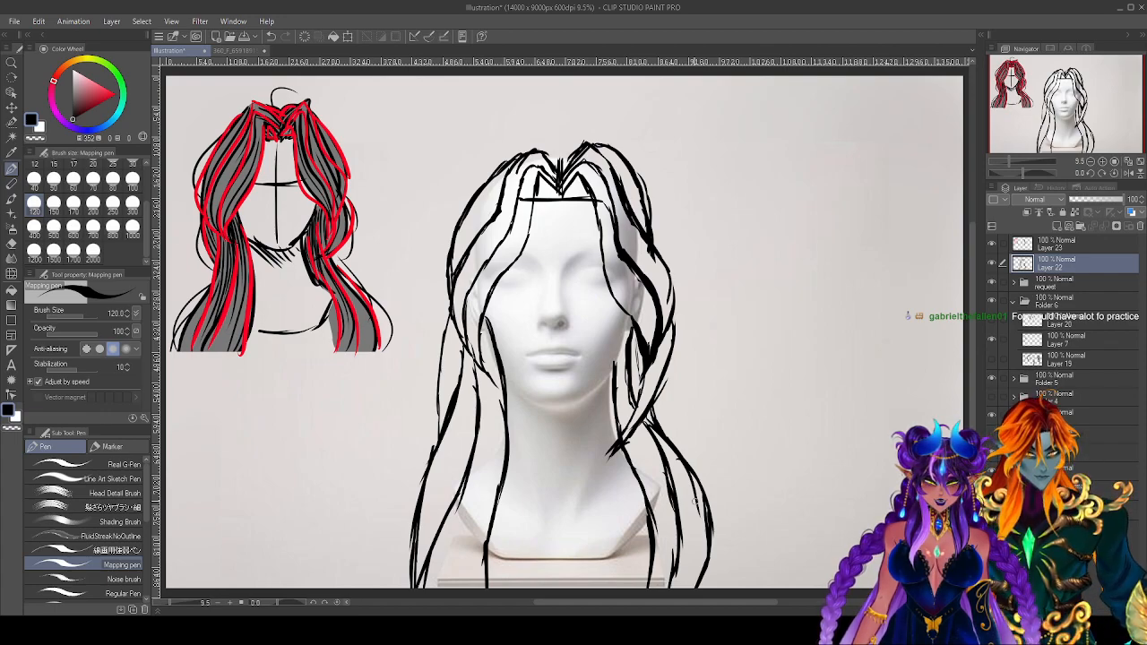
Touch up the right outer outline beside the temple on Layer 23.
key(e)
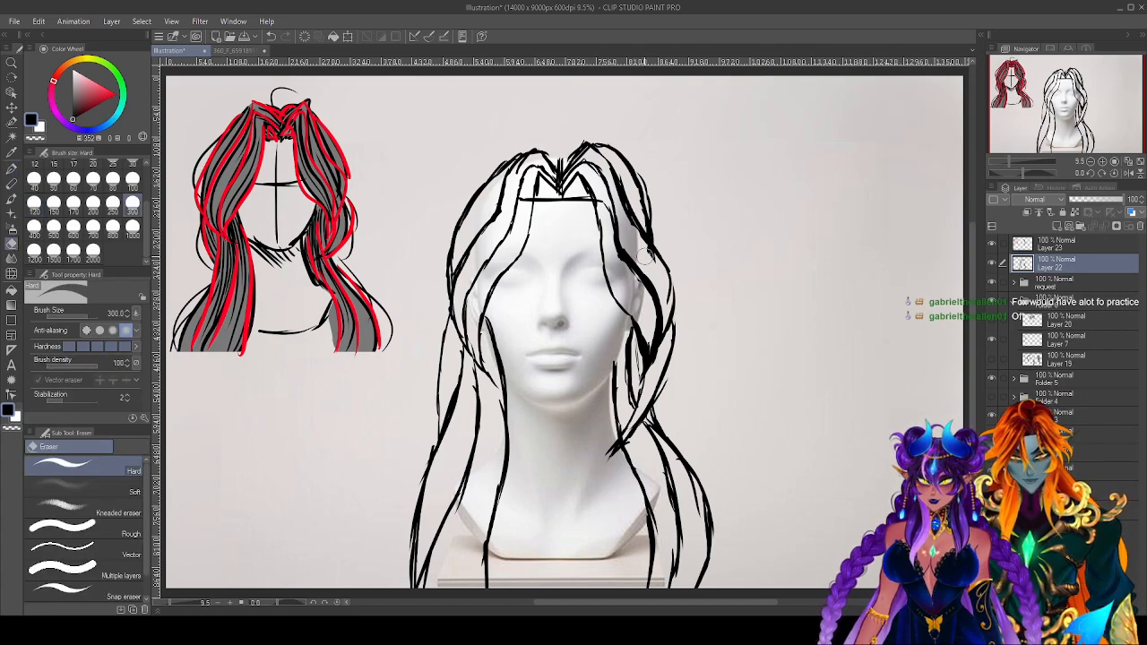
key(p)
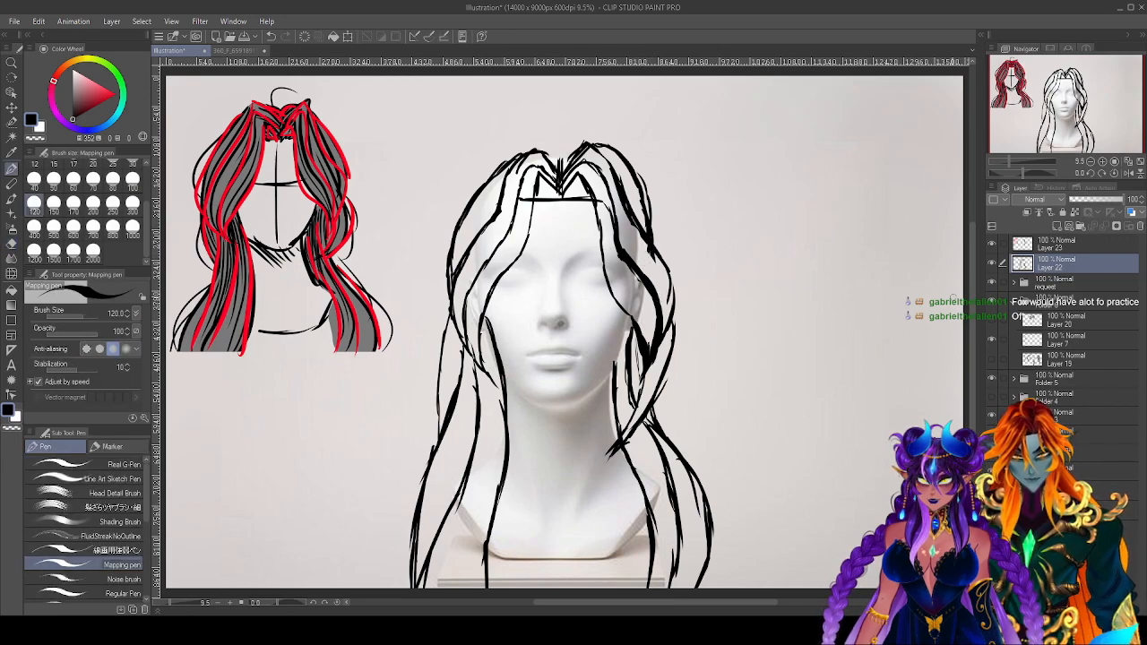
click(1056, 243)
key(e)
key(p)
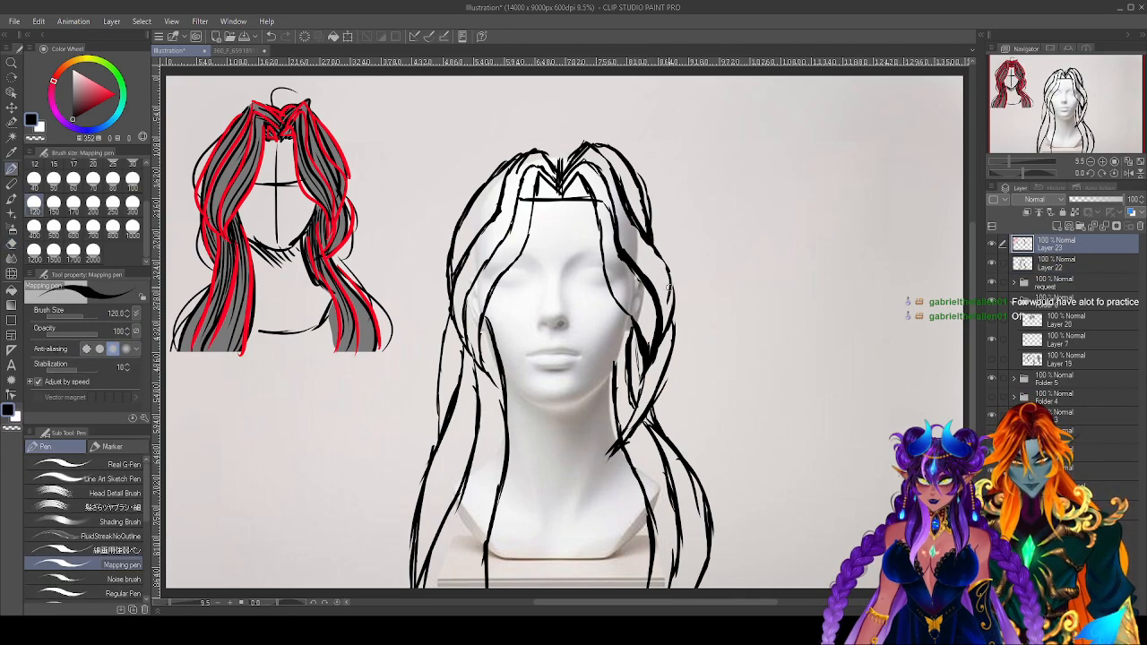
drag(645, 240, 666, 283)
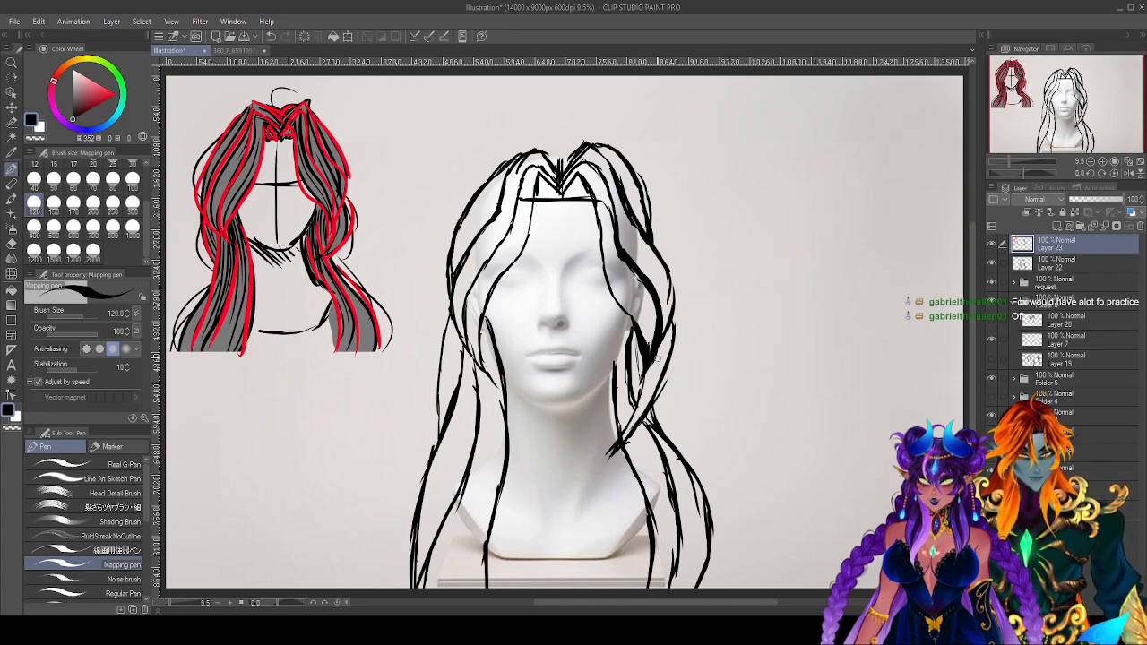
Erase the hairline's left part on Layer 22, and add short strokes at the crown around the parting.
click(1065, 267)
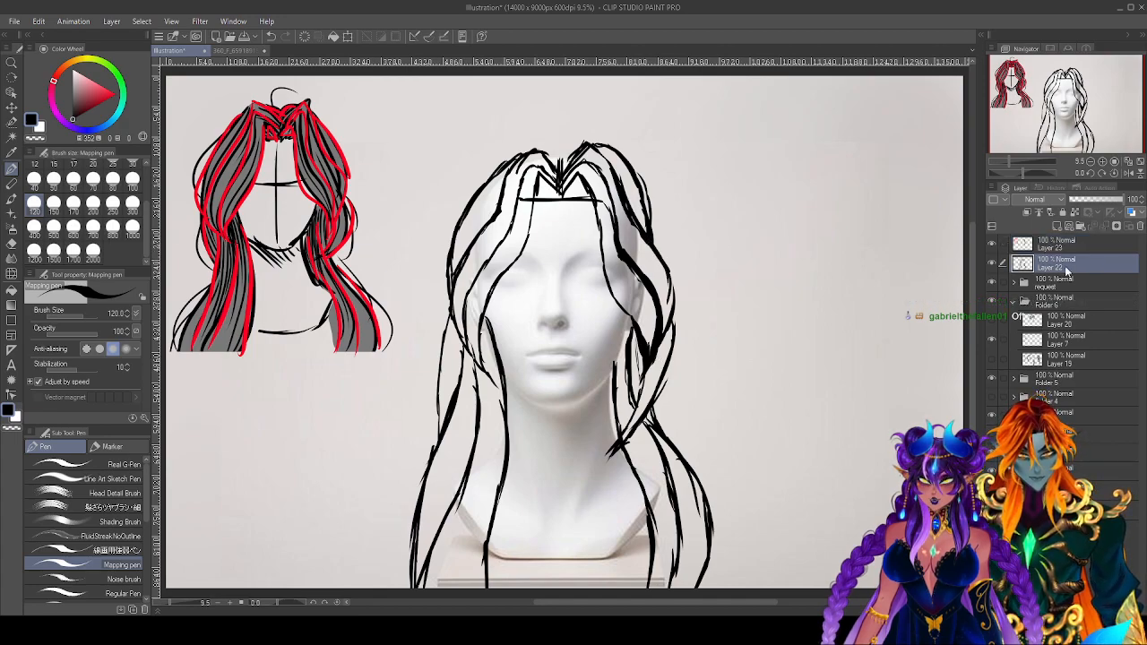
key(e)
drag(528, 199, 545, 199)
key(p)
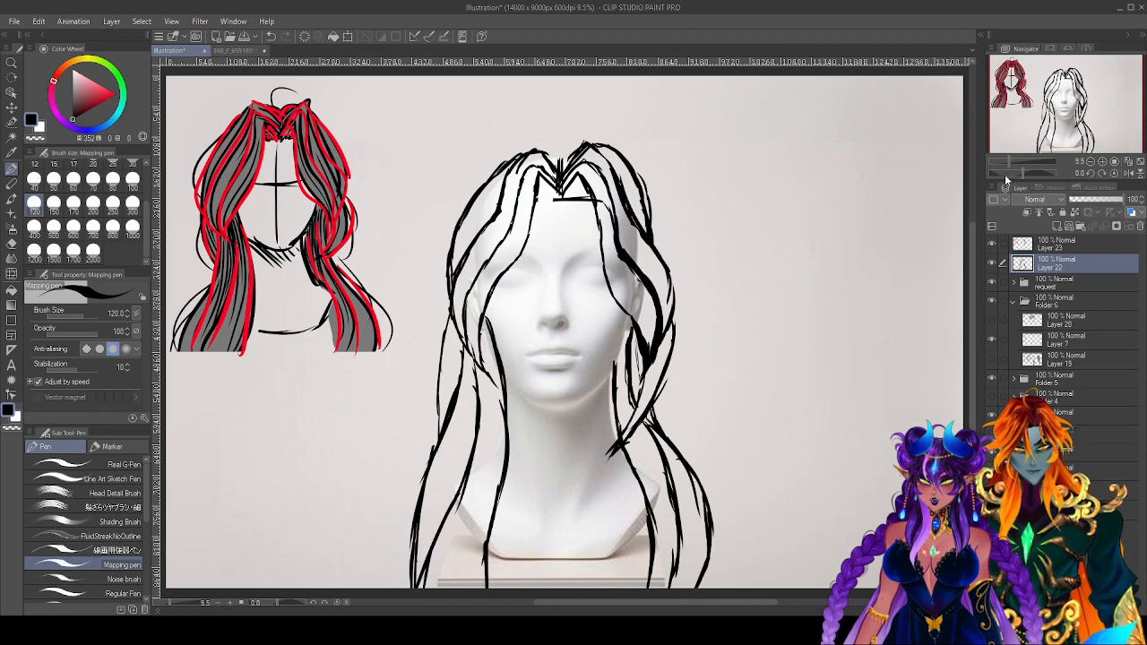
drag(1005, 174, 1010, 172)
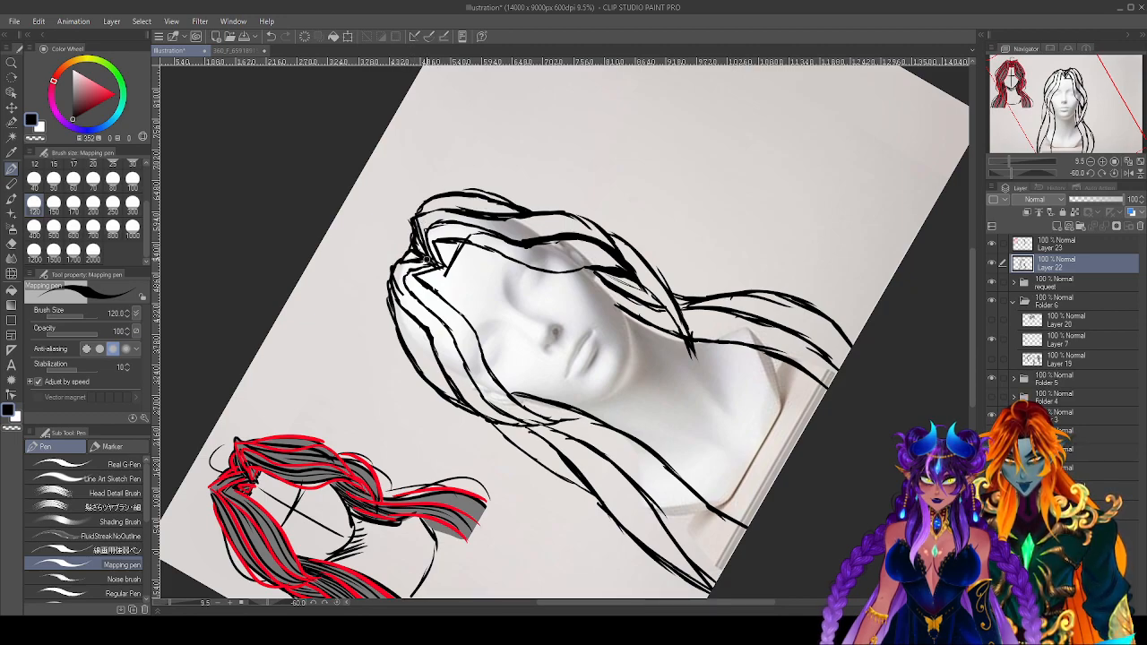
click(1113, 174)
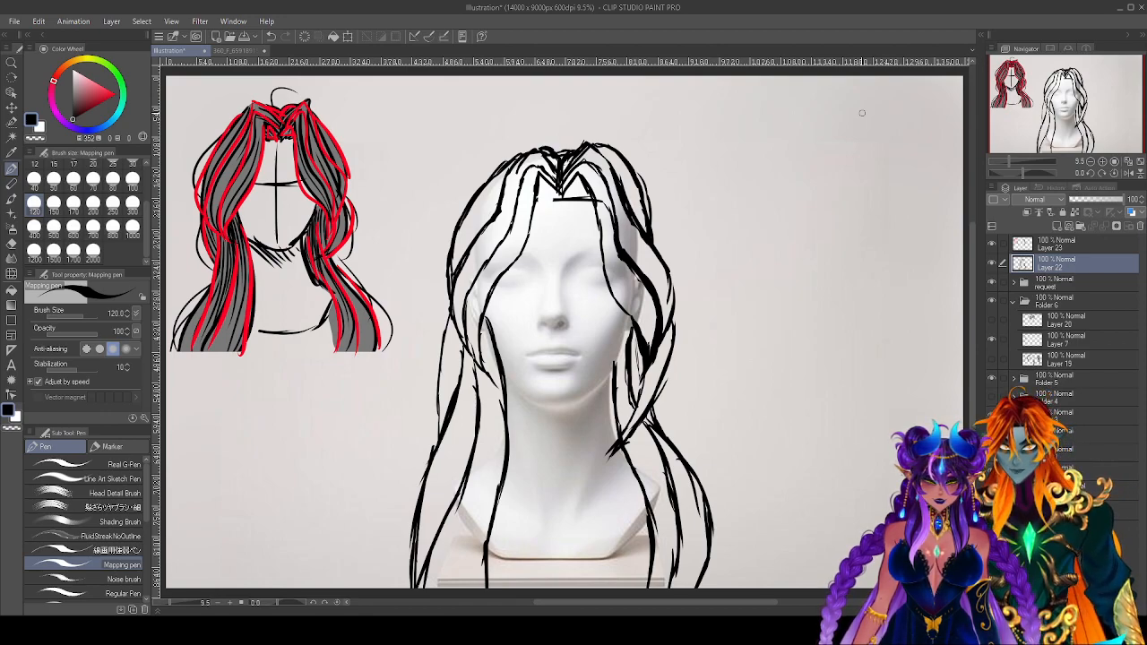
Lower the opacity of Layer 22 to 35% and Layer 23 to 36%, and add a new layer above them.
click(1087, 198)
click(1078, 240)
click(1086, 198)
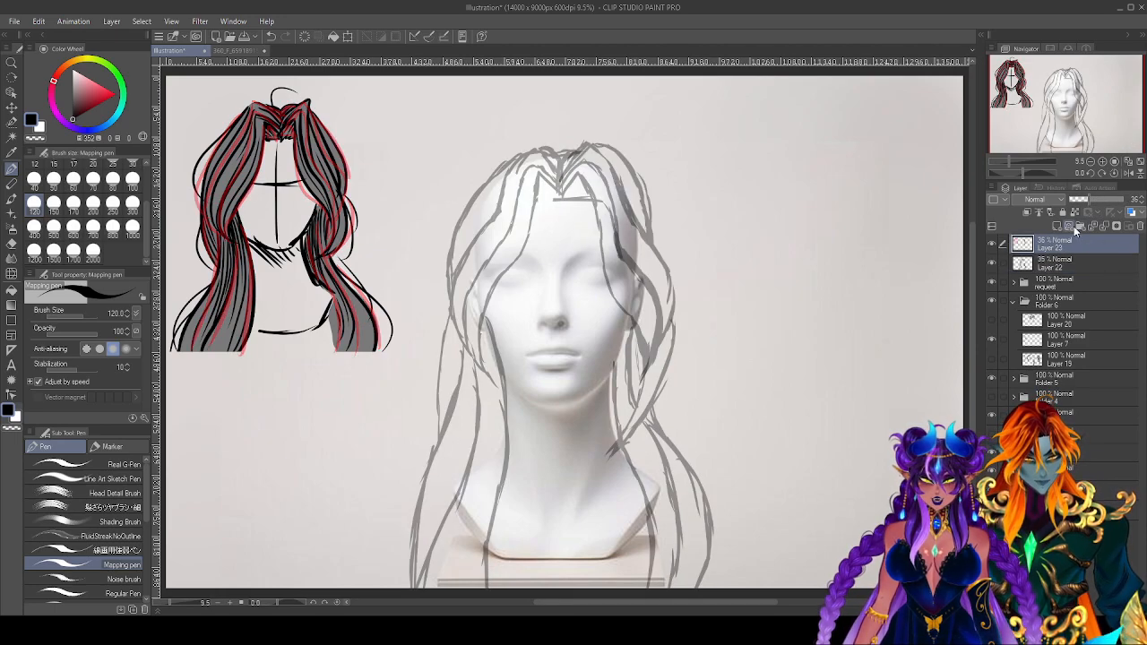
click(1073, 227)
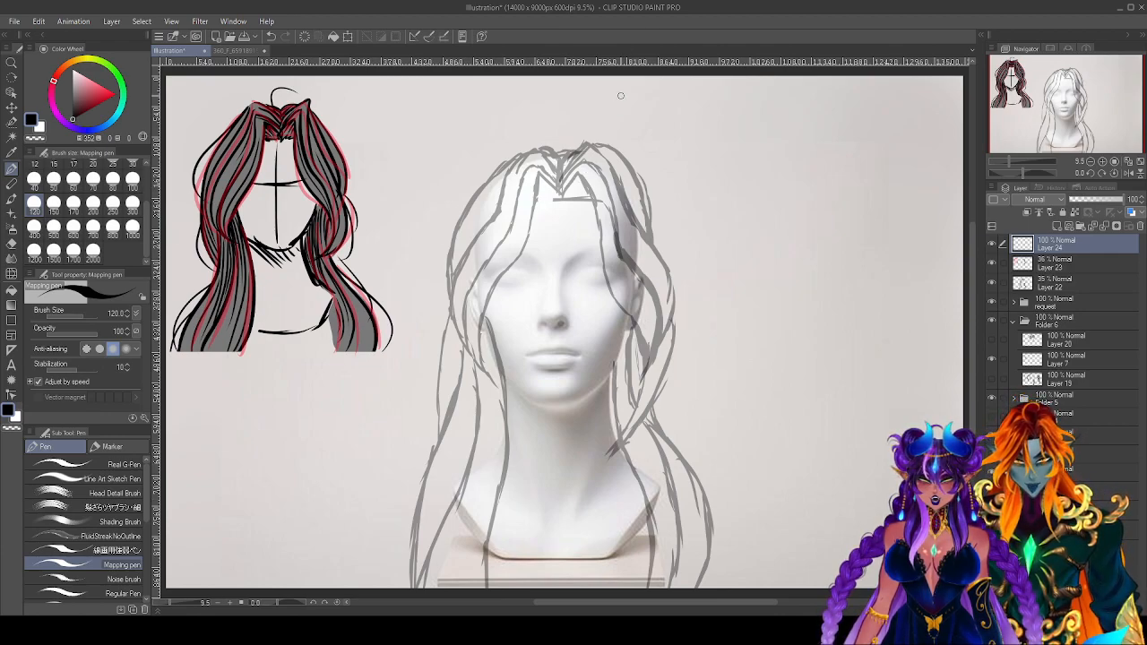
Ink the parting's right side and the right front strand's inner edge from the forehead down past the cheek on the new layer.
drag(561, 188, 597, 144)
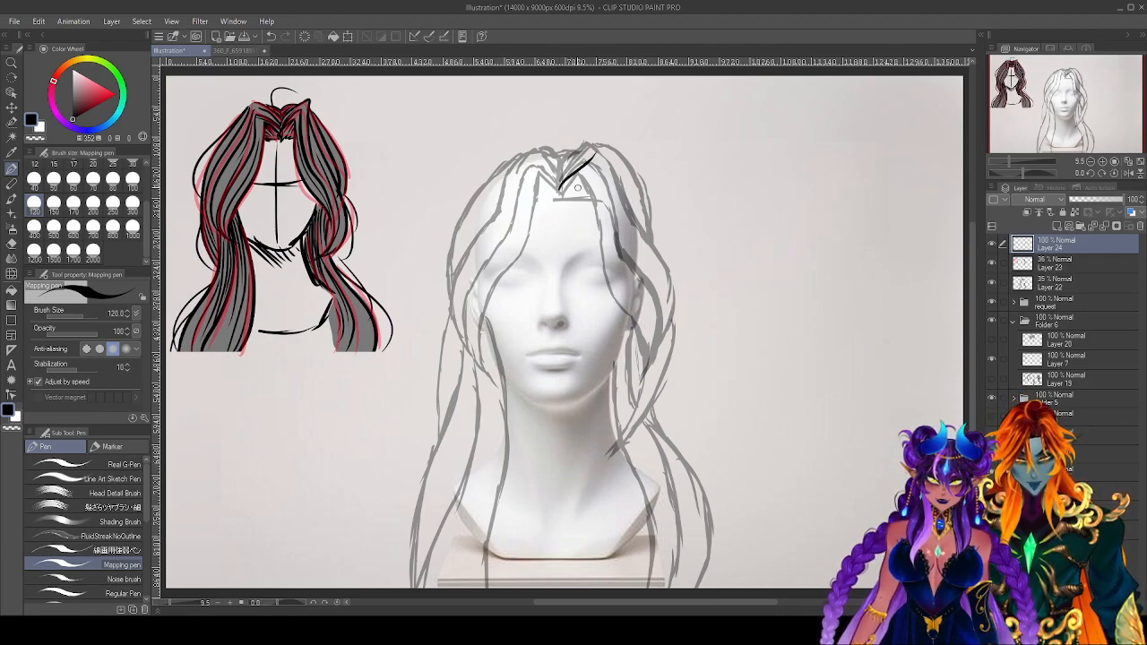
mouse_move(560, 199)
mouse_down()
mouse_move(584, 172)
mouse_move(639, 337)
mouse_up()
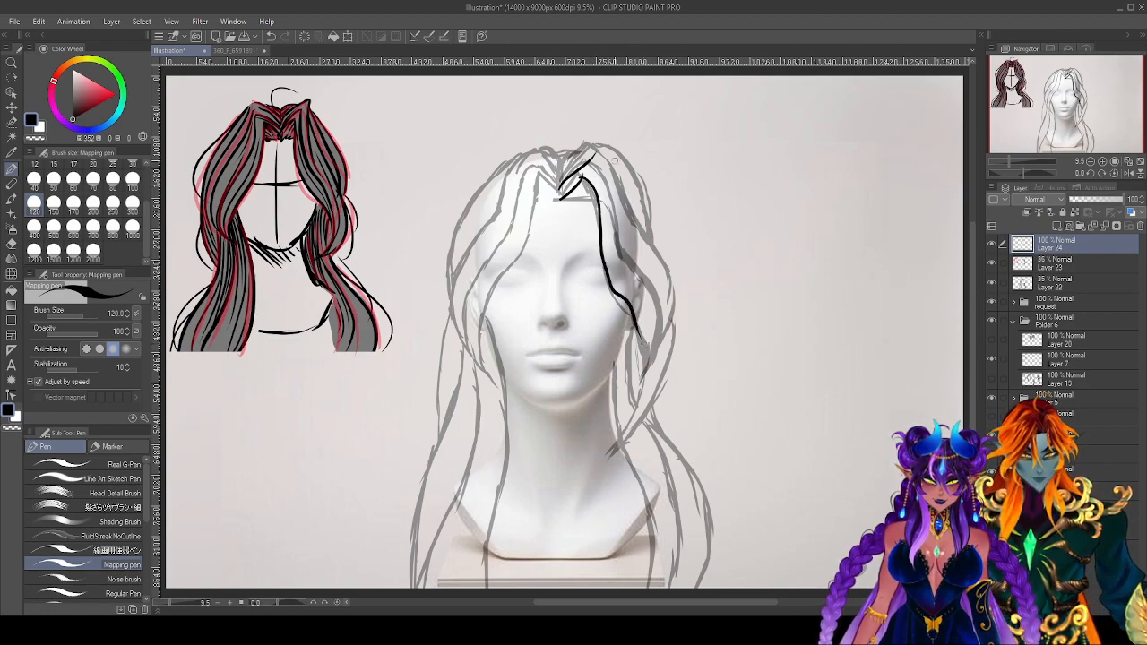
key(ctrl+z)
drag(579, 174, 642, 384)
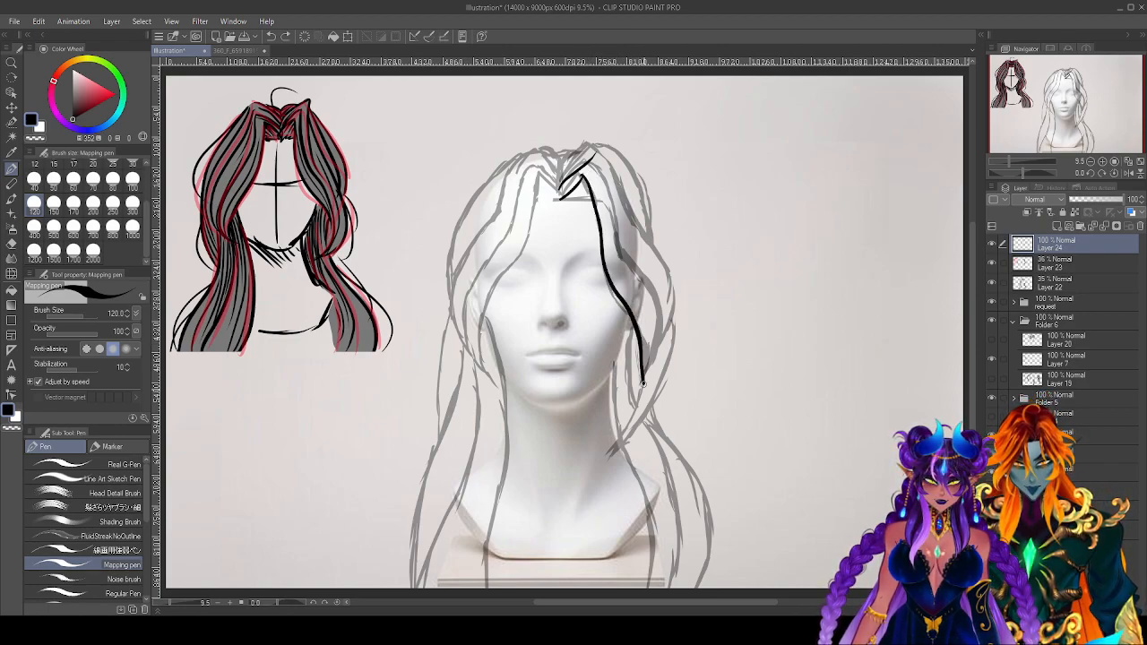
key(ctrl+z)
drag(580, 178, 647, 386)
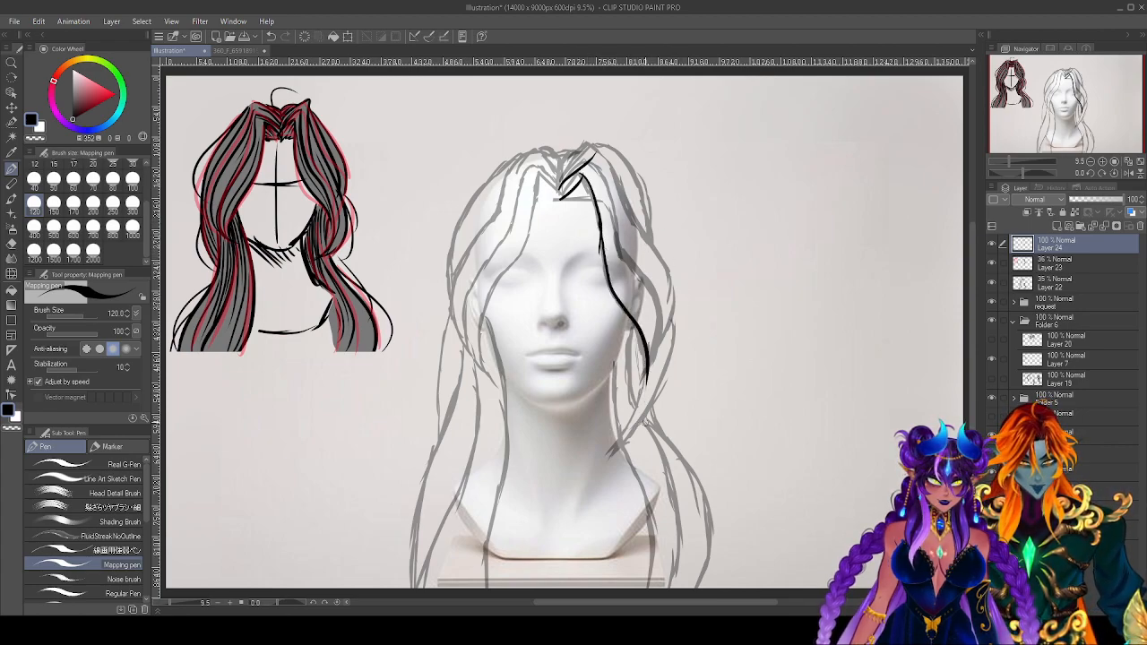
Ink the right front strand's next edge and a wider outer edge from the parting down to the strand tip below the ear.
mouse_move(584, 164)
mouse_down()
mouse_move(602, 176)
mouse_move(652, 301)
mouse_move(649, 380)
mouse_up()
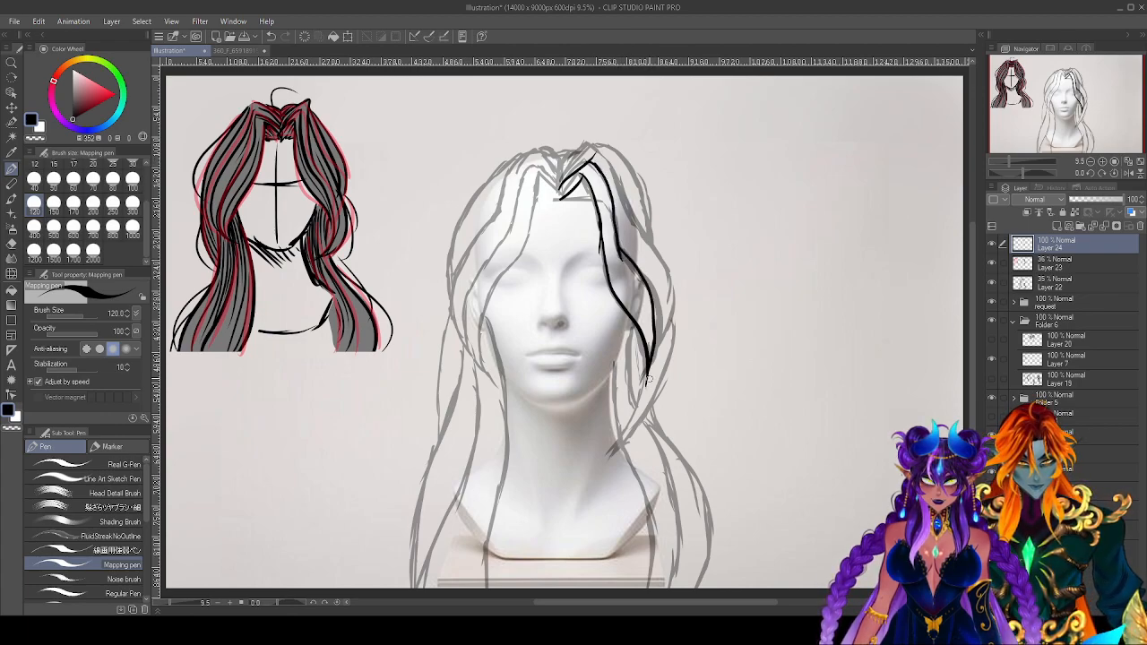
key(ctrl+z)
mouse_move(618, 249)
mouse_down()
mouse_move(656, 318)
mouse_move(643, 391)
mouse_up()
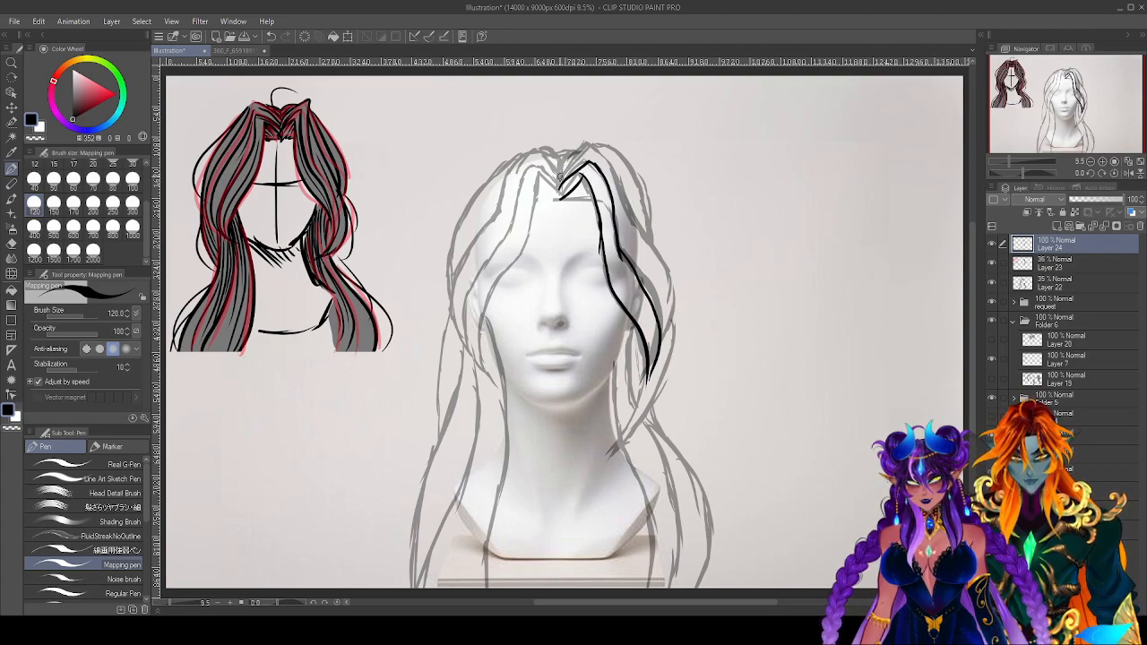
mouse_move(558, 183)
mouse_down()
mouse_move(587, 143)
mouse_move(600, 150)
mouse_move(667, 273)
mouse_move(653, 393)
mouse_up()
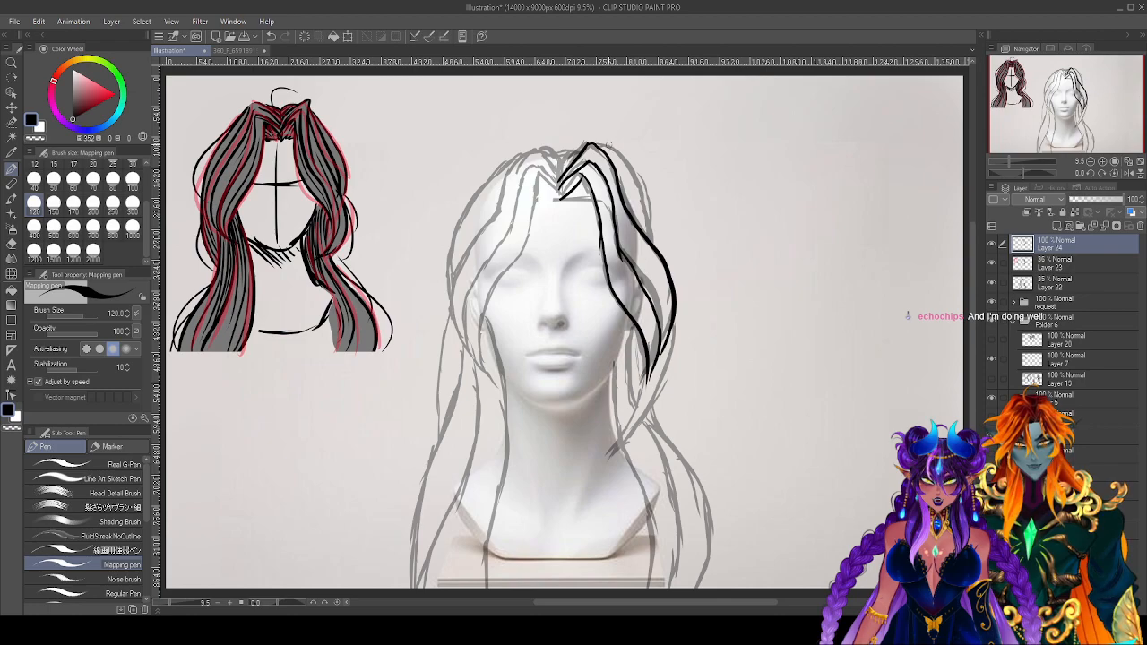
Ink the short right outline from the crown down to the ear, and add dark strokes around the parting.
drag(595, 142, 659, 251)
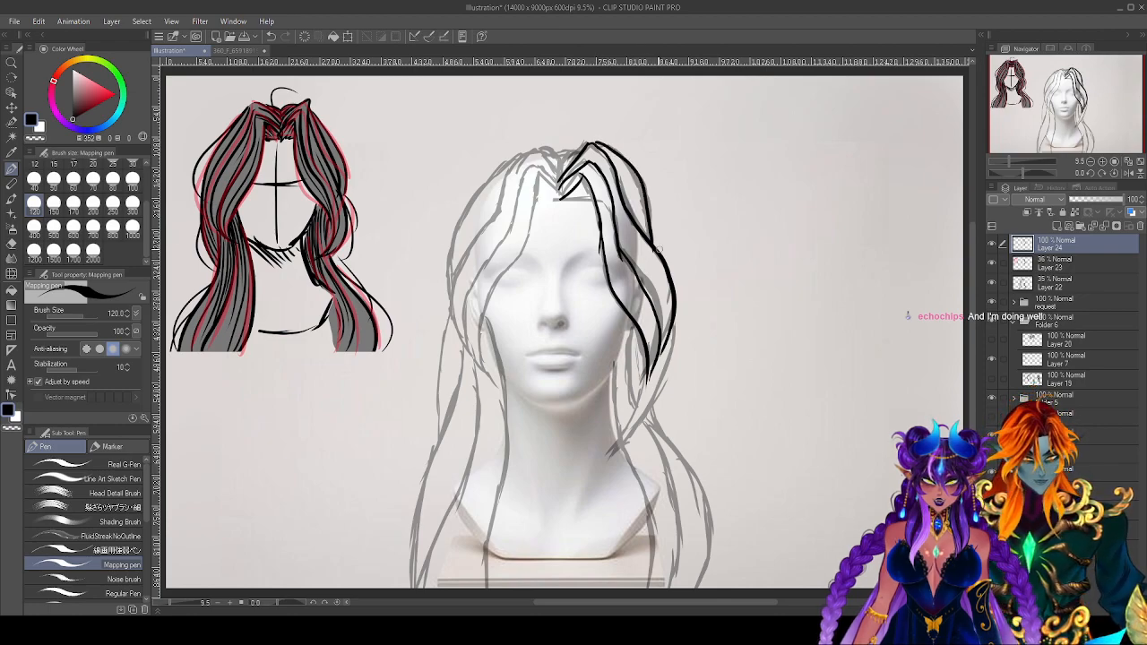
key(ctrl+z)
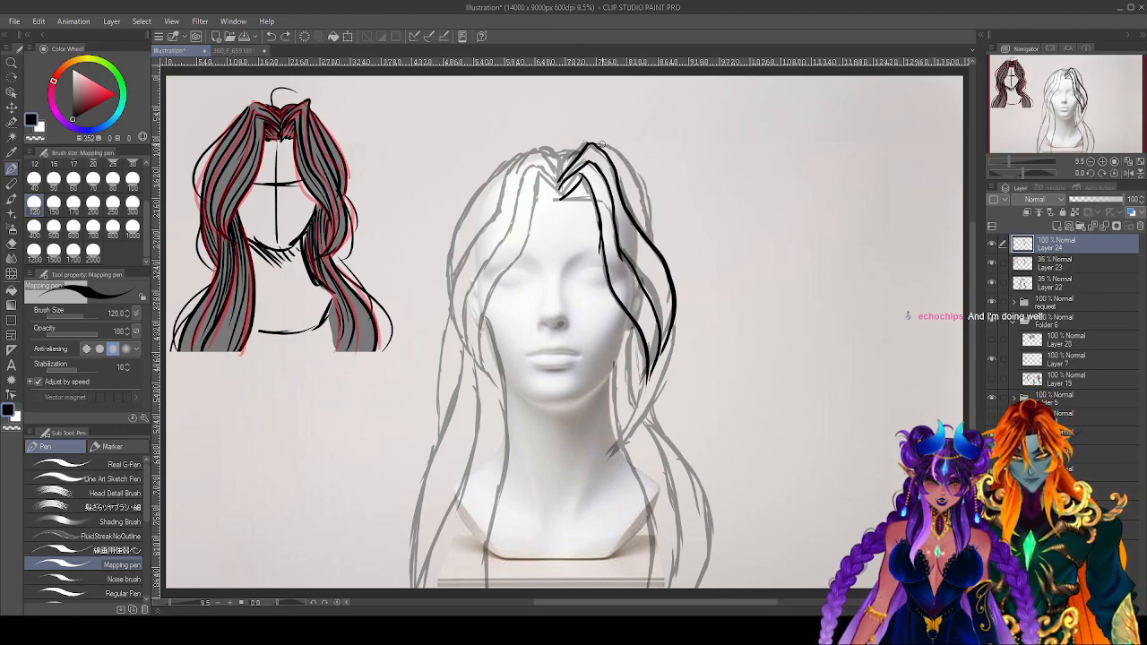
mouse_move(599, 143)
mouse_down()
mouse_move(613, 149)
mouse_move(651, 255)
mouse_up()
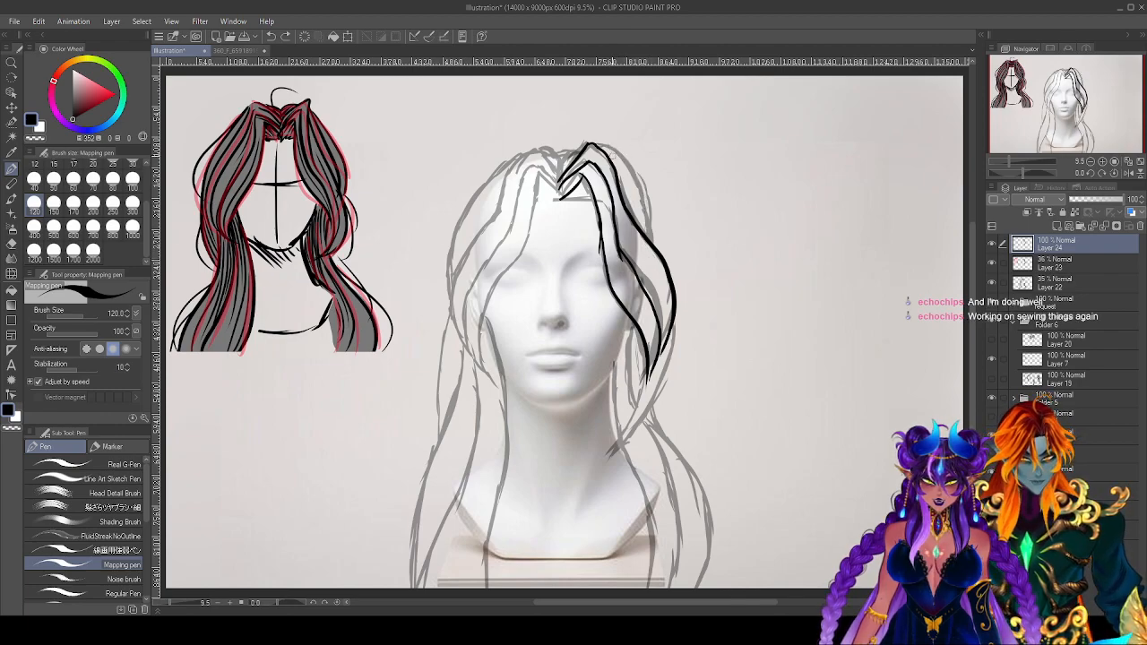
mouse_move(596, 141)
mouse_down()
mouse_move(649, 215)
mouse_move(657, 267)
mouse_up()
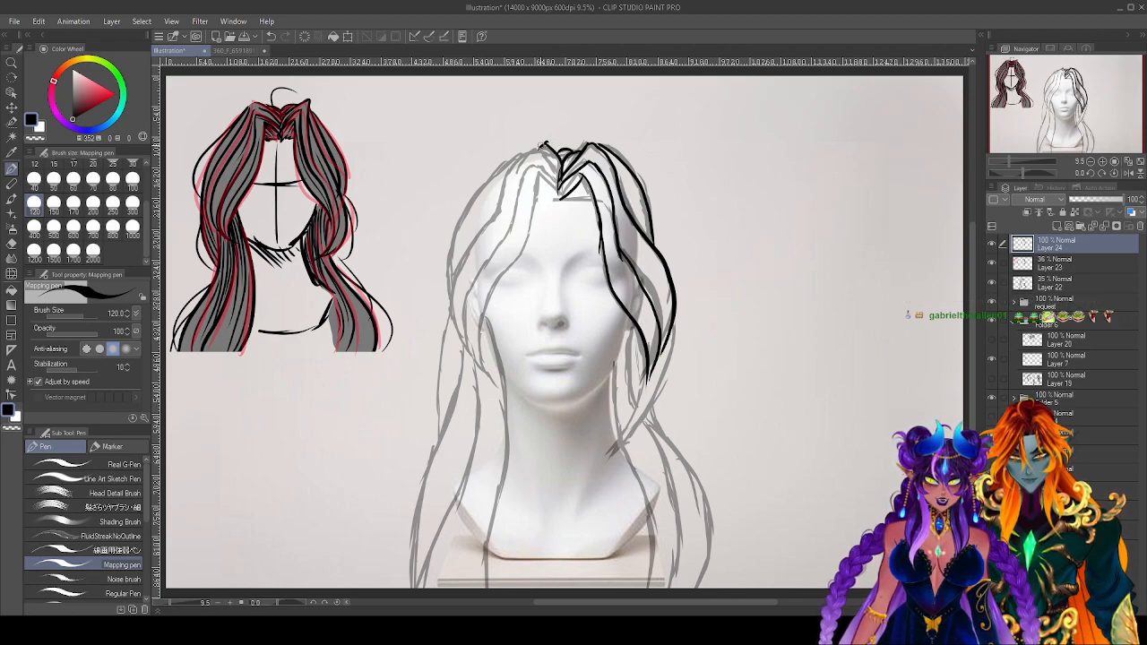
Ink the parting's left side and the left front strand's two edges from the forehead down past the cheek.
drag(541, 143, 568, 175)
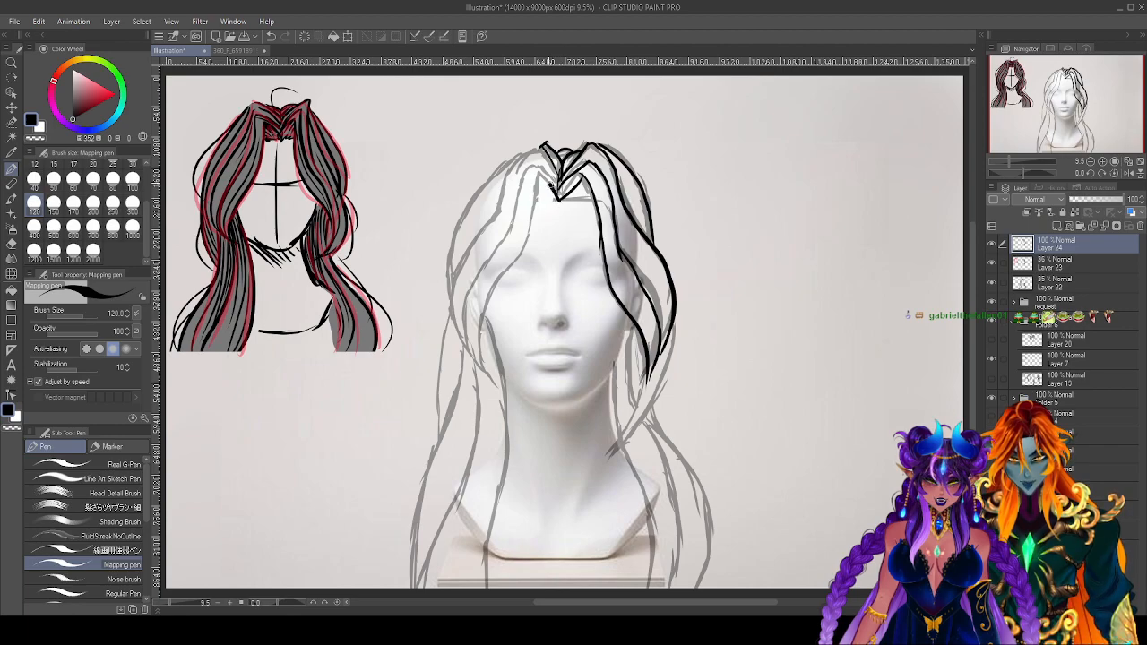
mouse_move(536, 175)
mouse_down()
mouse_move(532, 228)
mouse_move(481, 334)
mouse_move(496, 387)
mouse_up()
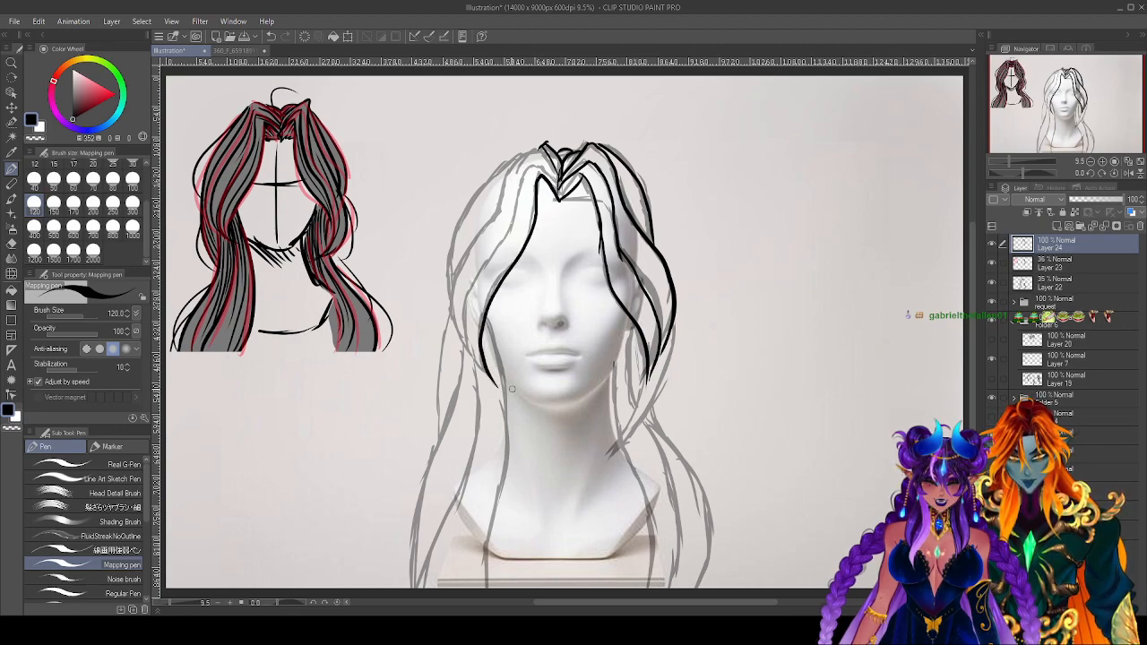
mouse_move(556, 185)
mouse_down()
mouse_move(530, 167)
mouse_move(489, 260)
mouse_move(469, 310)
mouse_move(482, 371)
mouse_up()
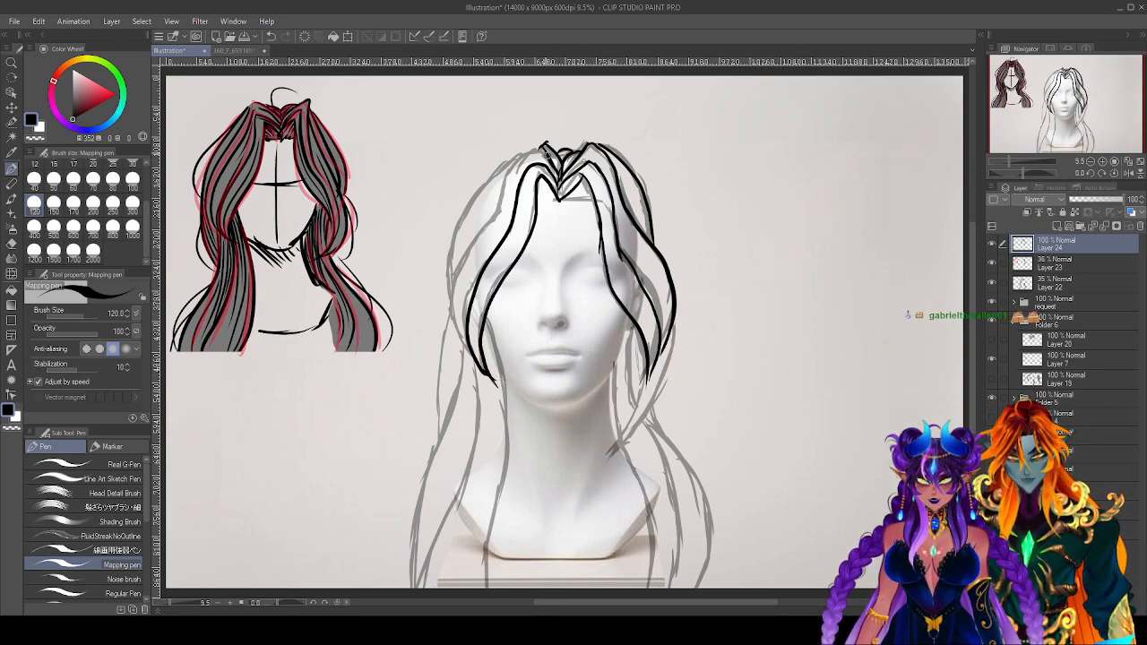
mouse_move(545, 148)
mouse_down()
mouse_move(508, 171)
mouse_move(460, 266)
mouse_move(463, 344)
mouse_up()
key(ctrl+z)
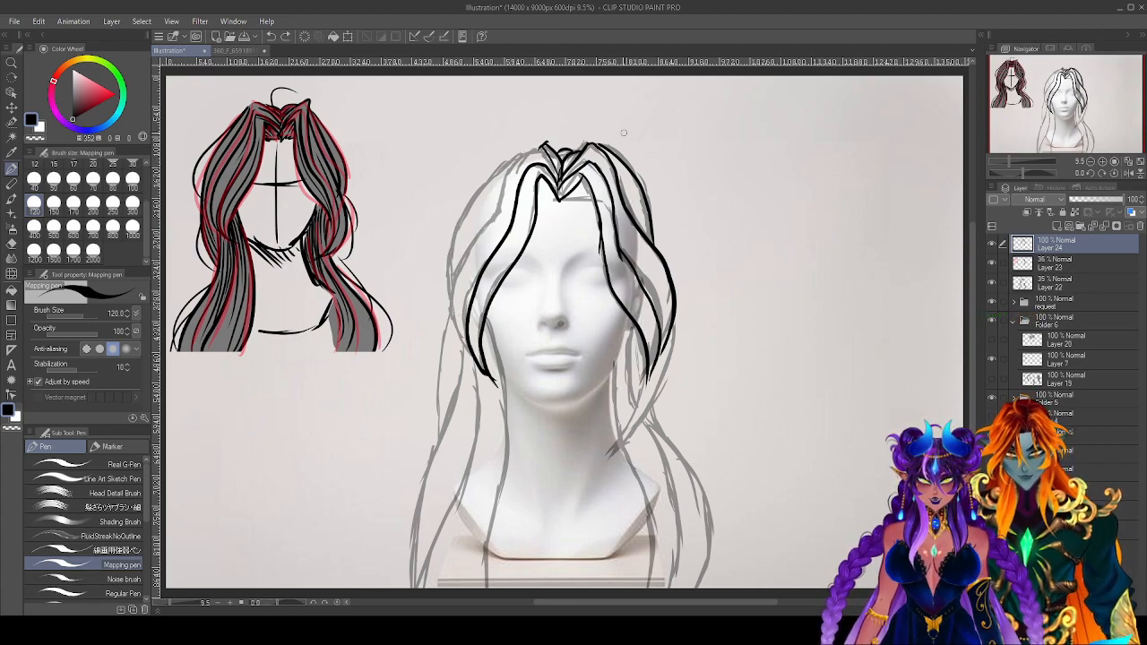
drag(1007, 172, 1011, 171)
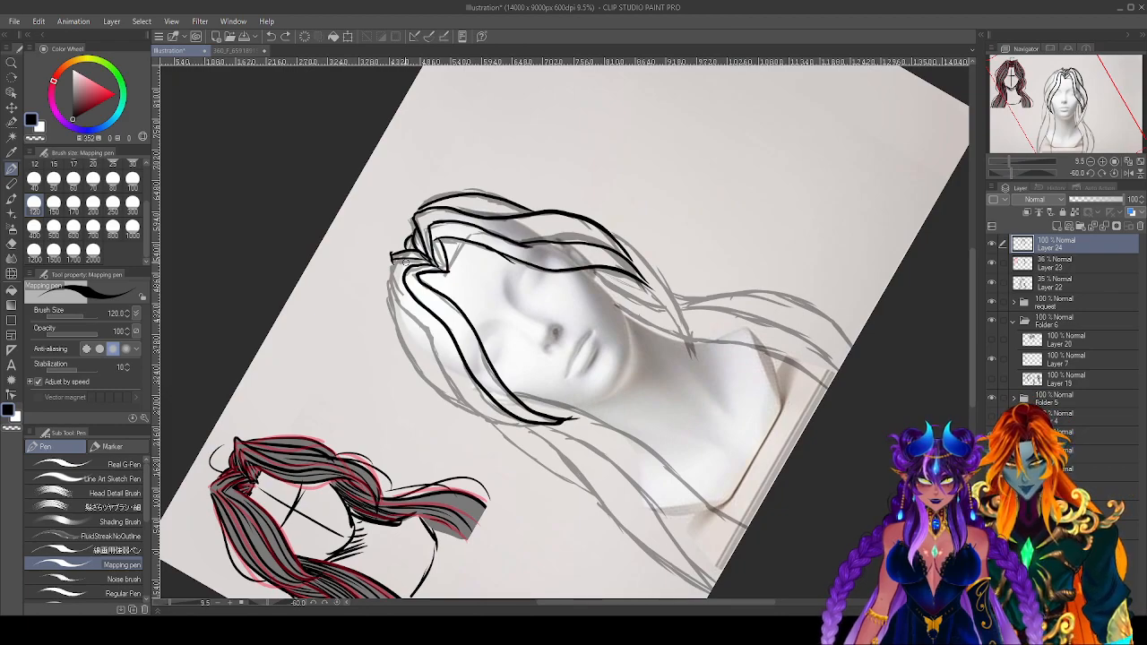
mouse_move(424, 260)
mouse_down()
mouse_move(391, 269)
mouse_move(396, 299)
mouse_move(472, 408)
mouse_move(507, 428)
mouse_move(555, 419)
mouse_up()
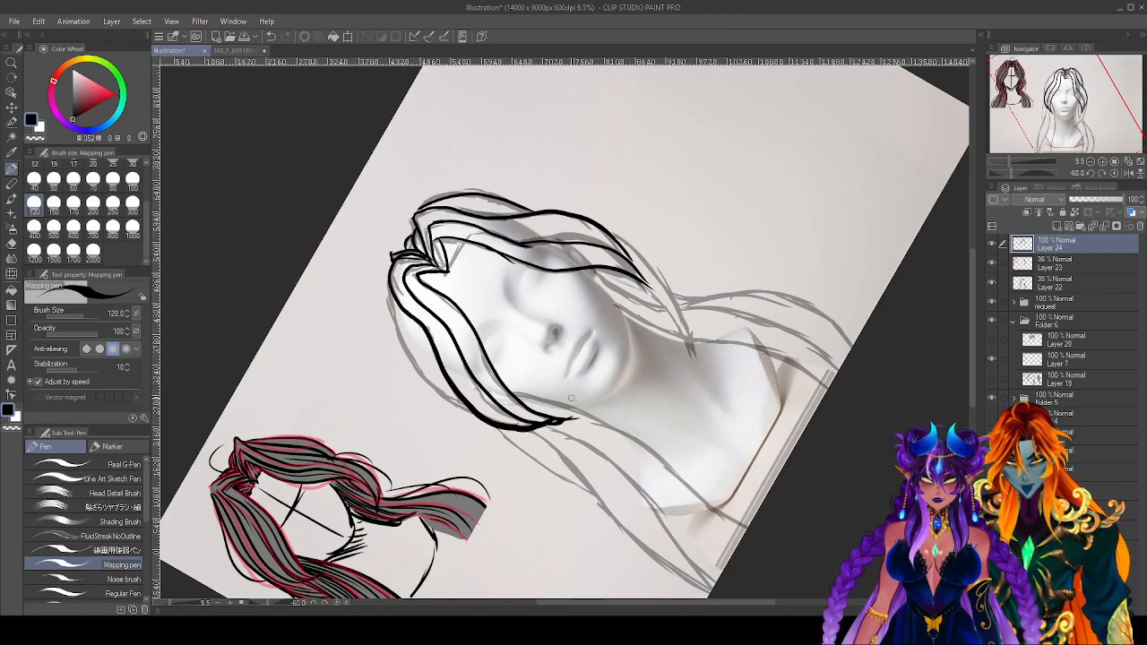
key(ctrl+z)
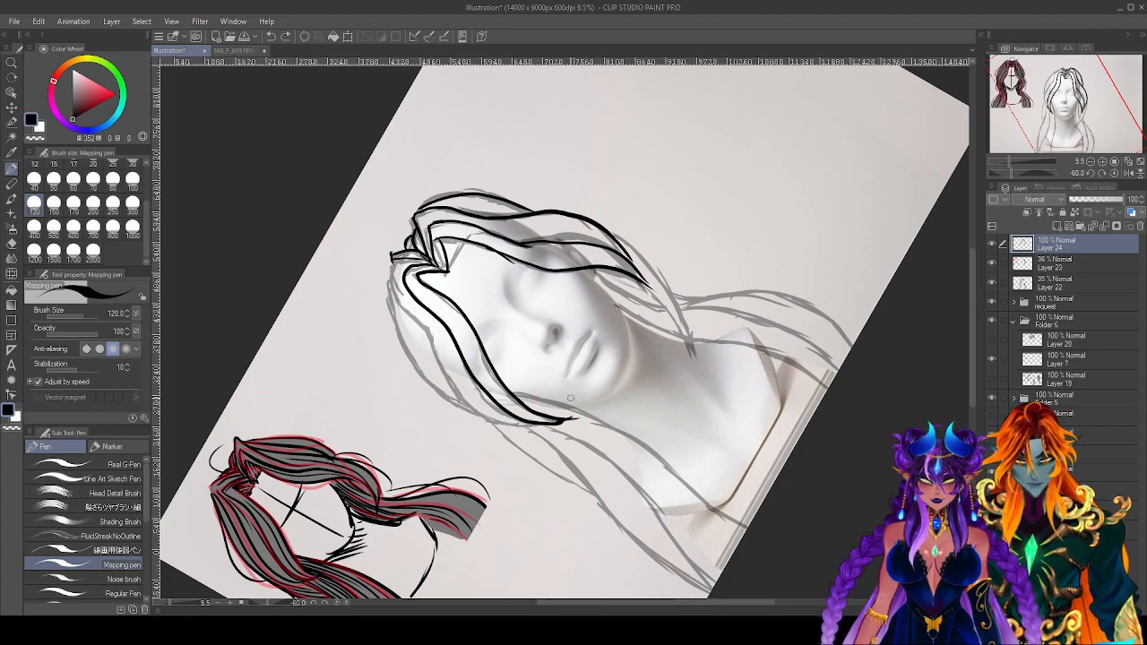
click(1116, 173)
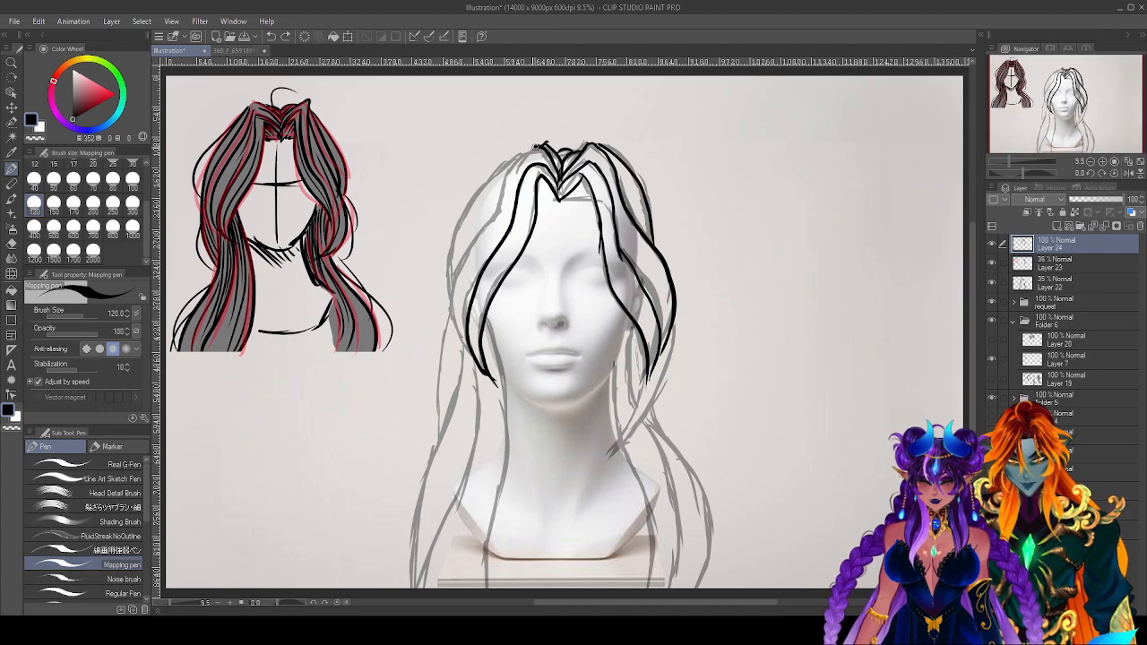
Ink the left front strand's outer edge from the crown to its tip, and the left hair outline from the temple down to the neck.
mouse_move(538, 146)
mouse_down()
mouse_move(461, 267)
mouse_move(453, 315)
mouse_move(494, 380)
mouse_up()
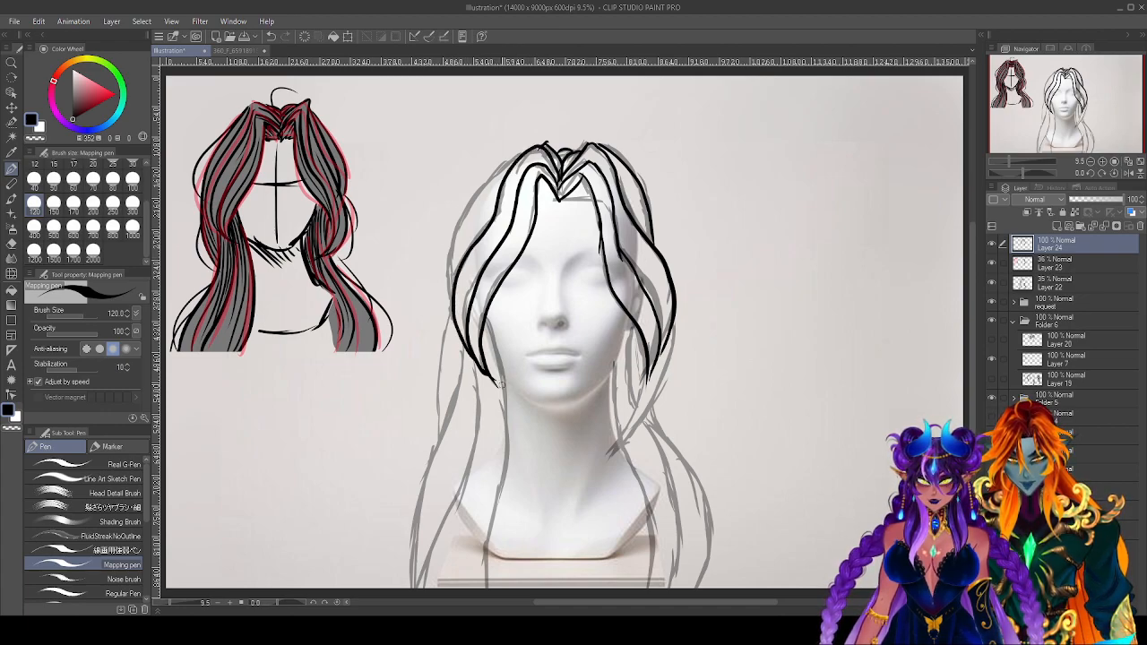
mouse_move(522, 152)
mouse_down()
mouse_move(452, 256)
mouse_move(435, 441)
mouse_up()
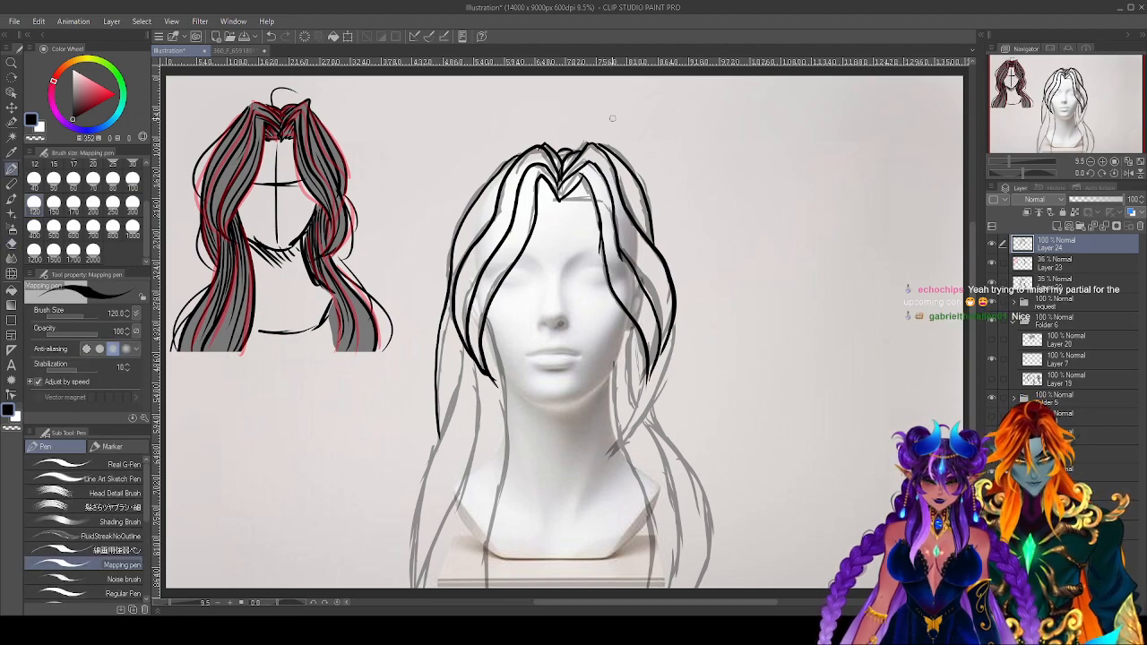
mouse_move(595, 145)
mouse_down()
mouse_move(611, 142)
mouse_move(595, 144)
mouse_up()
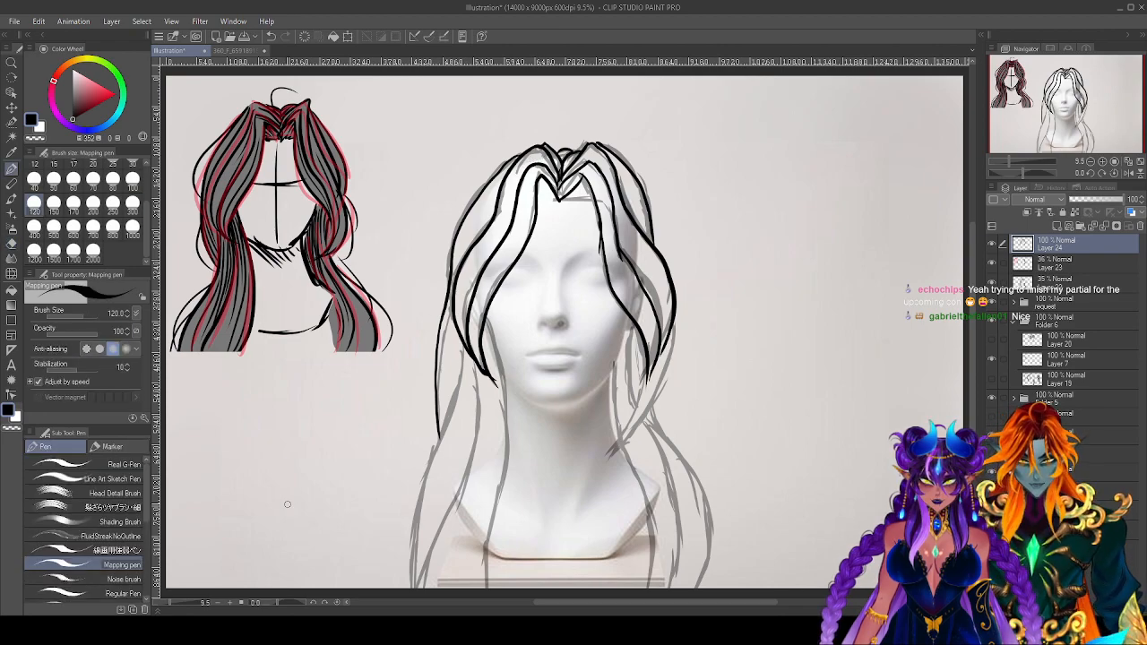
Ink the left lower lengths with three long curved edges running past the neck to the bottom of the canvas.
scroll(287, 504, down, 3)
mouse_move(492, 249)
mouse_down()
mouse_move(517, 340)
mouse_move(501, 443)
mouse_move(507, 561)
mouse_up()
drag(483, 289, 433, 565)
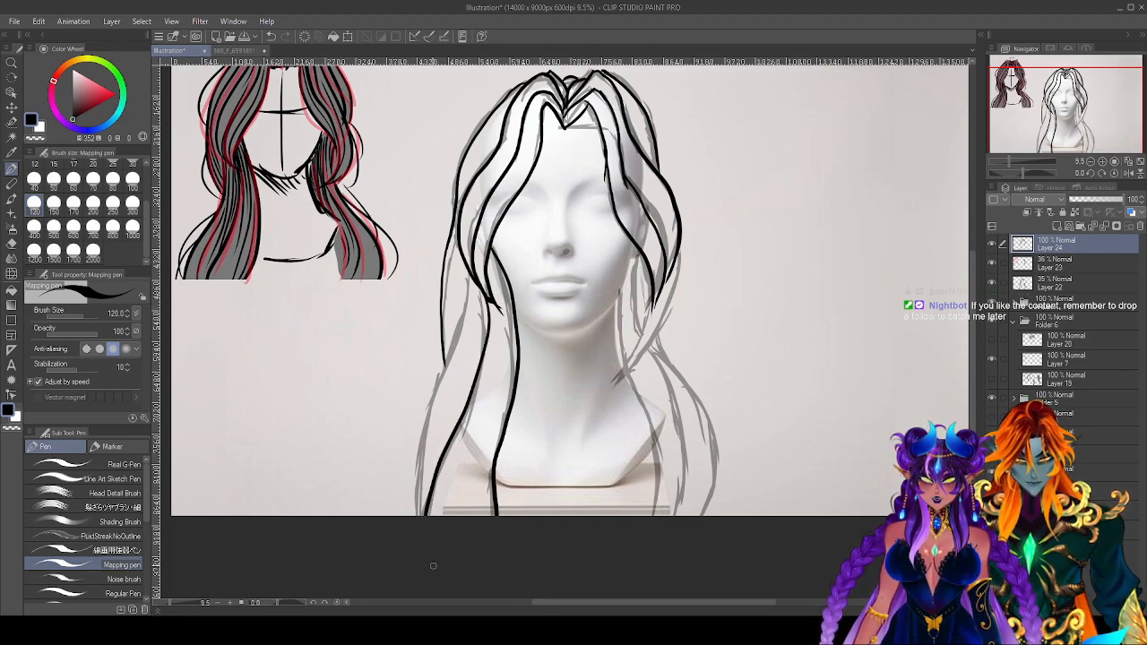
mouse_move(471, 271)
mouse_down()
mouse_move(468, 316)
mouse_move(432, 403)
mouse_move(417, 520)
mouse_up()
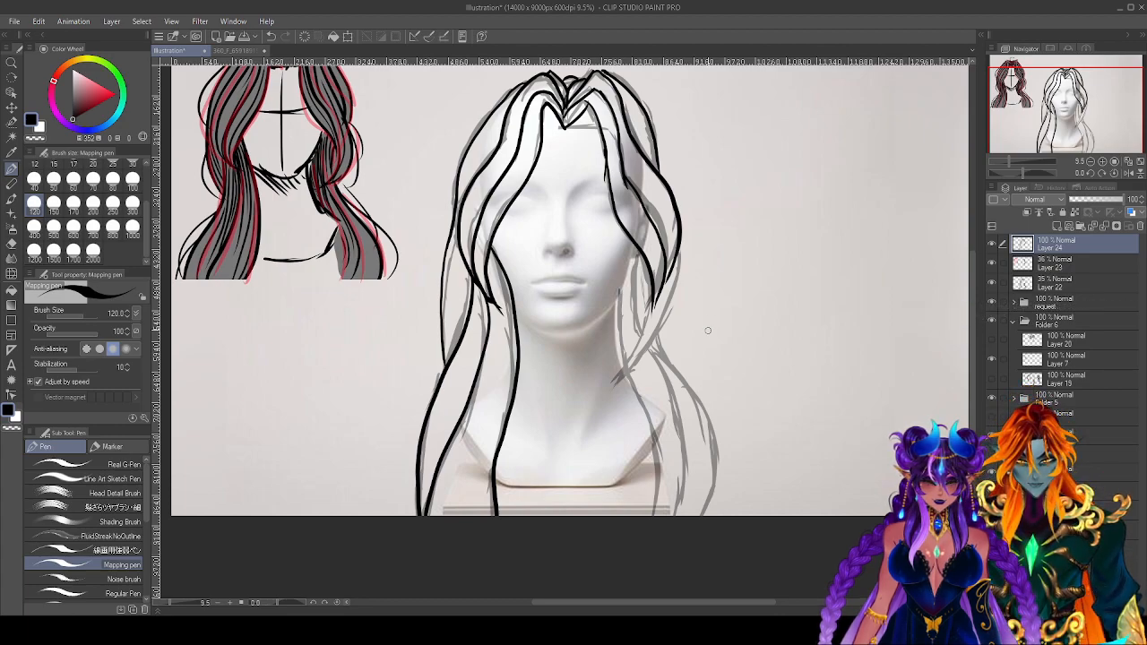
Ink both edges of the right lock that sweeps from beside the cheek inward across the neck to a pointed tip.
mouse_move(684, 253)
mouse_down()
mouse_move(662, 331)
mouse_move(584, 407)
mouse_up()
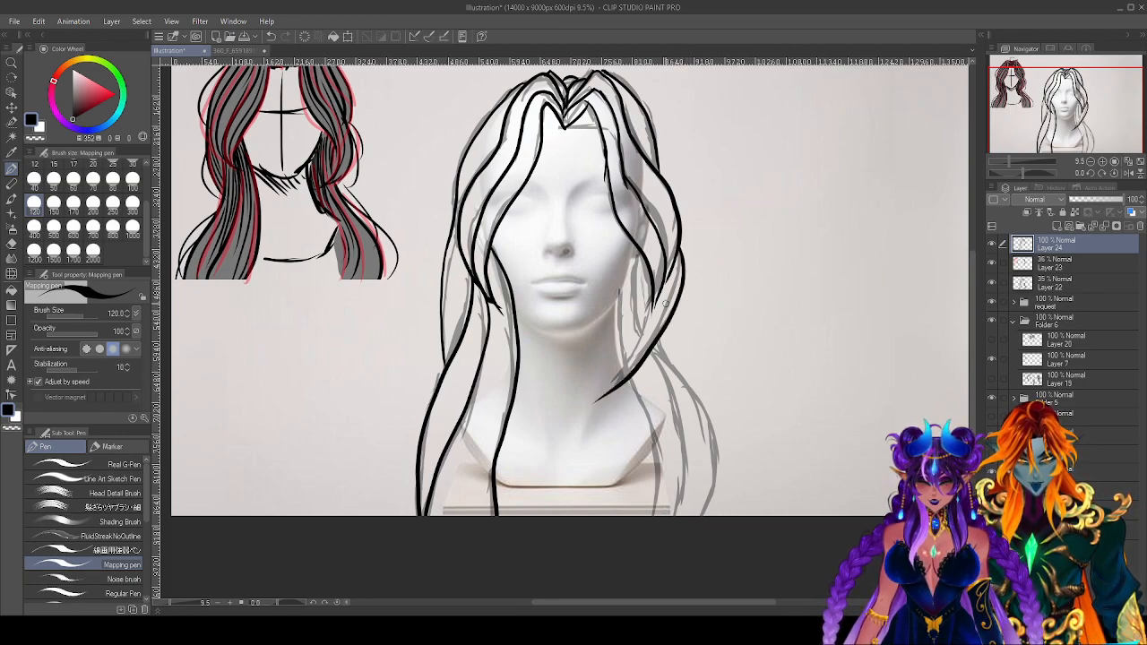
drag(652, 285, 584, 421)
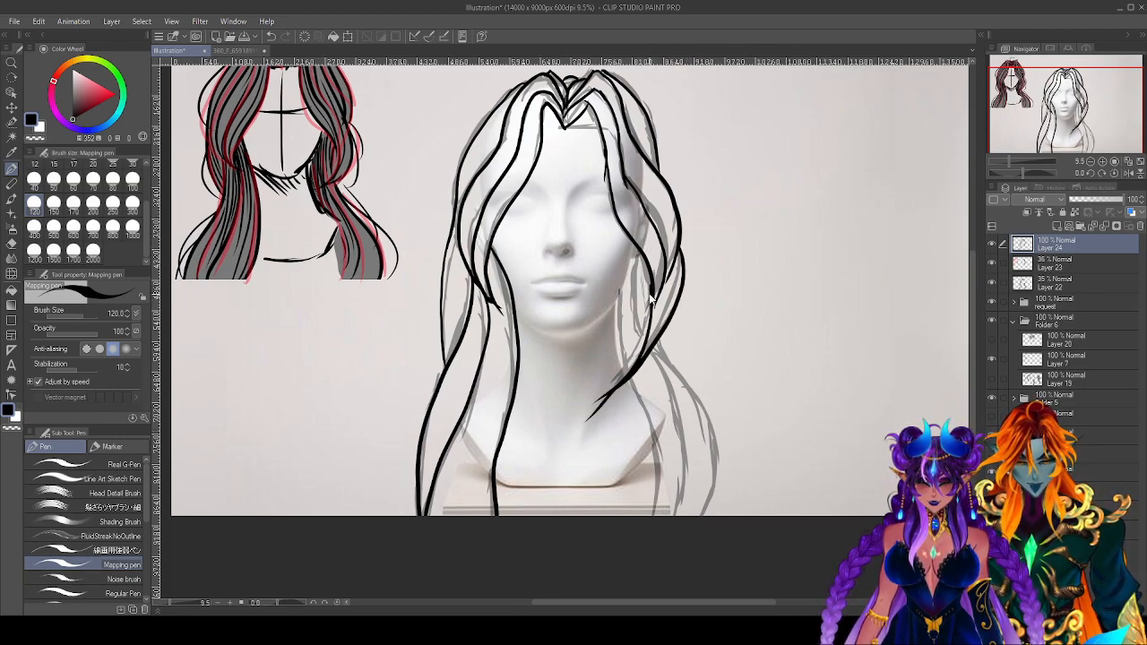
key(ctrl+z)
drag(653, 272, 593, 408)
key(ctrl+z)
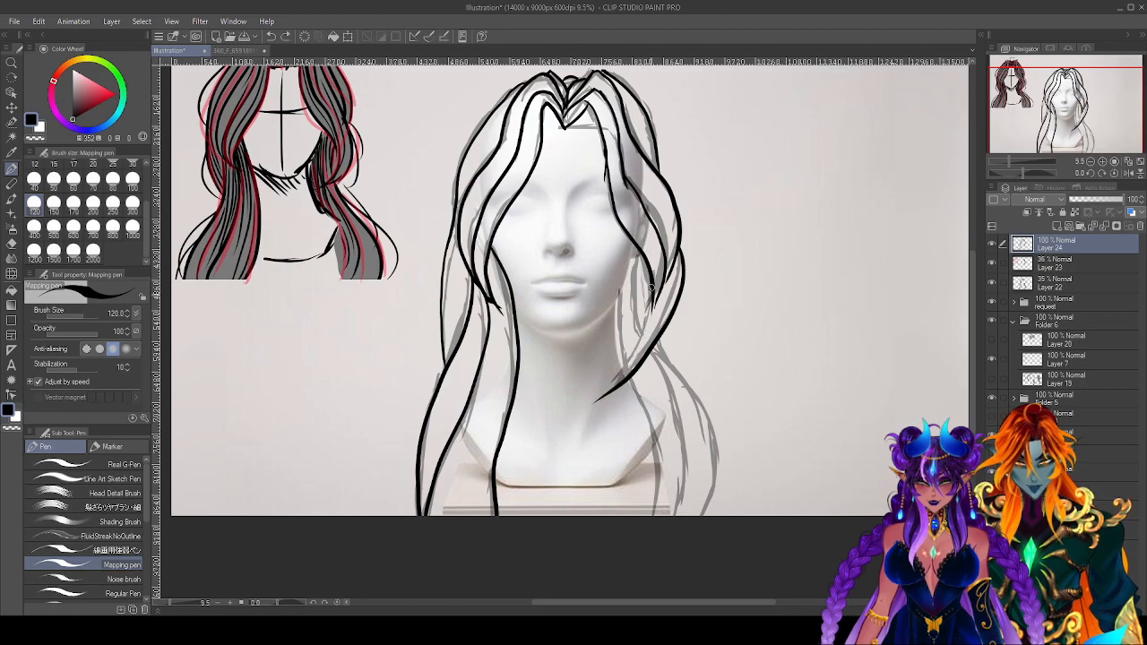
drag(652, 287, 580, 415)
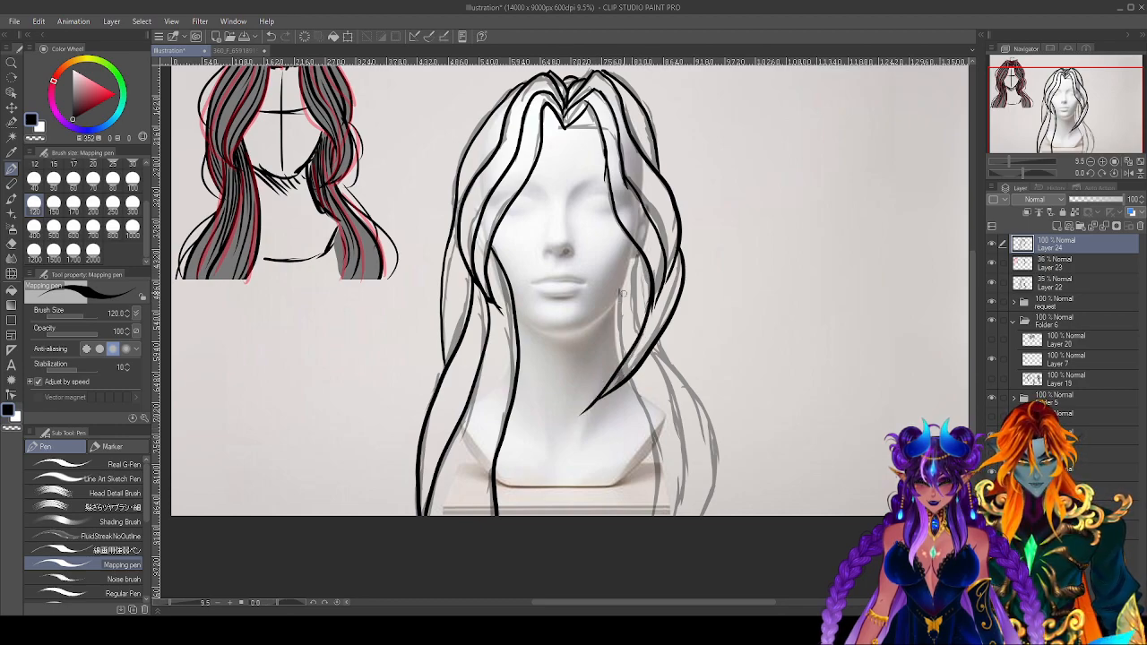
Ink the right lower lengths' inner, middle and outer edges down to the canvas bottom, along with the short strand behind the cheek.
drag(621, 292, 642, 544)
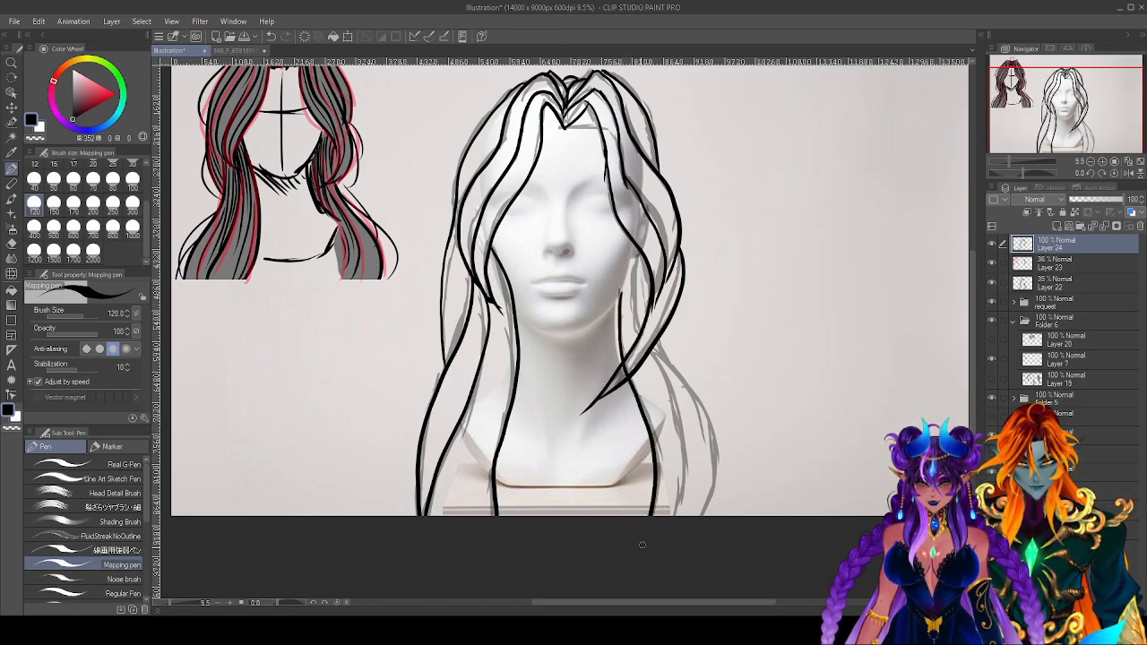
key(e)
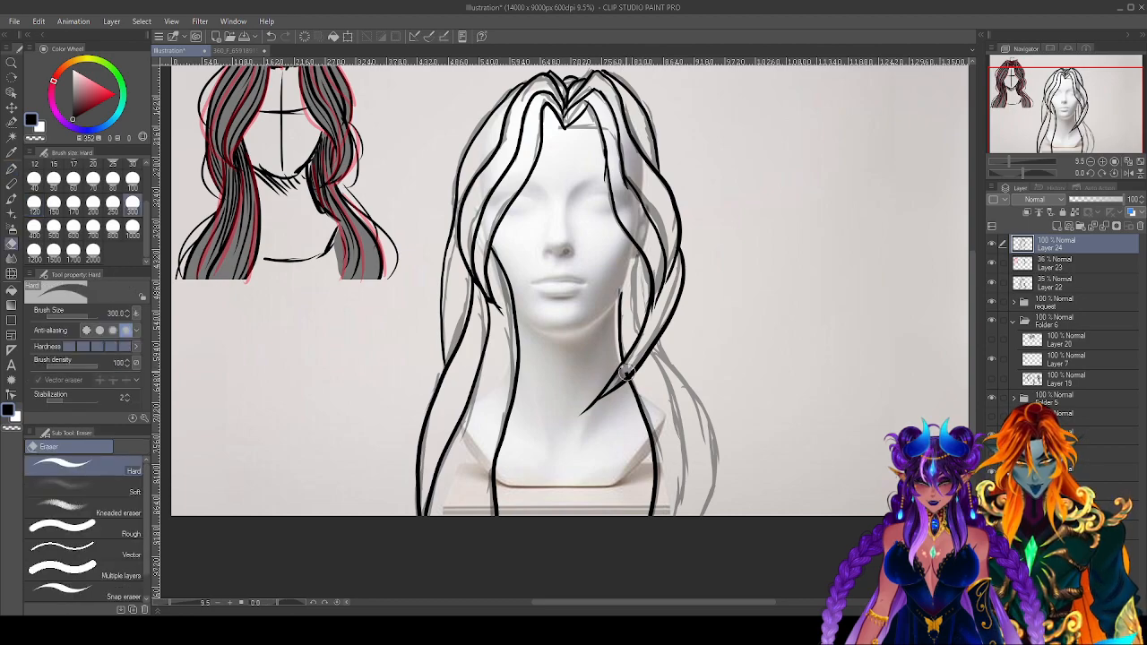
key(p)
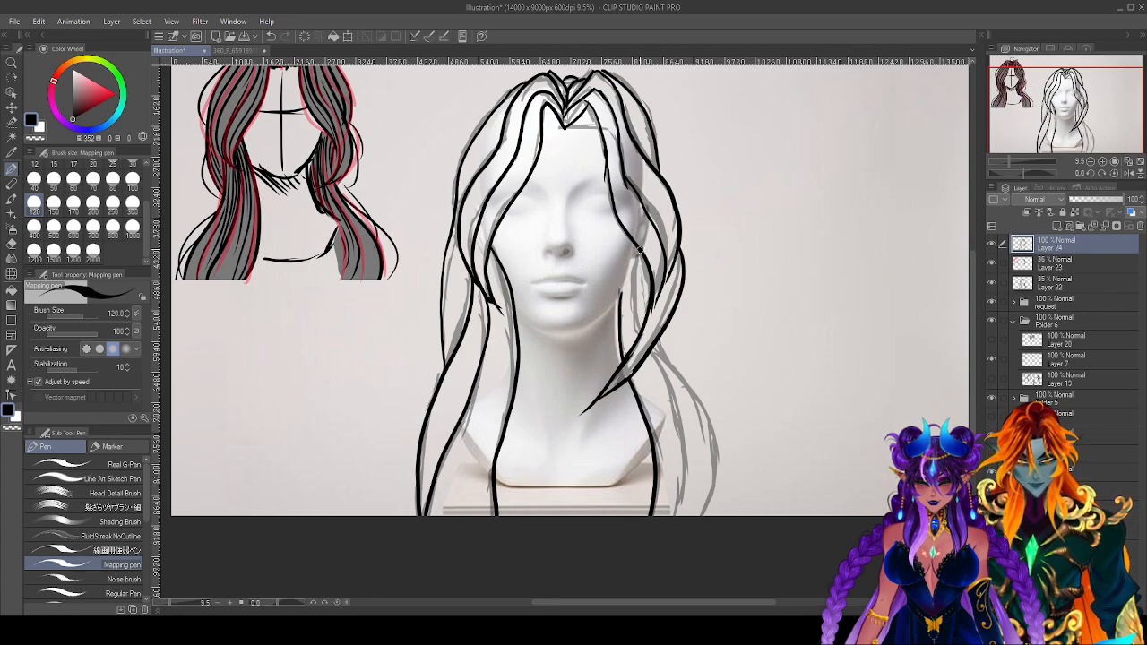
drag(661, 365, 648, 557)
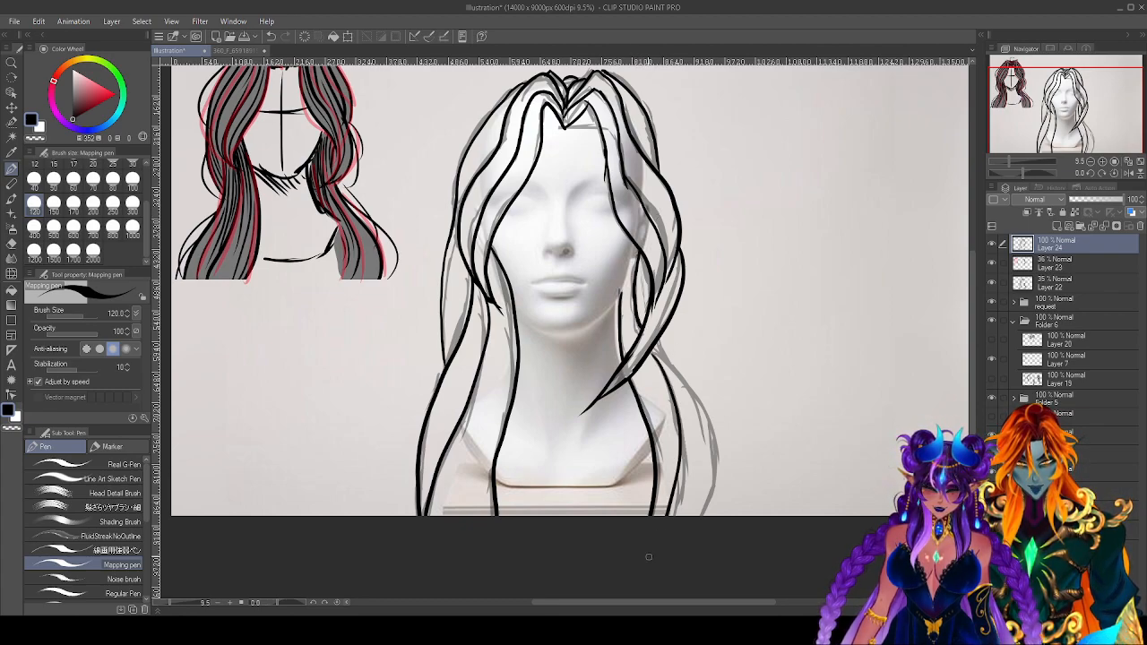
drag(661, 339, 686, 542)
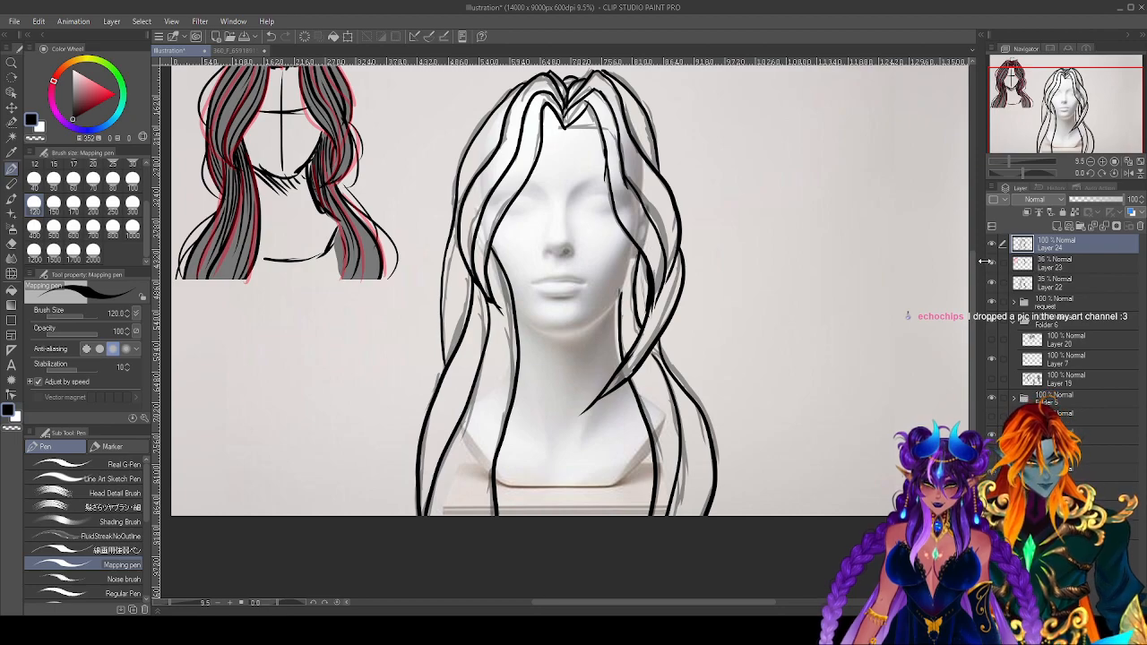
Hide the two faded sketch layers, Layer 23 and Layer 22, leaving the inked hair lines on Layer 24.
drag(987, 261, 993, 262)
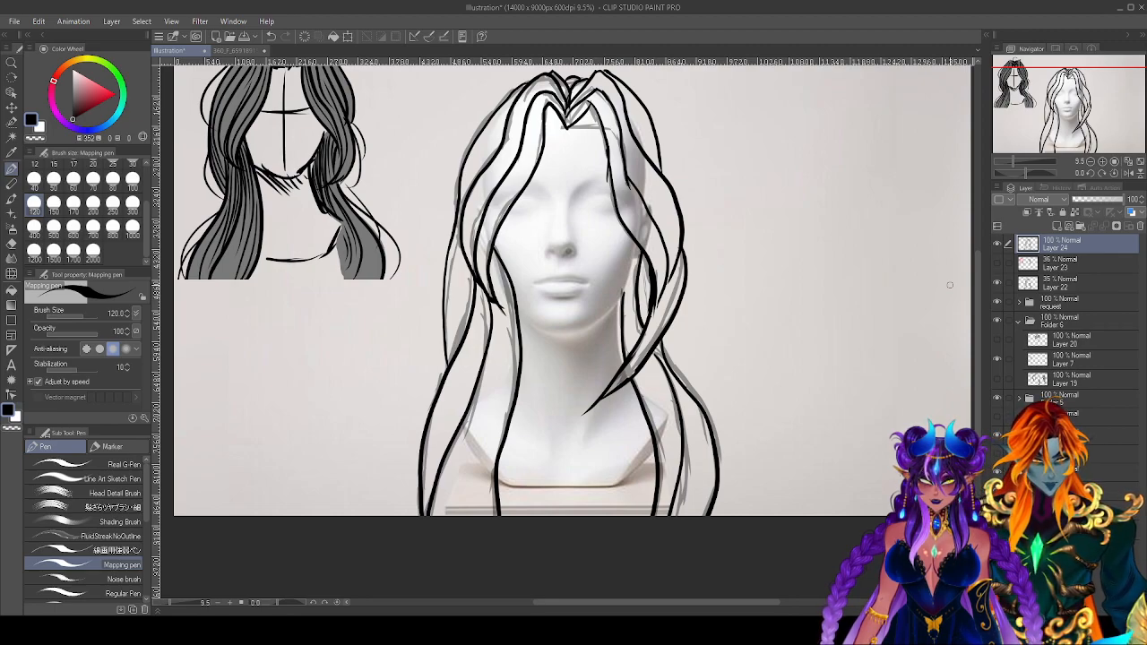
click(996, 283)
click(996, 283)
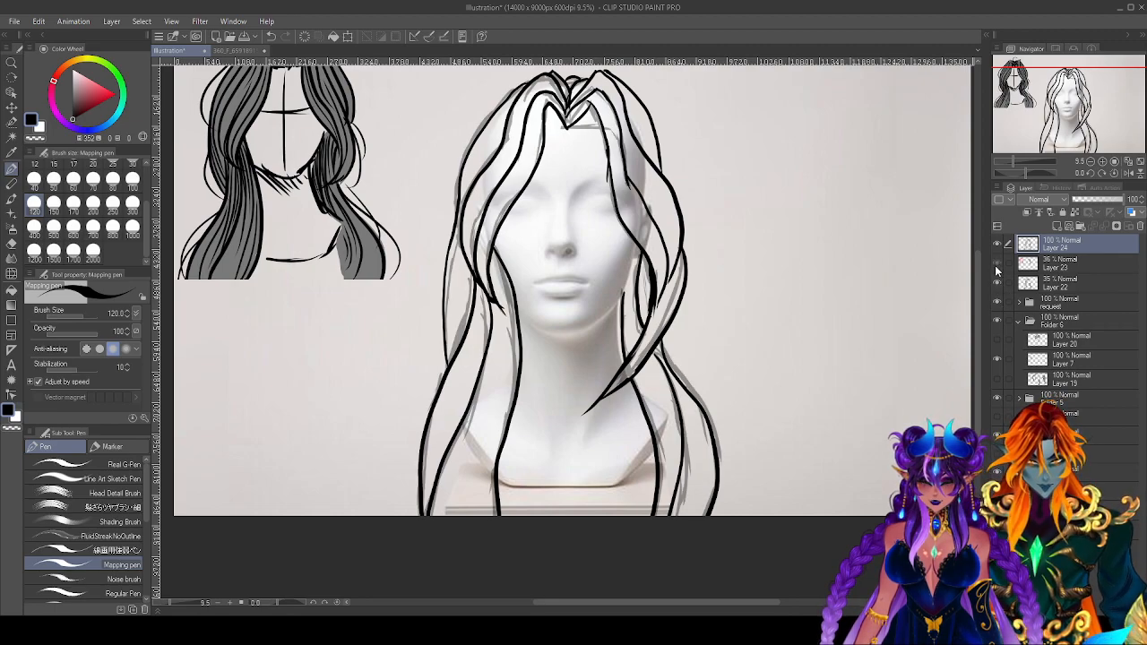
click(997, 268)
click(997, 266)
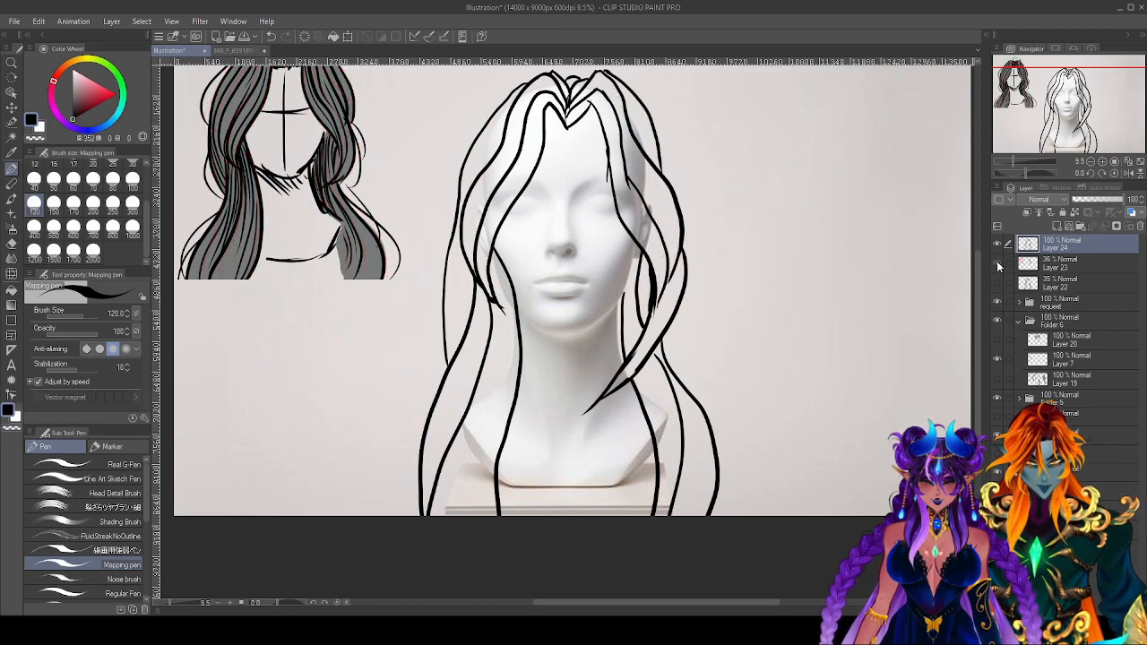
click(998, 265)
click(999, 264)
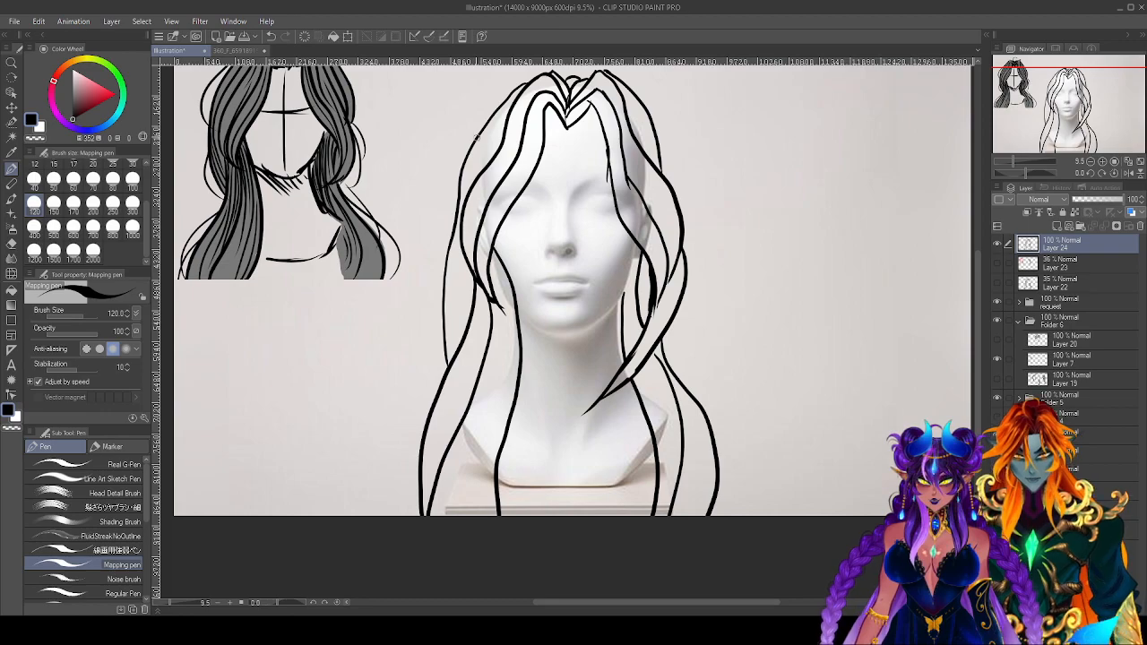
Ink the outer outline over the left crown, redrawing its rough join cleanly, and erase the stray overlap on the right front strand's inner edge.
mouse_move(467, 160)
mouse_down()
mouse_move(498, 93)
mouse_move(541, 77)
mouse_up()
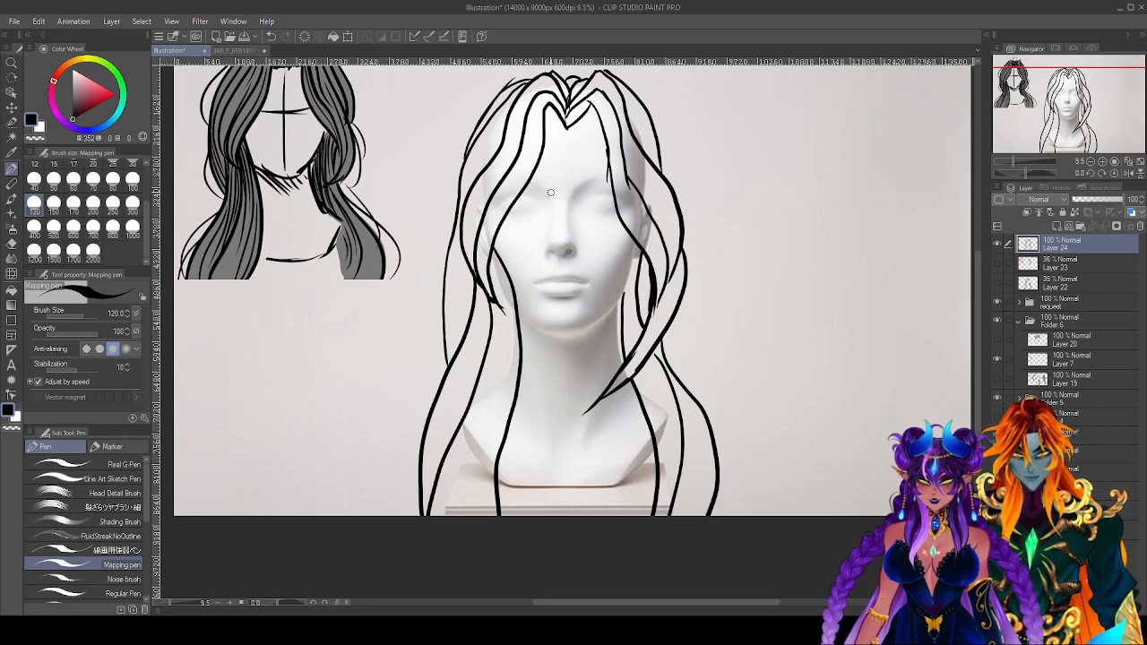
scroll(551, 192, up, 3)
key(e)
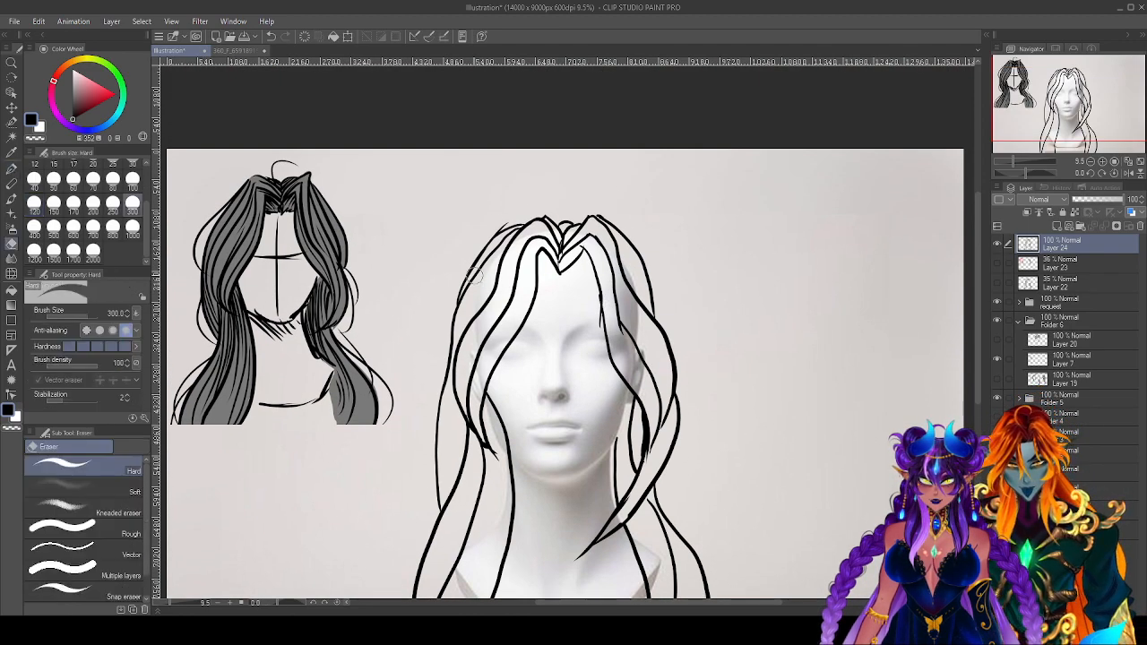
mouse_move(473, 278)
mouse_down()
mouse_move(469, 297)
mouse_move(523, 213)
mouse_up()
key(p)
mouse_move(457, 315)
mouse_down()
mouse_move(480, 253)
mouse_move(504, 231)
mouse_move(485, 249)
mouse_move(509, 245)
mouse_up()
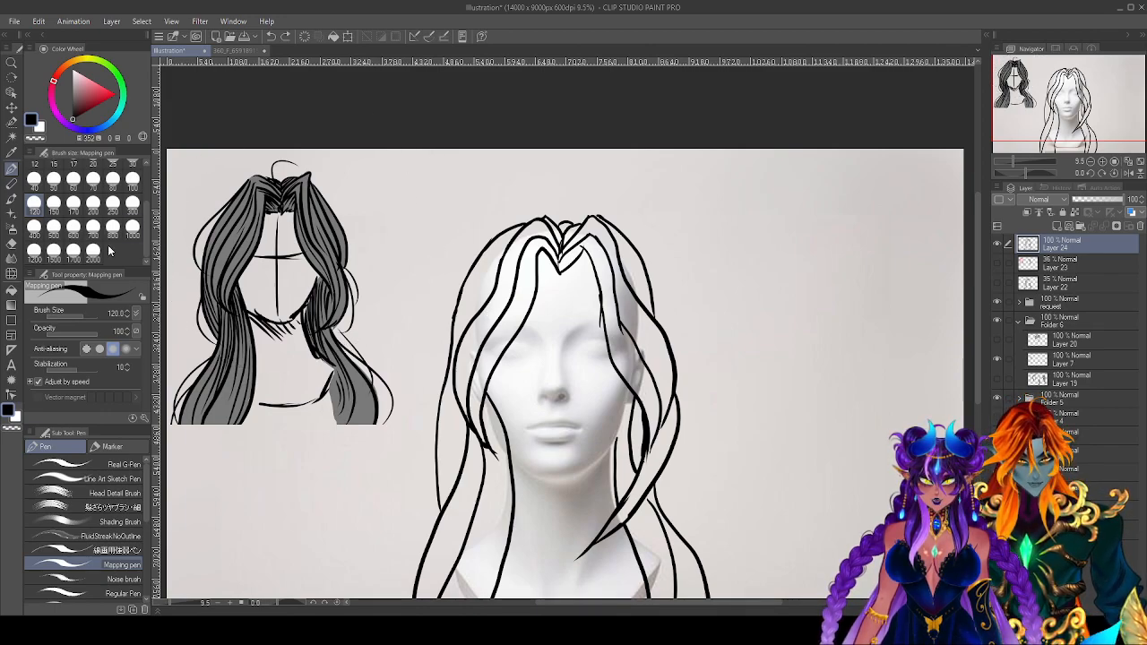
key(e)
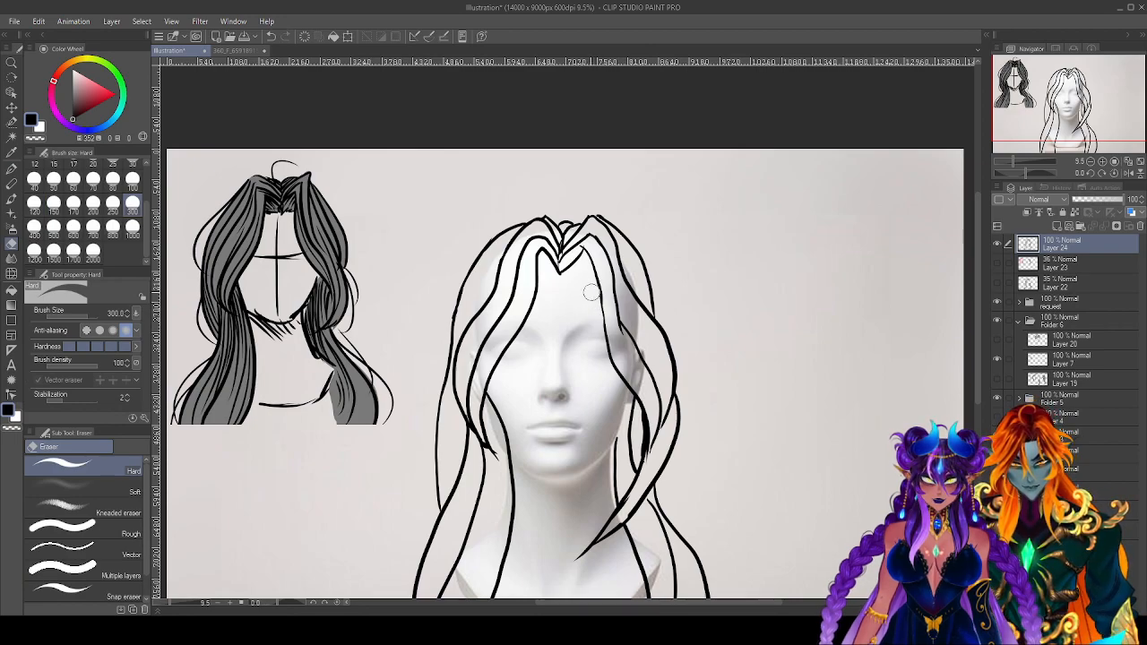
key(p)
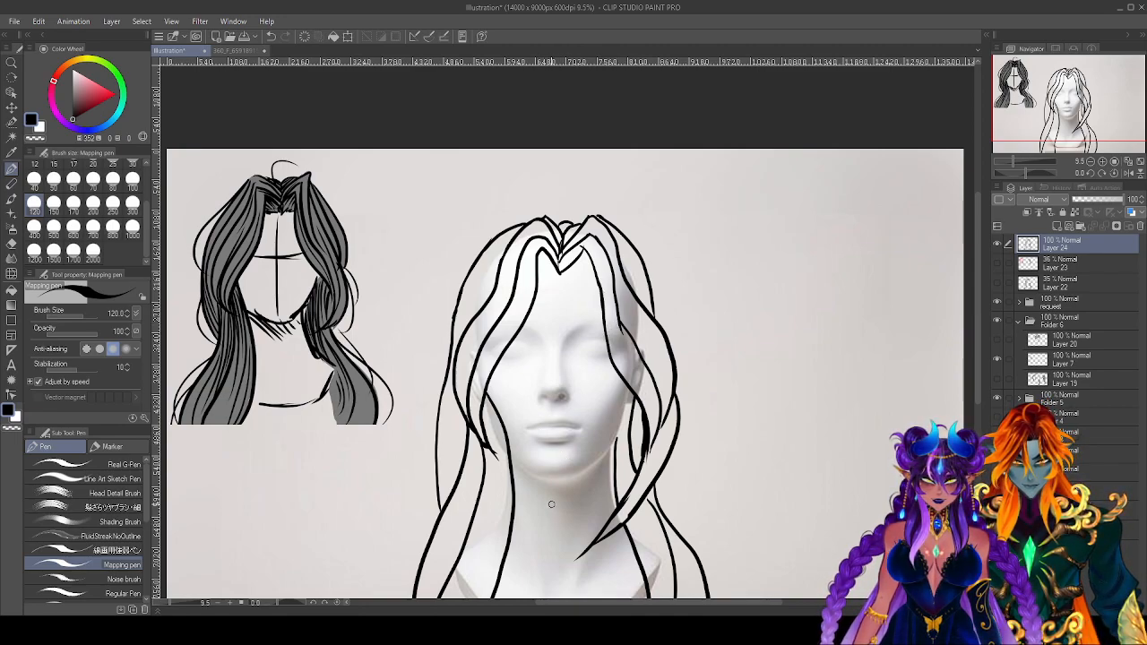
Draw a long S-curved sample lock with a second outer edge on the empty background beside the head, and erase it.
mouse_move(707, 286)
mouse_down()
mouse_move(776, 226)
mouse_move(822, 220)
mouse_move(806, 226)
mouse_move(853, 543)
mouse_move(878, 564)
mouse_up()
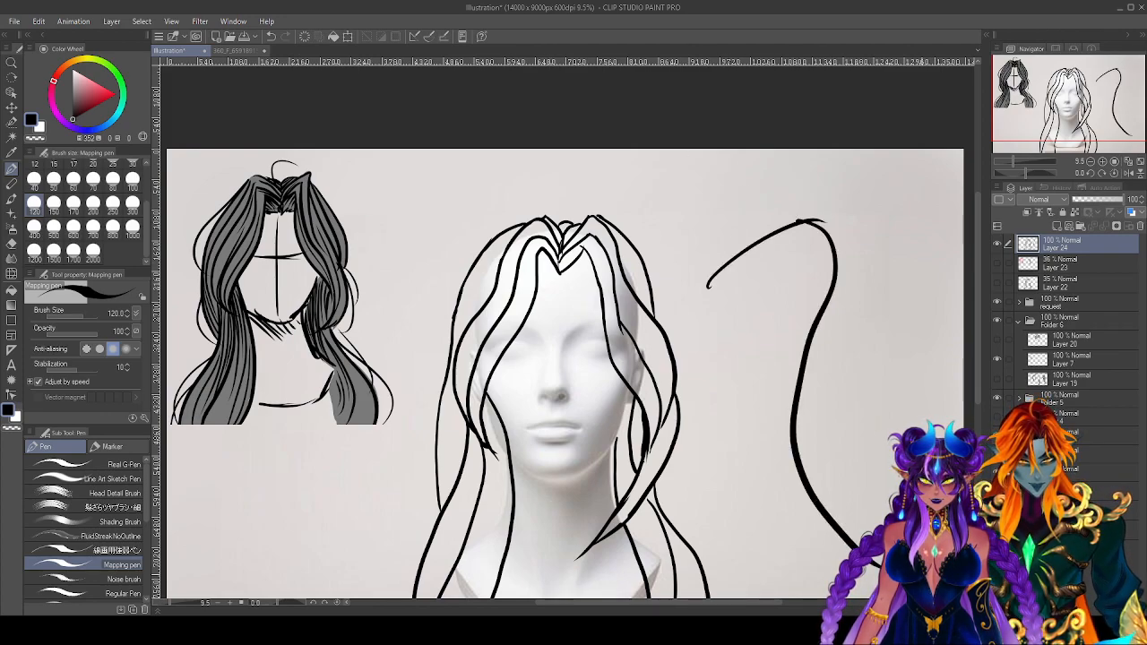
mouse_move(704, 266)
mouse_down()
mouse_move(798, 192)
mouse_move(814, 195)
mouse_move(848, 243)
mouse_move(842, 409)
mouse_move(857, 450)
mouse_up()
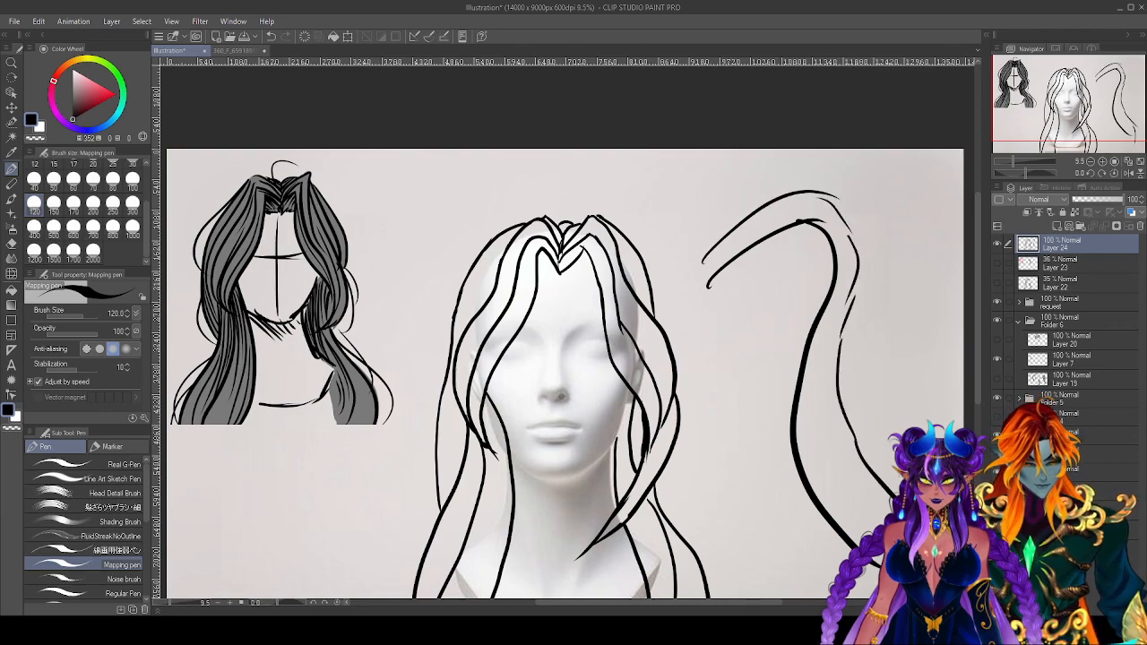
mouse_move(726, 285)
mouse_down()
mouse_move(711, 240)
mouse_move(737, 217)
mouse_move(720, 261)
mouse_move(810, 171)
mouse_move(778, 251)
mouse_move(858, 202)
mouse_move(783, 316)
mouse_move(865, 284)
mouse_move(784, 404)
mouse_move(786, 441)
mouse_move(853, 408)
mouse_move(849, 437)
mouse_move(827, 409)
mouse_move(790, 472)
mouse_move(822, 512)
mouse_move(865, 464)
mouse_up()
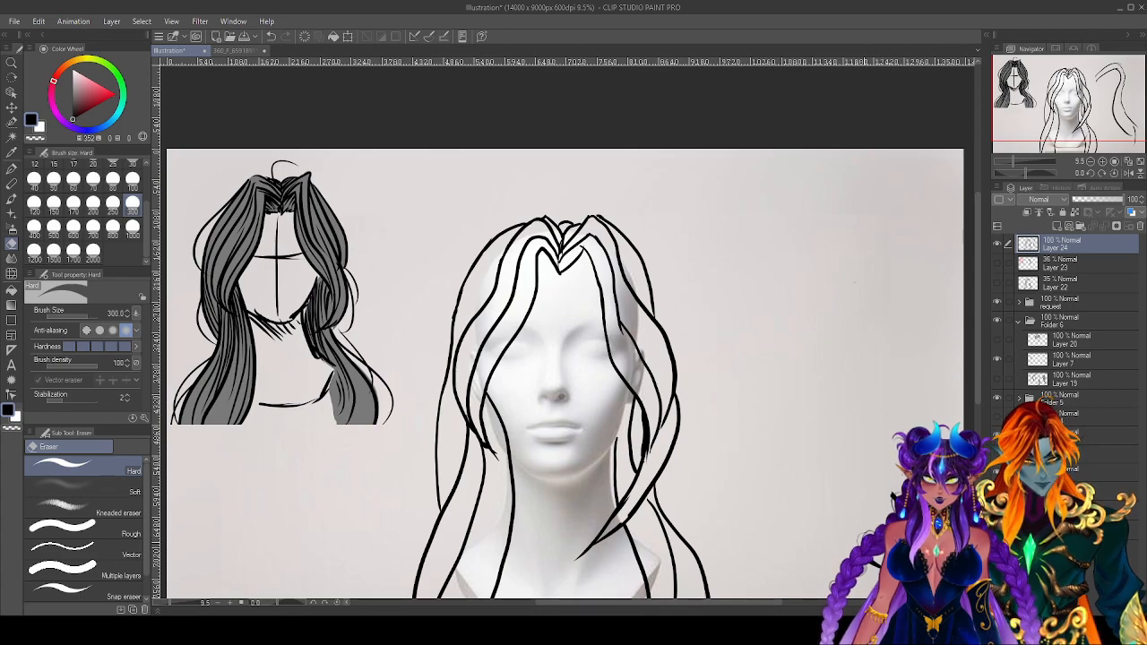
key(p)
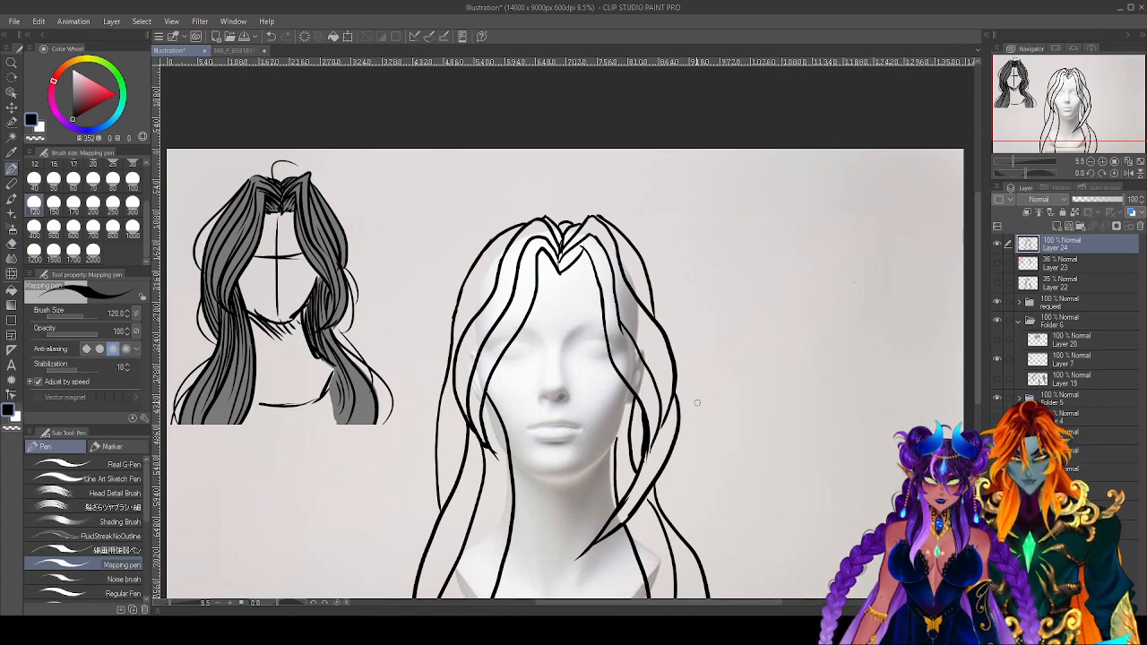
Set the eraser size to 120 and fill the right side of the centre parting with dense tapered Mapping pen strokes fanning up from its point.
drag(851, 468, 822, 369)
key(e)
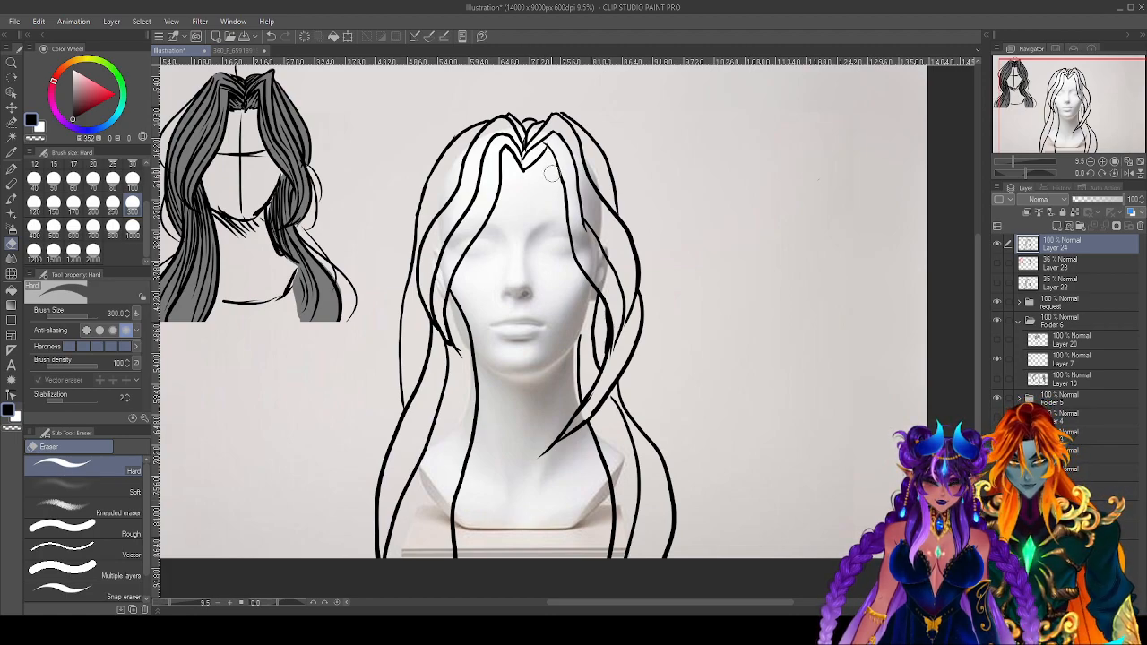
scroll(618, 260, up, 3)
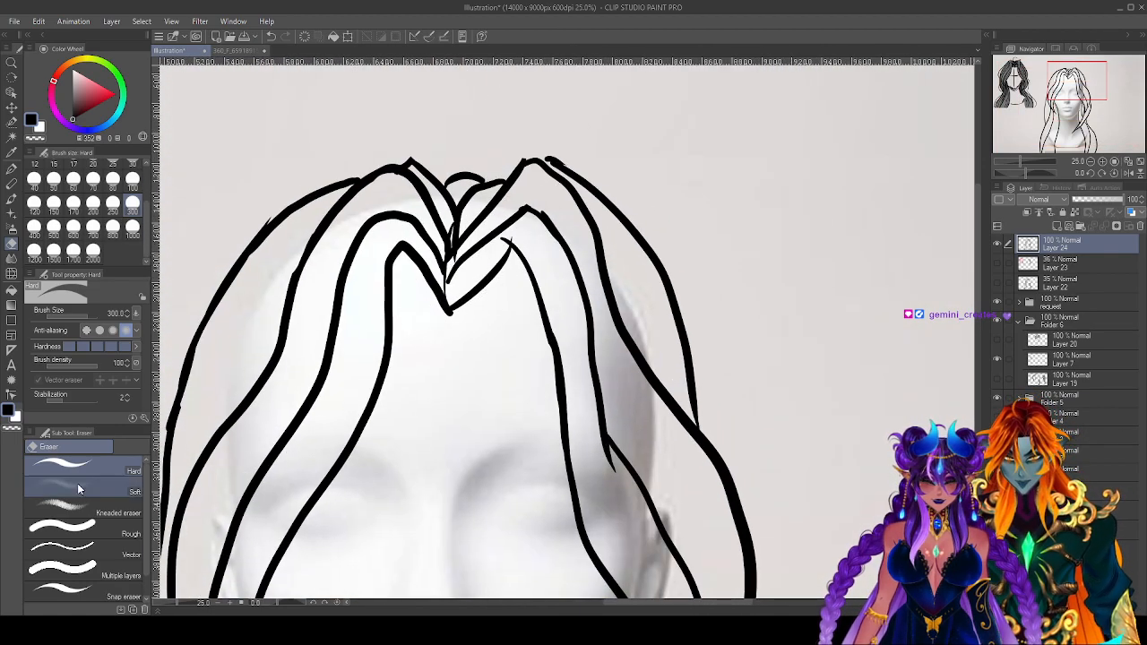
click(34, 203)
key(p)
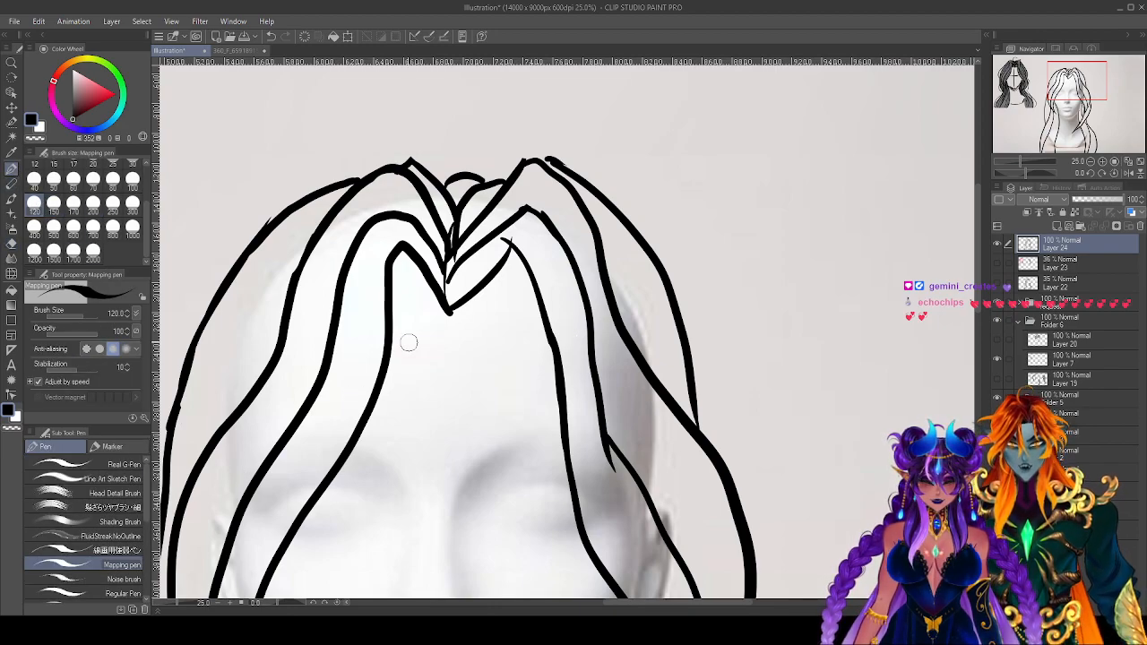
mouse_move(448, 294)
mouse_down()
mouse_move(521, 224)
mouse_move(451, 285)
mouse_move(493, 238)
mouse_move(451, 296)
mouse_move(510, 244)
mouse_move(457, 299)
mouse_move(498, 213)
mouse_move(458, 252)
mouse_move(513, 199)
mouse_up()
drag(448, 267, 492, 212)
drag(475, 228, 516, 189)
drag(448, 272, 507, 214)
mouse_move(471, 245)
mouse_down()
mouse_move(509, 215)
mouse_move(459, 225)
mouse_move(473, 210)
mouse_move(457, 211)
mouse_move(464, 229)
mouse_move(528, 181)
mouse_up()
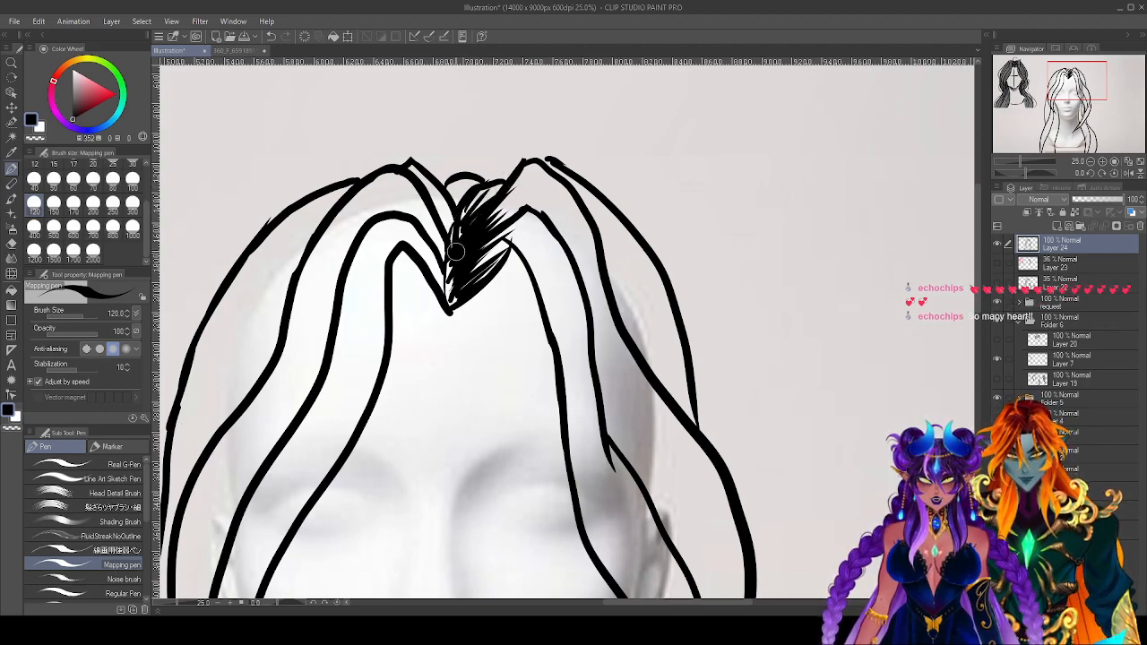
Fill the left side of the centre parting with short tapered strokes, and erase the stray overlap at the right inner strand's peak.
drag(430, 293, 451, 239)
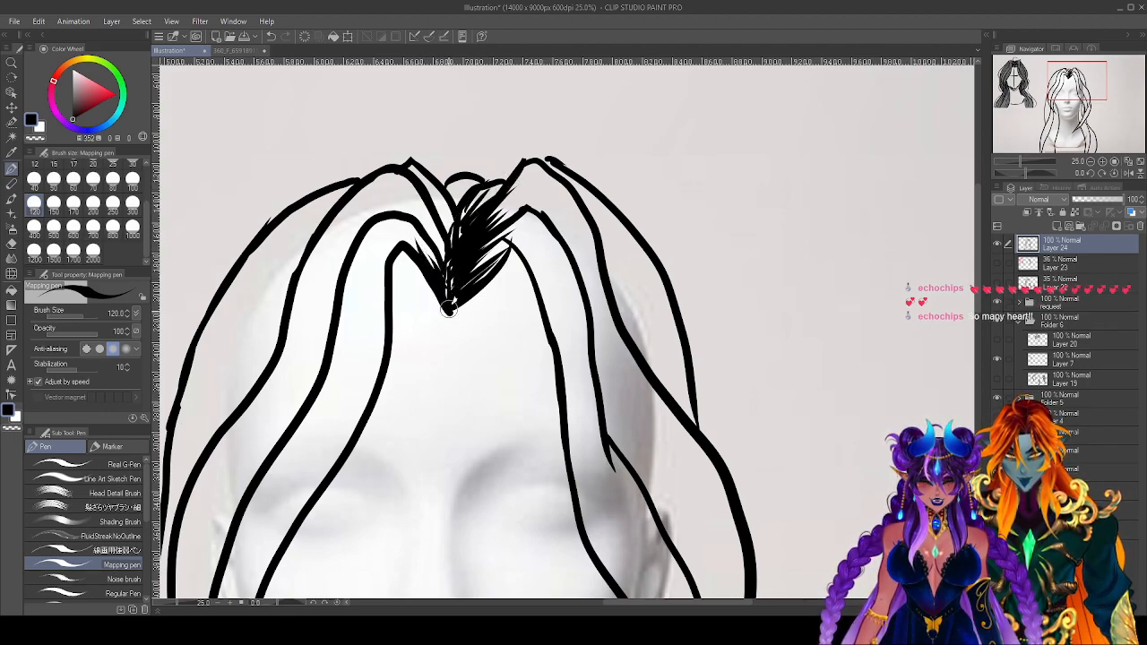
mouse_move(444, 281)
mouse_down()
mouse_move(466, 222)
mouse_move(455, 224)
mouse_move(451, 202)
mouse_up()
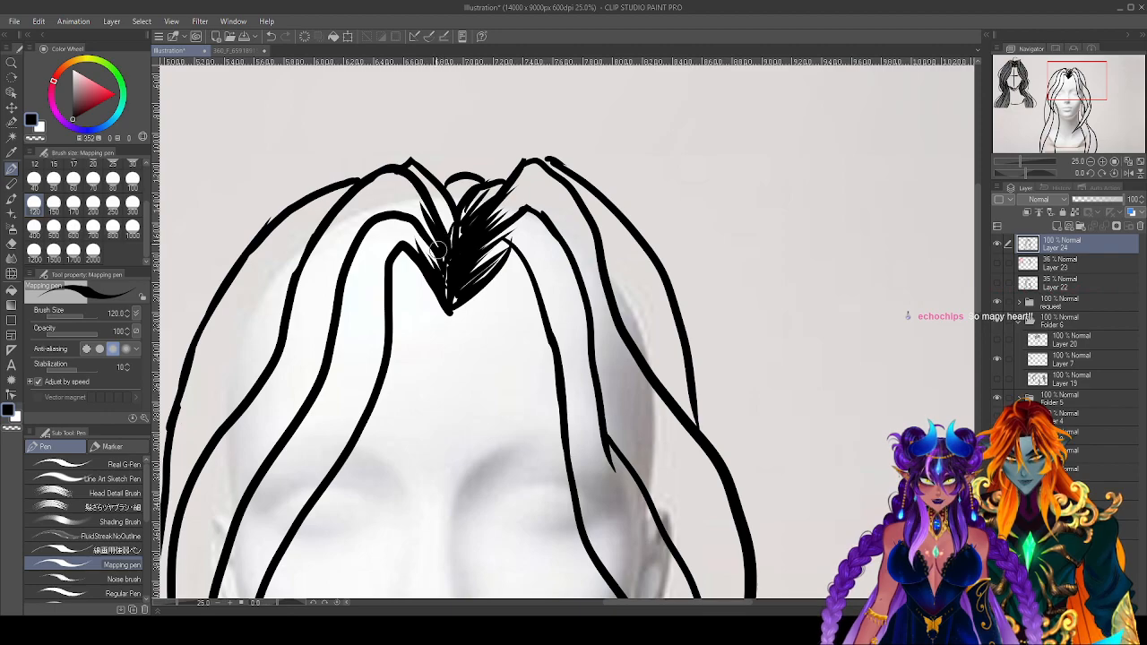
mouse_move(436, 260)
mouse_down()
mouse_move(456, 236)
mouse_move(439, 190)
mouse_up()
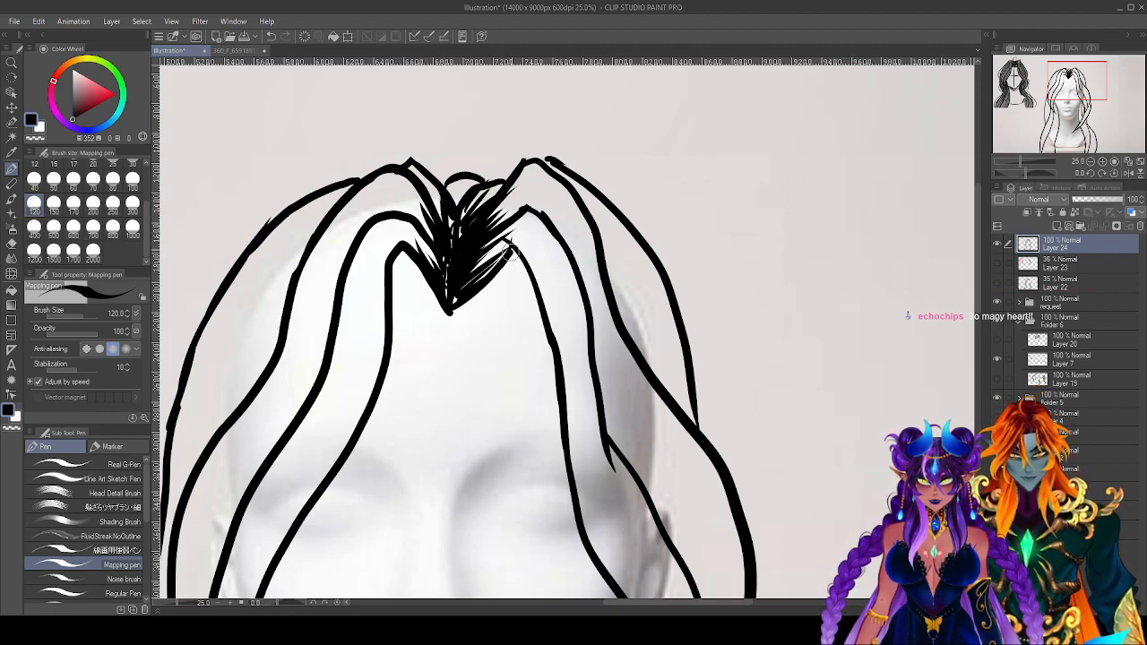
key(e)
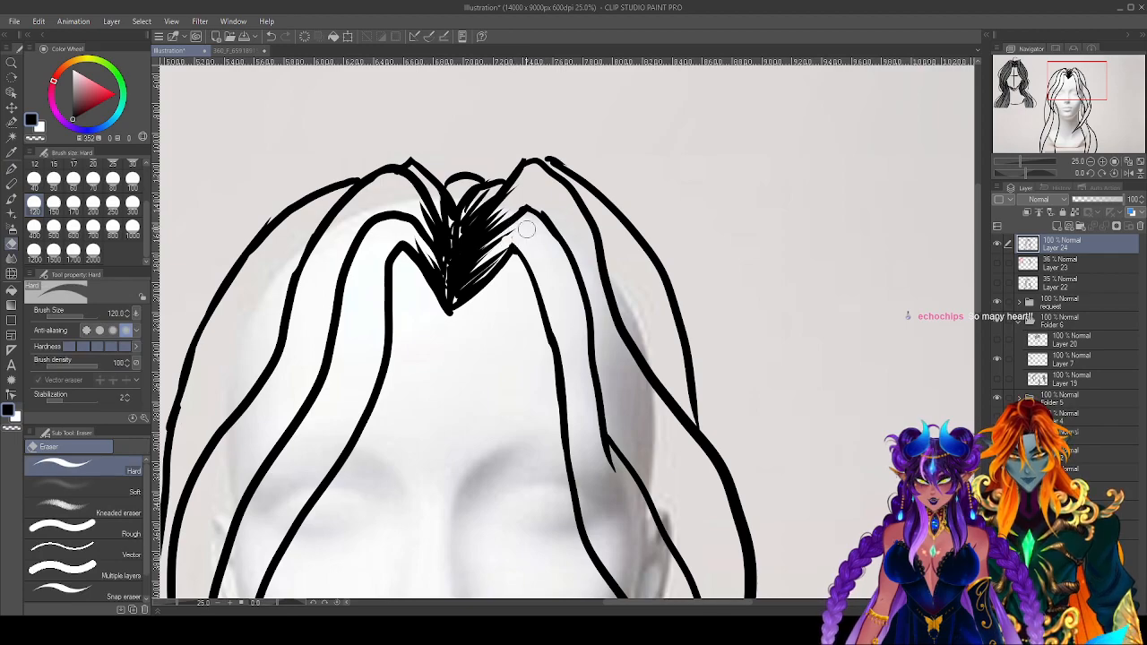
key(p)
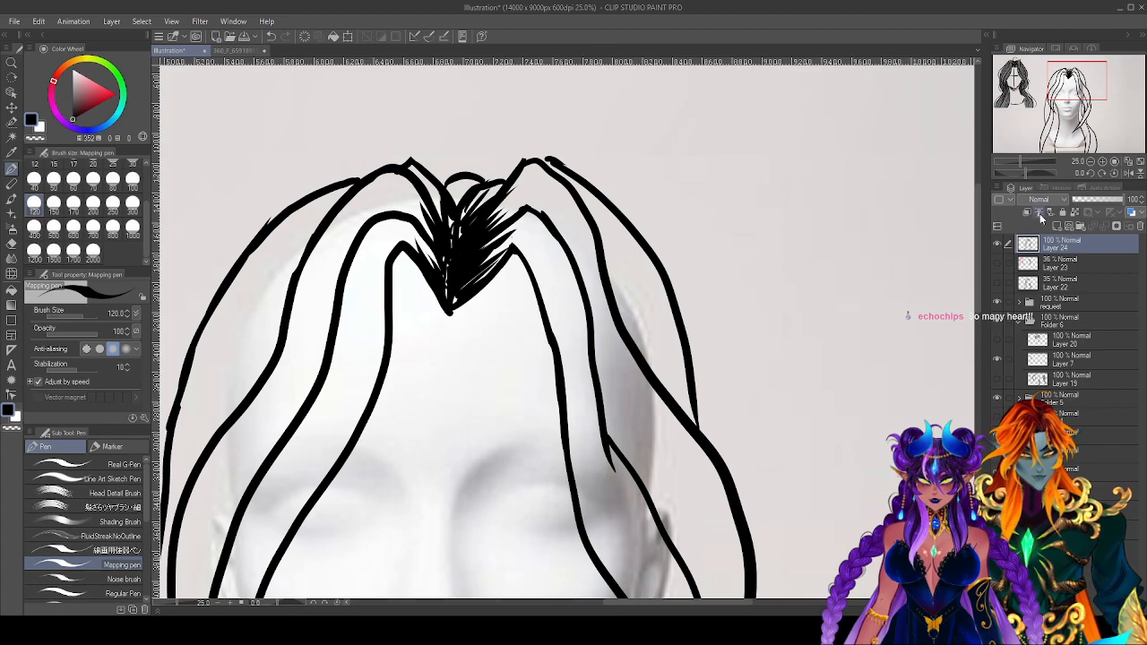
Show sketch Layer 22 and ink the straight hairline on both sides of the parting with short hatching strokes, rotating the canvas and resetting it.
click(998, 283)
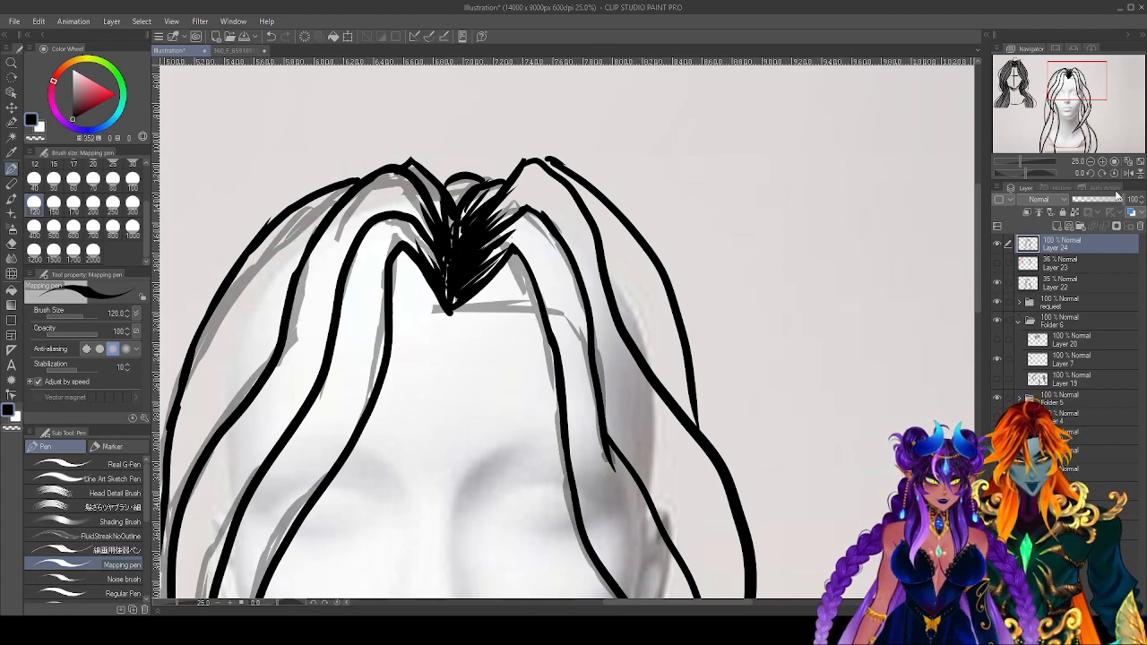
drag(1034, 168, 1017, 171)
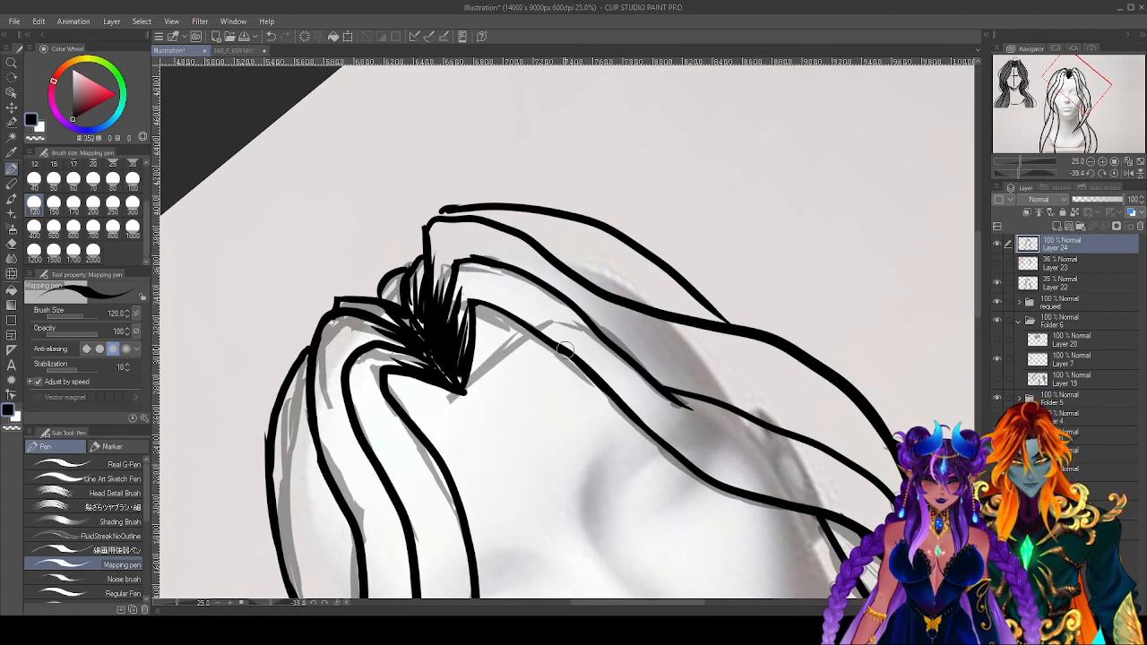
drag(481, 361, 537, 329)
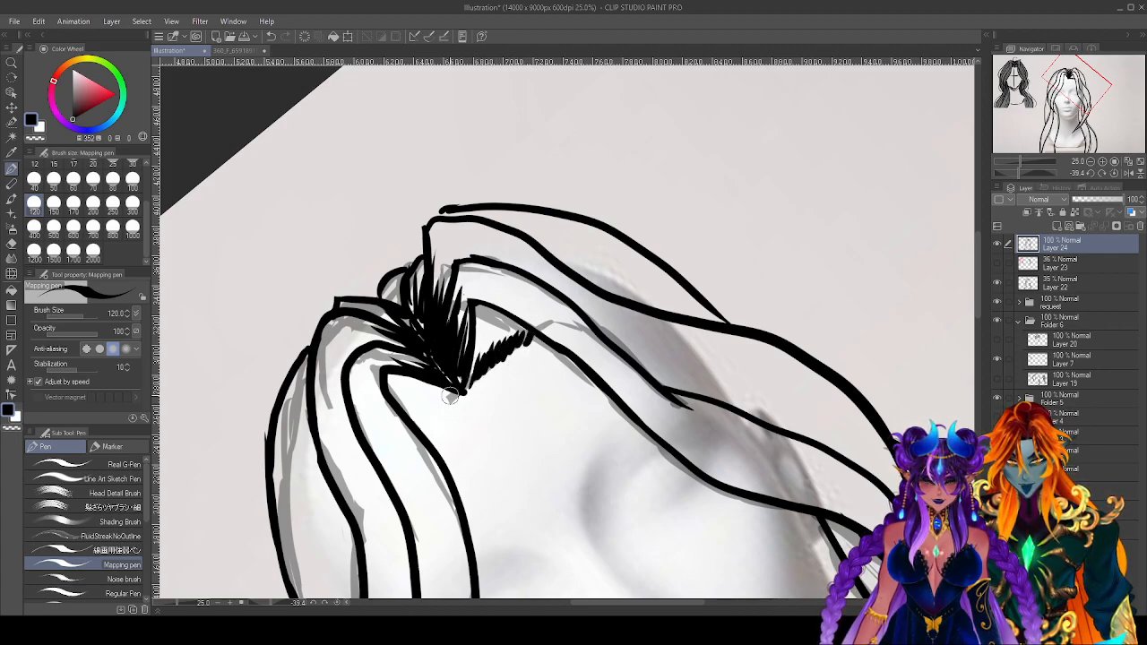
mouse_move(458, 399)
mouse_down()
mouse_move(423, 395)
mouse_move(430, 409)
mouse_move(412, 436)
mouse_up()
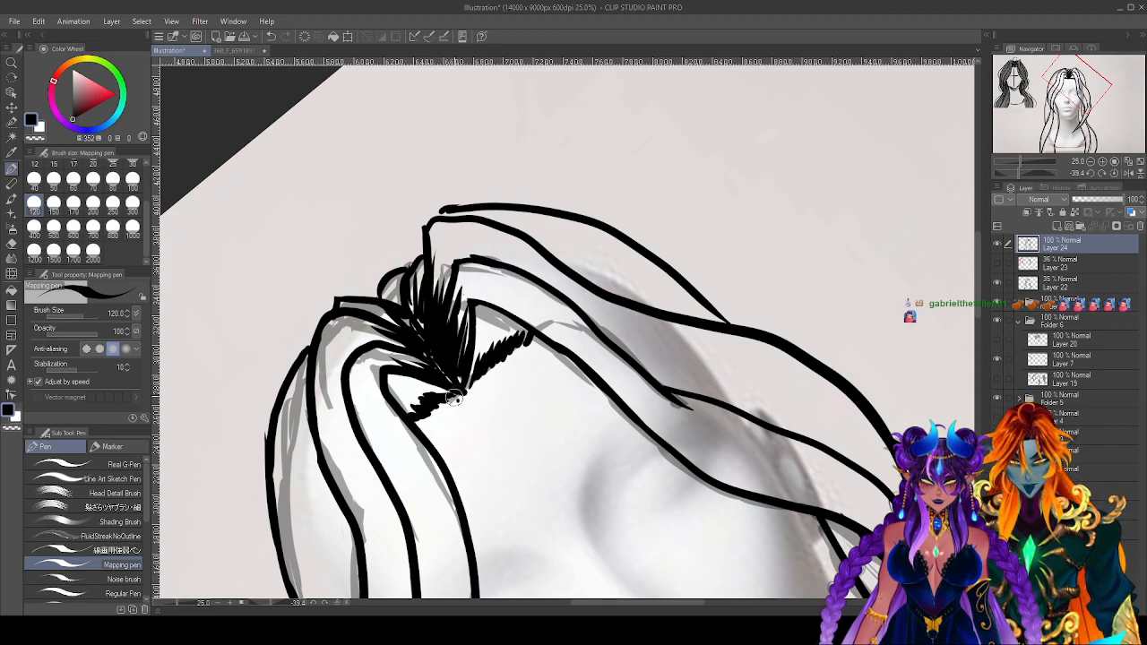
click(1114, 174)
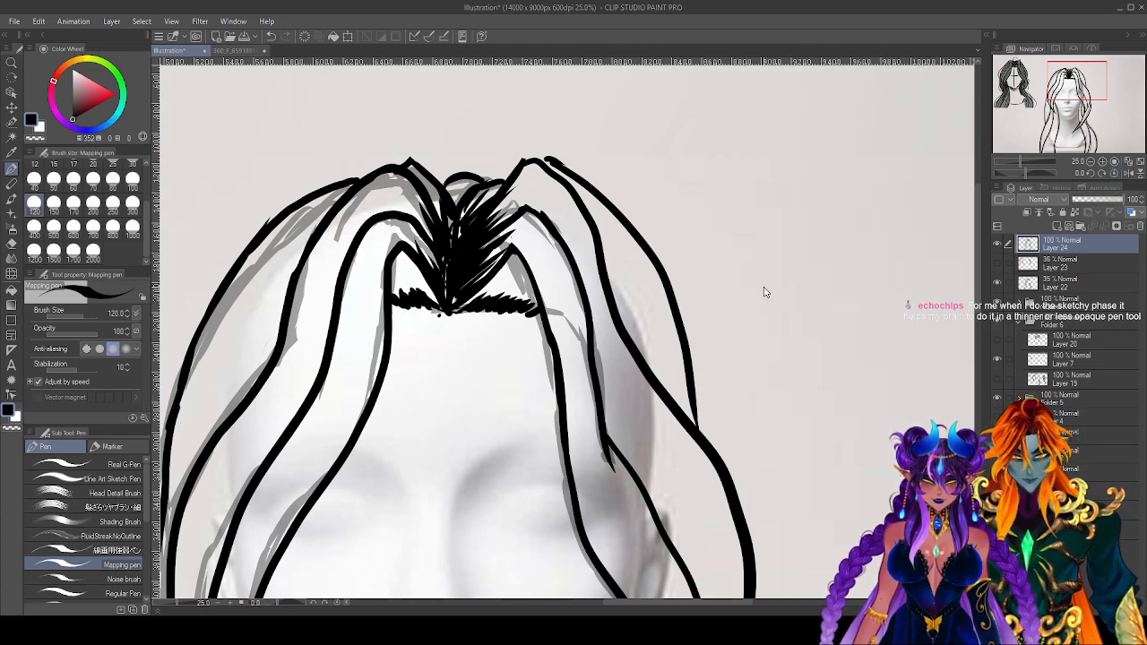
scroll(765, 292, down, 4)
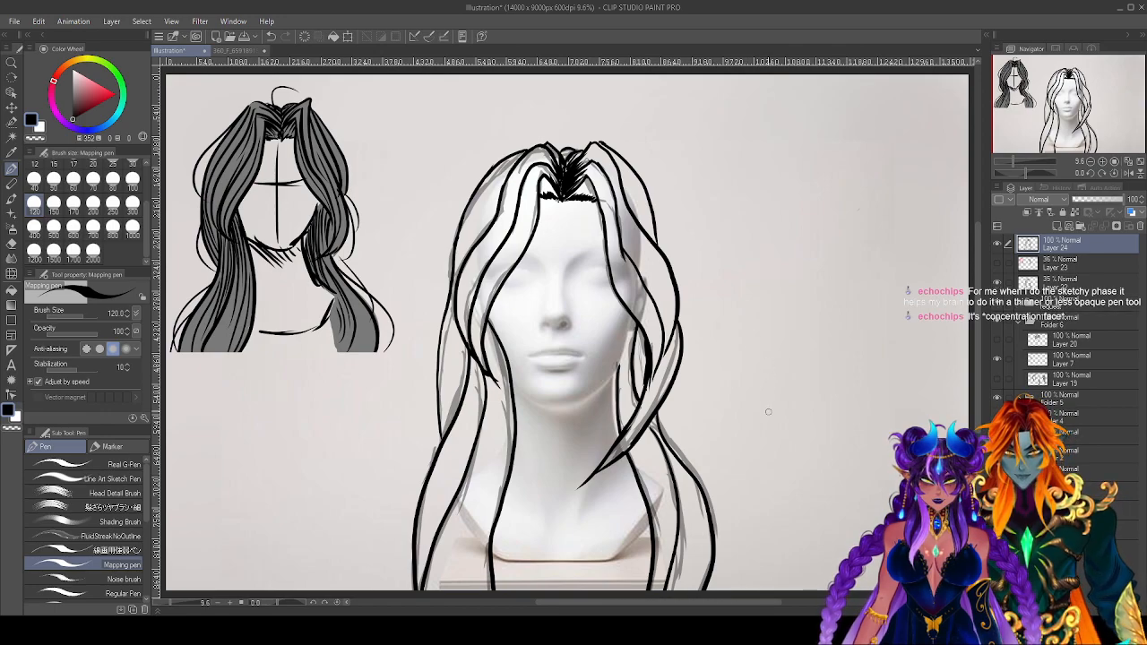
Compare the inked hair with the sketches by toggling Layers 24, 23 and 22, leaving Layer 24 shown and both sketch layers hidden.
click(997, 244)
click(997, 263)
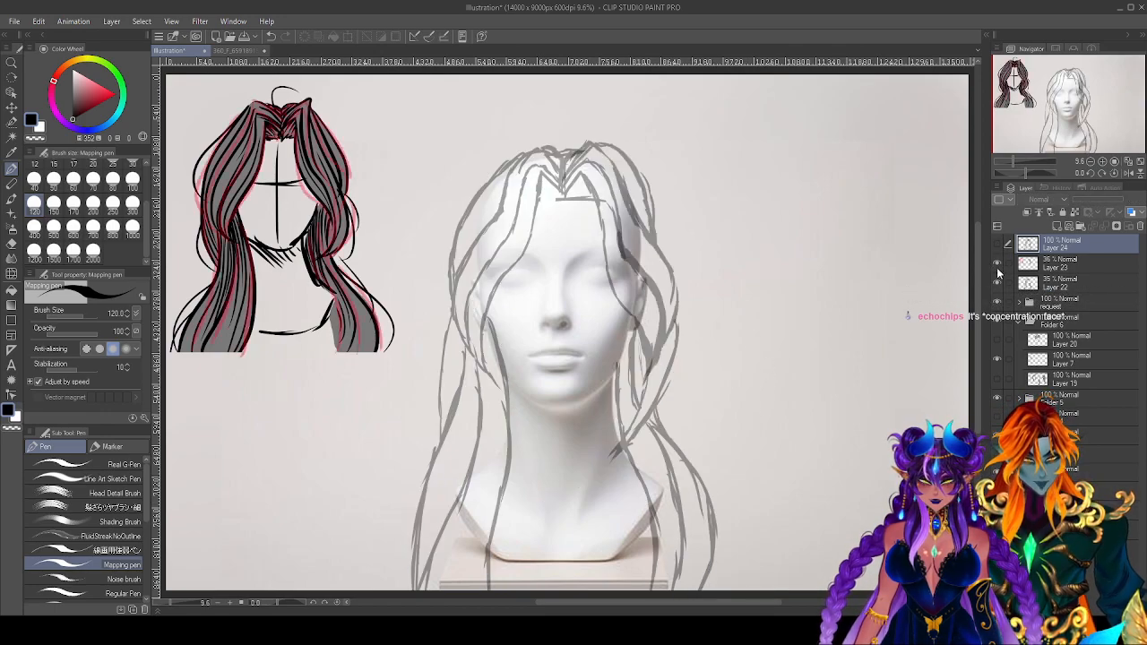
click(996, 283)
click(996, 283)
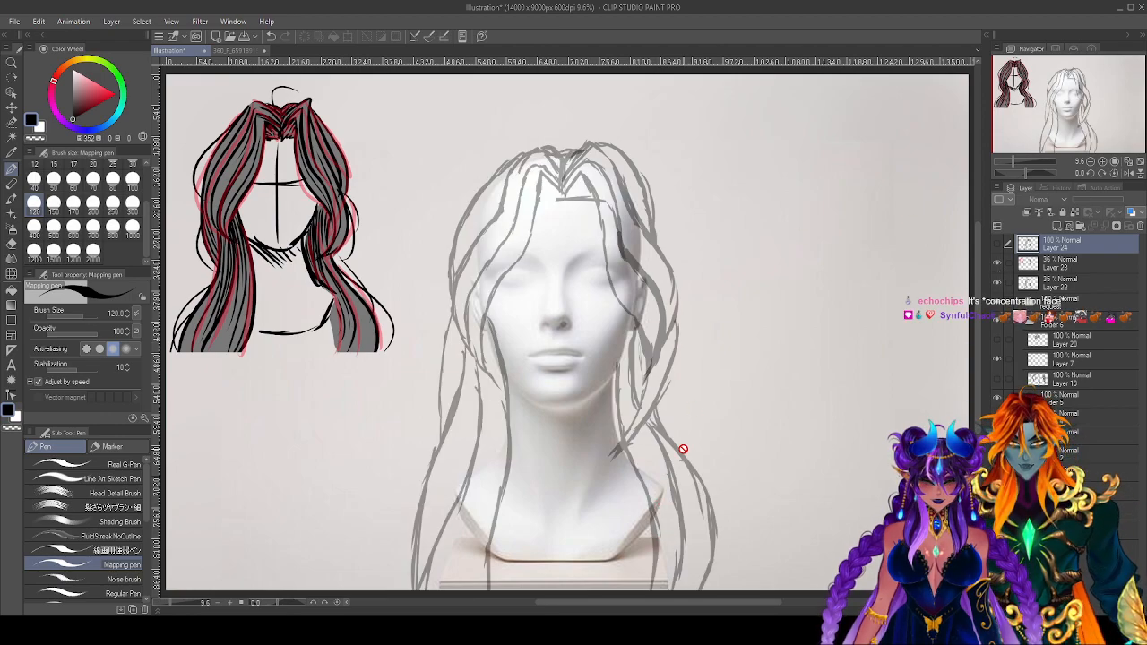
click(997, 263)
click(997, 263)
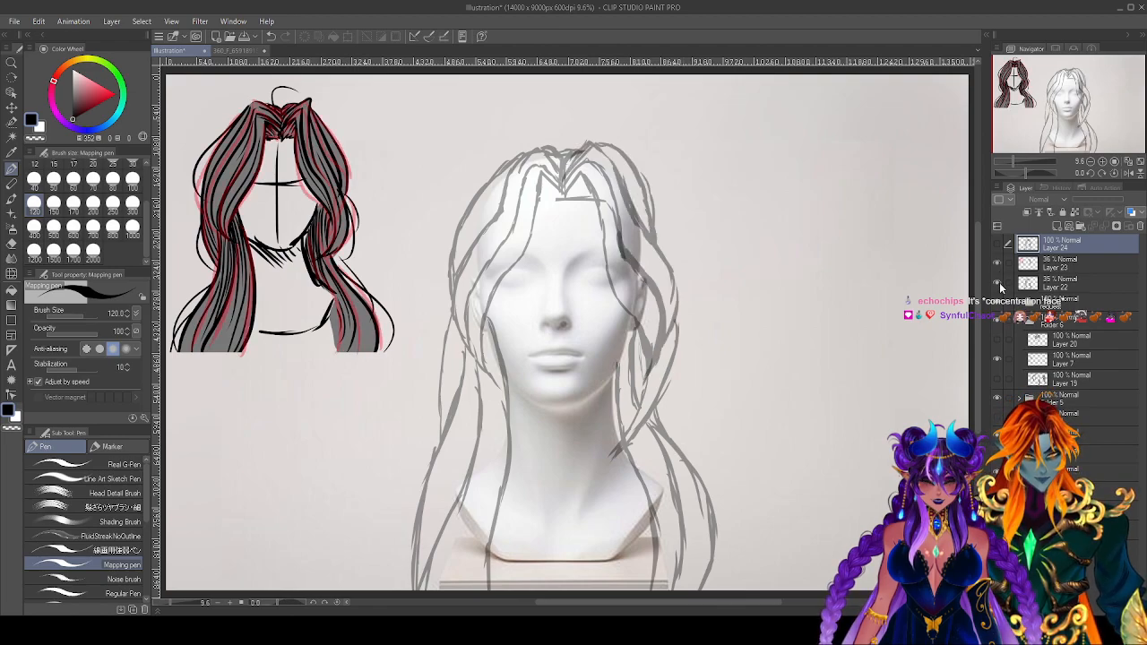
click(997, 283)
click(997, 264)
click(996, 244)
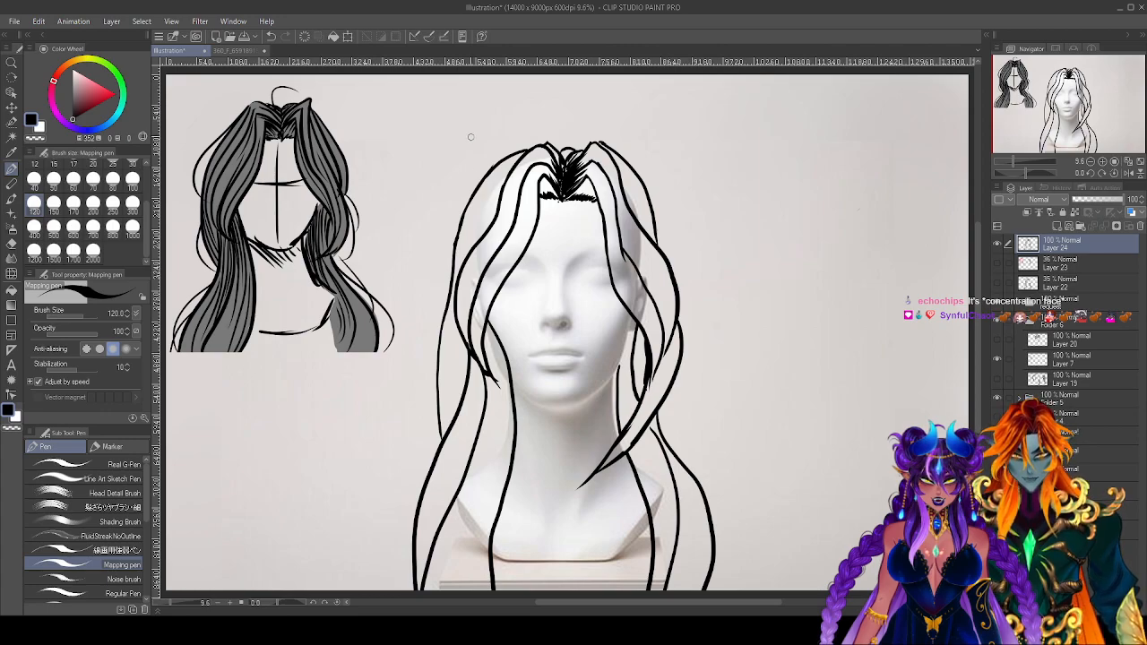
Draw rough loops around the left and right outer hair sections, and undo them.
drag(499, 134, 488, 256)
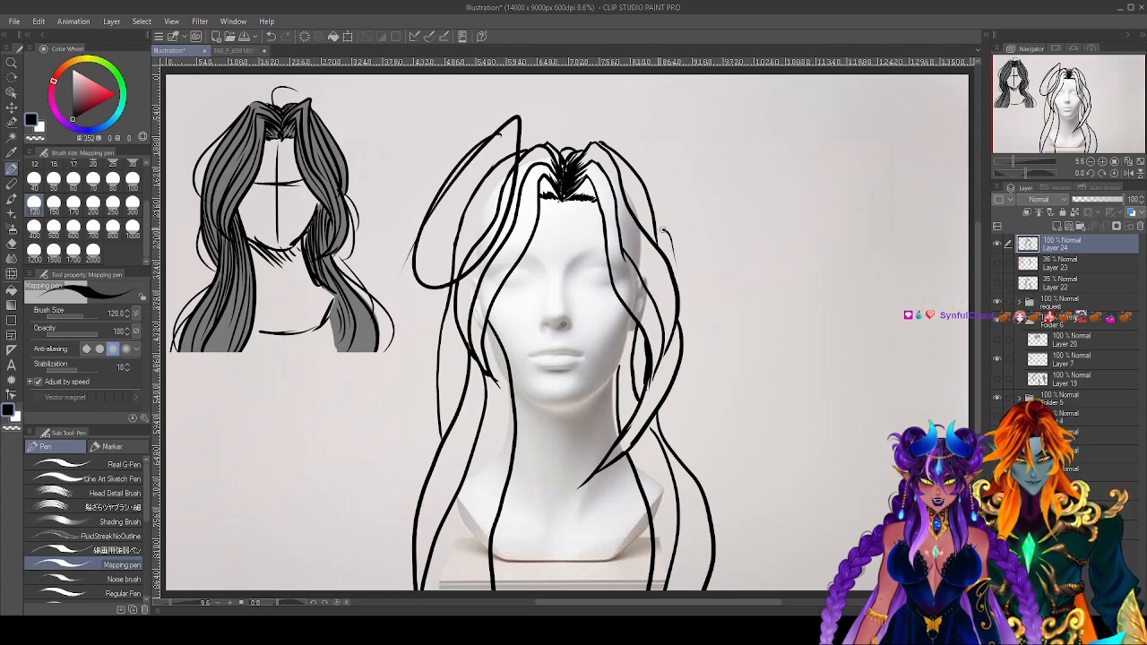
drag(664, 231, 667, 444)
key(ctrl+z)
key(ctrl+z)
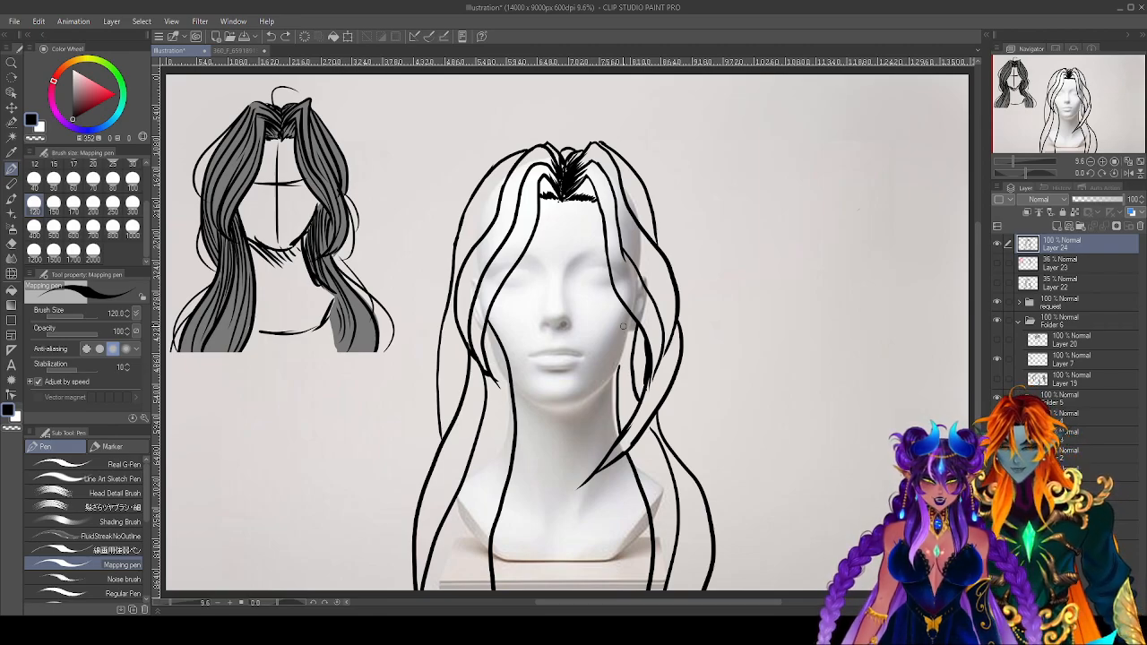
Erase the stray dot just below the centre of the hairline.
scroll(622, 326, up, 5)
drag(497, 178, 517, 529)
mouse_move(585, 171)
mouse_down()
mouse_move(560, 347)
mouse_move(570, 297)
mouse_up()
key(e)
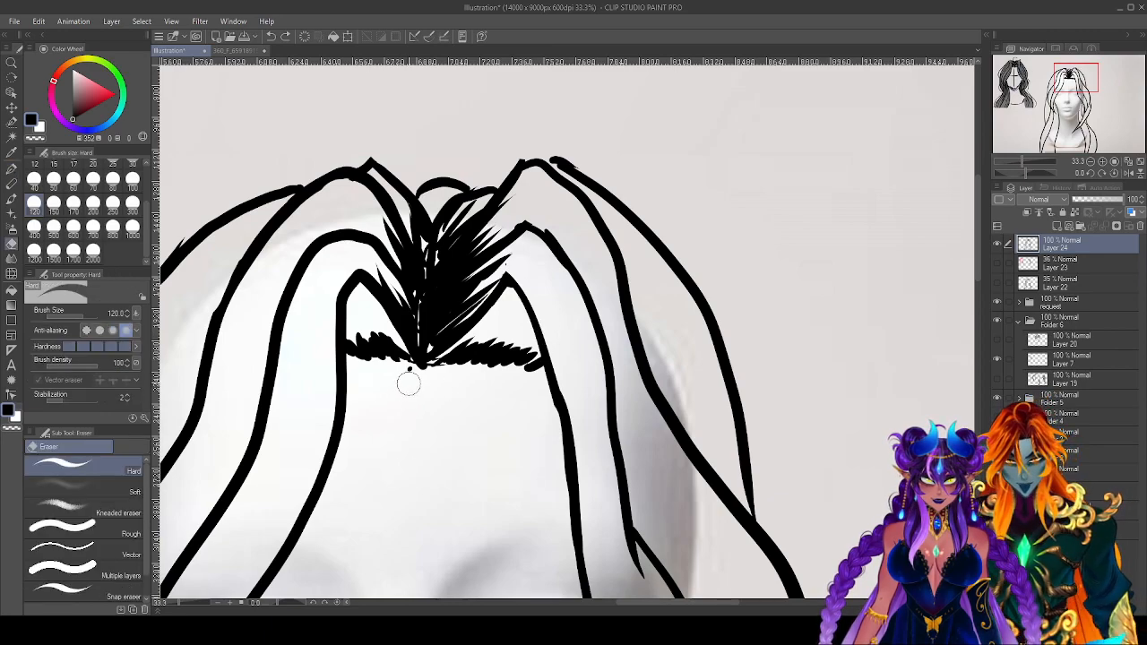
key(p)
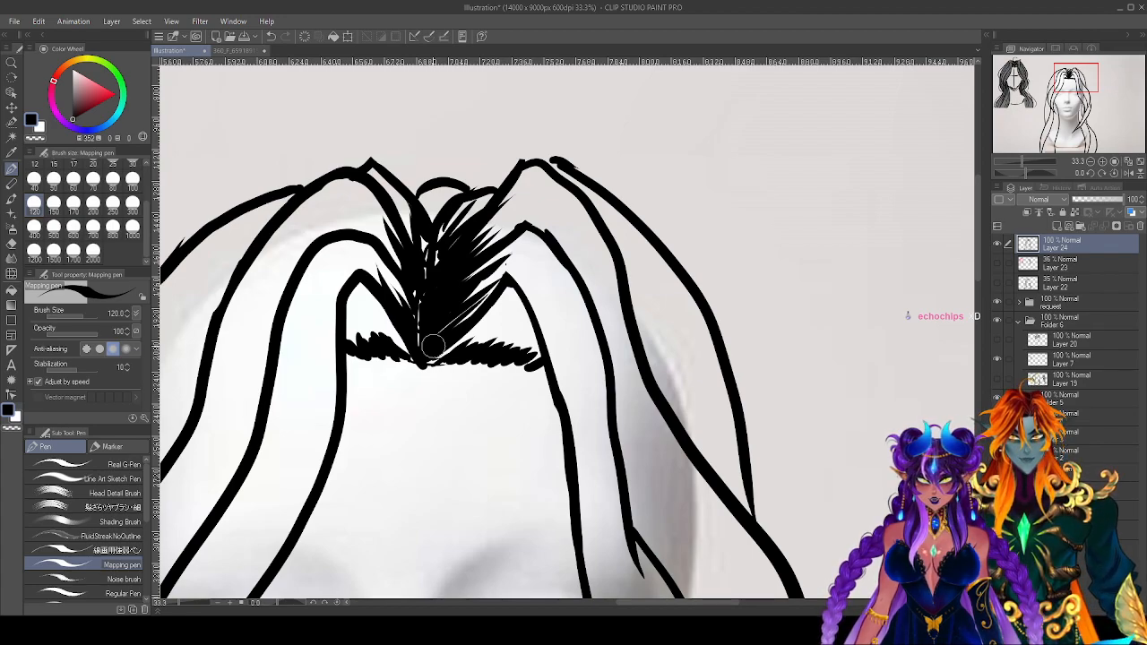
Add tapered strokes rising from the hairline into the gaps beneath the left and right inner strands.
drag(453, 354, 501, 307)
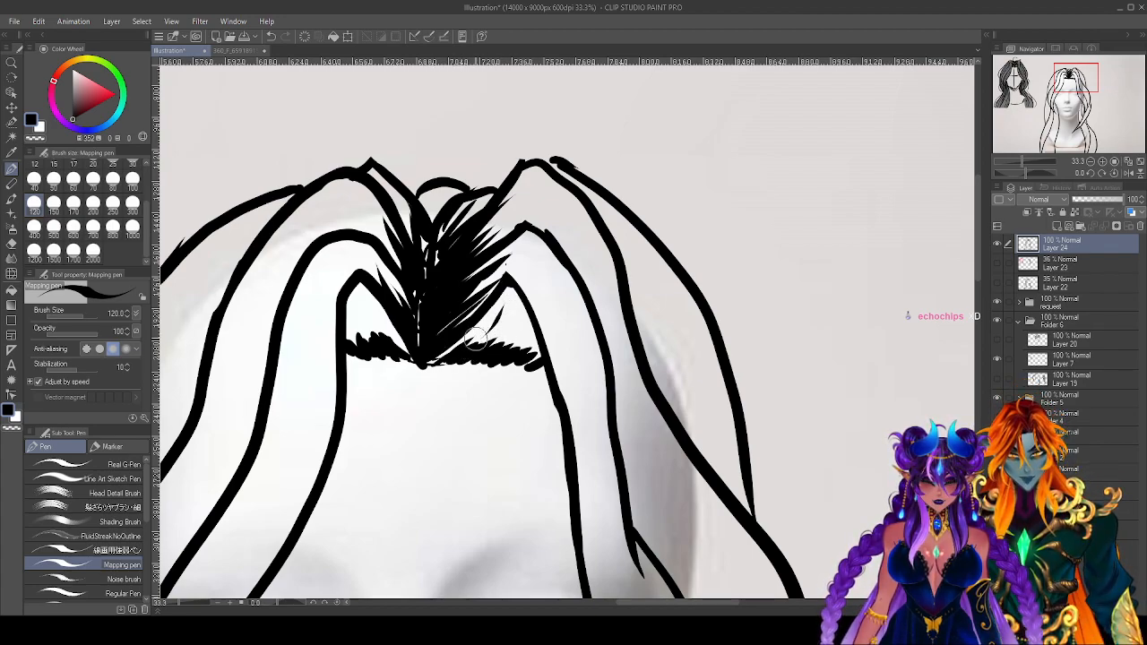
mouse_move(467, 354)
mouse_down()
mouse_move(497, 305)
mouse_move(478, 351)
mouse_move(510, 322)
mouse_move(492, 357)
mouse_move(541, 320)
mouse_up()
mouse_move(410, 365)
mouse_down()
mouse_move(392, 319)
mouse_move(394, 340)
mouse_move(376, 347)
mouse_move(373, 309)
mouse_up()
mouse_move(376, 360)
mouse_down()
mouse_move(351, 304)
mouse_move(367, 282)
mouse_move(358, 276)
mouse_up()
drag(381, 315, 369, 288)
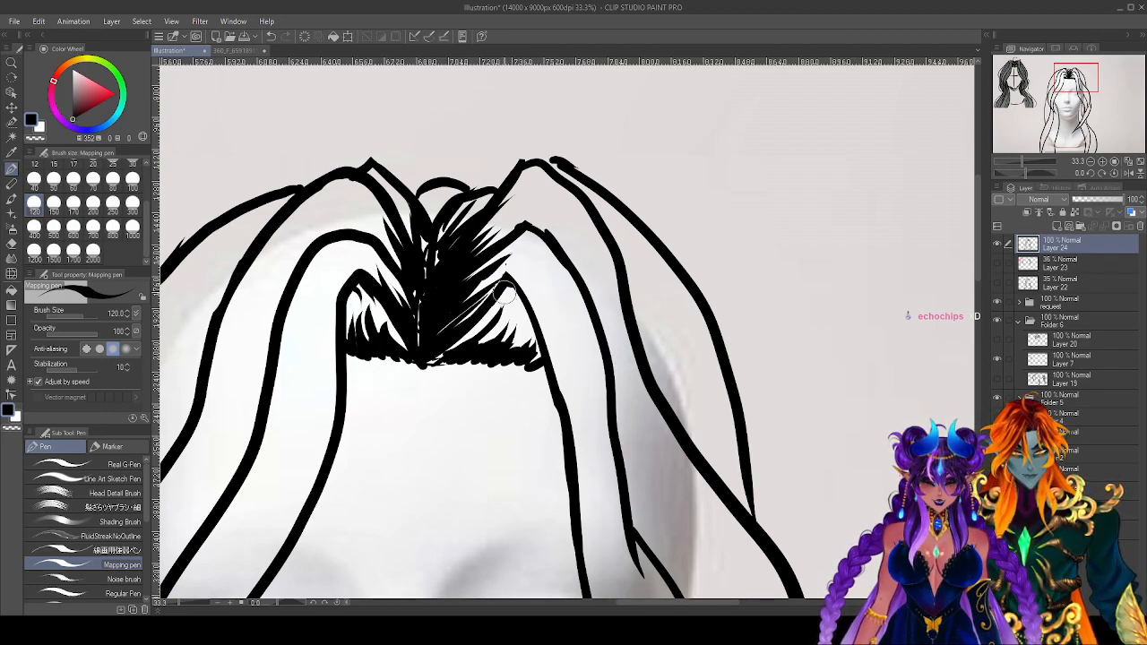
mouse_move(520, 323)
mouse_down()
mouse_move(502, 270)
mouse_move(513, 301)
mouse_up()
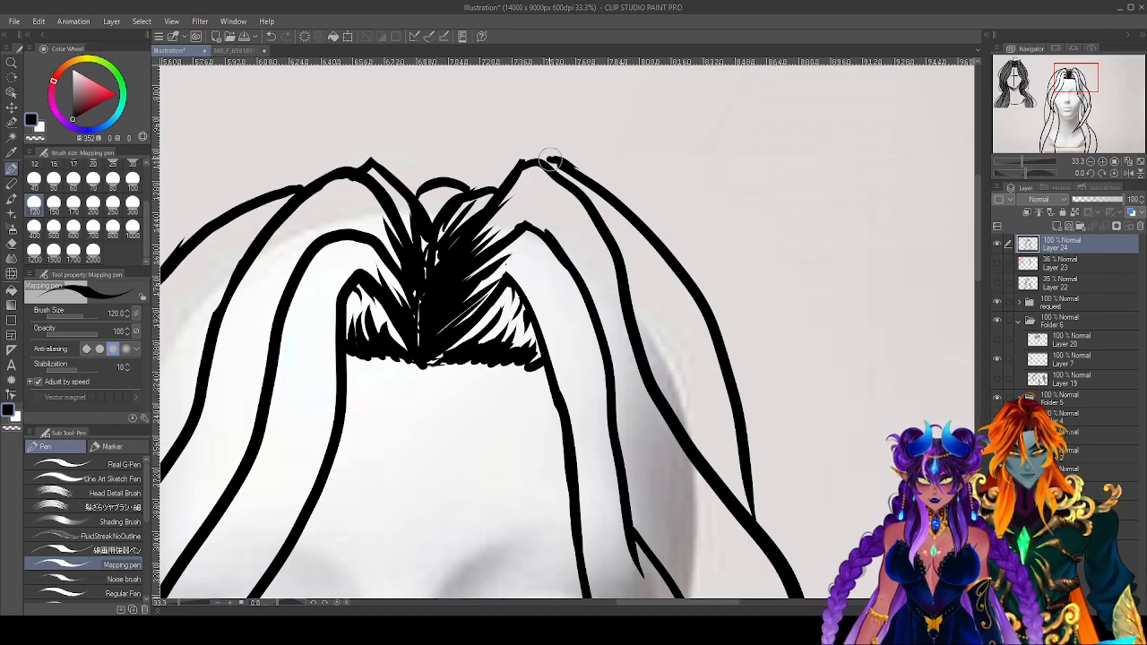
Draw two long practice curves on the empty background beside the head, undoing each one.
scroll(690, 253, down, 1)
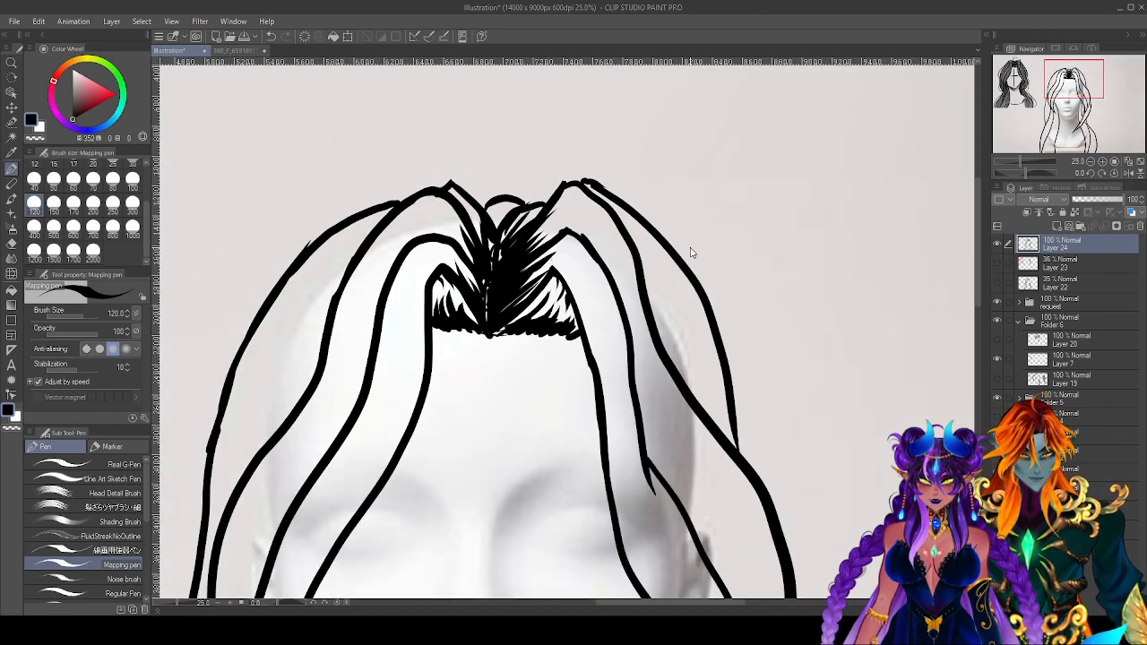
scroll(690, 253, down, 2)
scroll(590, 406, up, 1)
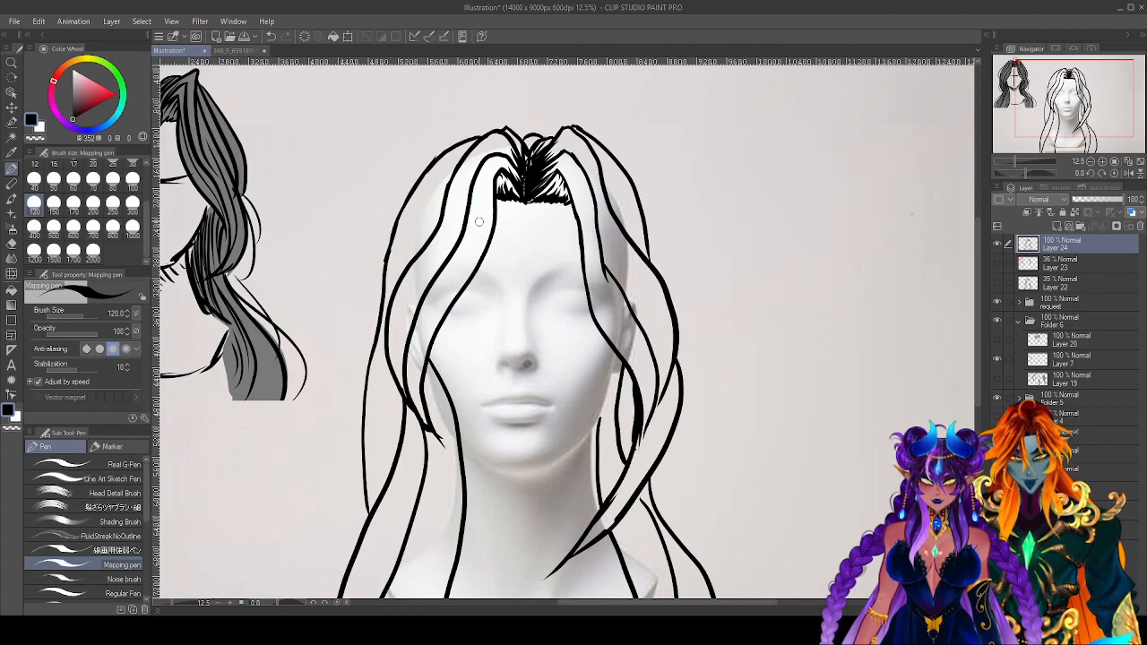
drag(701, 382, 976, 18)
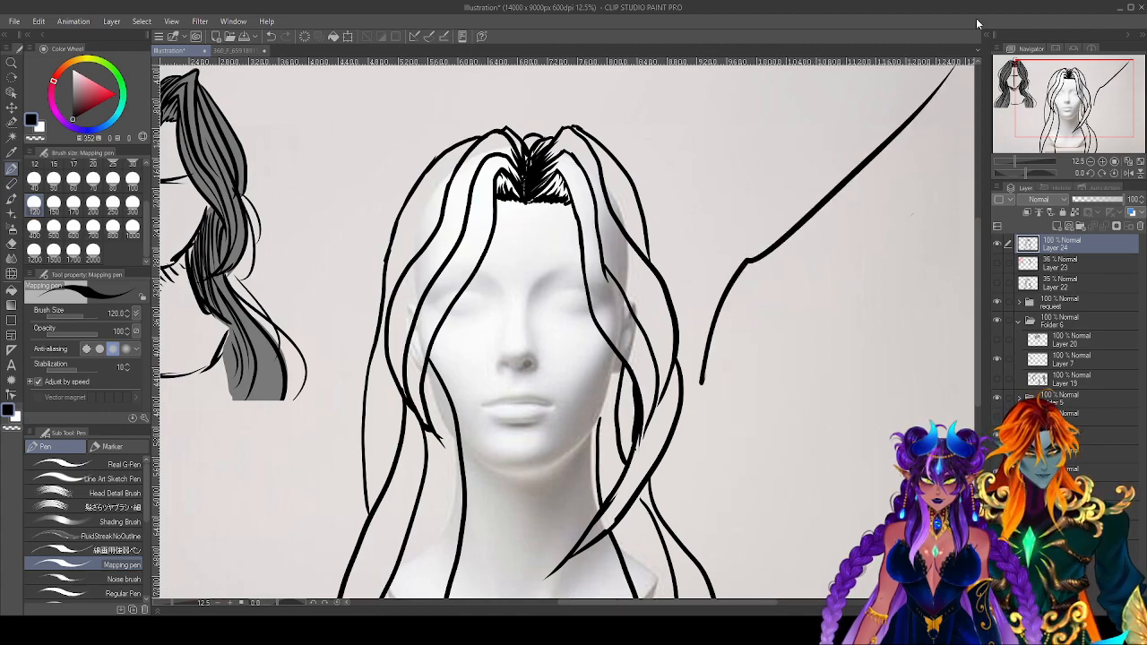
key(ctrl+z)
mouse_move(713, 457)
mouse_down()
mouse_move(724, 373)
mouse_move(914, 122)
mouse_up()
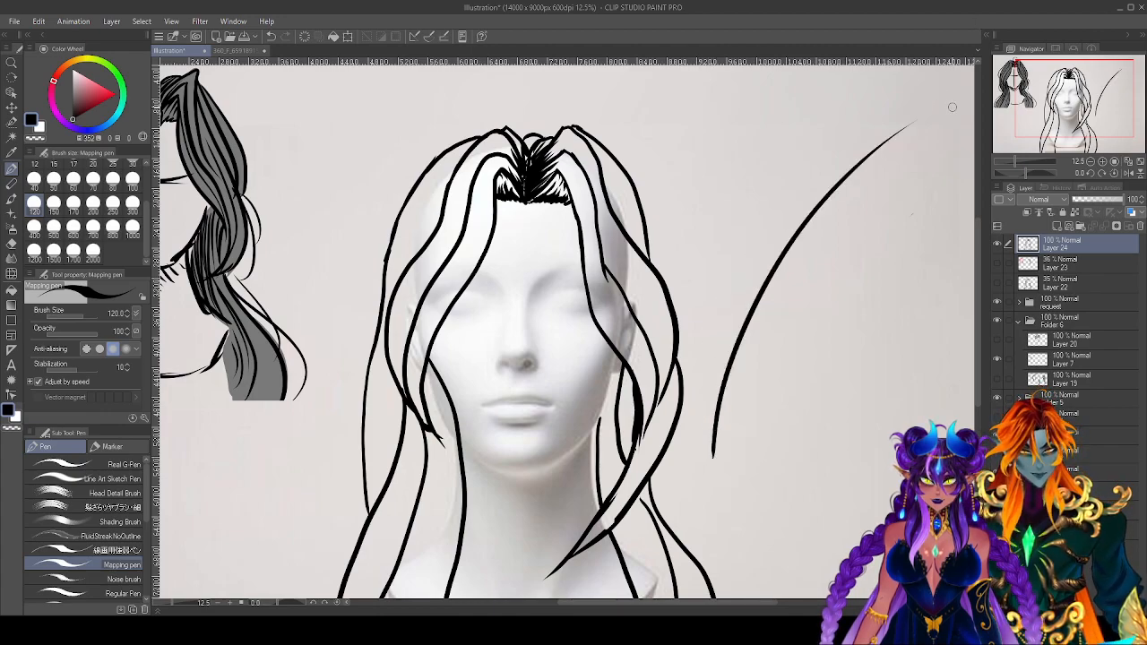
key(ctrl+z)
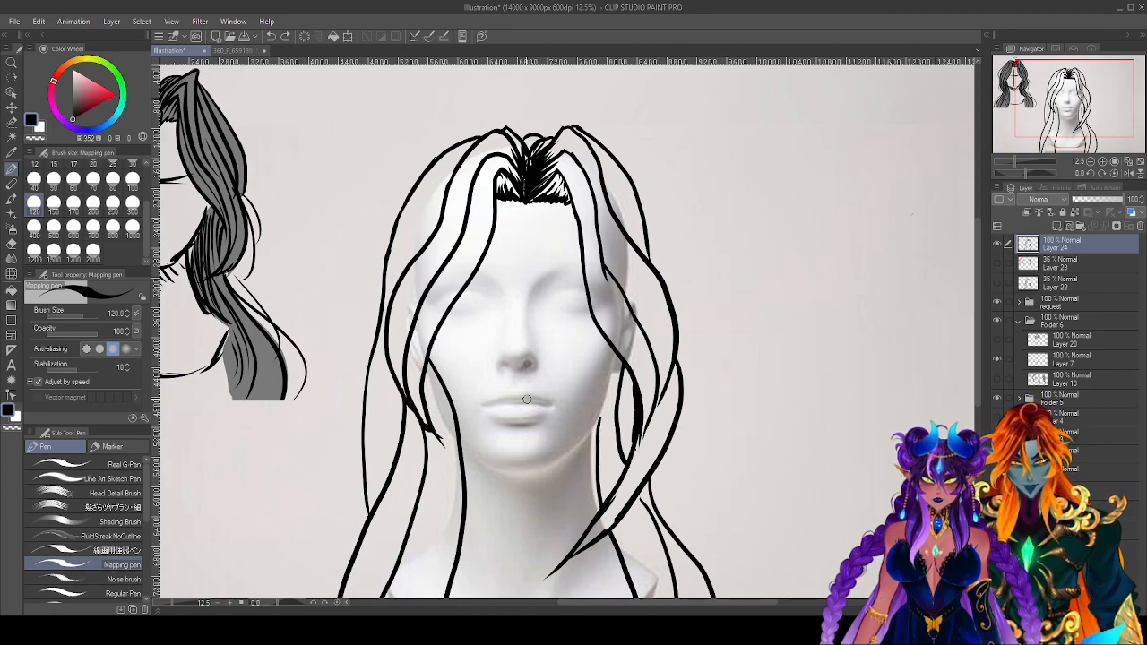
Draw a tapered strand line inside the left front hair section, curving down from the parting beside its inner outline.
drag(493, 164, 412, 358)
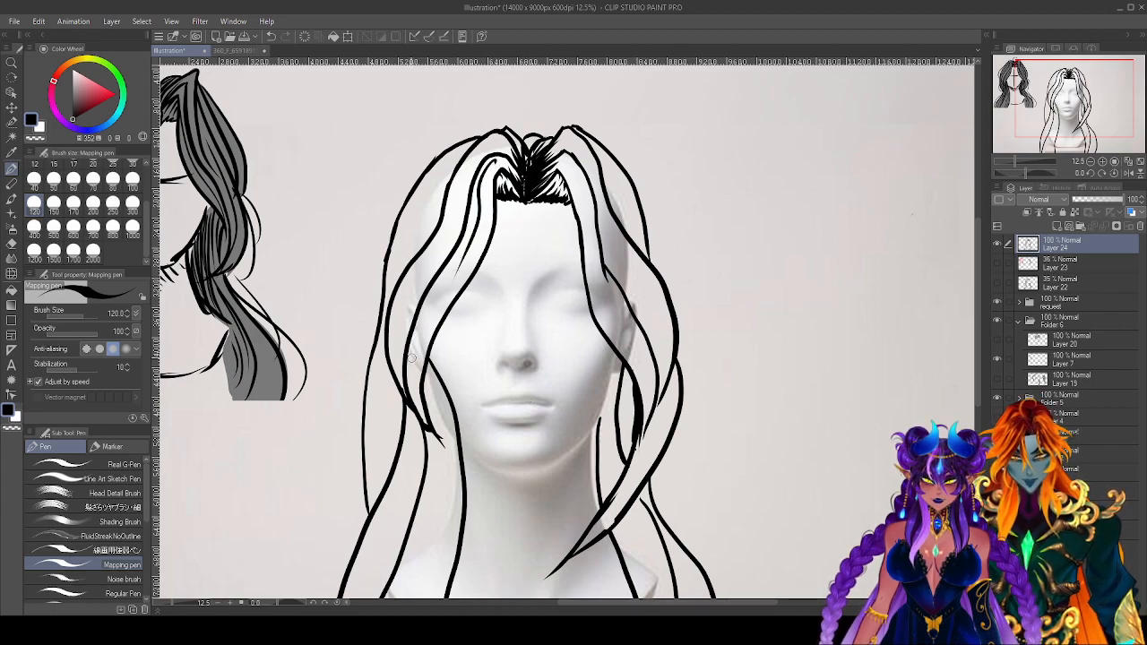
key(ctrl+z)
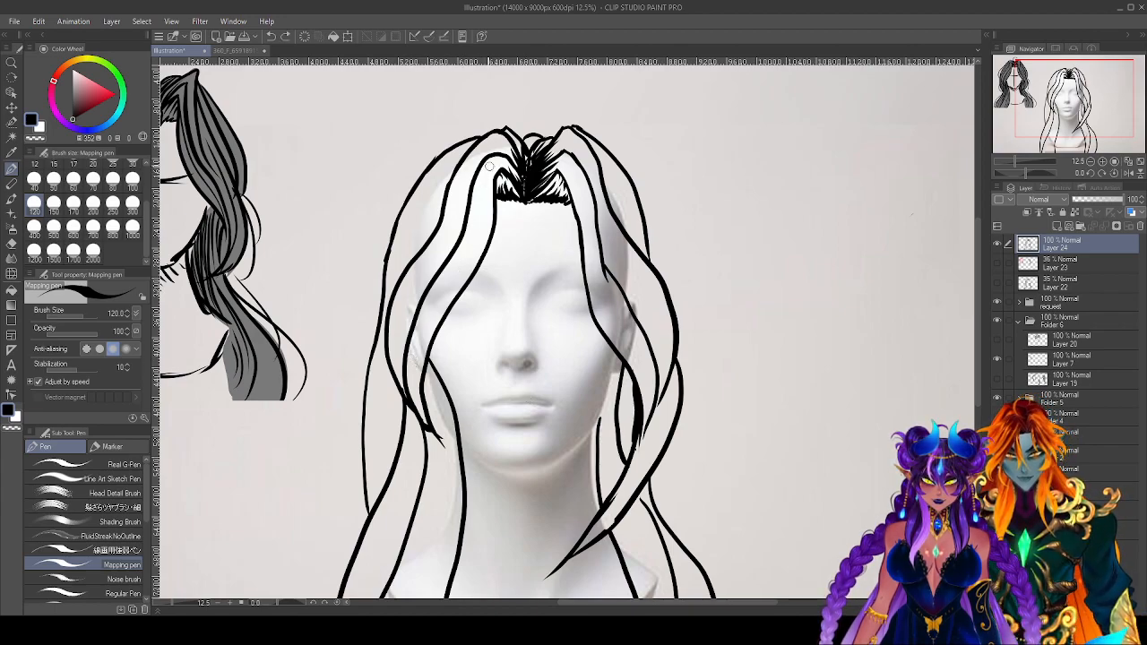
mouse_move(489, 166)
mouse_down()
mouse_move(477, 217)
mouse_move(395, 363)
mouse_up()
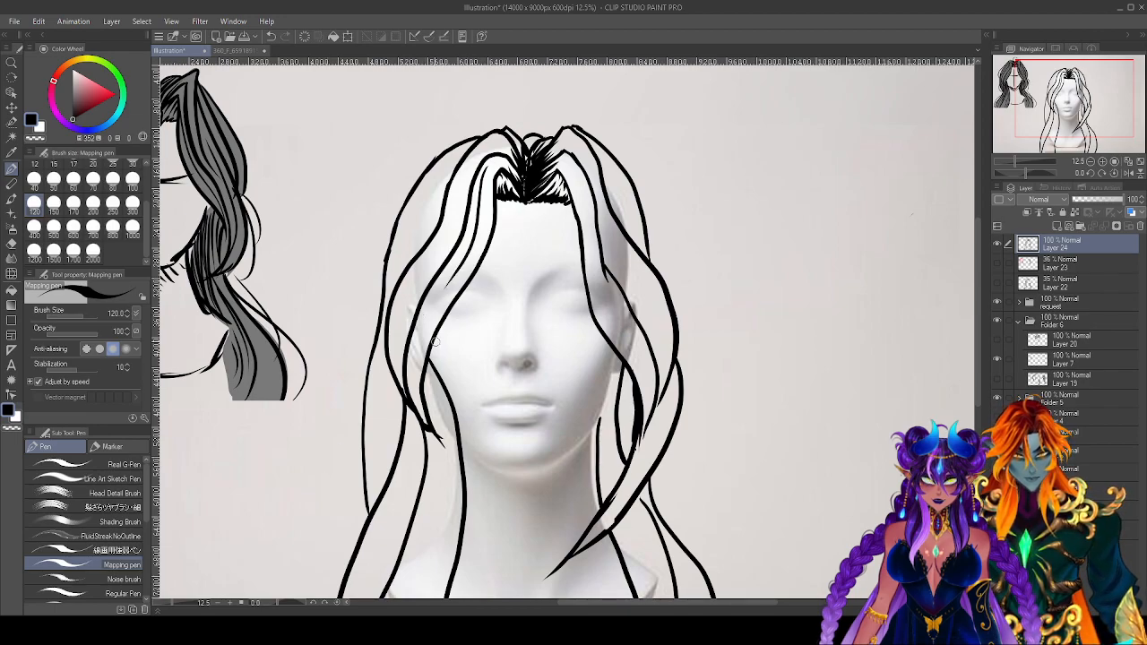
Add tapered strokes fanning upward from the pointed tip of the left front hair section, and undo the misplaced outer strokes.
drag(428, 429, 419, 347)
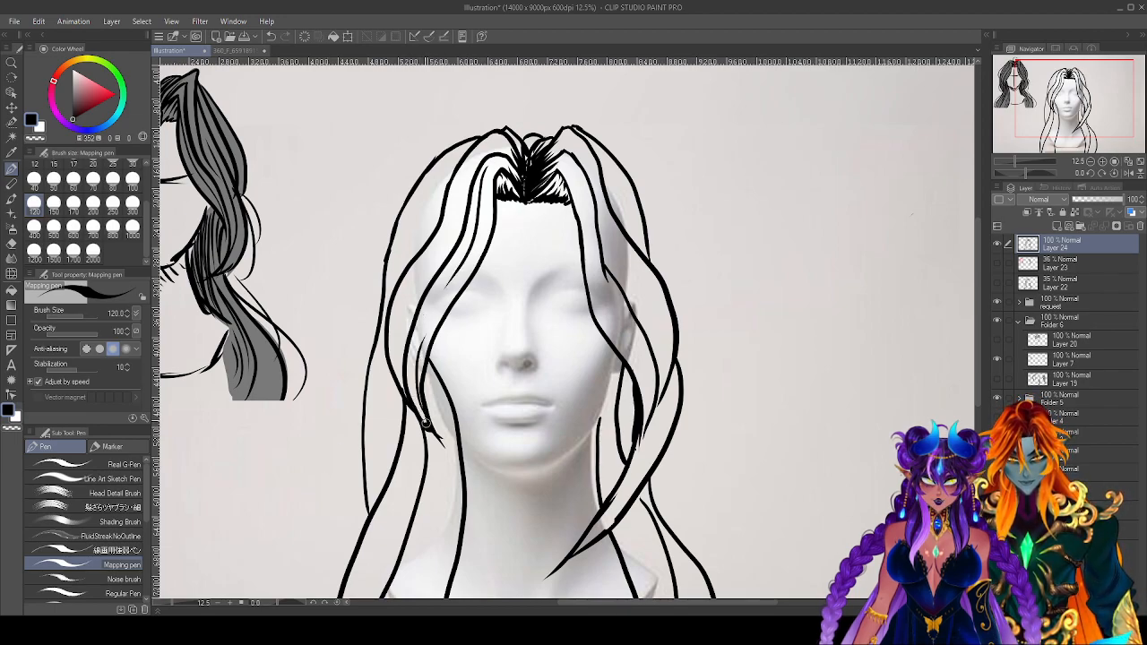
drag(430, 427, 427, 324)
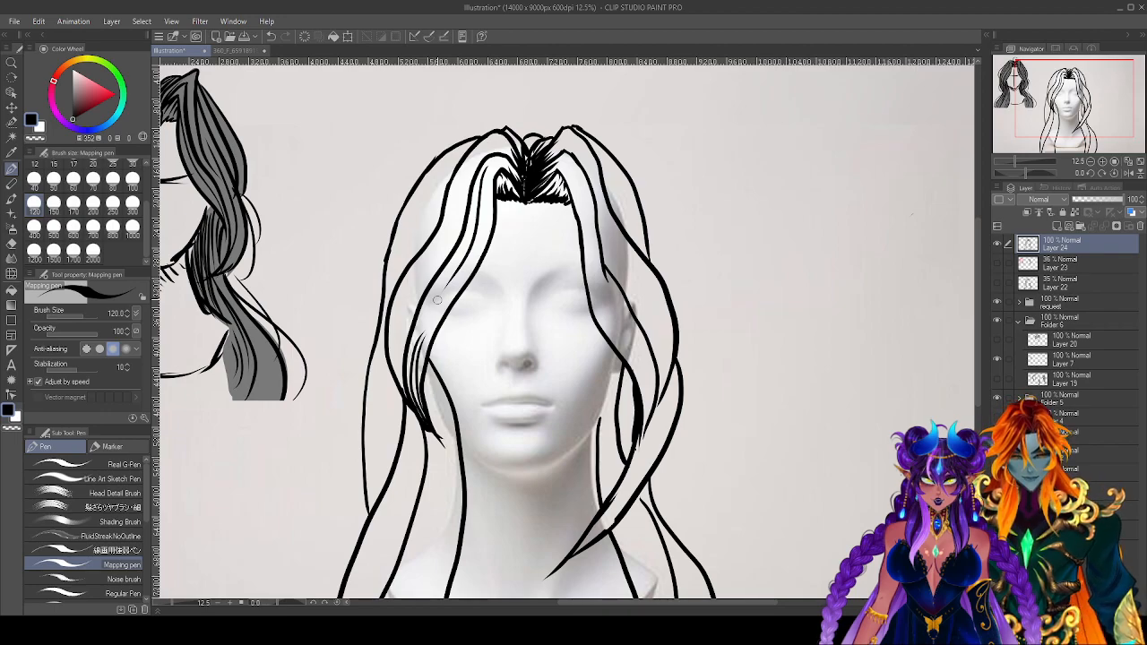
drag(651, 411, 622, 460)
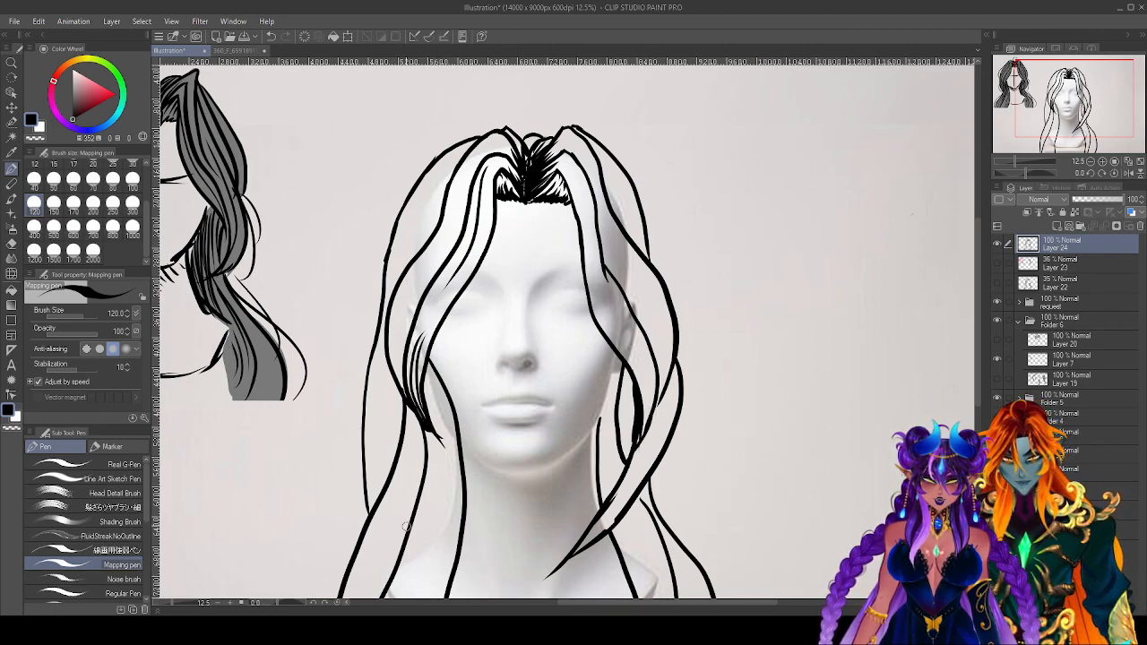
drag(419, 411, 415, 334)
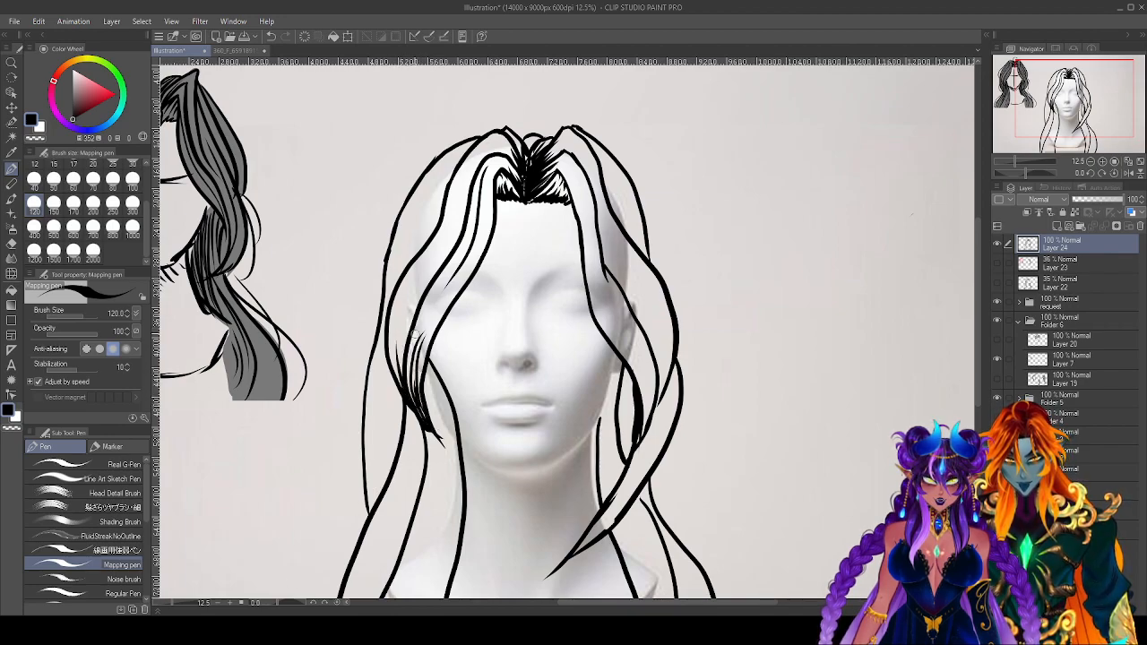
drag(404, 394, 397, 323)
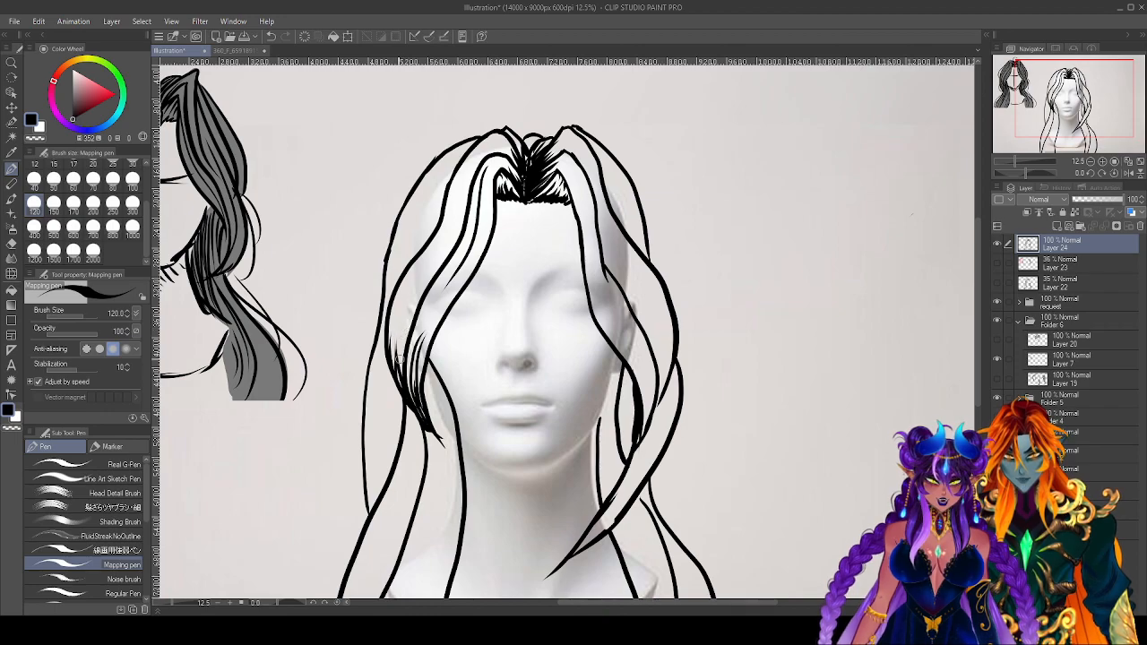
key(ctrl+z)
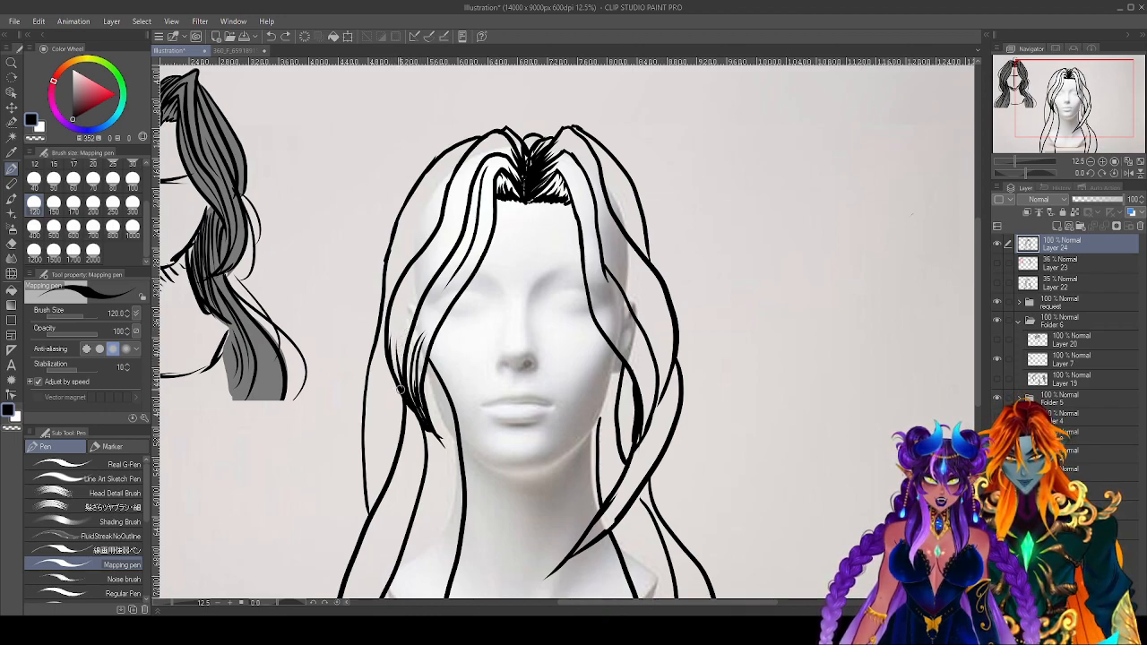
drag(403, 385, 397, 337)
key(ctrl+z)
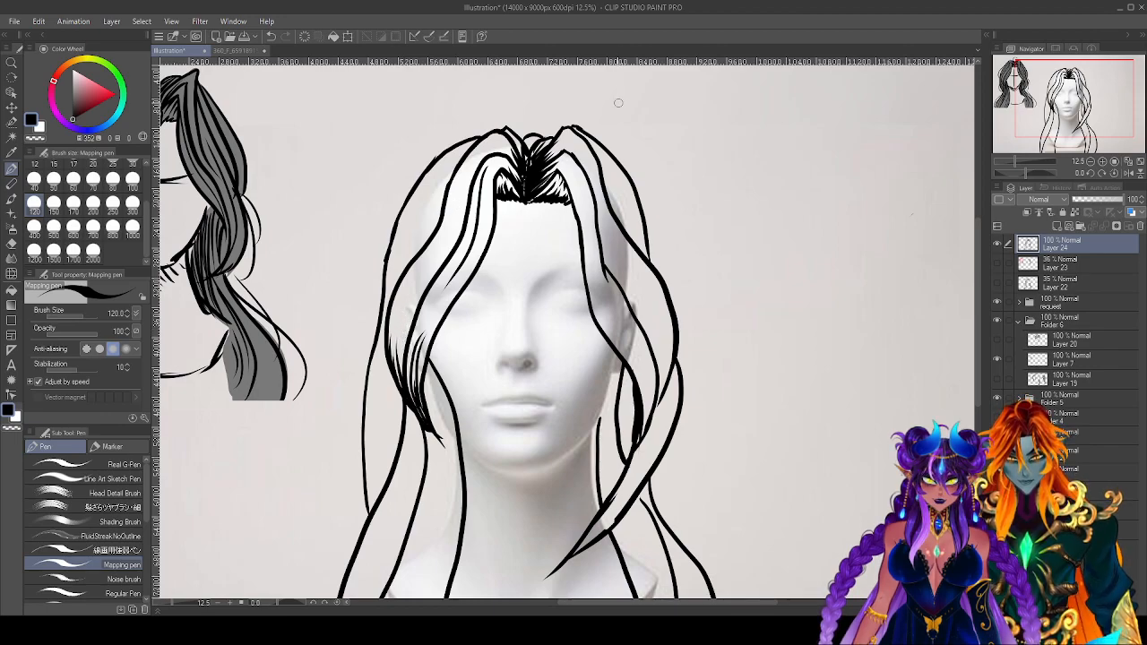
Draw tapered strand lines flowing from the crown down through the middle of the left front hair section.
drag(464, 172, 399, 292)
key(ctrl+z)
key(ctrl+z)
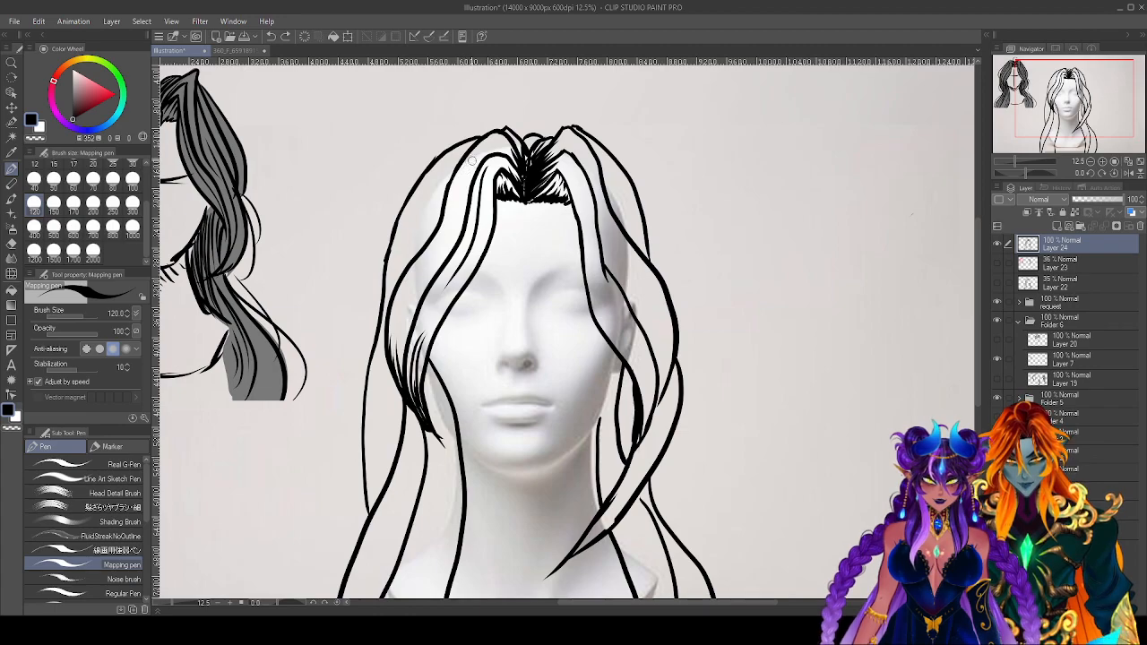
drag(475, 152, 453, 229)
mouse_move(479, 156)
mouse_down()
mouse_move(409, 320)
mouse_move(455, 231)
mouse_move(403, 324)
mouse_up()
drag(429, 256, 396, 306)
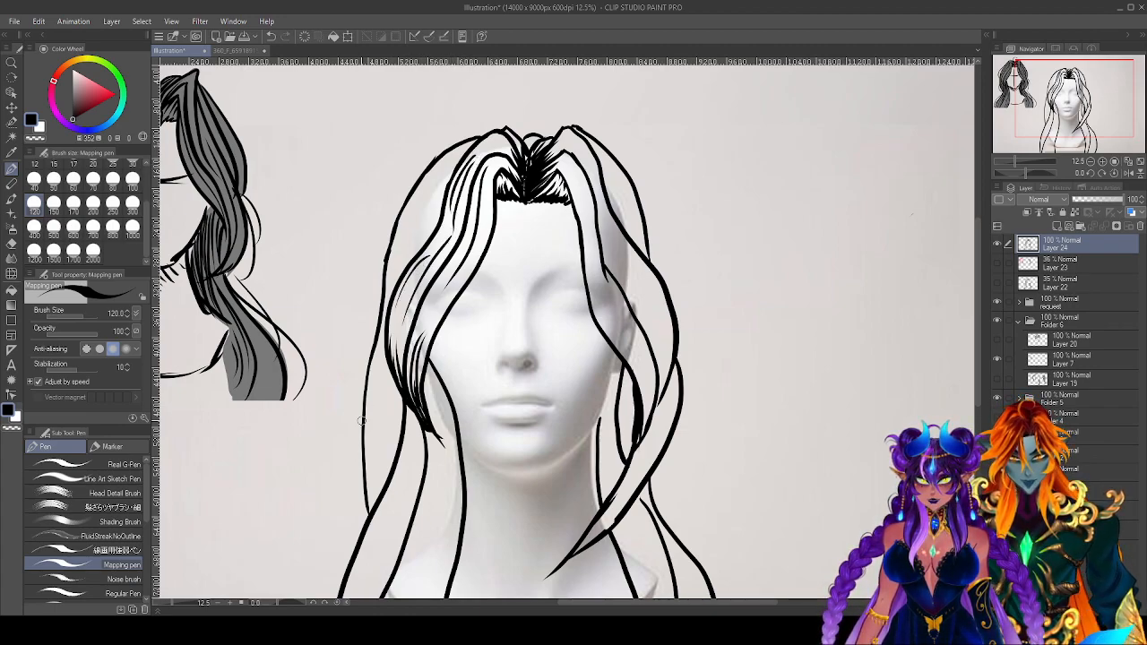
drag(463, 277, 428, 335)
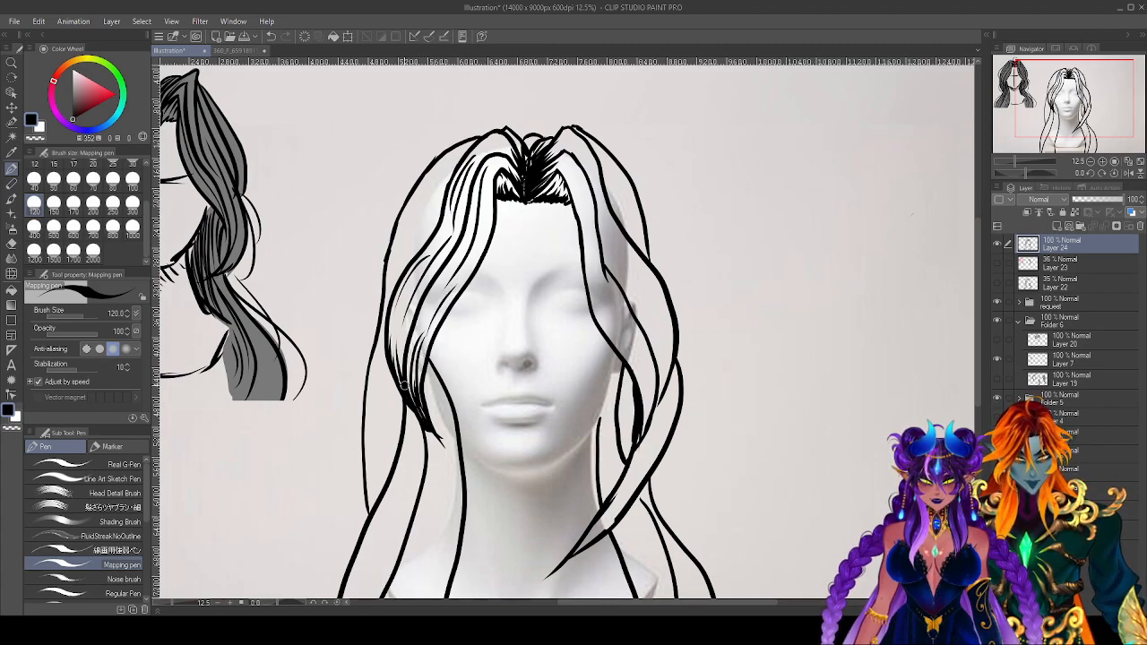
Add tapered strokes sweeping down from the crown inside the upper left outer hair section, redoing the unsatisfactory ones.
drag(465, 144, 405, 222)
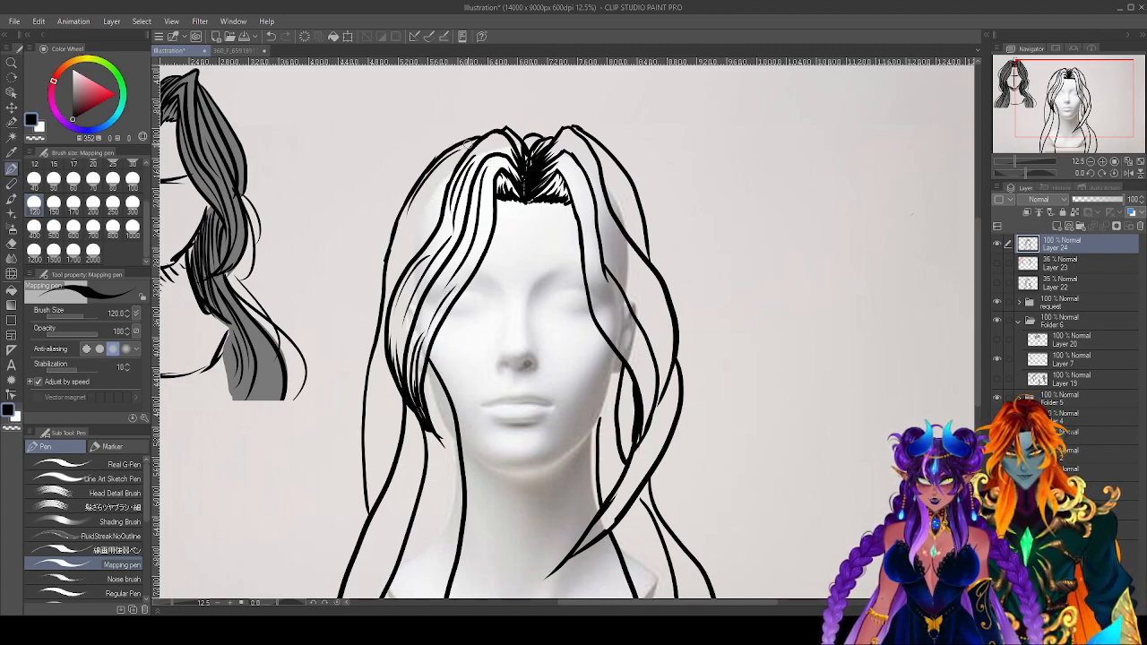
mouse_move(475, 141)
mouse_down()
mouse_move(446, 159)
mouse_move(414, 213)
mouse_up()
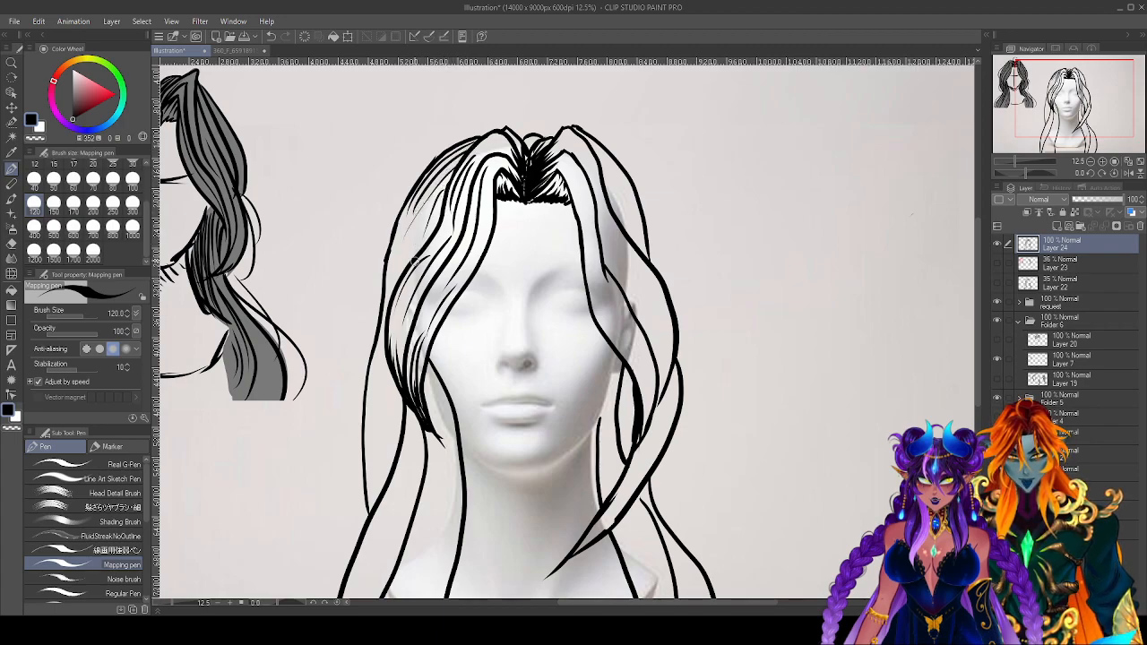
key(ctrl+z)
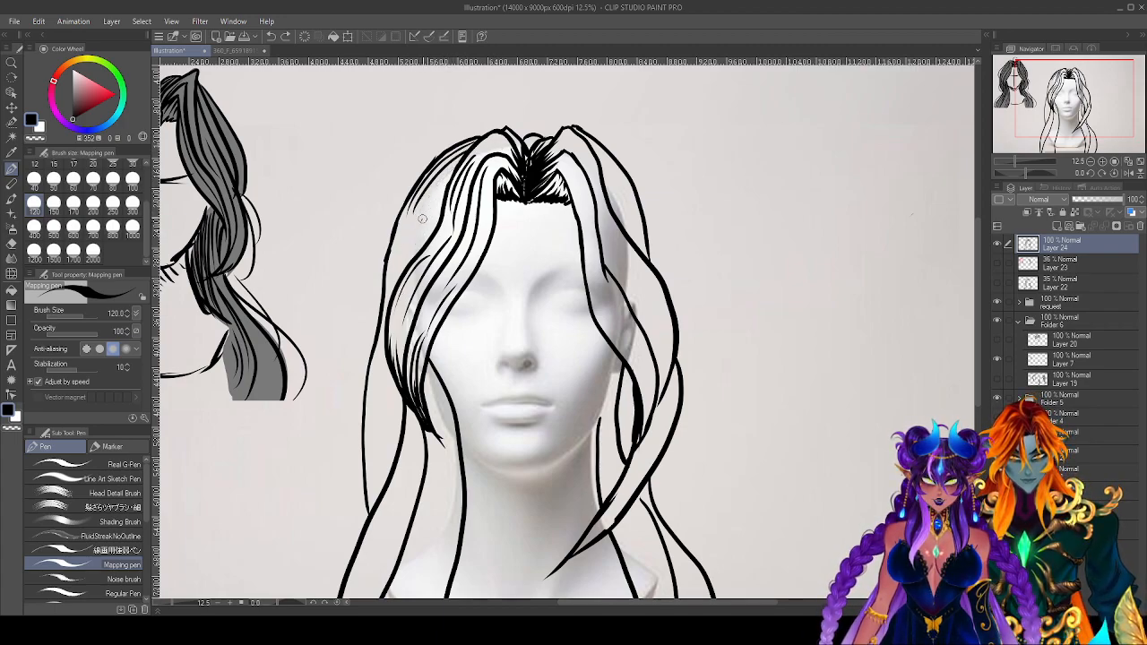
mouse_move(421, 214)
mouse_down()
mouse_move(457, 165)
mouse_move(410, 224)
mouse_up()
key(ctrl+z)
key(ctrl+z)
drag(457, 164, 425, 224)
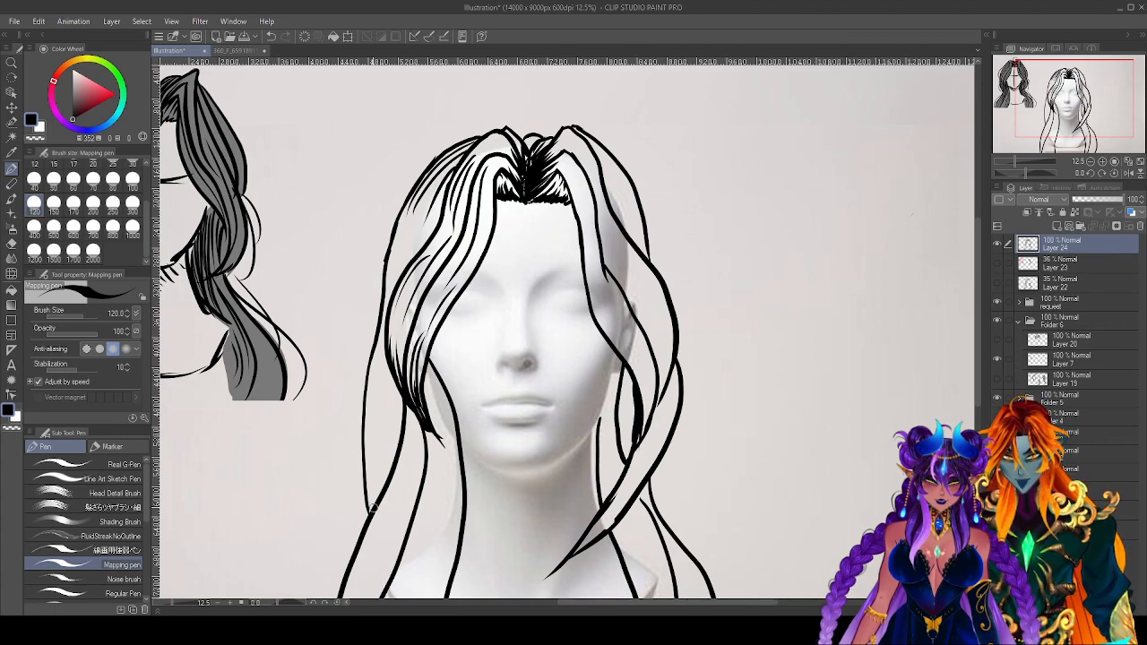
Add upward tapered strokes at the base of the left outer hair section and a short strand line near its bend.
drag(373, 508, 373, 408)
drag(382, 489, 396, 401)
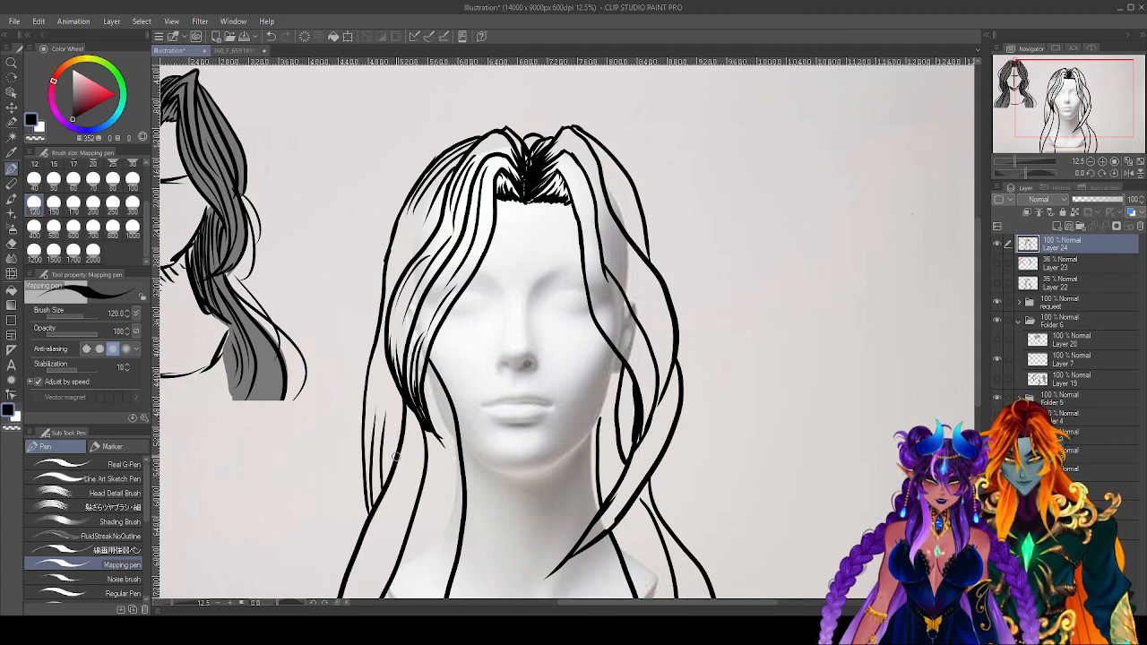
drag(396, 450, 392, 396)
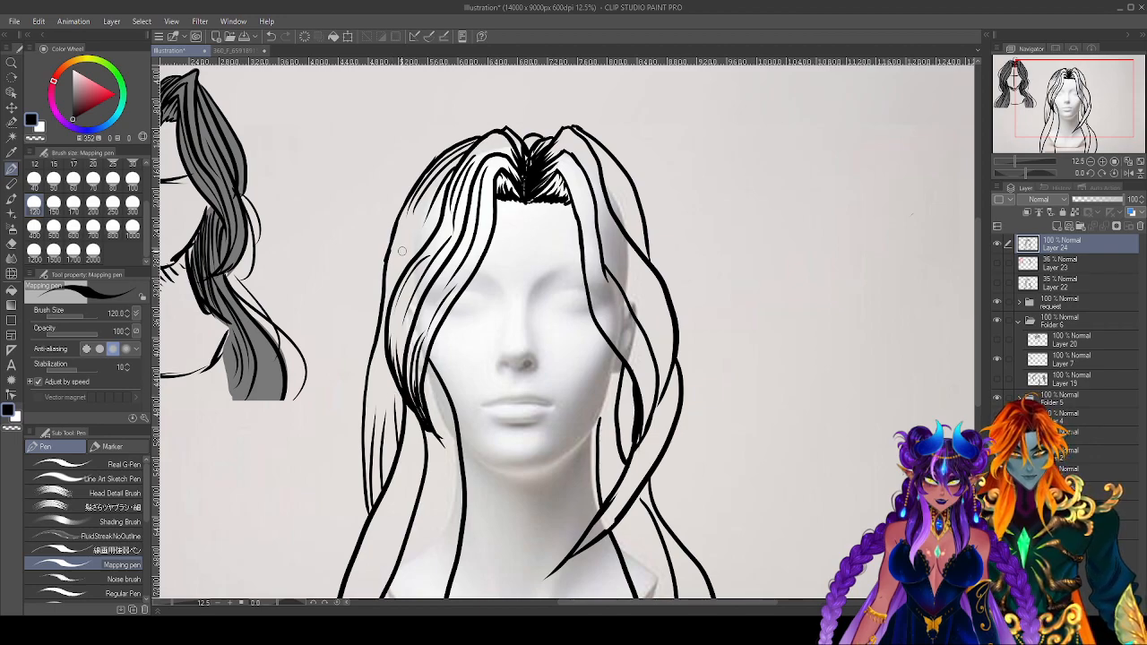
drag(412, 228, 392, 288)
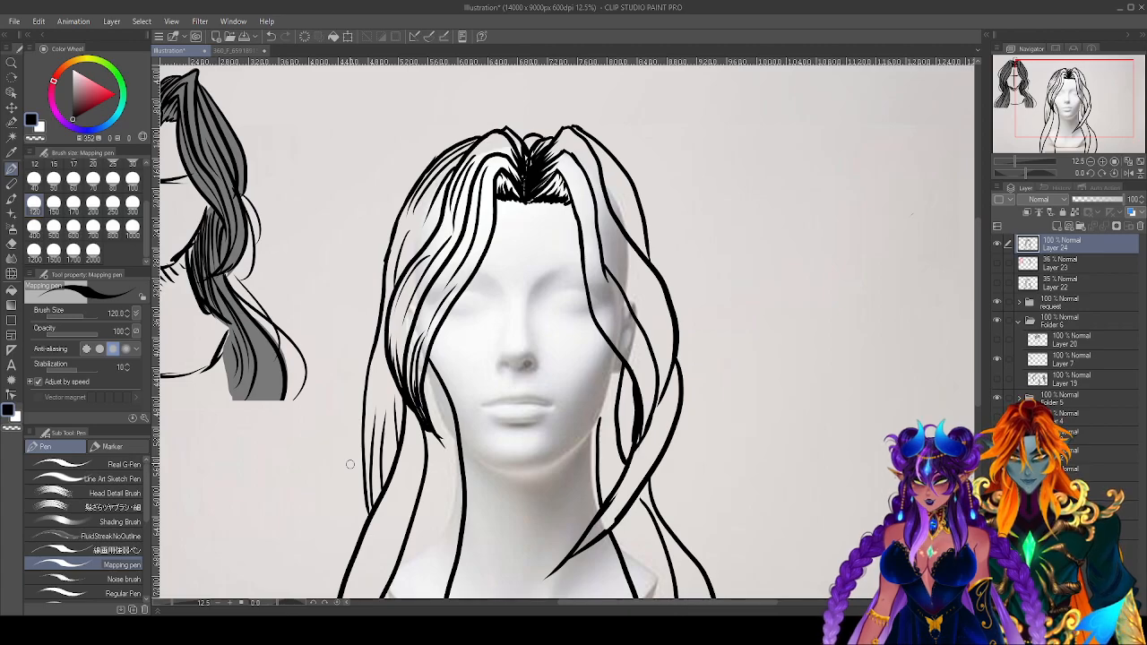
Draw long strand lines down the lower left outer lock from beneath the front section's tip, with a short stroke between them.
scroll(349, 464, down, 3)
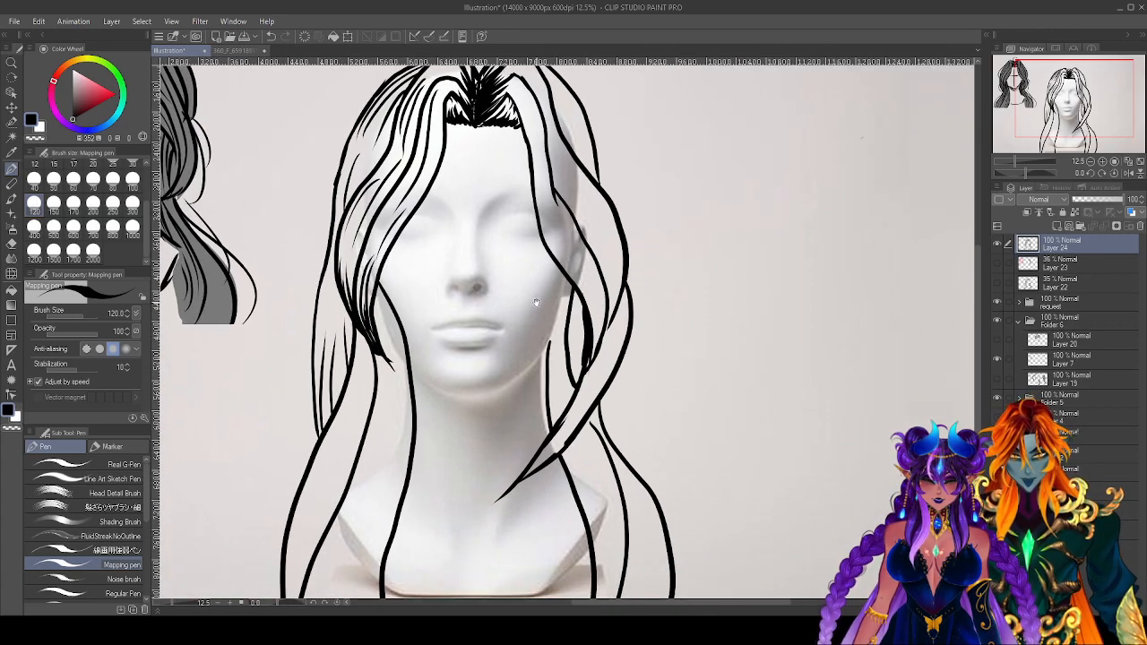
drag(539, 396, 515, 485)
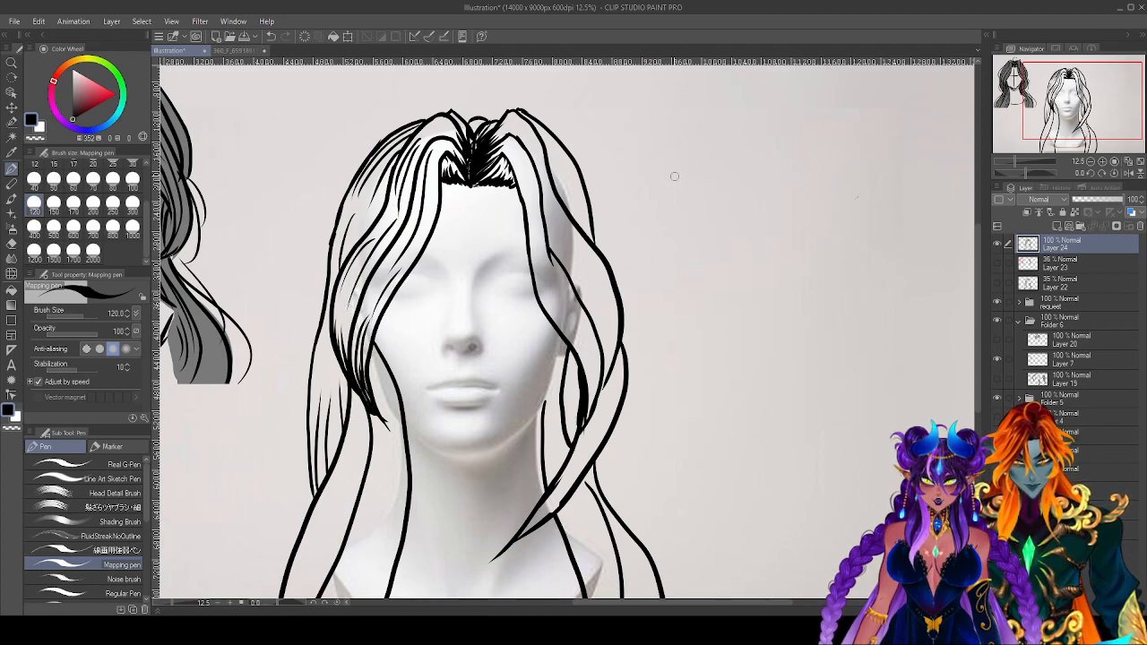
drag(486, 468, 549, 272)
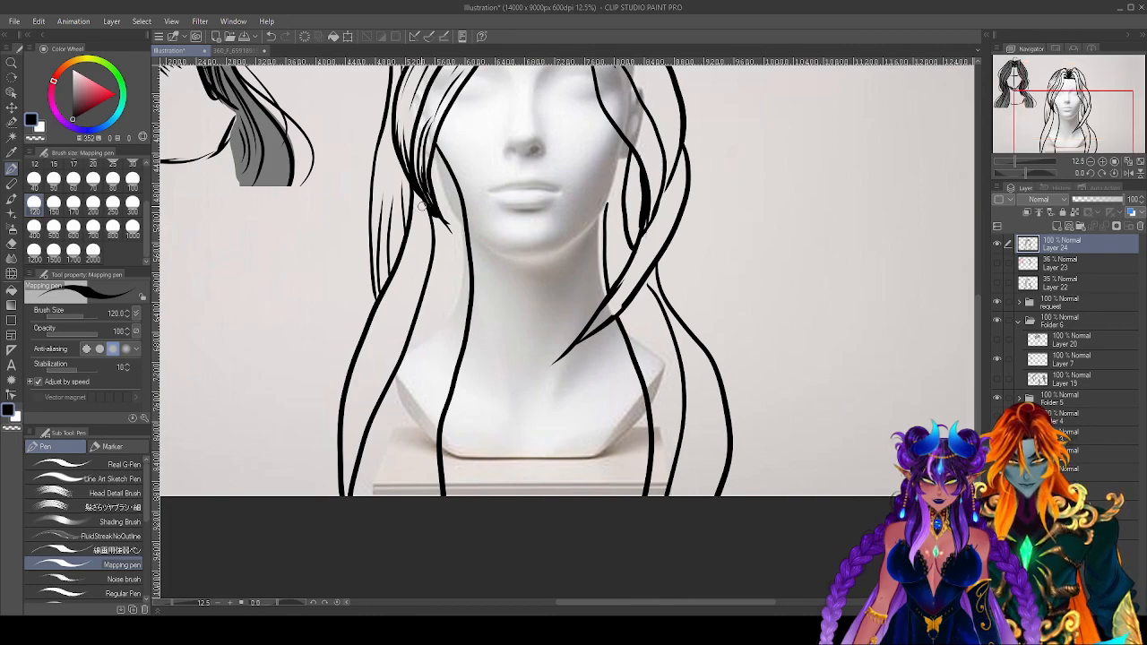
drag(414, 185, 324, 450)
key(ctrl+z)
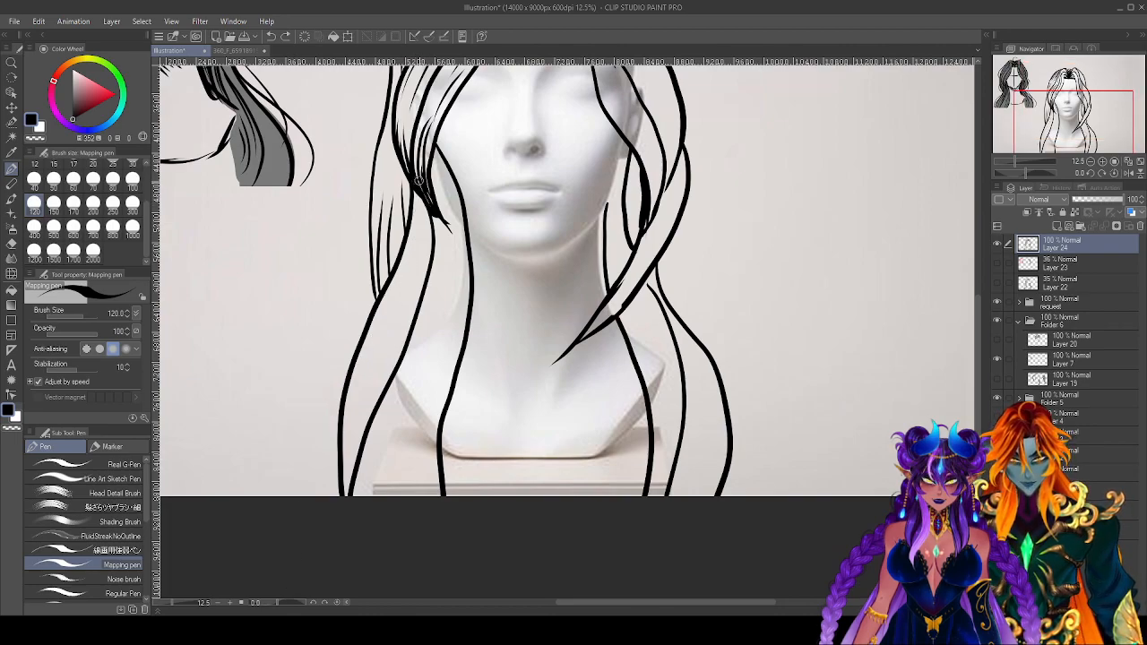
drag(417, 180, 344, 444)
key(ctrl+z)
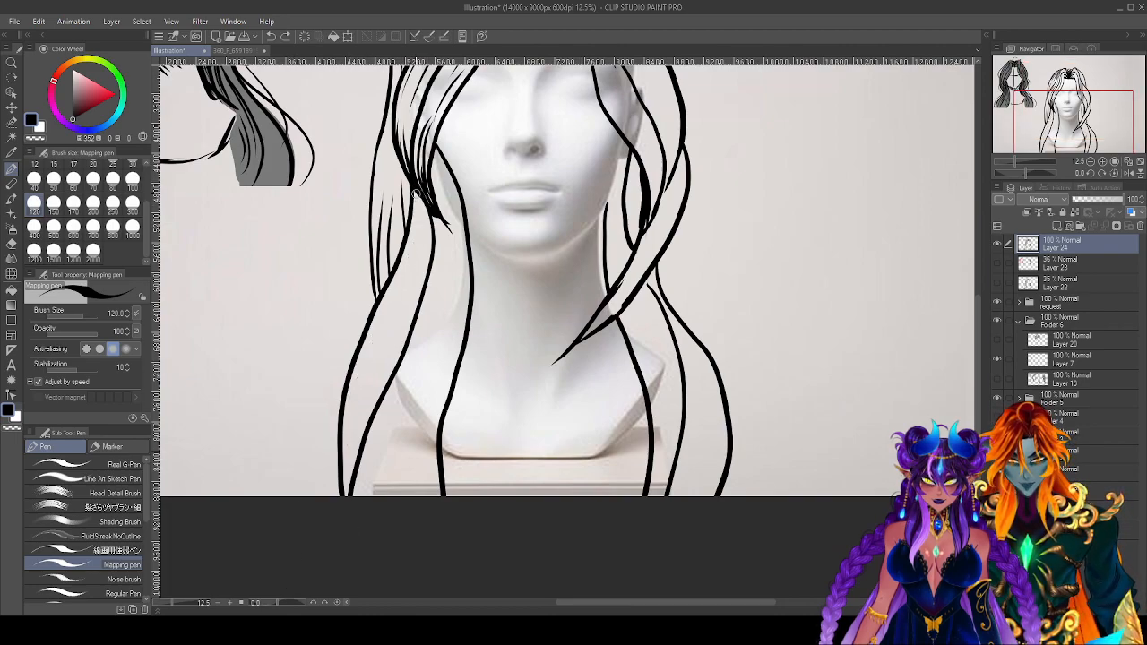
drag(417, 195, 346, 432)
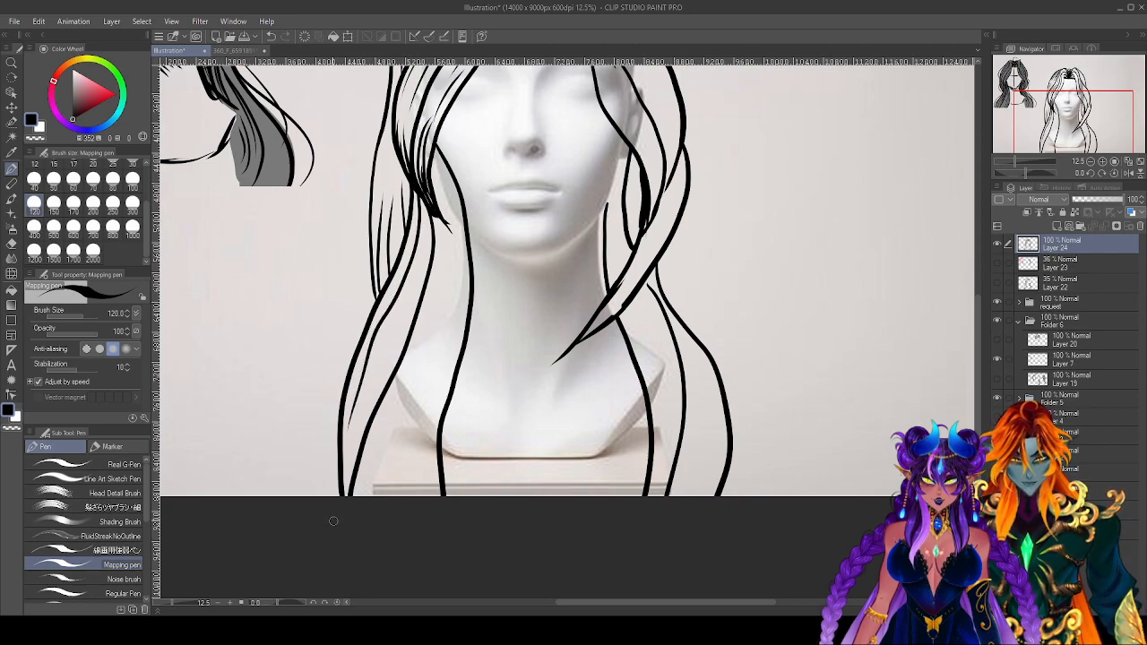
mouse_move(421, 191)
mouse_down()
mouse_move(428, 245)
mouse_move(345, 484)
mouse_up()
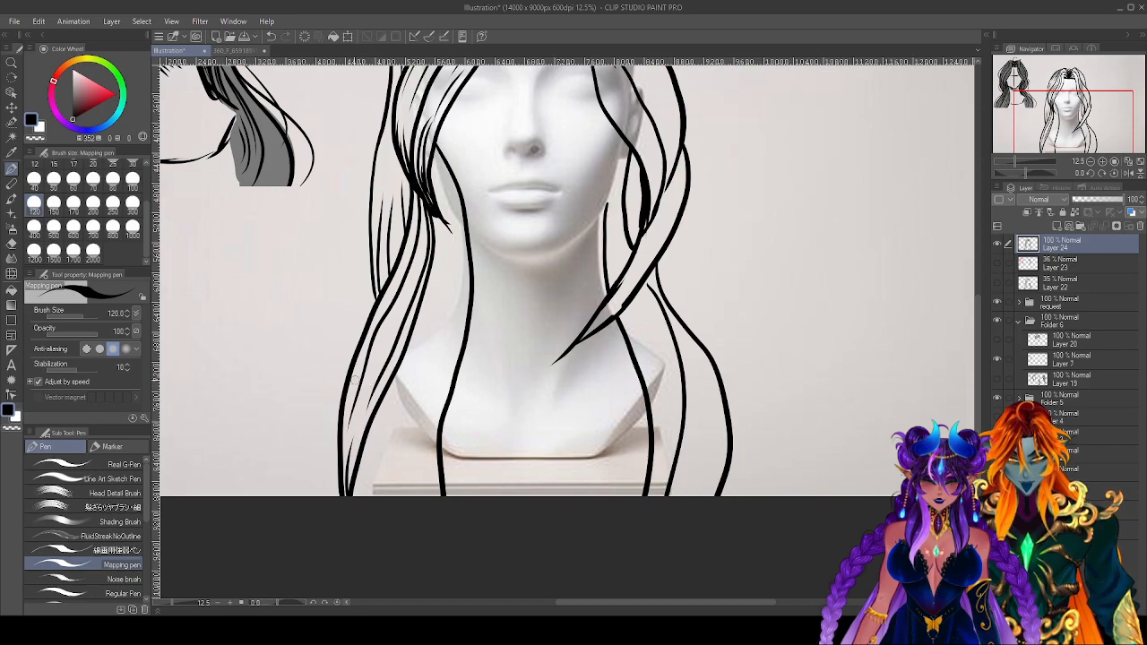
drag(394, 319, 368, 395)
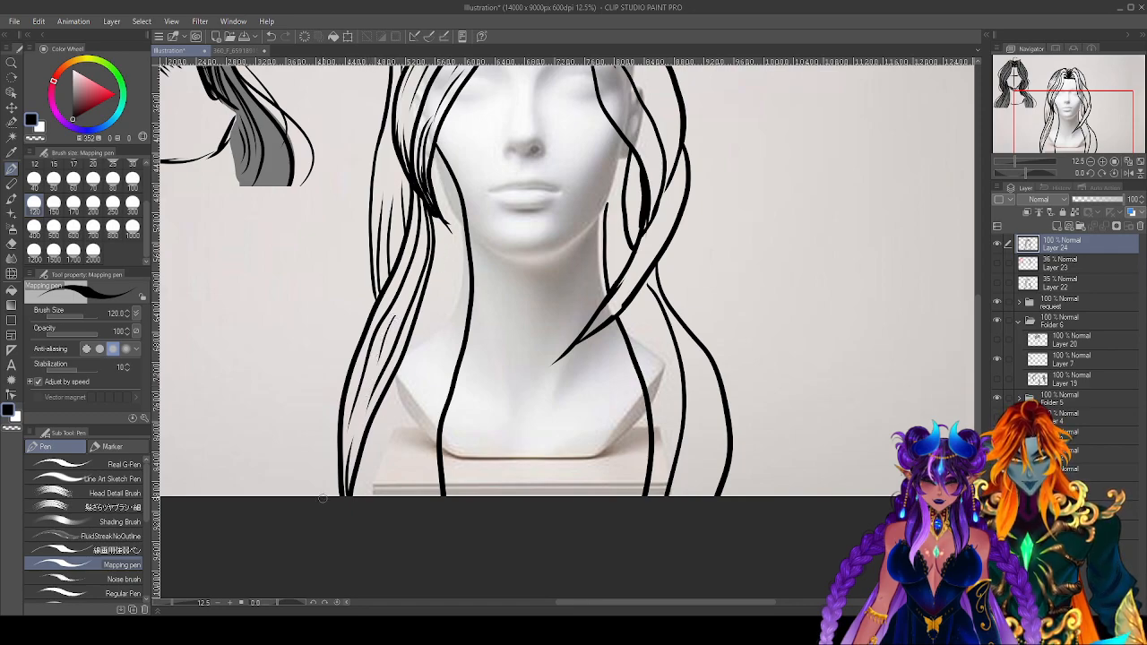
Draw tapered strand lines descending from behind the left front section's tip into the inner lock beside the neck.
drag(434, 150, 457, 314)
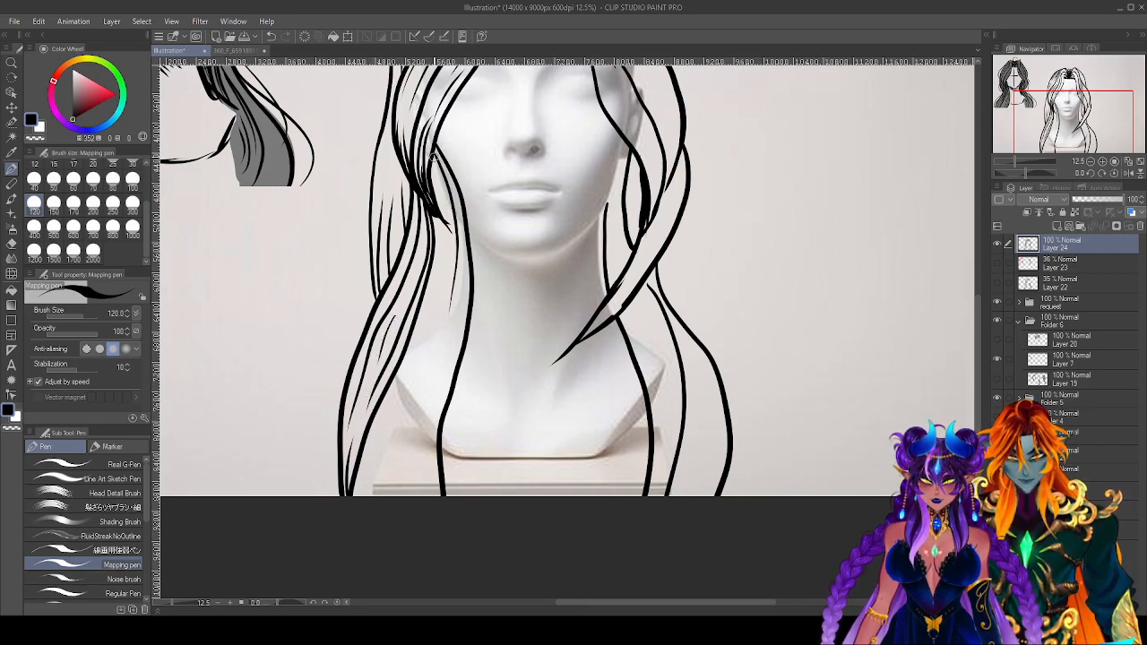
drag(429, 167, 450, 306)
key(ctrl+z)
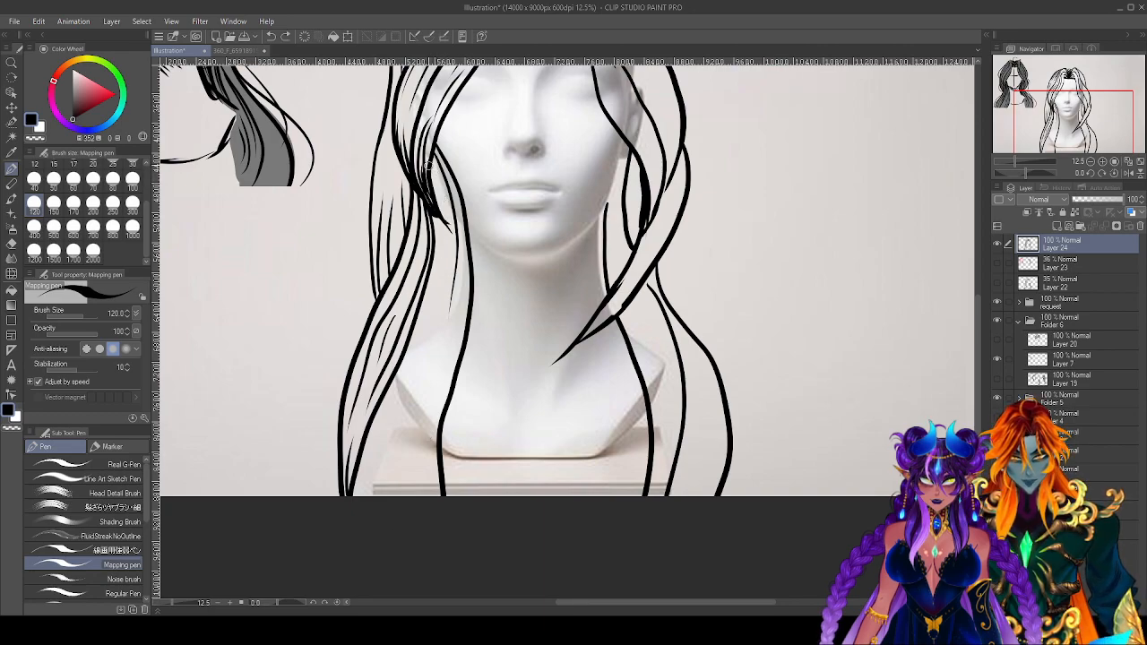
drag(428, 163, 443, 321)
key(ctrl+z)
drag(429, 163, 442, 317)
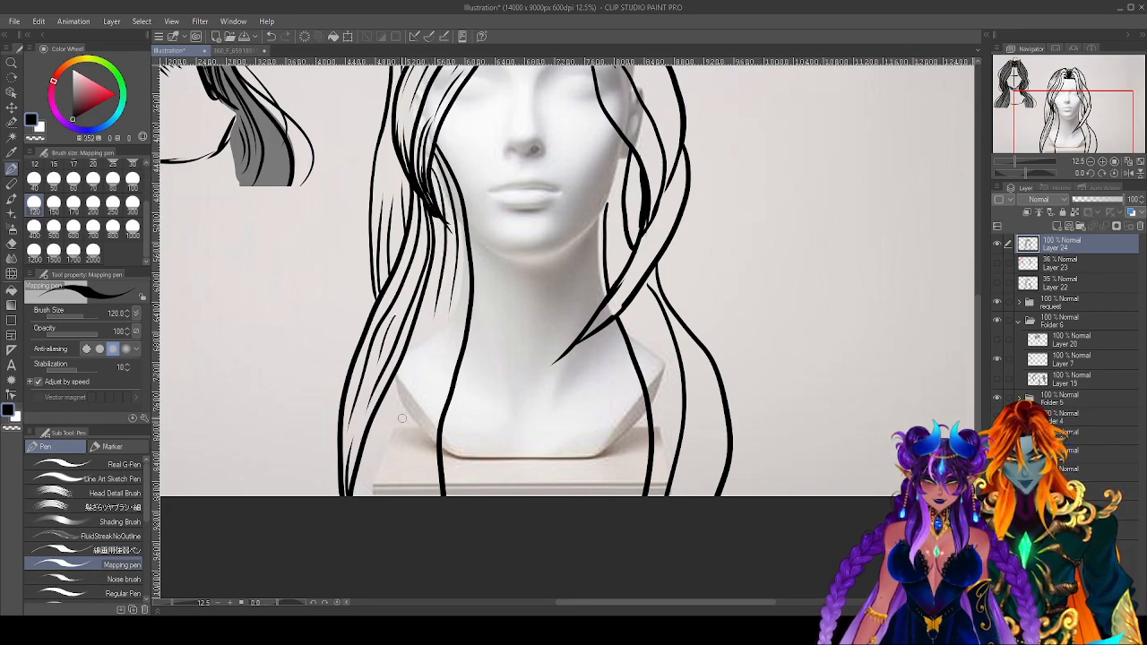
Add tapered strokes rising from the canvas's bottom edge into the left inner lock, and undo the stray mark.
drag(369, 496, 405, 381)
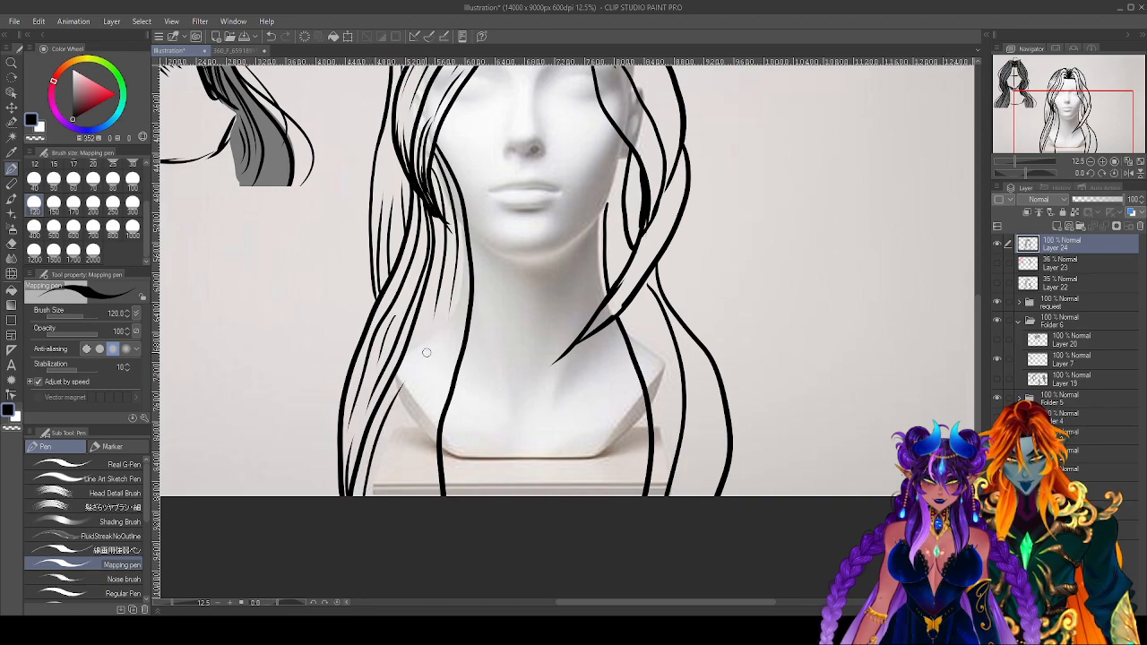
drag(389, 491, 418, 404)
drag(423, 494, 446, 356)
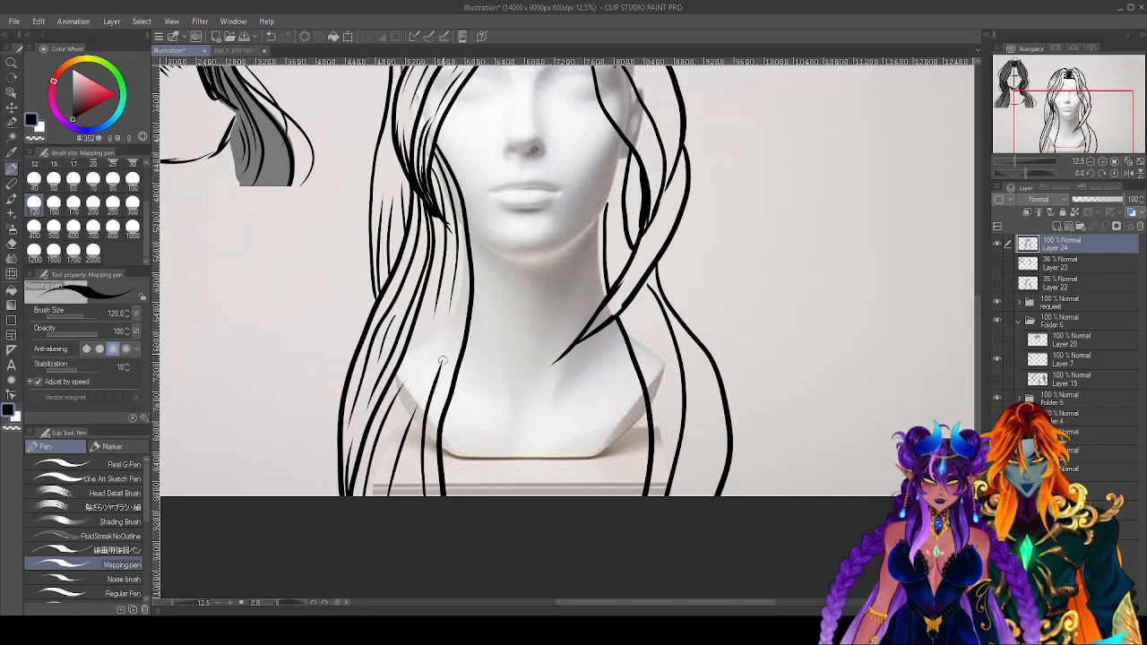
mouse_move(378, 494)
mouse_down()
mouse_move(393, 432)
mouse_move(407, 467)
mouse_up()
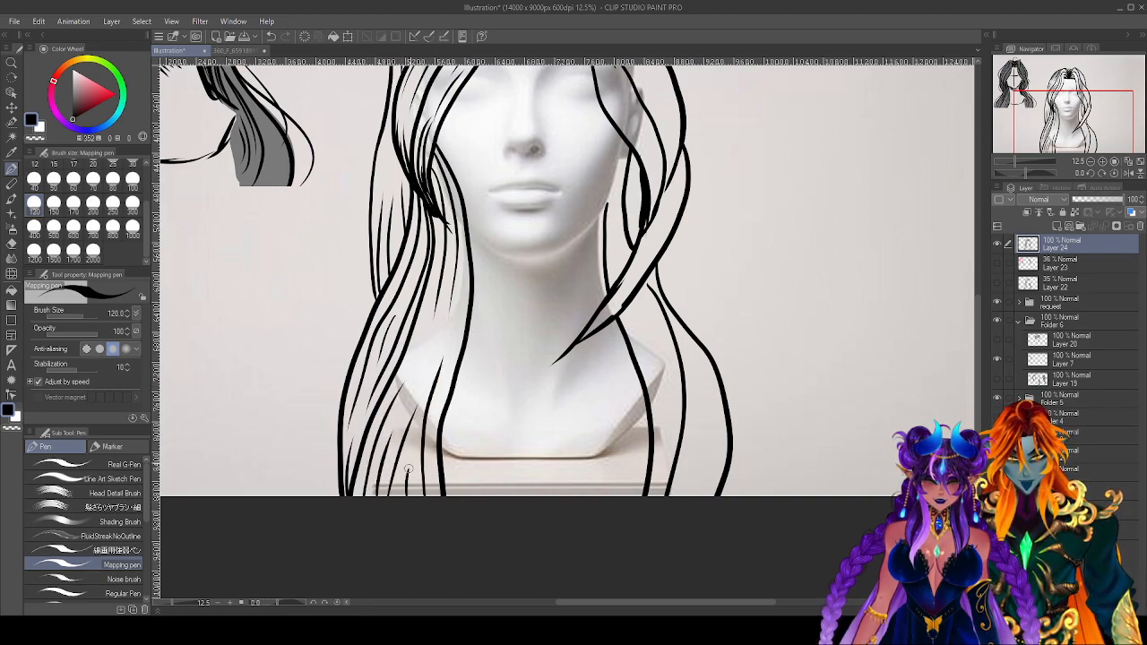
mouse_move(445, 313)
mouse_down()
mouse_move(405, 410)
mouse_move(445, 316)
mouse_up()
key(ctrl+z)
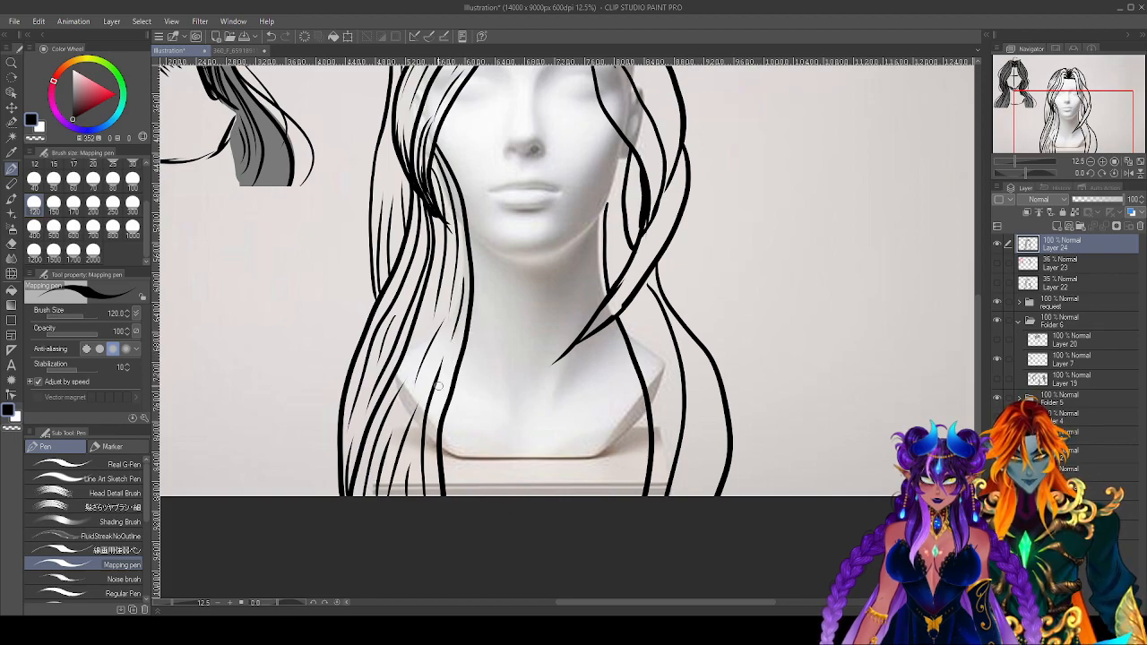
Draw tapered strand lines rising from the pointed tip of the right front hair section where it crosses the neck.
drag(764, 150, 715, 192)
drag(635, 195, 586, 310)
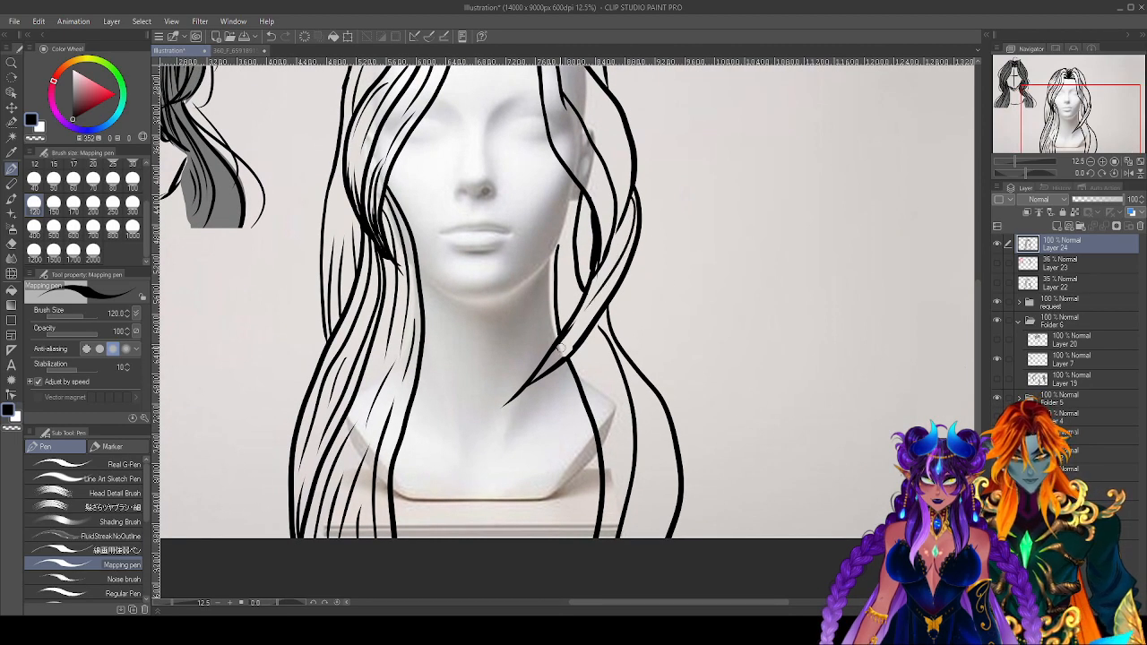
drag(529, 390, 572, 330)
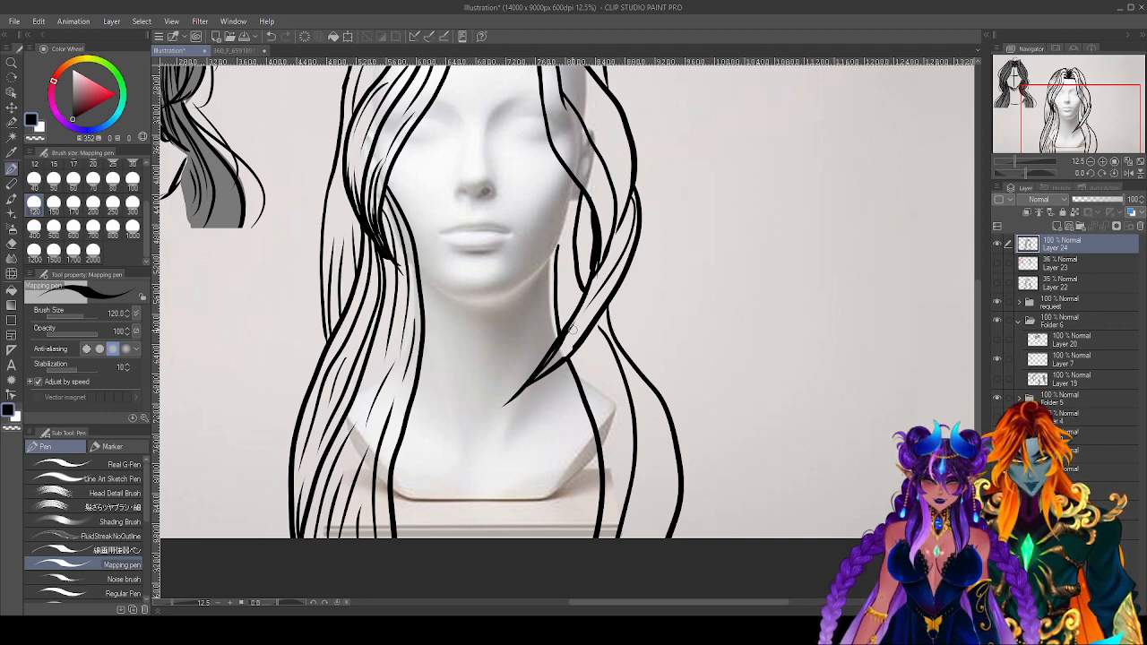
key(ctrl+z)
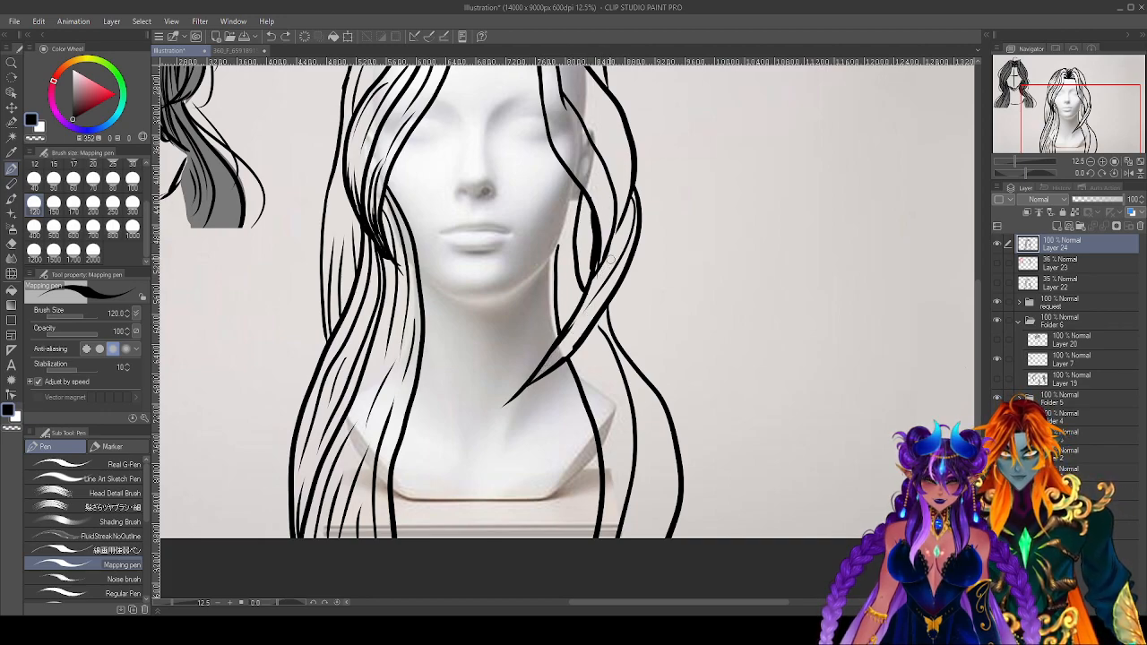
drag(529, 385, 588, 309)
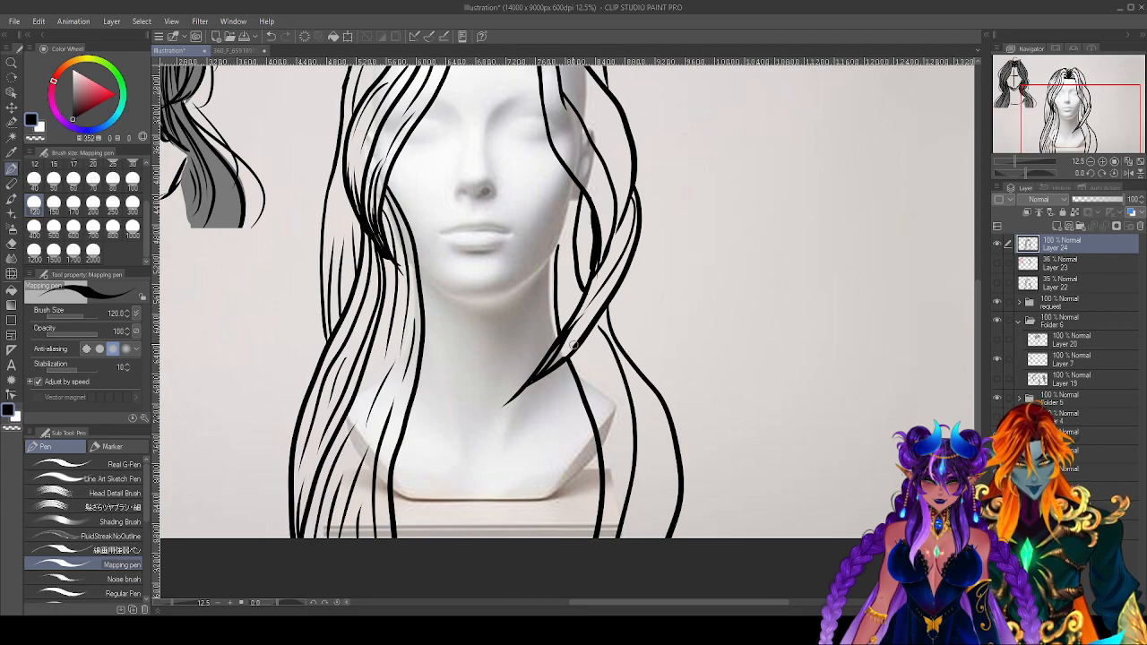
key(ctrl+z)
drag(535, 378, 588, 304)
key(ctrl+z)
drag(527, 386, 592, 303)
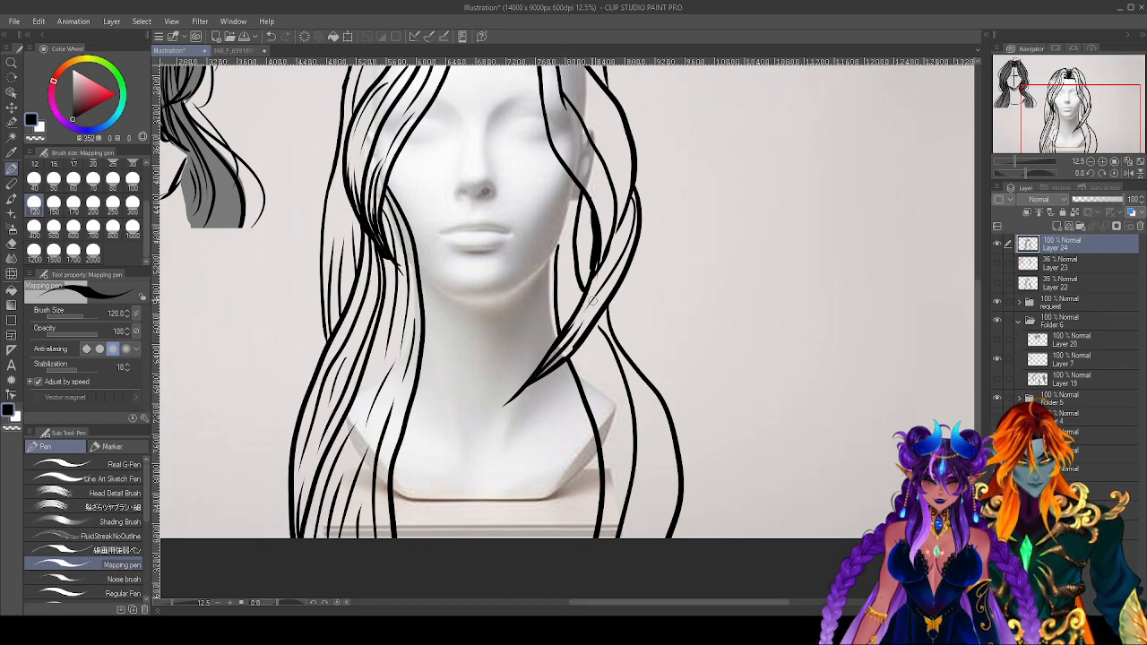
mouse_move(557, 359)
mouse_down()
mouse_move(600, 307)
mouse_move(621, 250)
mouse_move(563, 353)
mouse_move(596, 299)
mouse_up()
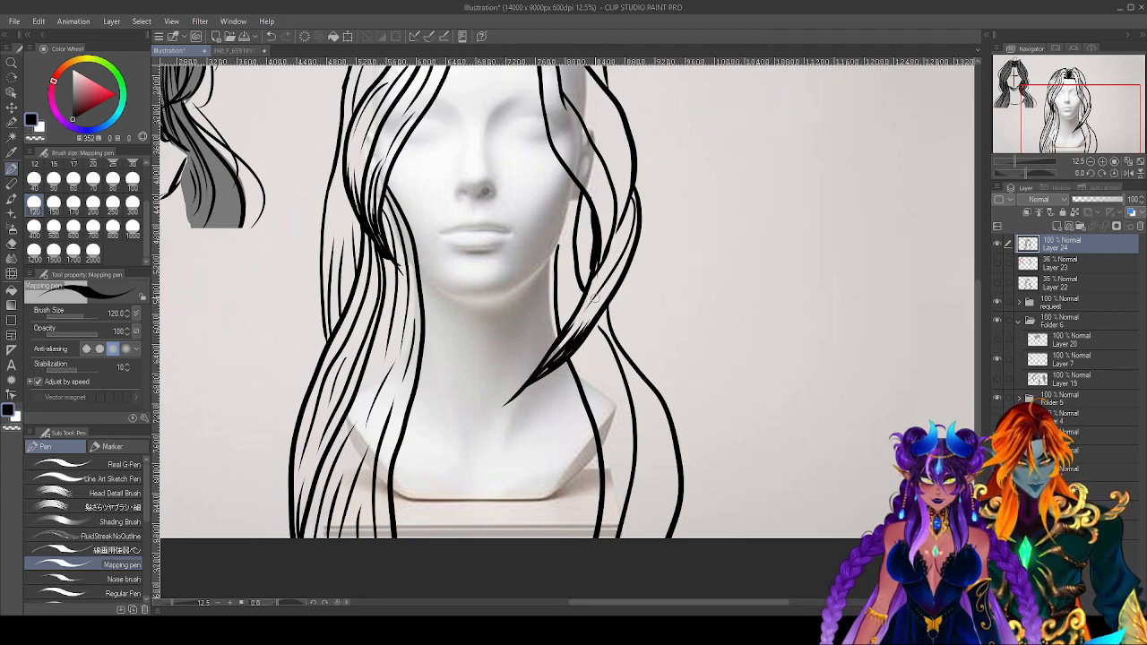
Extend the strand detail up the right front section from its pointed end toward the twist beside the jaw, redoing unsatisfactory strokes.
key(ctrl+z)
drag(537, 375, 627, 206)
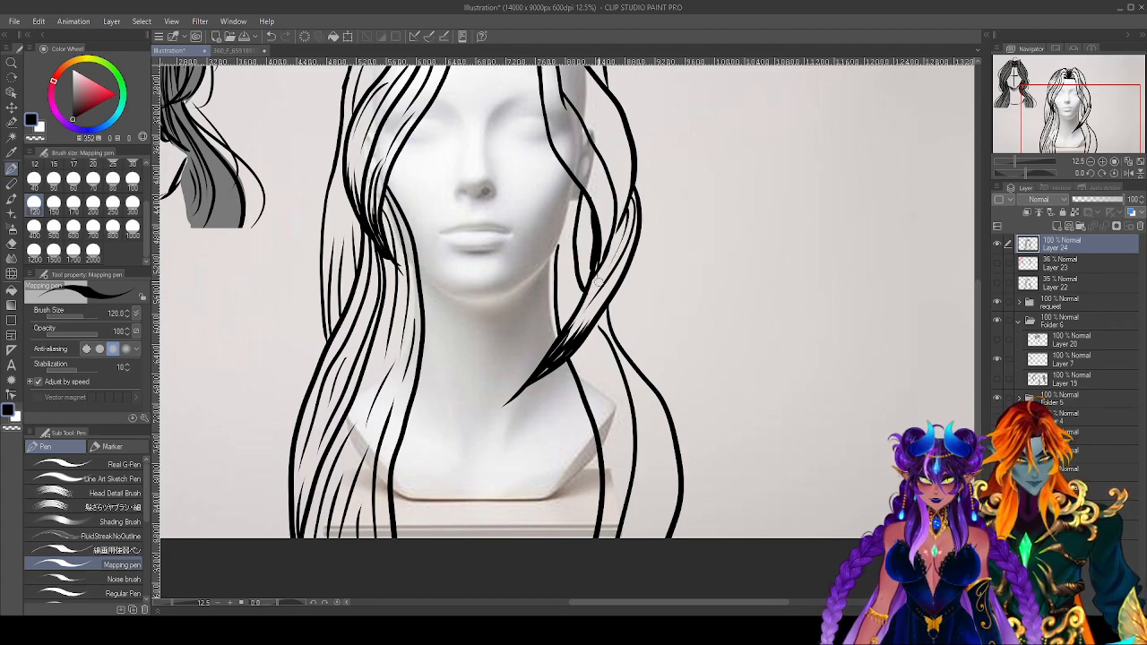
key(ctrl+z)
drag(595, 281, 627, 222)
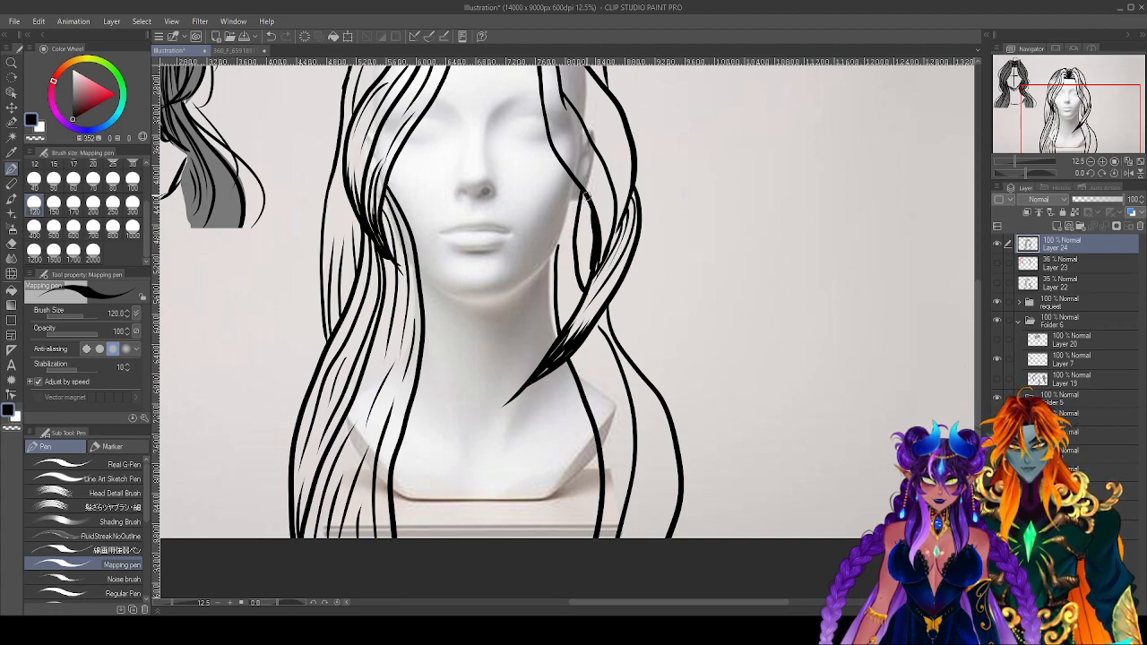
Add fine strand lines in the narrow loop below the right ear and in the hair behind it along the neck.
drag(587, 193, 592, 261)
key(ctrl+z)
mouse_move(584, 201)
mouse_down()
mouse_move(605, 279)
mouse_move(596, 235)
mouse_up()
key(ctrl+z)
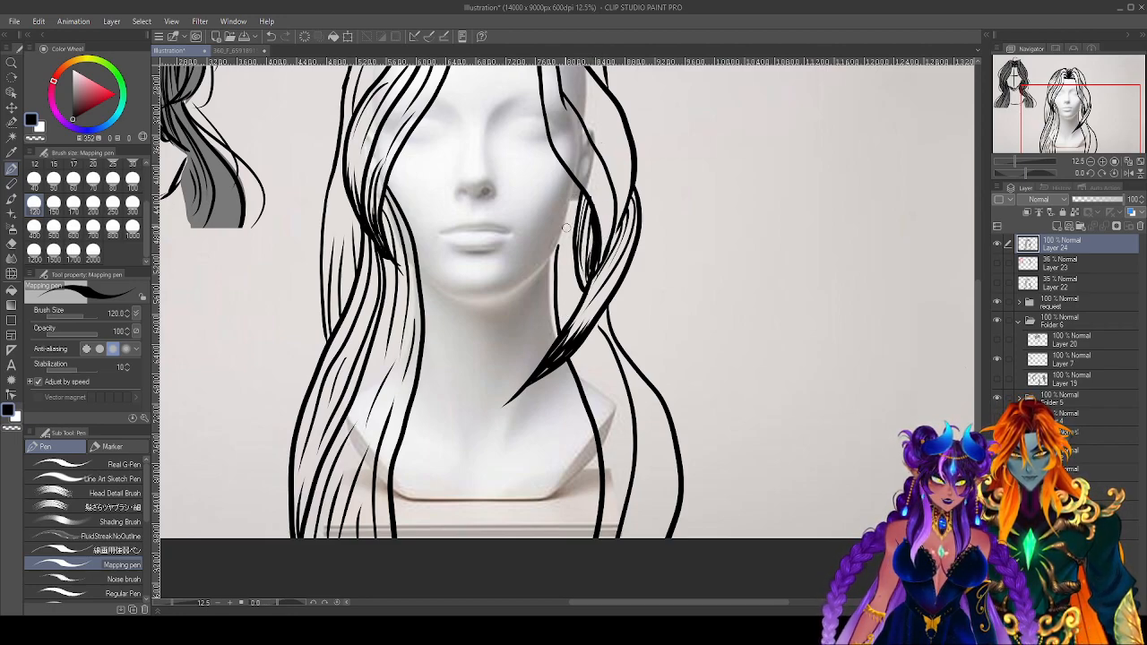
drag(572, 204, 564, 300)
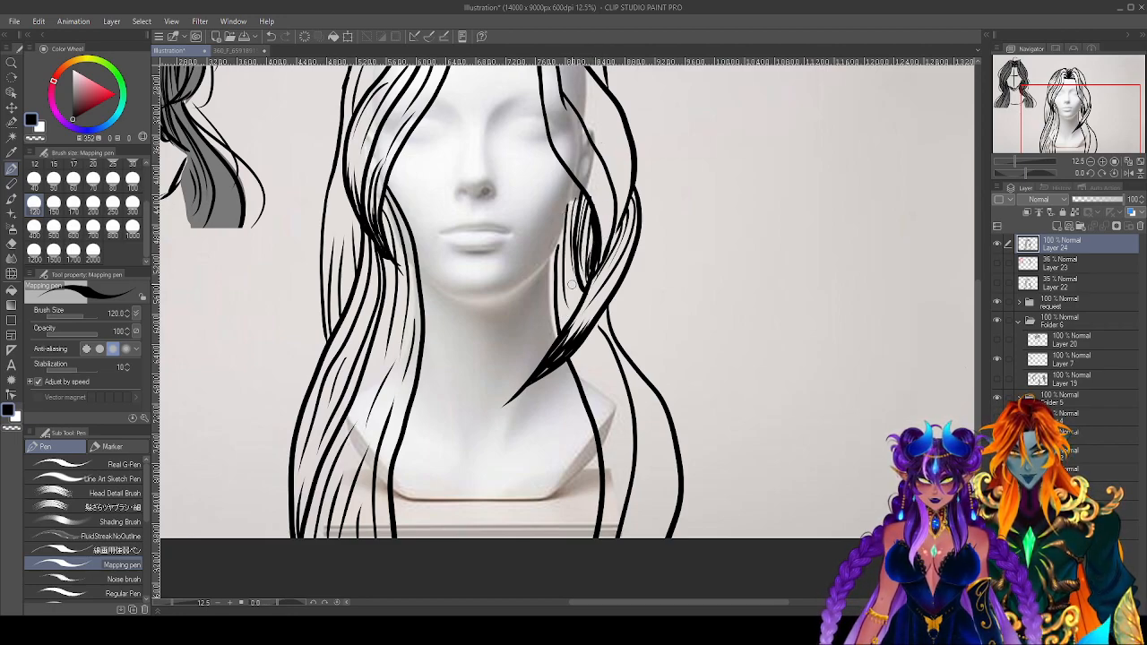
drag(572, 236, 568, 300)
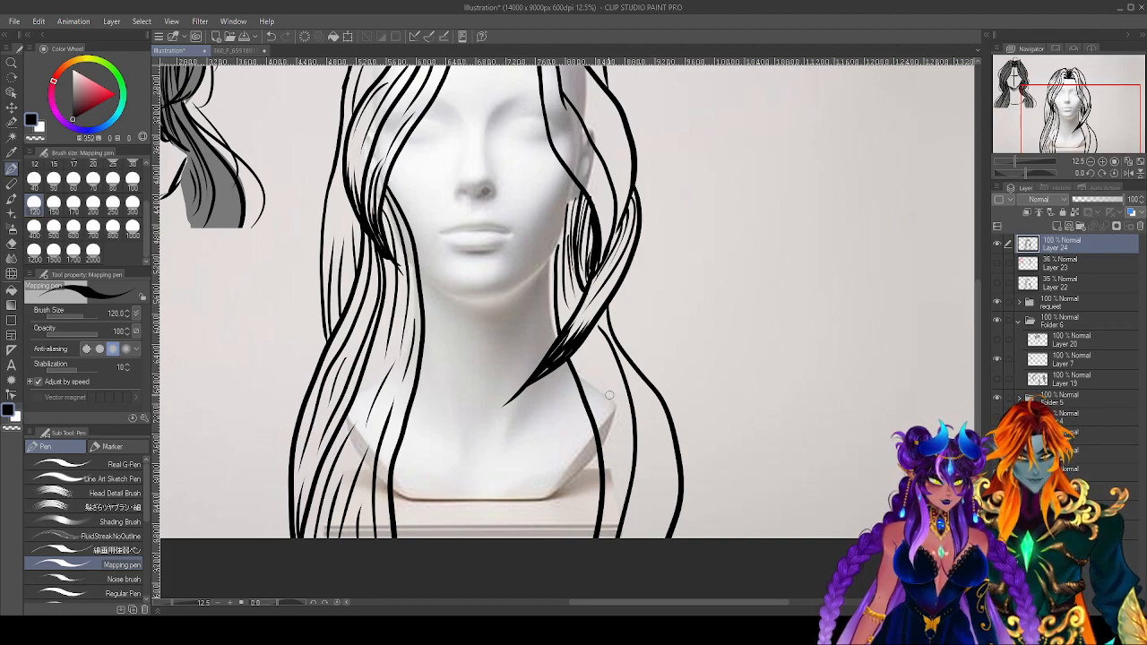
drag(609, 395, 578, 337)
mouse_move(586, 484)
mouse_down()
mouse_move(587, 435)
mouse_move(573, 313)
mouse_up()
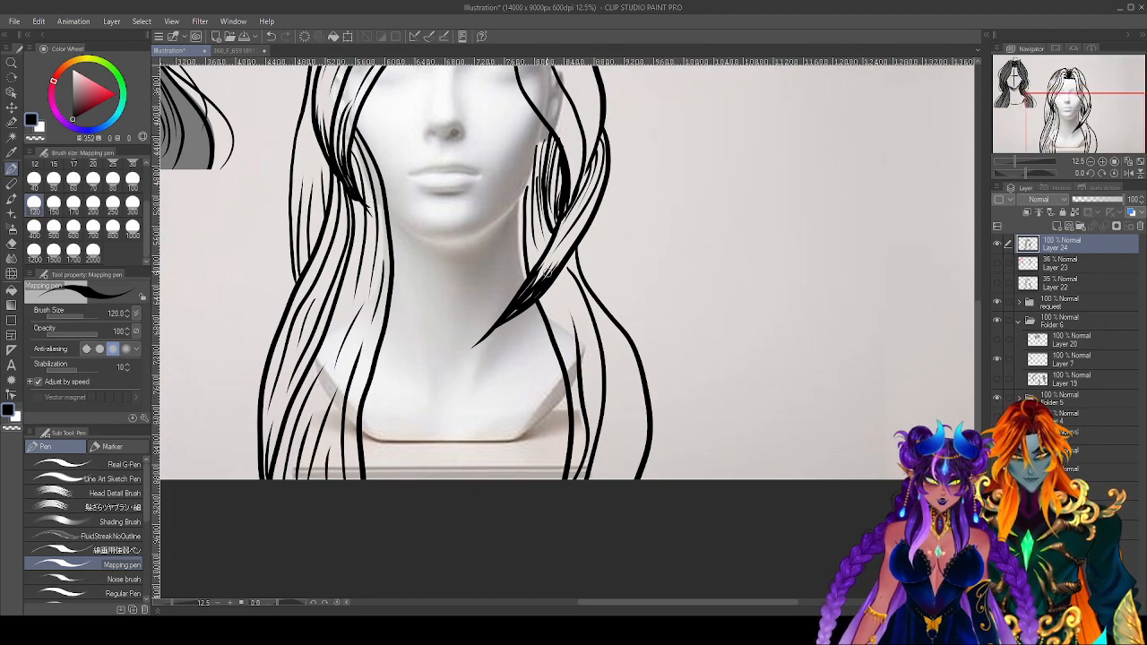
key(ctrl+z)
key(ctrl+y)
key(ctrl+z)
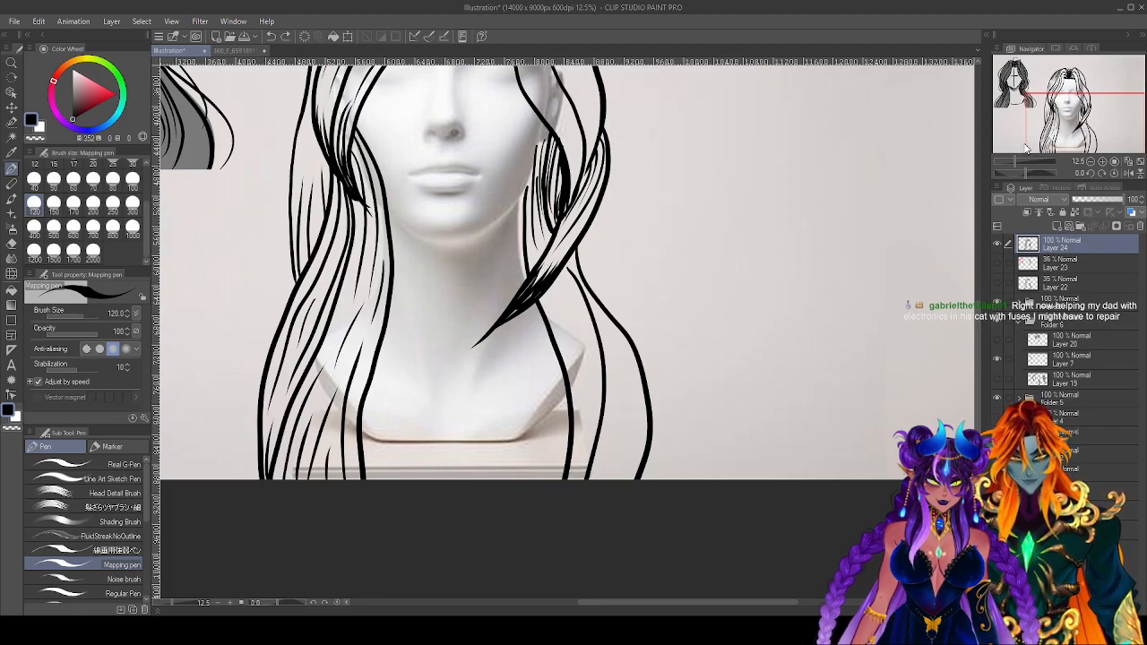
Draw tapered strand lines in the lower right inner lock, from the canvas's bottom edge and beneath the crossing front section.
drag(1017, 173, 997, 173)
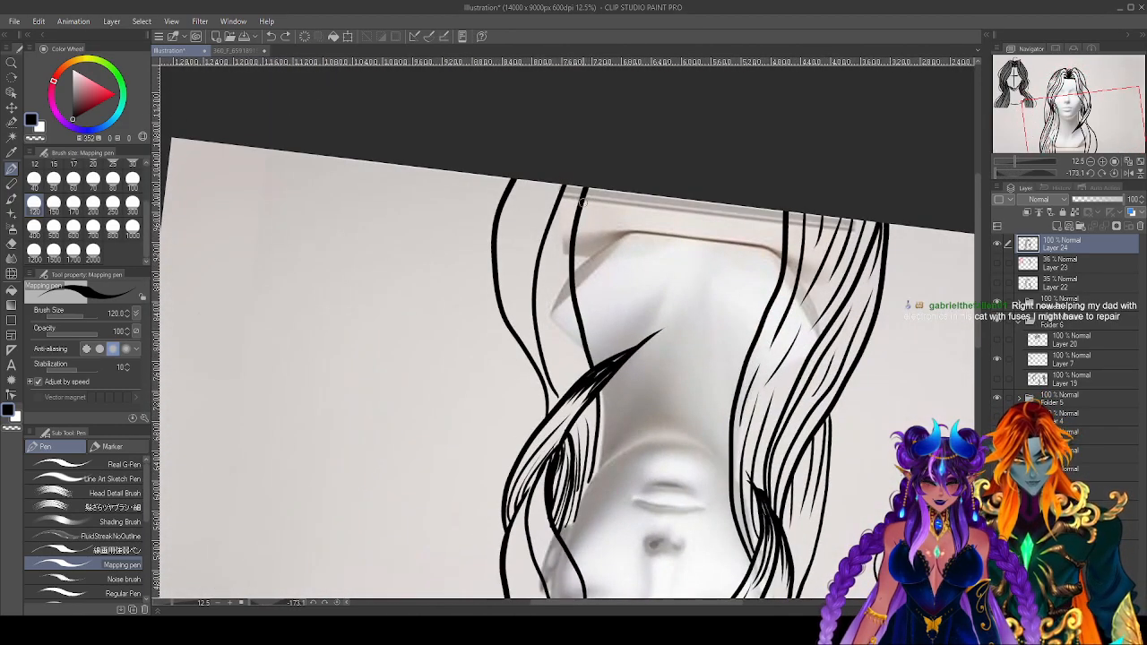
drag(570, 208, 577, 296)
mouse_move(579, 172)
mouse_down()
mouse_move(554, 260)
mouse_move(574, 380)
mouse_up()
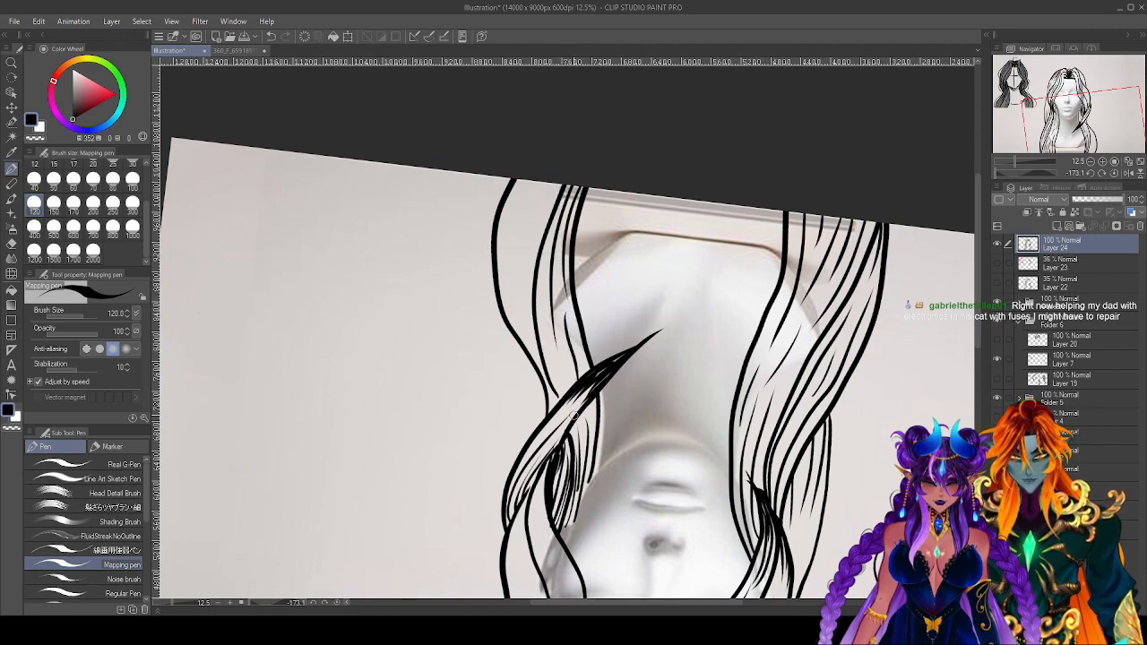
key(ctrl+z)
drag(562, 307, 573, 383)
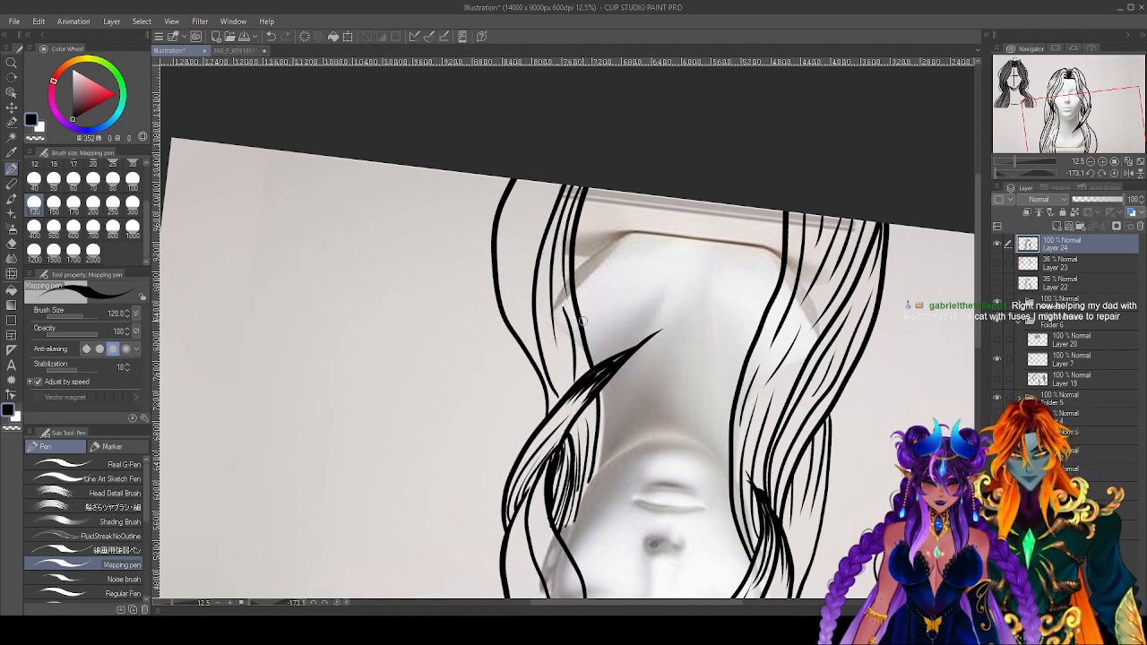
key(ctrl+z)
drag(570, 317, 589, 371)
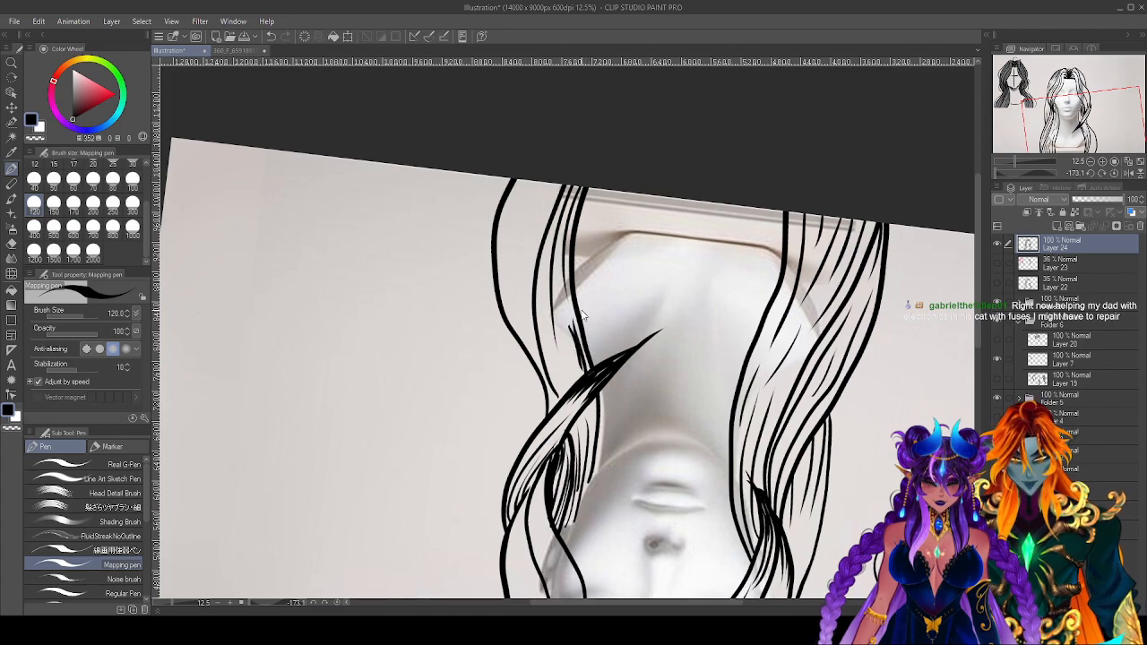
key(ctrl+z)
drag(570, 314, 588, 374)
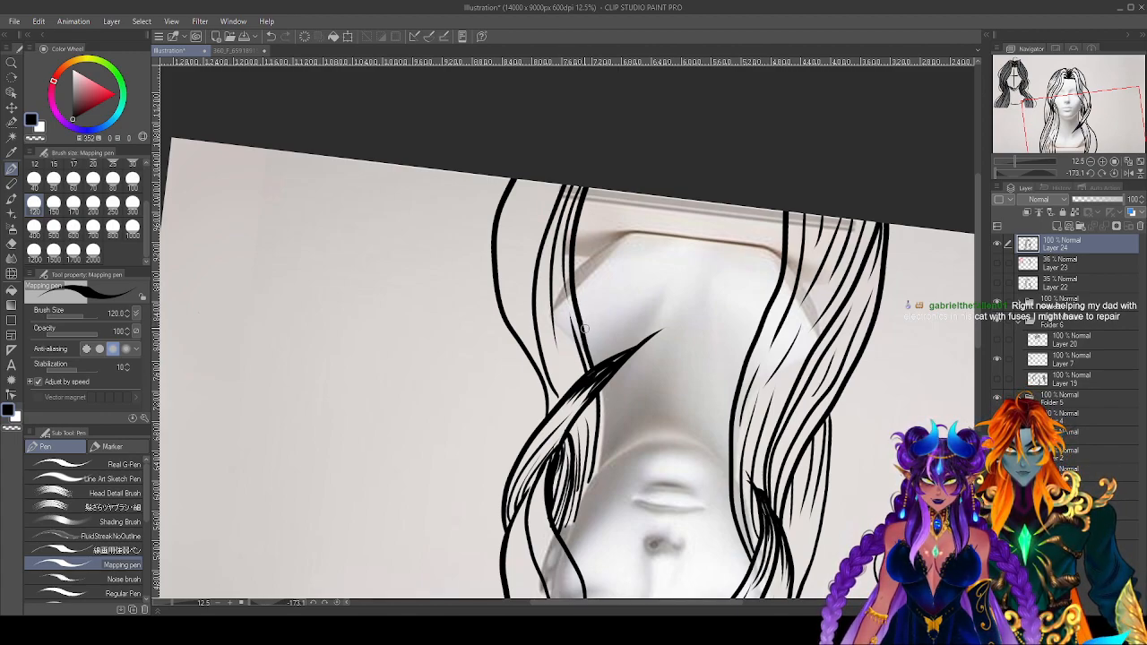
drag(568, 394, 560, 336)
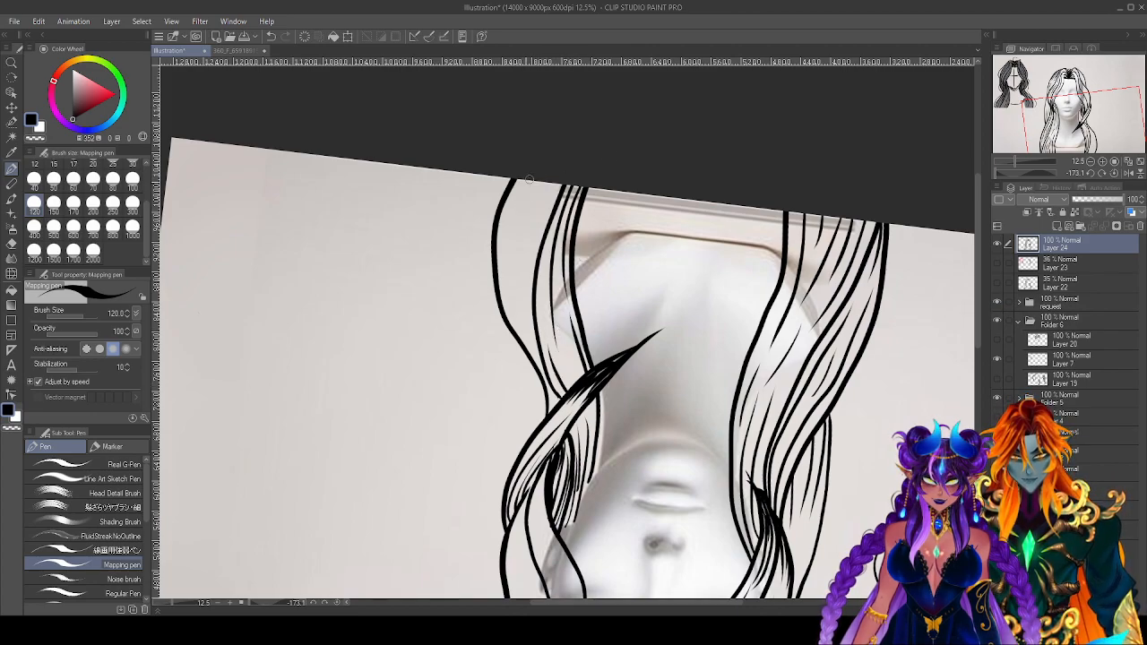
Draw tapered strand lines rising from the canvas's bottom edge into the lower right outer lock, redoing one stroke.
drag(530, 179, 531, 299)
drag(547, 179, 546, 315)
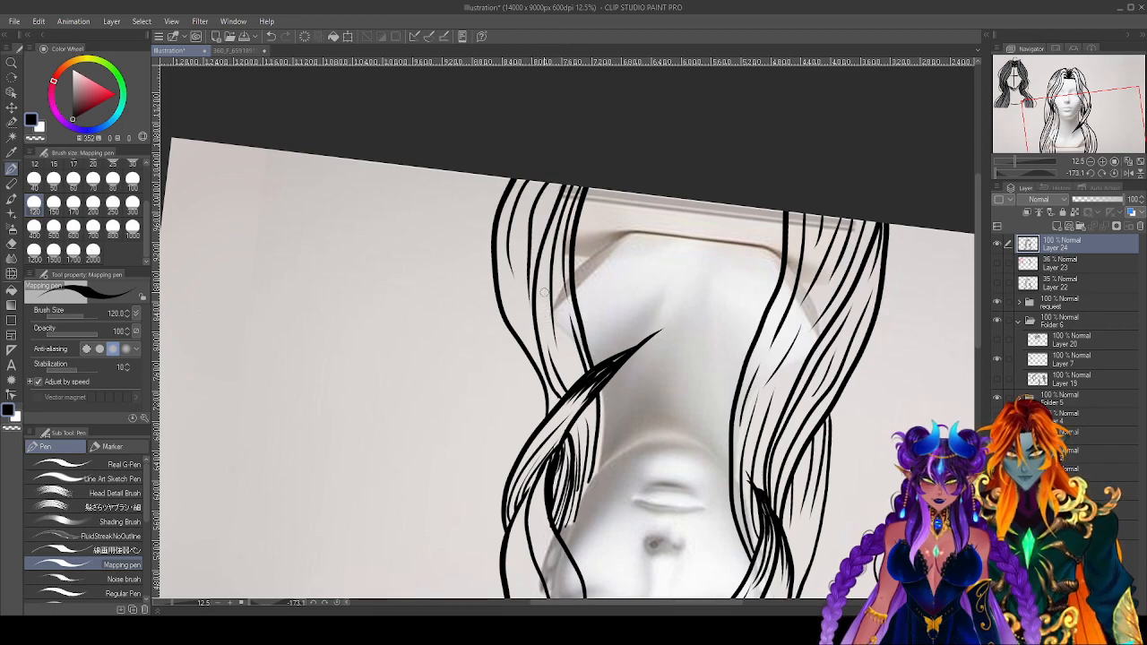
key(ctrl+z)
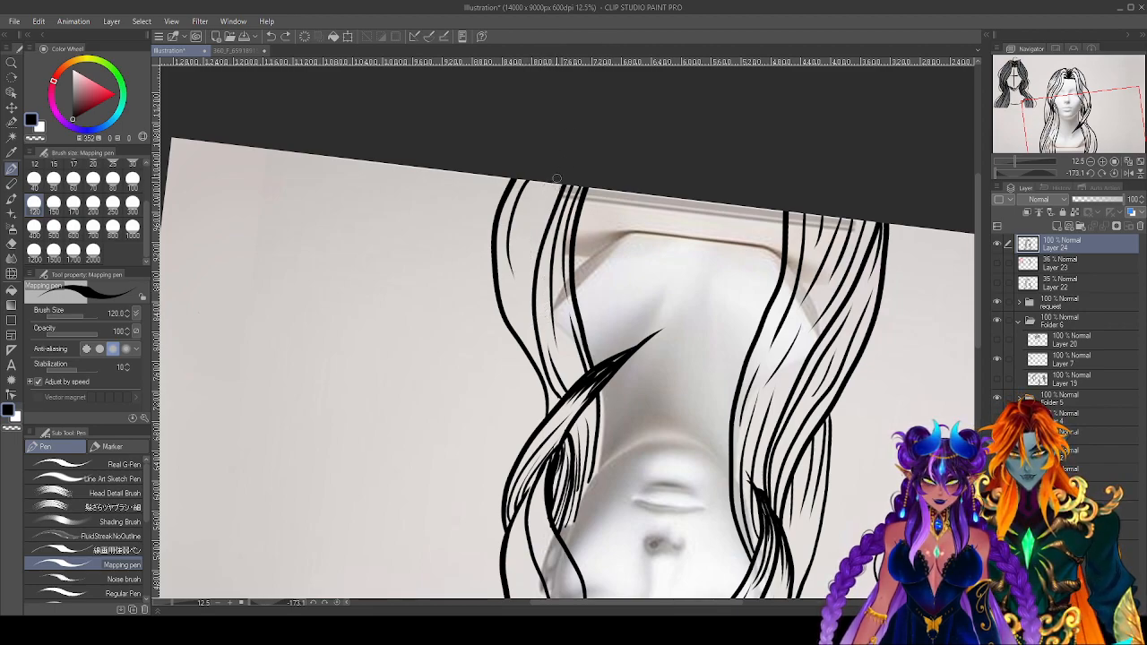
mouse_move(557, 178)
mouse_down()
mouse_move(544, 207)
mouse_move(541, 289)
mouse_up()
drag(544, 176, 520, 241)
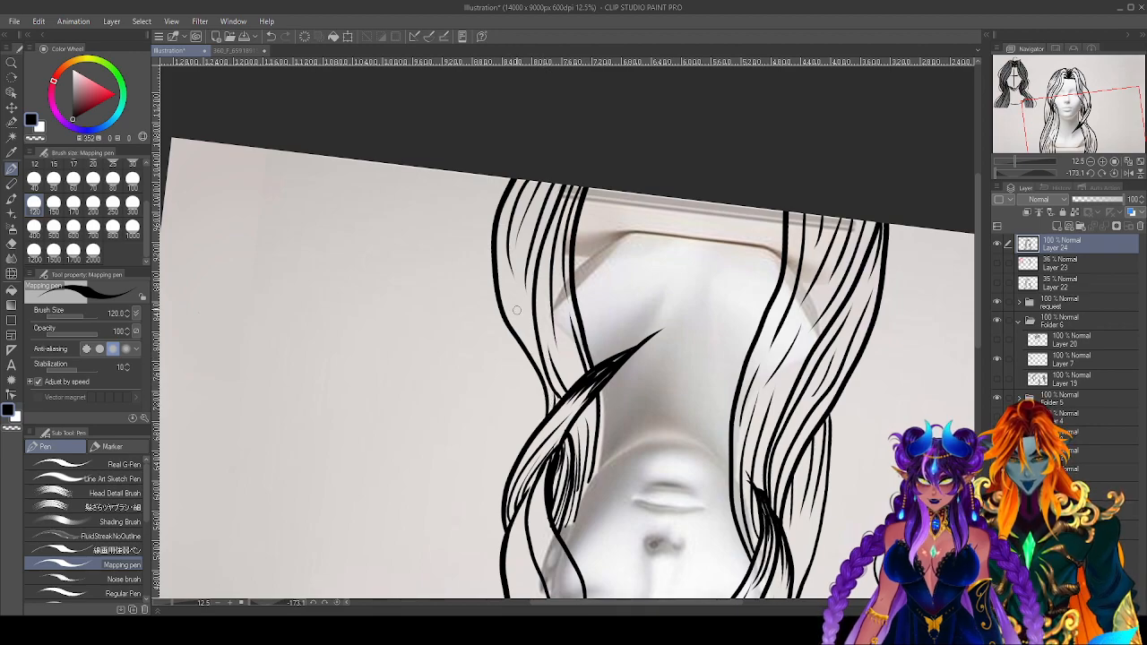
Draw tapered strand lines down the upper right outer hair section, following its outer contour from the crown toward the temple.
click(1114, 174)
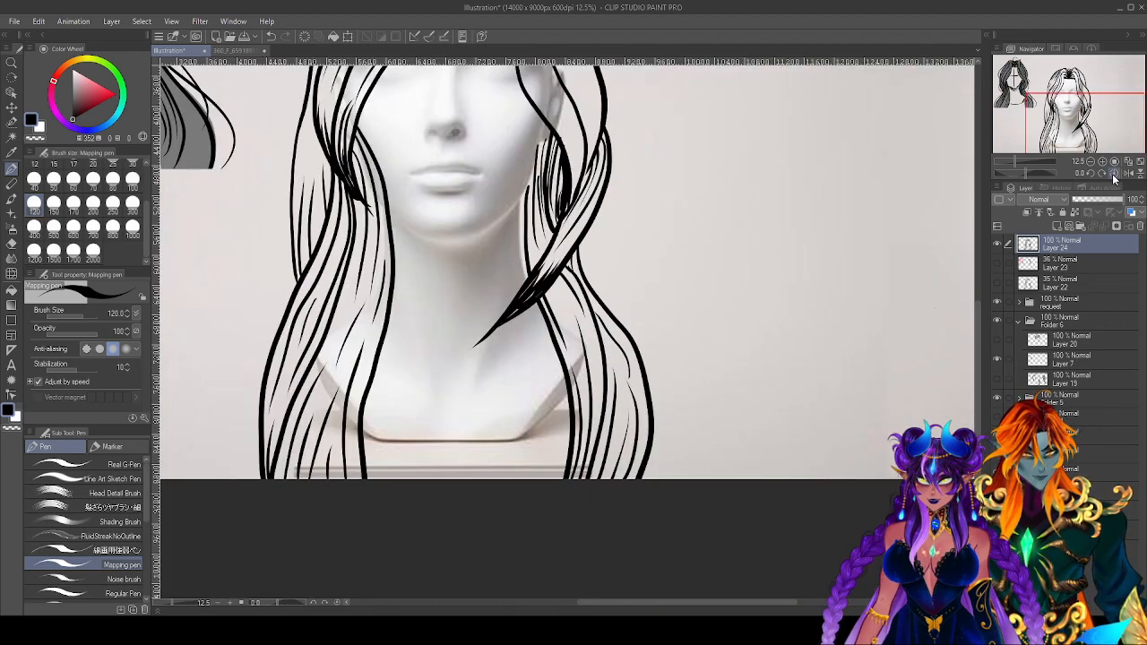
scroll(737, 389, up, 8)
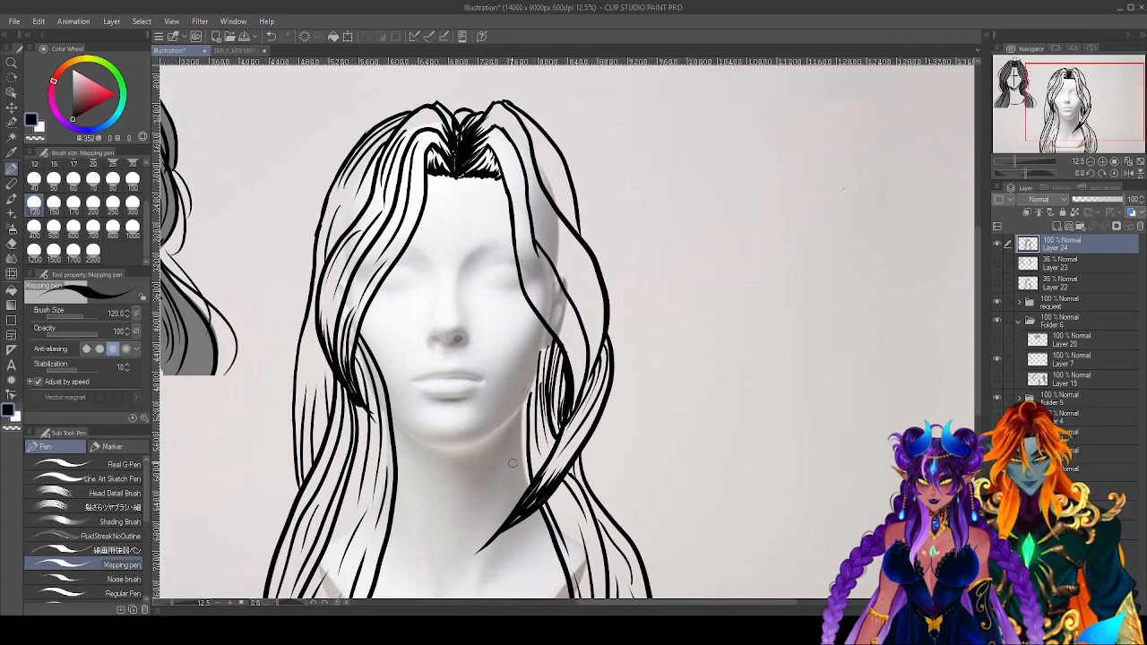
drag(523, 114, 578, 236)
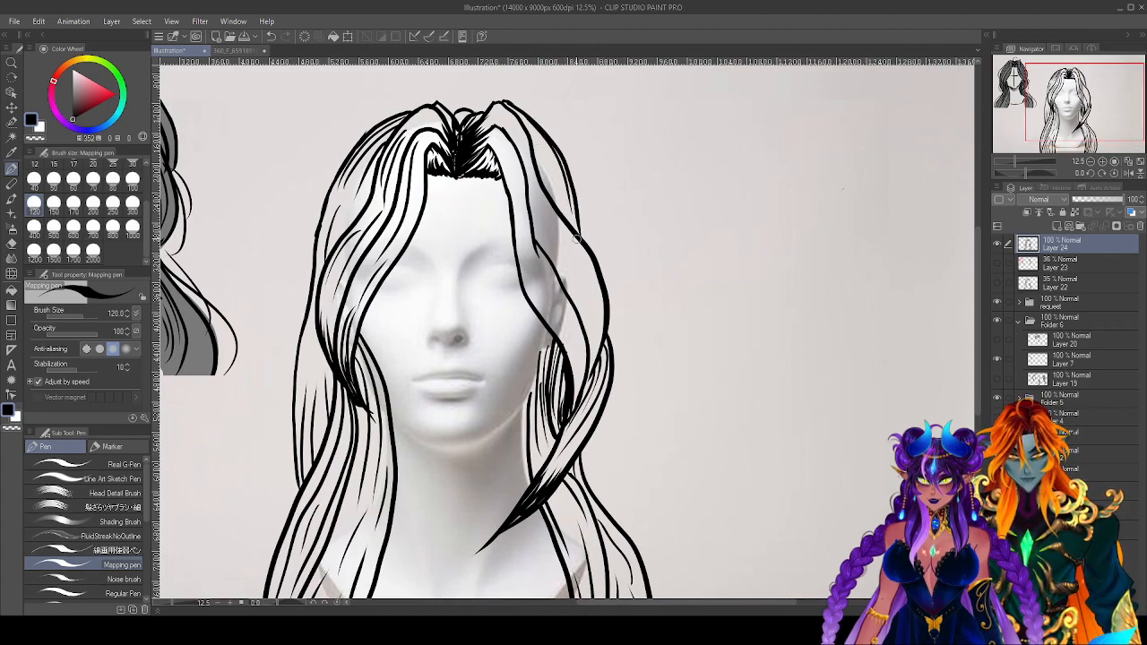
drag(529, 121, 566, 210)
drag(530, 133, 562, 247)
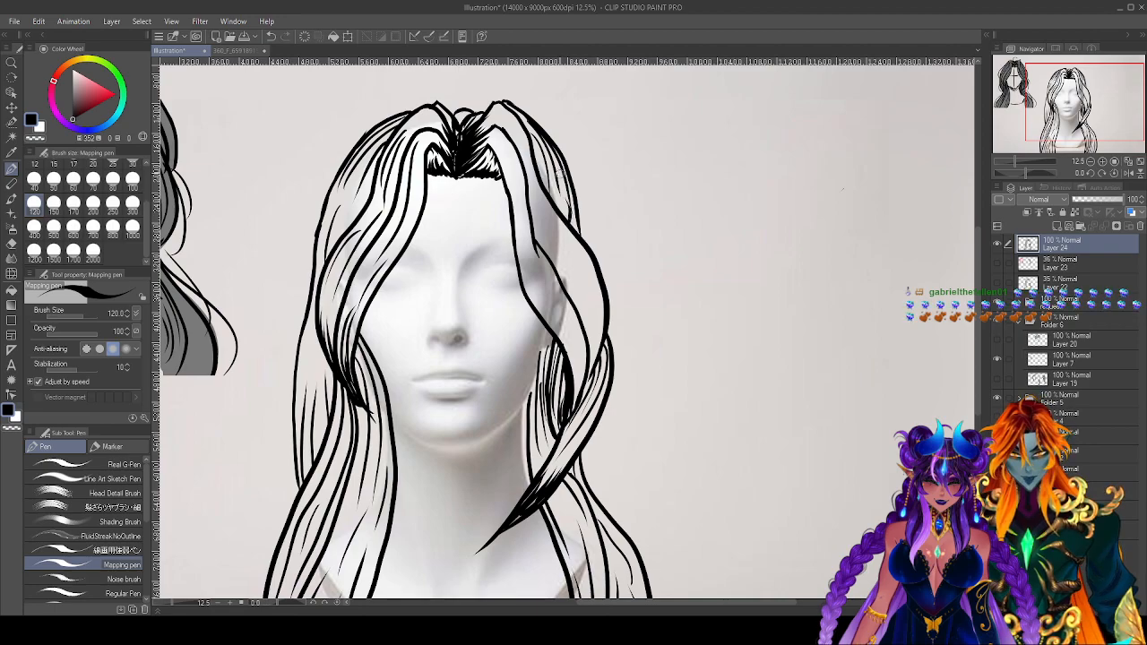
key(ctrl+z)
drag(564, 224, 572, 184)
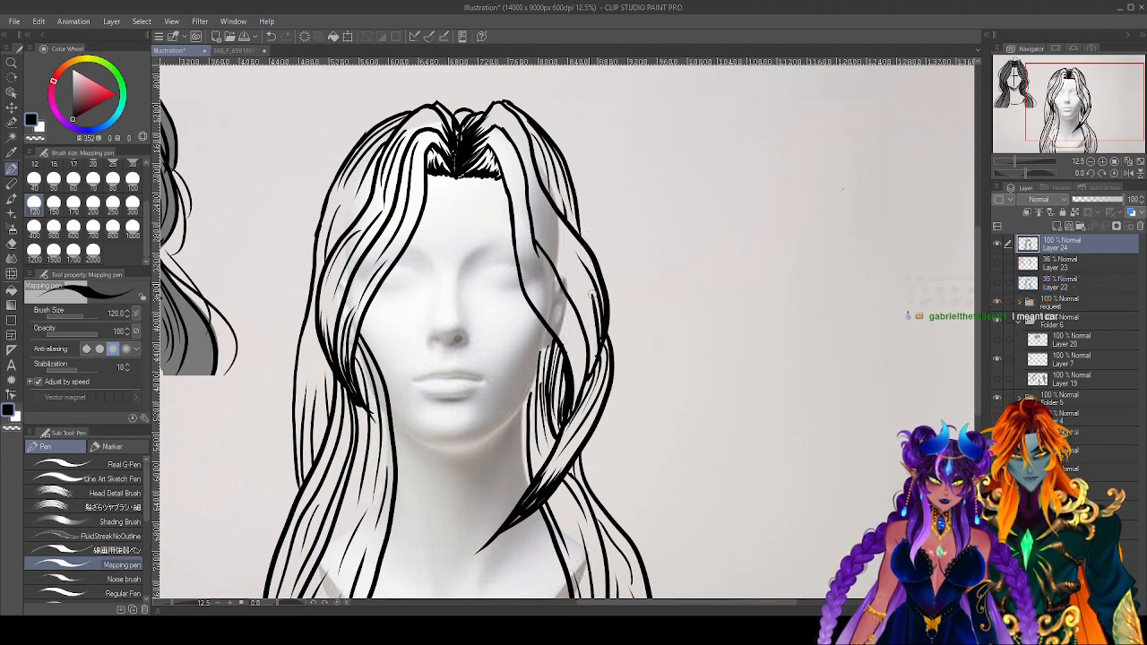
Add tapered strand lines across the right front section between the temple and its outer bend, redrawing them until they follow the curve.
drag(595, 364, 584, 289)
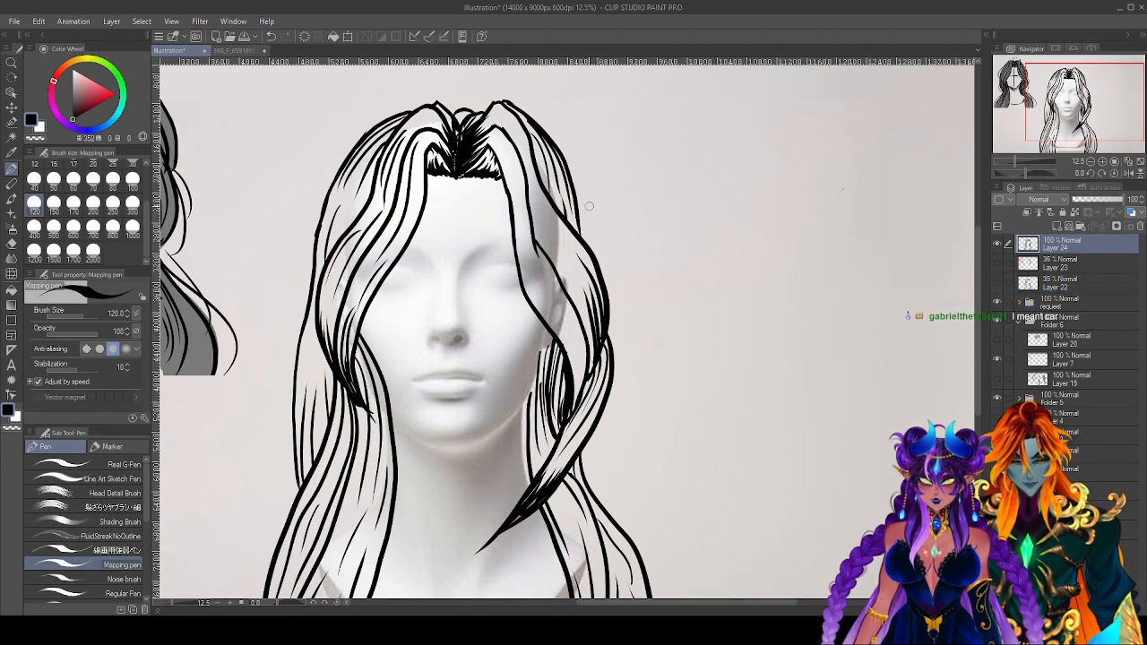
drag(544, 237, 573, 292)
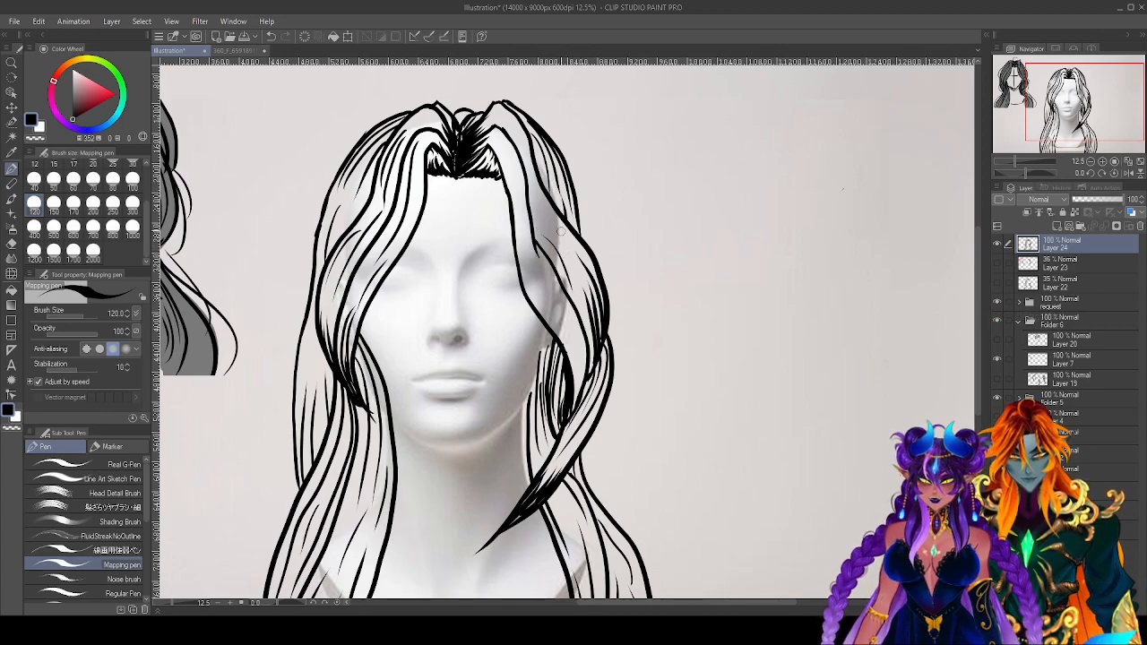
key(ctrl+z)
drag(536, 230, 577, 295)
key(ctrl+z)
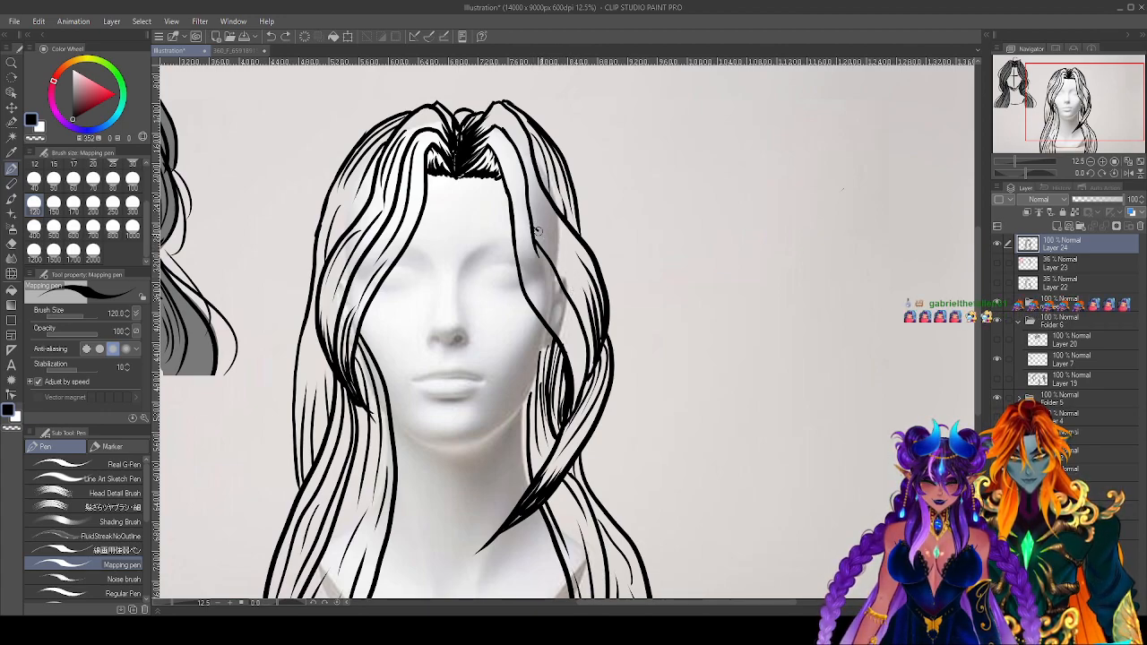
drag(536, 230, 566, 271)
drag(532, 214, 576, 252)
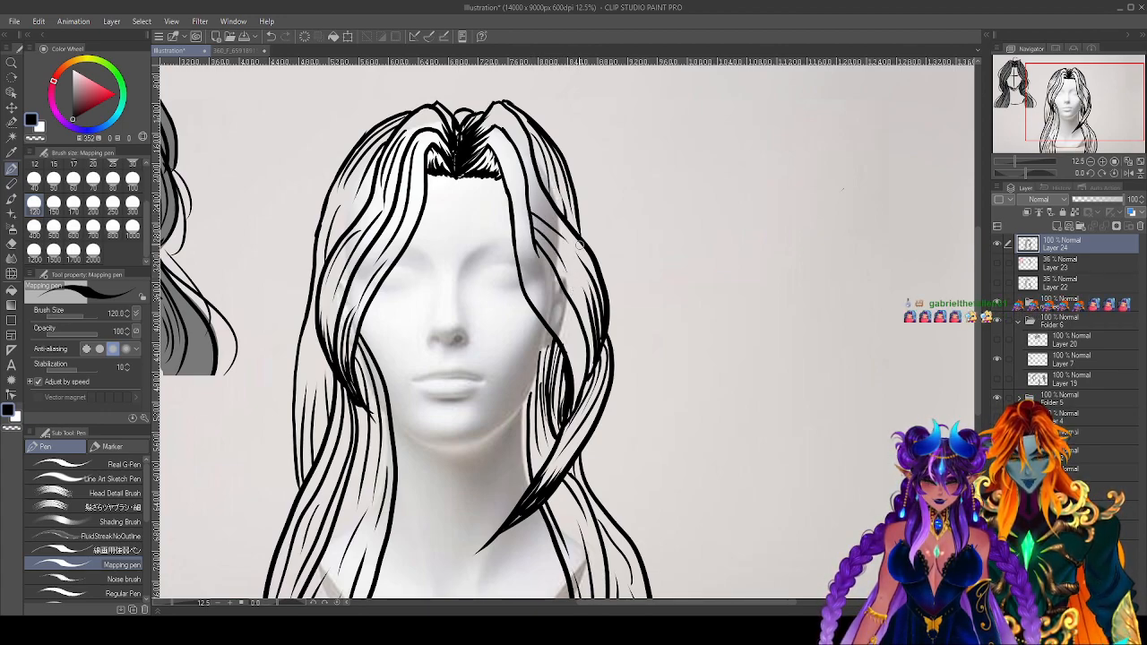
key(ctrl+z)
drag(526, 206, 571, 257)
key(ctrl+z)
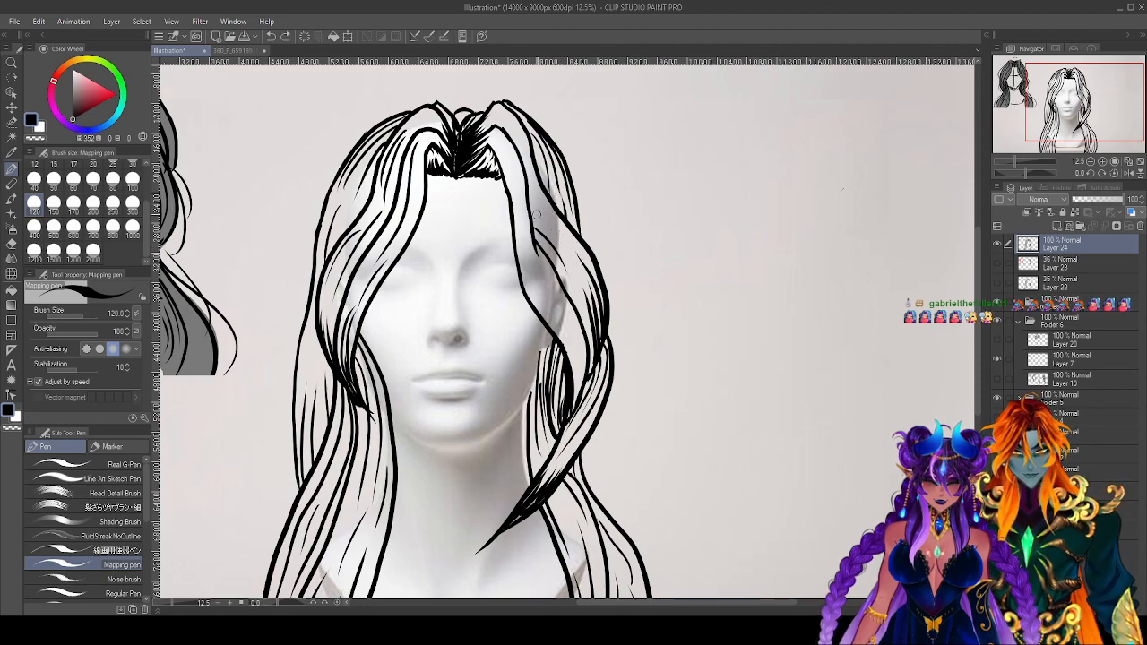
drag(527, 207, 572, 259)
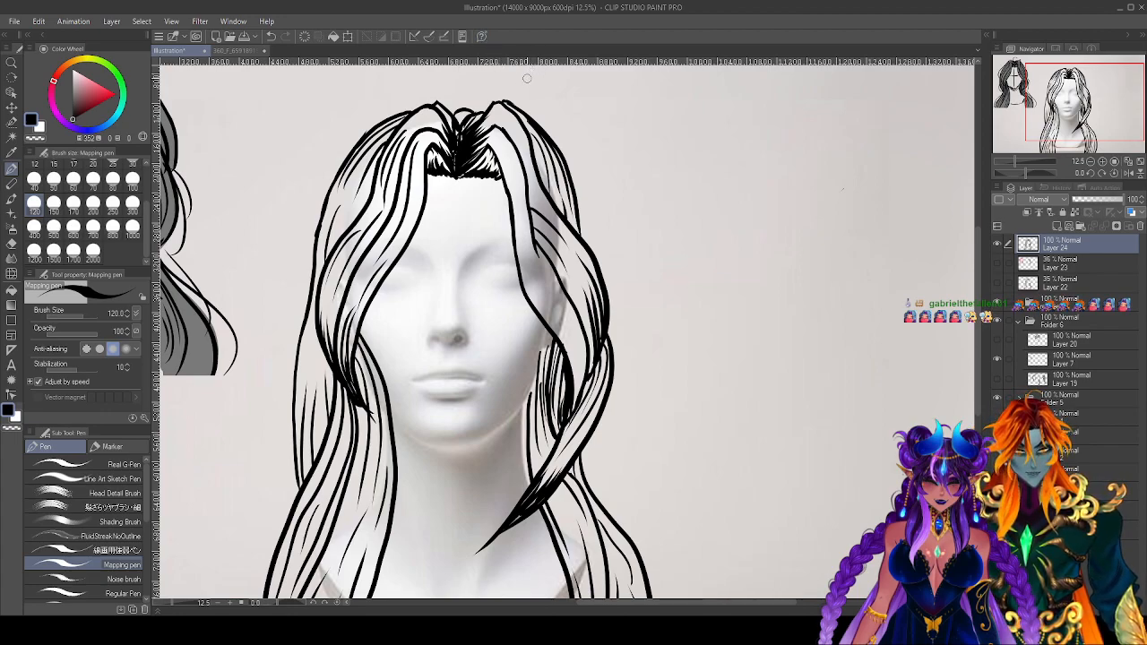
drag(496, 111, 522, 152)
key(ctrl+z)
drag(498, 106, 536, 152)
key(ctrl+z)
drag(496, 106, 537, 156)
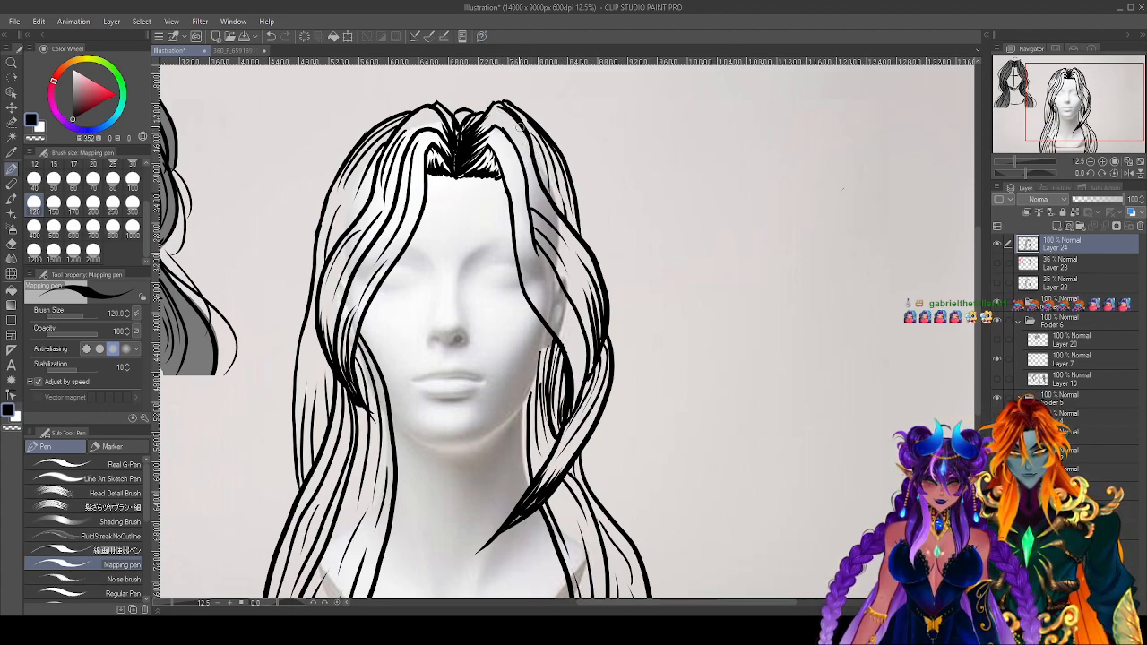
key(ctrl+z)
drag(498, 108, 557, 199)
key(ctrl+z)
Draw two tapered strand lines down the right front lock from beside the parting toward the temple.
drag(502, 130, 520, 204)
drag(502, 146, 518, 220)
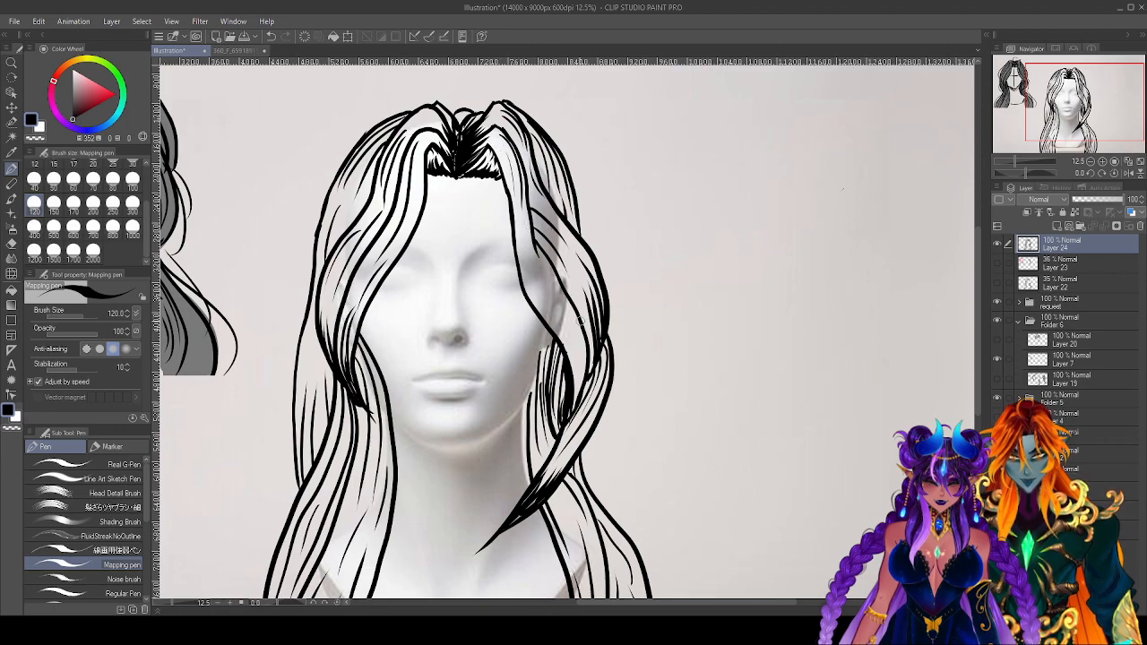
Draw tapered strand lines rising from the lower bend of the right front lock toward the temple, redrawing them until they follow the curve.
drag(579, 392, 574, 318)
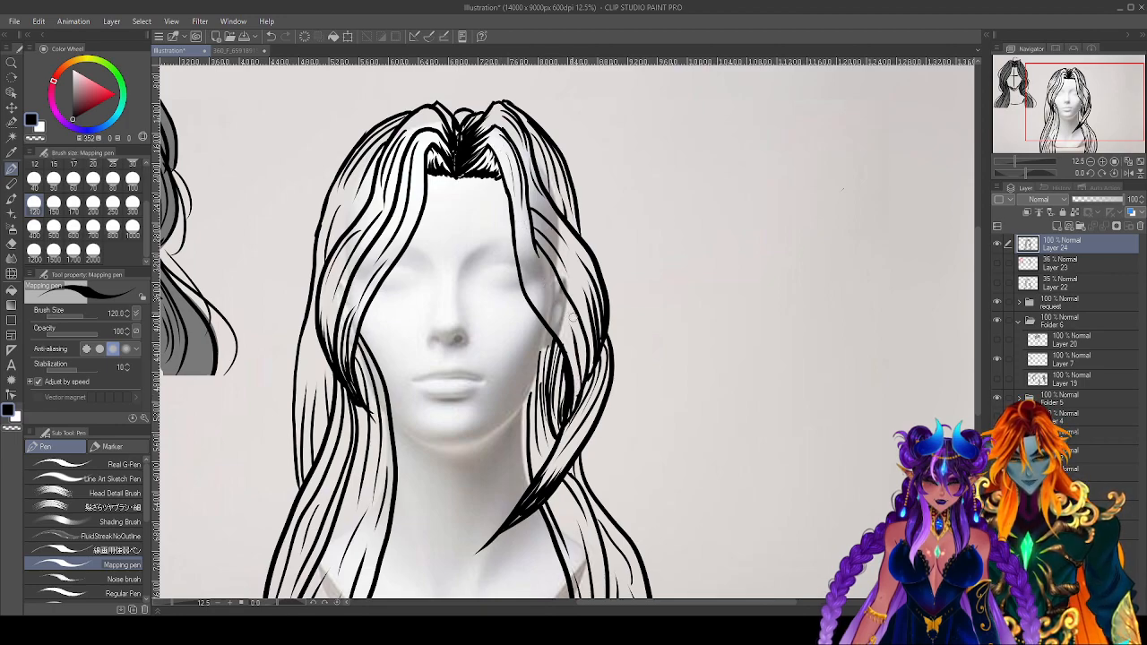
key(ctrl+z)
drag(579, 394, 553, 313)
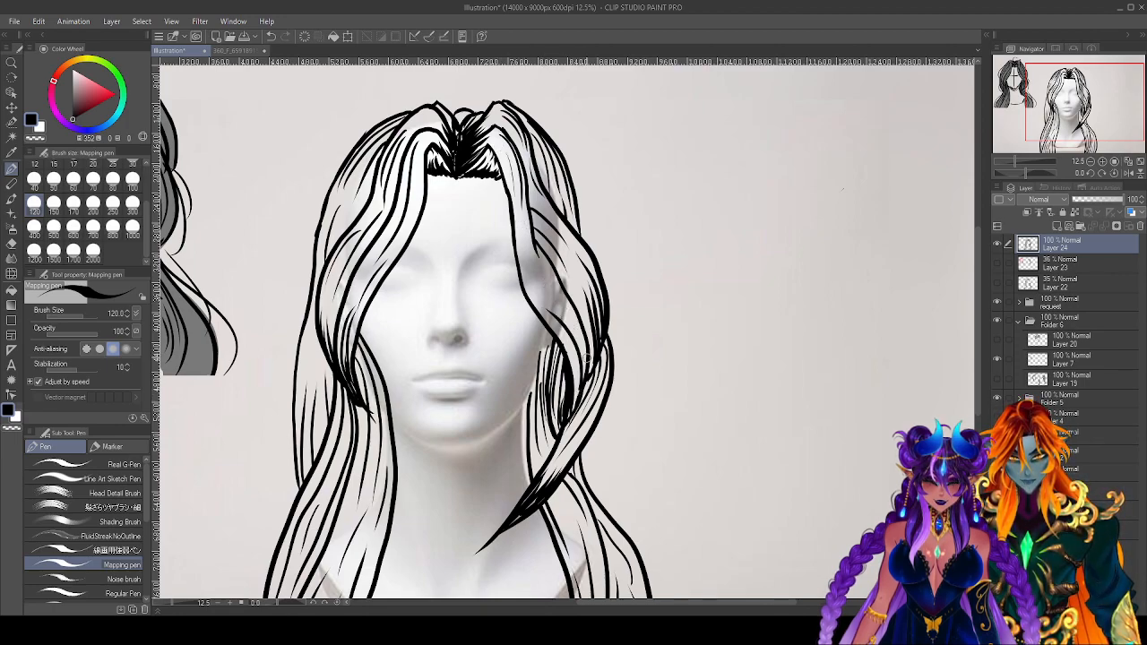
drag(588, 351, 548, 289)
key(ctrl+z)
drag(588, 352, 557, 292)
key(ctrl+z)
key(ctrl+z)
key(ctrl+z)
drag(587, 356, 541, 287)
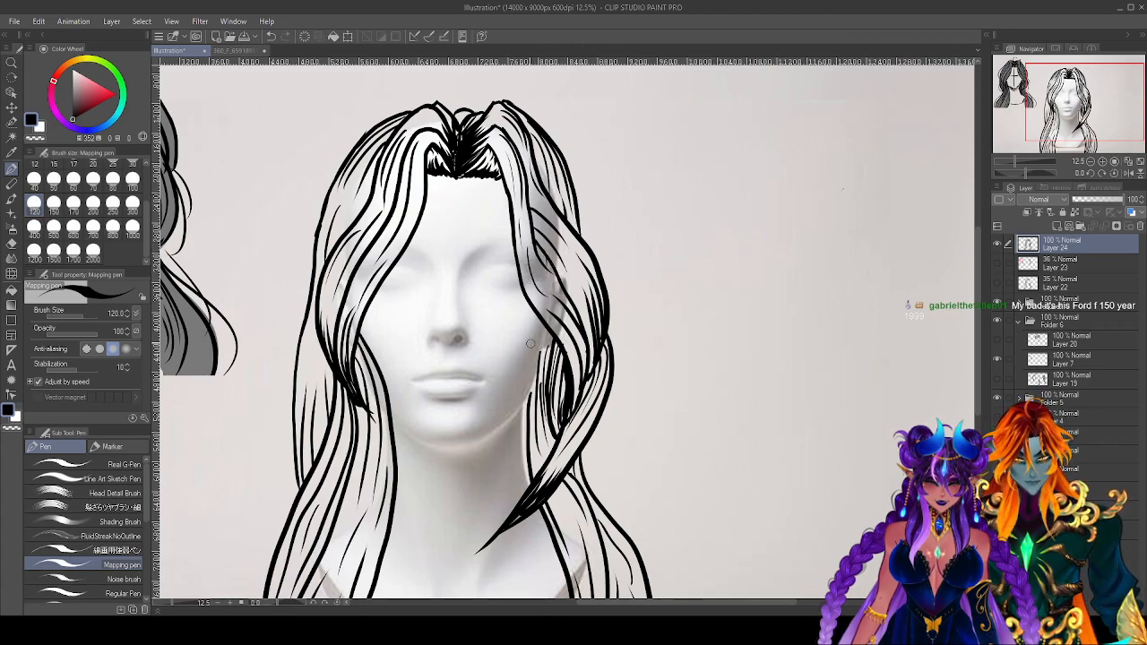
Add a thin curved flyaway above the parting and a tapered flyaway strand down the hair's upper left outer edge.
mouse_move(317, 314)
mouse_down()
mouse_move(308, 377)
mouse_move(319, 367)
mouse_up()
scroll(318, 431, down, 2)
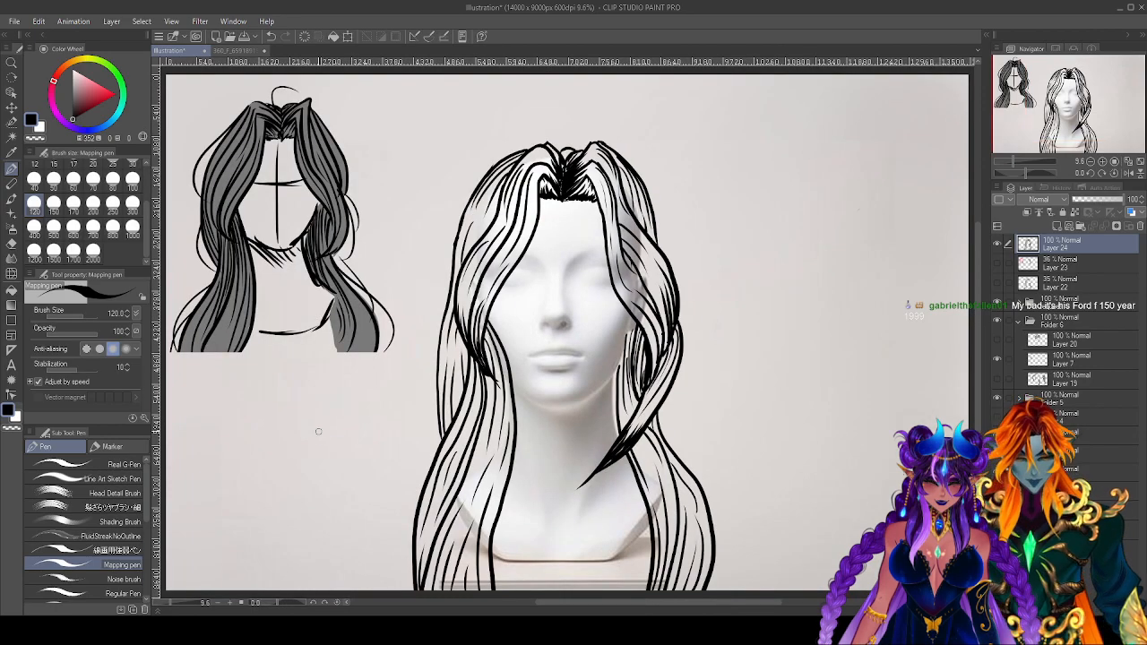
drag(784, 371, 776, 410)
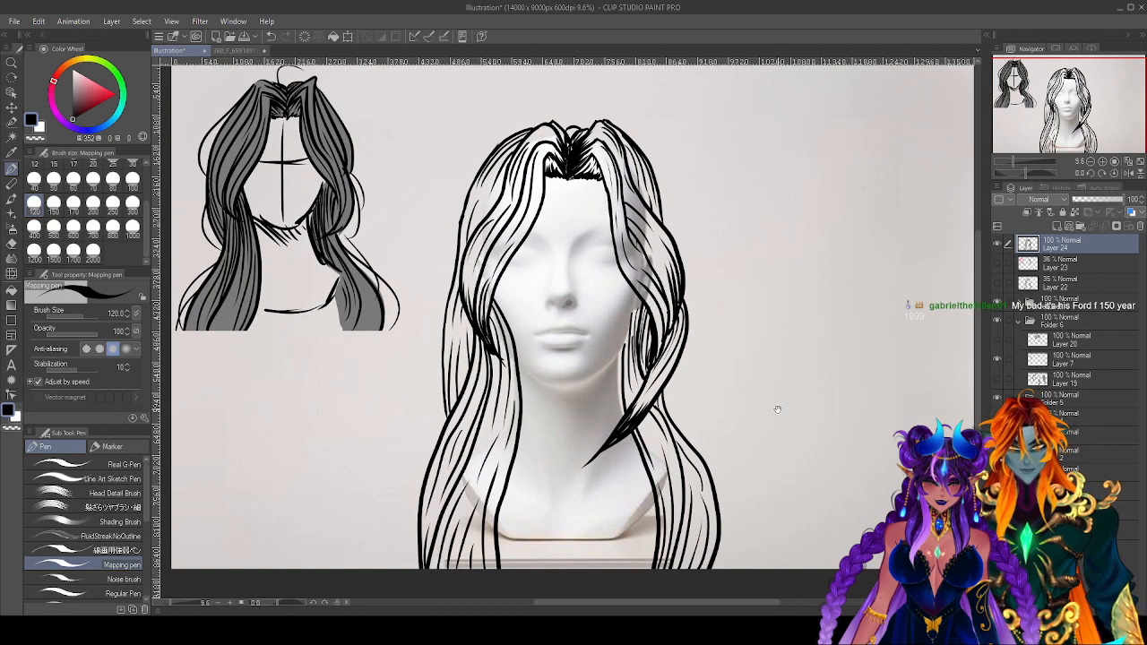
mouse_move(559, 154)
mouse_down()
mouse_move(551, 136)
mouse_move(567, 125)
mouse_up()
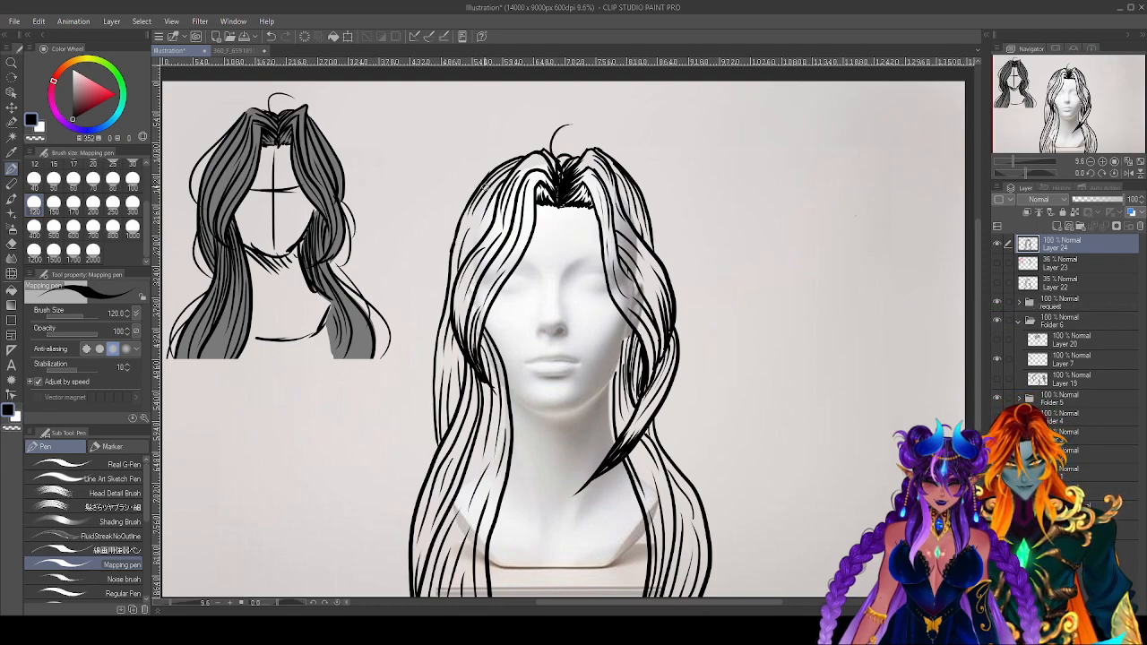
mouse_move(478, 190)
mouse_down()
mouse_move(443, 240)
mouse_move(421, 355)
mouse_up()
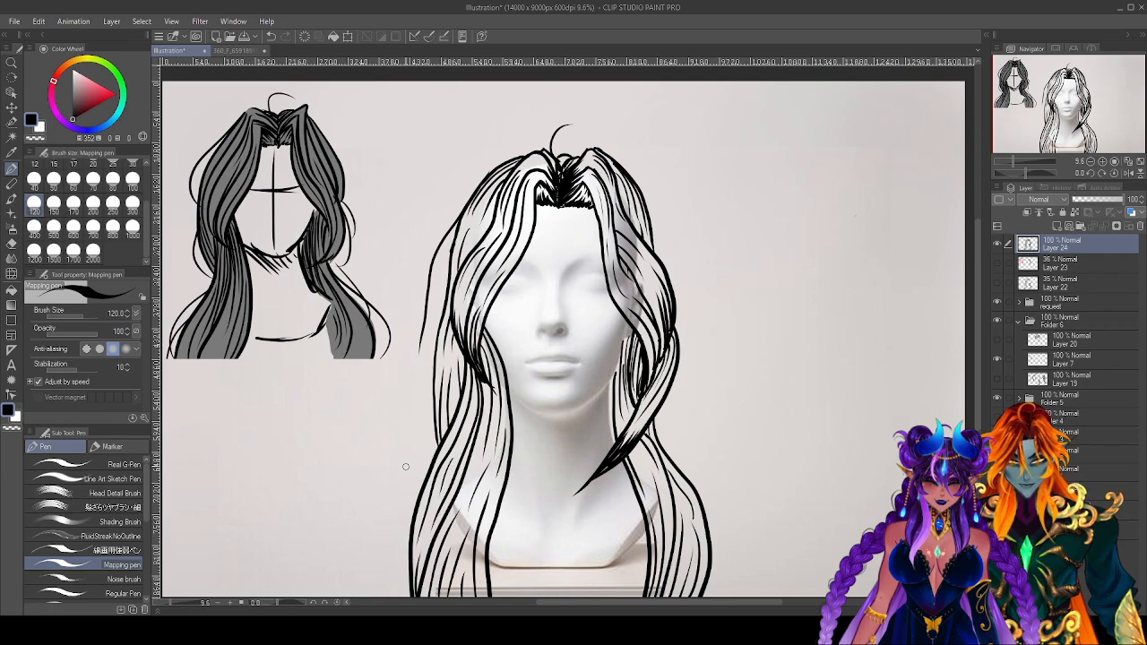
key(ctrl+z)
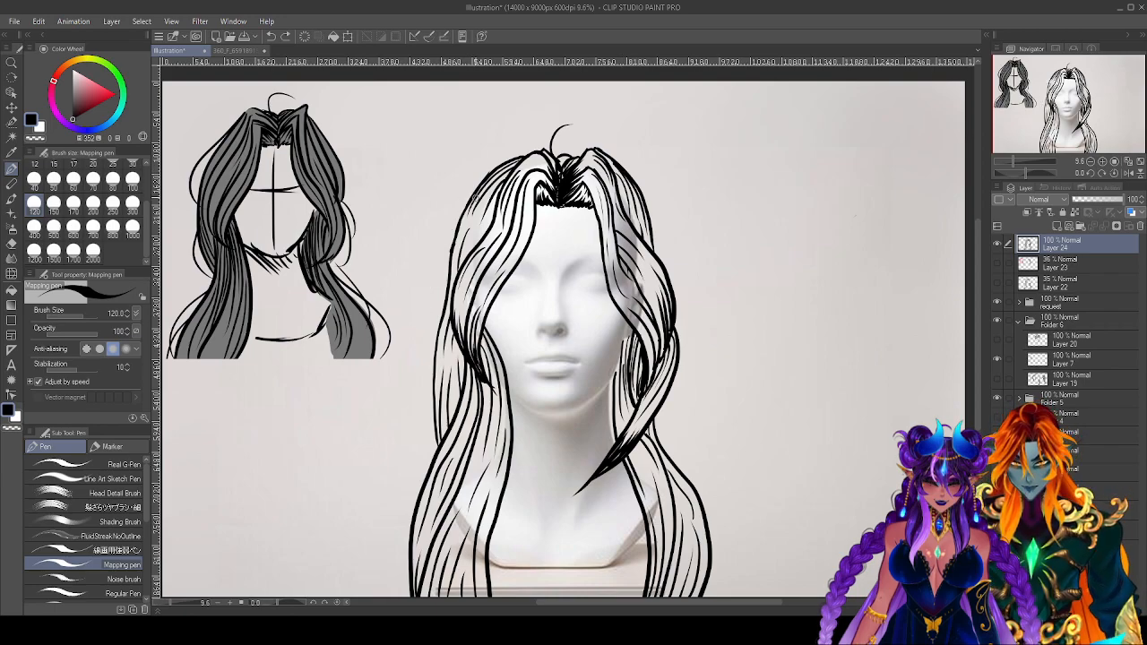
drag(477, 194, 429, 326)
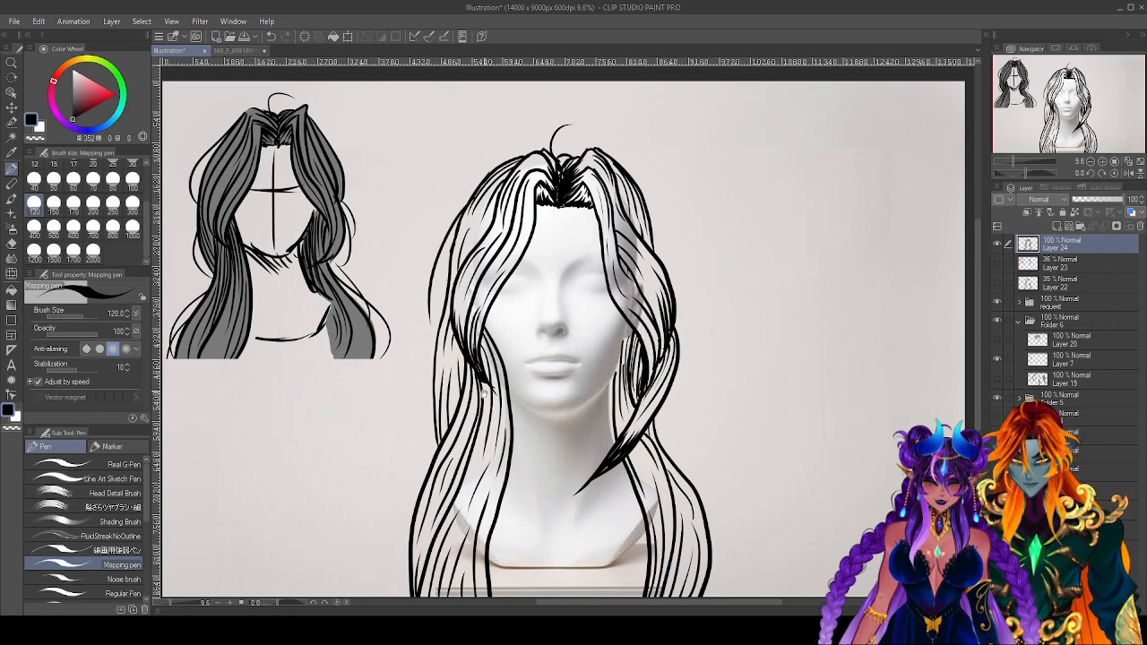
Draw loose tapered strands outside the lower left lock, sweeping outward to the canvas's bottom edge.
scroll(496, 421, down, 3)
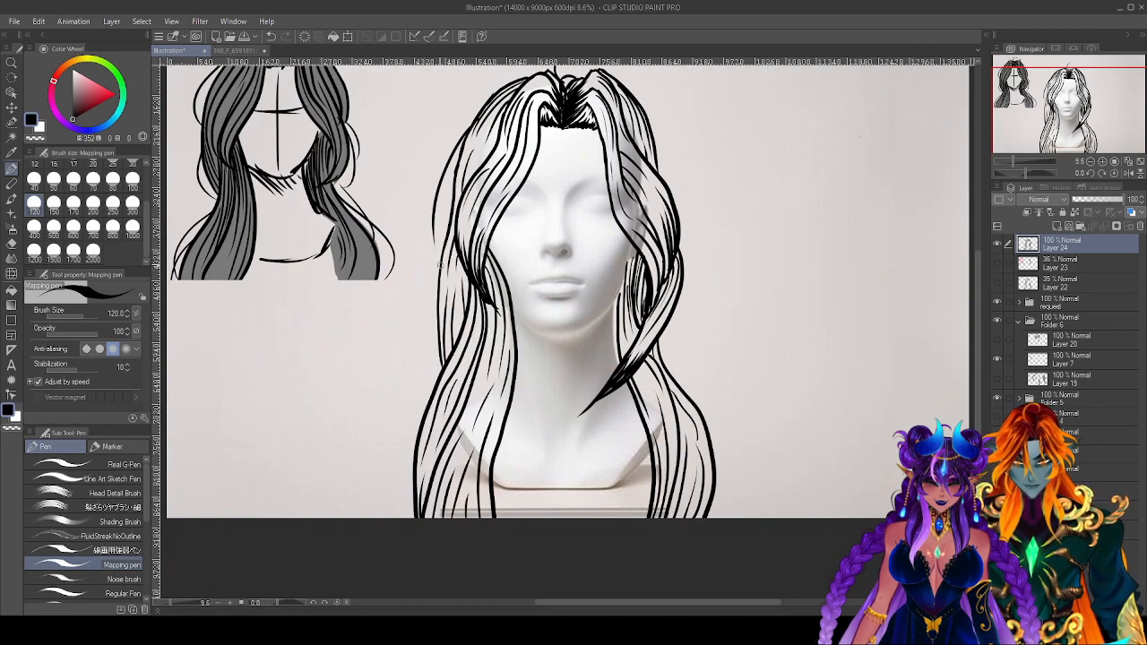
mouse_move(440, 276)
mouse_down()
mouse_move(424, 321)
mouse_move(450, 428)
mouse_move(477, 466)
mouse_move(467, 514)
mouse_move(465, 428)
mouse_move(492, 352)
mouse_move(445, 400)
mouse_move(415, 410)
mouse_move(430, 399)
mouse_move(395, 461)
mouse_move(384, 518)
mouse_up()
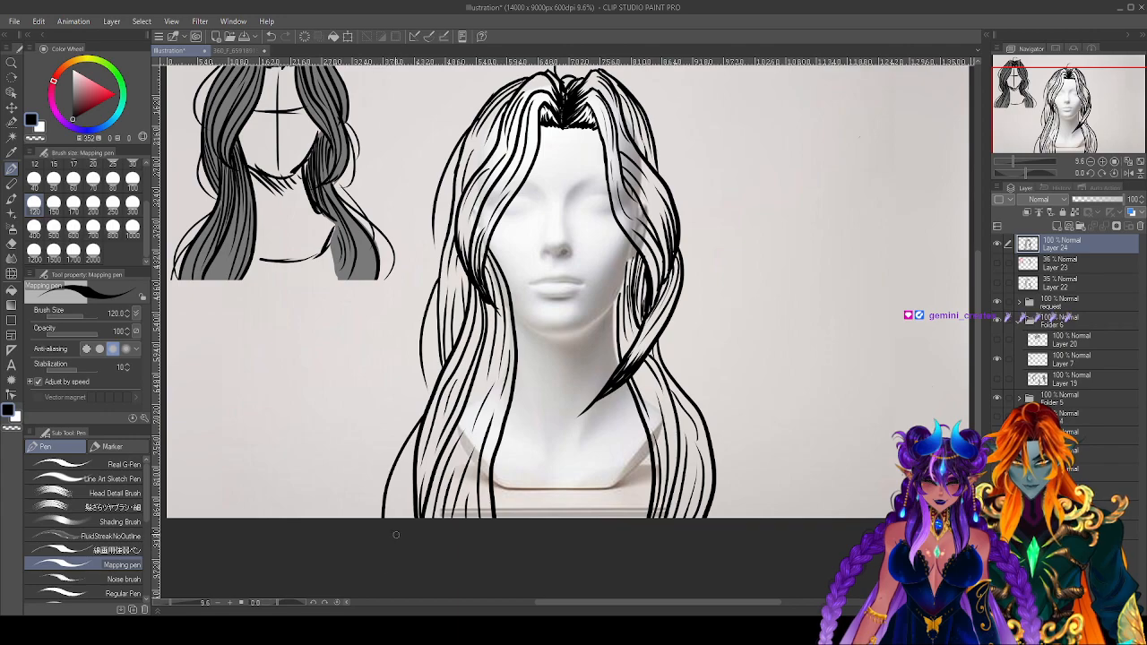
drag(419, 461, 408, 520)
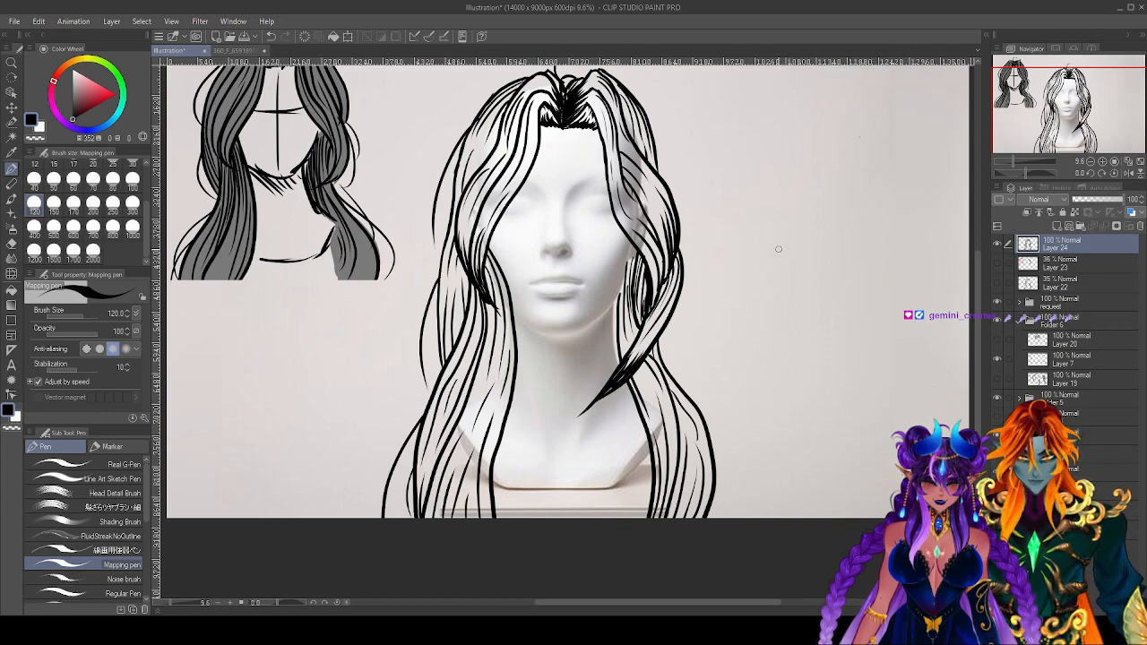
Draw a flyaway beside the right front lock and a loose strand sweeping outward over the lower right shoulder, redrawing the latter and cleaning its start.
drag(683, 255, 696, 354)
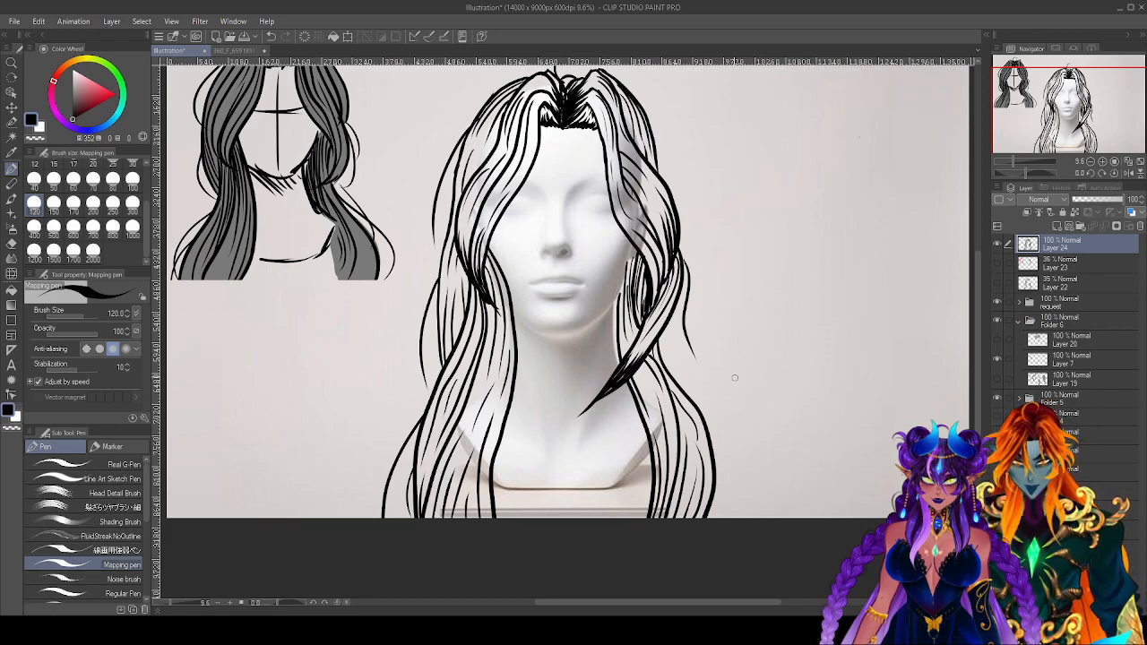
drag(672, 378, 763, 455)
key(ctrl+z)
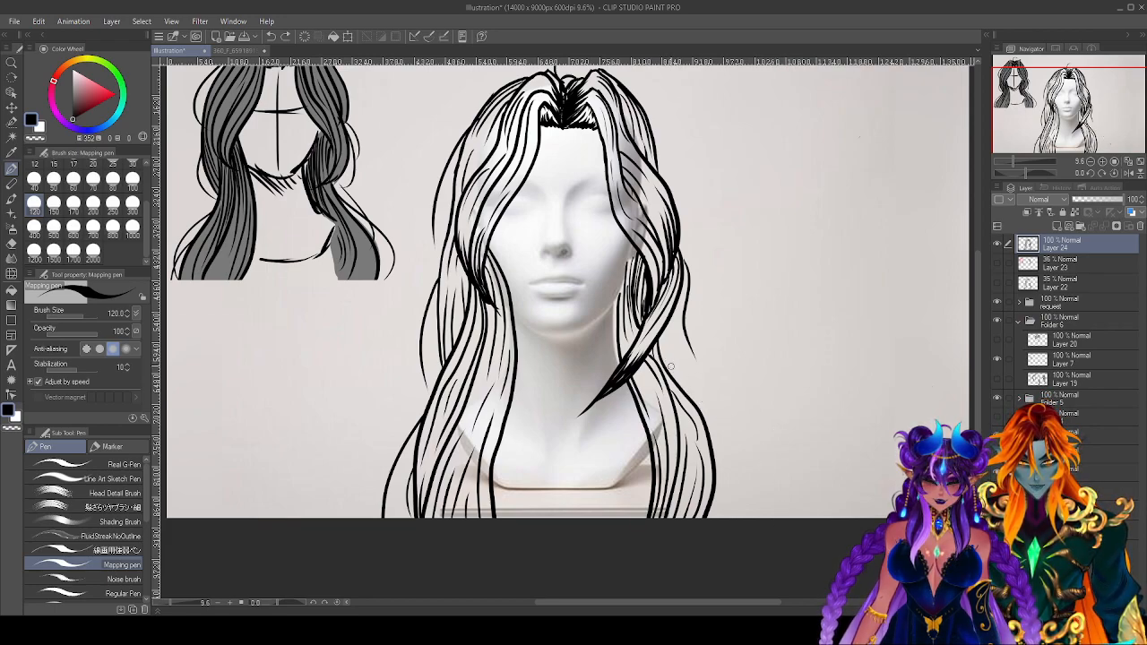
mouse_move(670, 368)
mouse_down()
mouse_move(755, 487)
mouse_move(757, 517)
mouse_up()
key(ctrl+z)
mouse_move(670, 371)
mouse_down()
mouse_move(745, 457)
mouse_move(757, 518)
mouse_up()
key(ctrl+z)
drag(672, 376, 743, 483)
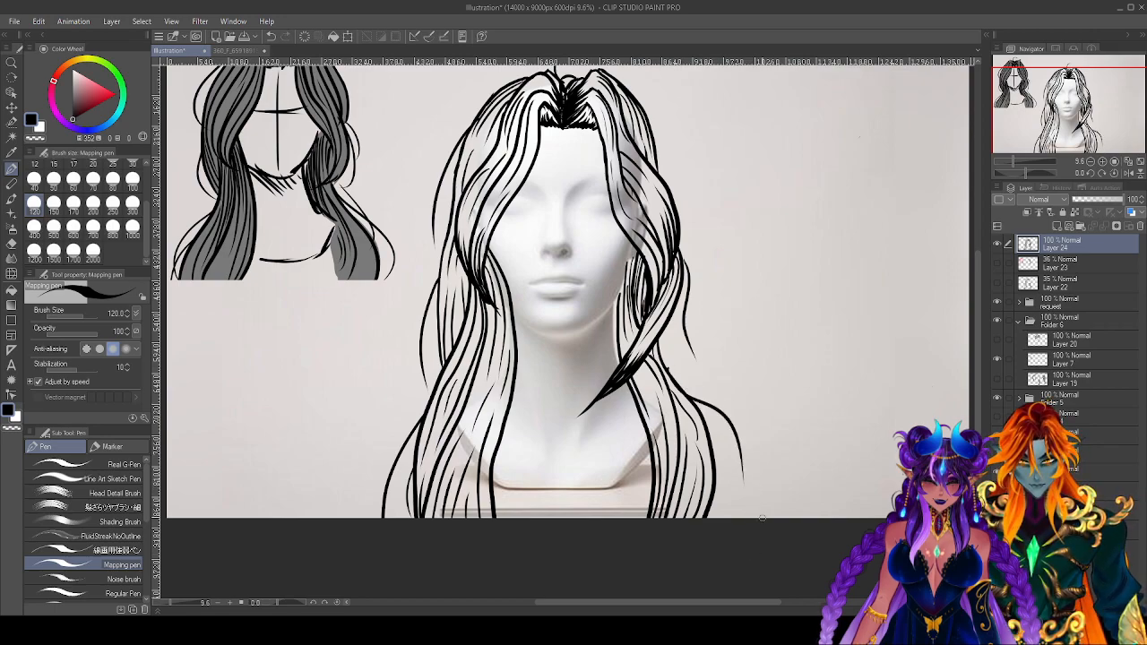
key(e)
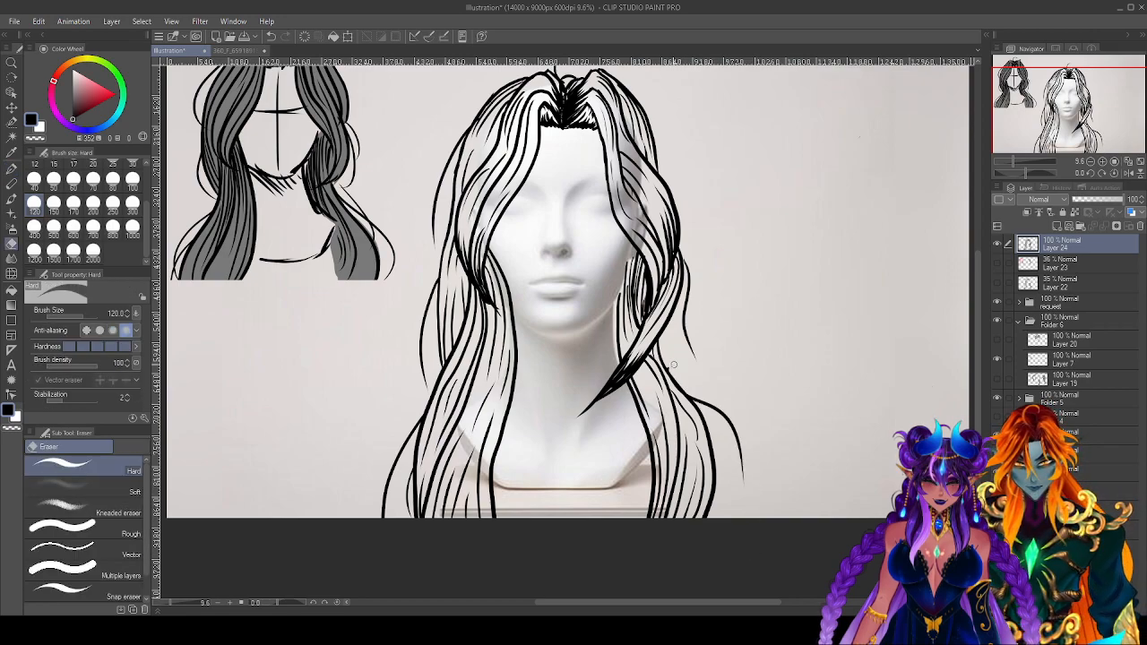
key(p)
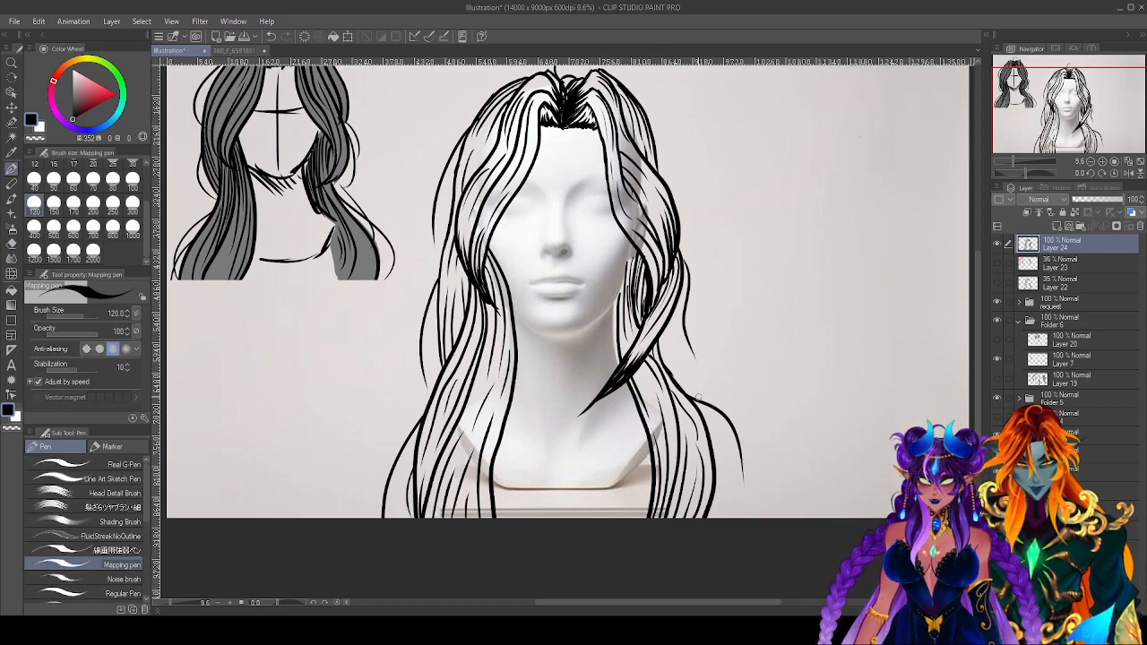
scroll(776, 320, up, 4)
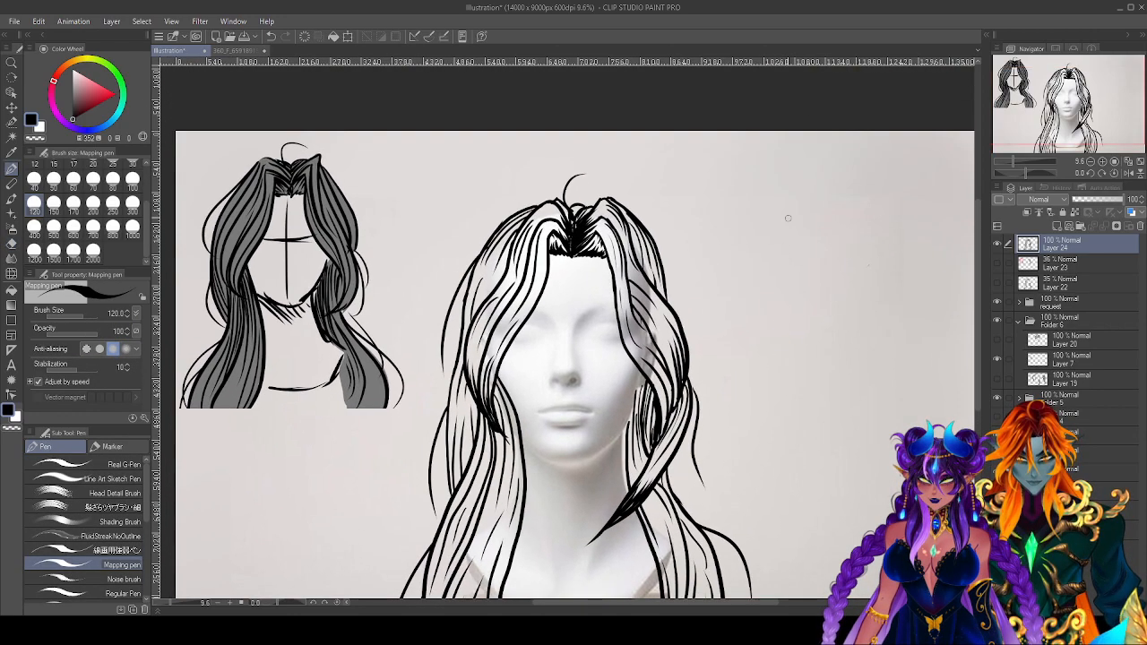
drag(639, 216, 688, 290)
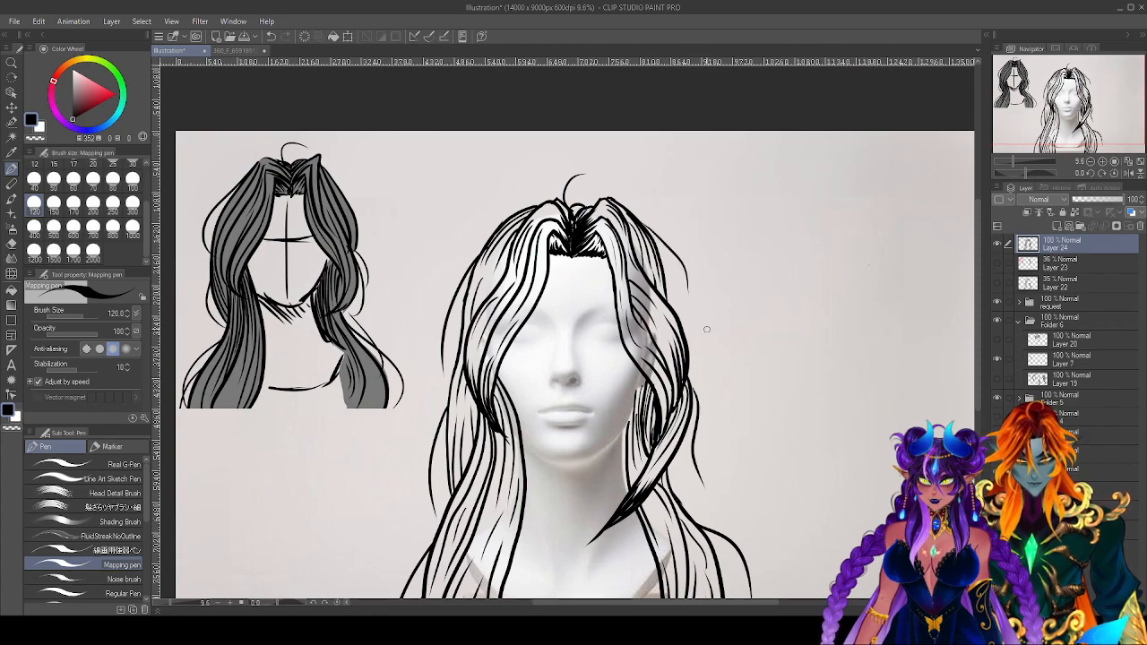
scroll(712, 339, down, 2)
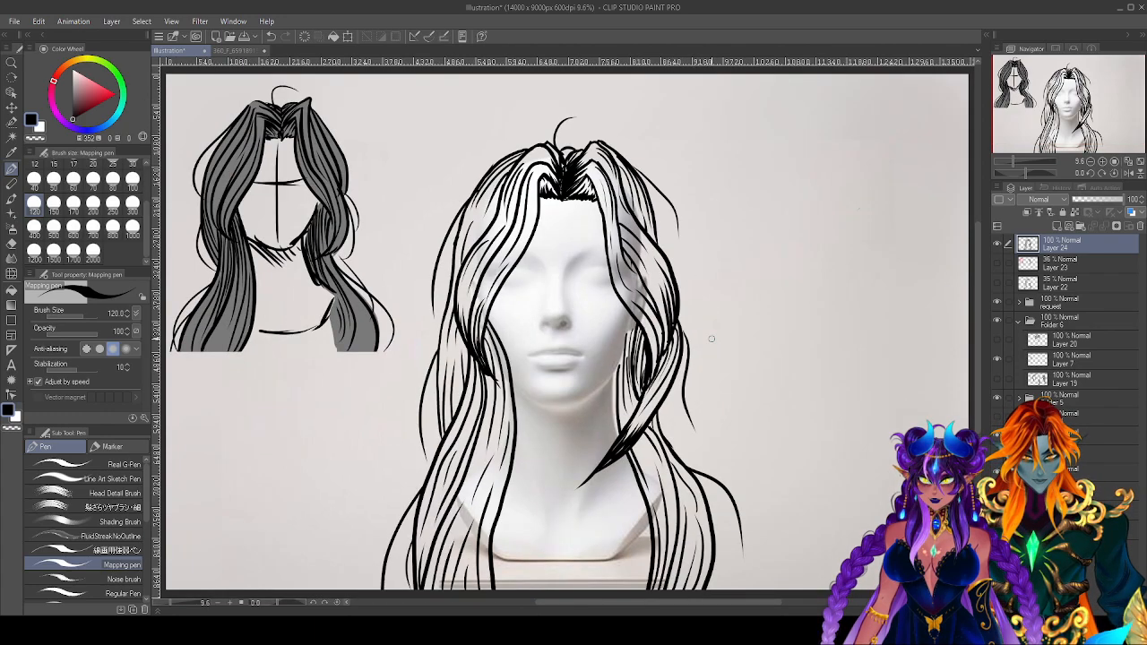
key(ctrl+z)
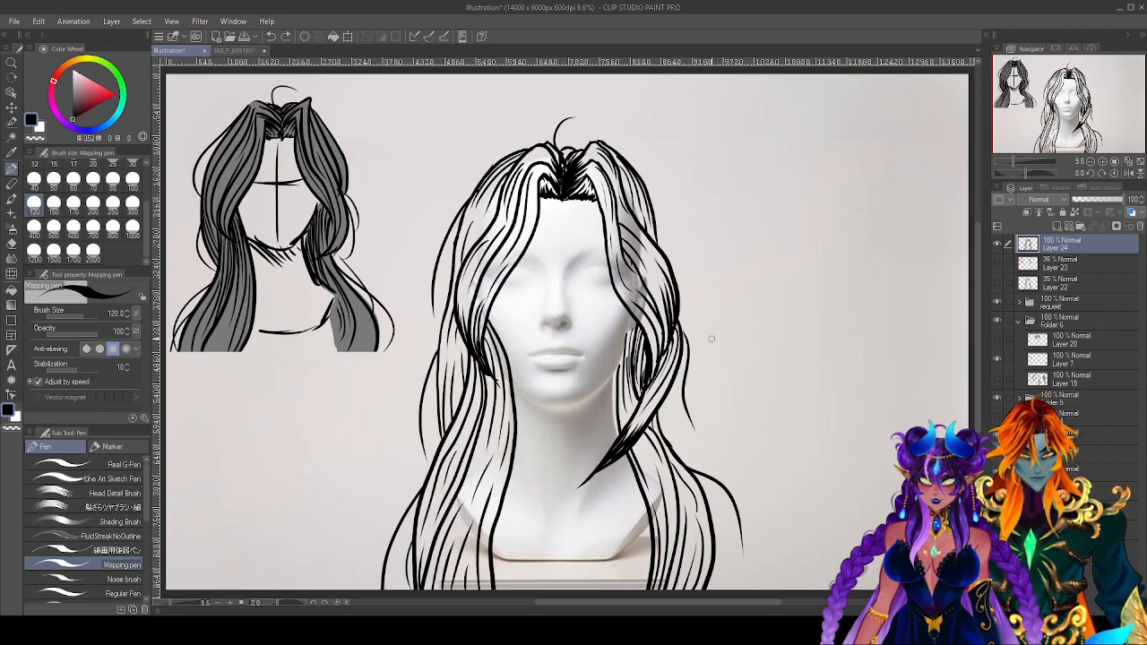
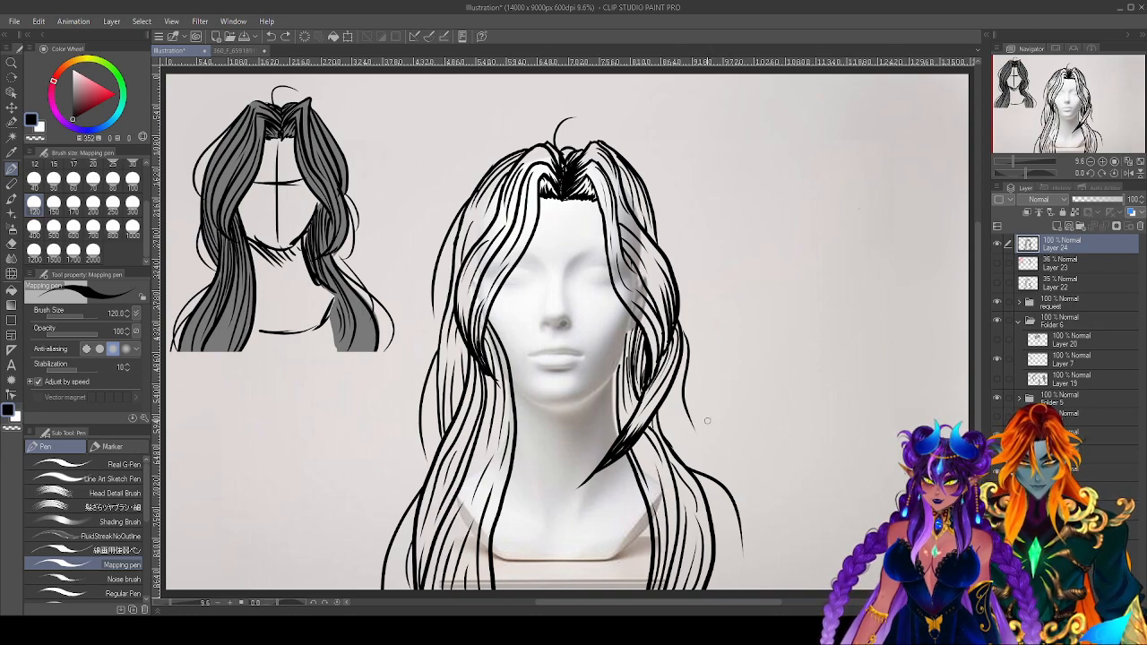
Replace the flyaway beside the right front lock with a tapered strand curving back inward behind the lock, redrawing it until it fits.
key(e)
mouse_move(695, 427)
mouse_down()
mouse_move(687, 332)
mouse_move(689, 392)
mouse_move(651, 470)
mouse_up()
key(p)
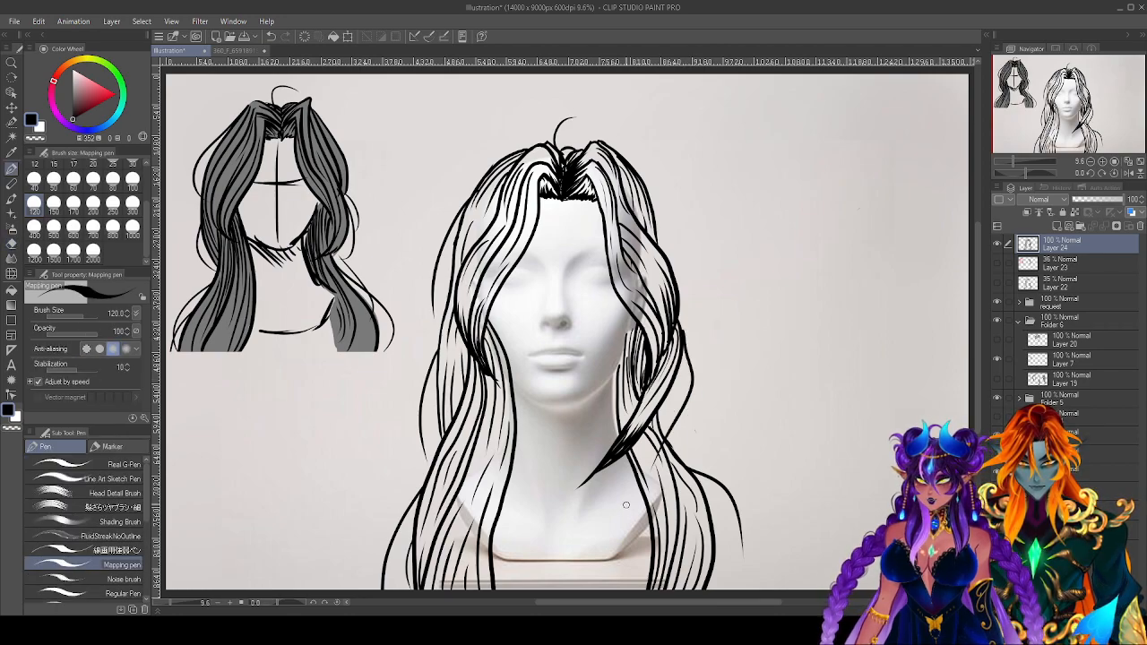
key(ctrl+z)
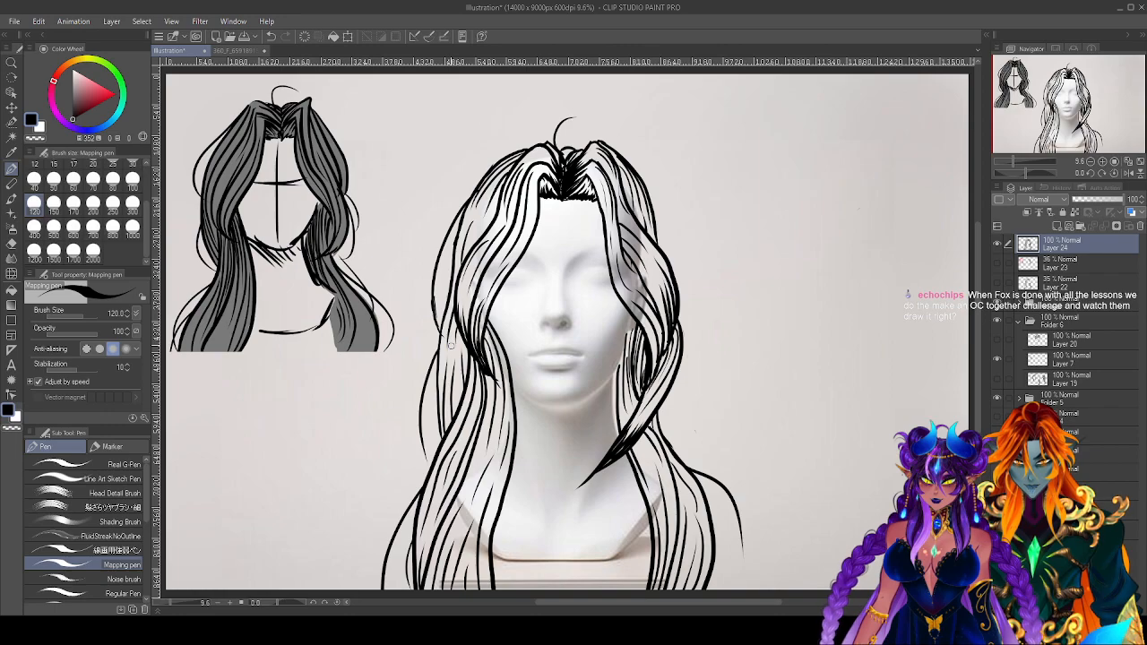
drag(681, 336, 668, 439)
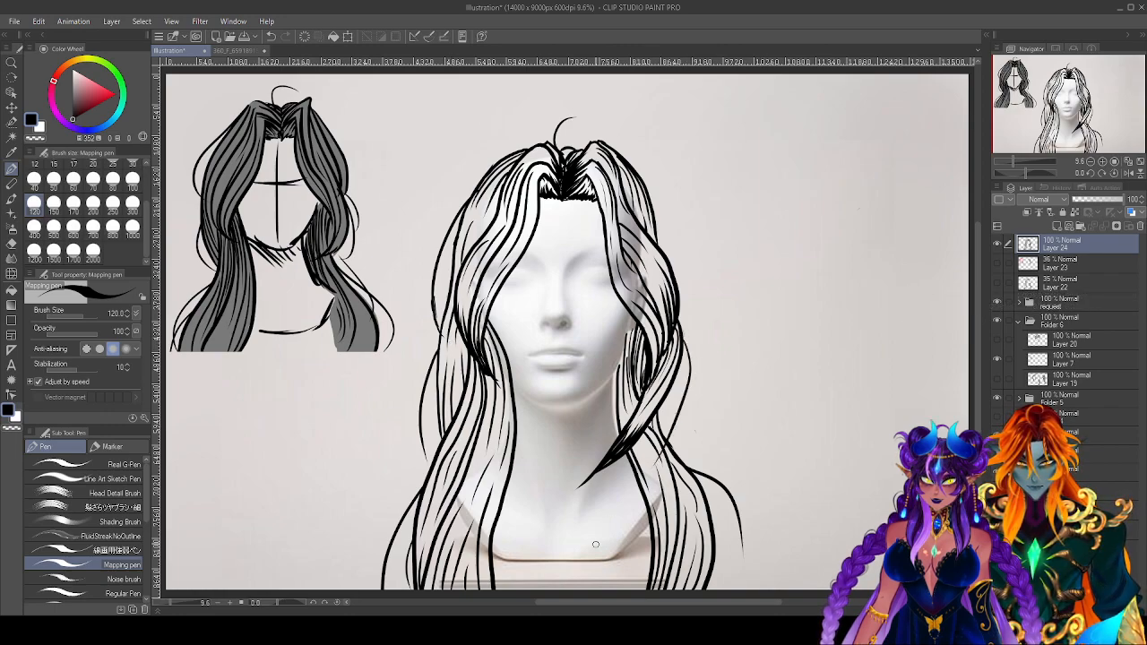
key(ctrl+z)
drag(681, 337, 636, 468)
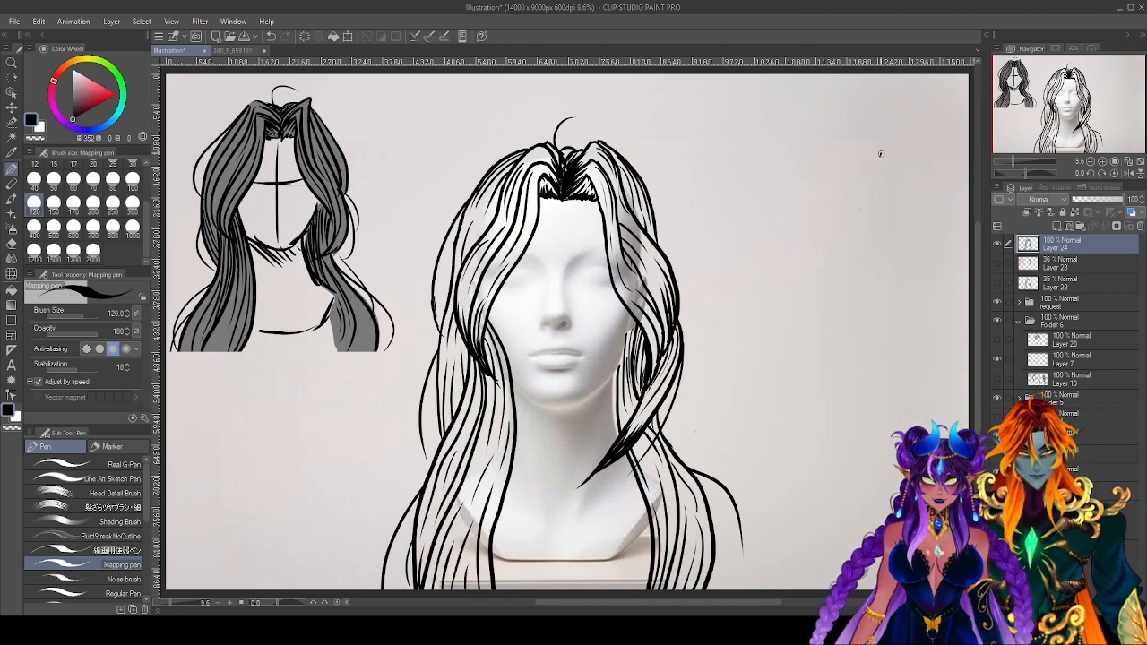
Test freehand curves with the Mapping pen and Real G-Pen around the drawing, undoing every test mark.
mouse_move(881, 154)
mouse_down()
mouse_move(750, 376)
mouse_move(753, 439)
mouse_up()
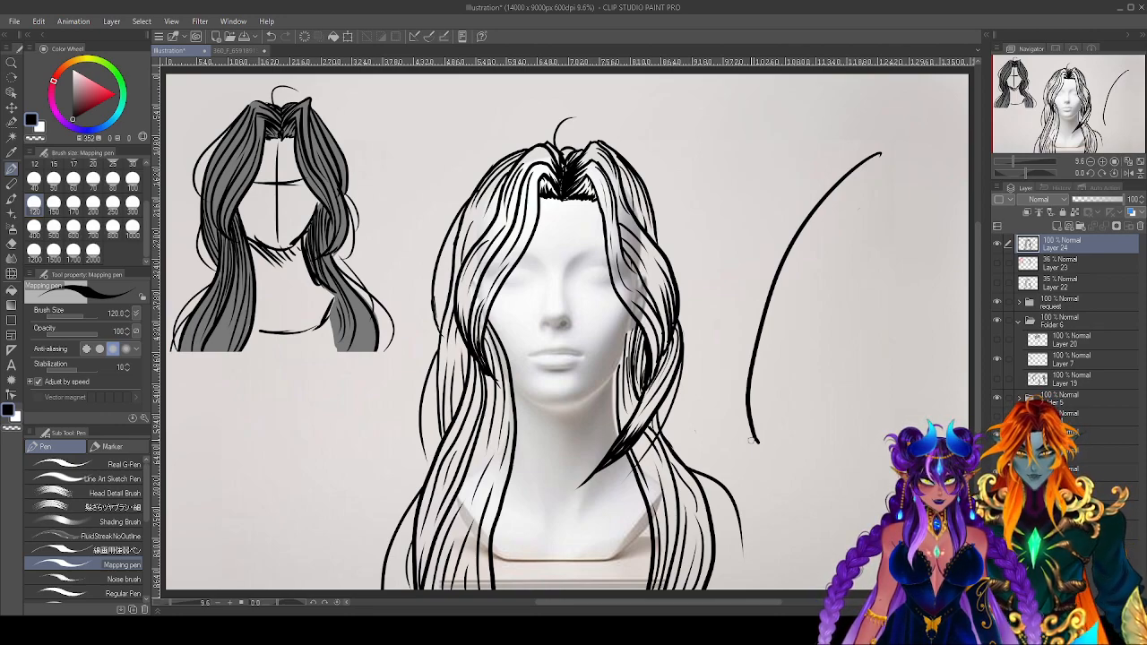
key(ctrl+z)
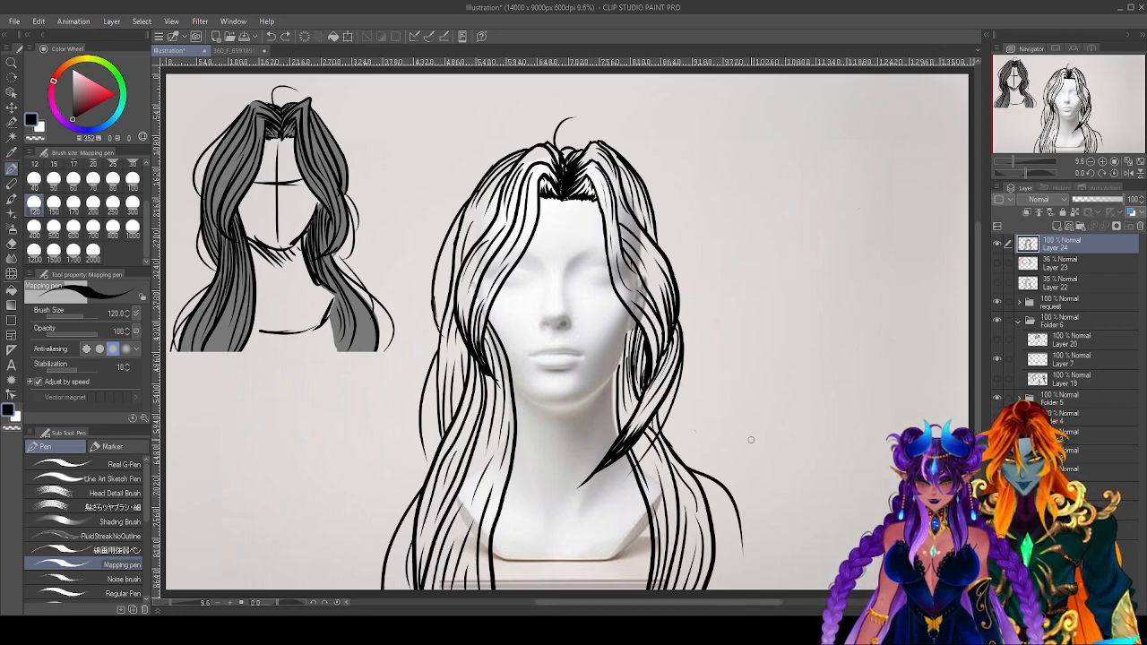
click(109, 464)
mouse_move(855, 164)
mouse_down()
mouse_move(776, 290)
mouse_move(773, 328)
mouse_up()
drag(870, 261, 739, 530)
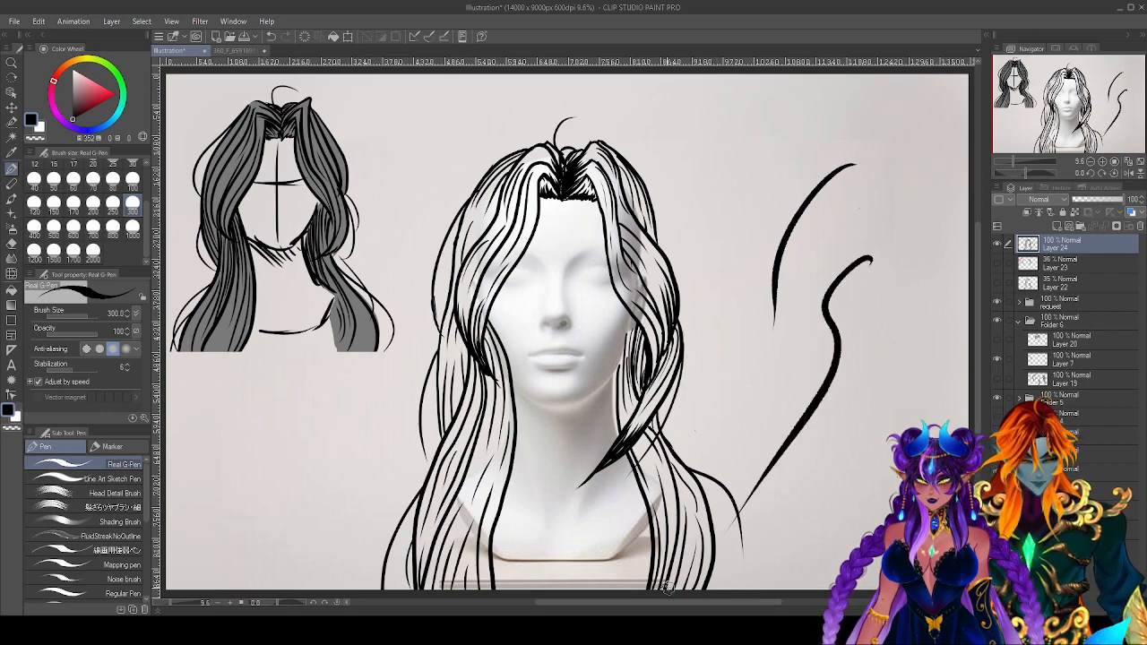
key(ctrl+z)
key(ctrl+z)
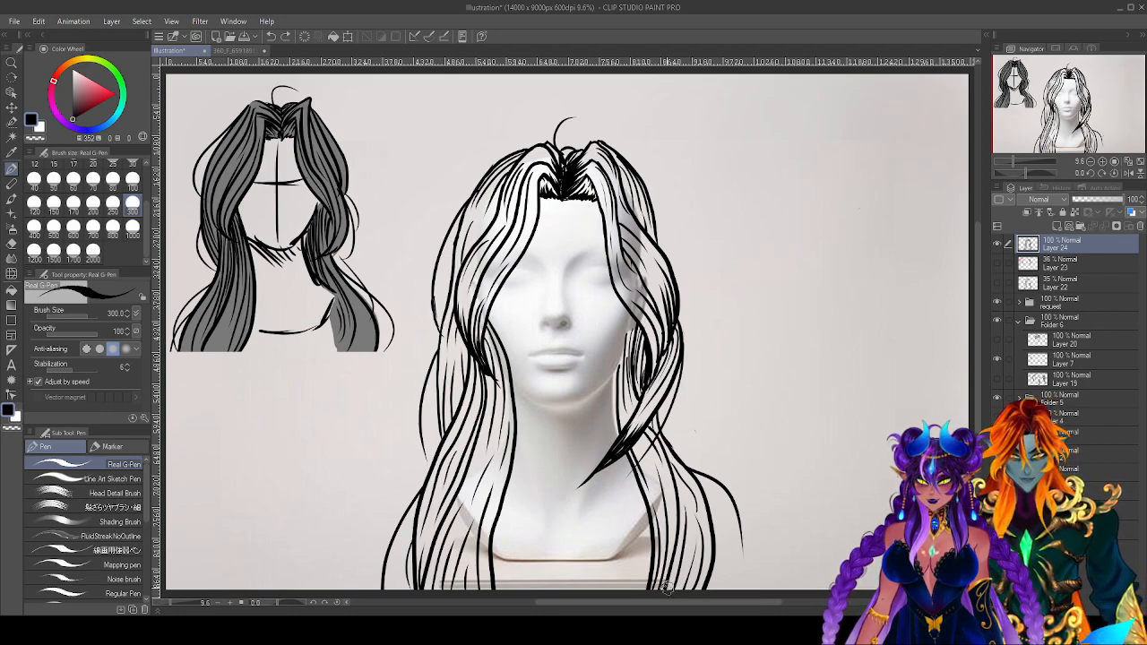
mouse_move(399, 134)
mouse_down()
mouse_move(179, 224)
mouse_move(260, 79)
mouse_up()
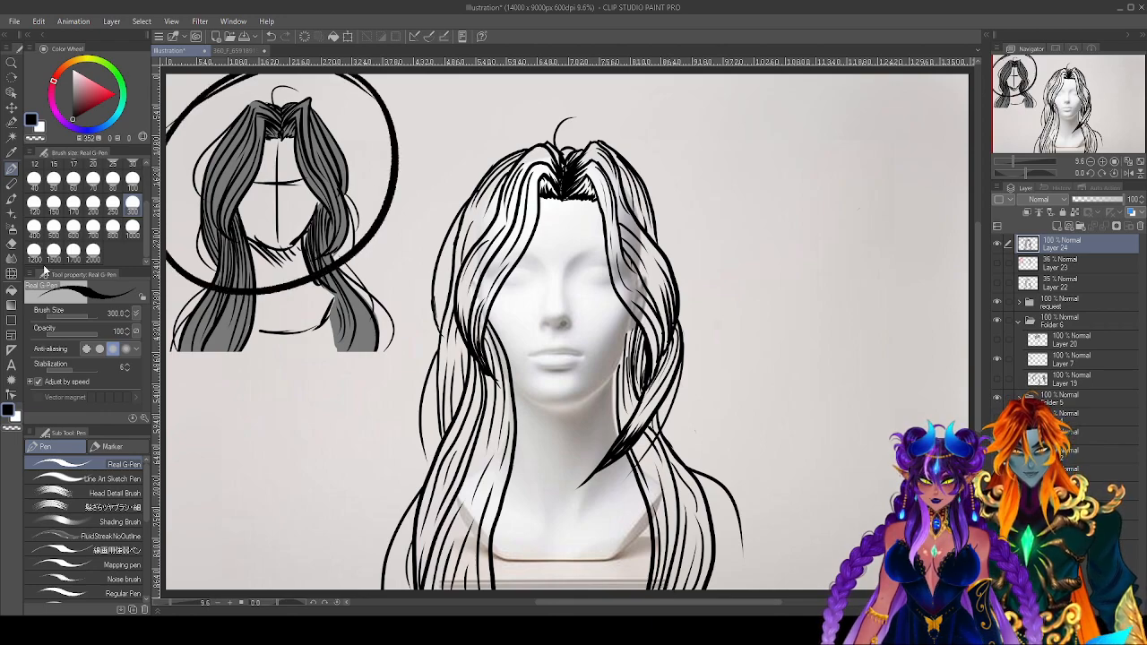
key(ctrl+z)
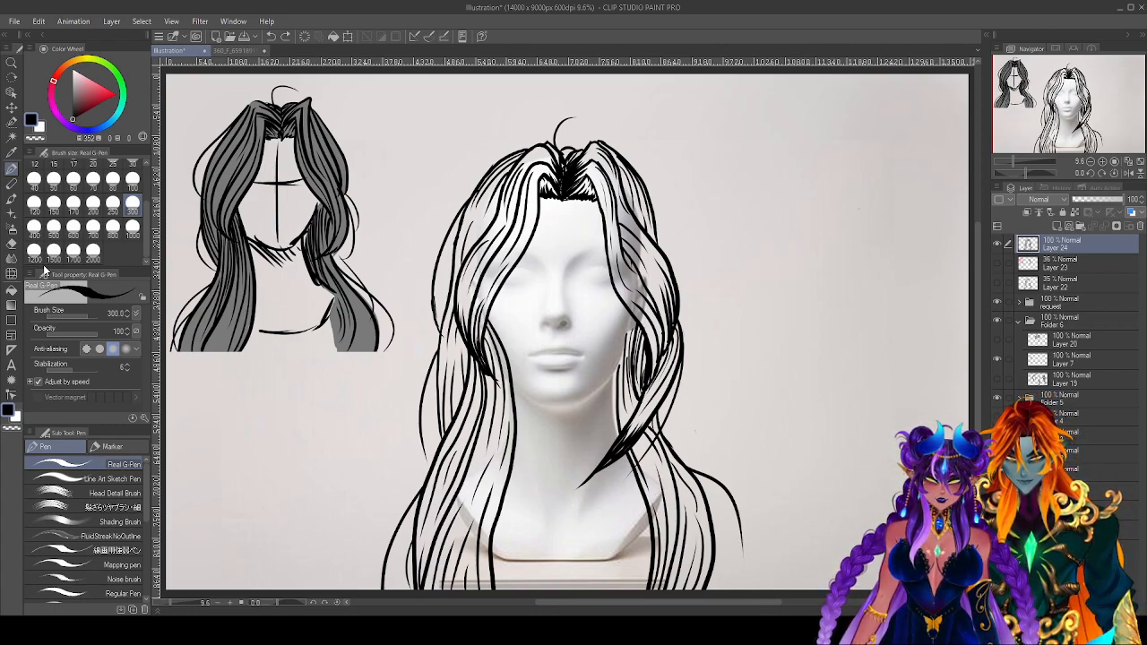
Set up the Soft airbrush with a dark golden brown of hue 42 on a new layer directly below the line art.
drag(64, 68, 79, 63)
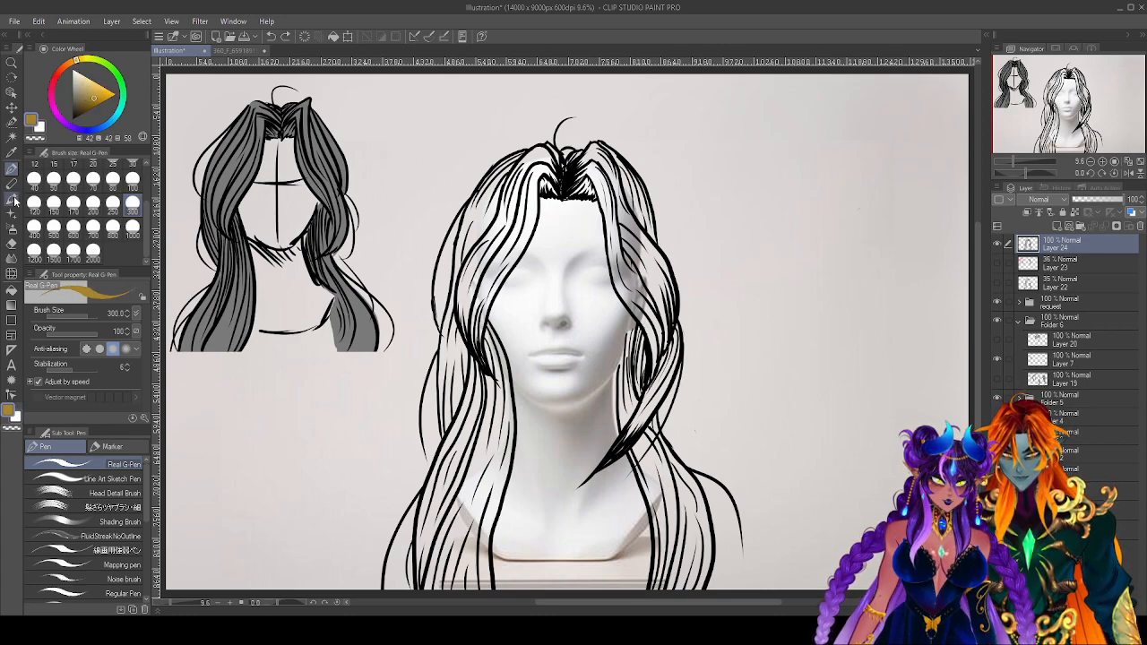
click(97, 96)
drag(97, 96, 88, 100)
click(12, 232)
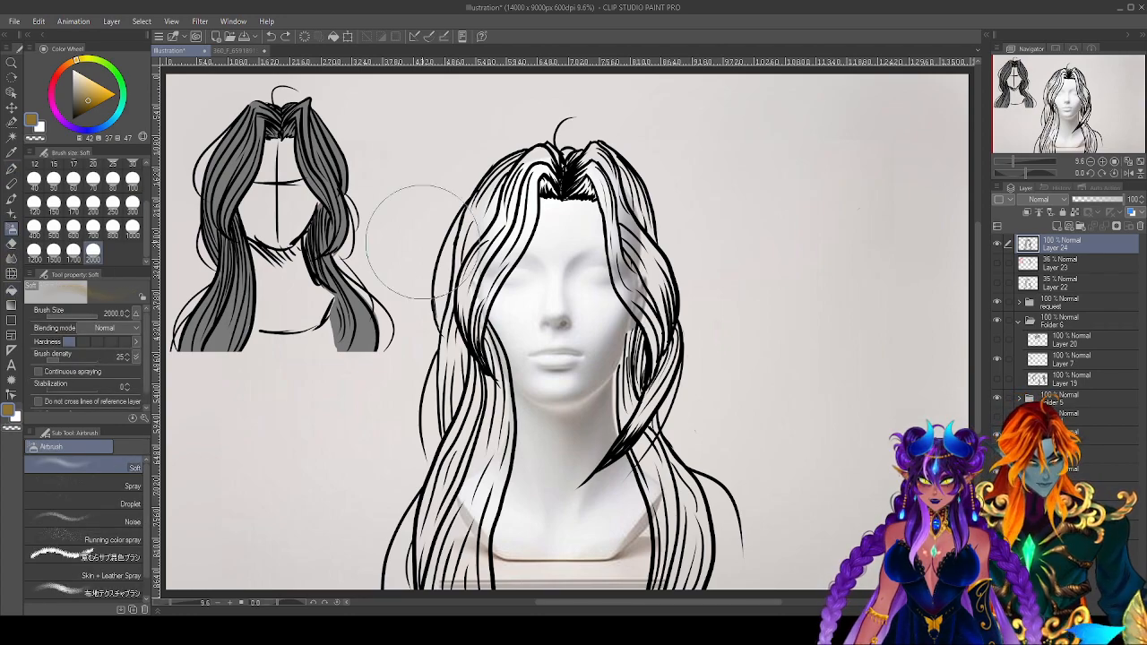
click(1056, 226)
drag(1071, 243, 1079, 264)
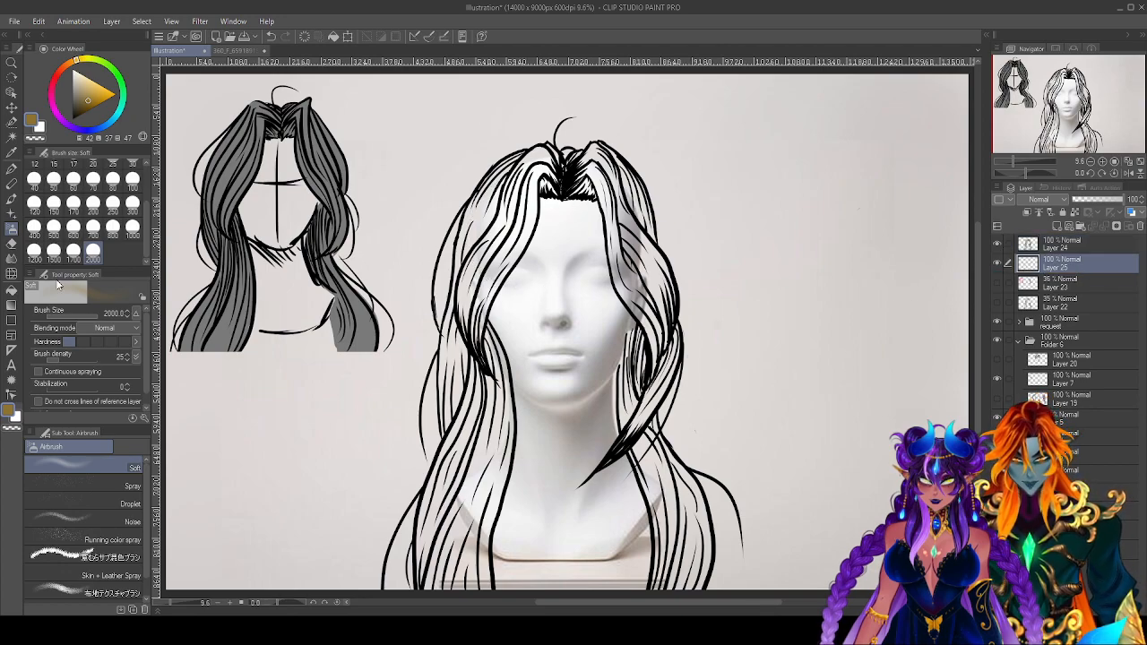
Fill the upper sections of the left front hair and the outer section of the right lock with the golden brown.
key(g)
click(535, 209)
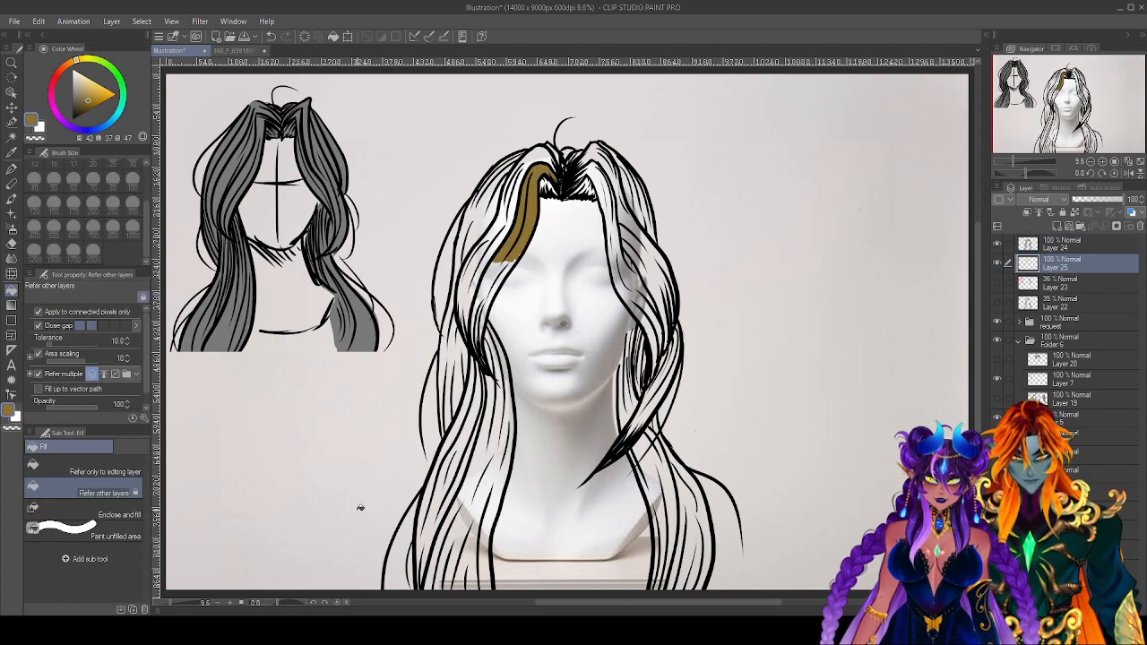
click(491, 279)
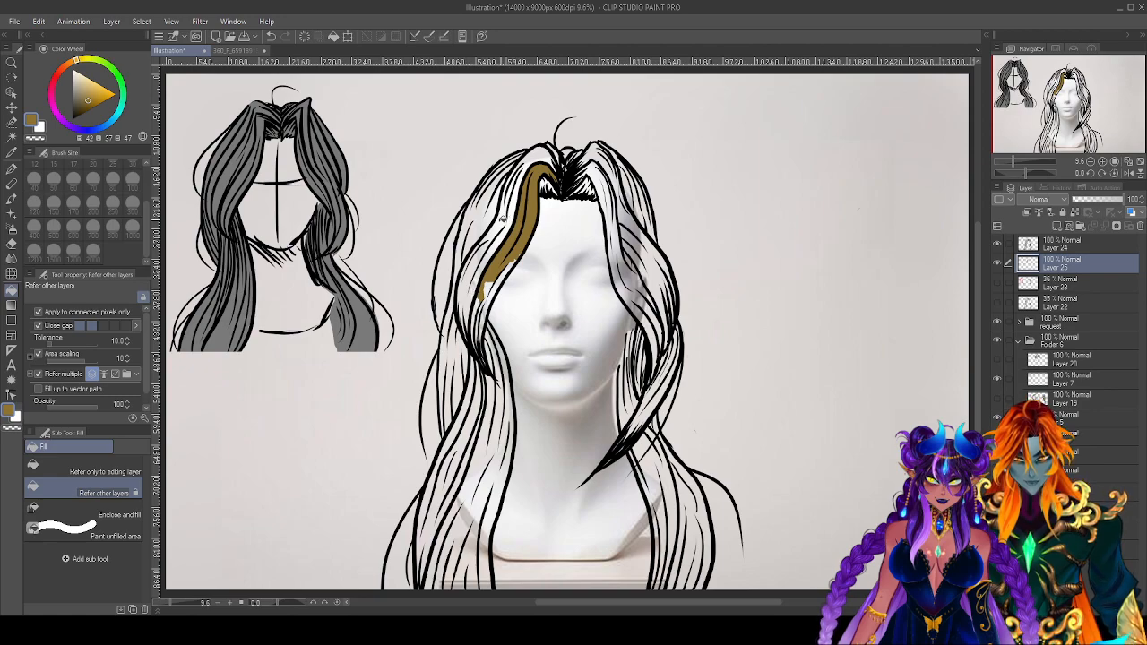
click(506, 193)
click(458, 305)
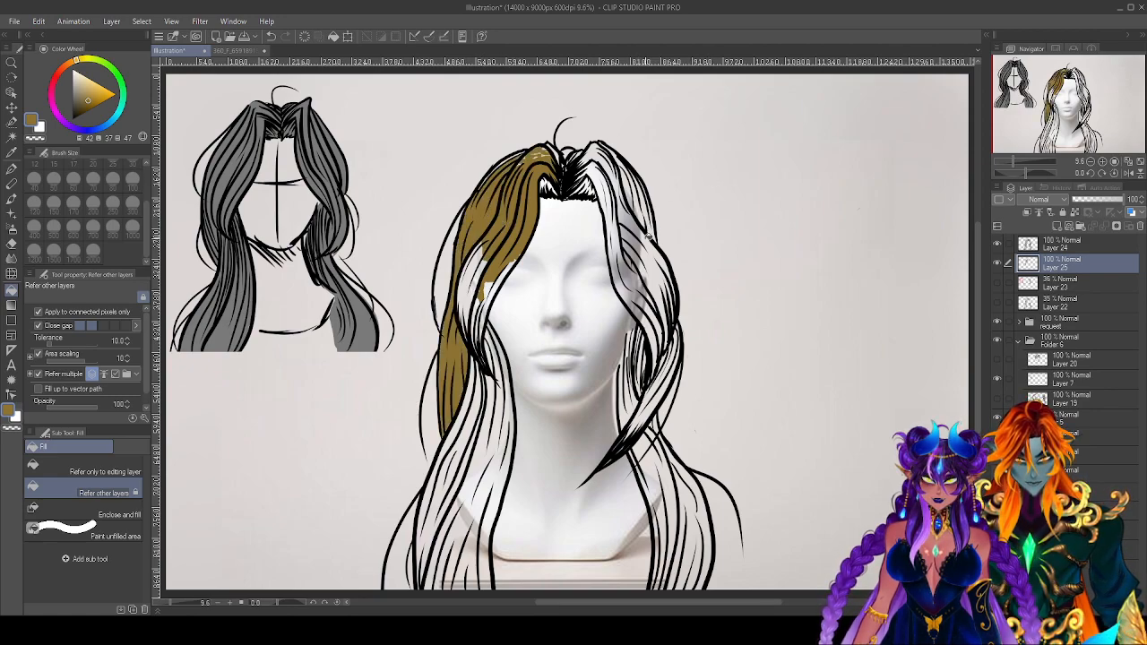
click(647, 238)
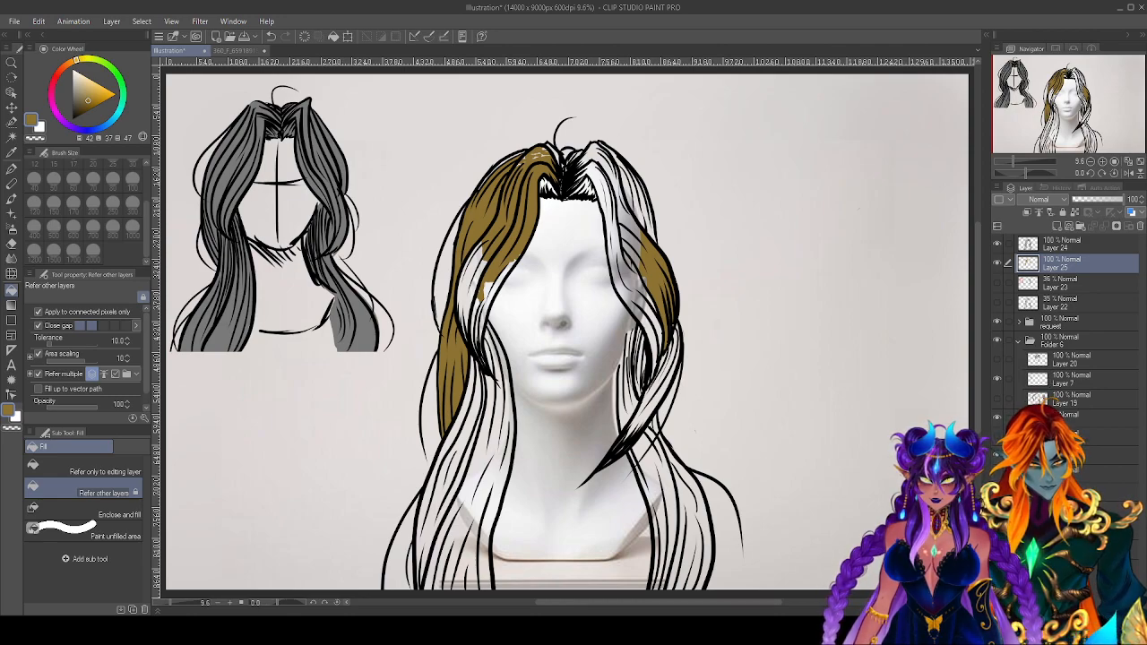
Hide the mannequin photo and the grey-filled reference so only the line art and brown fill show on white.
drag(992, 377, 996, 380)
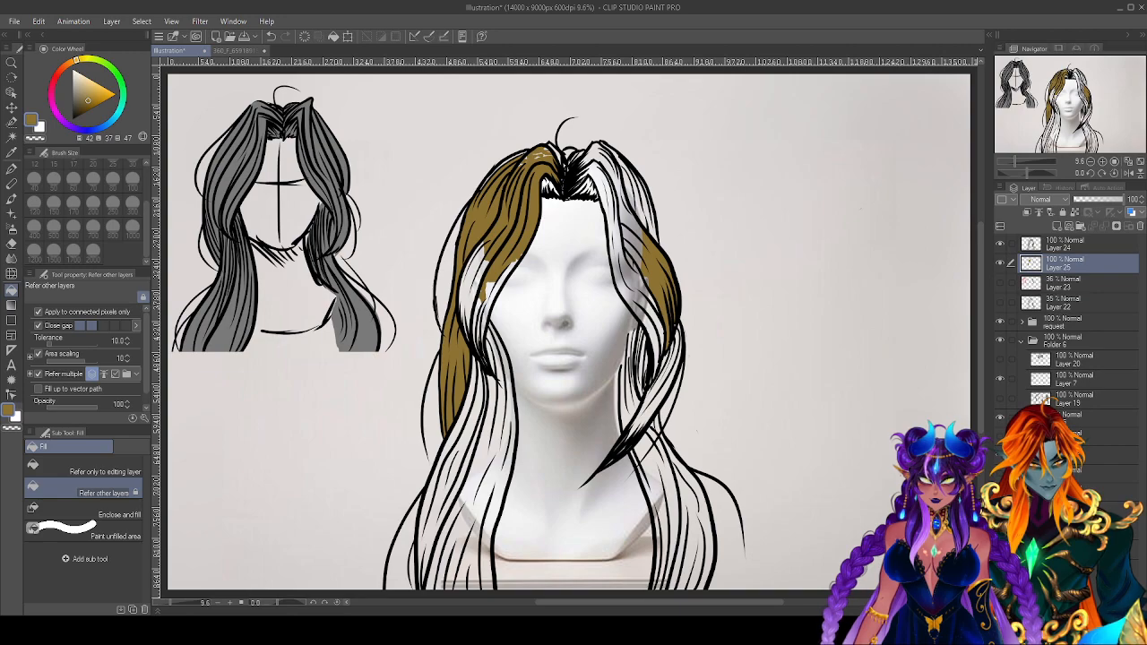
click(1000, 414)
click(1000, 434)
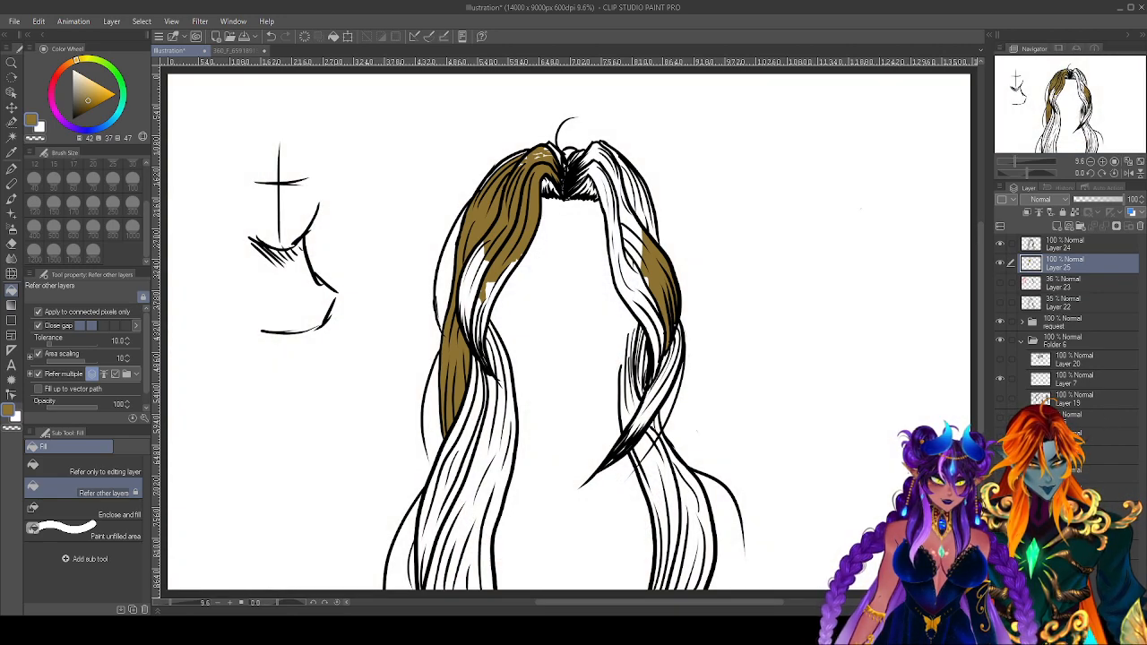
Fill the rest of the left side hair with golden brown, covering the outer edge, lower lengths and inner front lock.
click(482, 294)
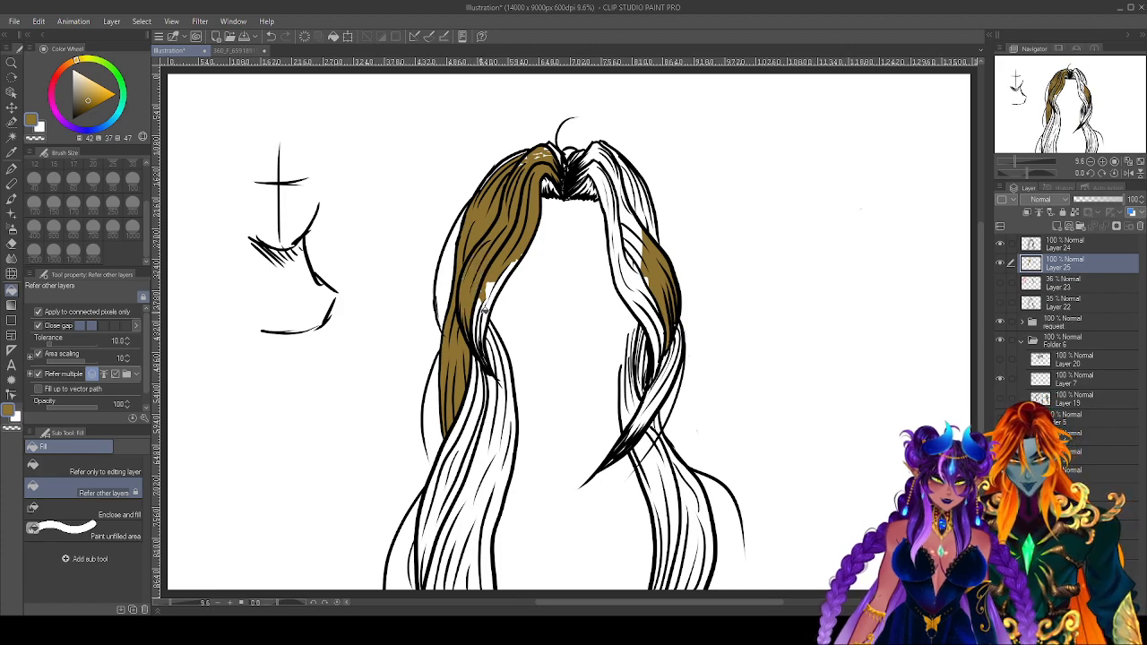
click(441, 286)
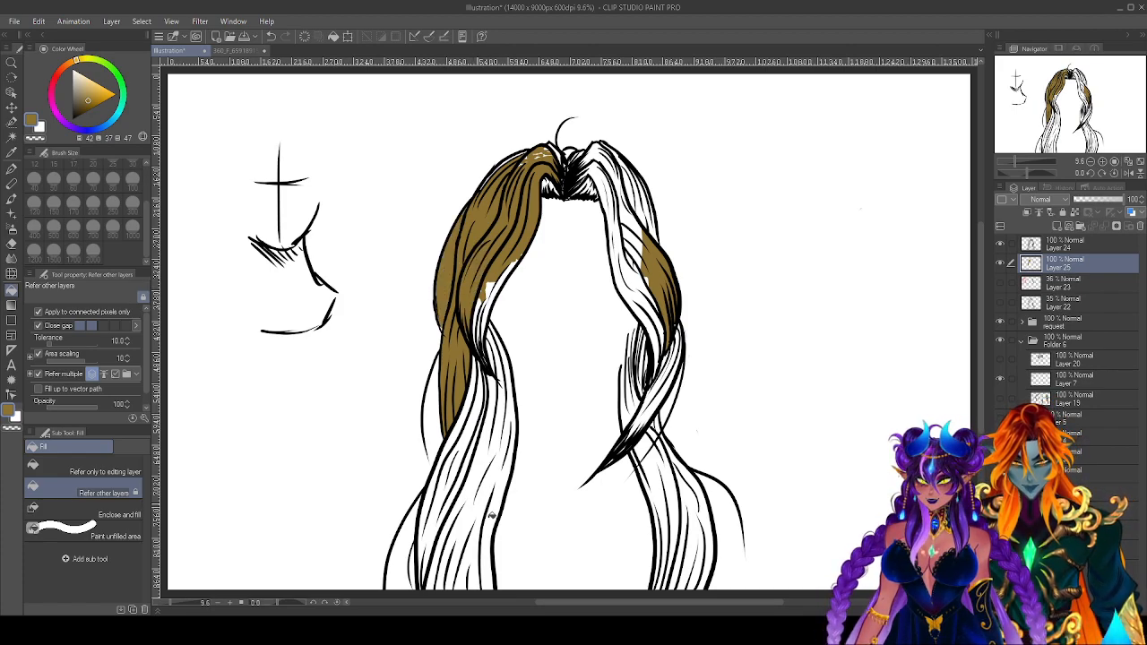
click(491, 516)
click(472, 445)
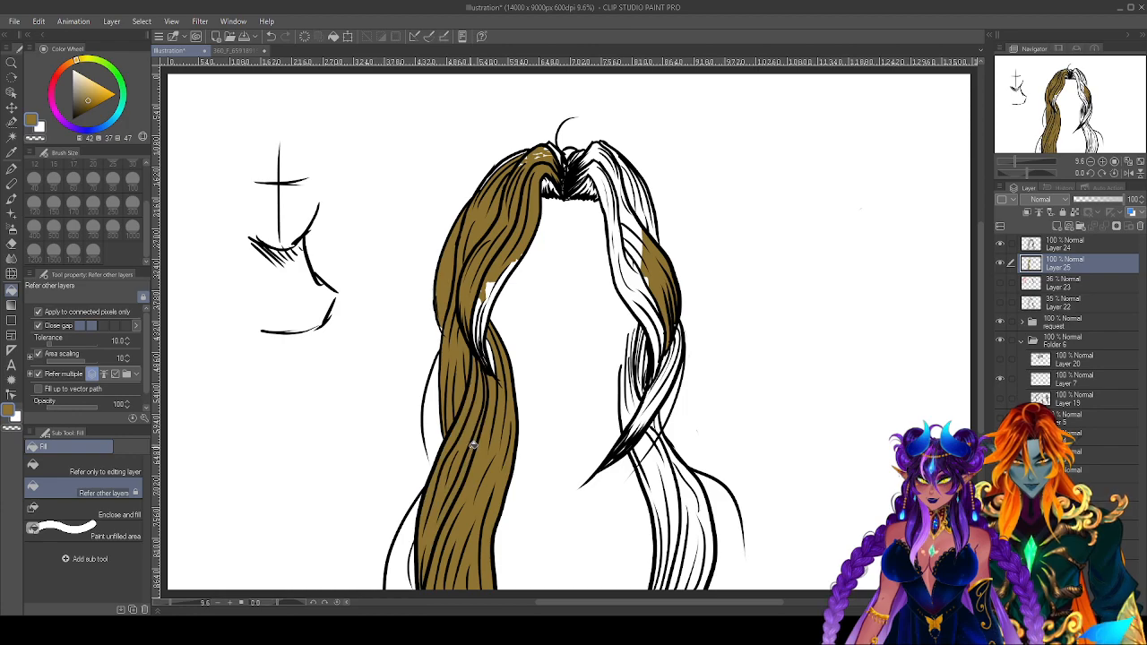
click(489, 304)
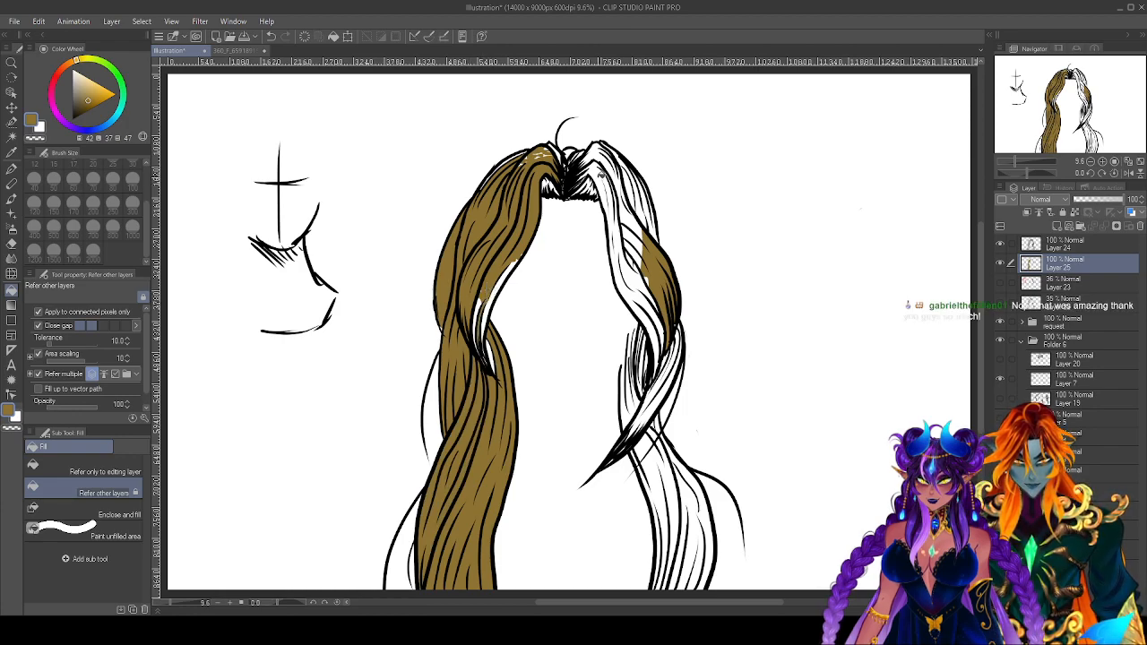
Fill the right front lock and the crown strands beside it with golden brown.
click(627, 269)
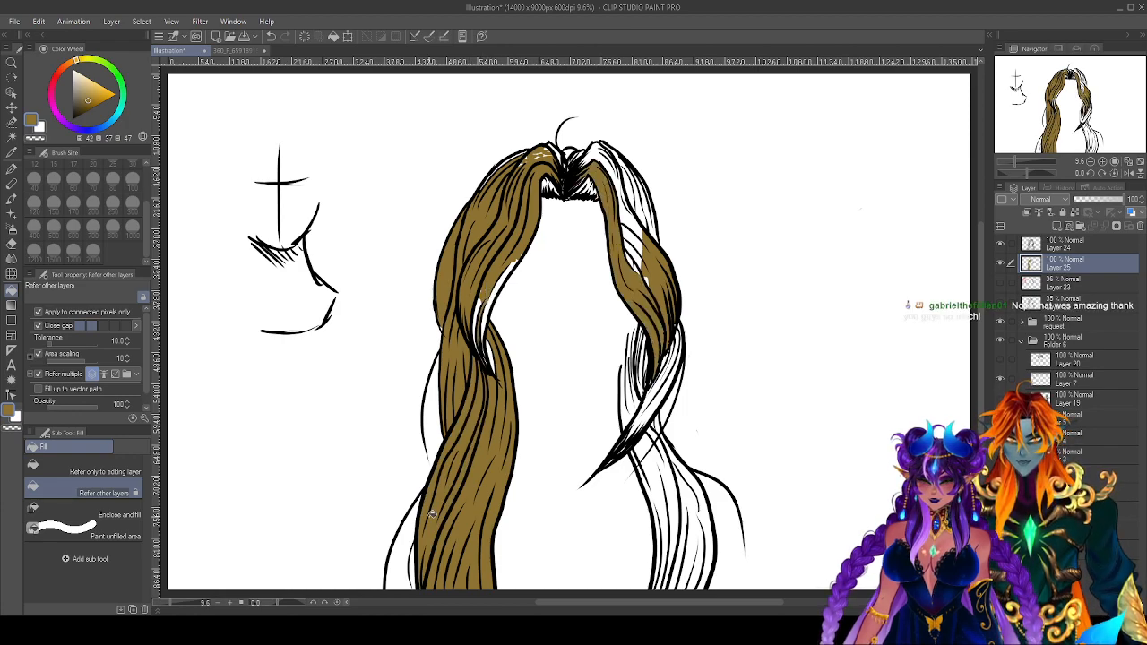
click(431, 512)
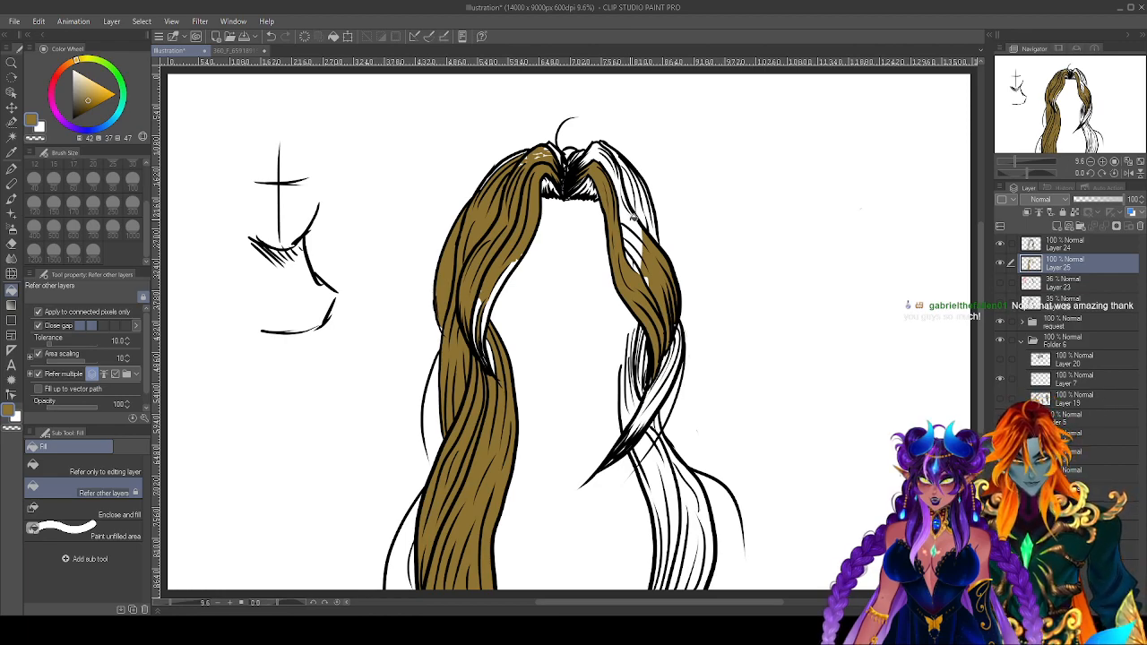
click(633, 215)
click(648, 209)
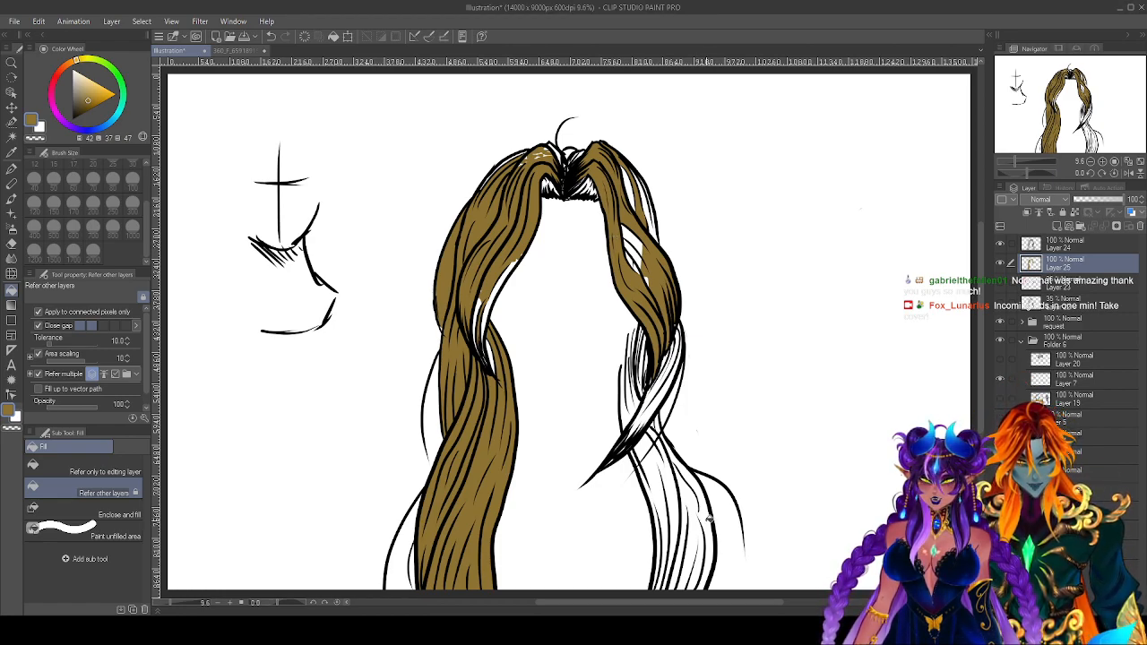
Fill the lower right length and the pointed lock crossing over it with golden brown.
click(713, 463)
click(679, 485)
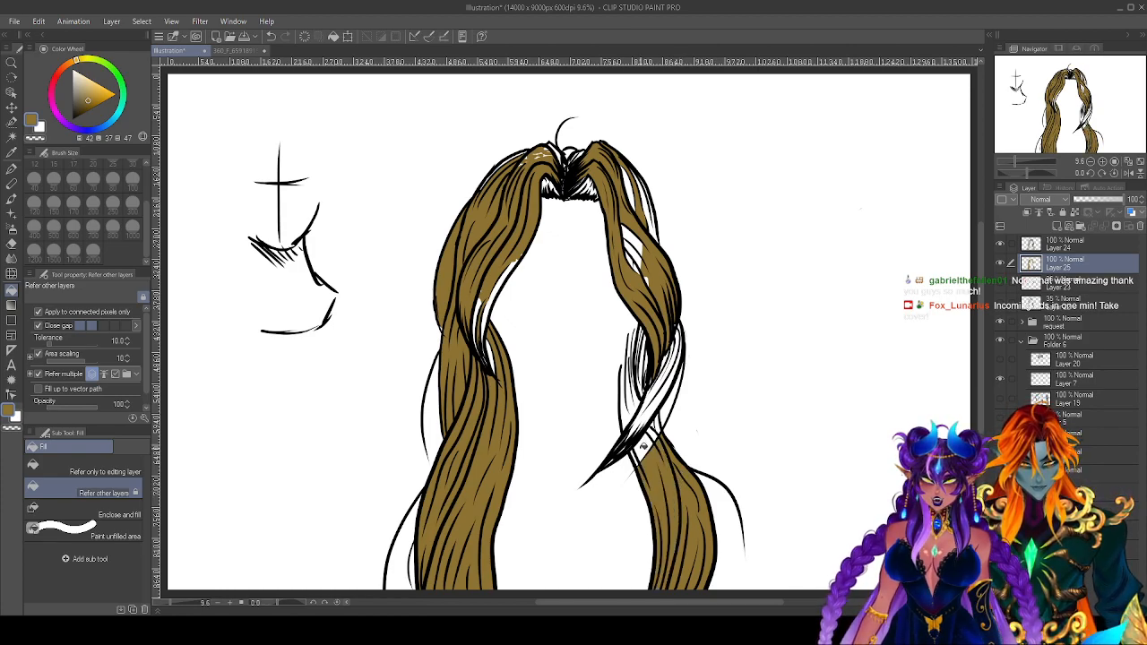
click(643, 445)
click(652, 410)
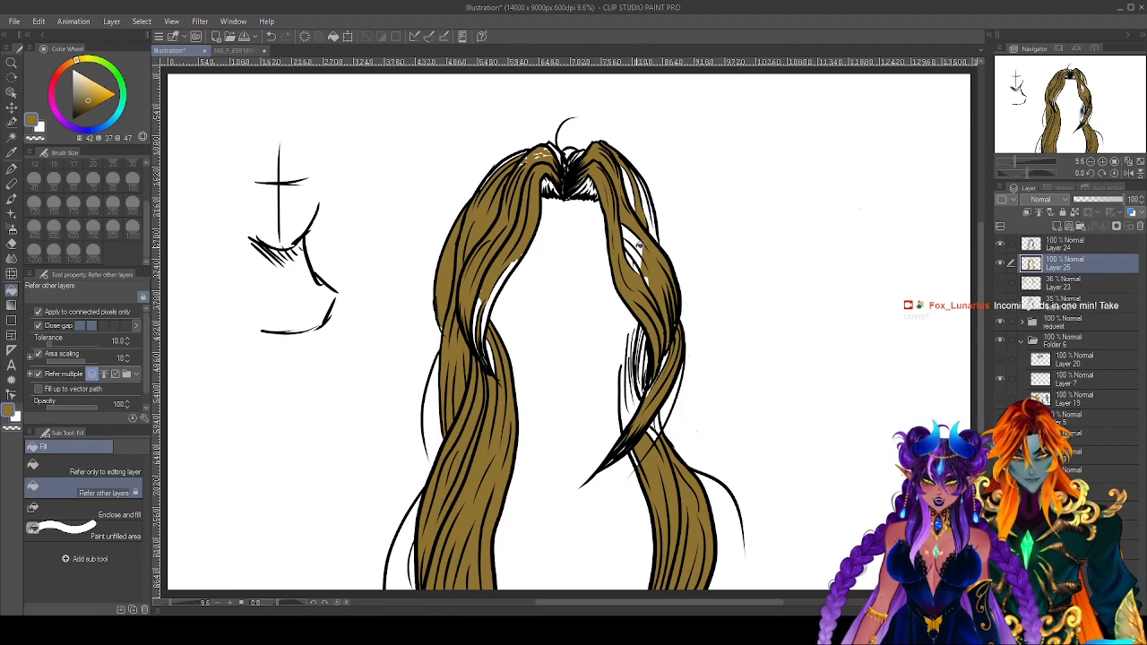
Fill the small unpainted gaps between the right crown strands and along the left front lock's inner edge.
click(639, 244)
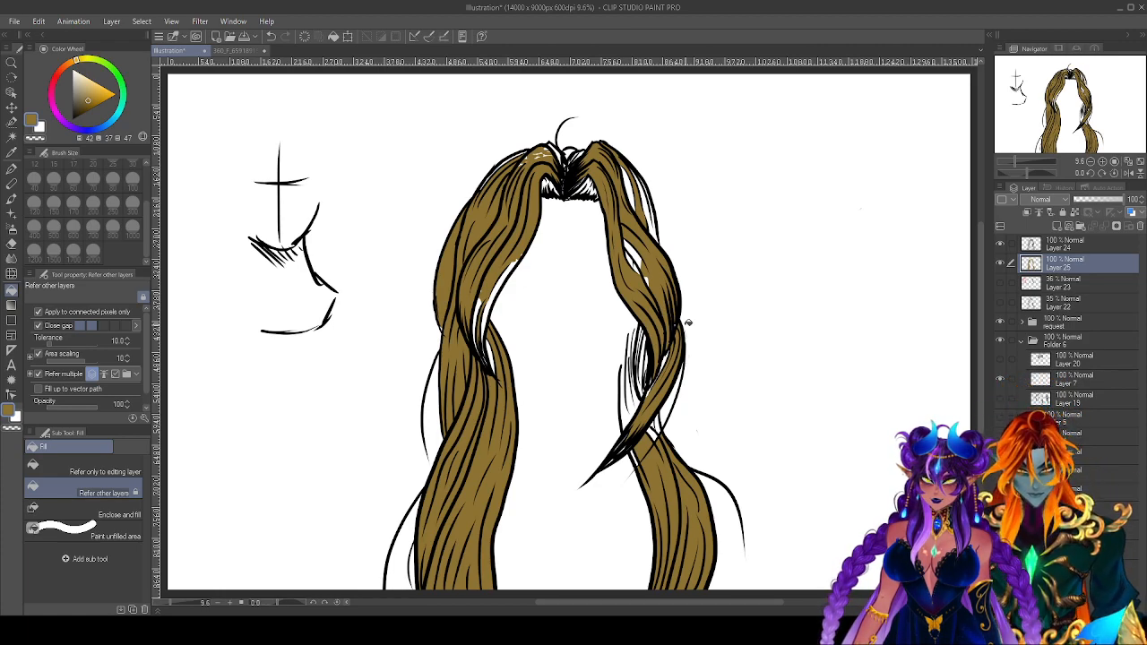
click(502, 281)
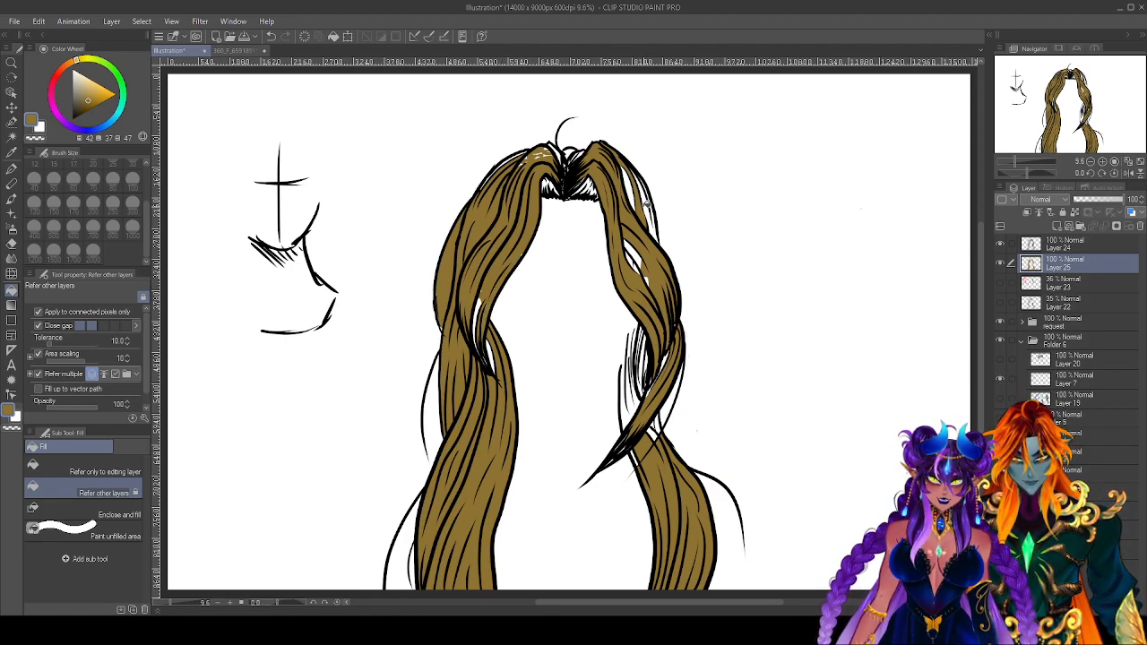
click(632, 189)
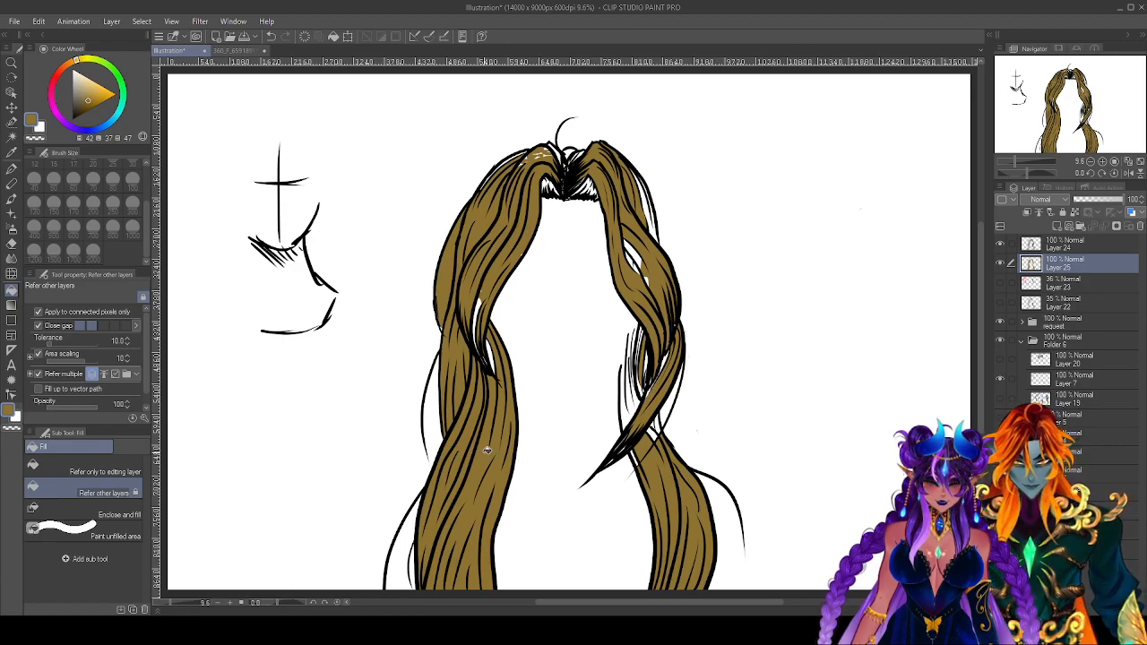
Paint golden brown with the Real G-Pen over the remaining white gaps at the parting and behind the right crossing lock.
key(p)
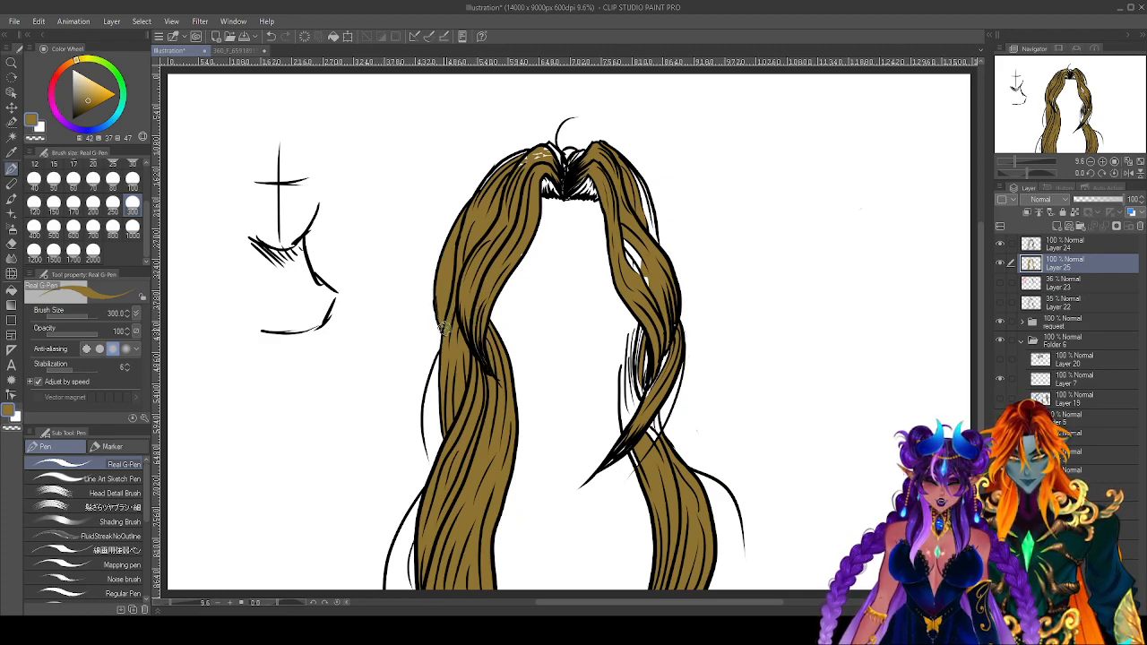
mouse_move(543, 188)
mouse_down()
mouse_move(589, 186)
mouse_move(534, 159)
mouse_move(555, 154)
mouse_move(549, 146)
mouse_move(556, 160)
mouse_move(518, 162)
mouse_move(486, 198)
mouse_move(495, 174)
mouse_move(530, 156)
mouse_move(488, 180)
mouse_move(550, 158)
mouse_up()
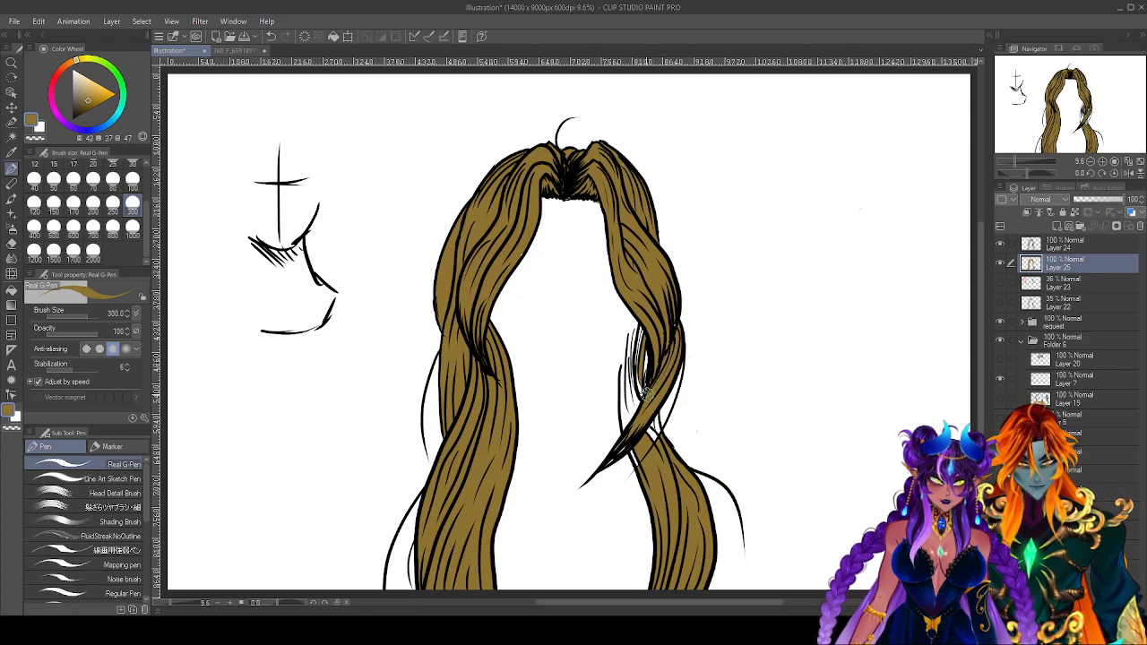
drag(649, 370, 642, 336)
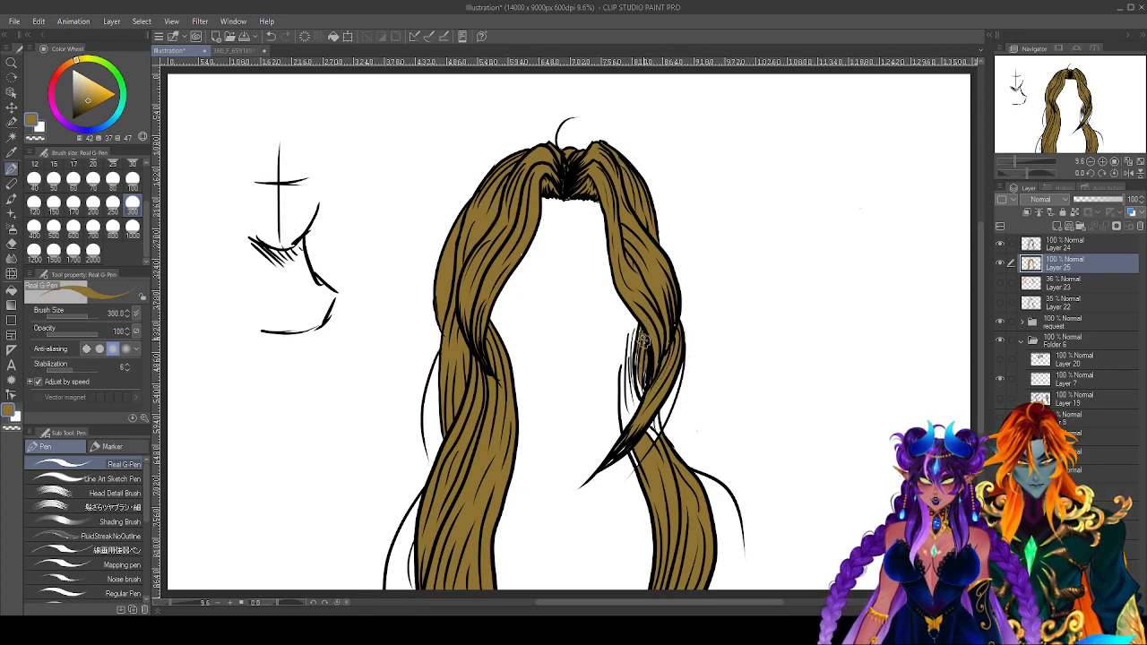
mouse_move(624, 401)
mouse_down()
mouse_move(629, 358)
mouse_move(623, 386)
mouse_move(635, 404)
mouse_move(627, 422)
mouse_move(624, 371)
mouse_move(640, 470)
mouse_move(616, 453)
mouse_move(637, 393)
mouse_move(654, 430)
mouse_up()
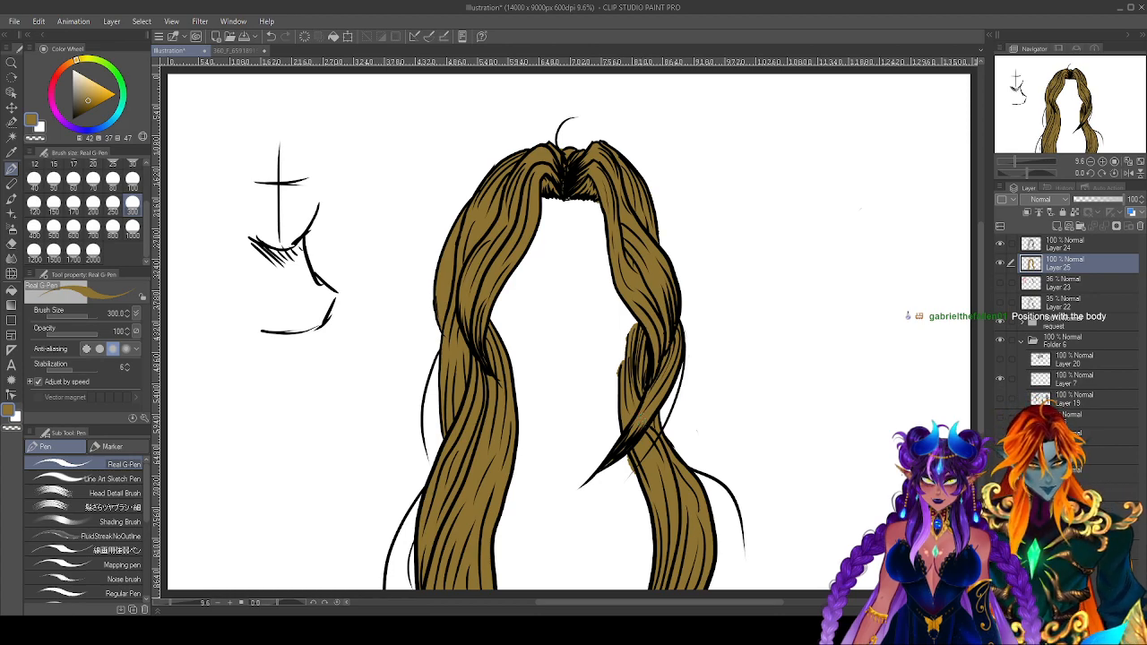
Check the lower layers' visibility and show the mannequin photo again behind the coloured hair.
click(1000, 436)
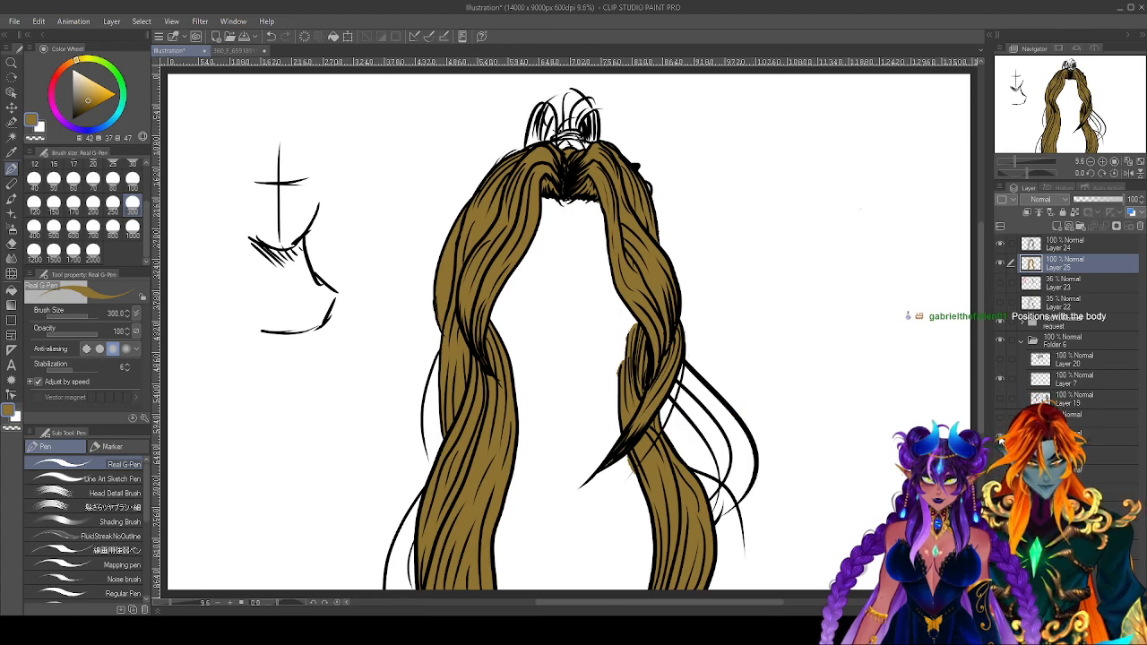
click(1000, 439)
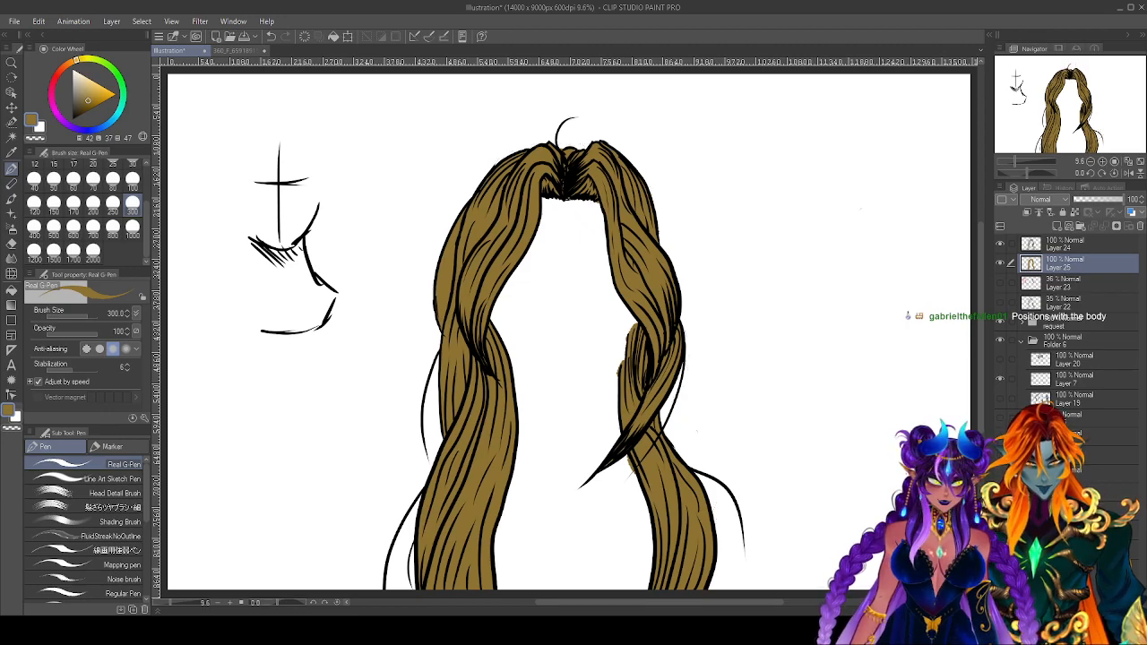
click(1000, 430)
click(1000, 431)
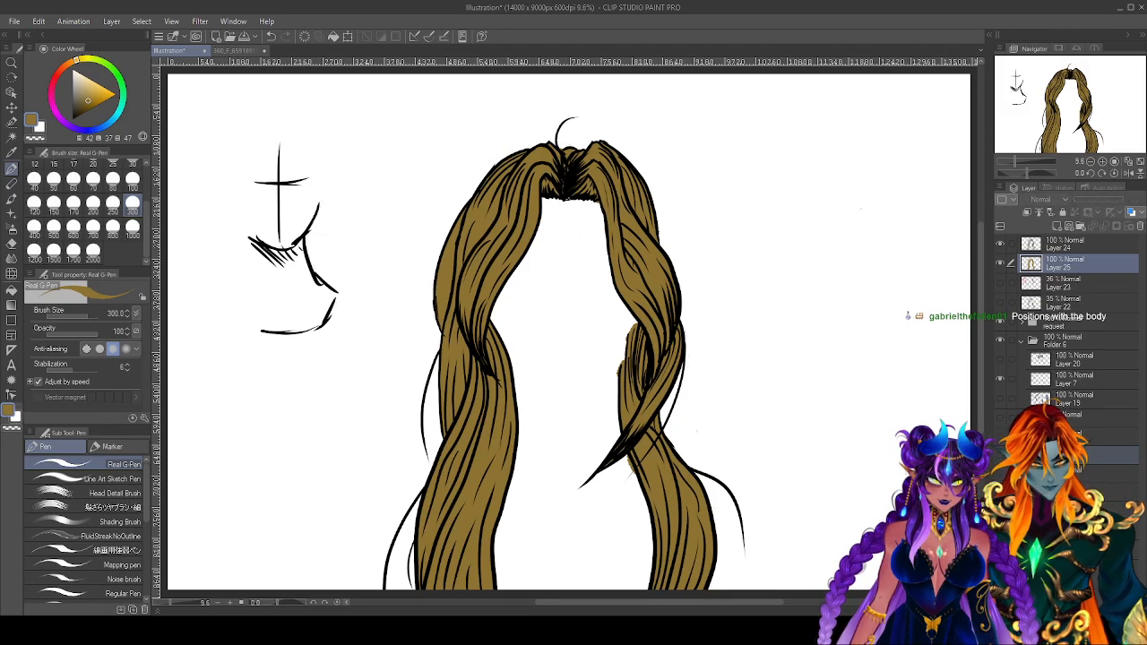
click(1000, 439)
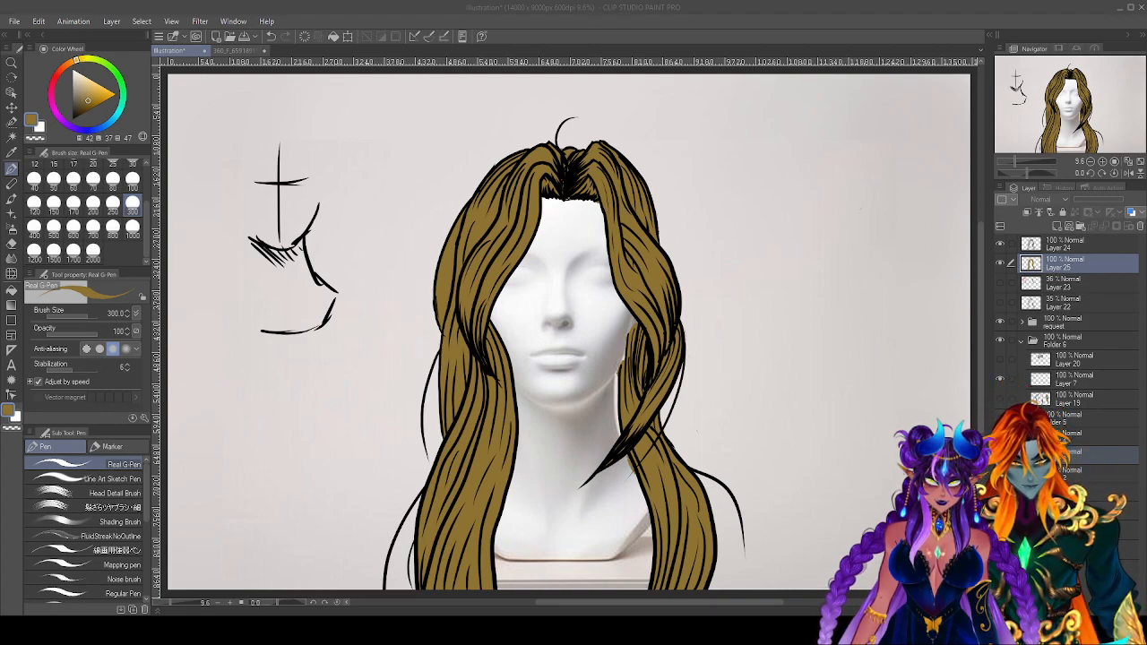
key(alt+Tab)
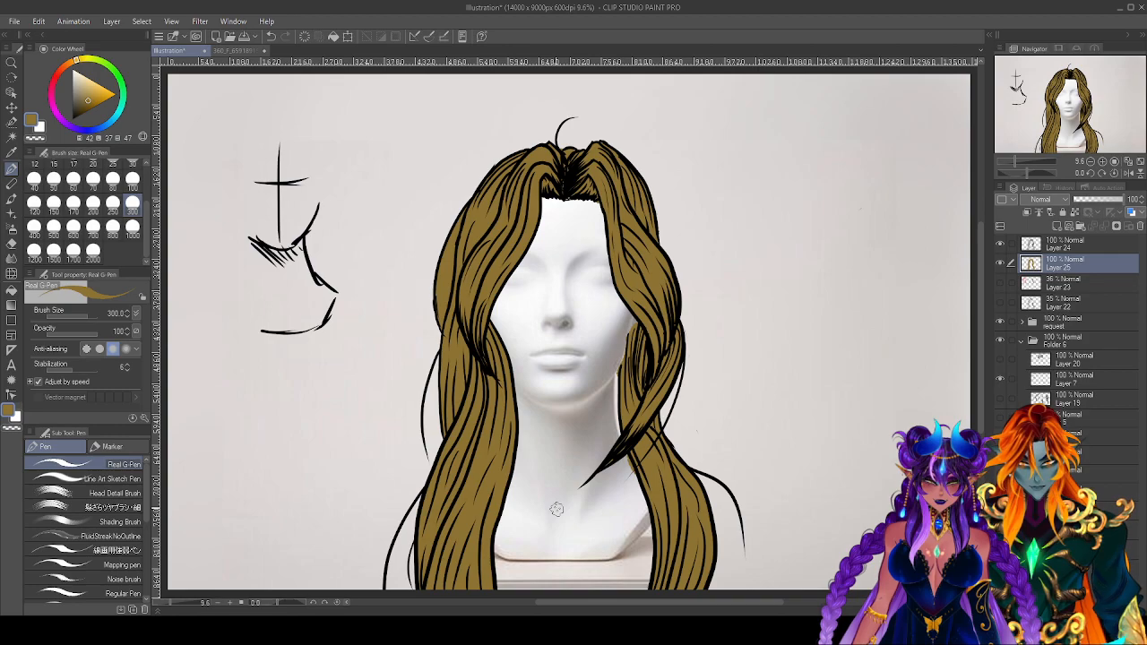
Touch up the brown fill along the inner edge of the right hair beside the jaw and neck with the Real G-Pen.
key(e)
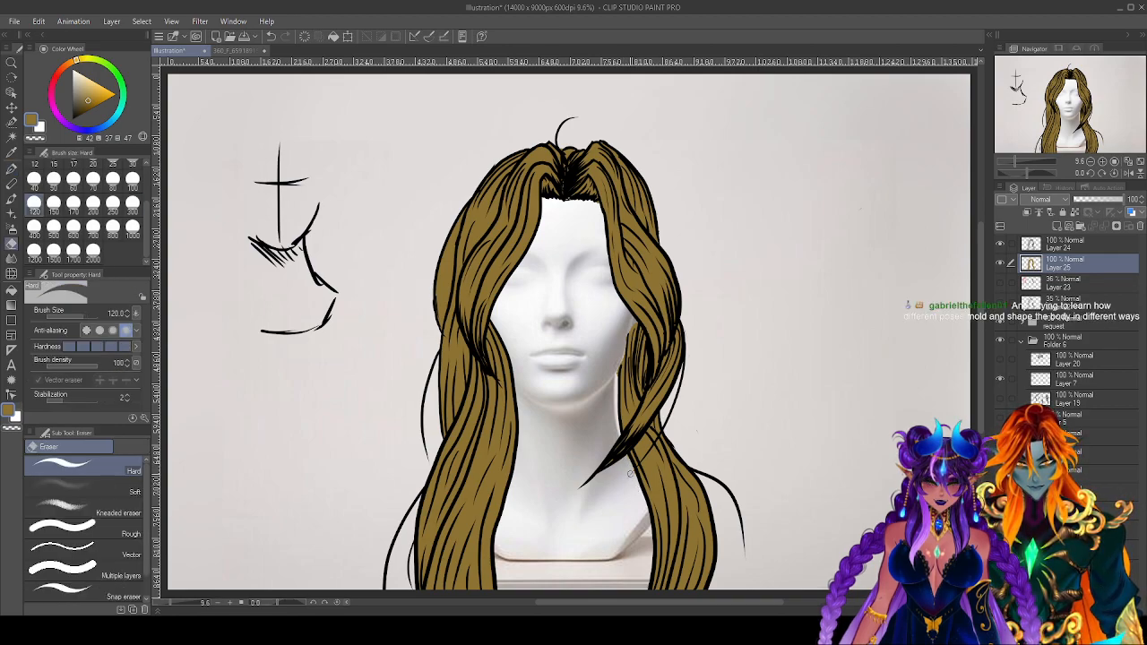
key(p)
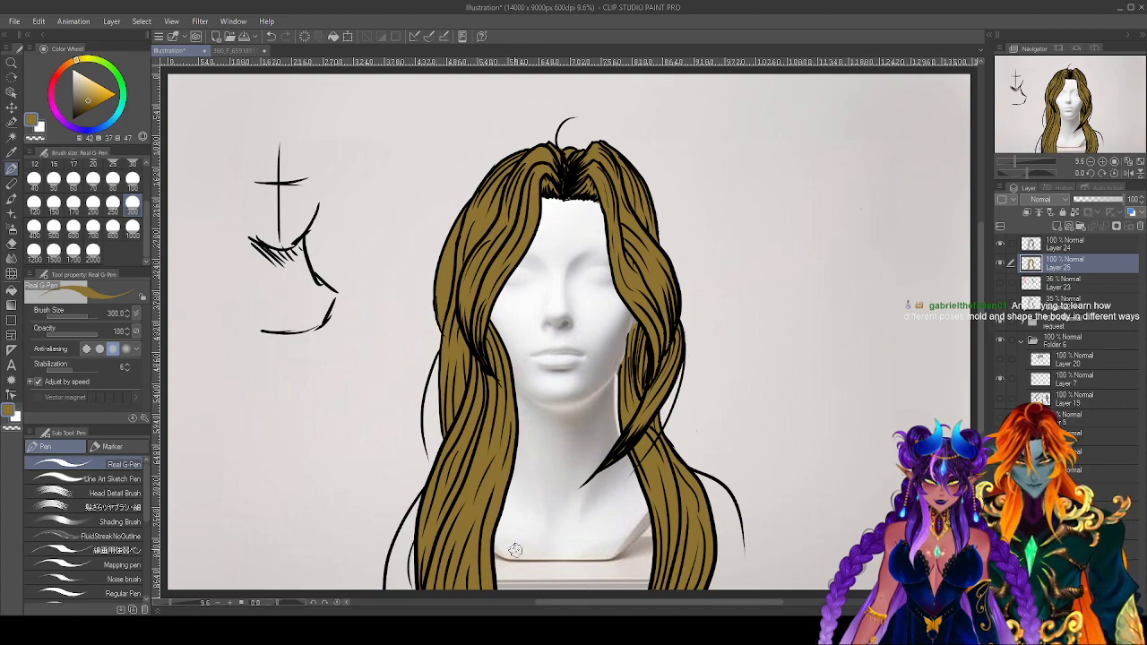
key(e)
key(p)
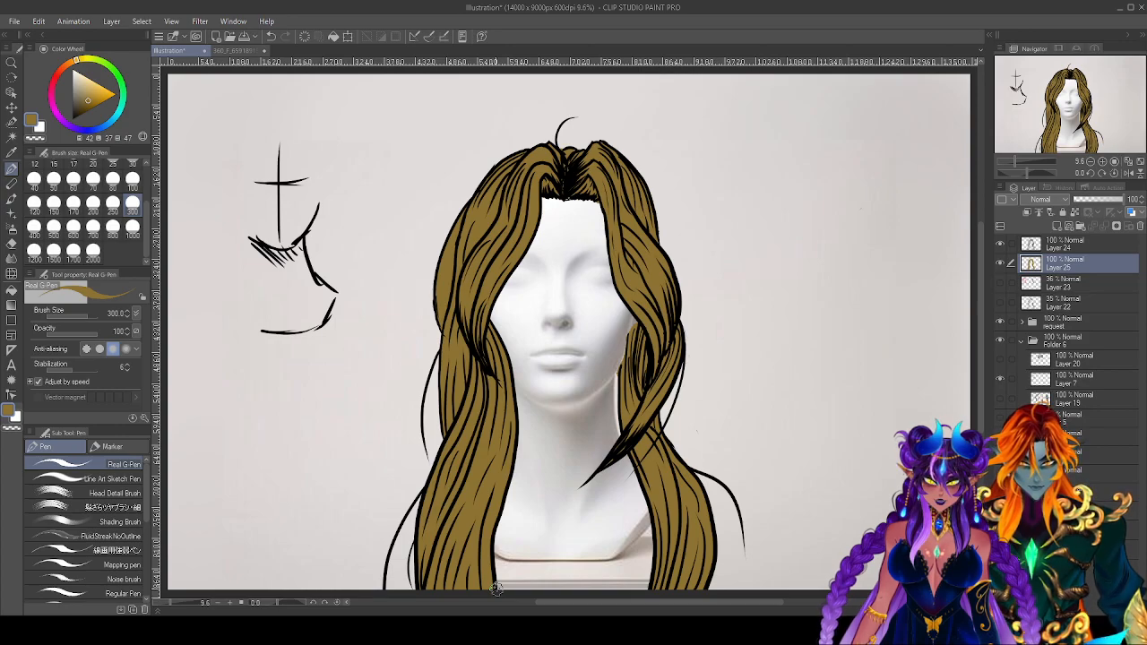
scroll(495, 589, up, 5)
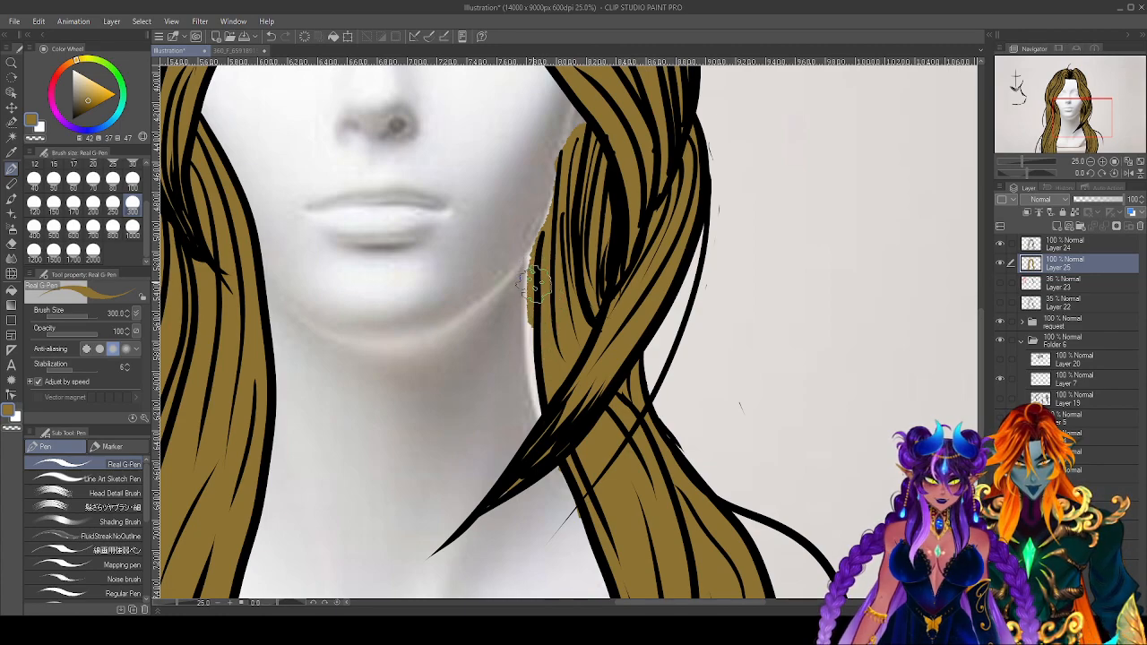
mouse_move(545, 300)
mouse_down()
mouse_move(534, 350)
mouse_move(535, 327)
mouse_move(547, 413)
mouse_move(538, 346)
mouse_move(549, 236)
mouse_move(548, 262)
mouse_up()
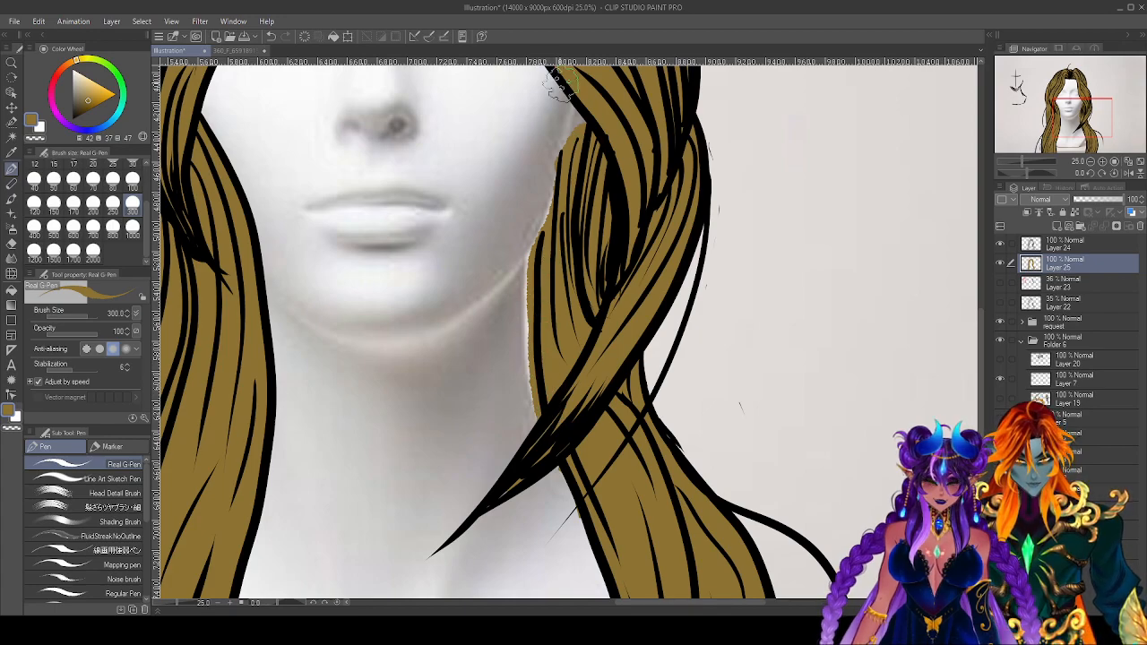
key(e)
key(p)
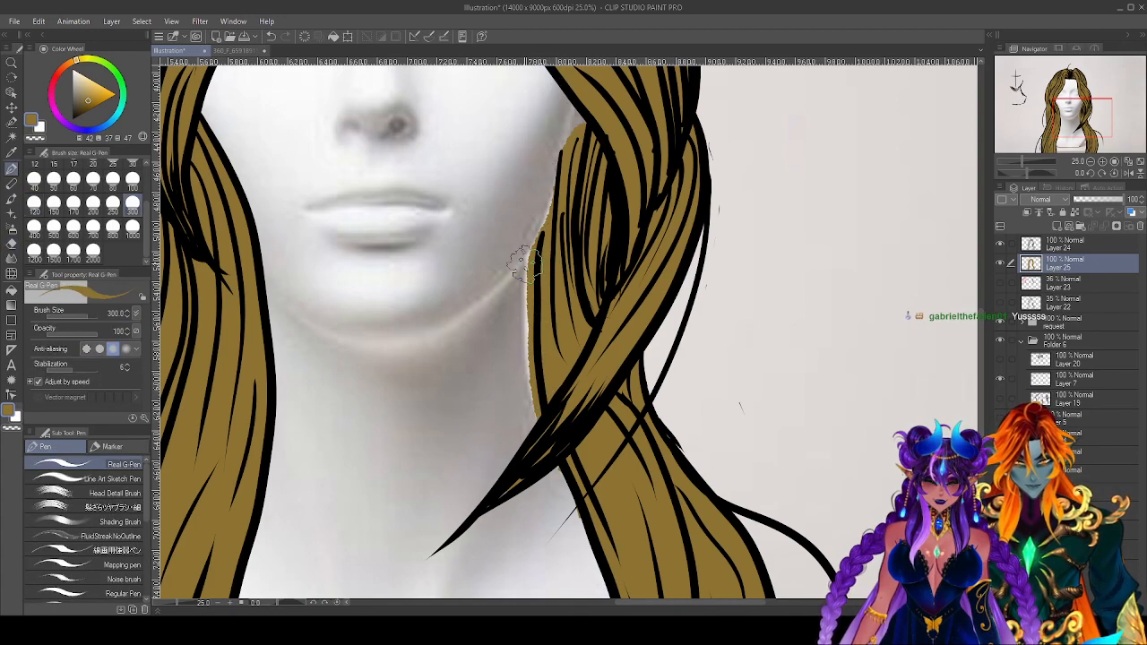
key(ctrl+0)
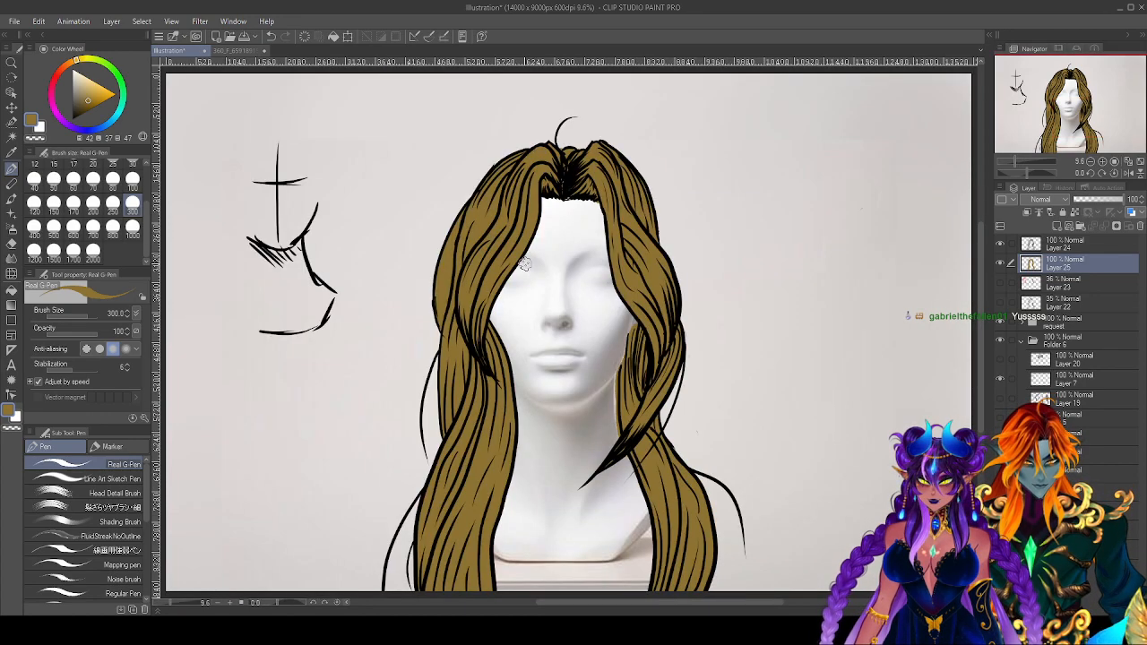